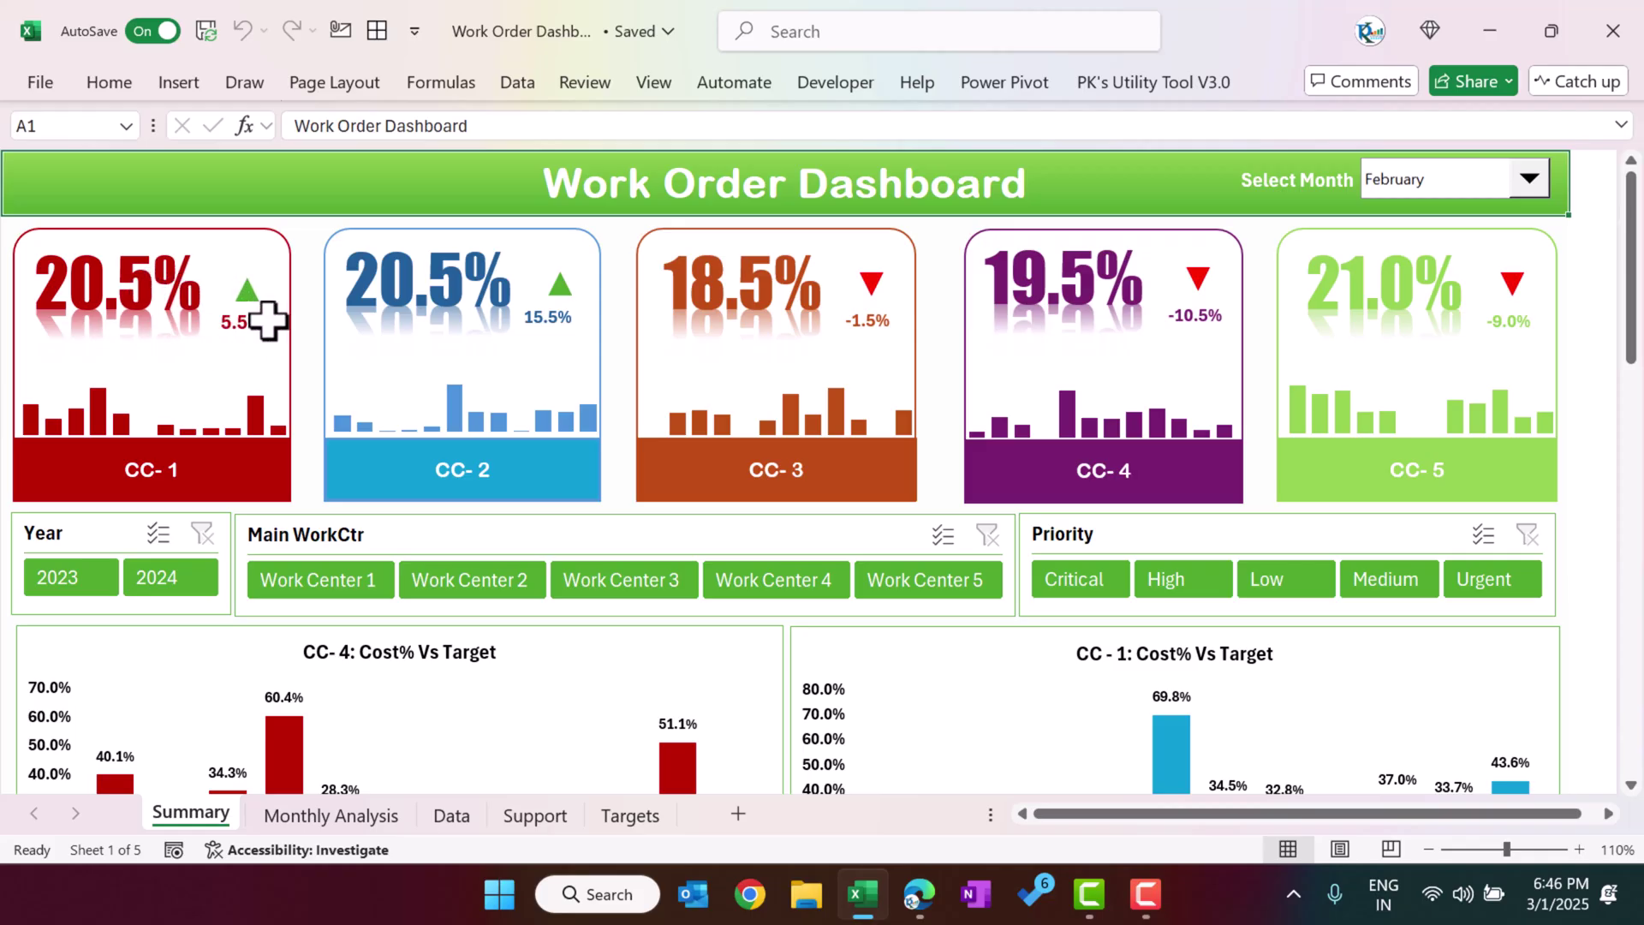
- Cycle the dashboard month through January, March and May, then set it back to February
{"action": "left_click", "coordinate": [1447, 182]}
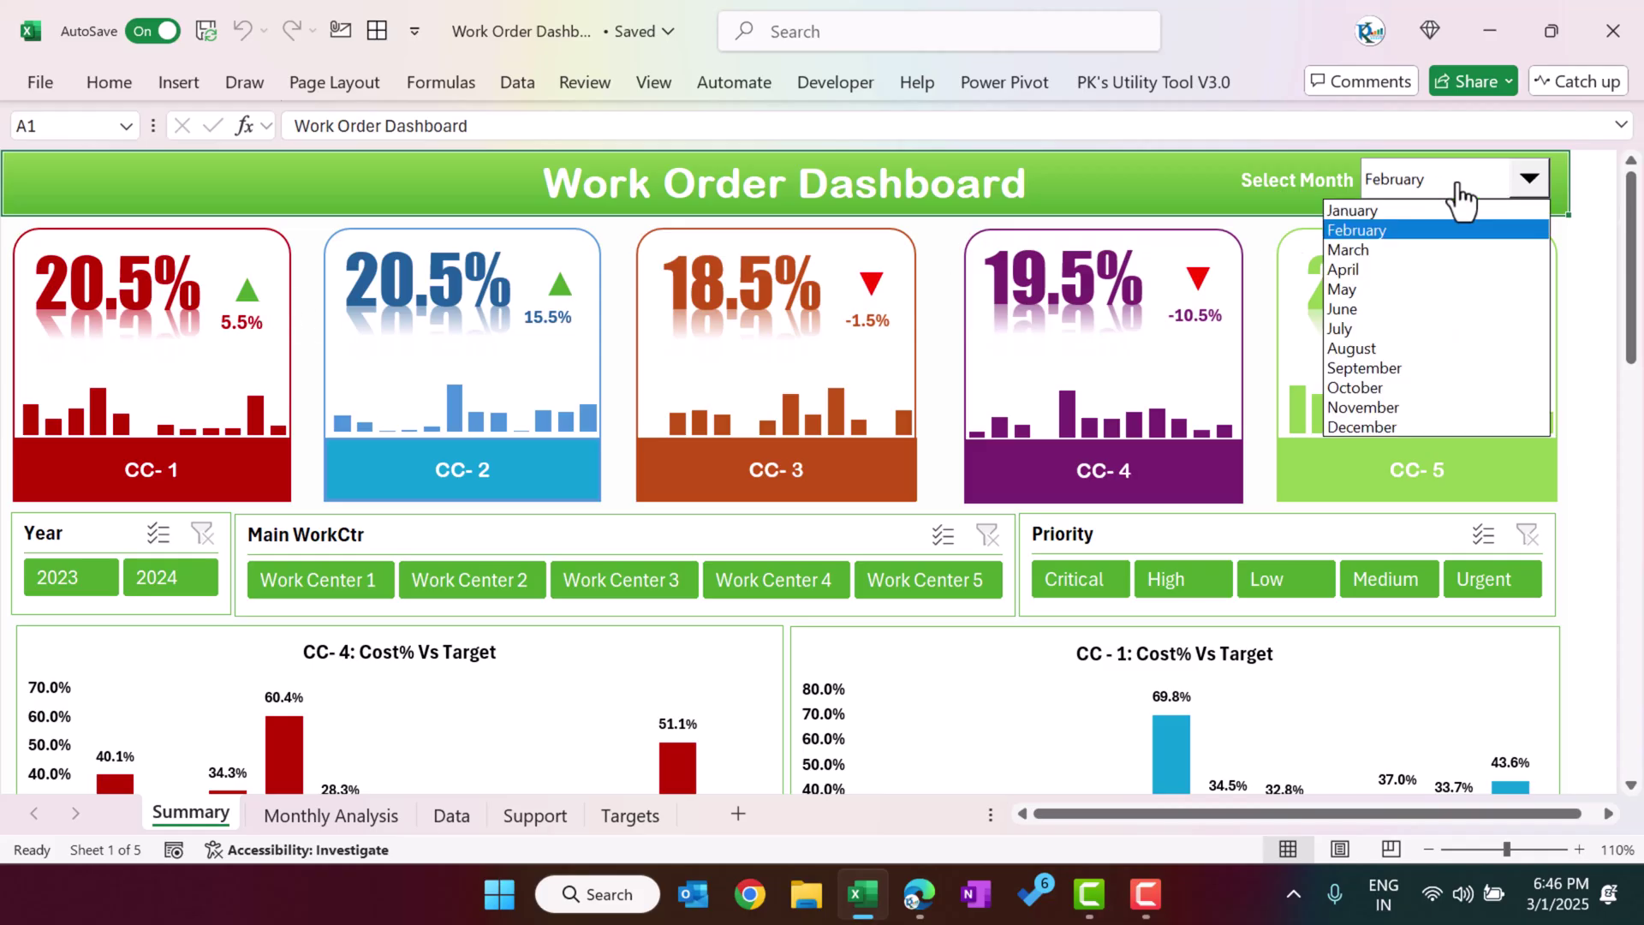
{"action": "left_click", "coordinate": [1418, 213]}
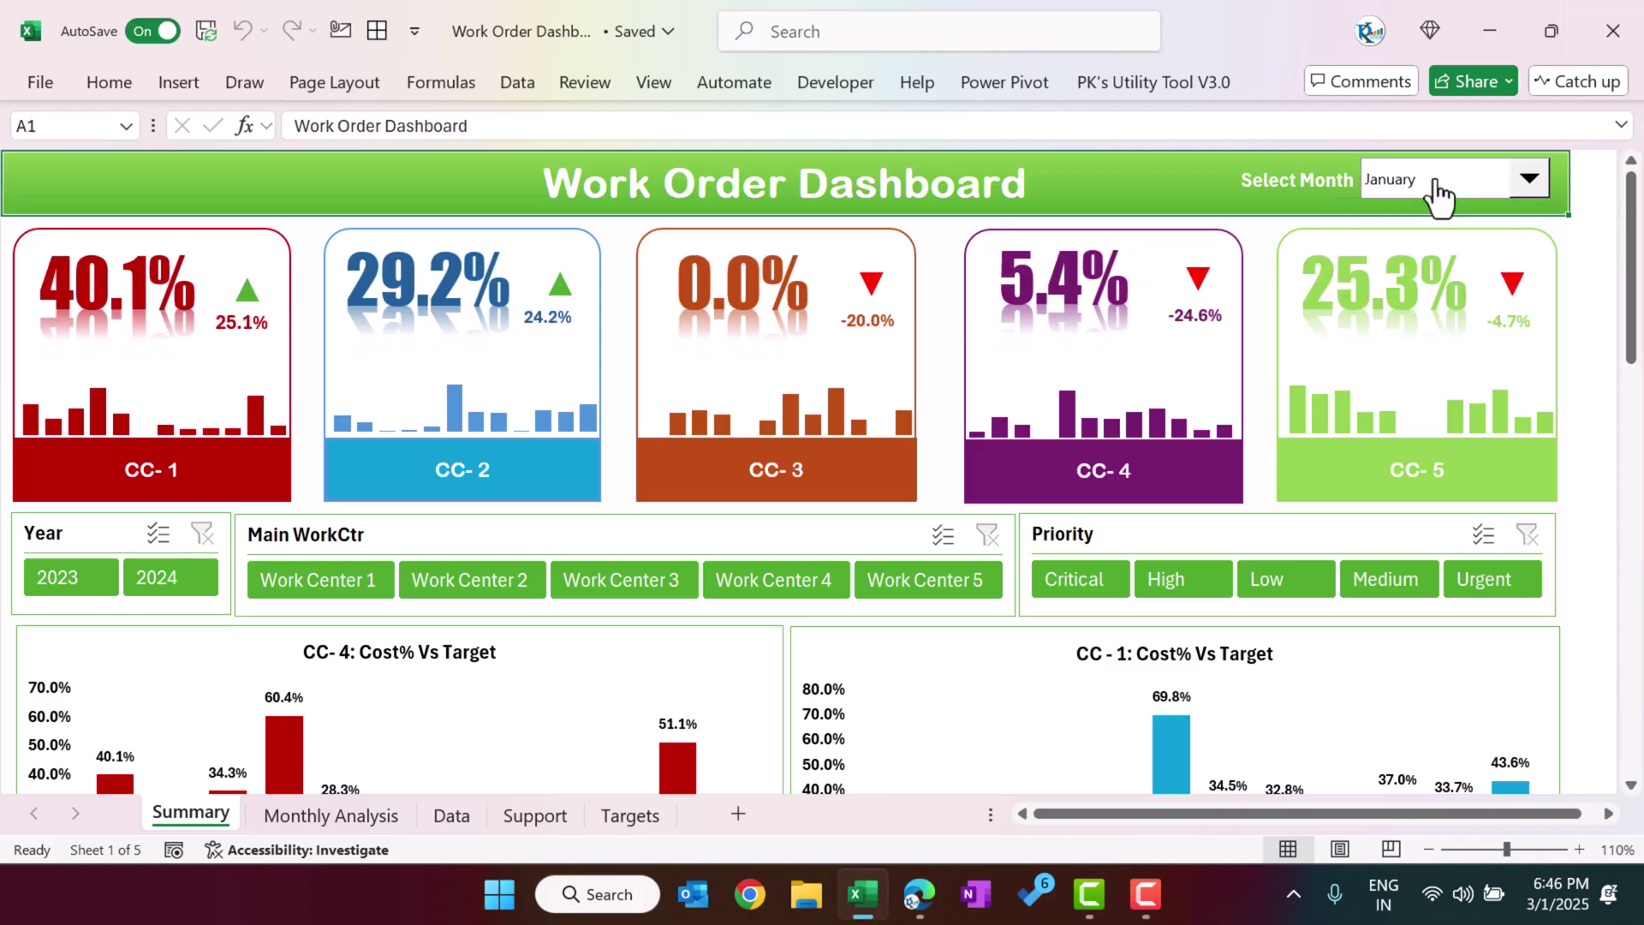
{"action": "left_click", "coordinate": [1435, 184]}
{"action": "left_click", "coordinate": [1399, 249]}
{"action": "left_click", "coordinate": [1425, 195]}
{"action": "left_click", "coordinate": [1393, 291]}
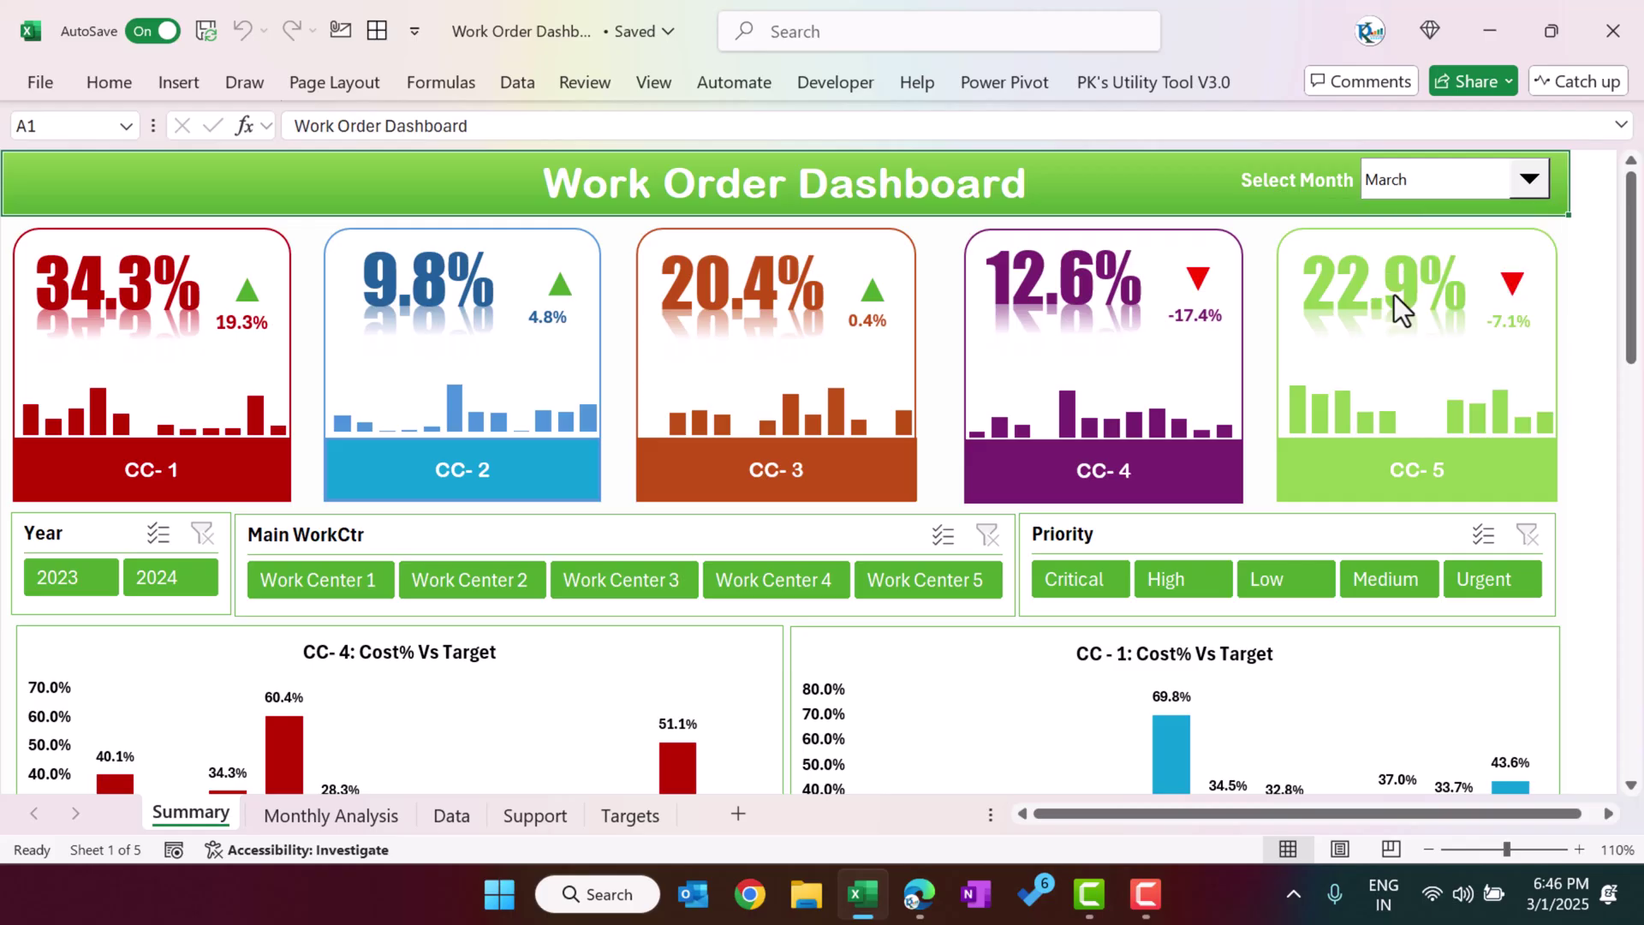
{"action": "left_click", "coordinate": [1468, 192]}
{"action": "left_click", "coordinate": [1416, 230]}
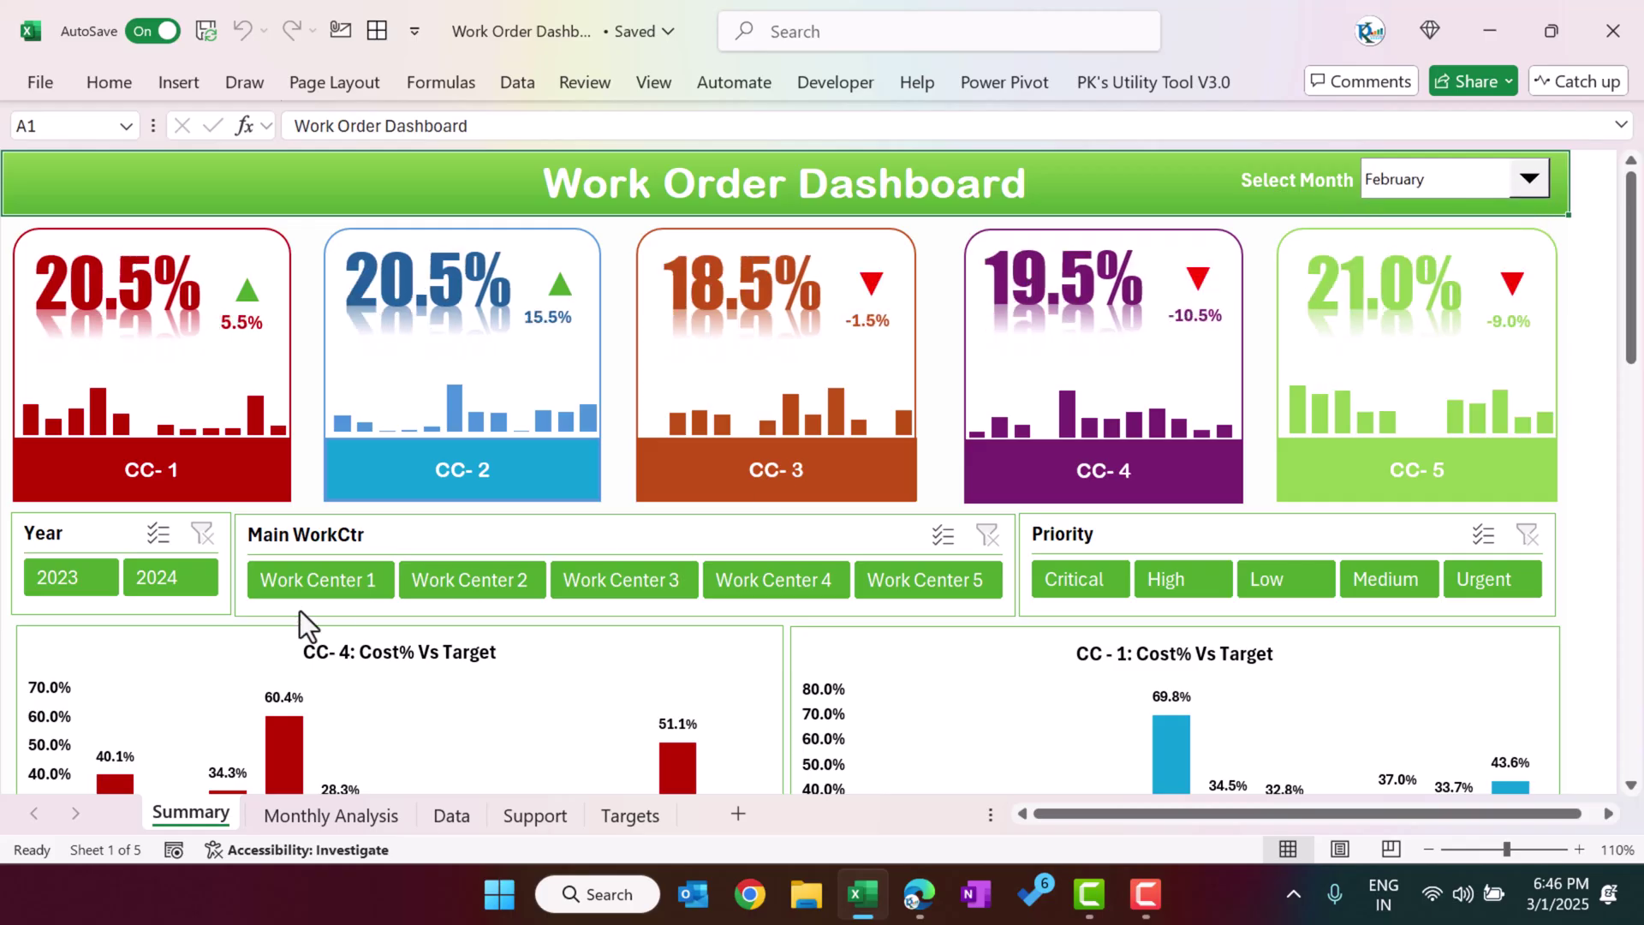
- Filter the dashboard to 2024 with the Year slicer, then clear the filter to include both years
{"action": "left_click", "coordinate": [147, 582]}
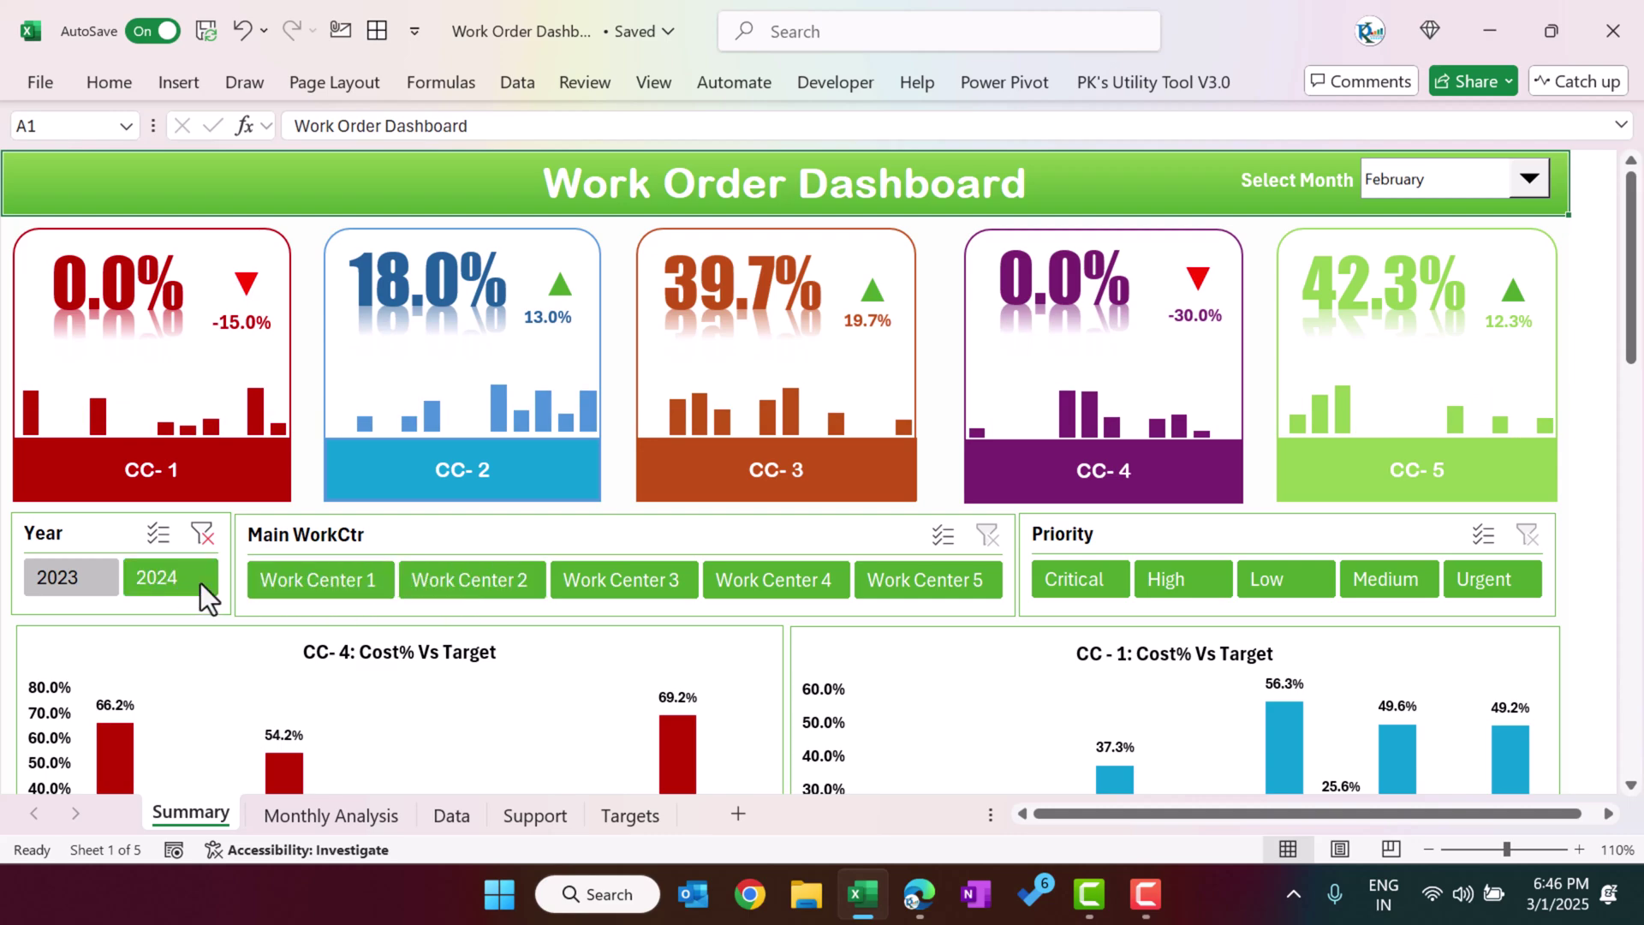
{"action": "left_click", "coordinate": [203, 534]}
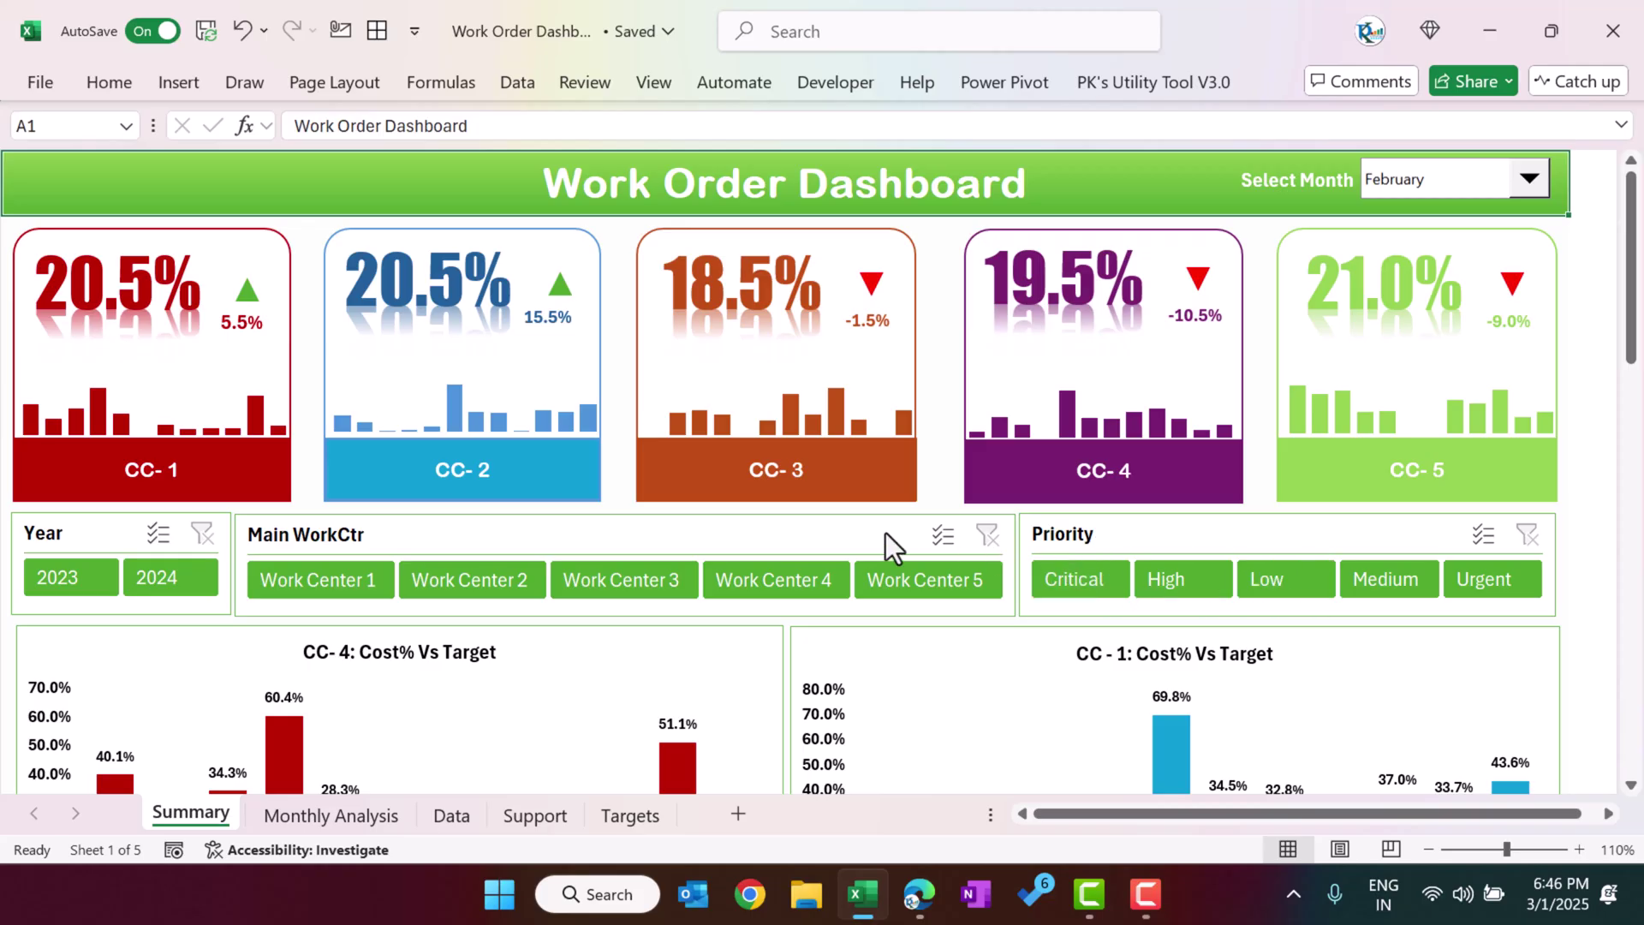
{"action": "scroll", "coordinate": [625, 535], "scroll_direction": "down", "scroll_amount": 5}
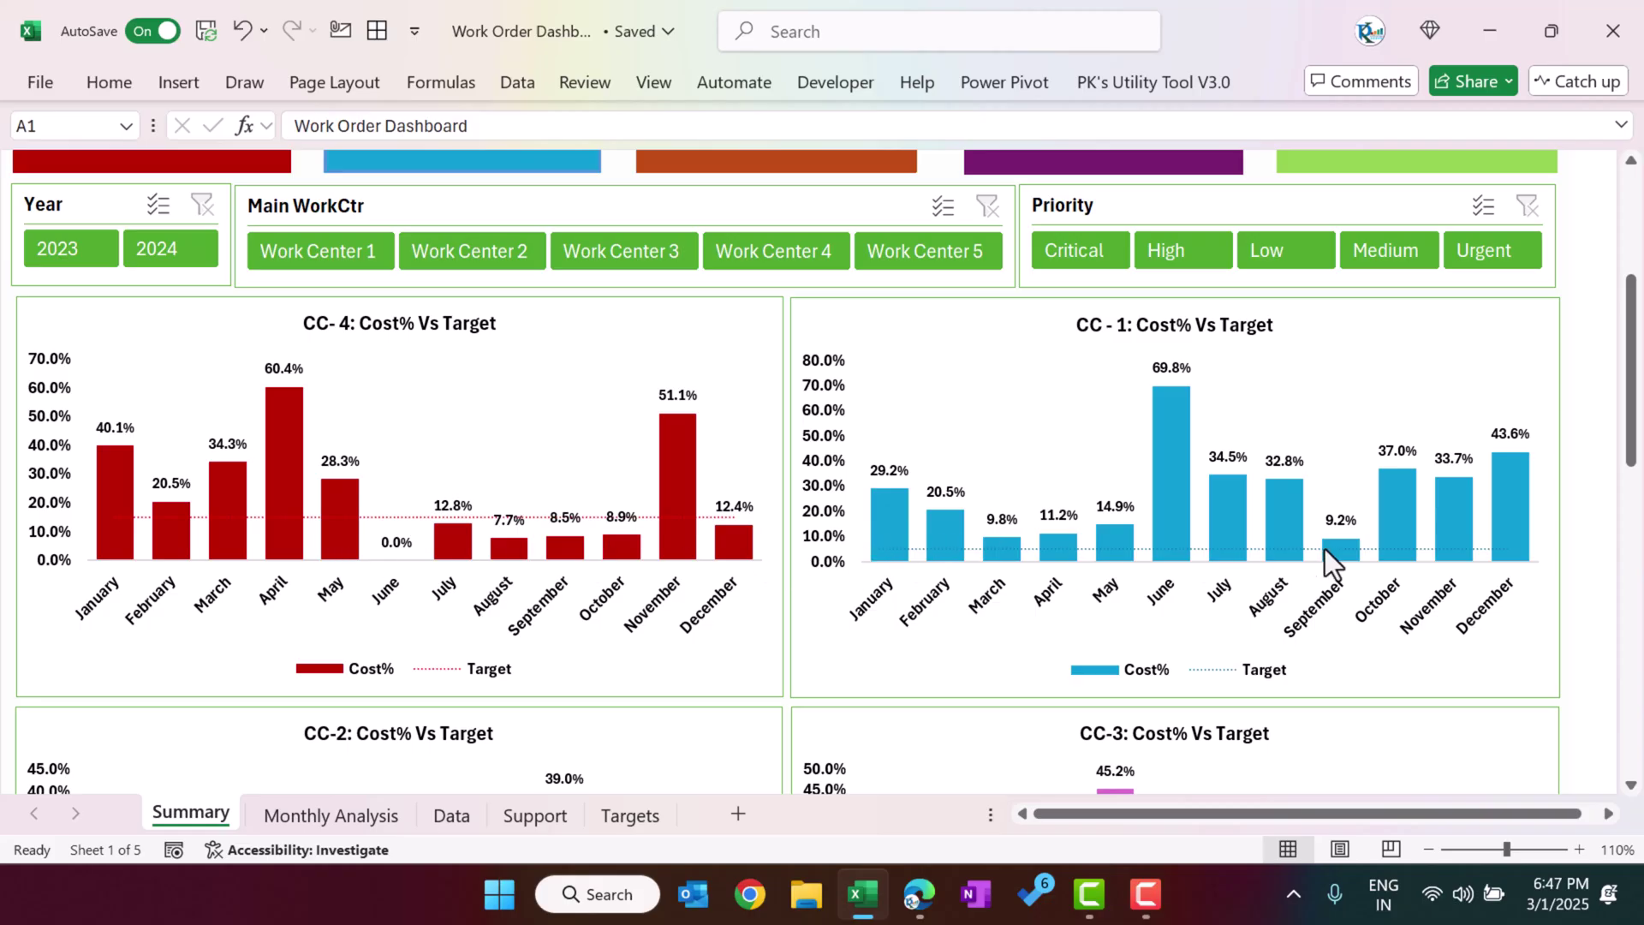
{"action": "scroll", "coordinate": [1031, 552], "scroll_direction": "down", "scroll_amount": 6}
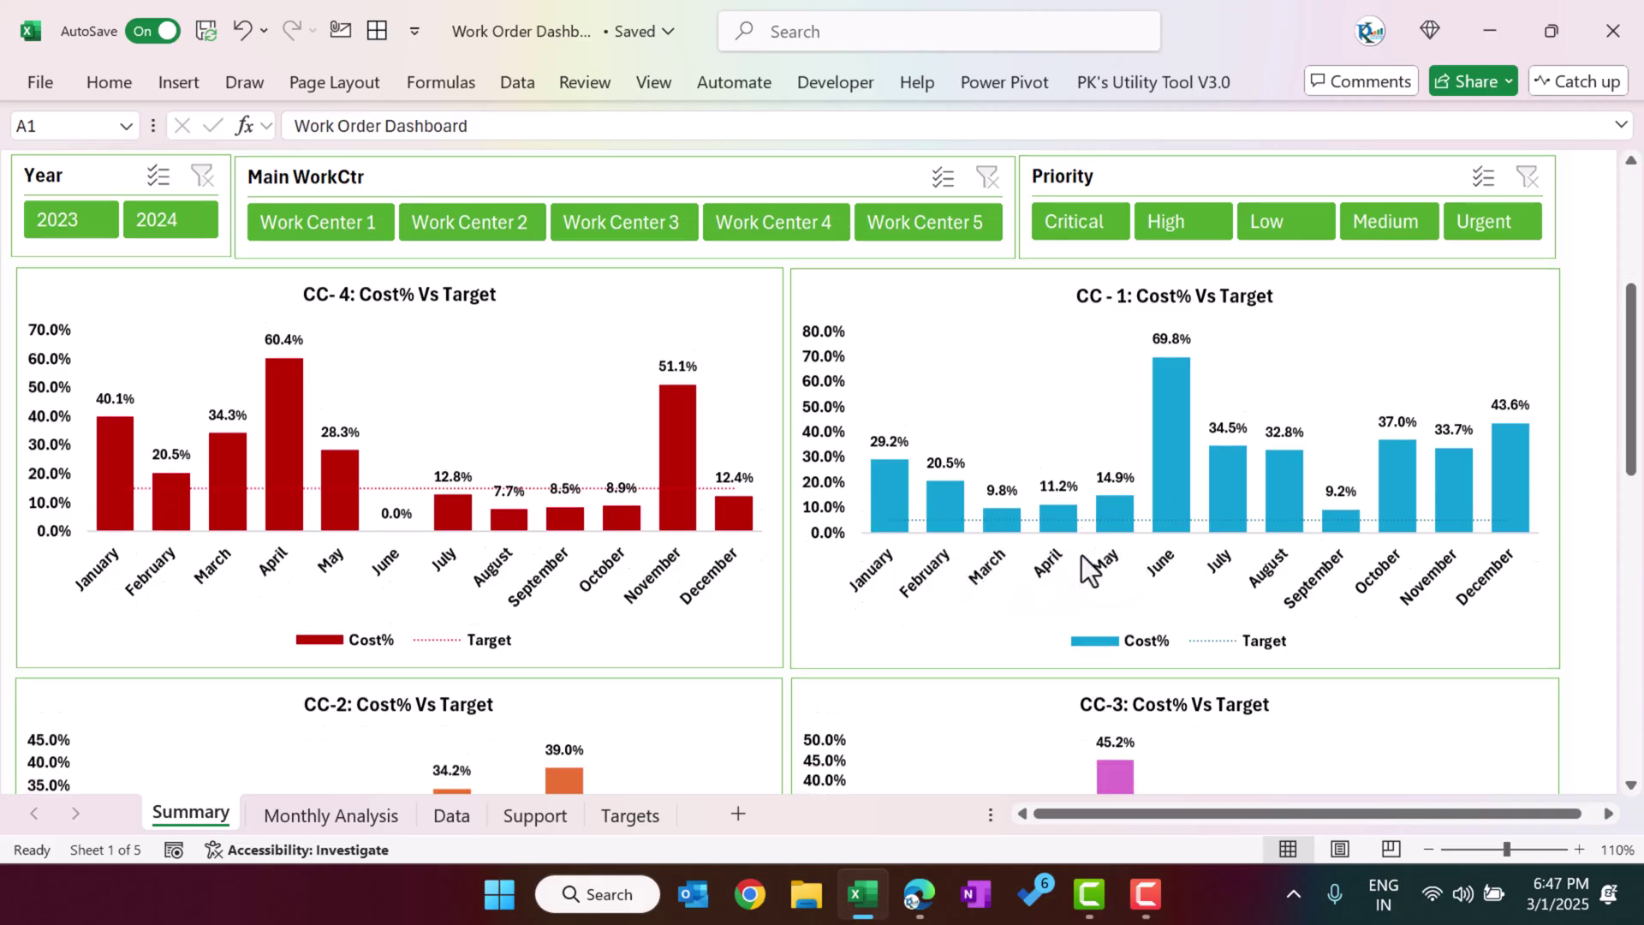
{"action": "scroll", "coordinate": [1031, 553], "scroll_direction": "down", "scroll_amount": 11}
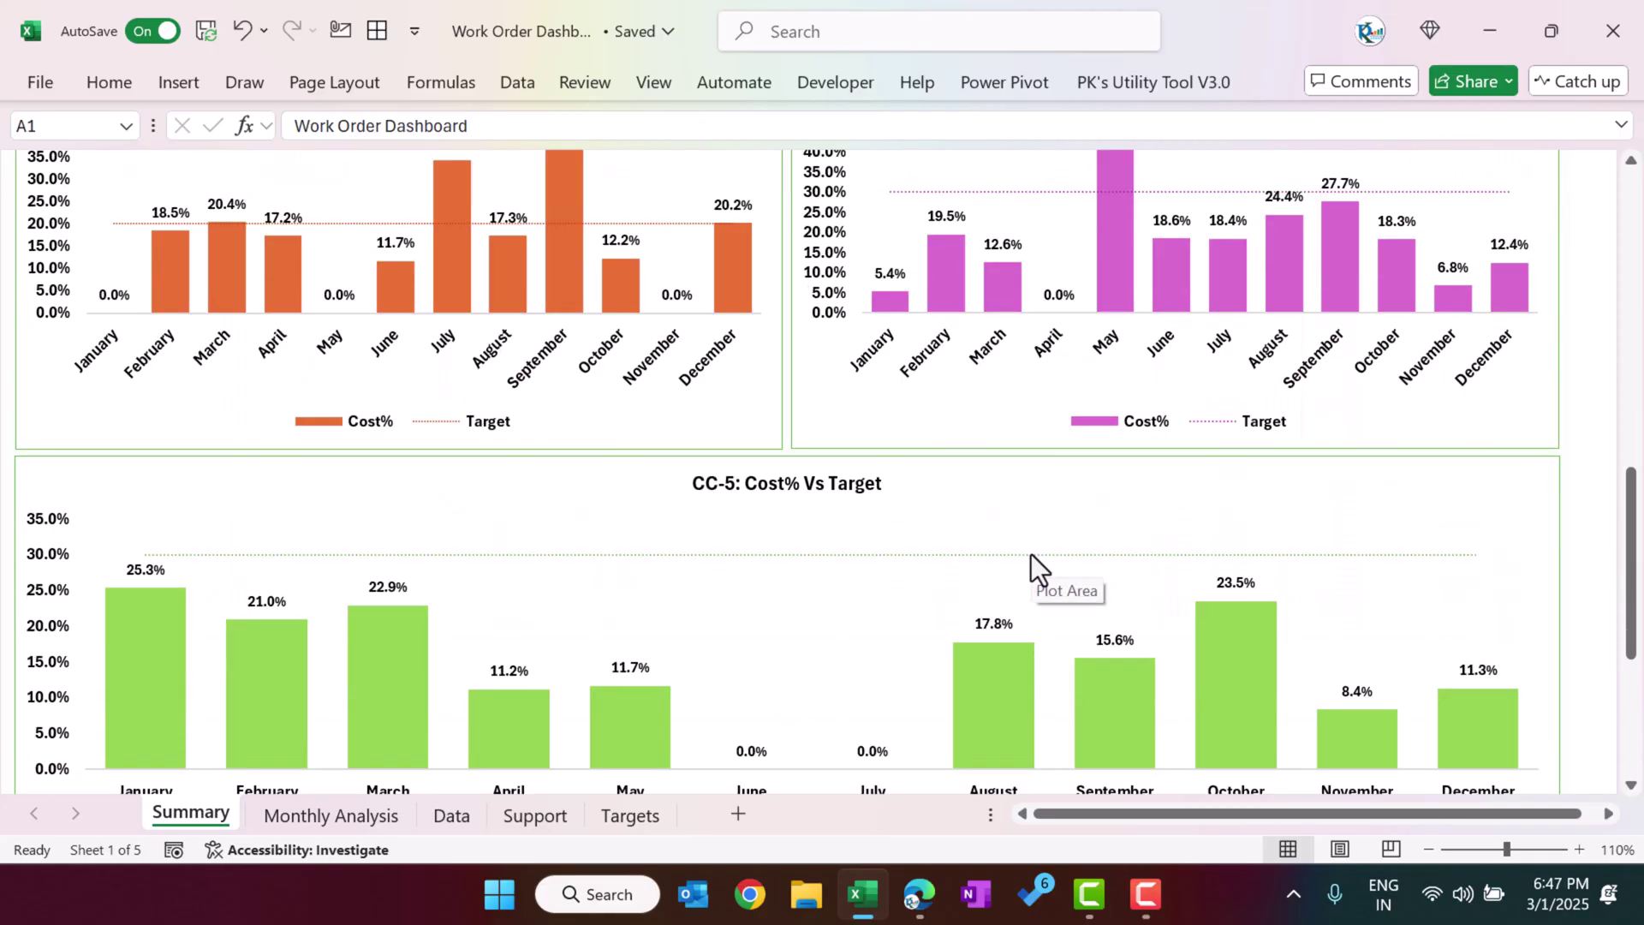
{"action": "scroll", "coordinate": [1005, 524], "scroll_direction": "up", "scroll_amount": 13}
{"action": "scroll", "coordinate": [1005, 524], "scroll_direction": "up", "scroll_amount": 6}
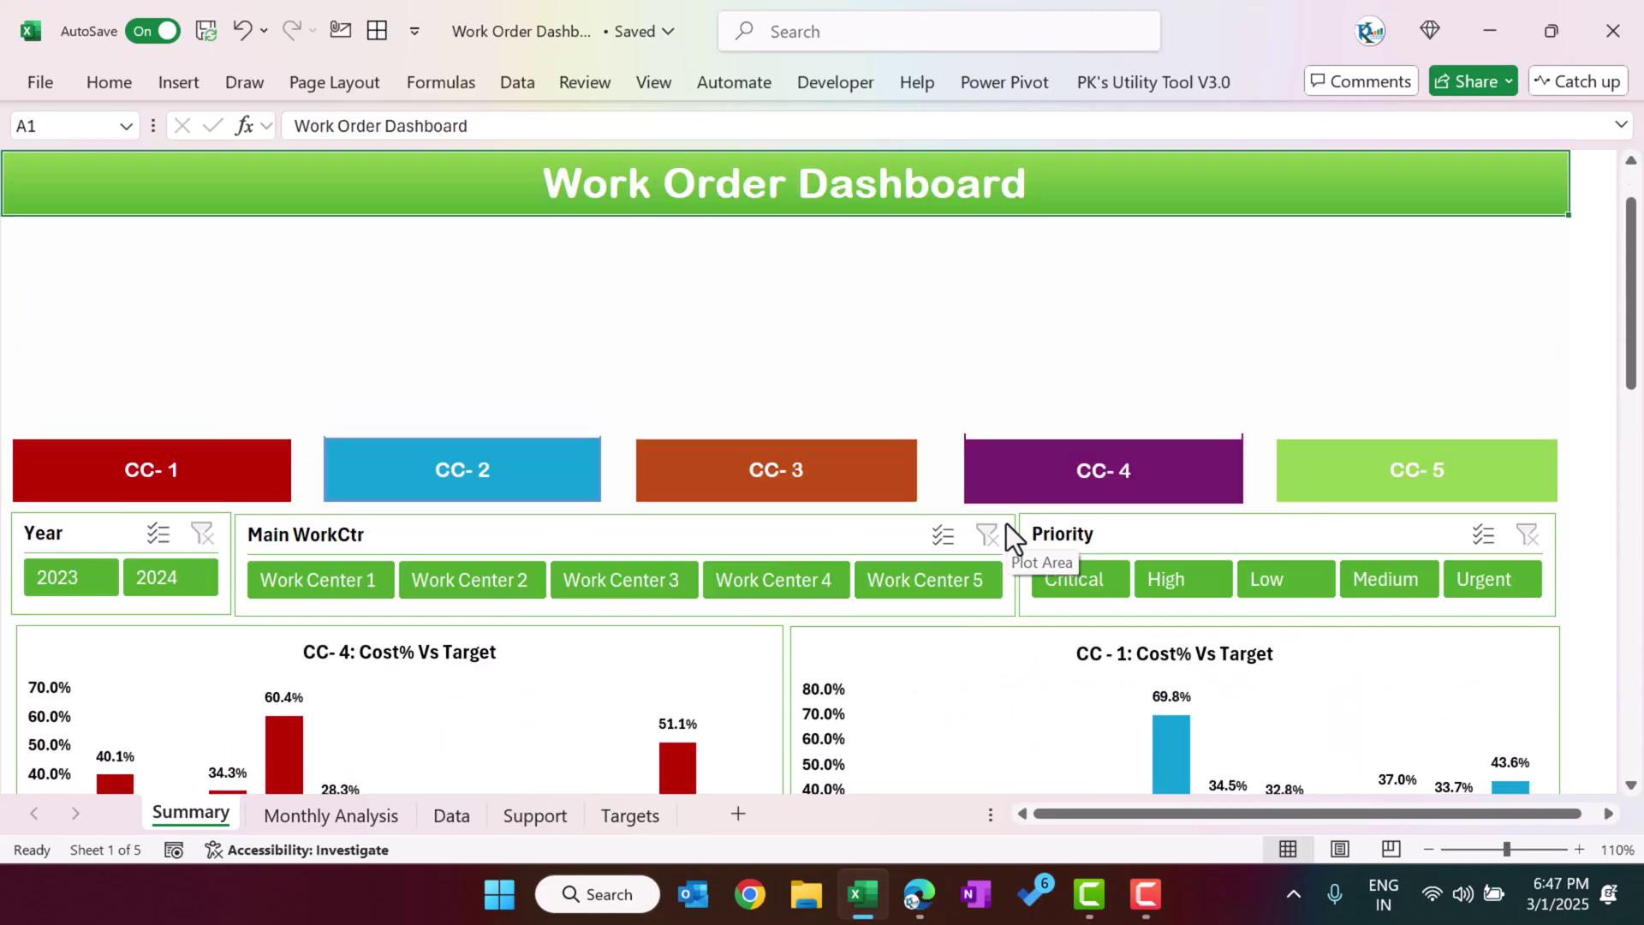
- On the Monthly Analysis sheet, select work-center cost cells in the pivot and review the Cost Analysis chart
{"action": "left_click", "coordinate": [370, 814]}
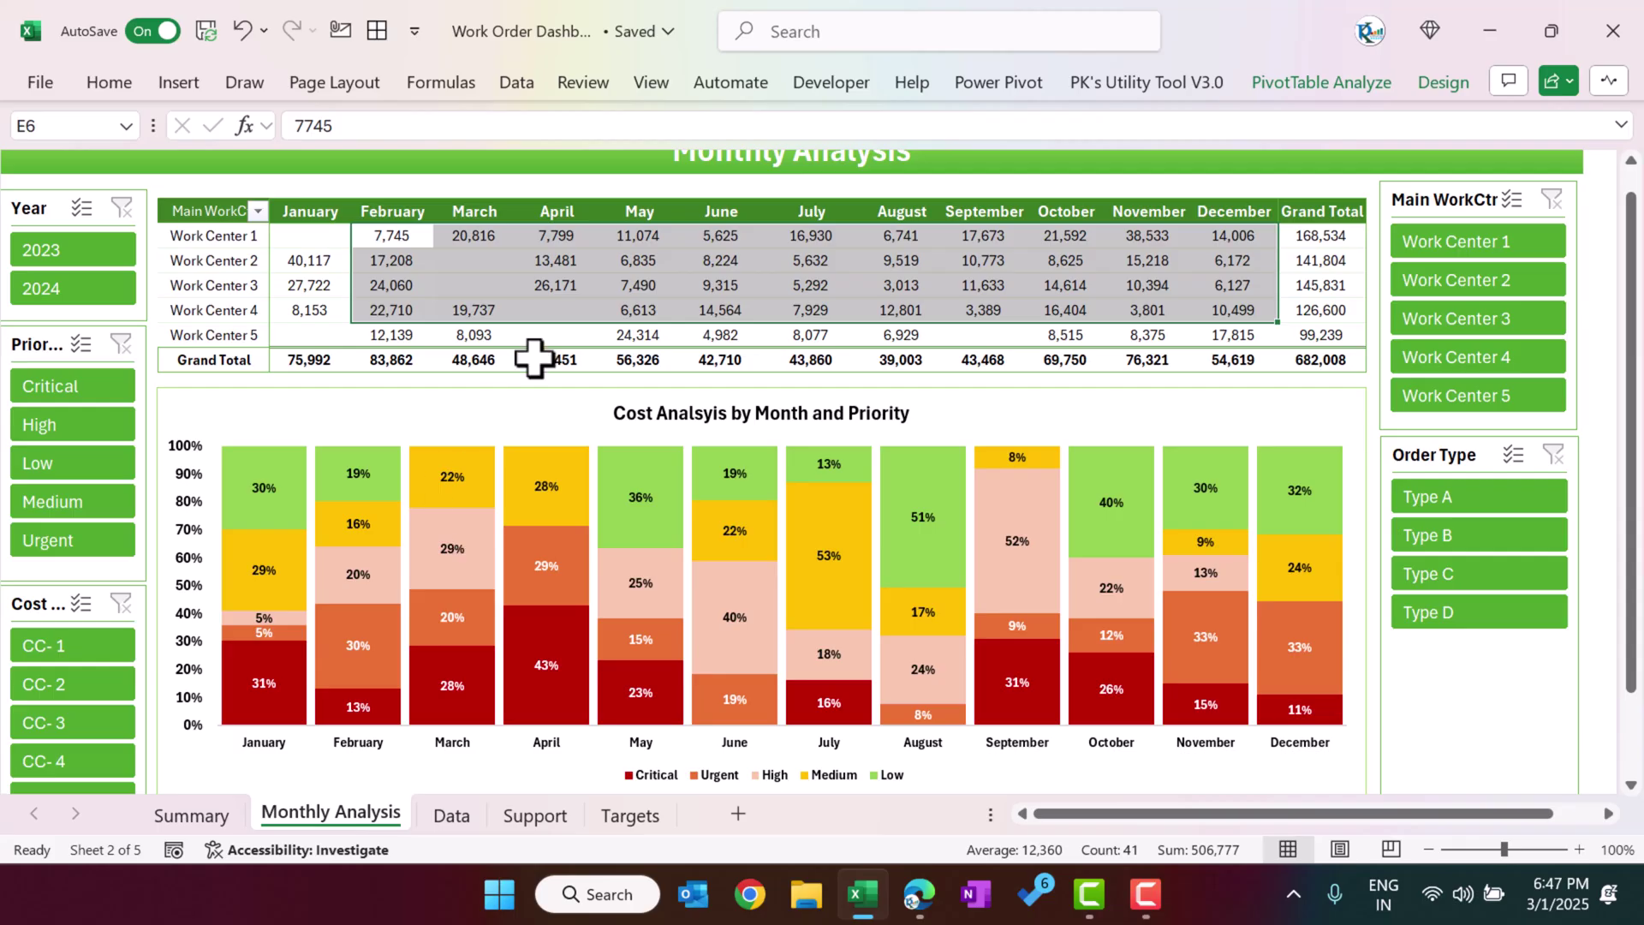
{"action": "scroll", "coordinate": [646, 275], "scroll_direction": "up", "scroll_amount": 1}
{"action": "left_click", "coordinate": [565, 211]}
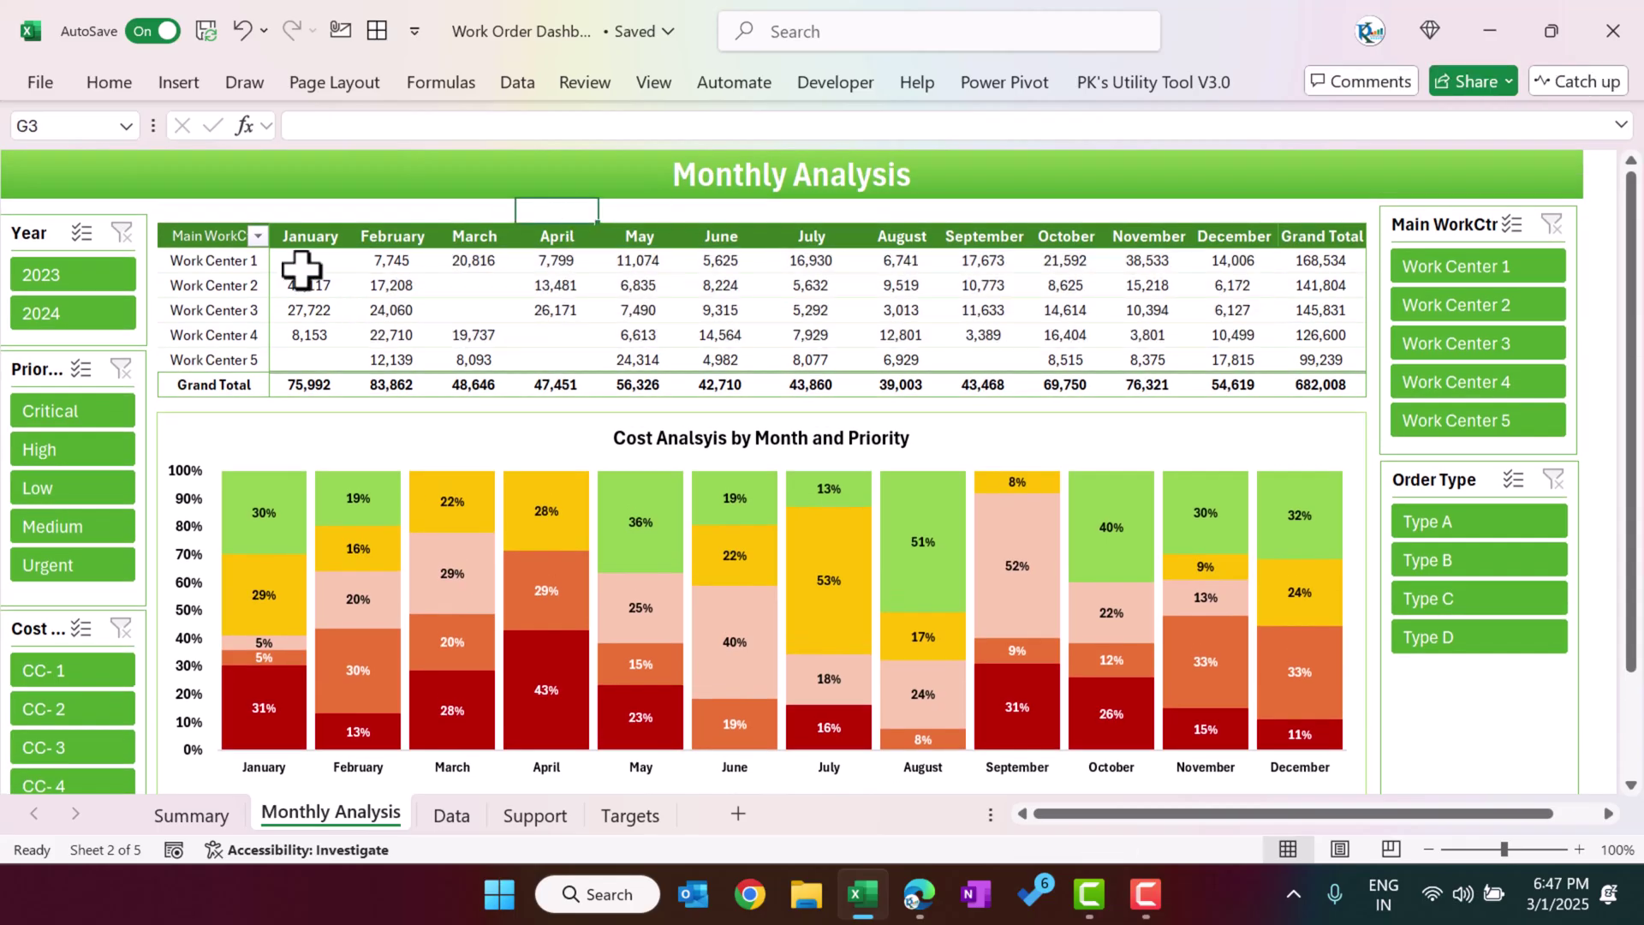
{"action": "left_click_drag", "start_coordinate": [230, 266], "coordinate": [1248, 348]}
{"action": "left_click", "coordinate": [462, 262]}
{"action": "left_click", "coordinate": [329, 264]}
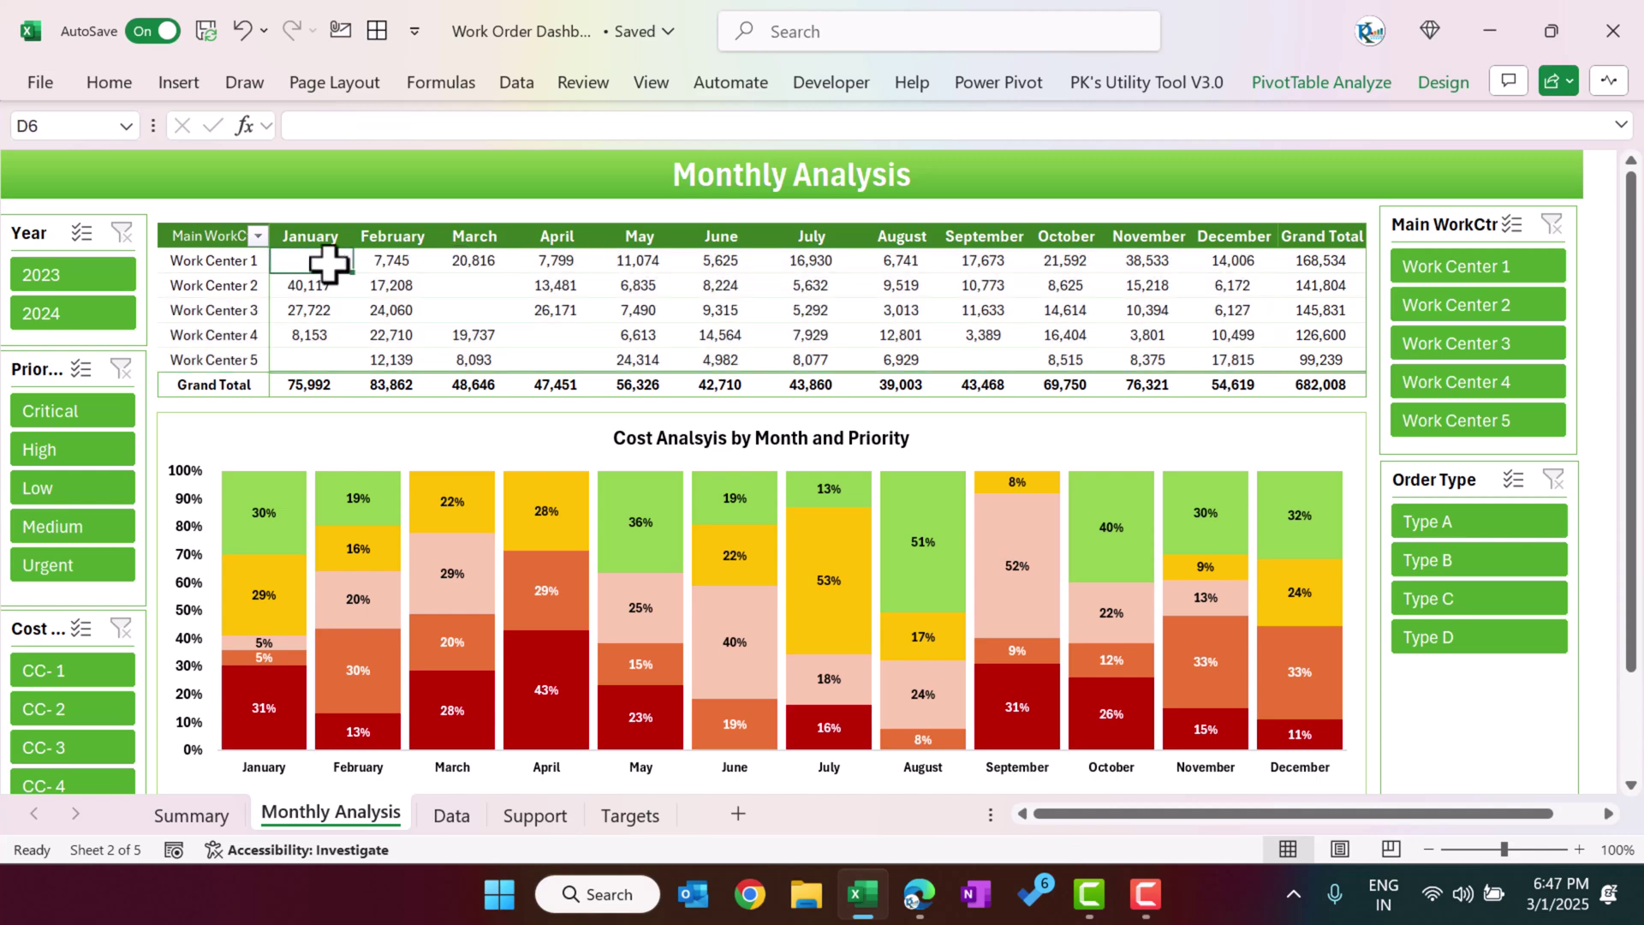
{"action": "left_click_drag", "start_coordinate": [180, 265], "coordinate": [214, 357]}
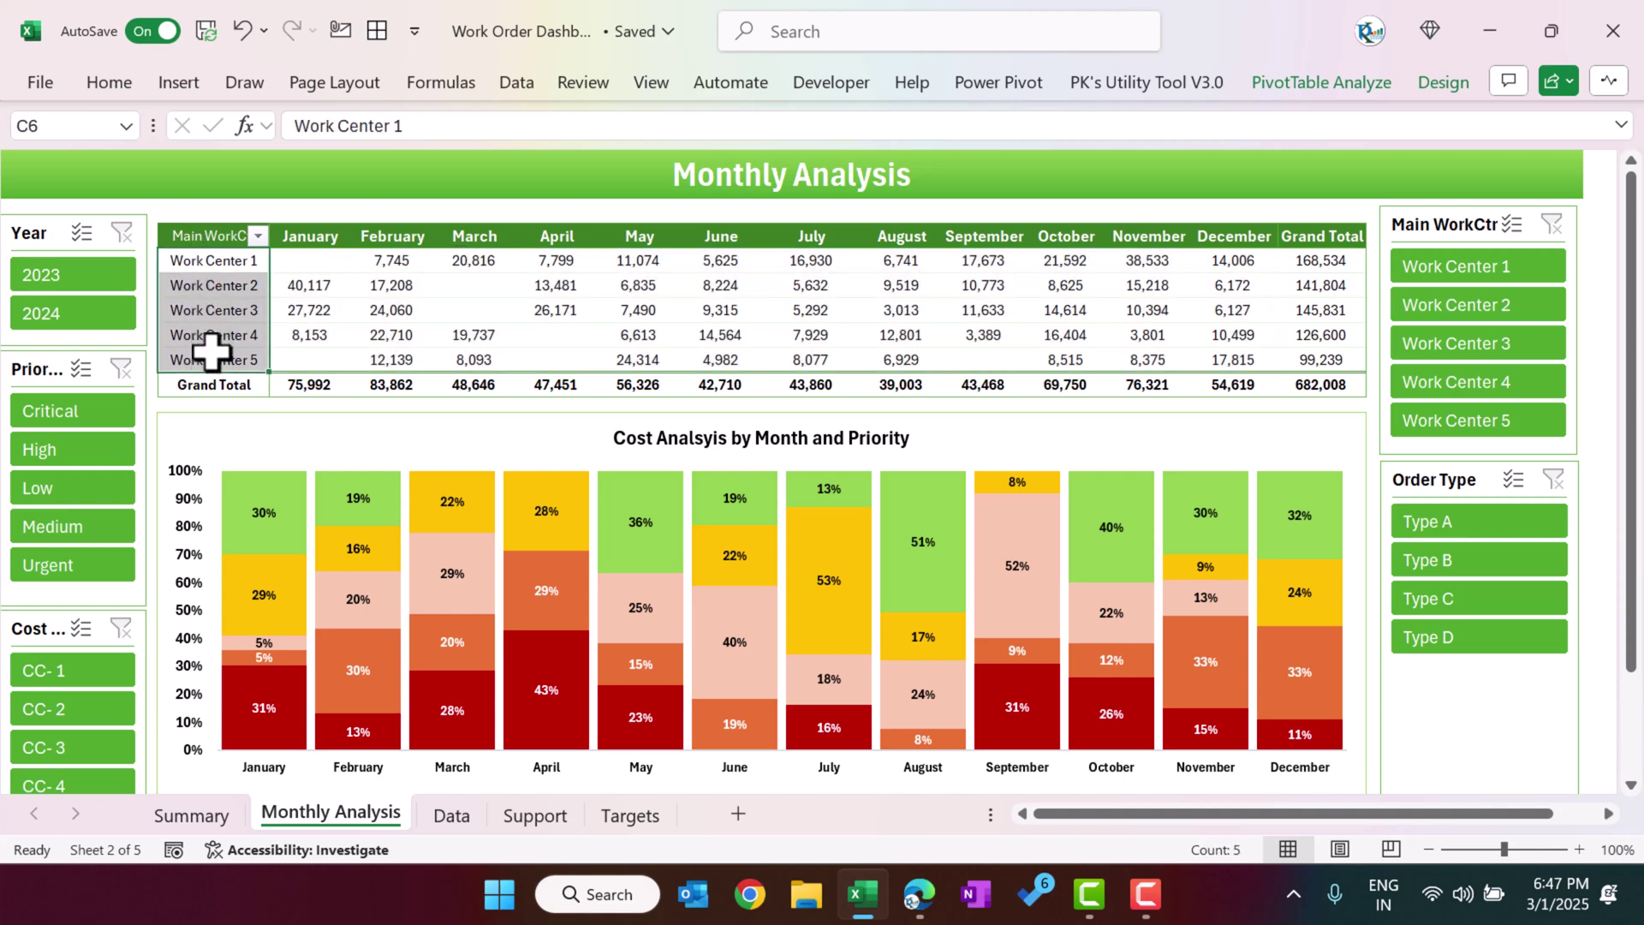
{"action": "left_click", "coordinate": [397, 300]}
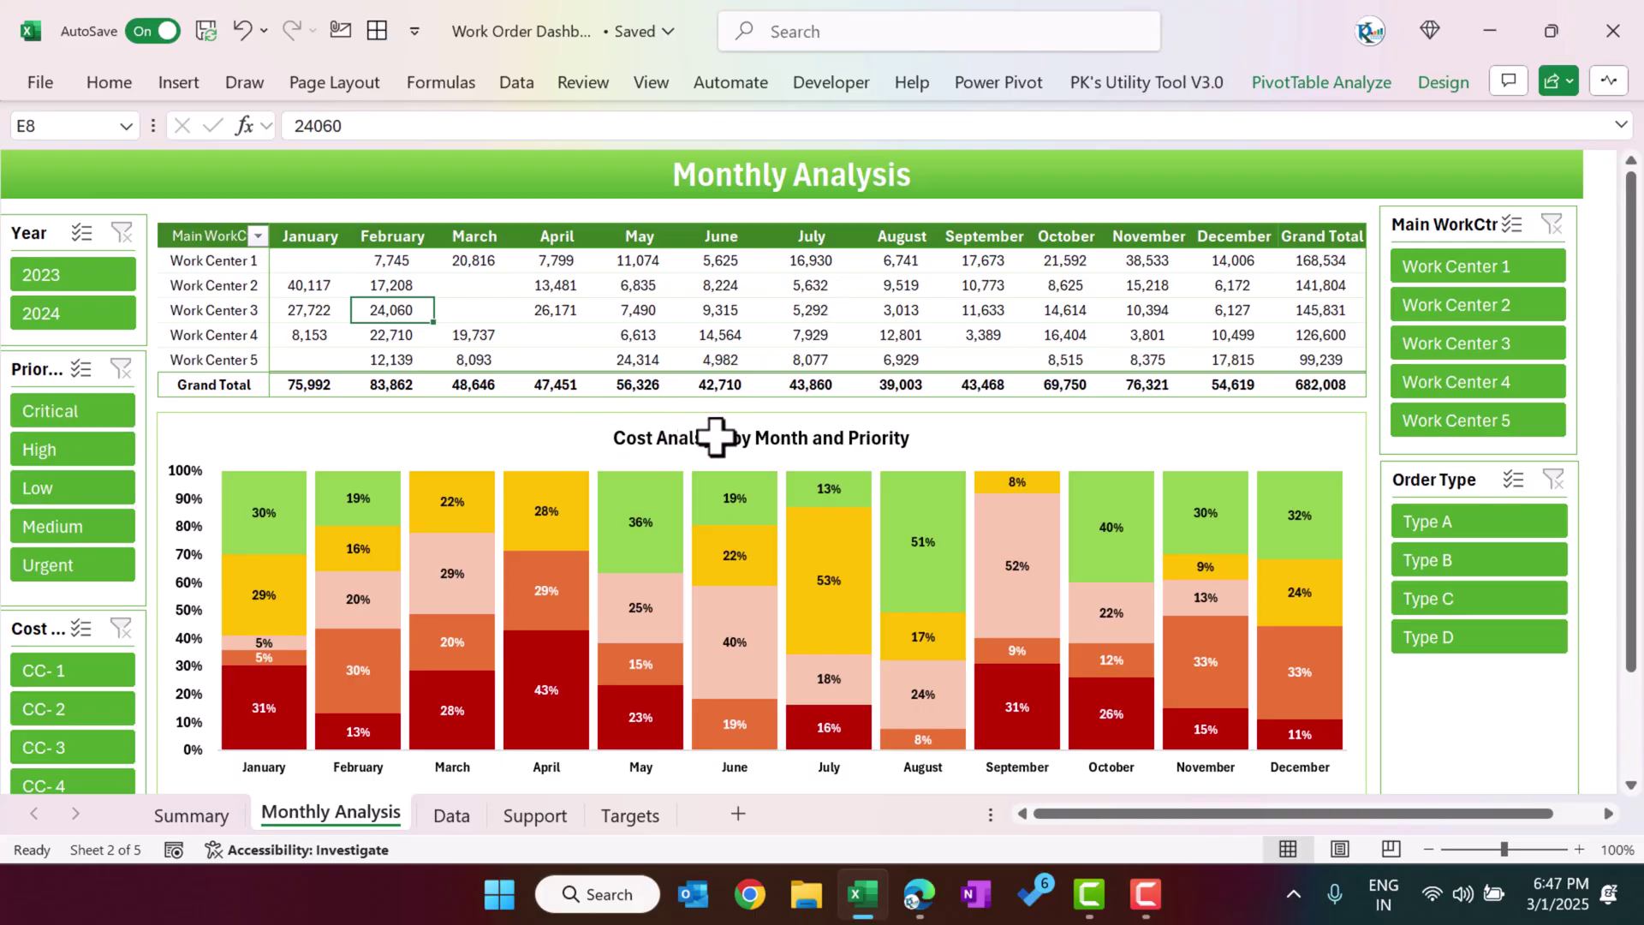
{"action": "scroll", "coordinate": [1053, 445], "scroll_direction": "down", "scroll_amount": 2}
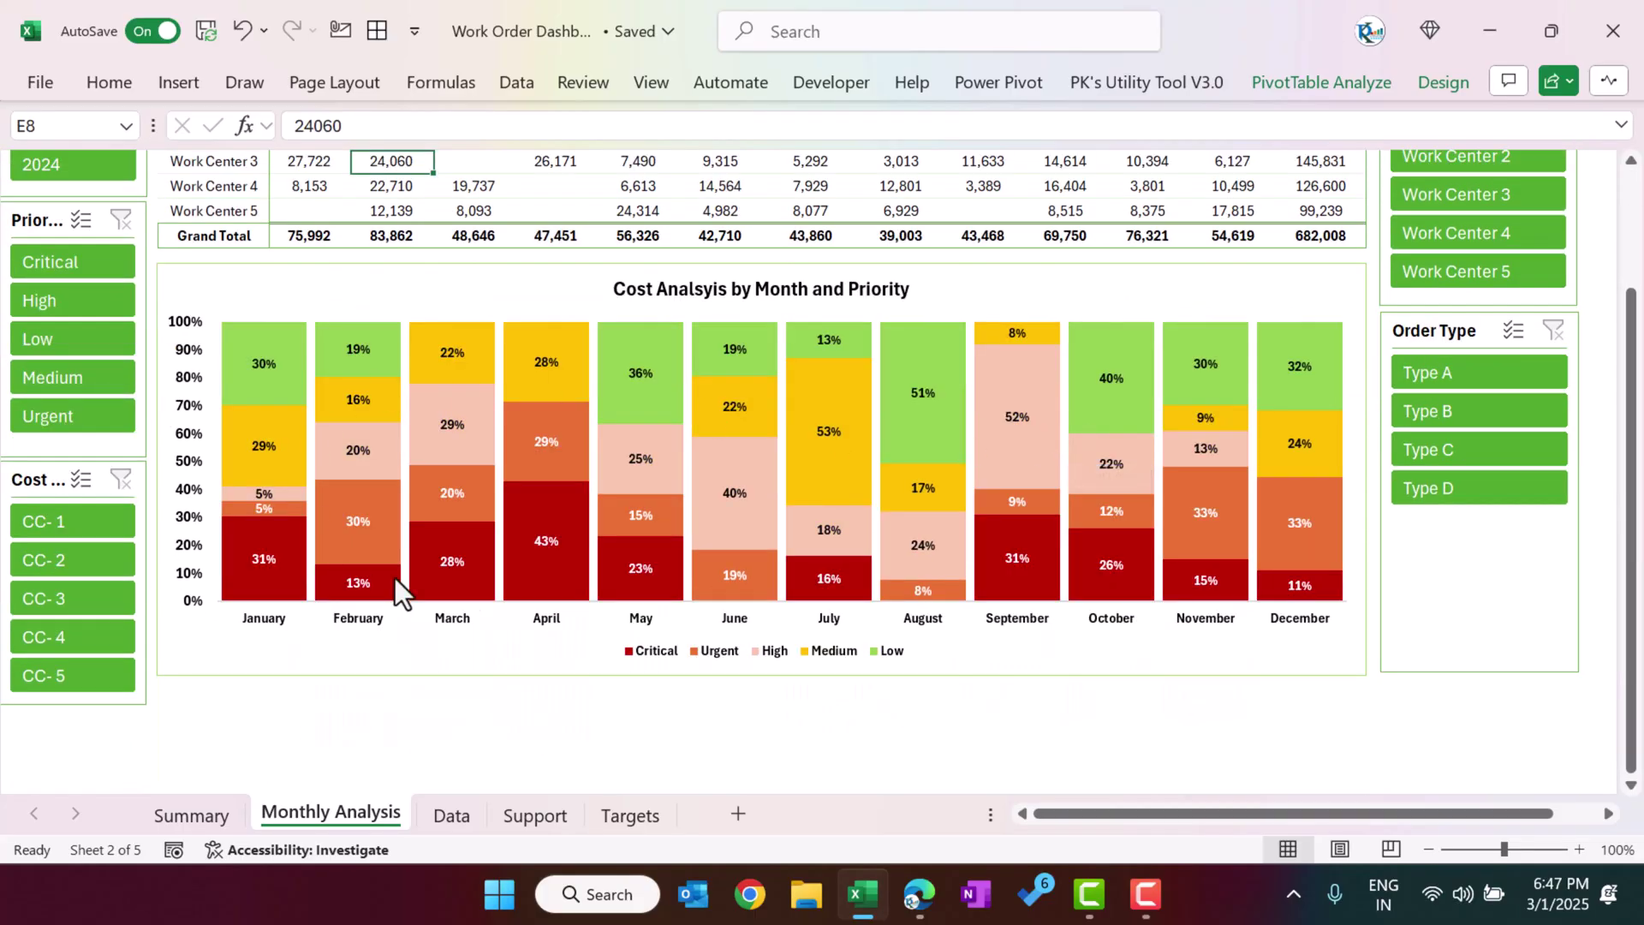
{"action": "scroll", "coordinate": [1078, 531], "scroll_direction": "up", "scroll_amount": 2}
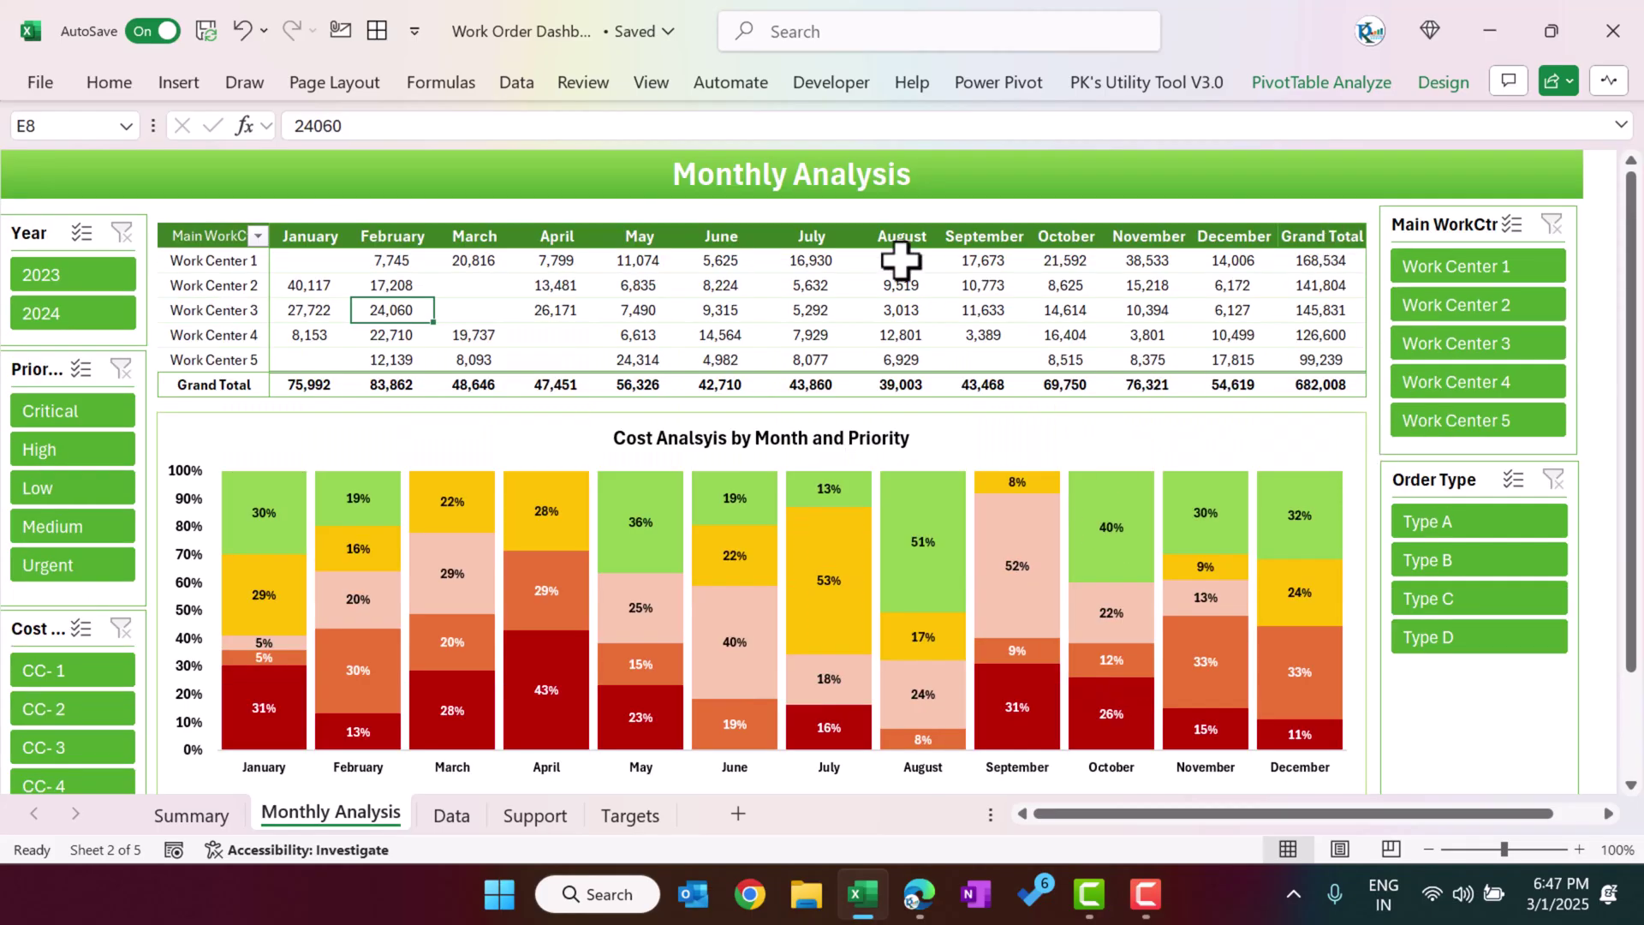
- Highlight the Data sheet's Year through Cost columns, then return to the Summary dashboard
{"action": "left_click", "coordinate": [439, 820]}
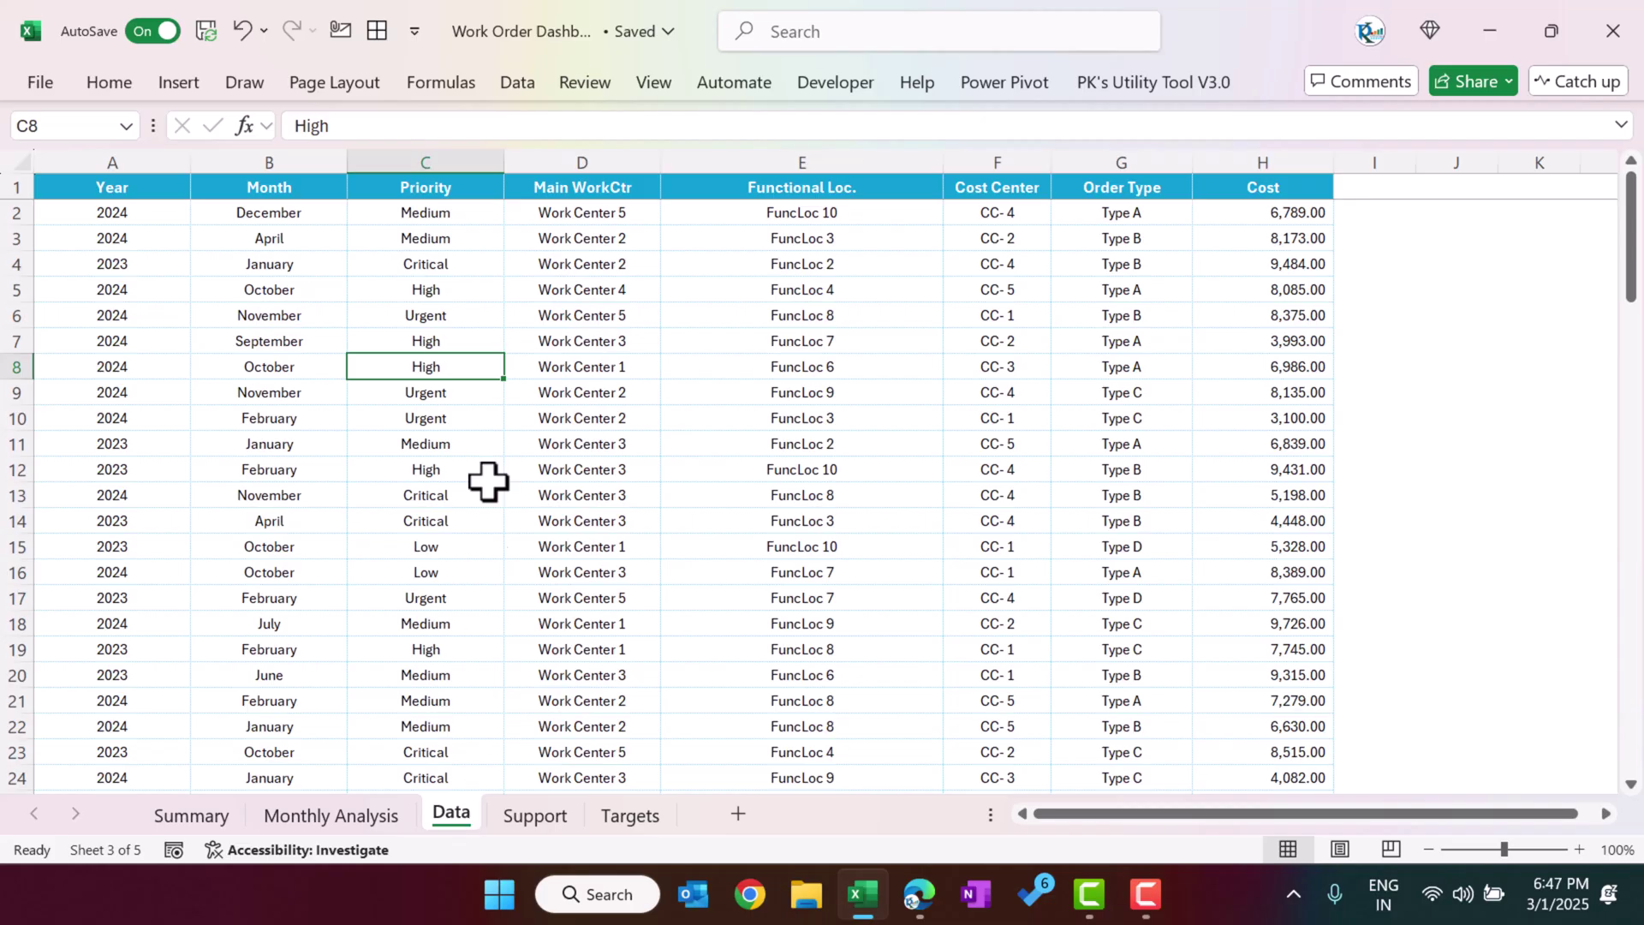
{"action": "left_click_drag", "start_coordinate": [110, 191], "coordinate": [120, 528]}
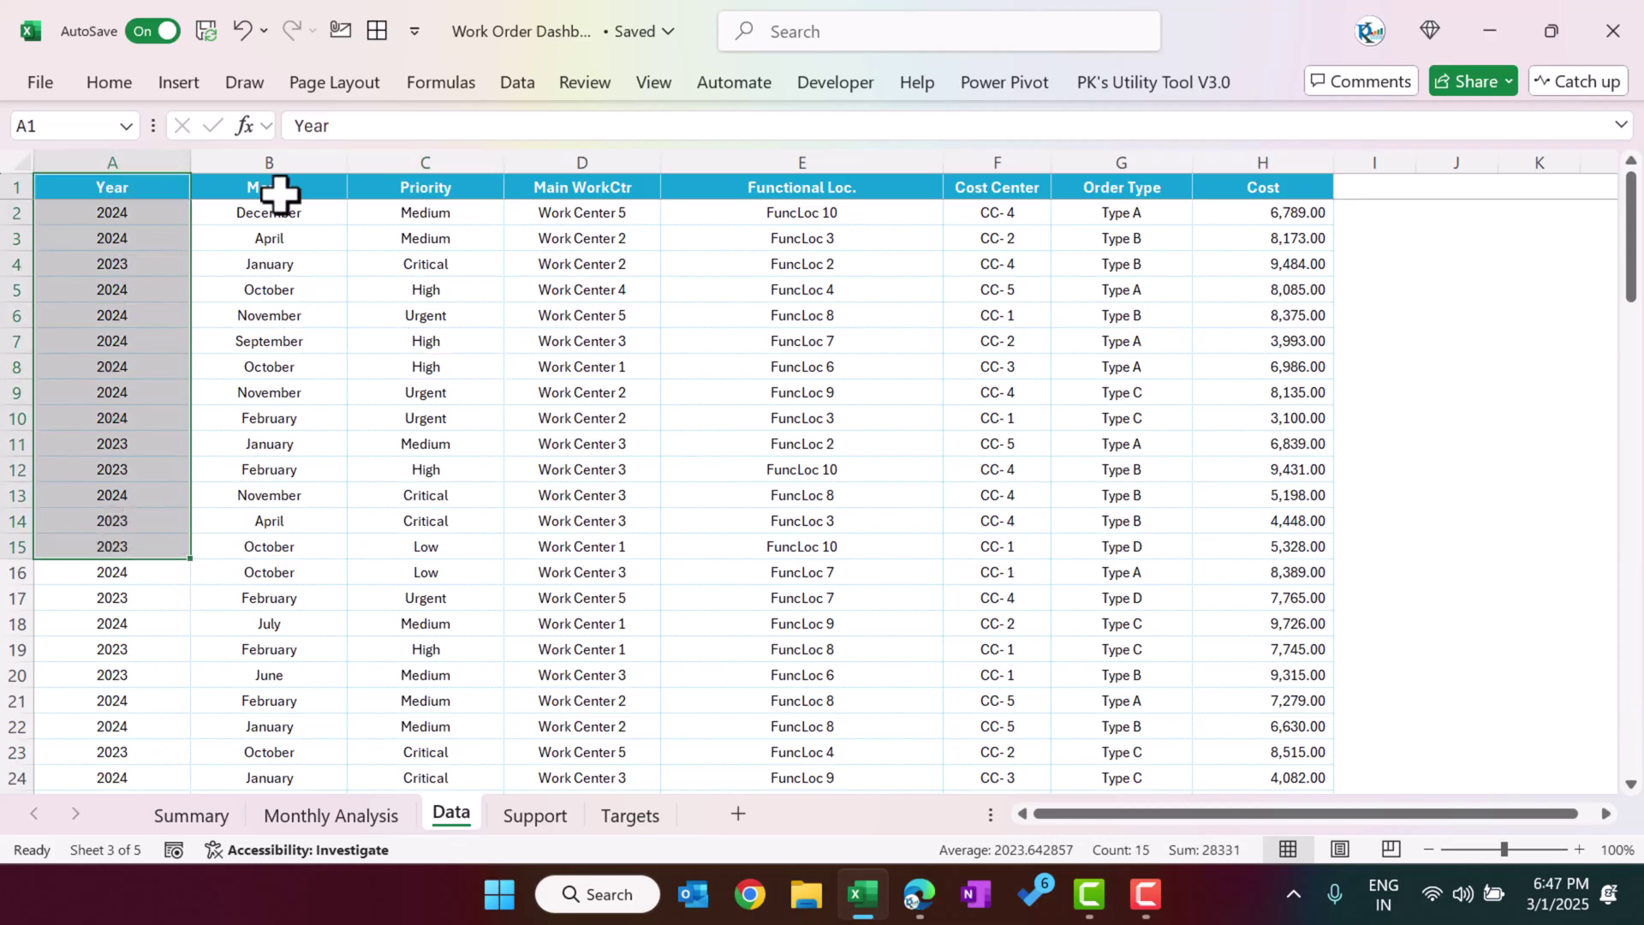
{"action": "left_click_drag", "start_coordinate": [279, 191], "coordinate": [283, 367]}
{"action": "left_click_drag", "start_coordinate": [425, 213], "coordinate": [426, 368]}
{"action": "left_click_drag", "start_coordinate": [582, 189], "coordinate": [599, 360]}
{"action": "left_click_drag", "start_coordinate": [822, 190], "coordinate": [827, 342]}
{"action": "left_click_drag", "start_coordinate": [1002, 188], "coordinate": [1012, 323]}
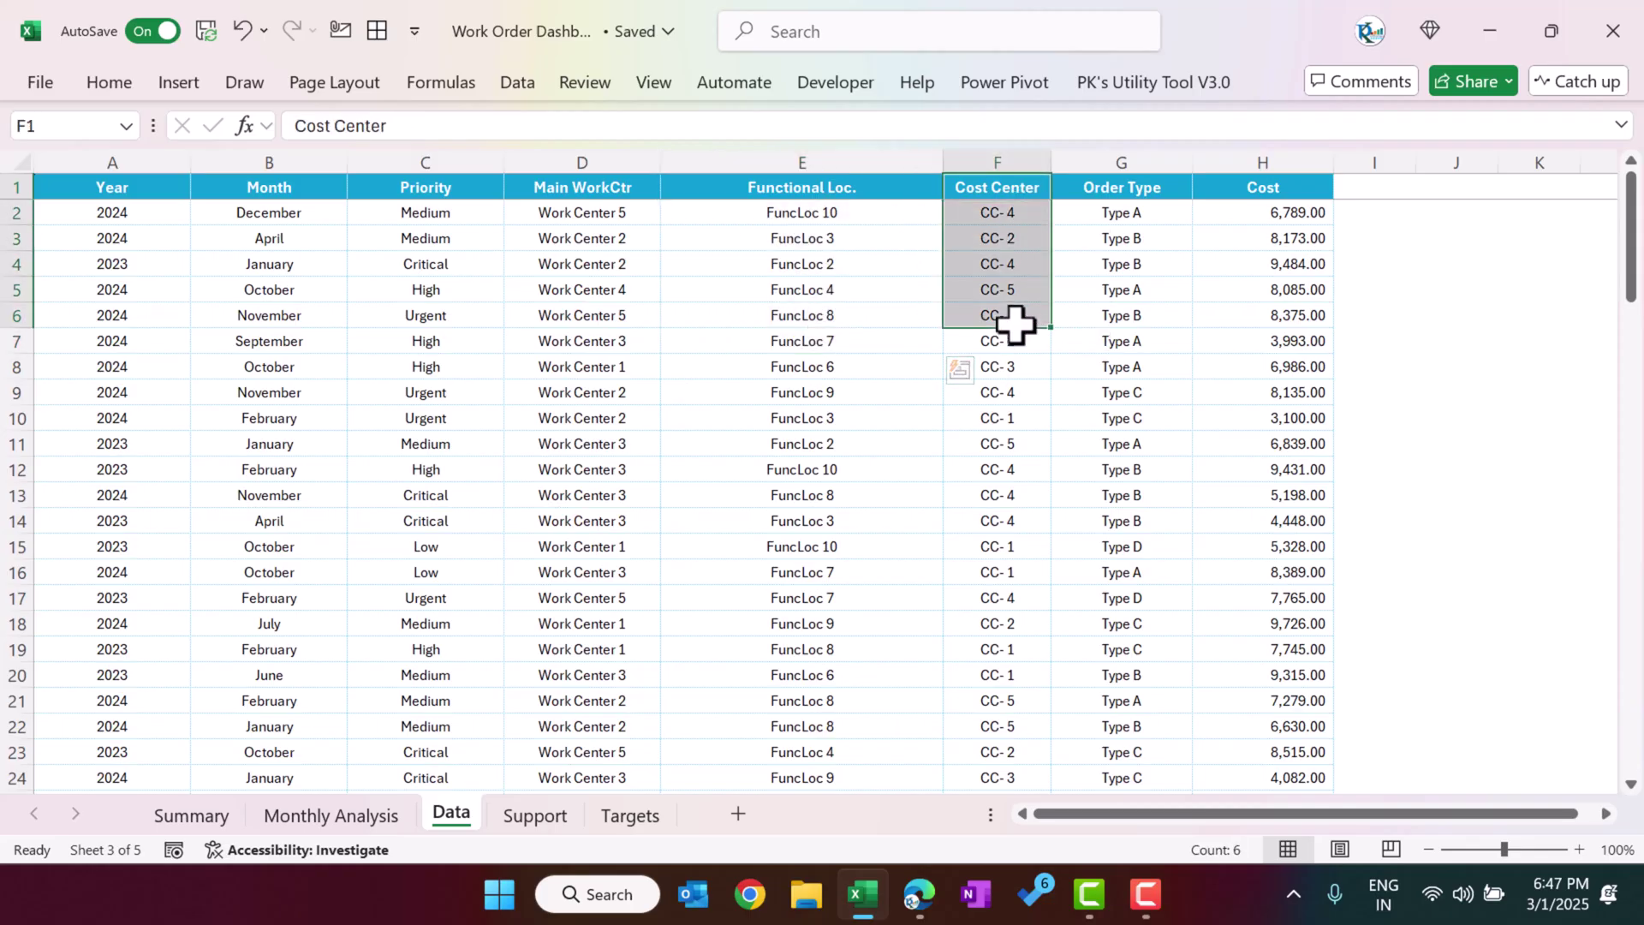
{"action": "left_click_drag", "start_coordinate": [1123, 190], "coordinate": [1139, 315]}
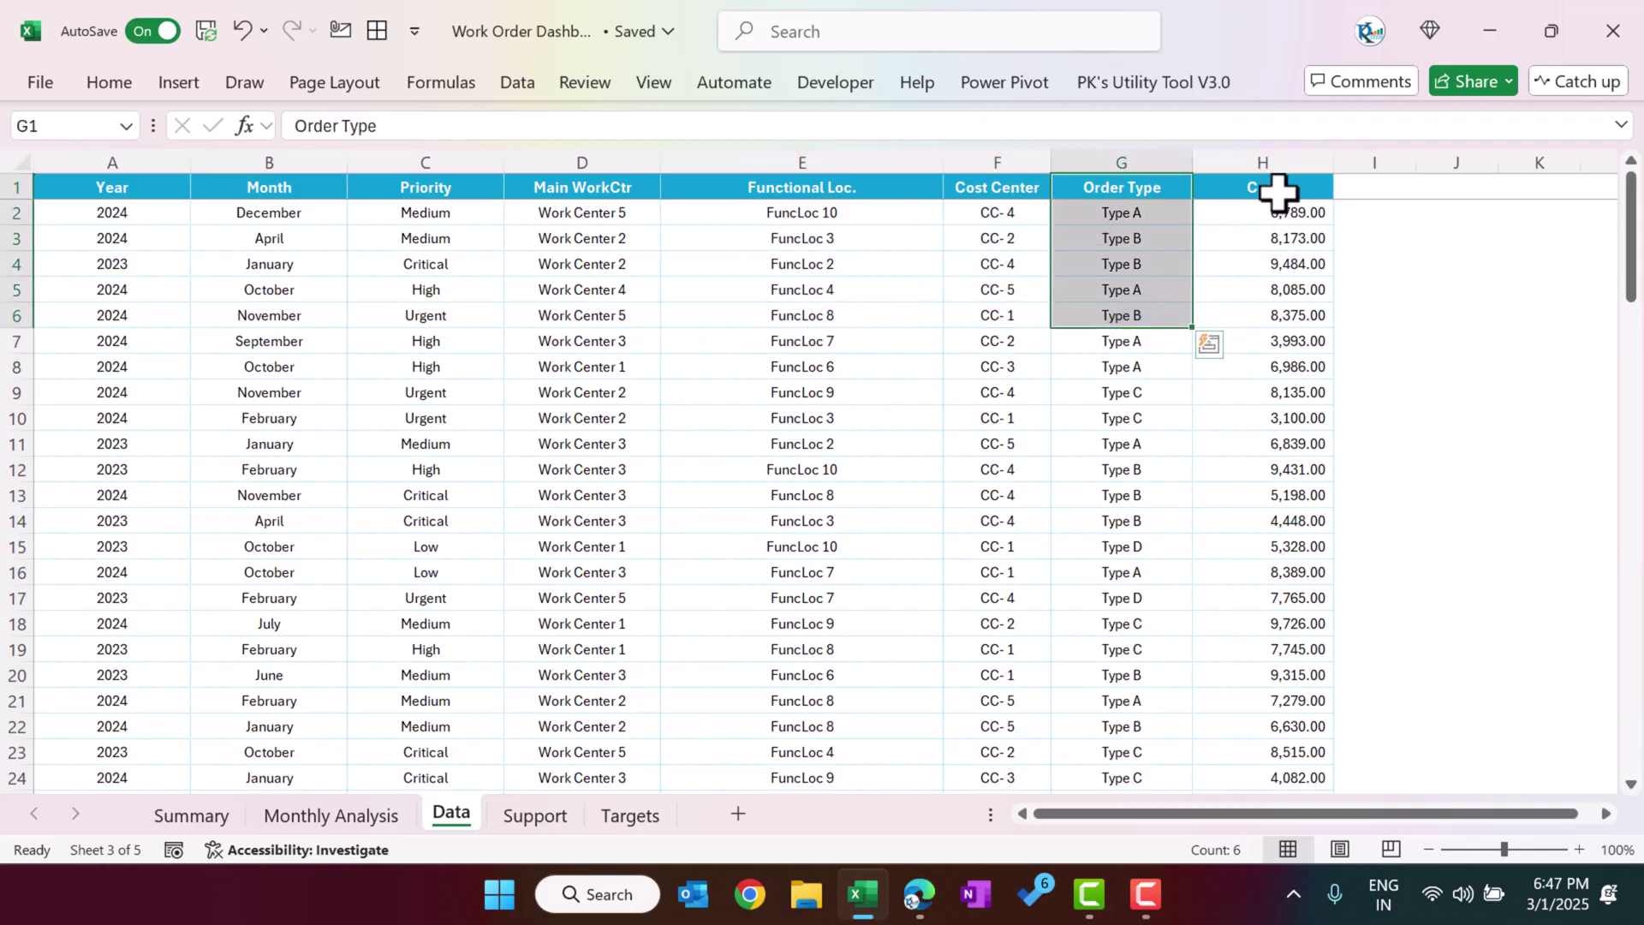
{"action": "left_click_drag", "start_coordinate": [1276, 191], "coordinate": [1266, 356]}
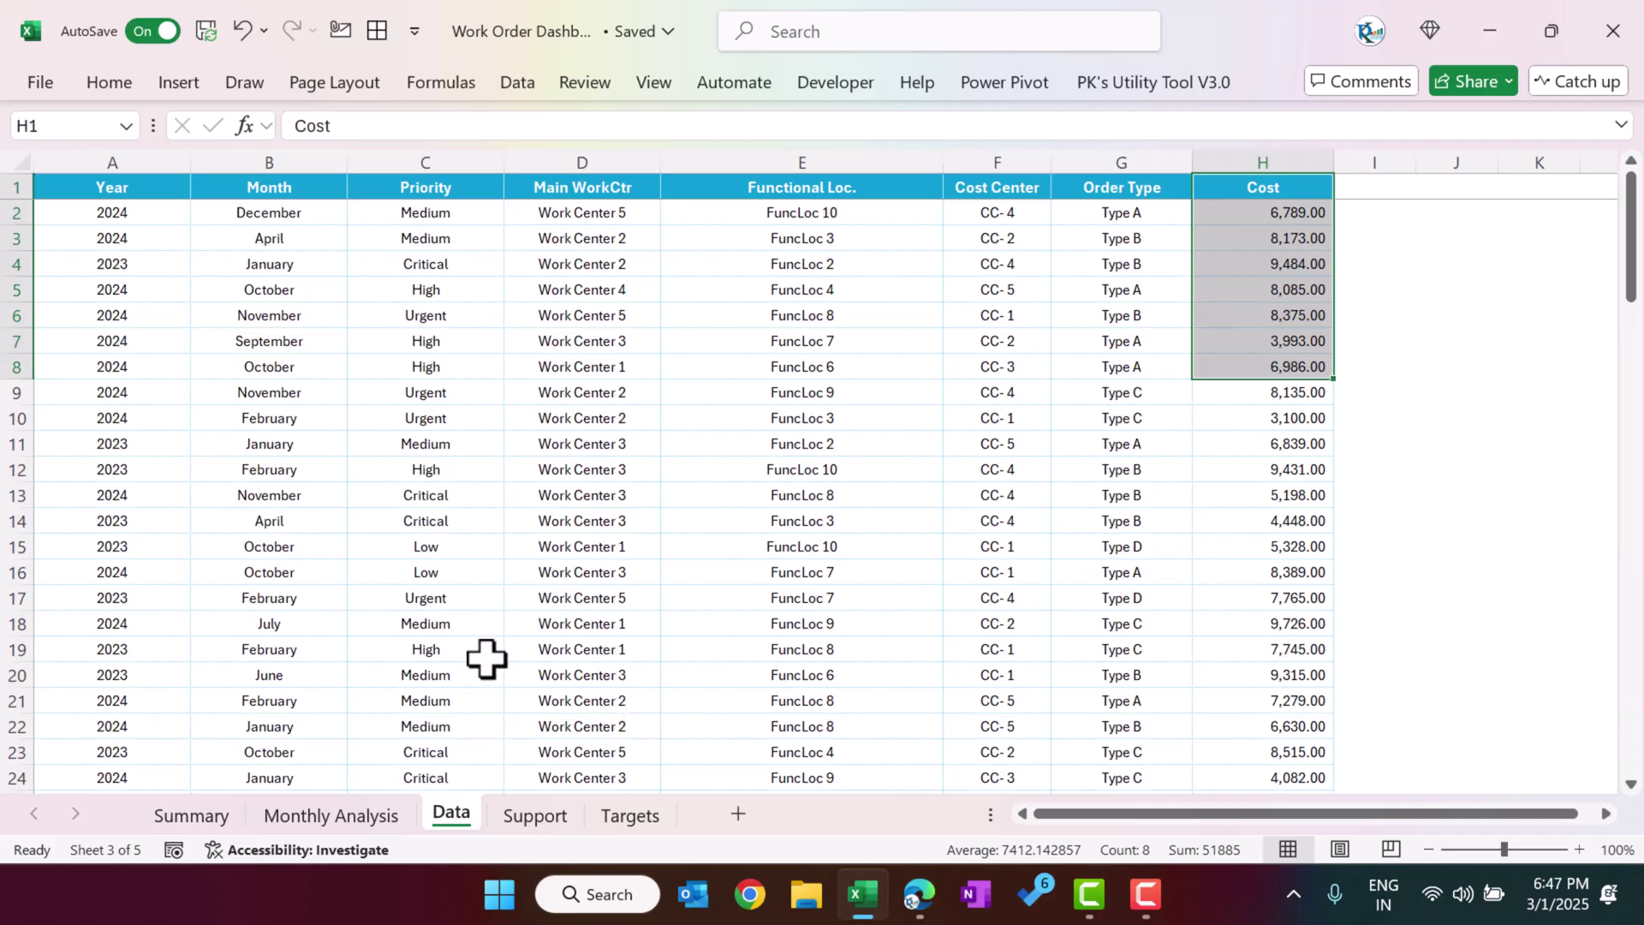
{"action": "left_click", "coordinate": [182, 817]}
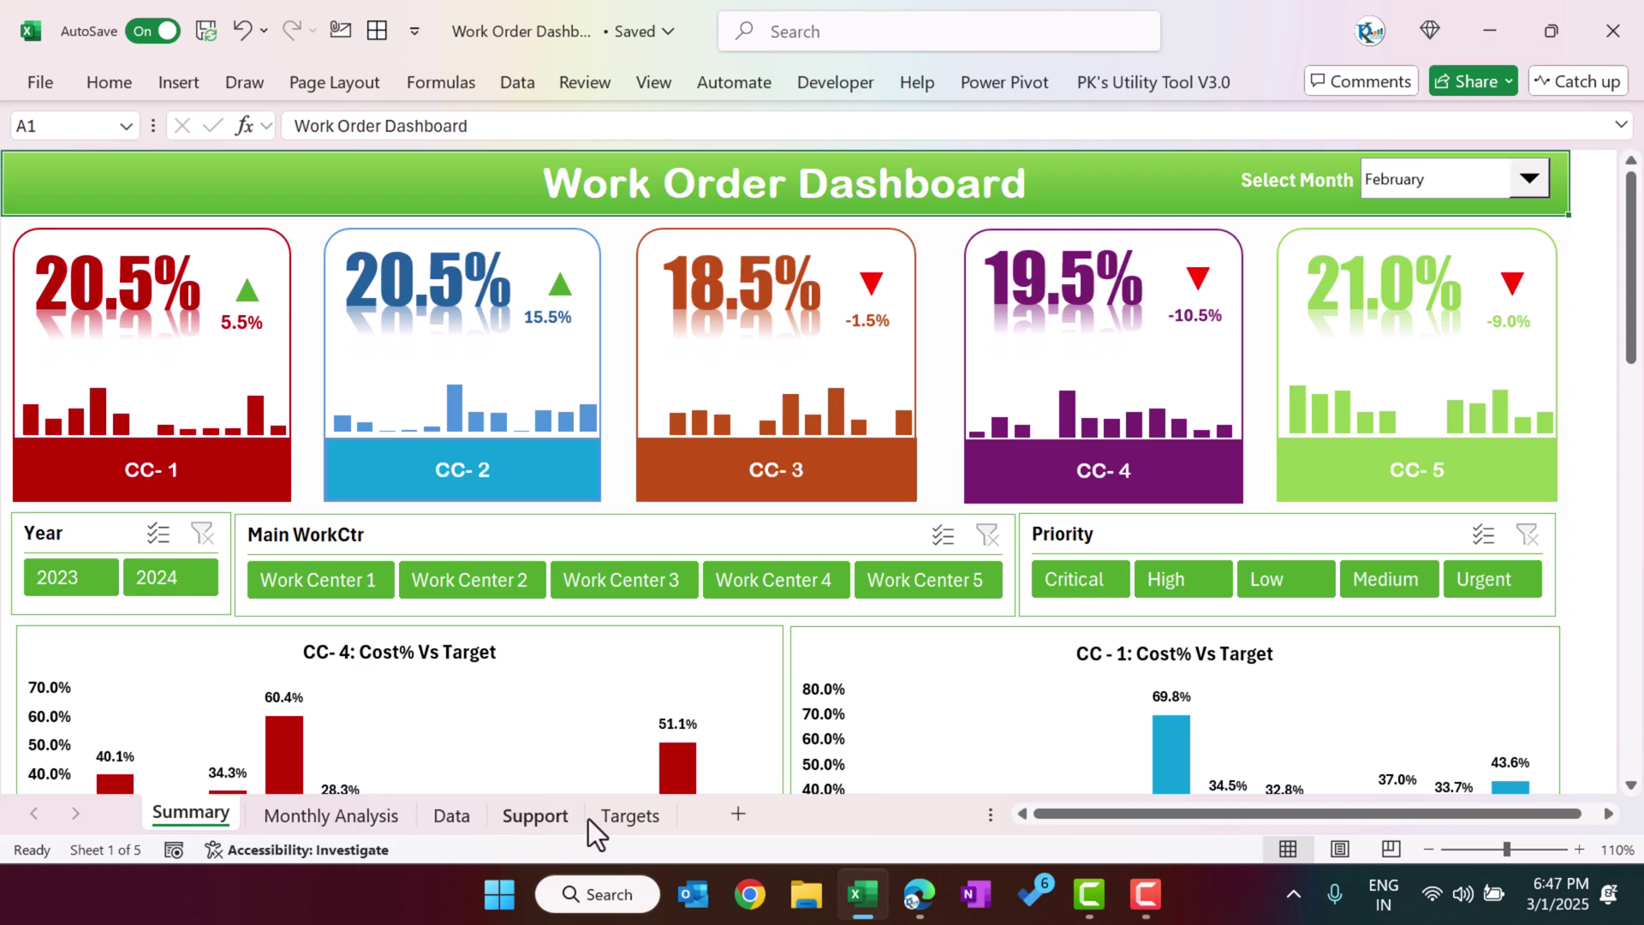
{"action": "left_click", "coordinate": [630, 822]}
{"action": "left_click", "coordinate": [371, 441]}
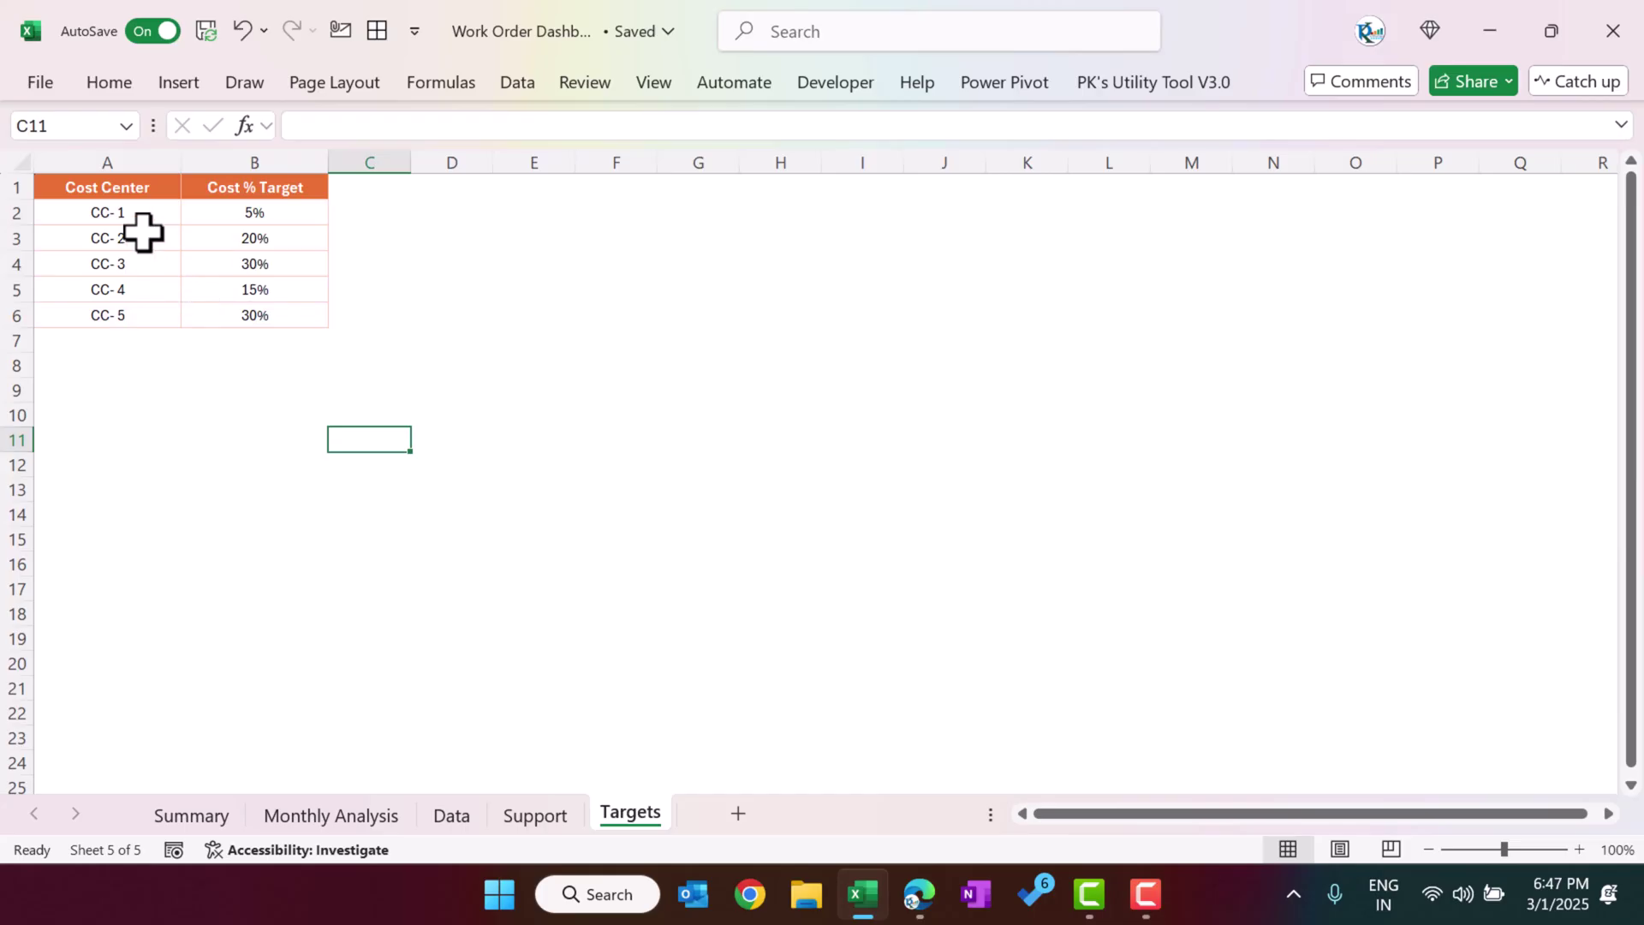
{"action": "left_click_drag", "start_coordinate": [120, 213], "coordinate": [115, 336]}
{"action": "left_click_drag", "start_coordinate": [264, 217], "coordinate": [275, 313]}
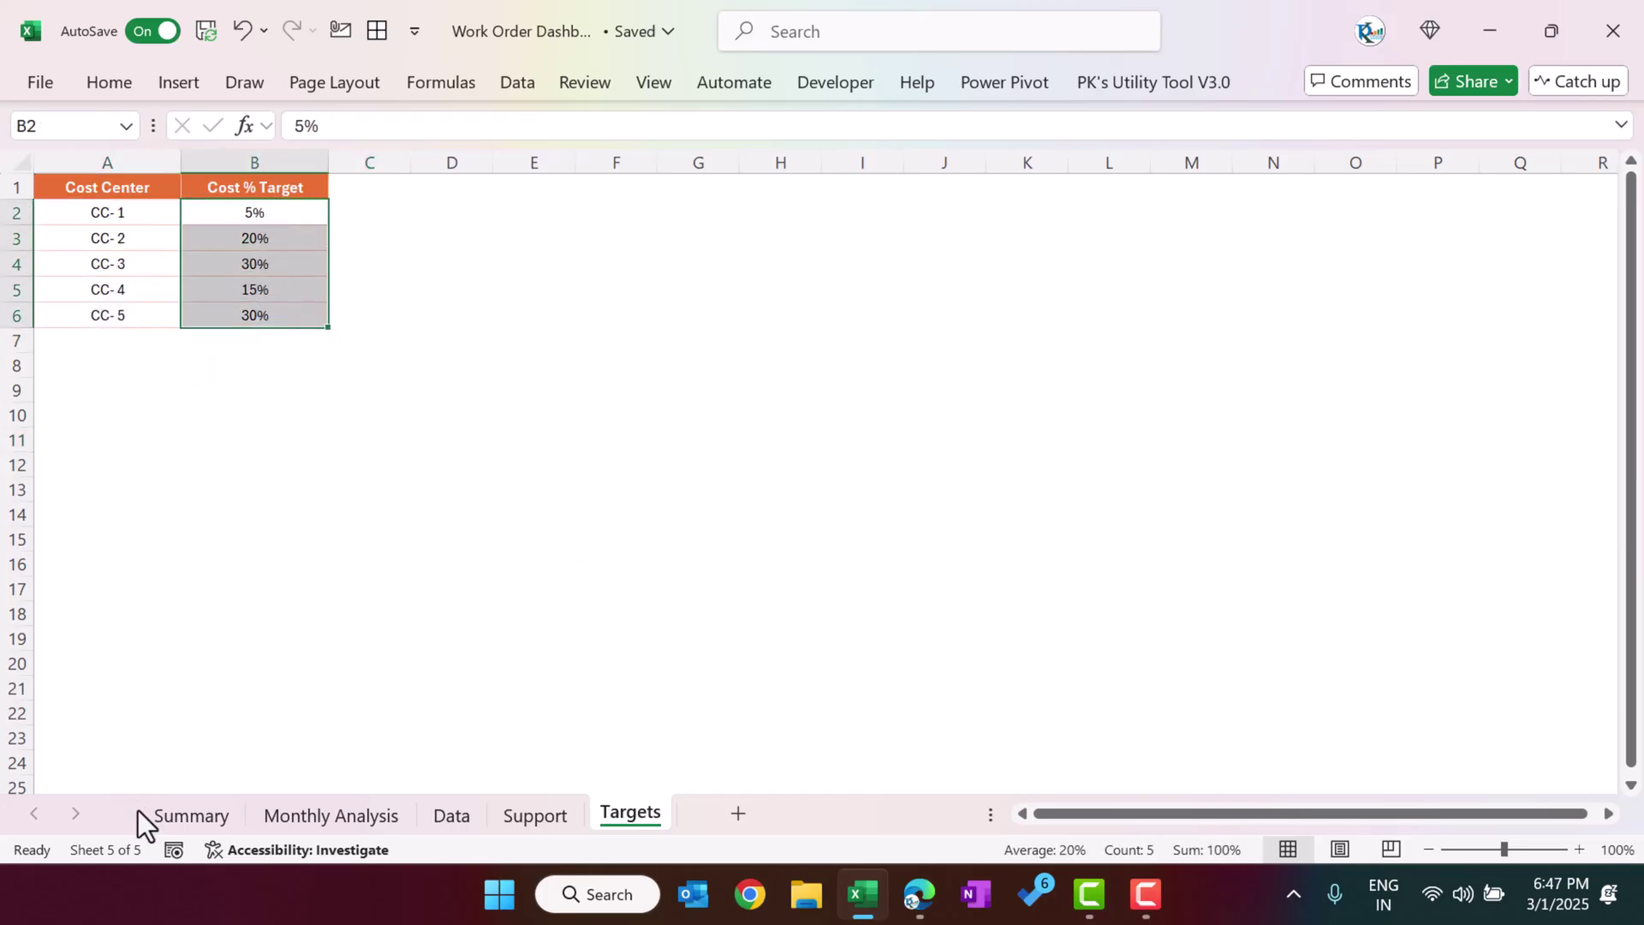
{"action": "left_click", "coordinate": [184, 817]}
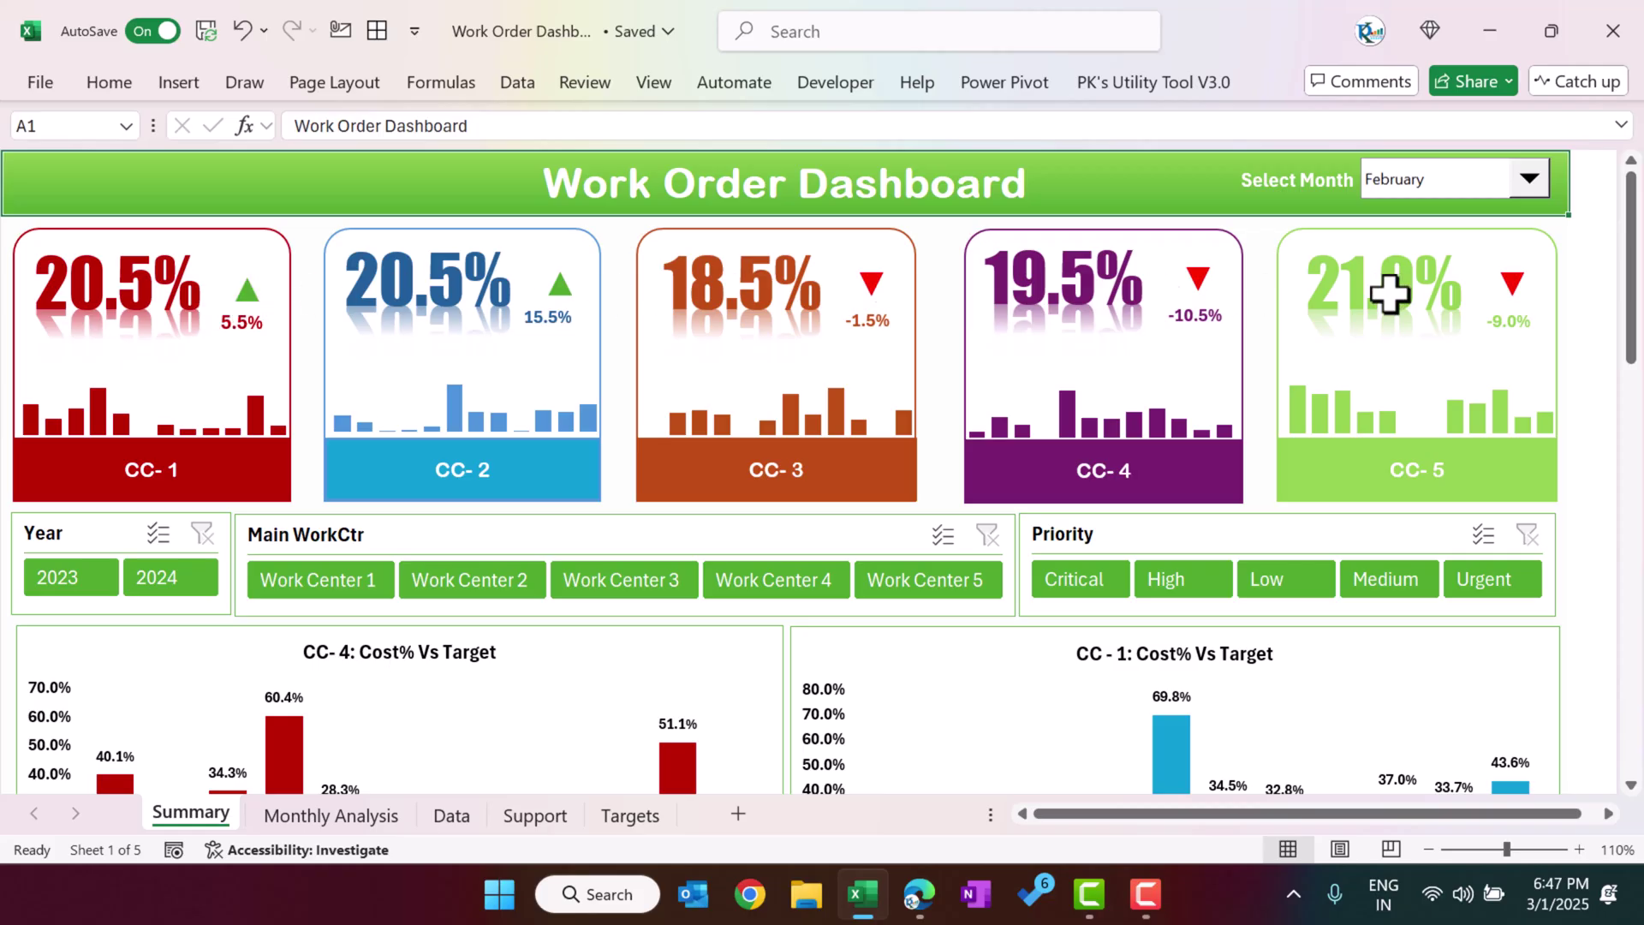
{"action": "scroll", "coordinate": [465, 534], "scroll_direction": "down", "scroll_amount": 4}
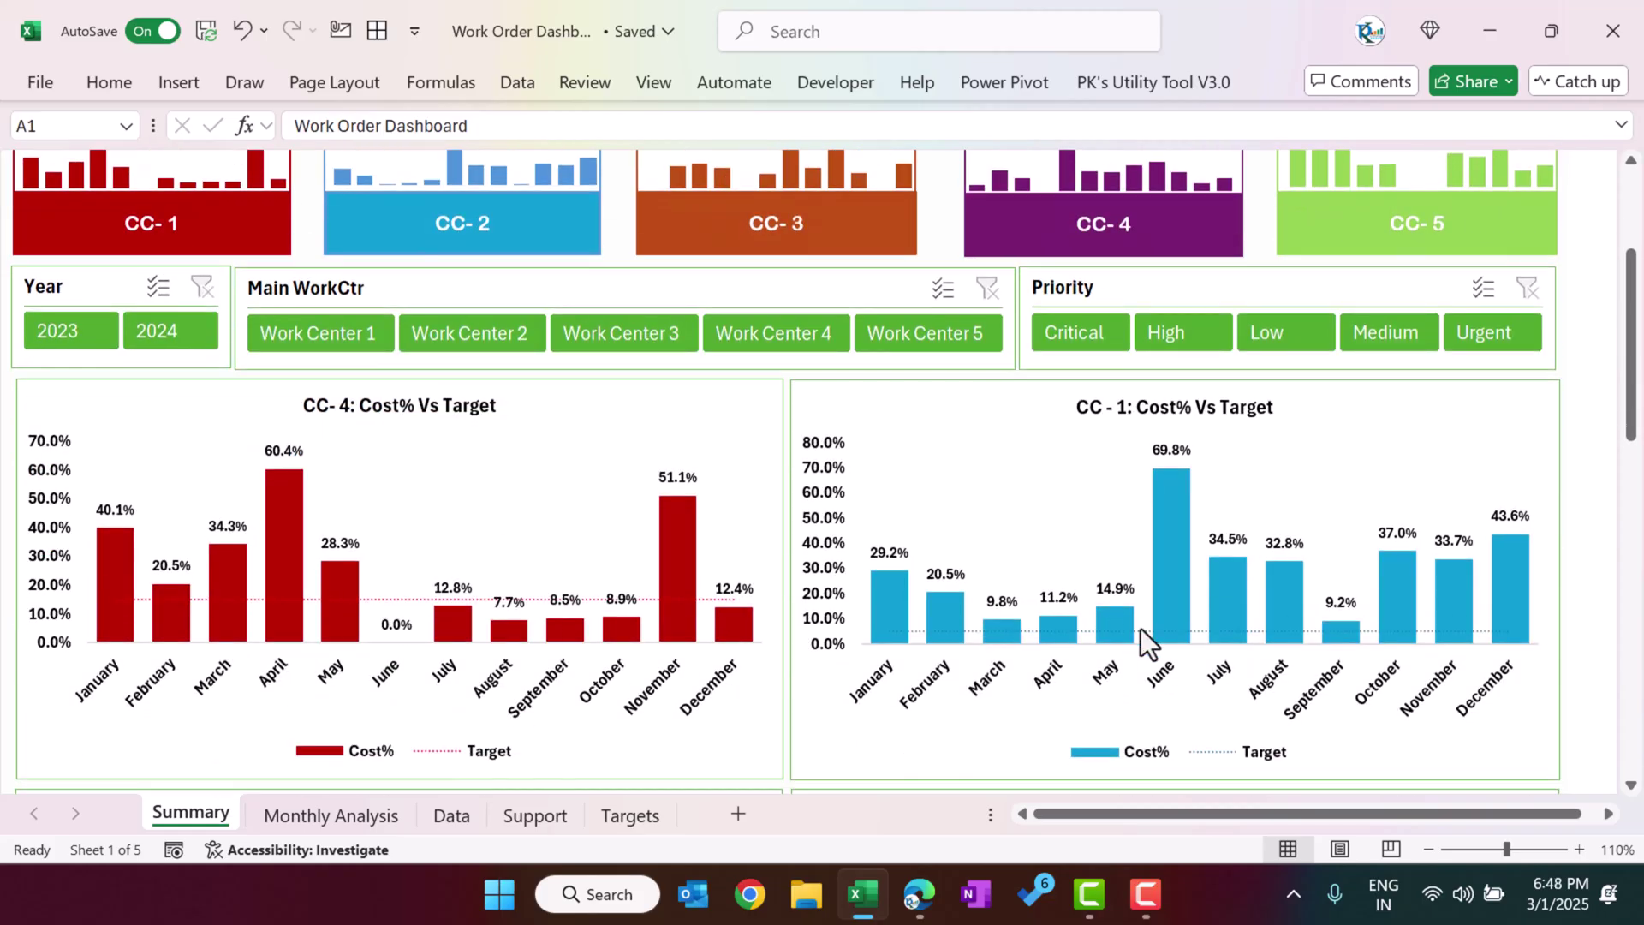
{"action": "scroll", "coordinate": [1053, 660], "scroll_direction": "down", "scroll_amount": 5}
{"action": "scroll", "coordinate": [1081, 646], "scroll_direction": "up", "scroll_amount": 6}
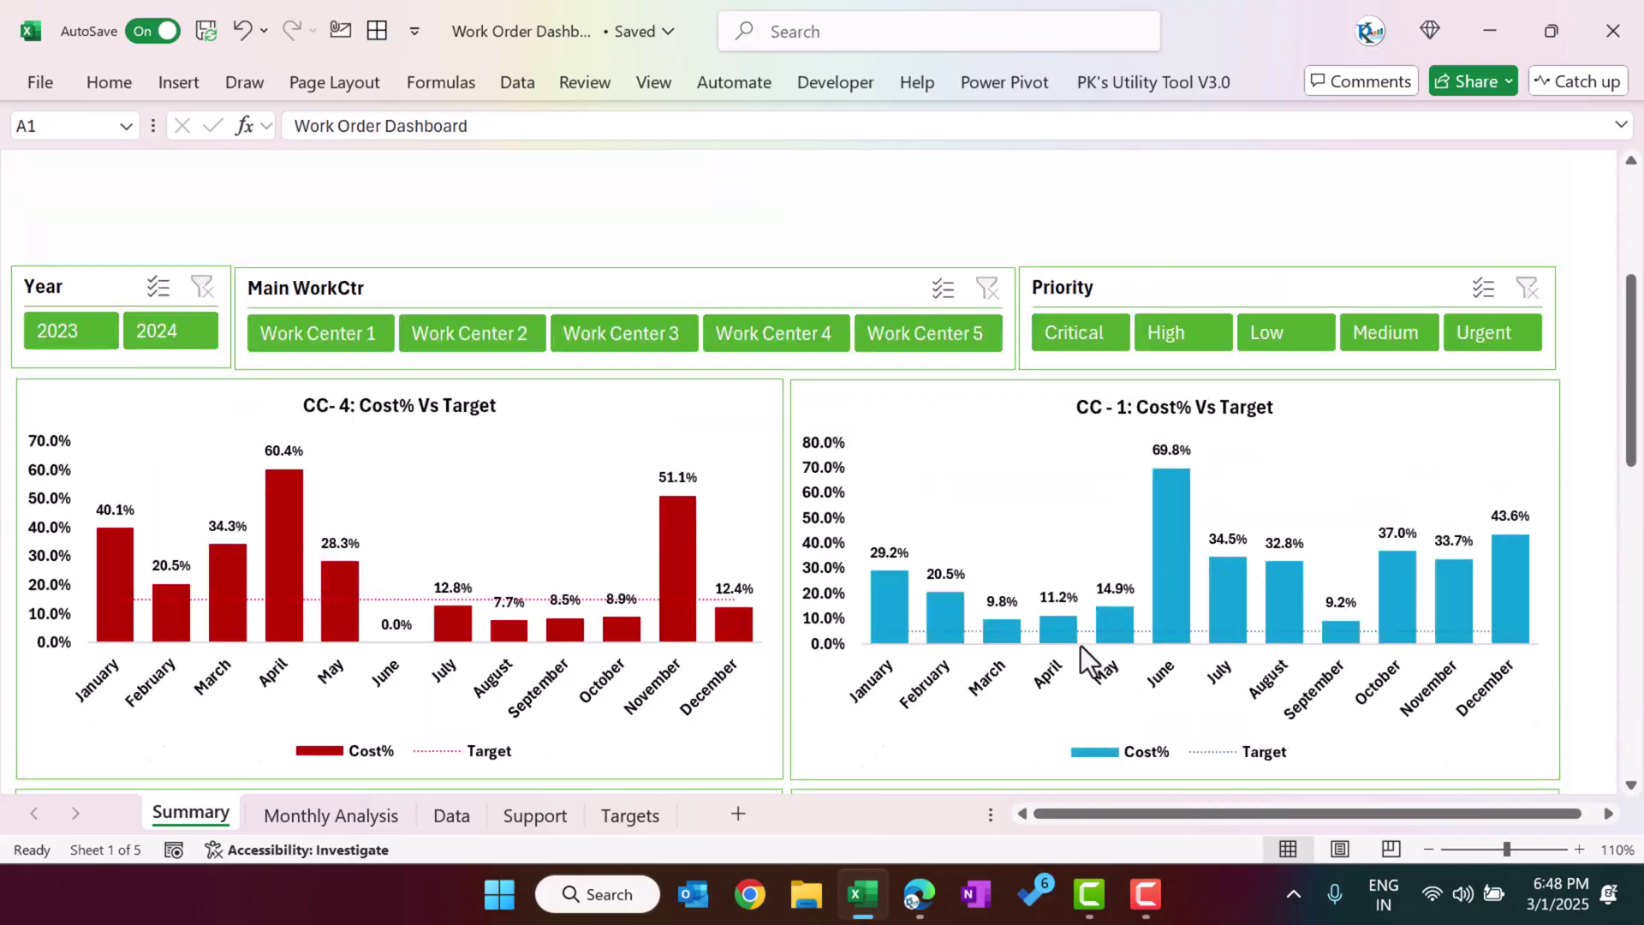
{"action": "left_click", "coordinate": [460, 817]}
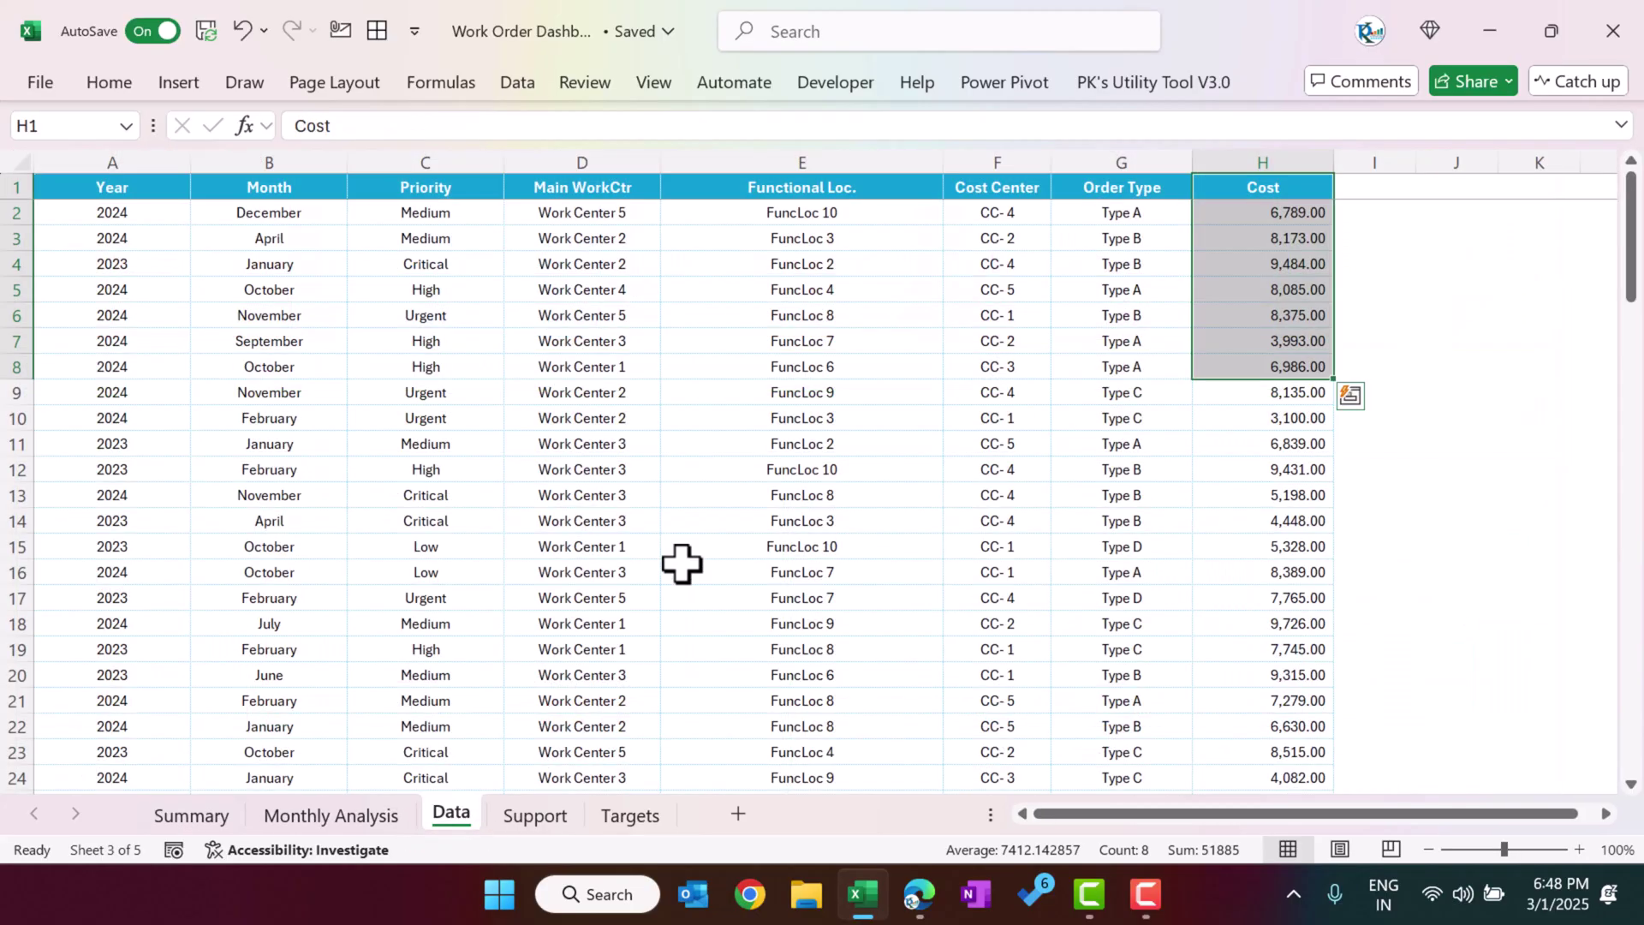
{"action": "left_click", "coordinate": [533, 817]}
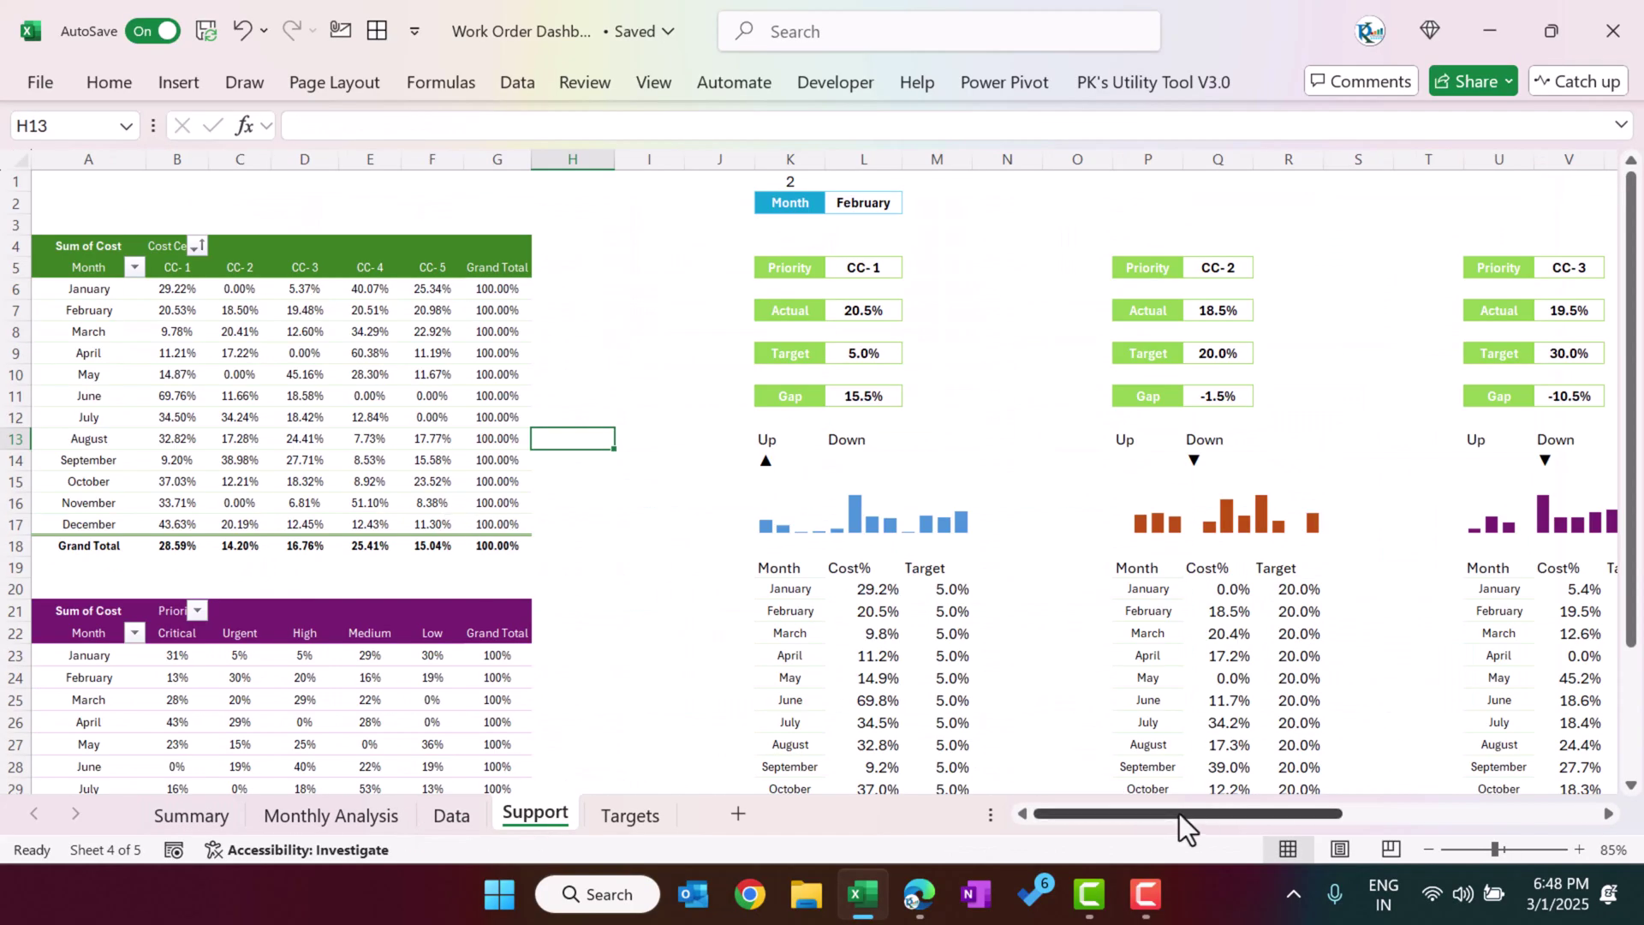
{"action": "left_click", "coordinate": [324, 351]}
{"action": "left_click", "coordinate": [135, 283]}
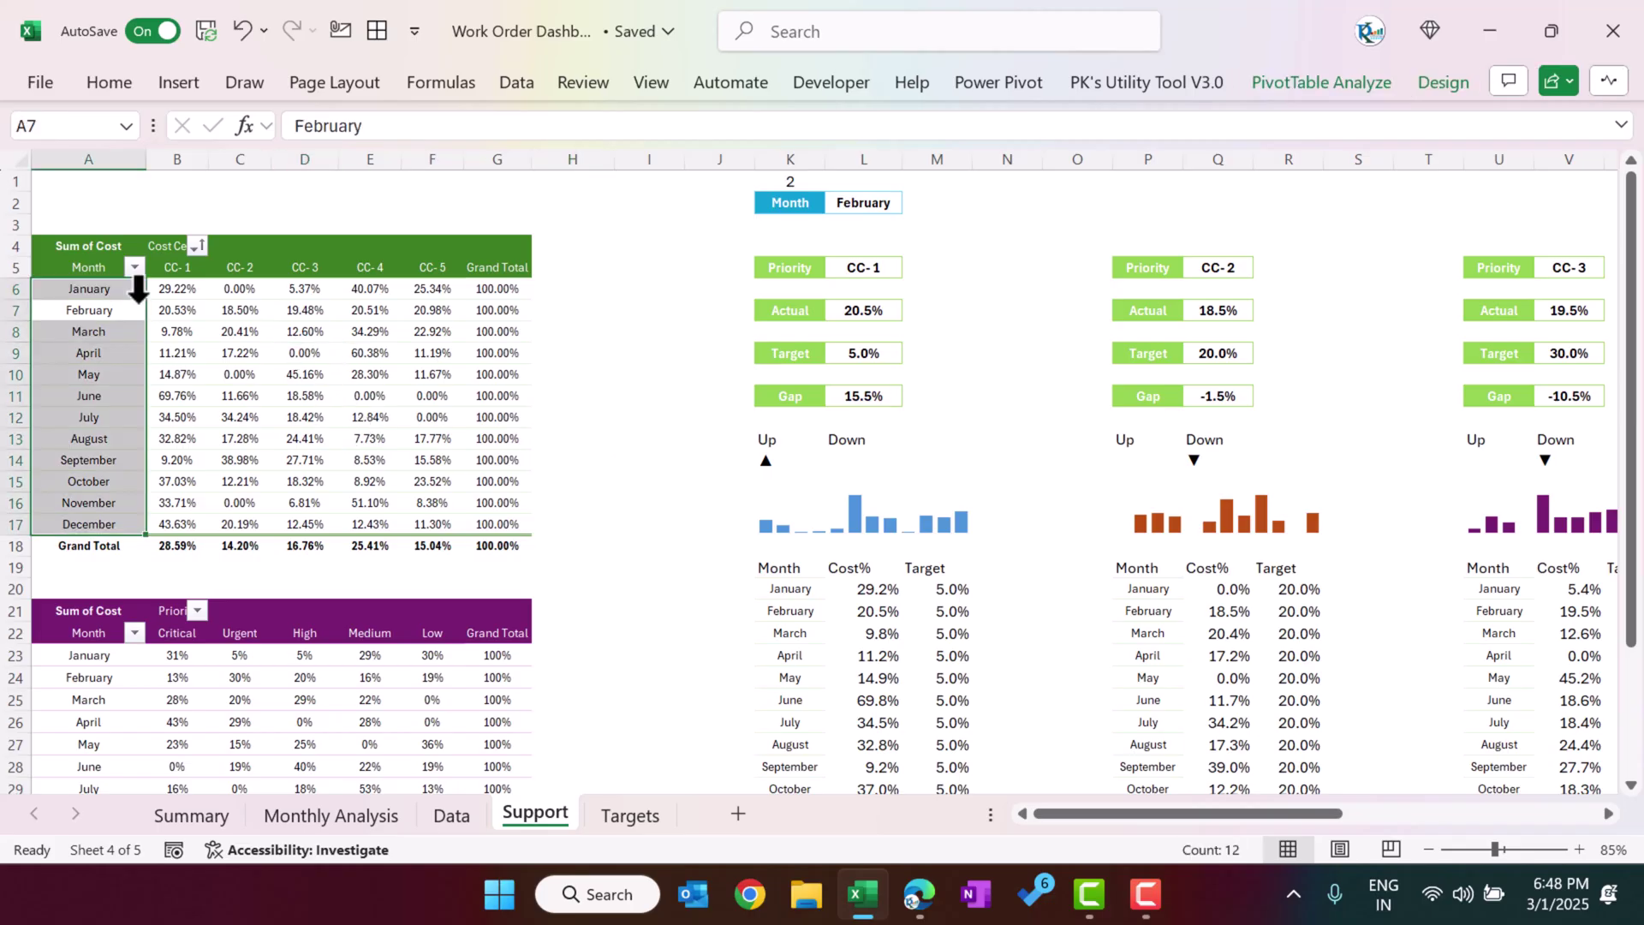
{"action": "left_click", "coordinate": [184, 291]}
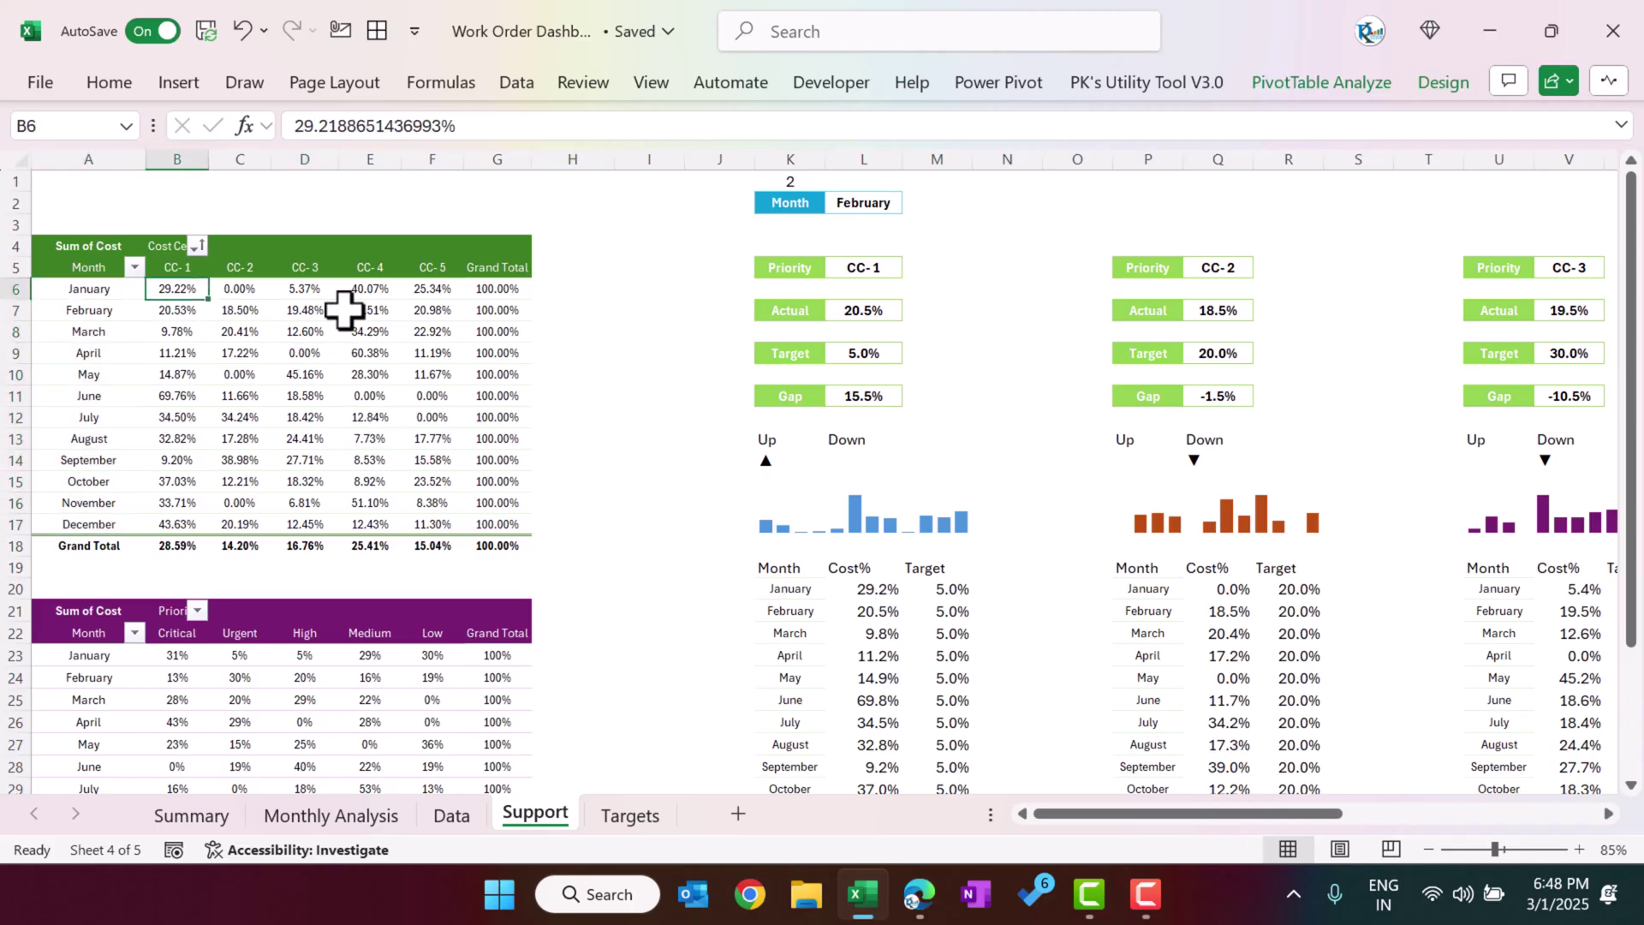
{"action": "left_click", "coordinate": [370, 809]}
{"action": "left_click", "coordinate": [460, 815]}
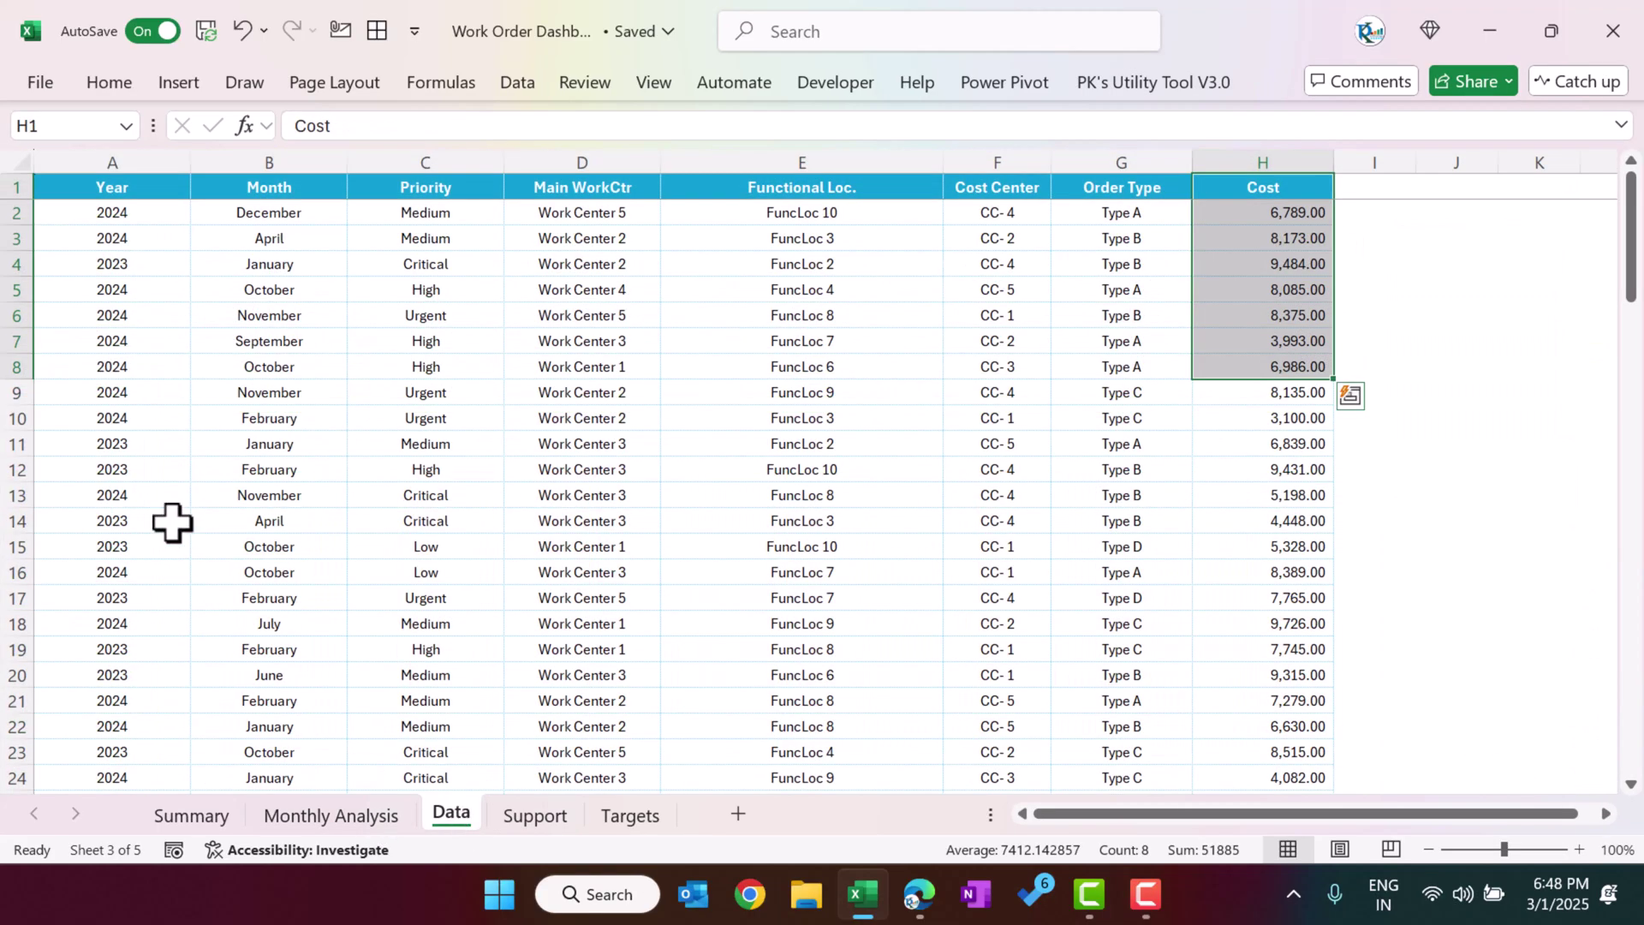
{"action": "left_click", "coordinate": [485, 444]}
{"action": "left_click", "coordinate": [536, 815]}
{"action": "left_click", "coordinate": [359, 353]}
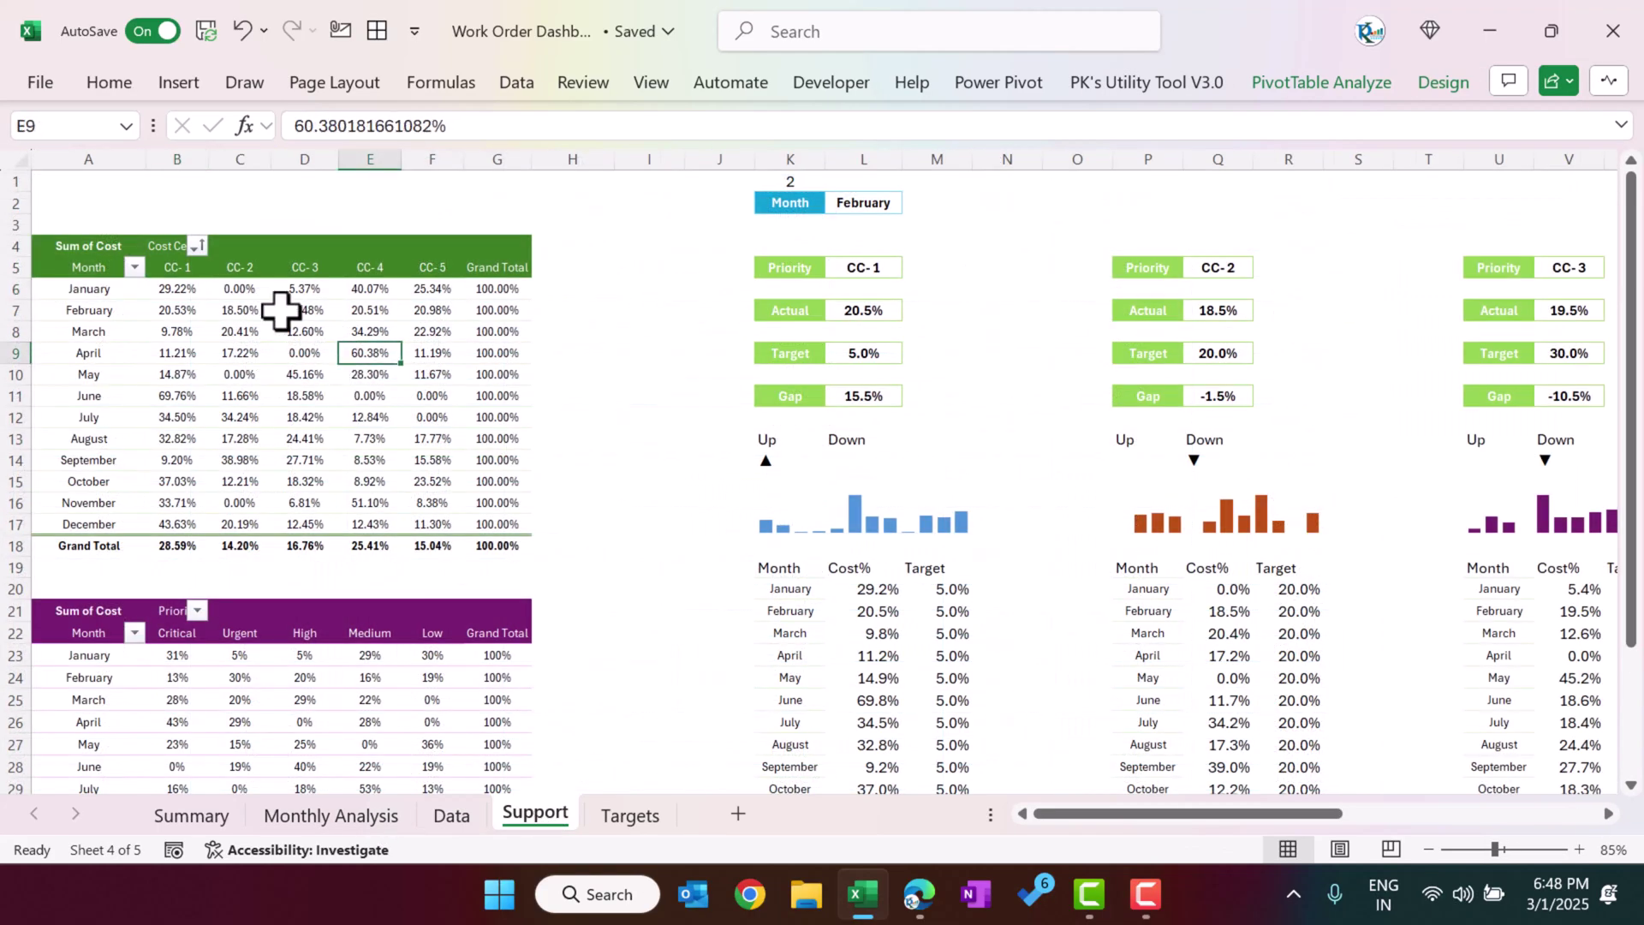
{"action": "right_click", "coordinate": [282, 310]}
{"action": "left_click", "coordinate": [395, 829]}
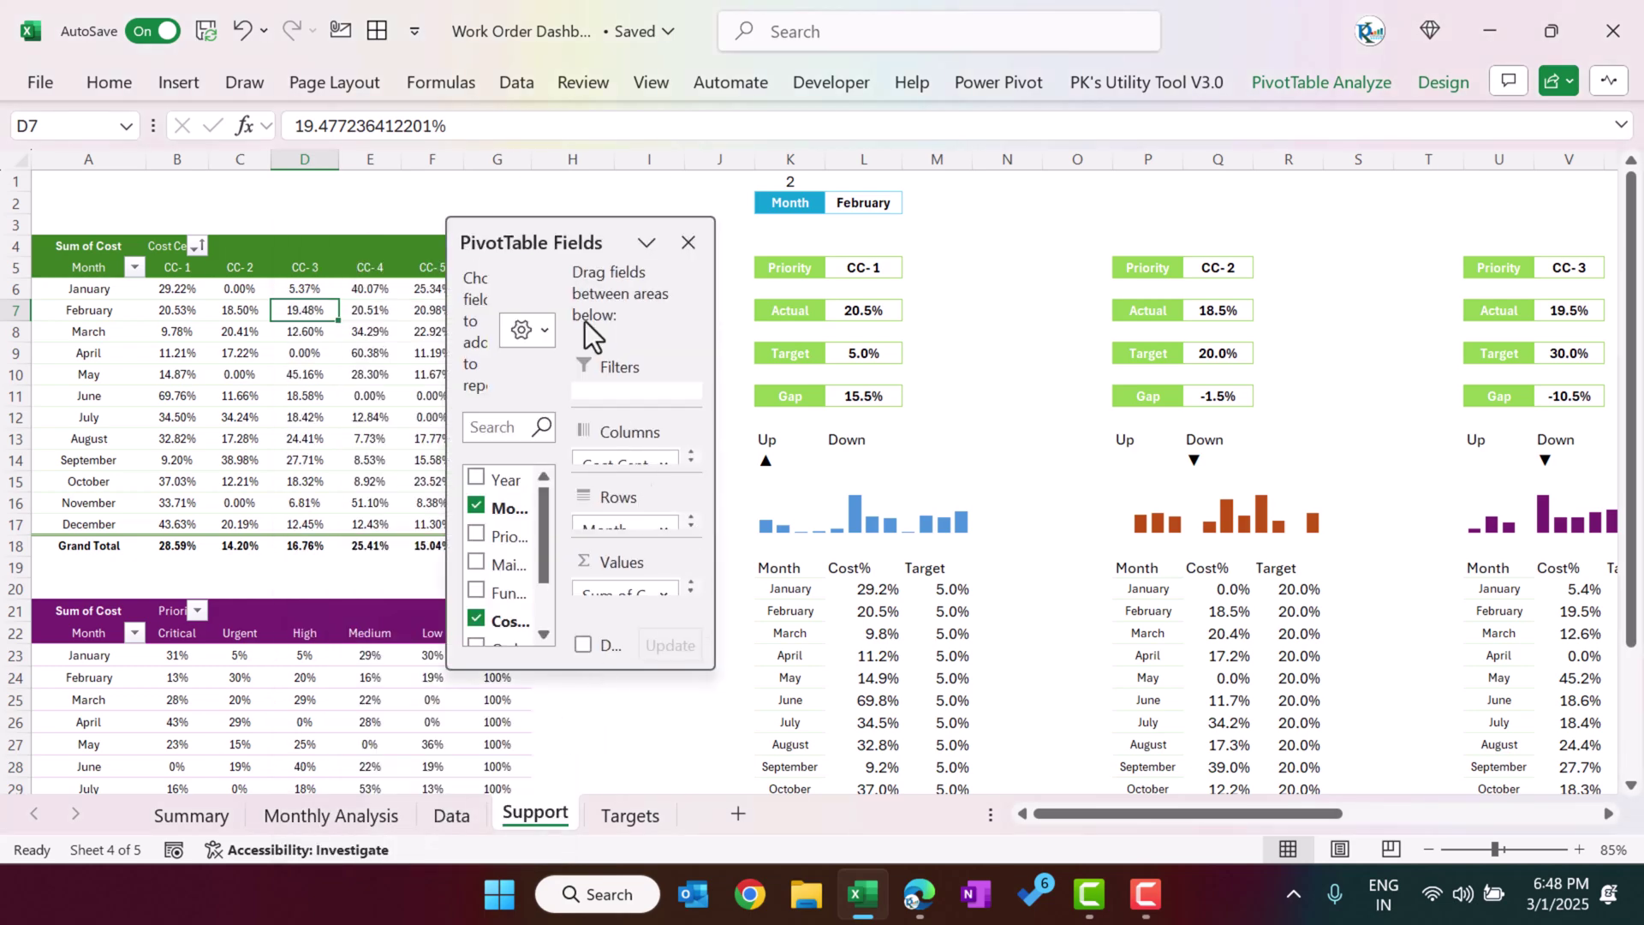
{"action": "left_click_drag", "start_coordinate": [565, 239], "coordinate": [514, 178]}
{"action": "left_click_drag", "start_coordinate": [651, 606], "coordinate": [1107, 726]}
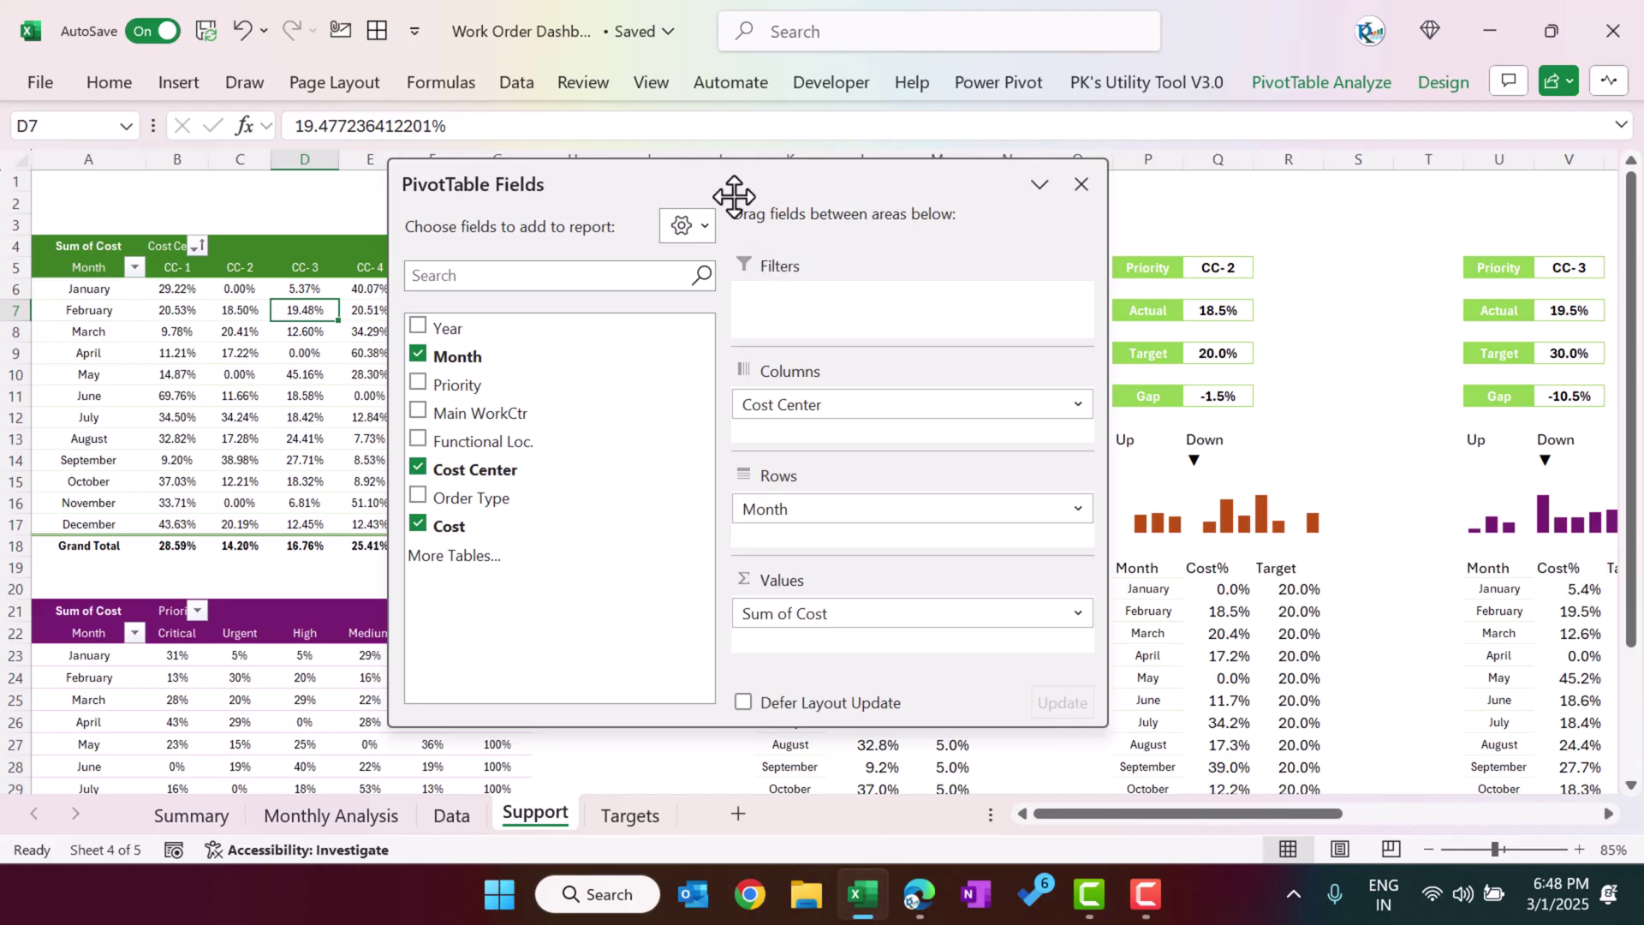
{"action": "left_click_drag", "start_coordinate": [734, 193], "coordinate": [987, 187]}
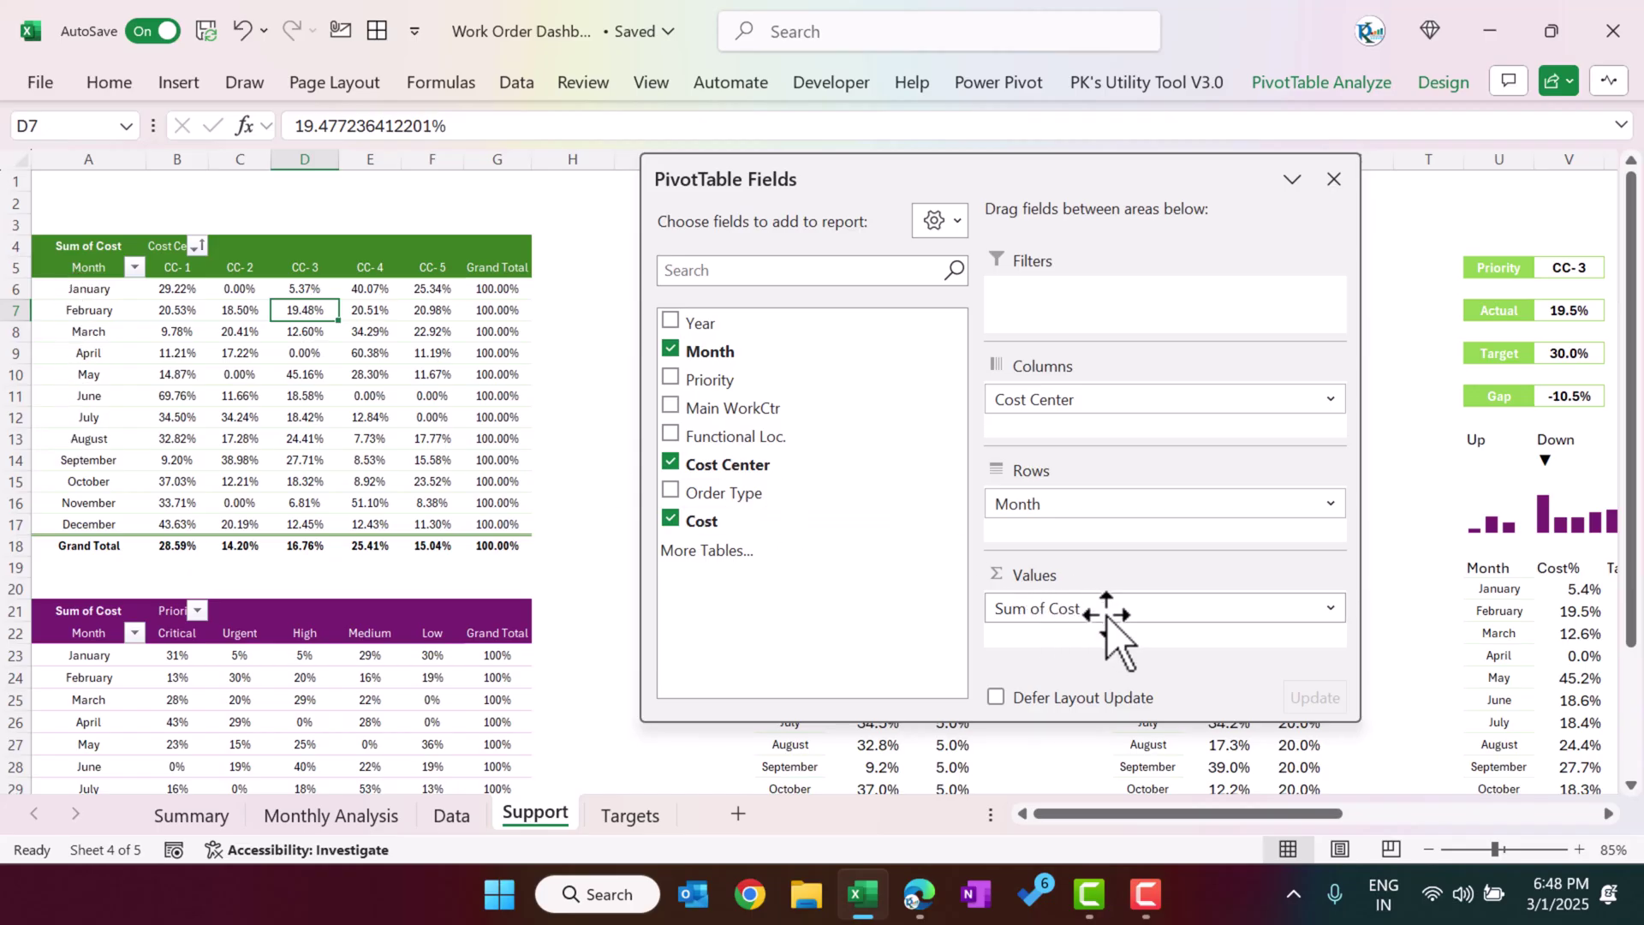
{"action": "left_click", "coordinate": [1334, 179]}
{"action": "right_click", "coordinate": [206, 306]}
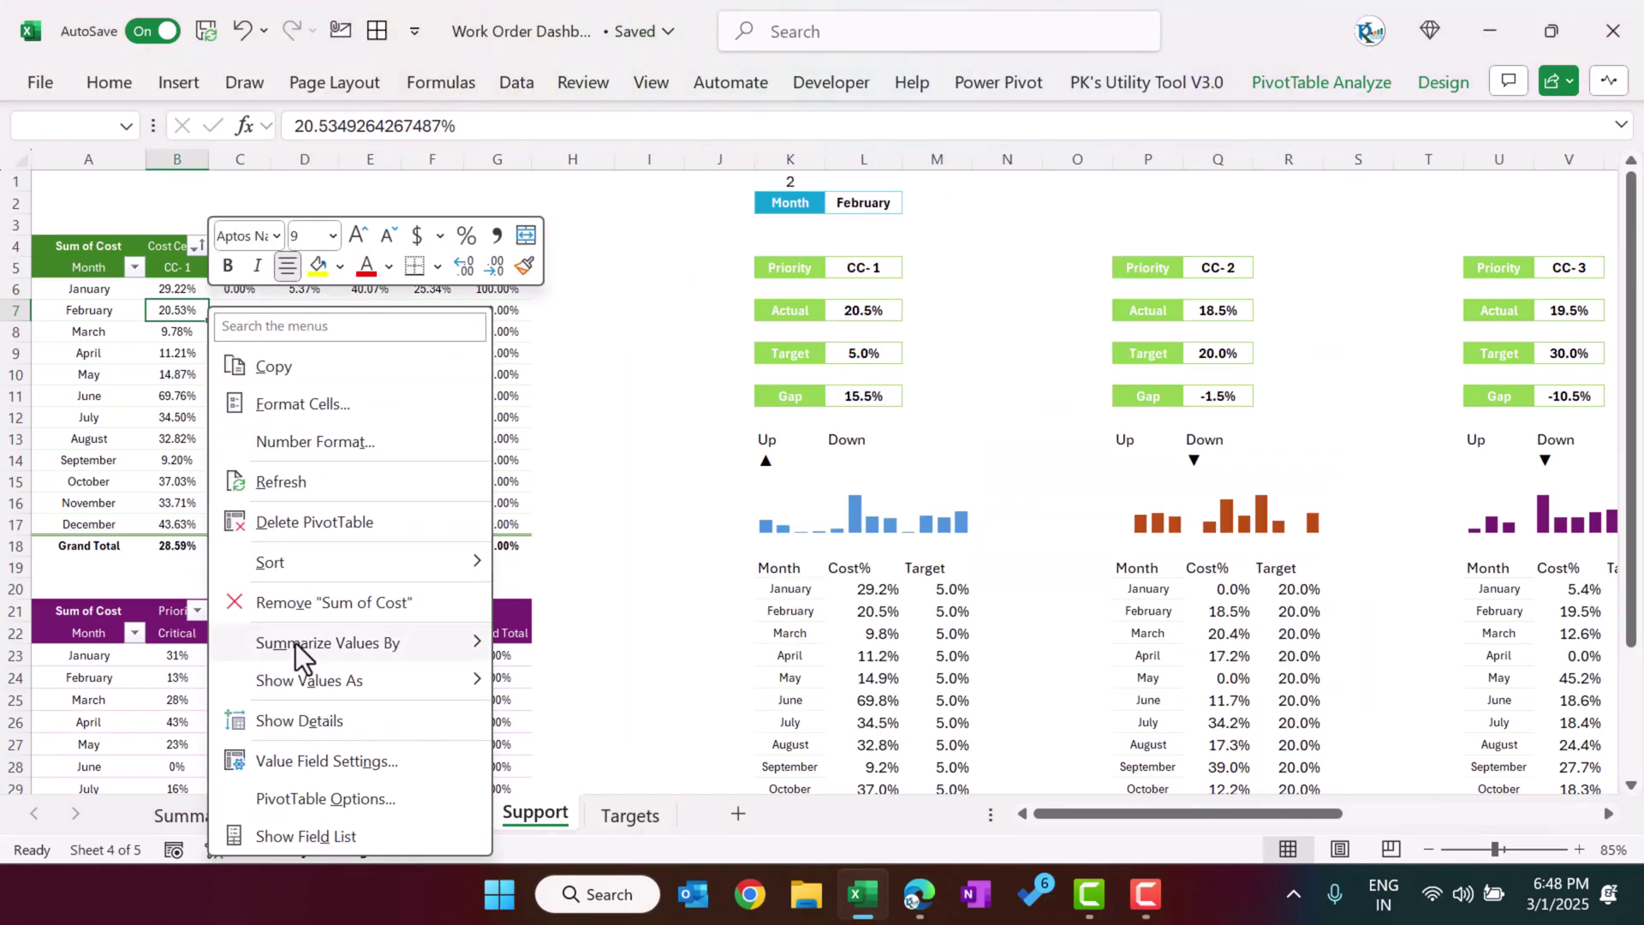
{"action": "mouse_move", "coordinate": [336, 685]}
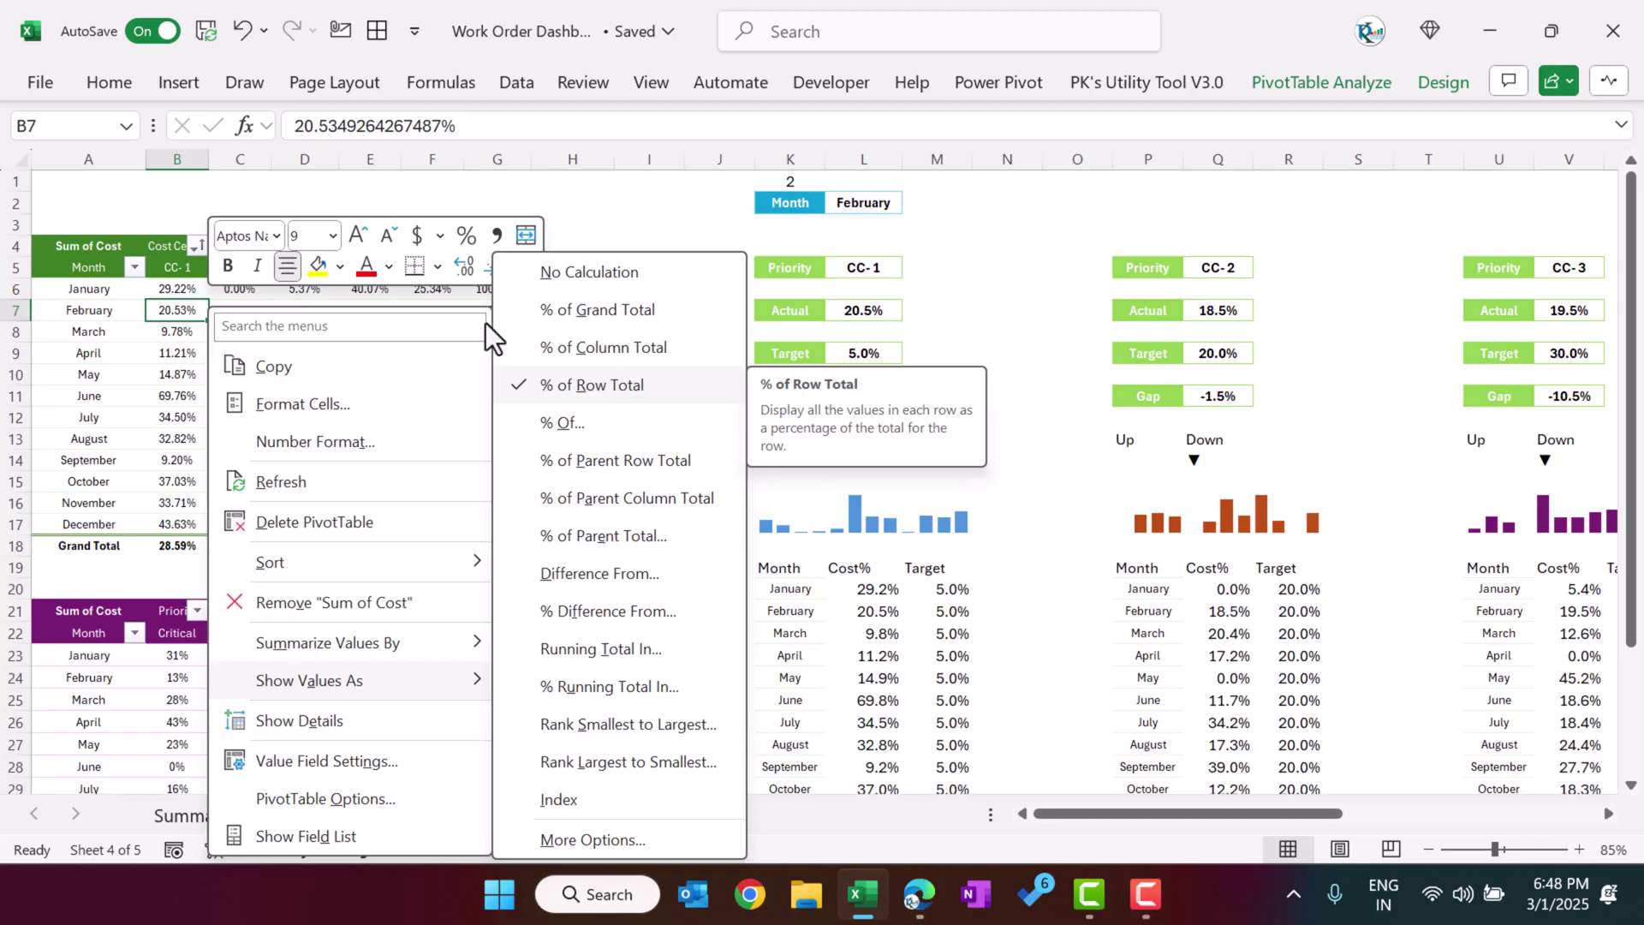
{"action": "left_click", "coordinate": [175, 309]}
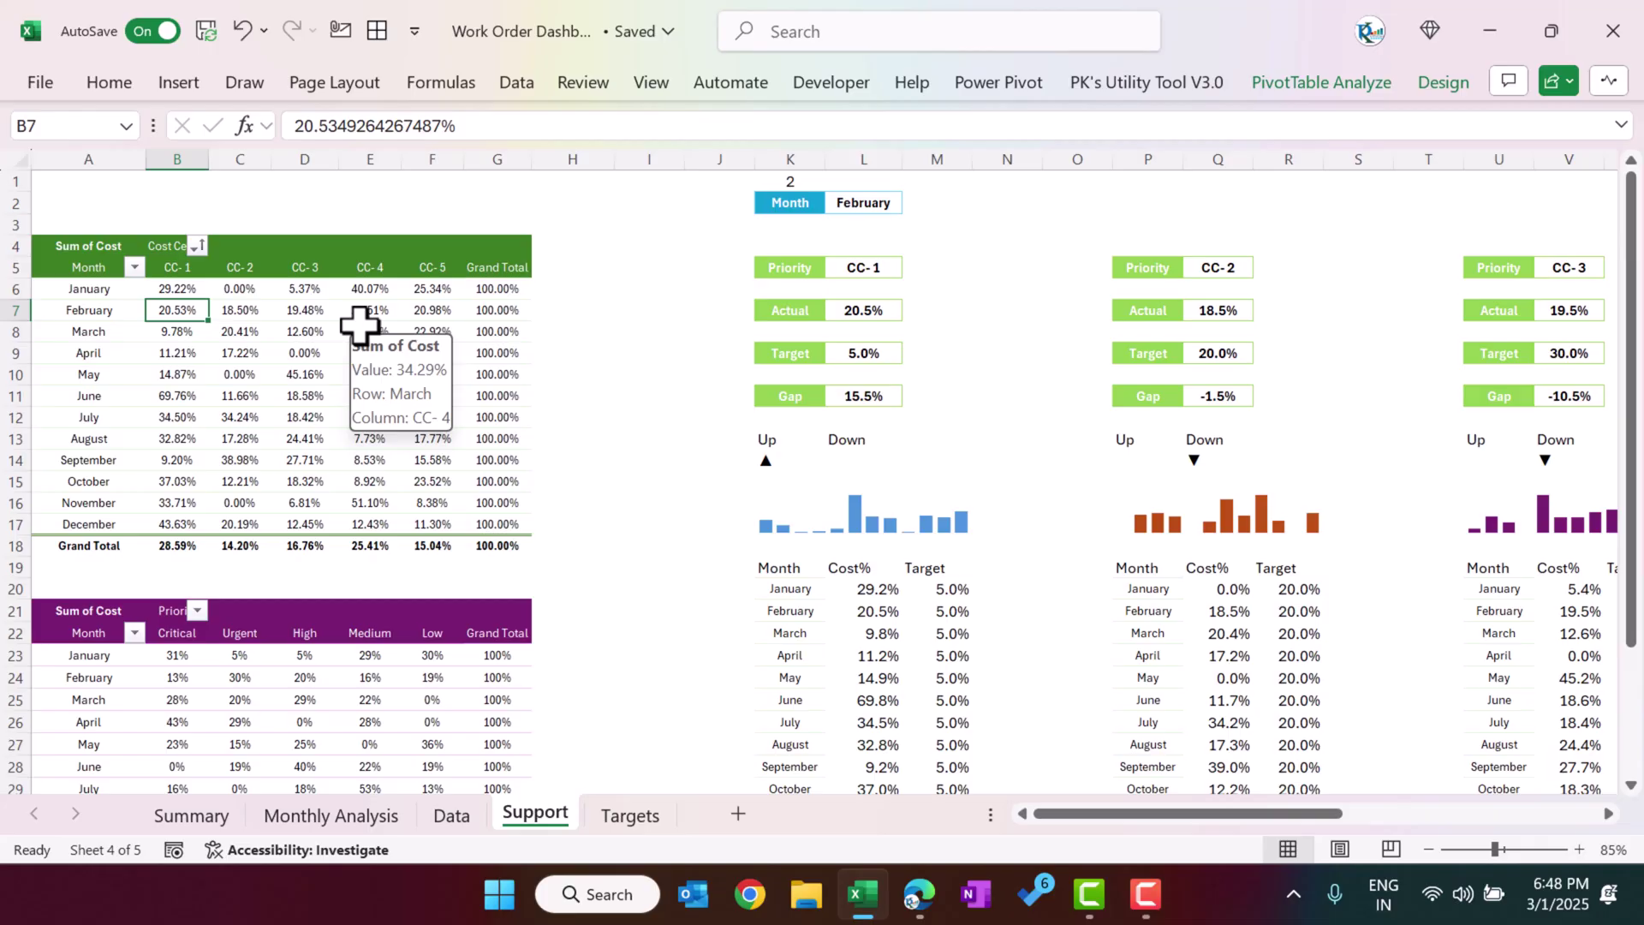
{"action": "left_click", "coordinate": [919, 894]}
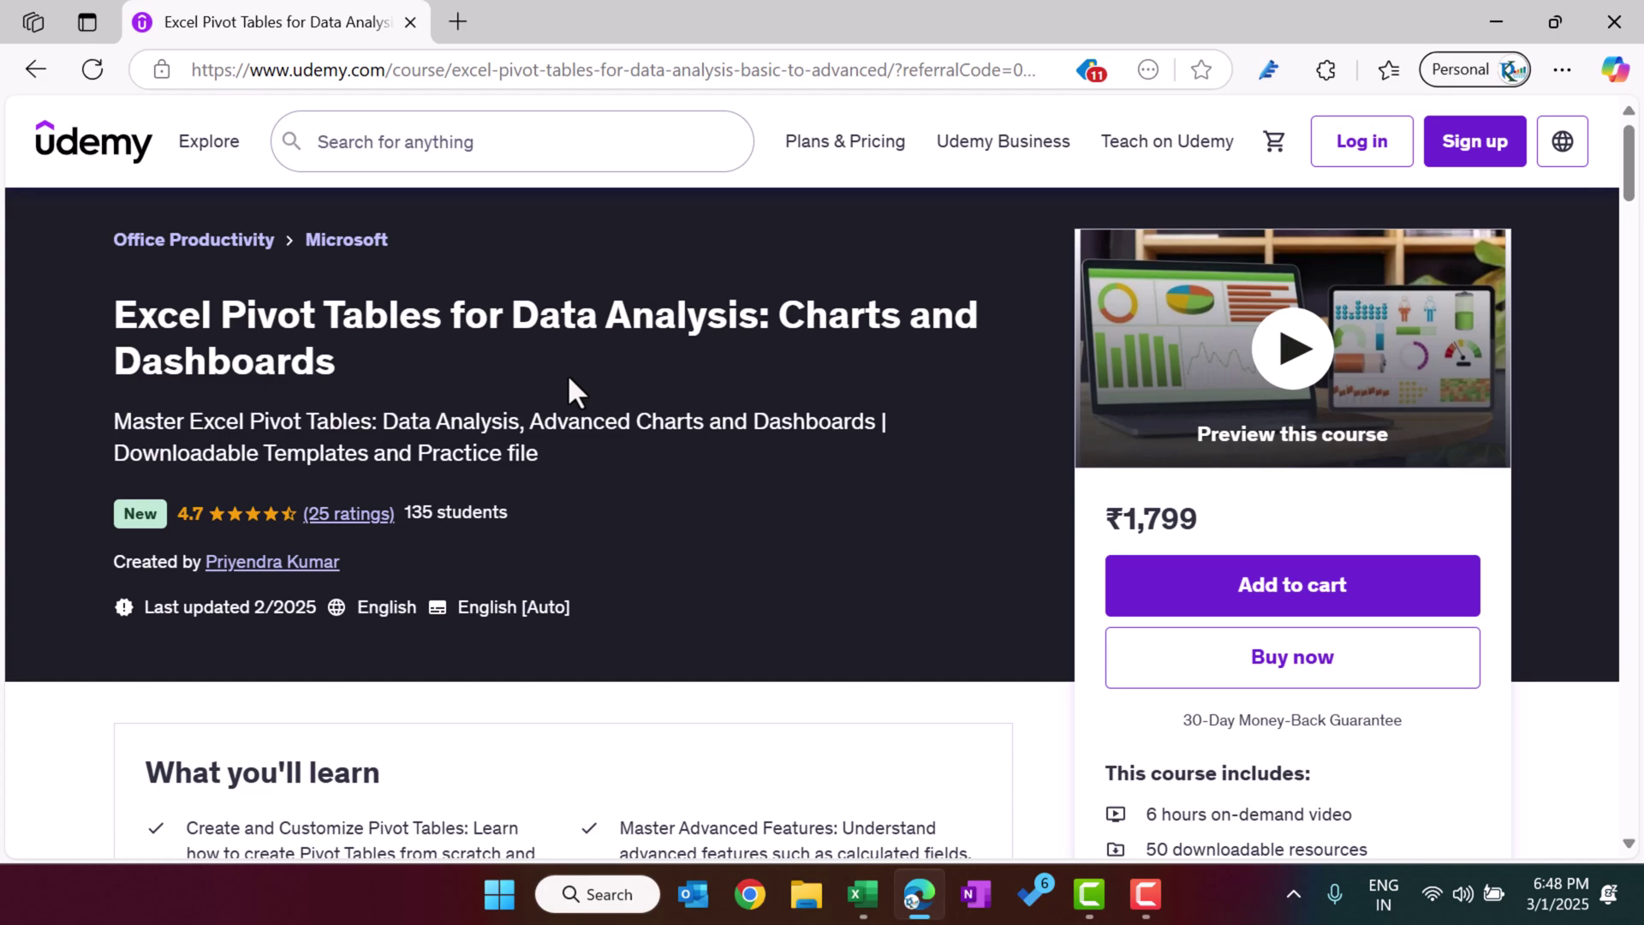
- Scroll the Udemy syllabus, expand Advanced Chart with Pivot Table, then minimize the browser
{"action": "scroll", "coordinate": [567, 373], "scroll_direction": "down", "scroll_amount": 5}
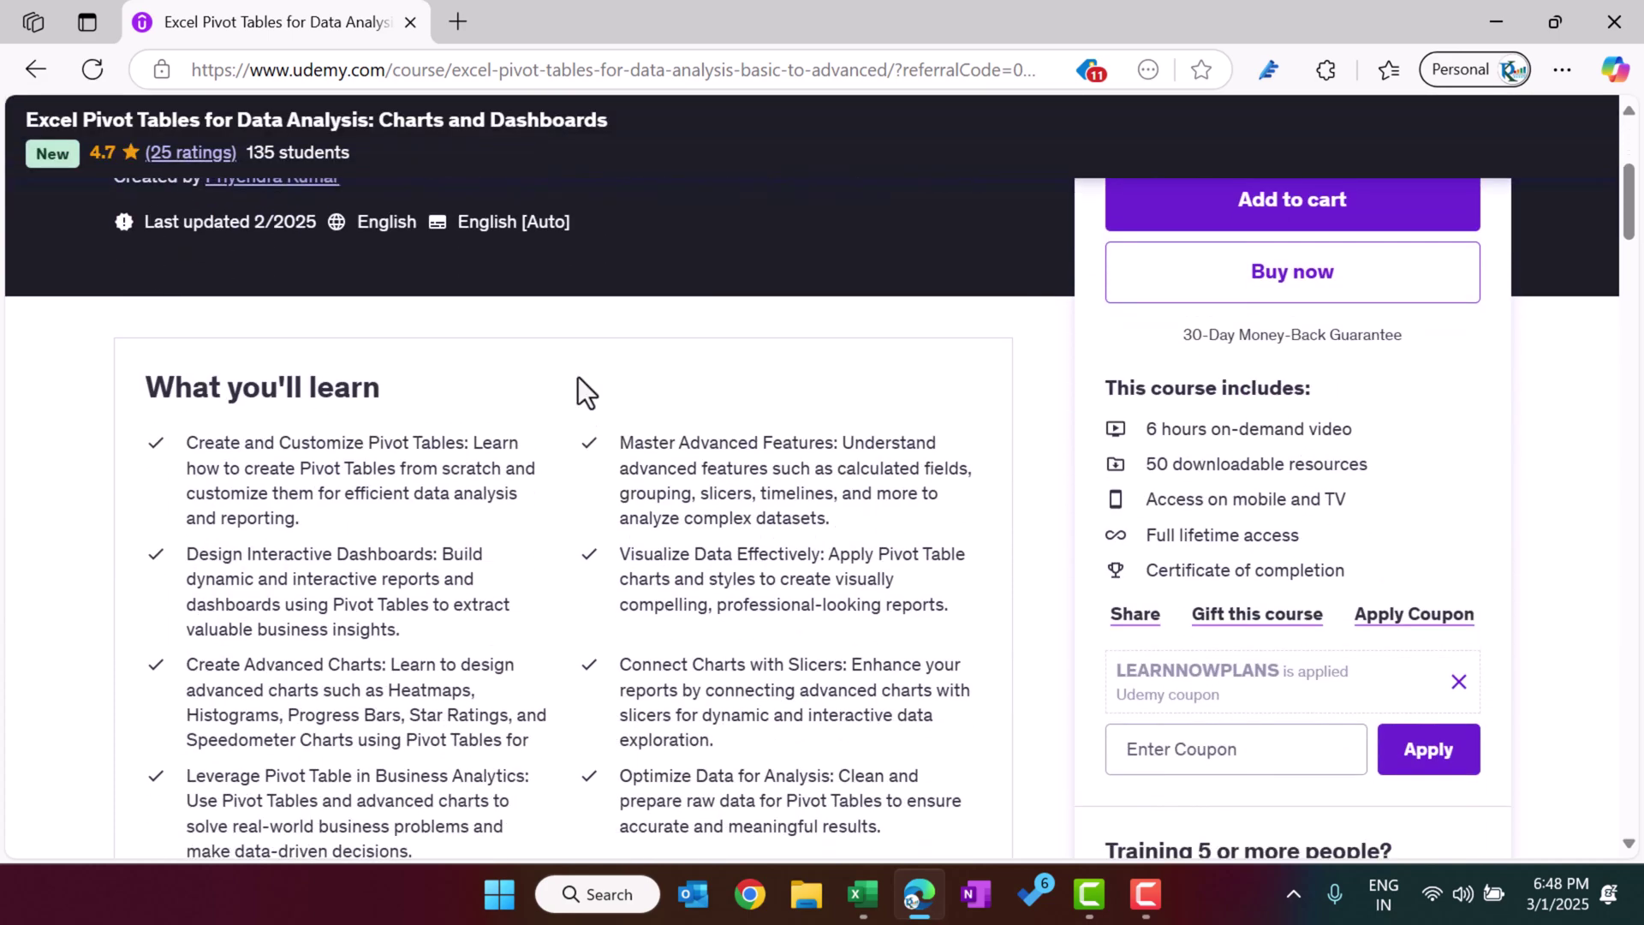
{"action": "scroll", "coordinate": [578, 377], "scroll_direction": "down", "scroll_amount": 13}
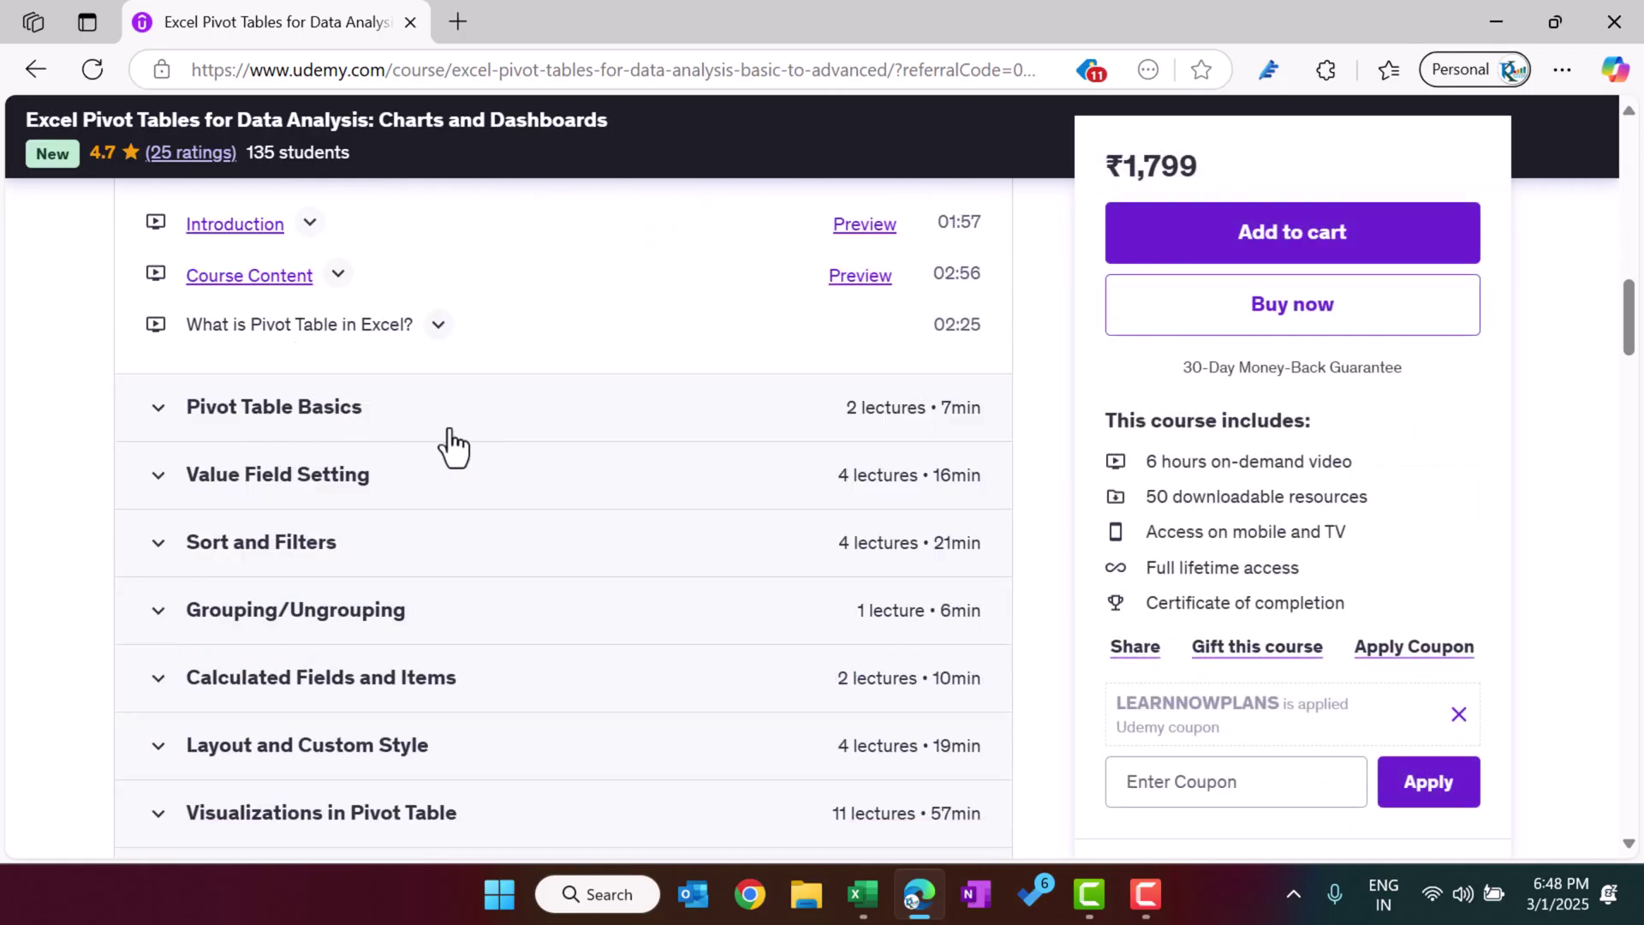
{"action": "scroll", "coordinate": [545, 444], "scroll_direction": "down", "scroll_amount": 5}
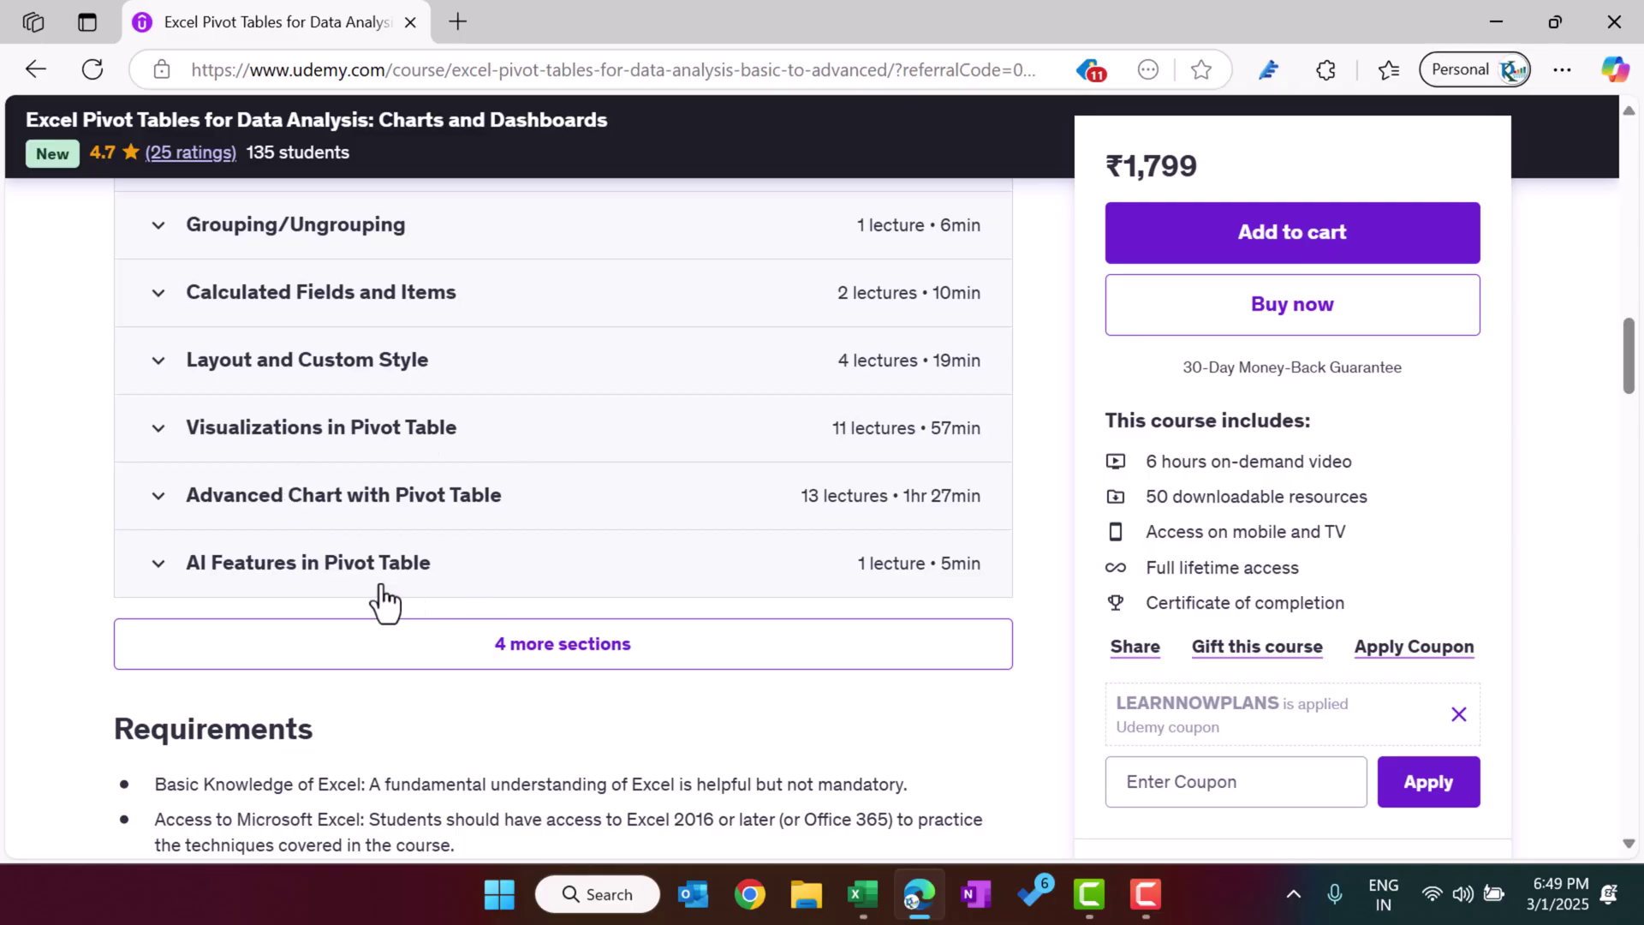
{"action": "left_click", "coordinate": [385, 512]}
{"action": "scroll", "coordinate": [619, 531], "scroll_direction": "down", "scroll_amount": 3}
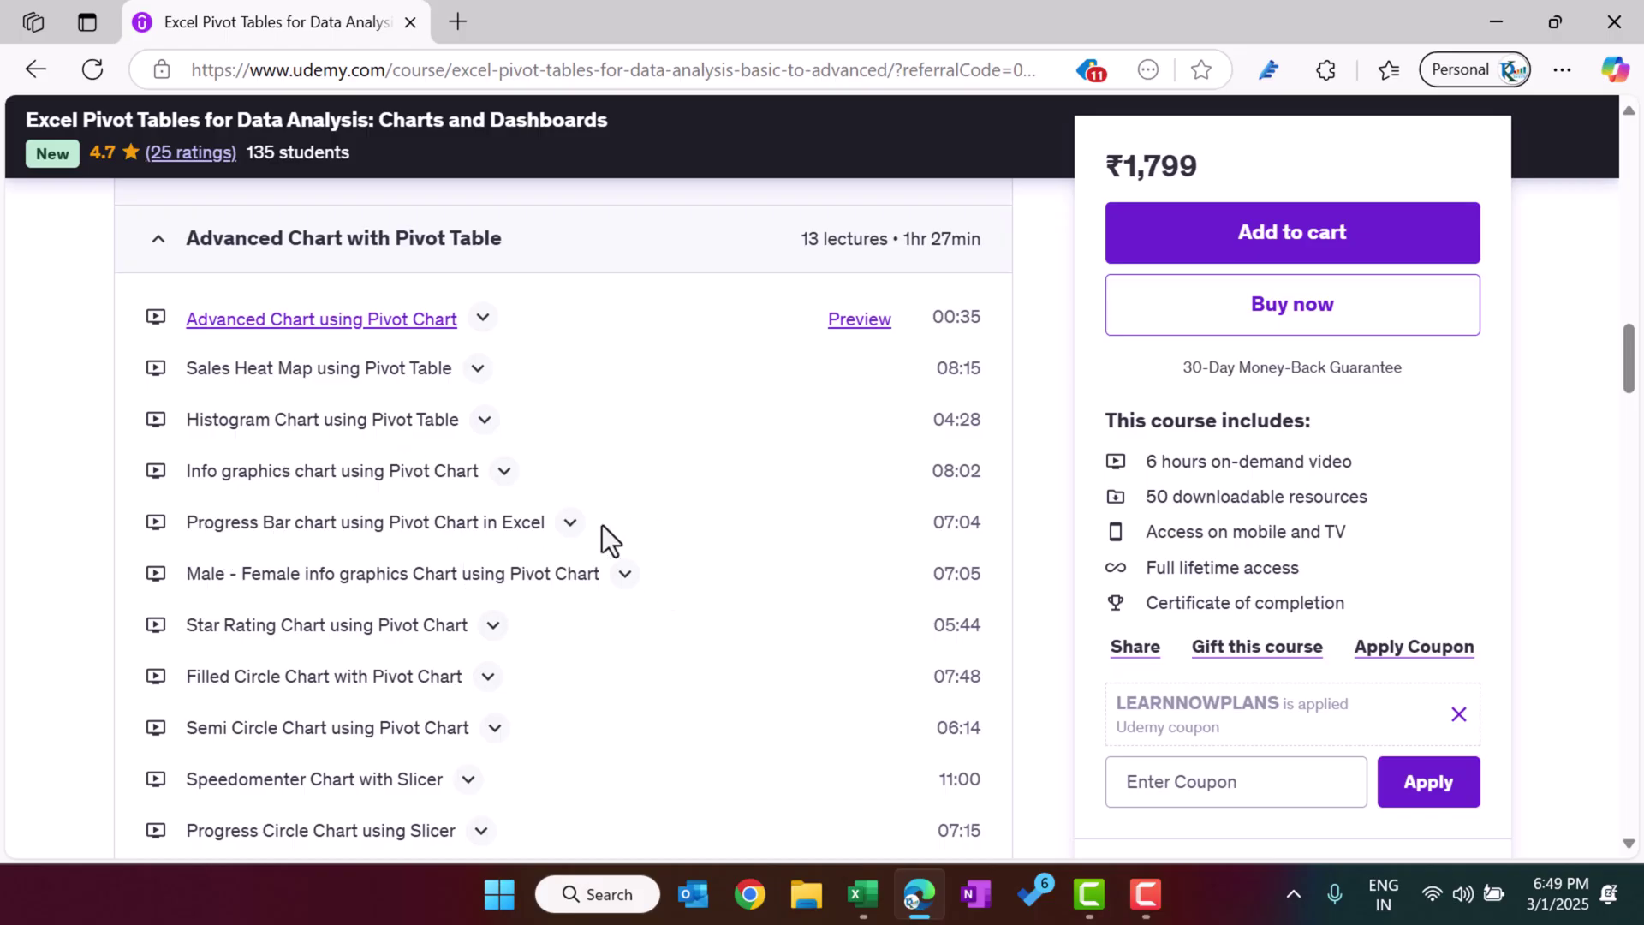
{"action": "scroll", "coordinate": [603, 524], "scroll_direction": "down", "scroll_amount": 2}
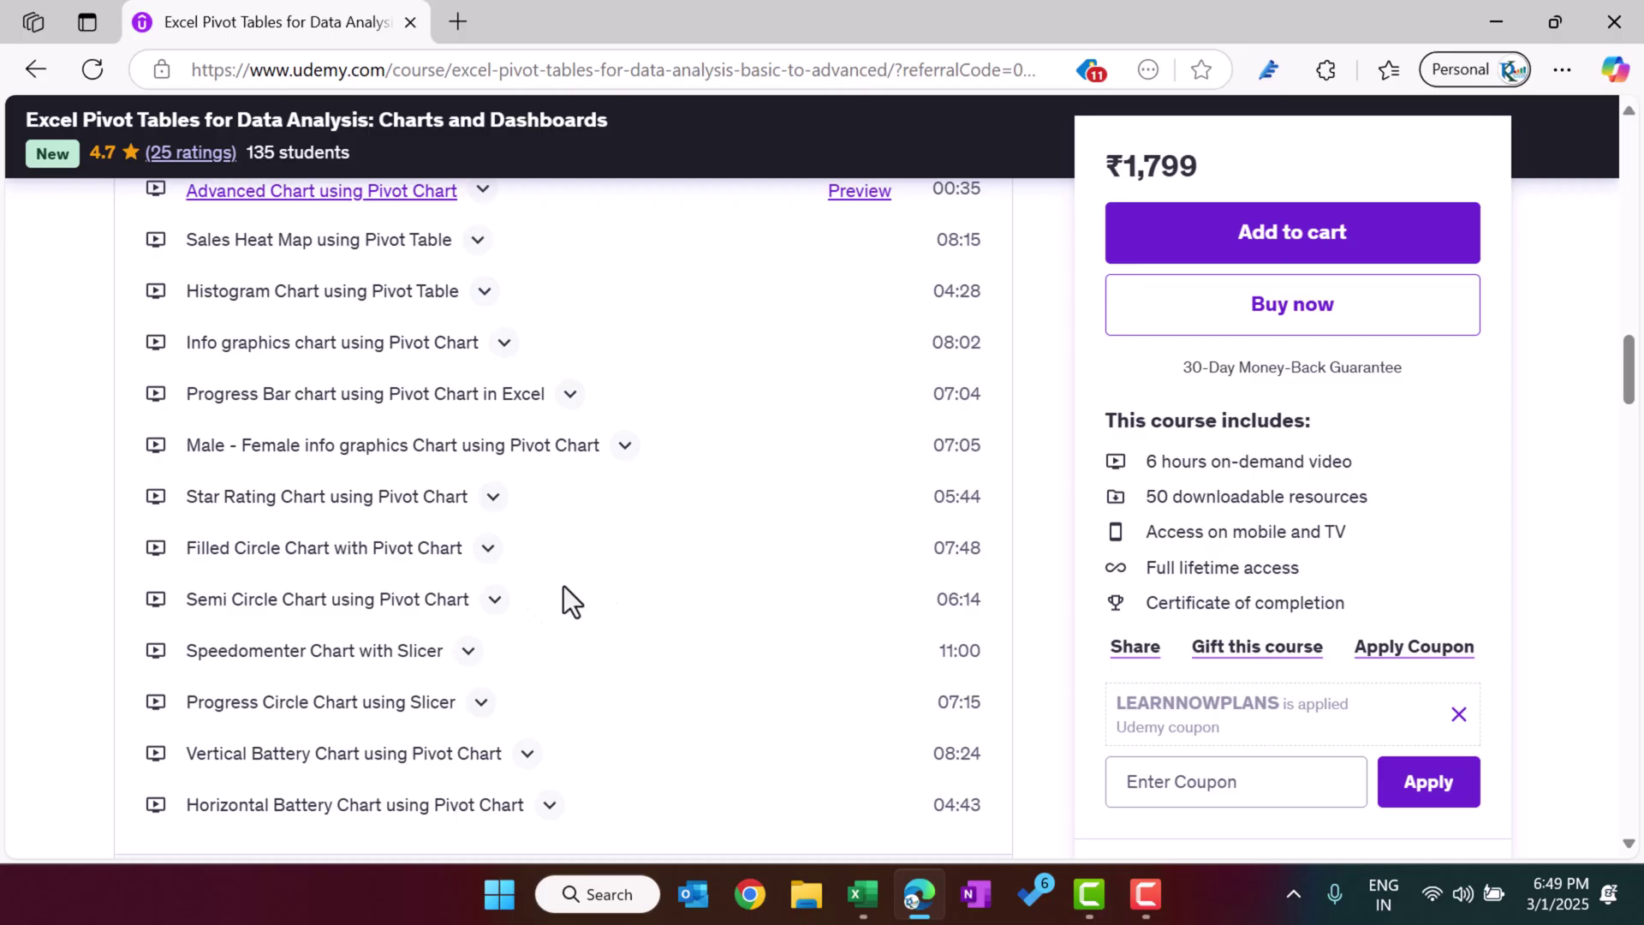
{"action": "scroll", "coordinate": [584, 604], "scroll_direction": "down", "scroll_amount": 2}
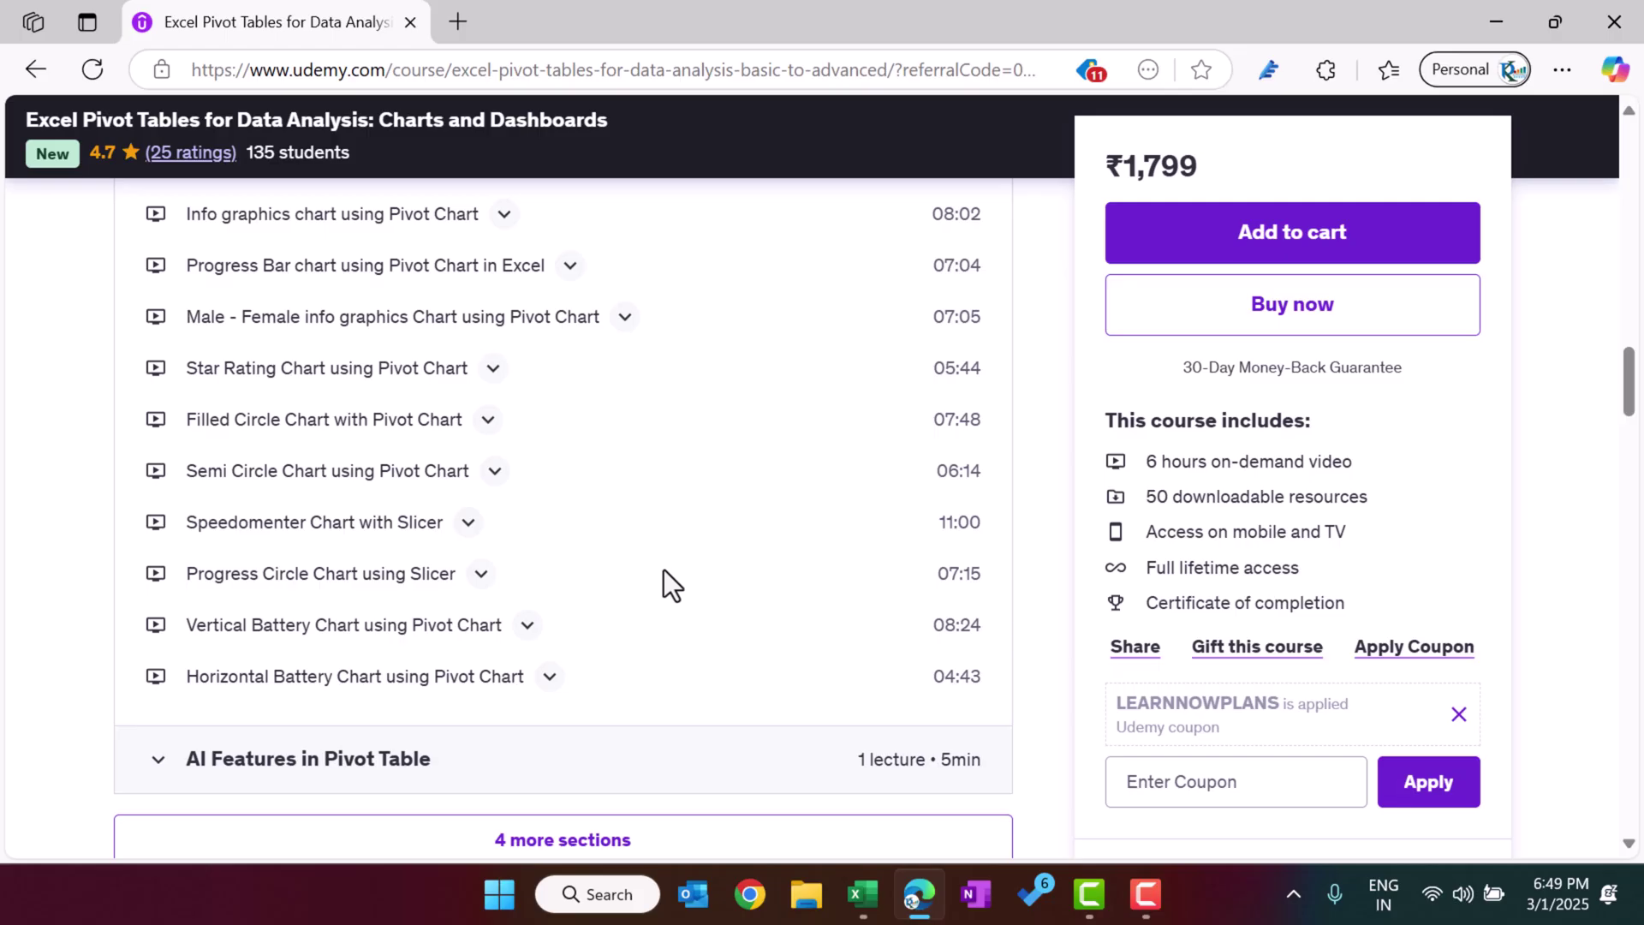
{"action": "scroll", "coordinate": [648, 556], "scroll_direction": "down", "scroll_amount": 2}
{"action": "scroll", "coordinate": [644, 503], "scroll_direction": "up", "scroll_amount": 5}
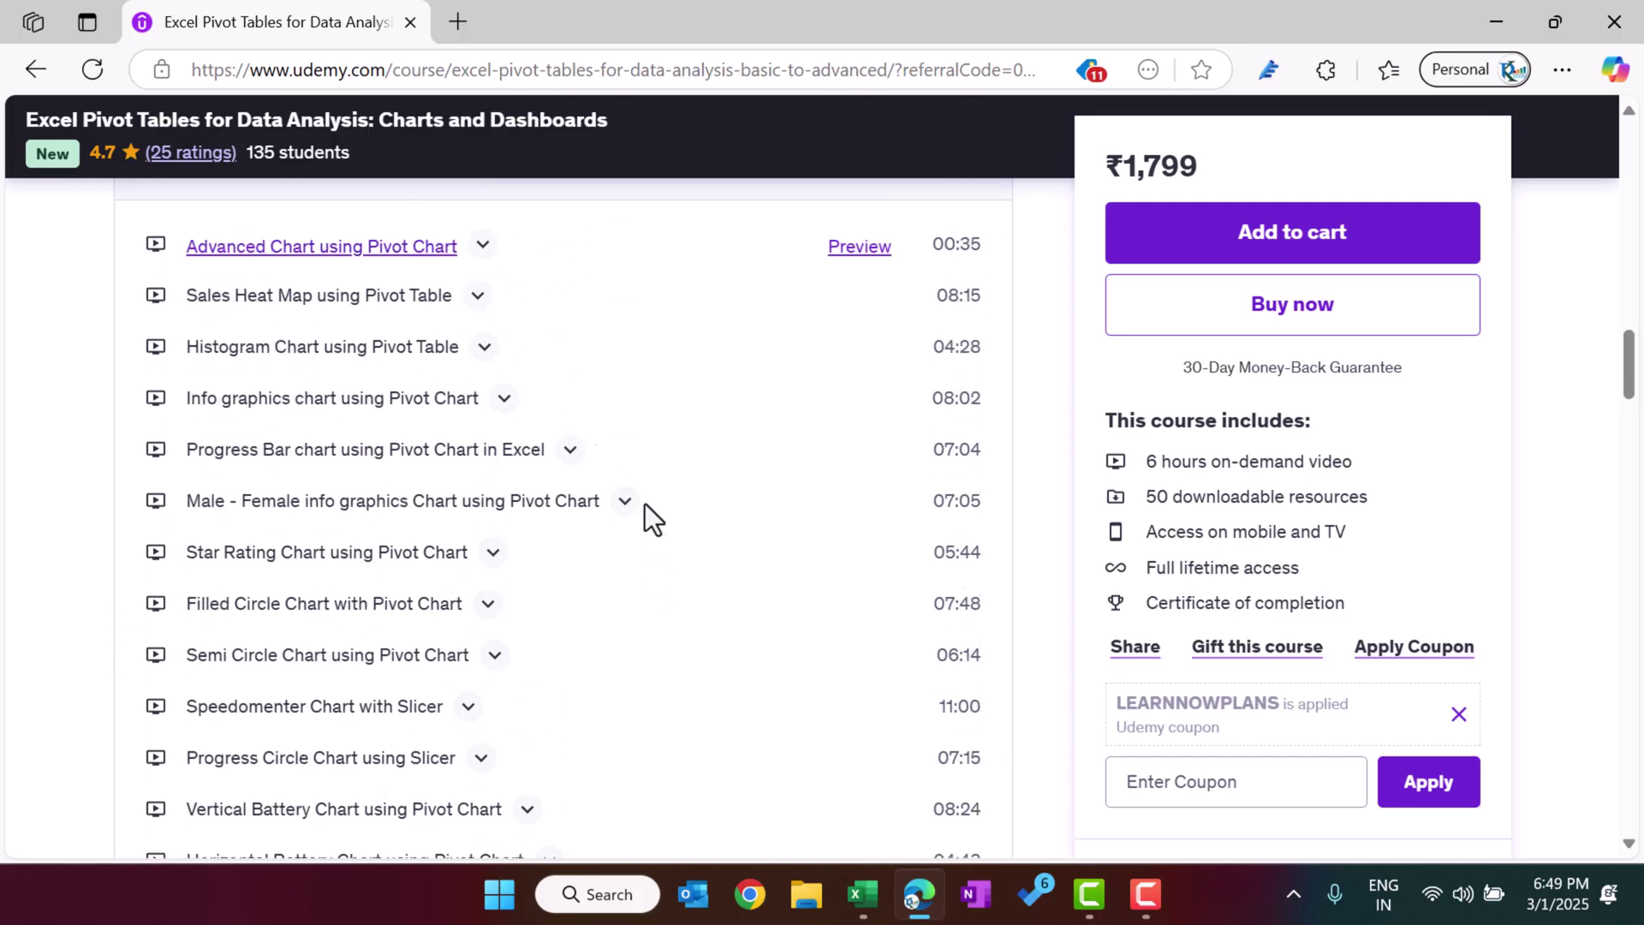
{"action": "scroll", "coordinate": [645, 503], "scroll_direction": "up", "scroll_amount": 10}
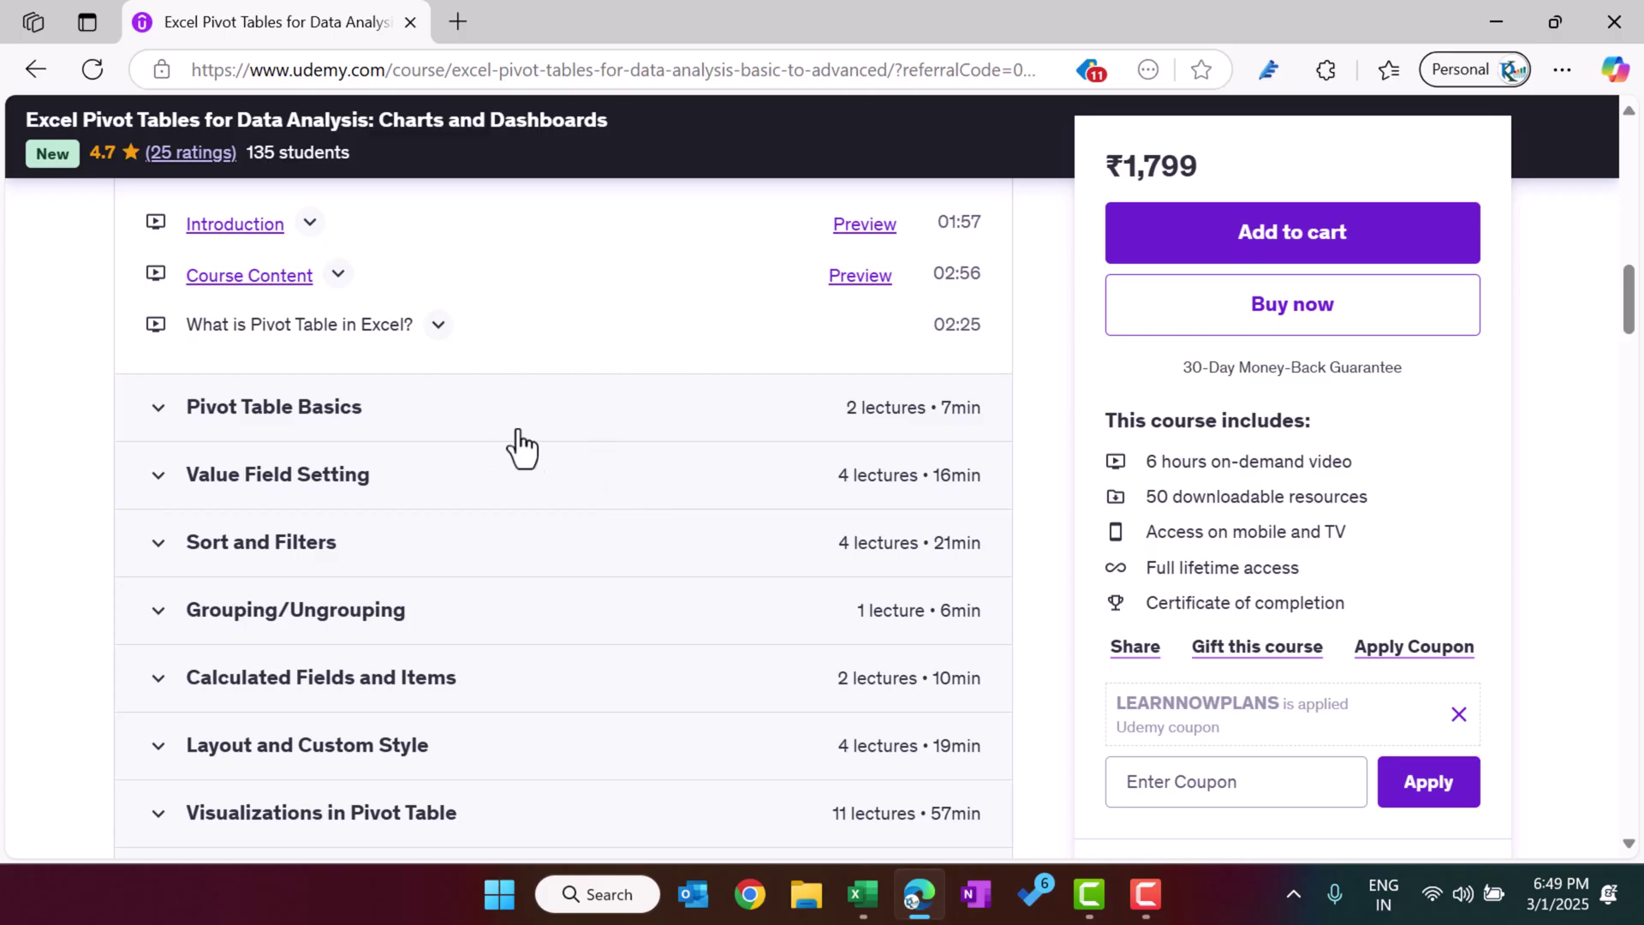
{"action": "left_click", "coordinate": [1497, 19]}
- Inspect the Support sheet's cost-center pivot percentages and the month number cell K1
{"action": "left_click", "coordinate": [649, 396]}
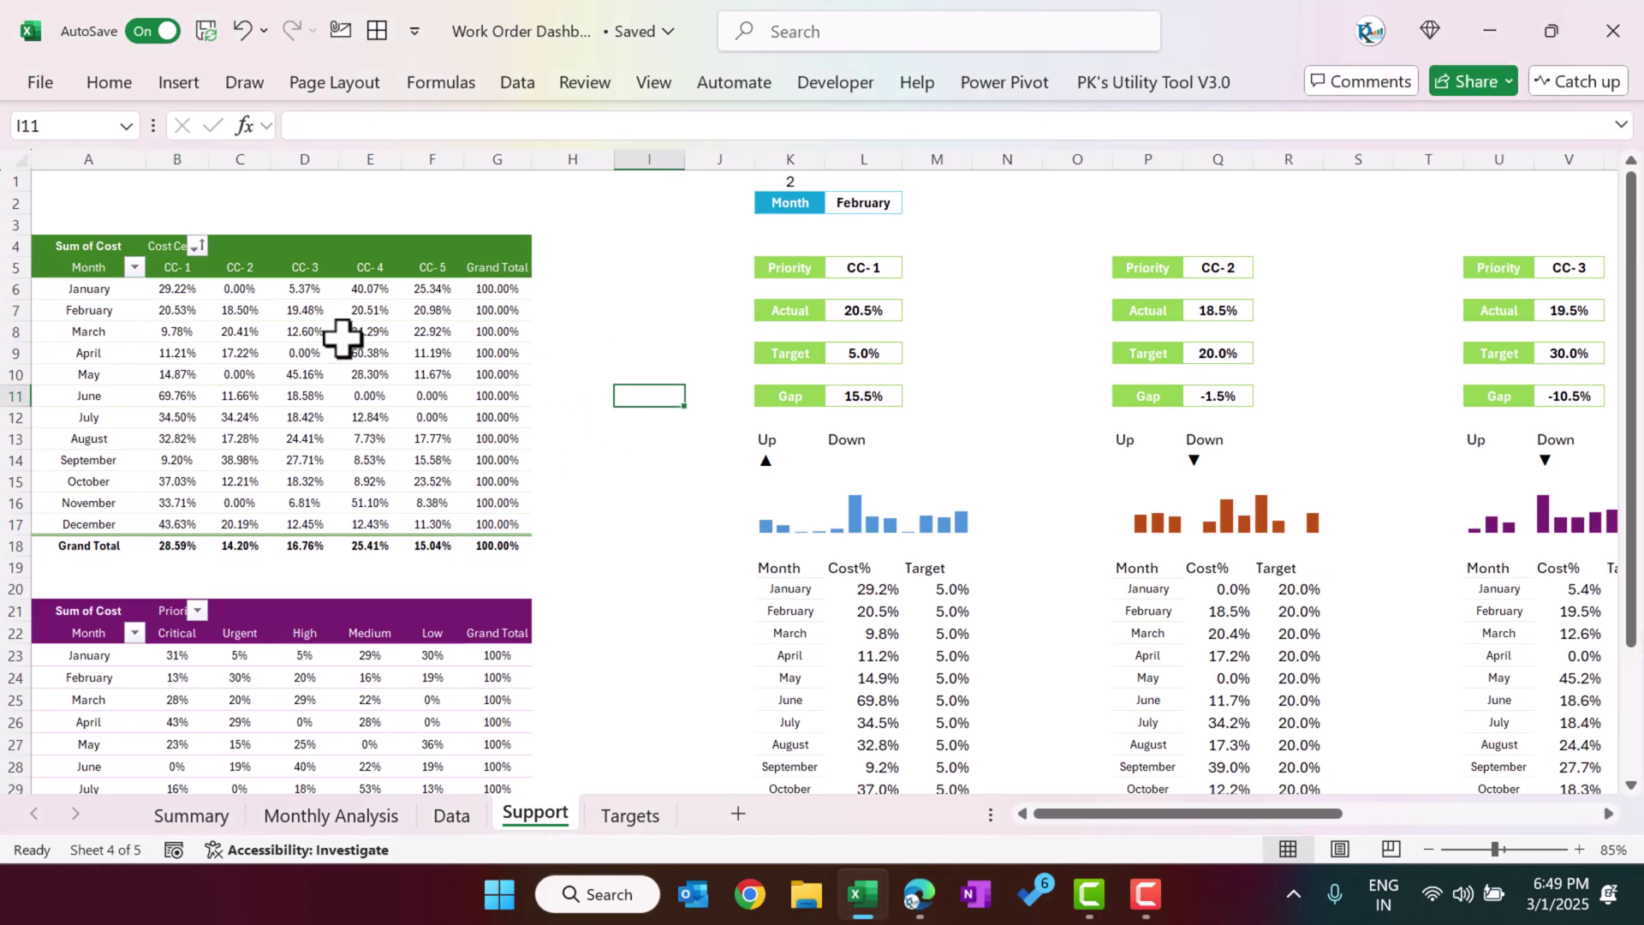
{"action": "left_click", "coordinate": [283, 331]}
{"action": "left_click_drag", "start_coordinate": [166, 286], "coordinate": [493, 517]}
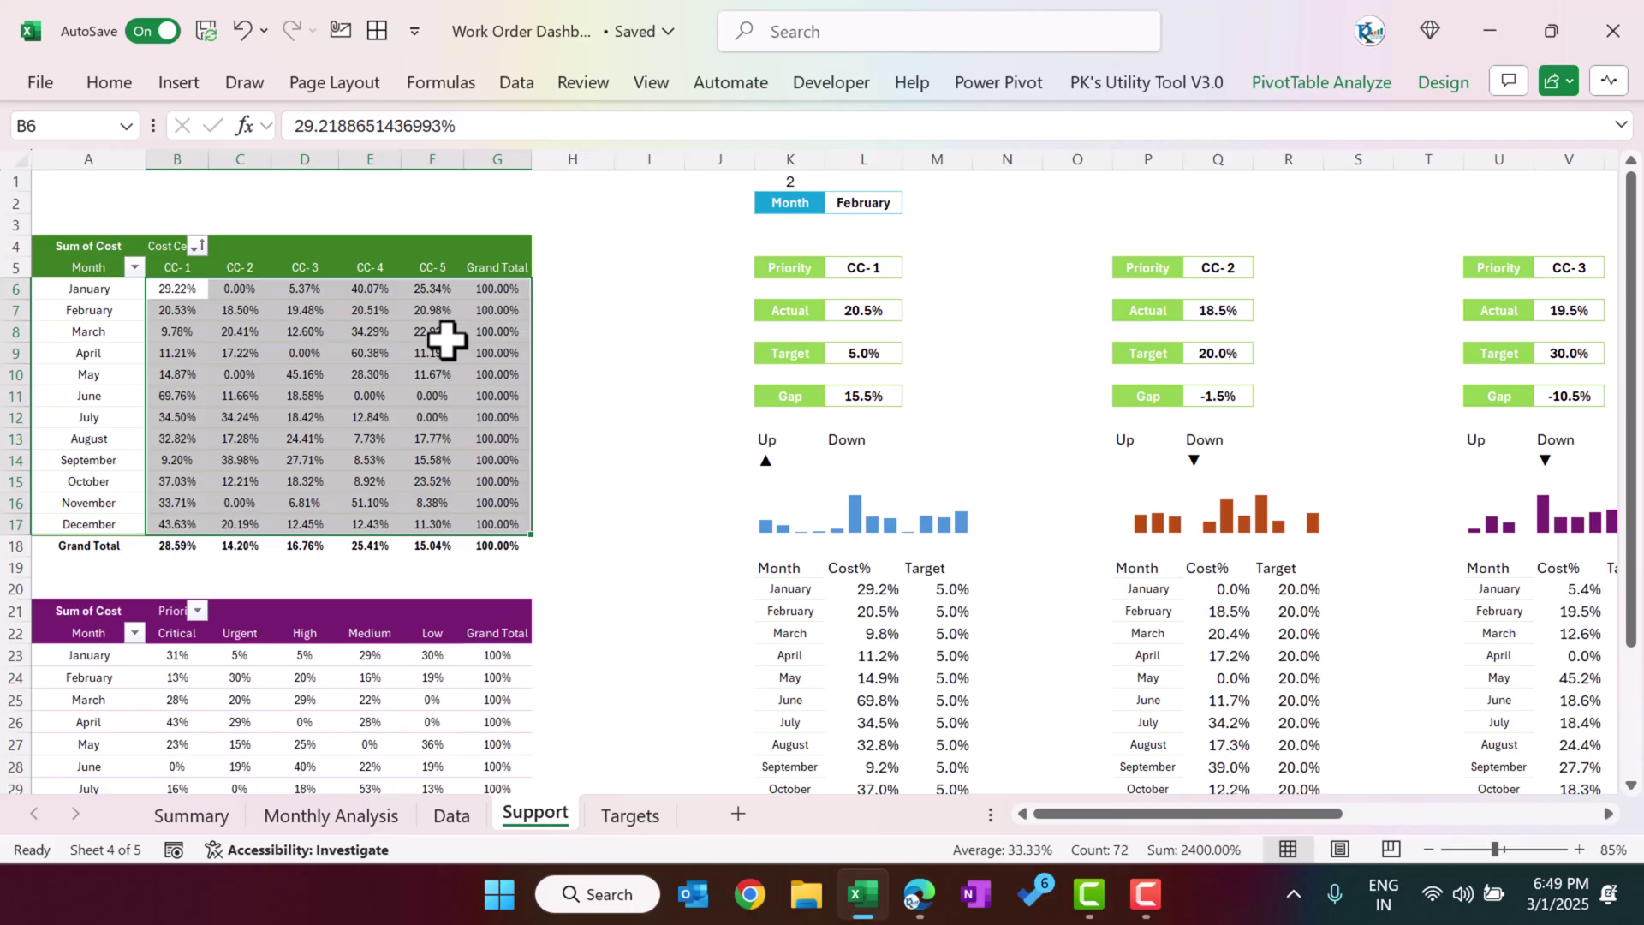
{"action": "left_click", "coordinate": [1003, 267]}
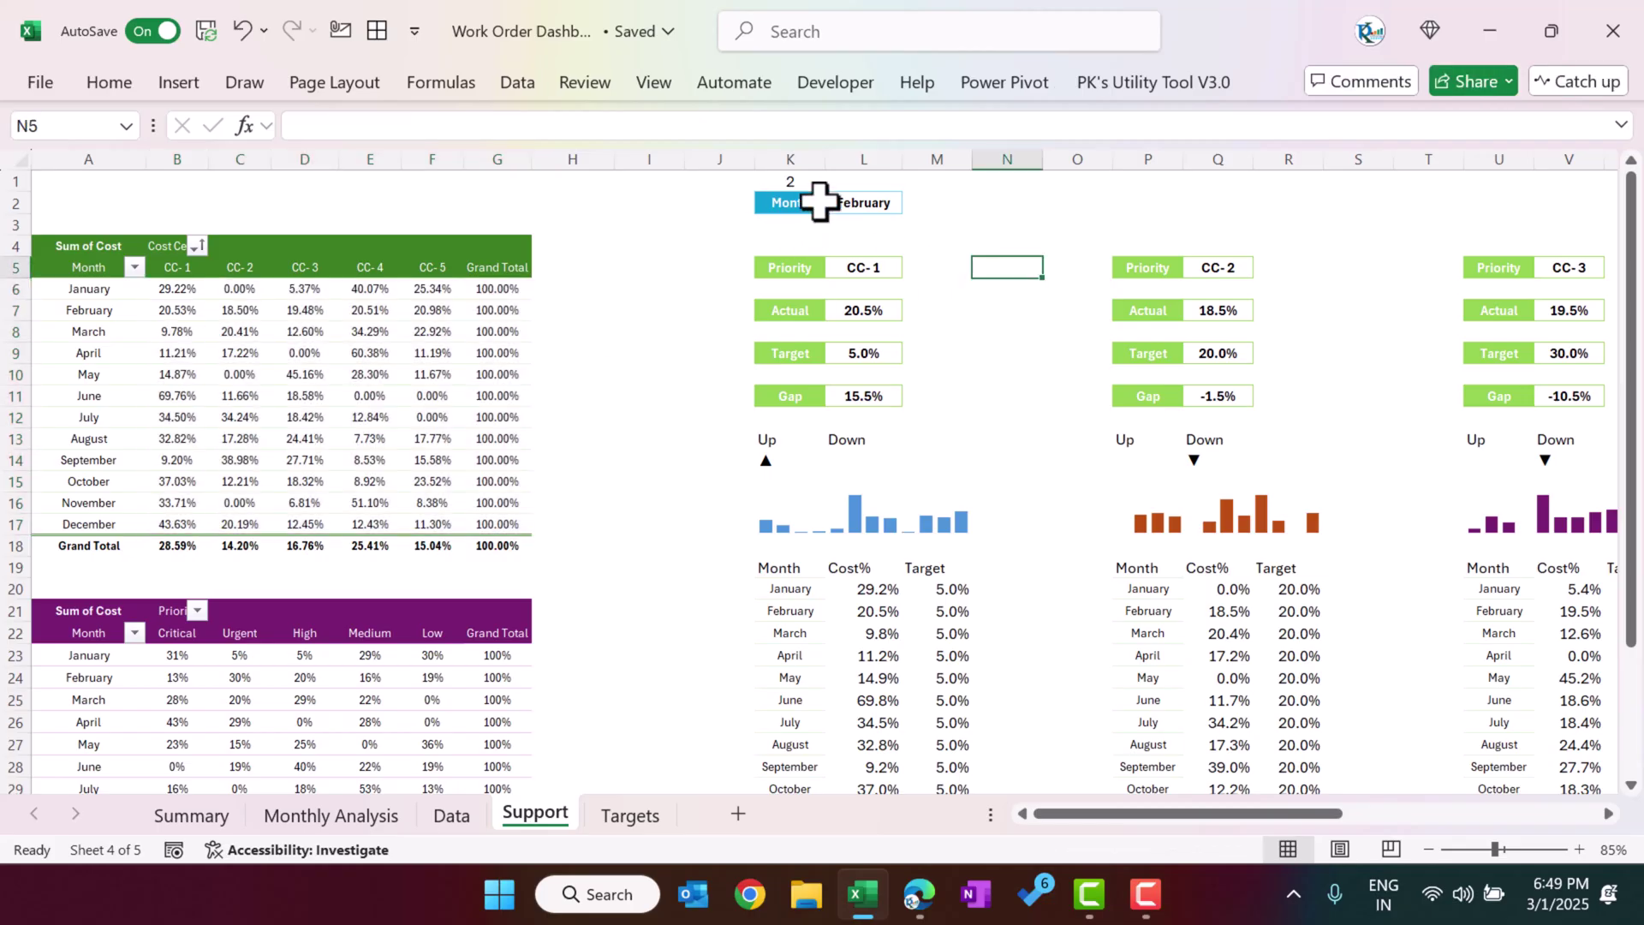
{"action": "left_click", "coordinate": [793, 181]}
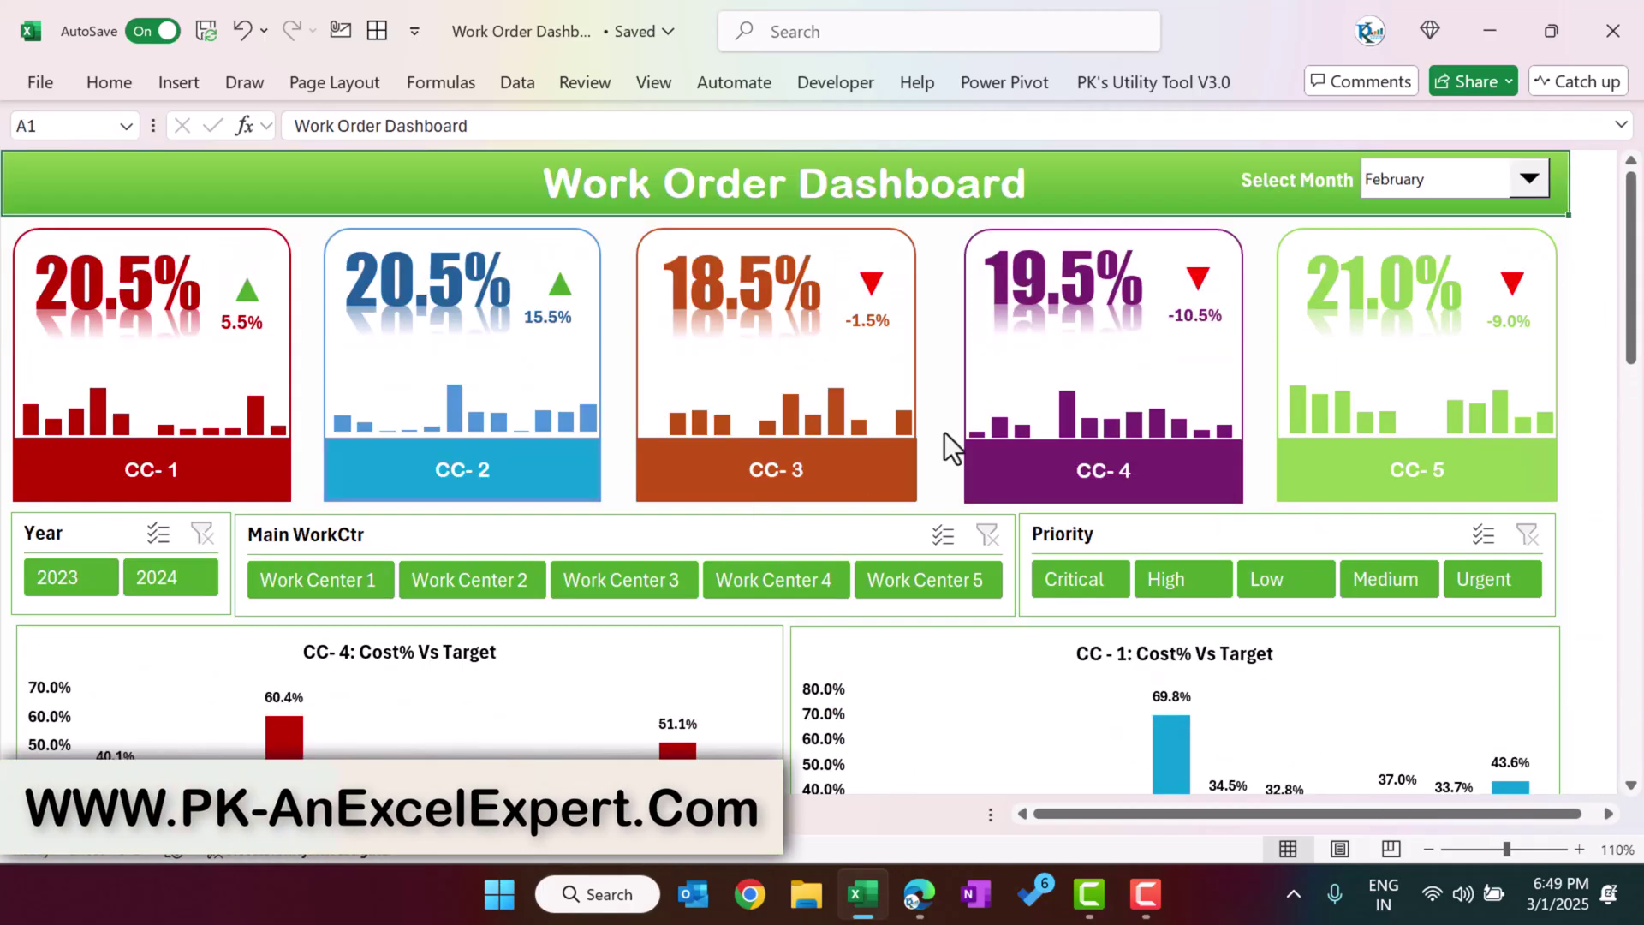
- Confirm the Summary dashboard month stays February and scroll right to the empty area
{"action": "left_click", "coordinate": [1445, 191]}
{"action": "left_click", "coordinate": [1454, 183]}
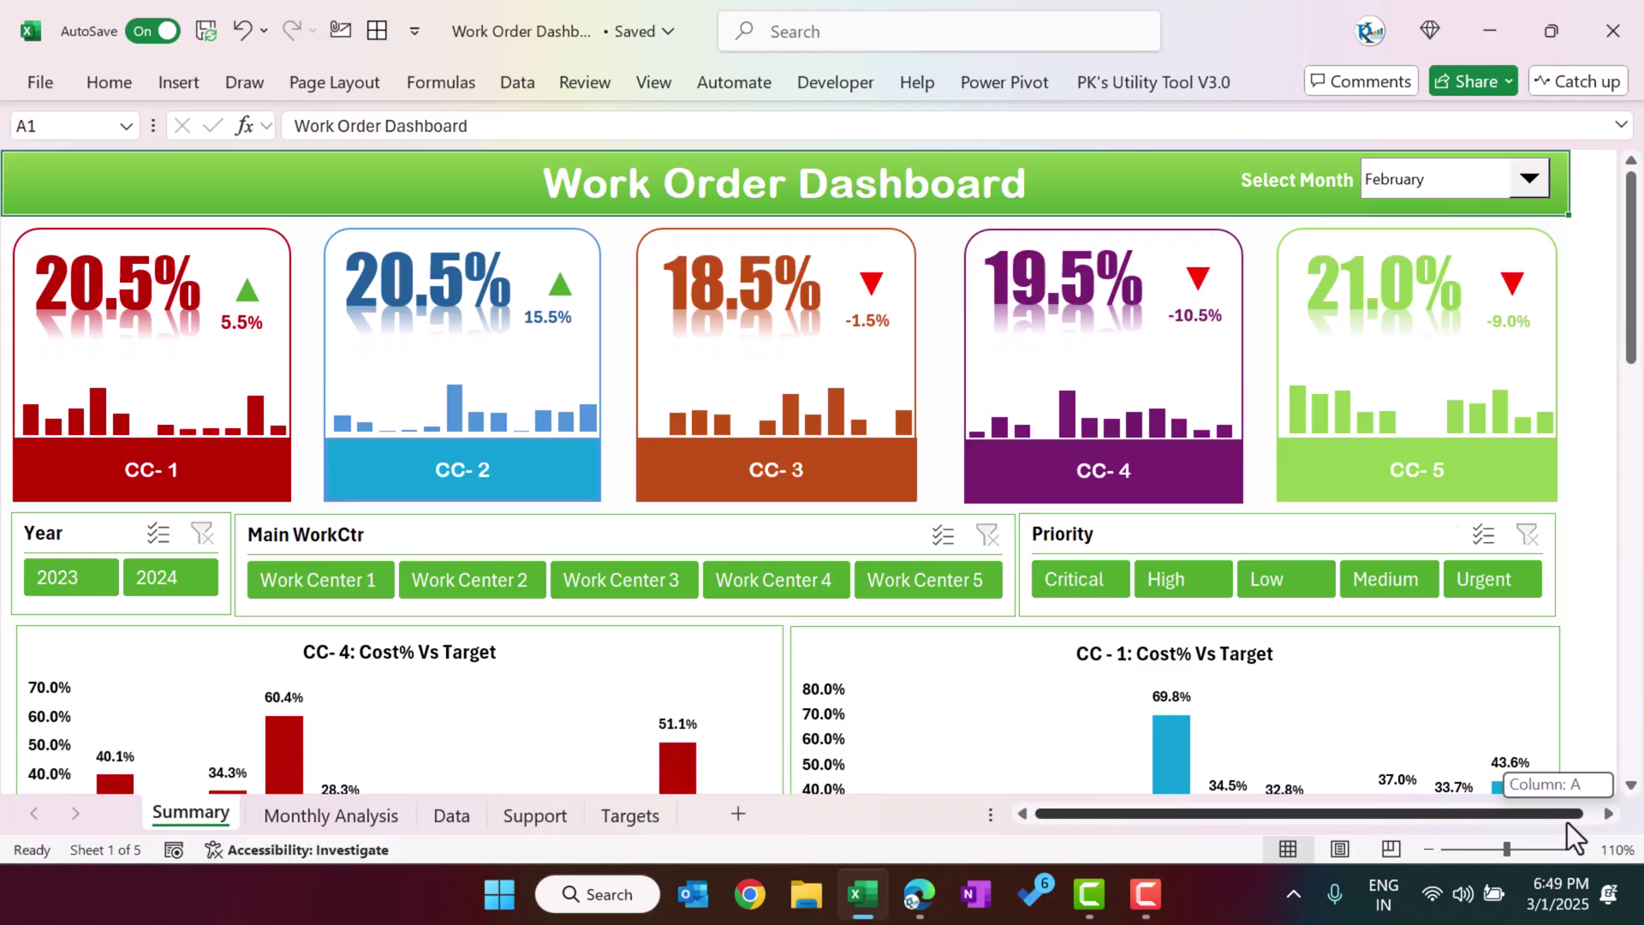
{"action": "left_click", "coordinate": [1608, 813]}
{"action": "left_click", "coordinate": [1248, 421]}
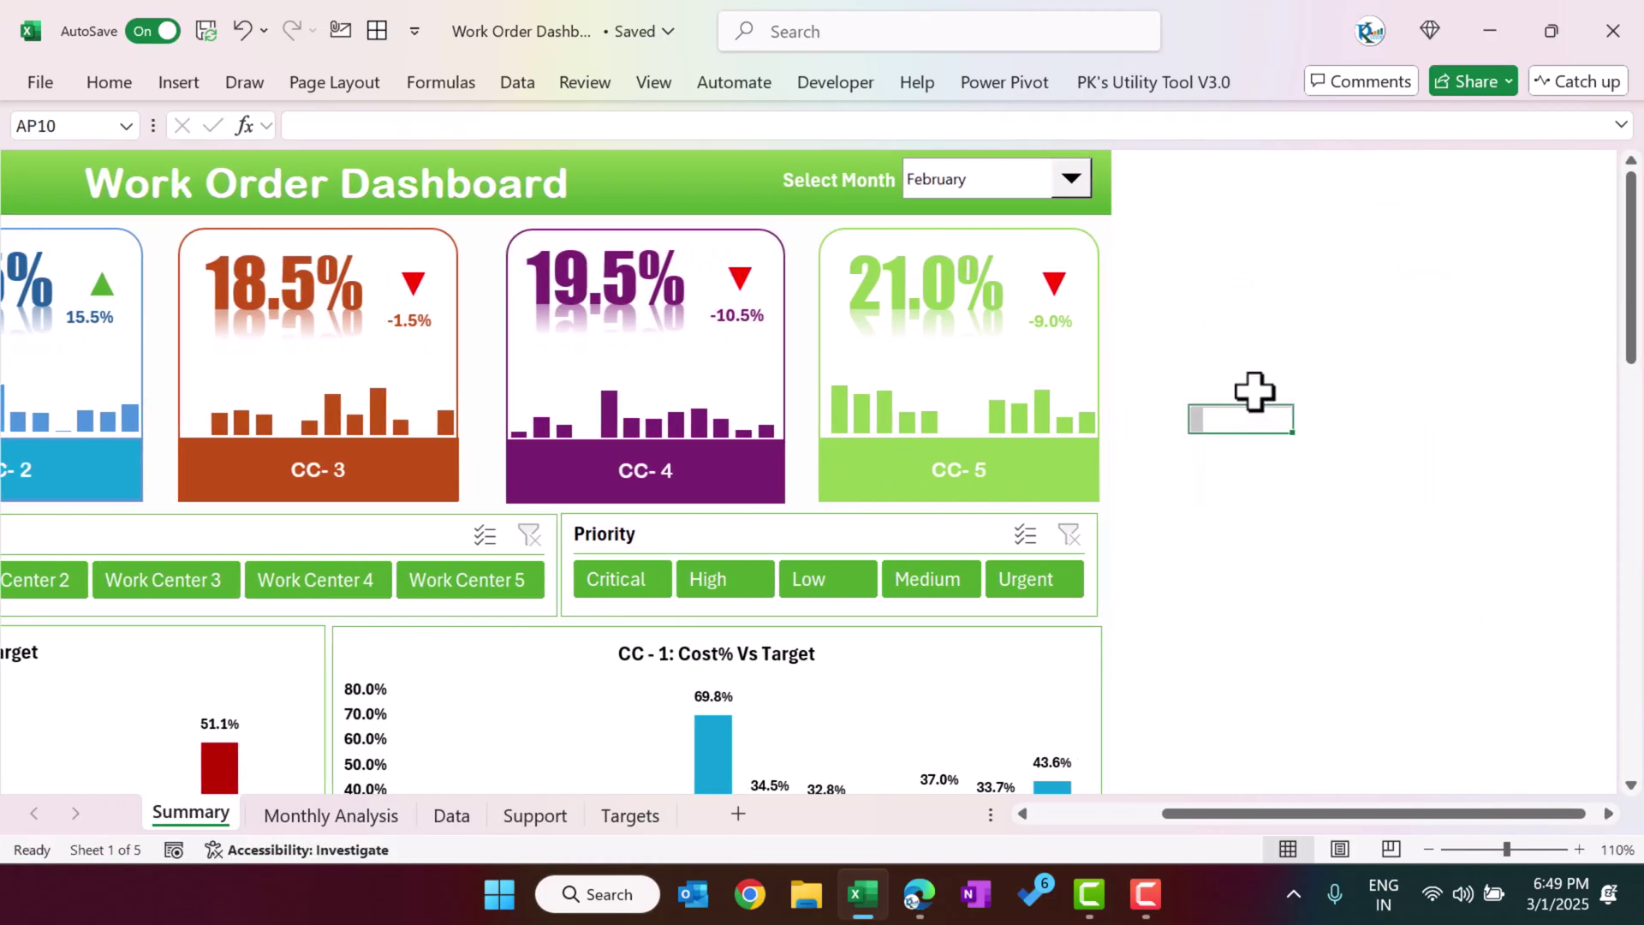
- Insert a form-control combo box to the right of the CC-5 card
{"action": "left_click", "coordinate": [813, 79]}
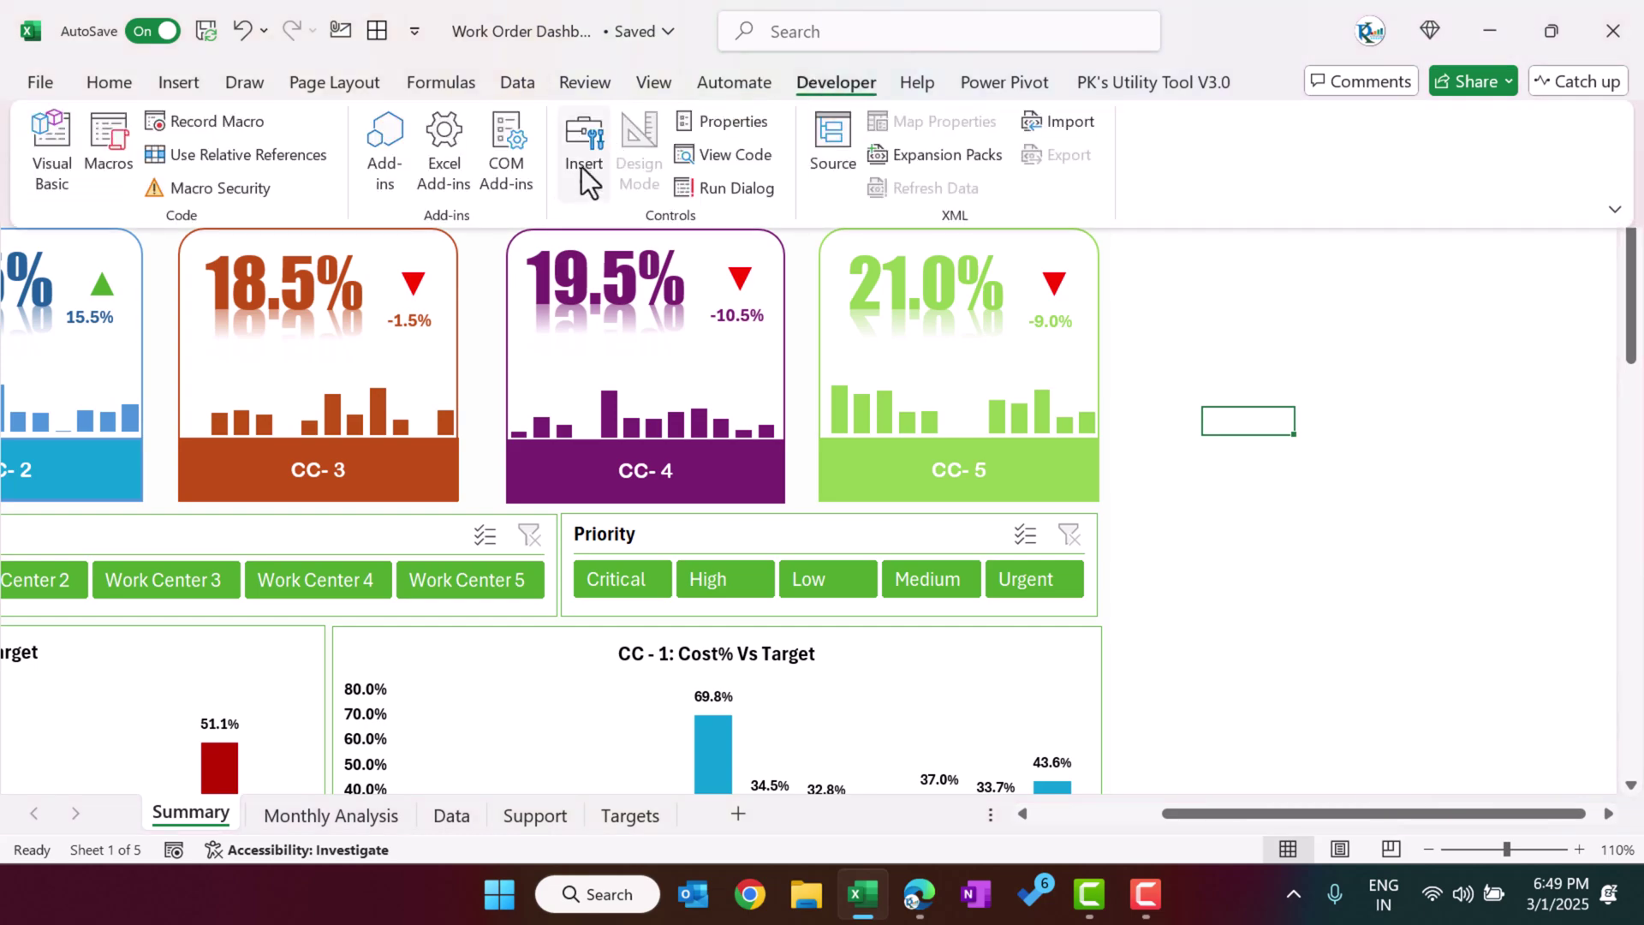
{"action": "left_click", "coordinate": [582, 167]}
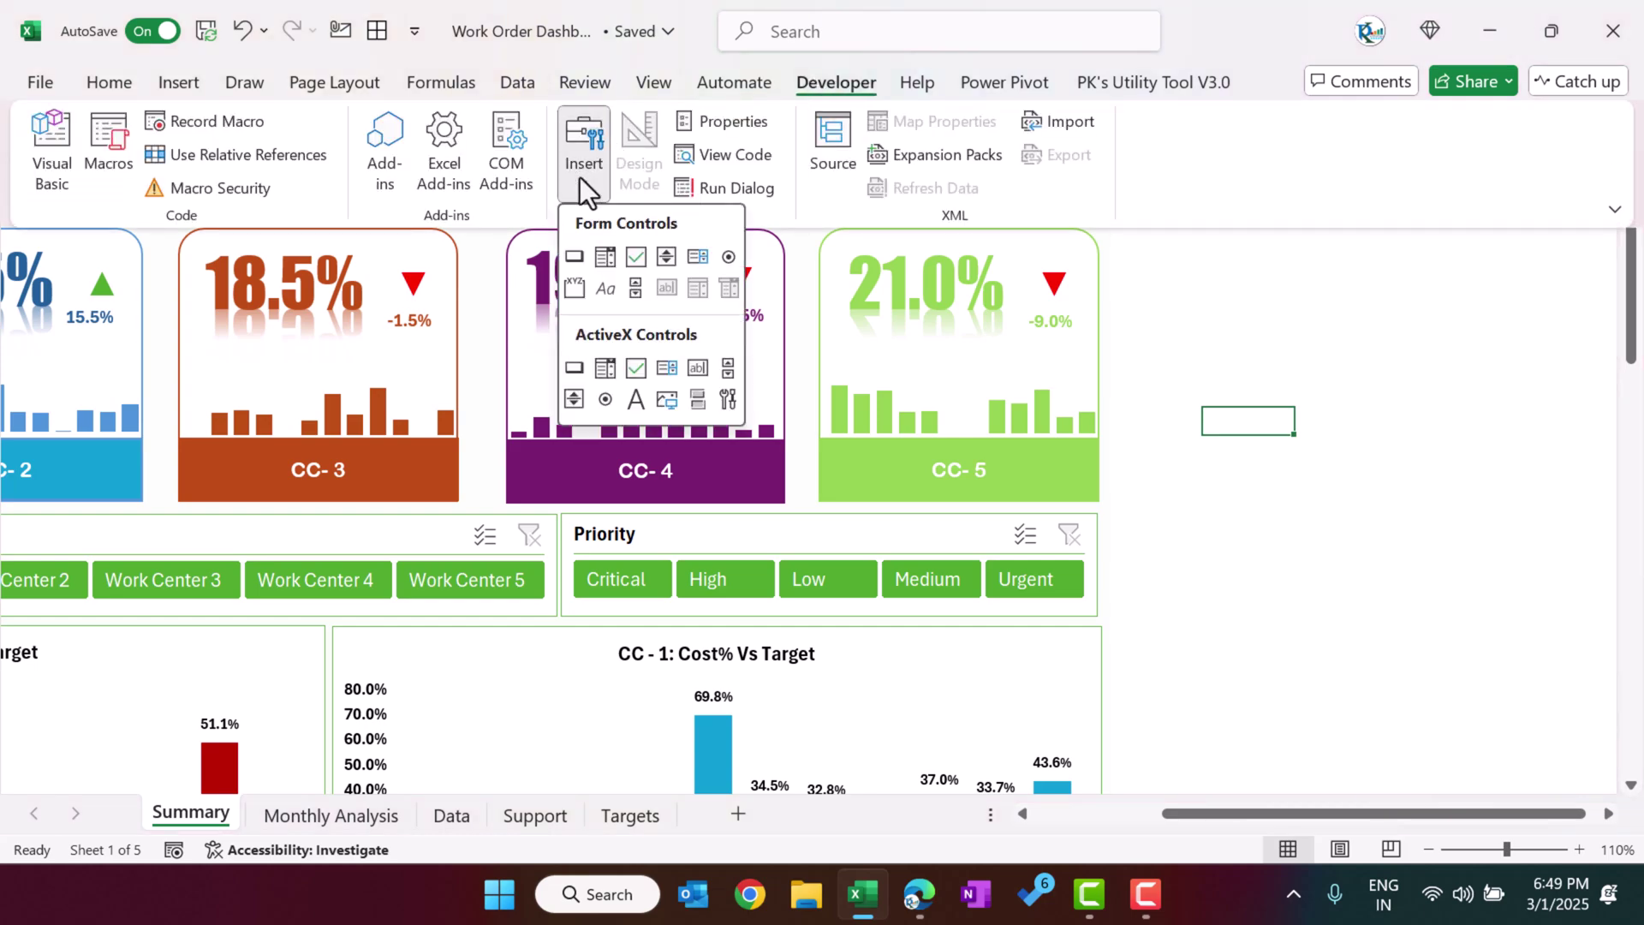
{"action": "left_click", "coordinate": [613, 264]}
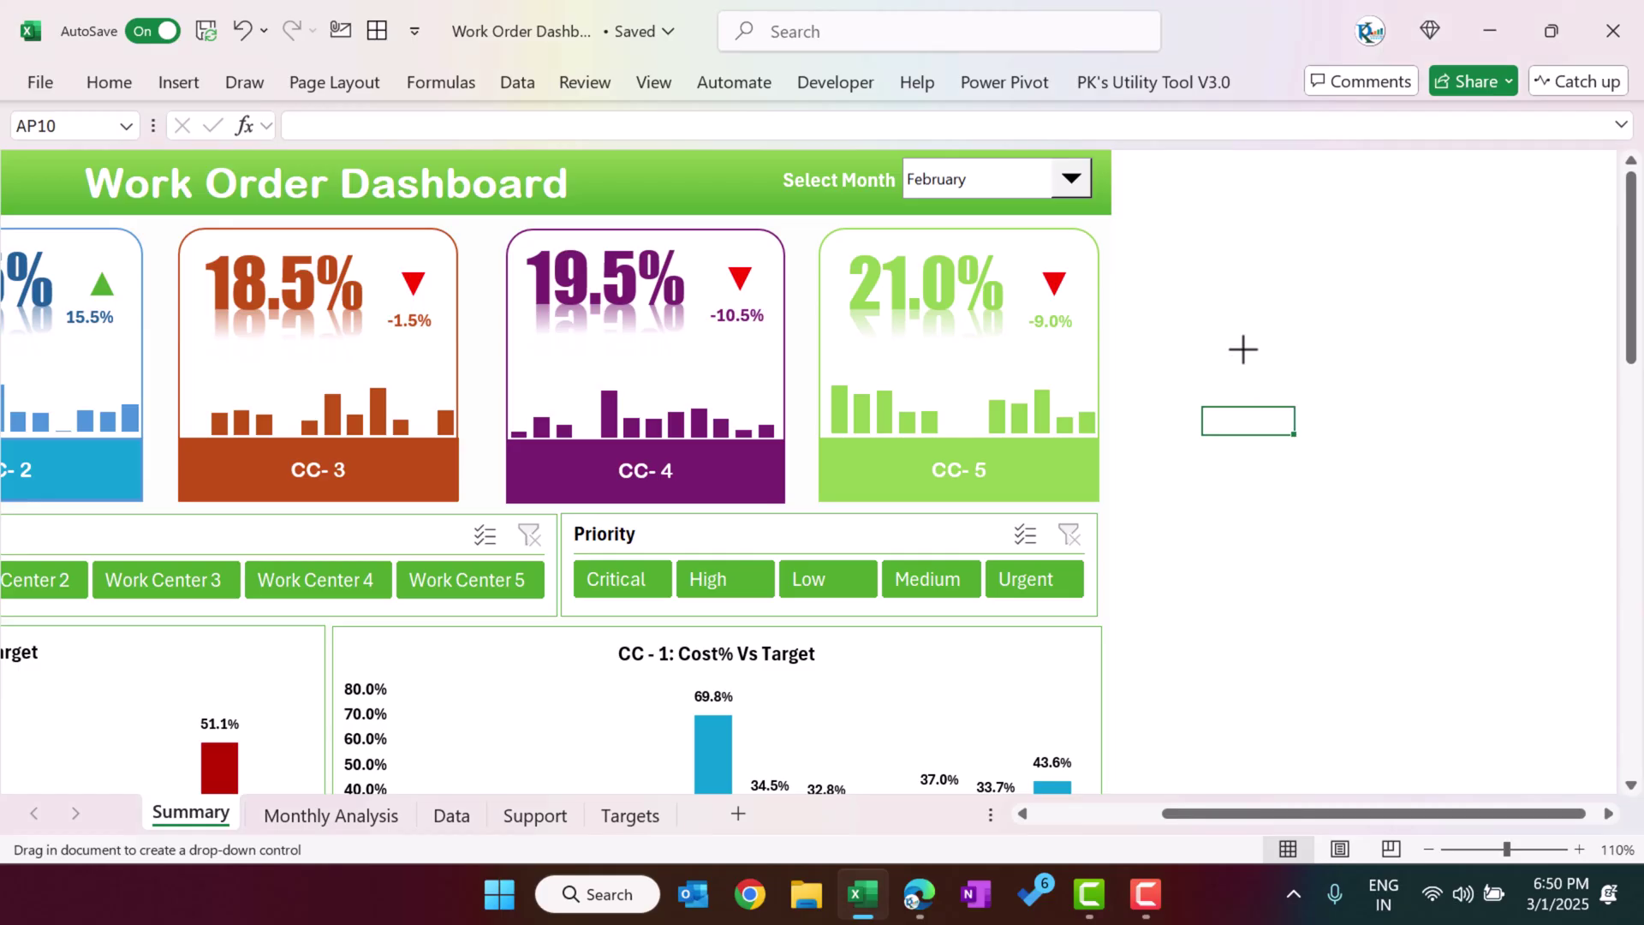
{"action": "left_click_drag", "start_coordinate": [1227, 335], "coordinate": [1429, 389]}
{"action": "right_click", "coordinate": [1317, 363]}
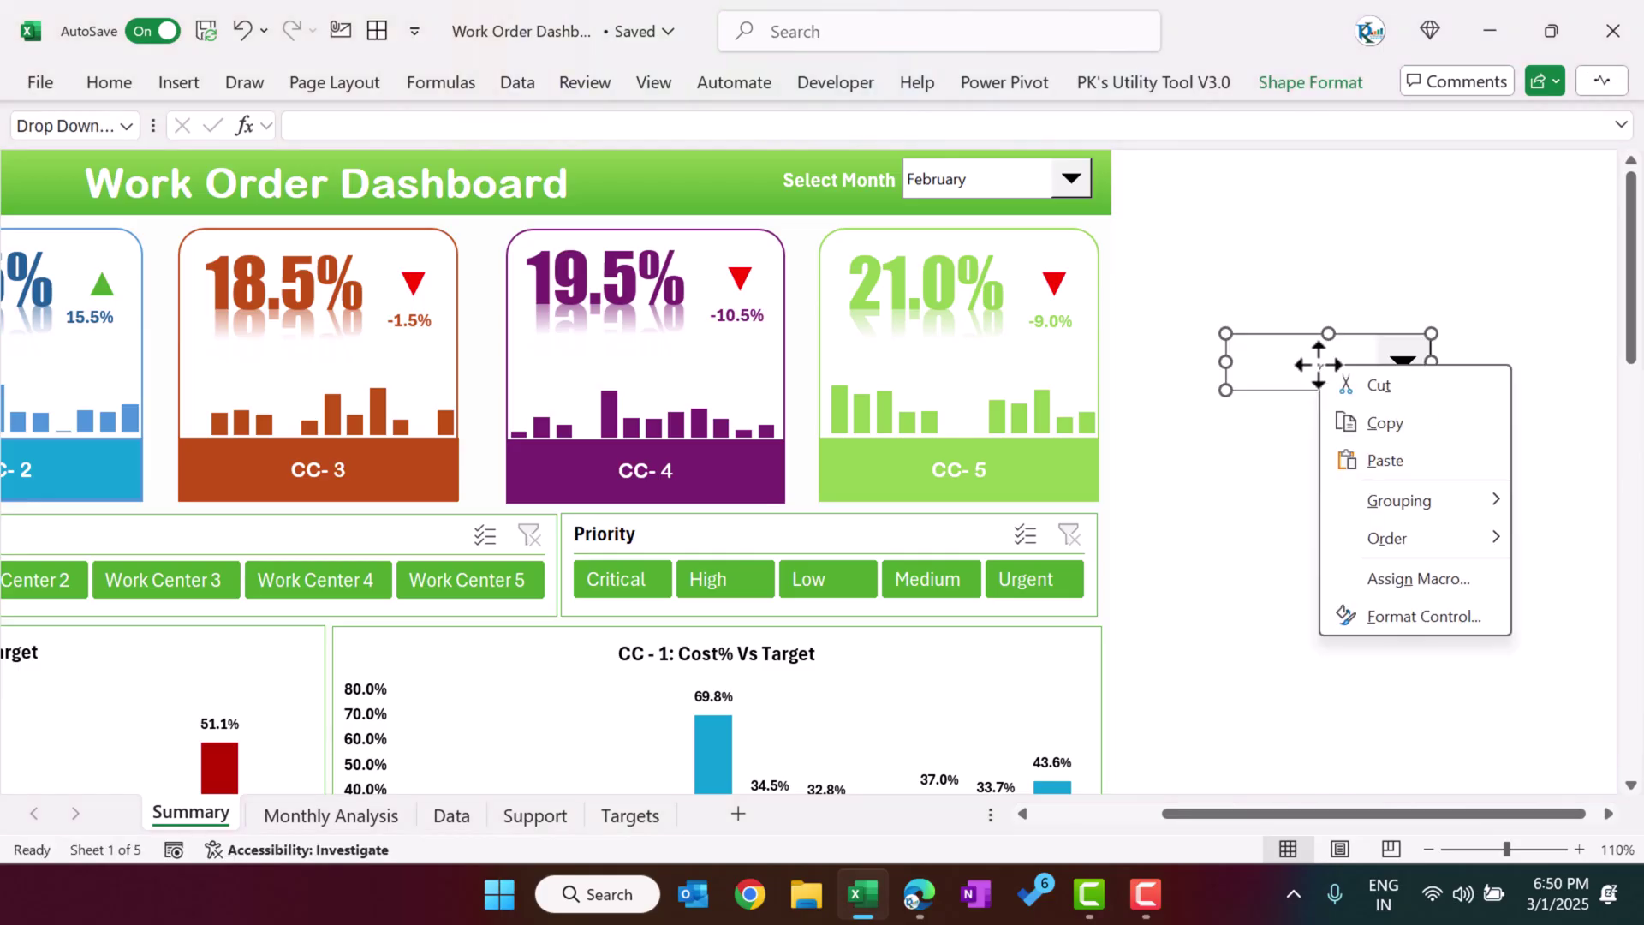
{"action": "left_click", "coordinate": [1418, 617]}
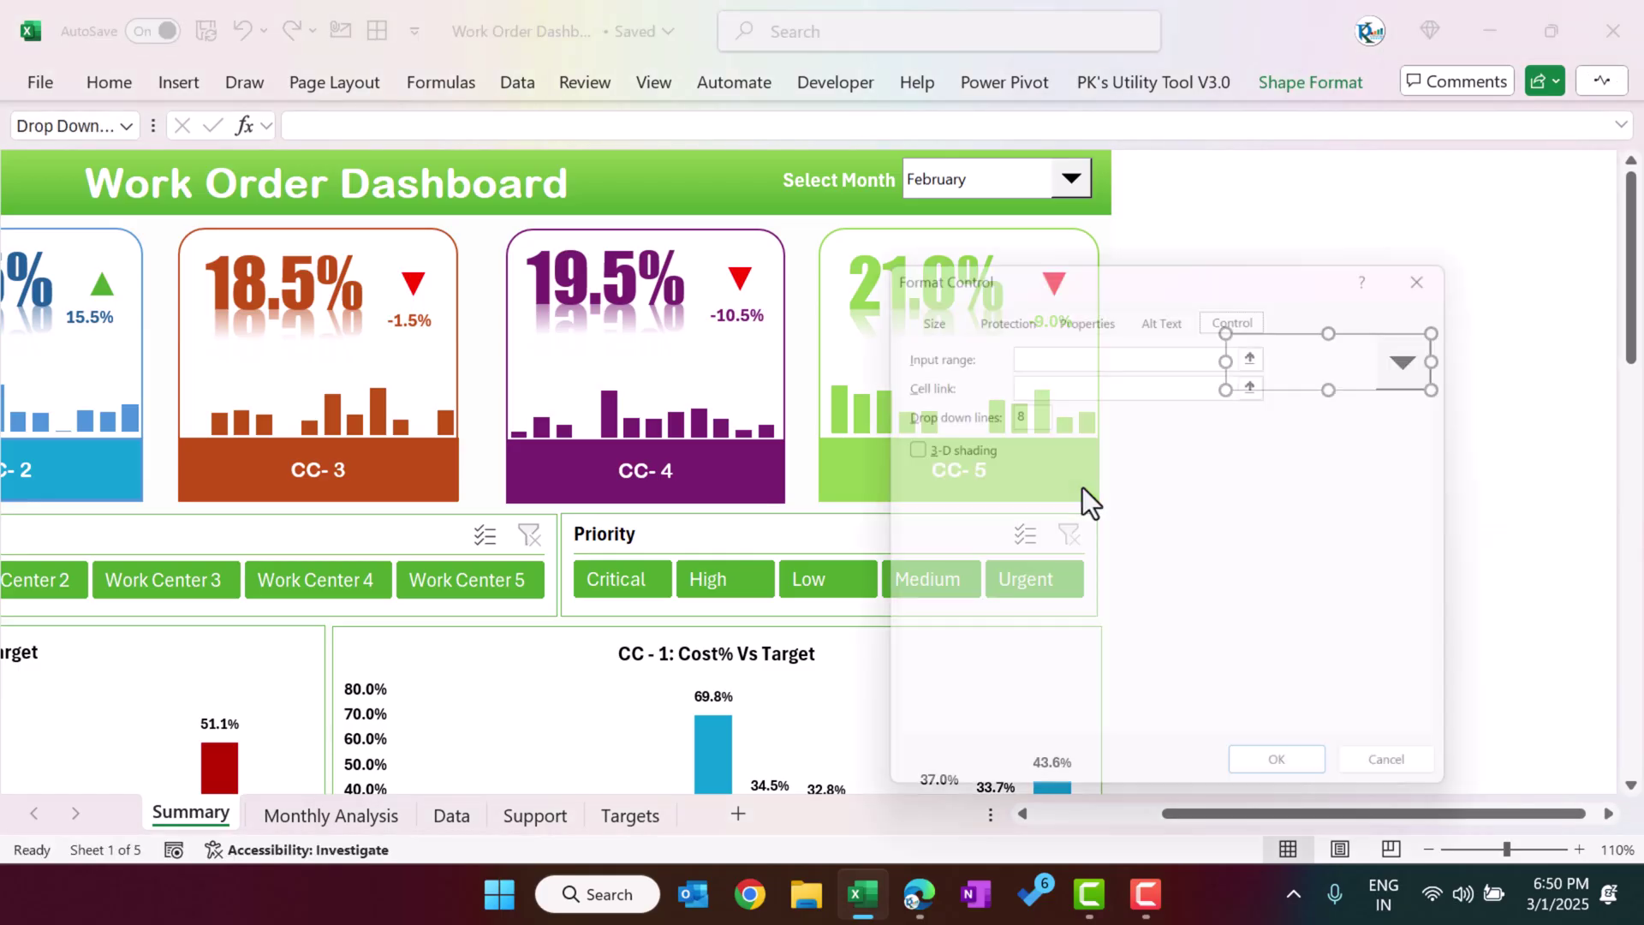
- Set the combo box input range to Support!$K$20:$K$31 and cell link to Support!$L$1
{"action": "left_click", "coordinate": [1049, 353]}
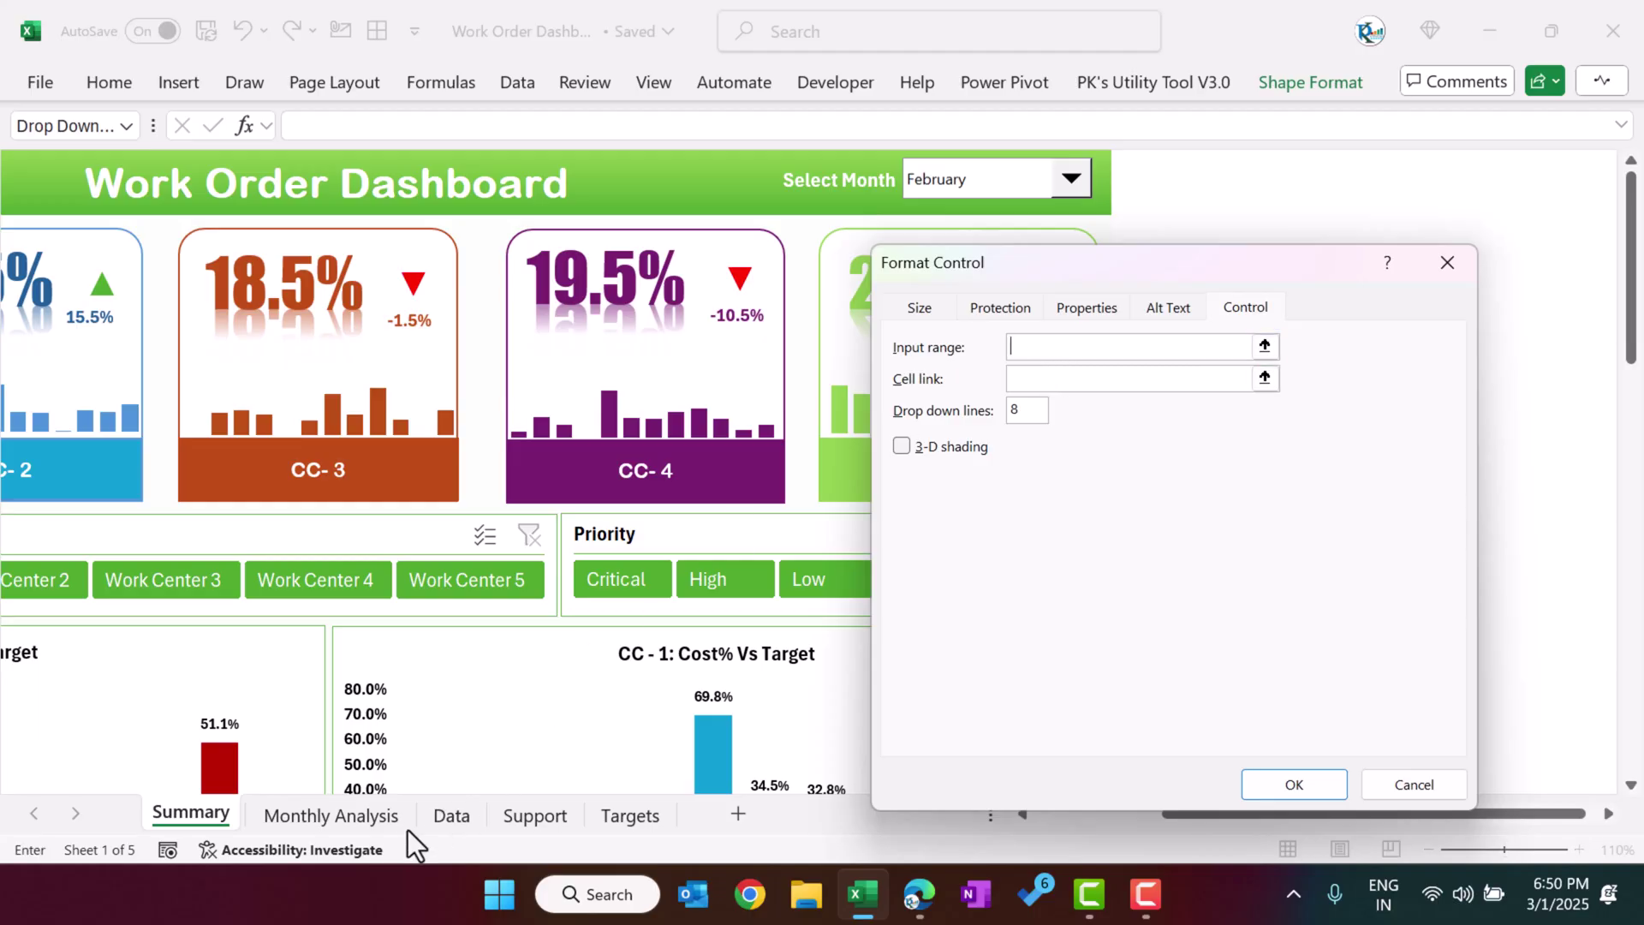
{"action": "left_click", "coordinate": [529, 818]}
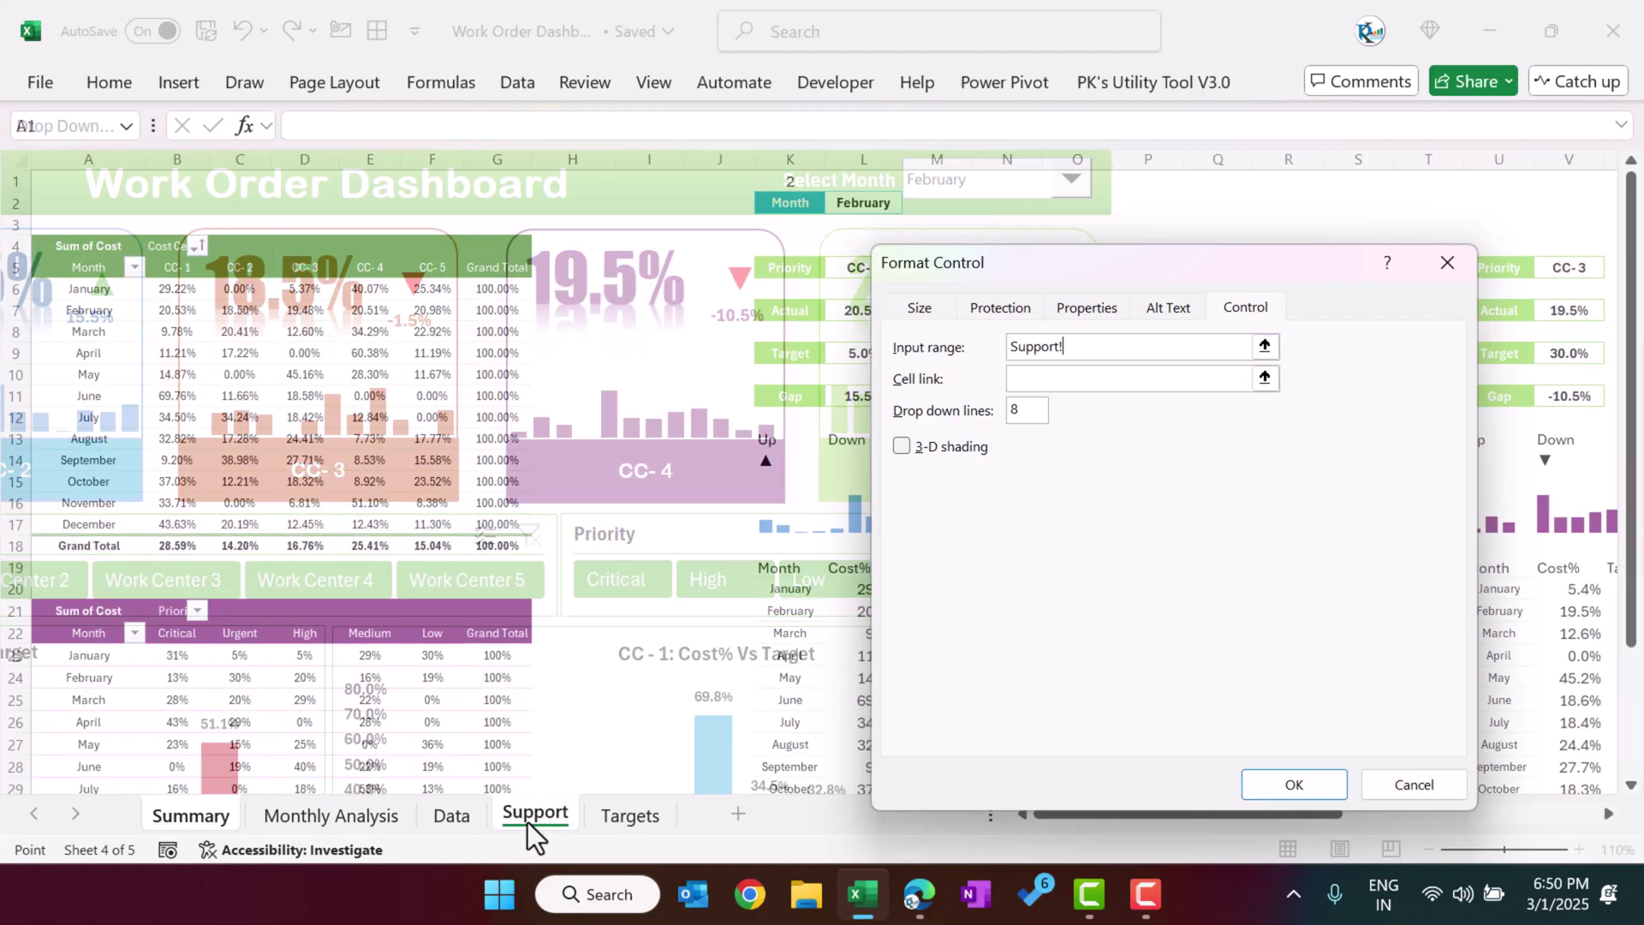
{"action": "left_click_drag", "start_coordinate": [1014, 278], "coordinate": [1196, 274]}
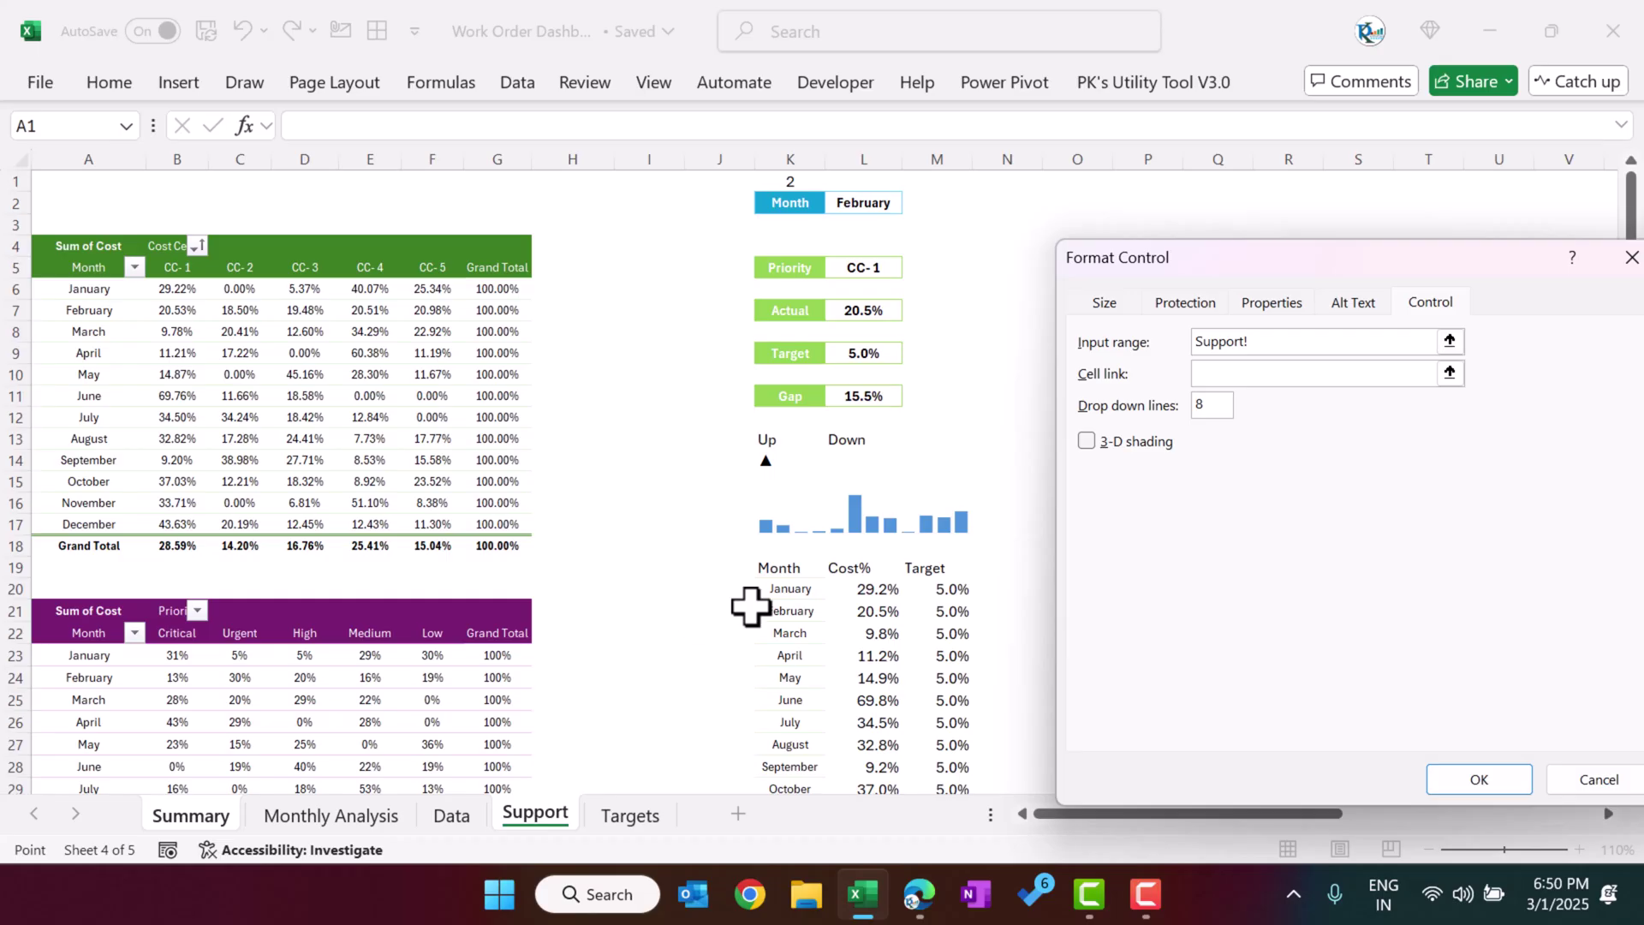
{"action": "left_click_drag", "start_coordinate": [789, 588], "coordinate": [796, 746]}
{"action": "left_click", "coordinate": [1248, 372]}
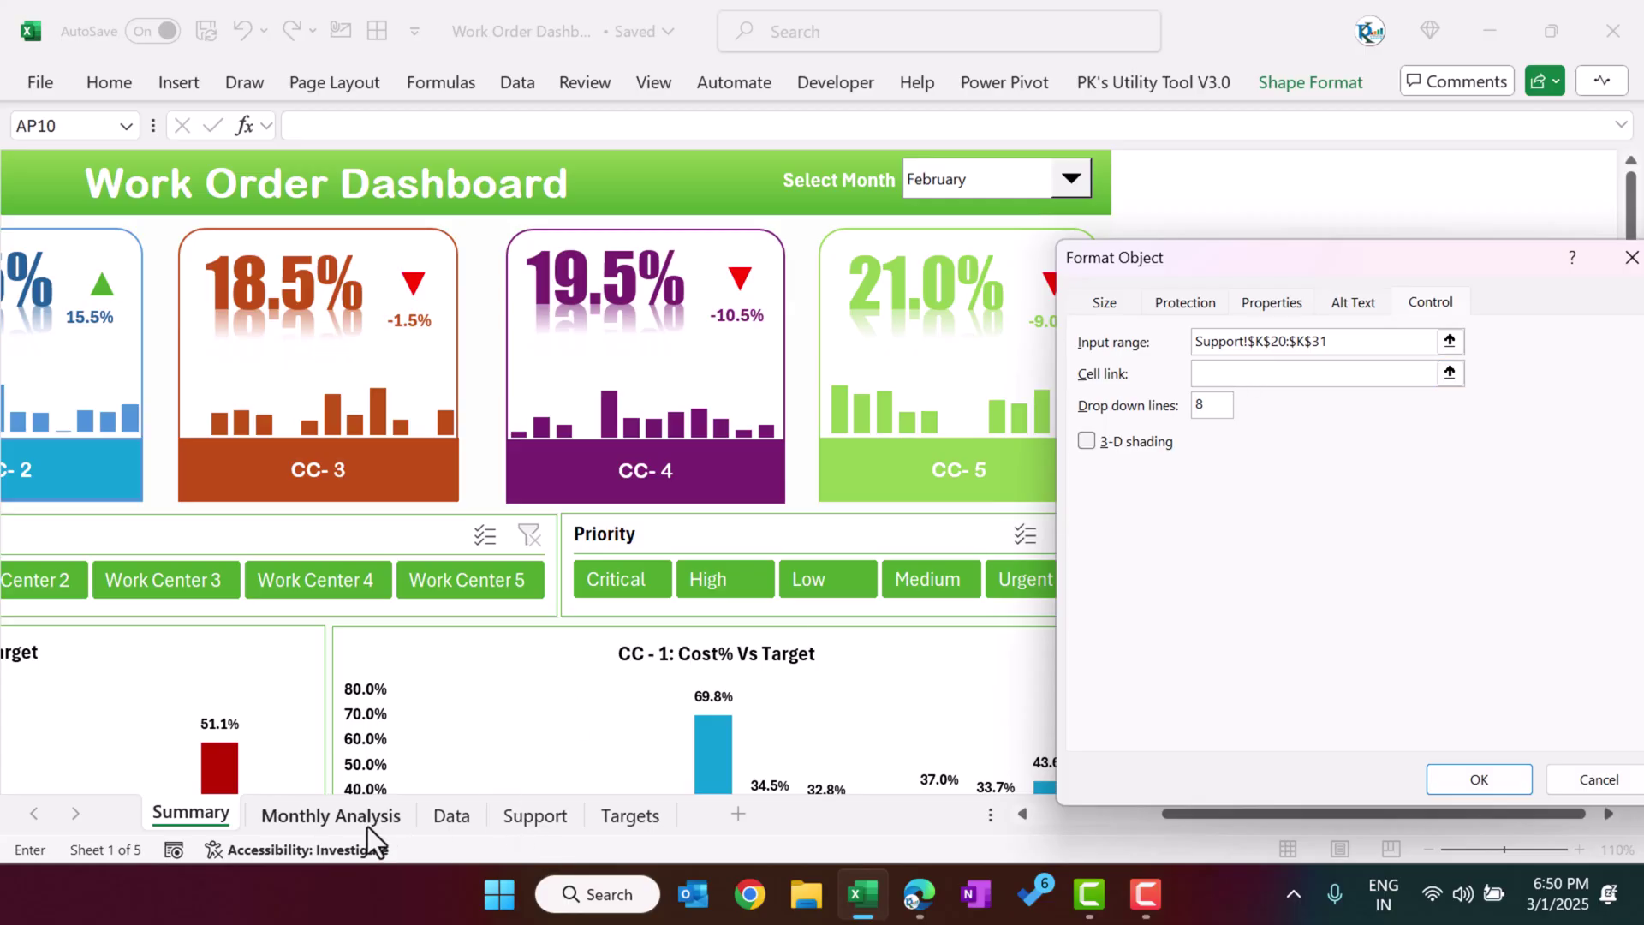
{"action": "left_click", "coordinate": [555, 827]}
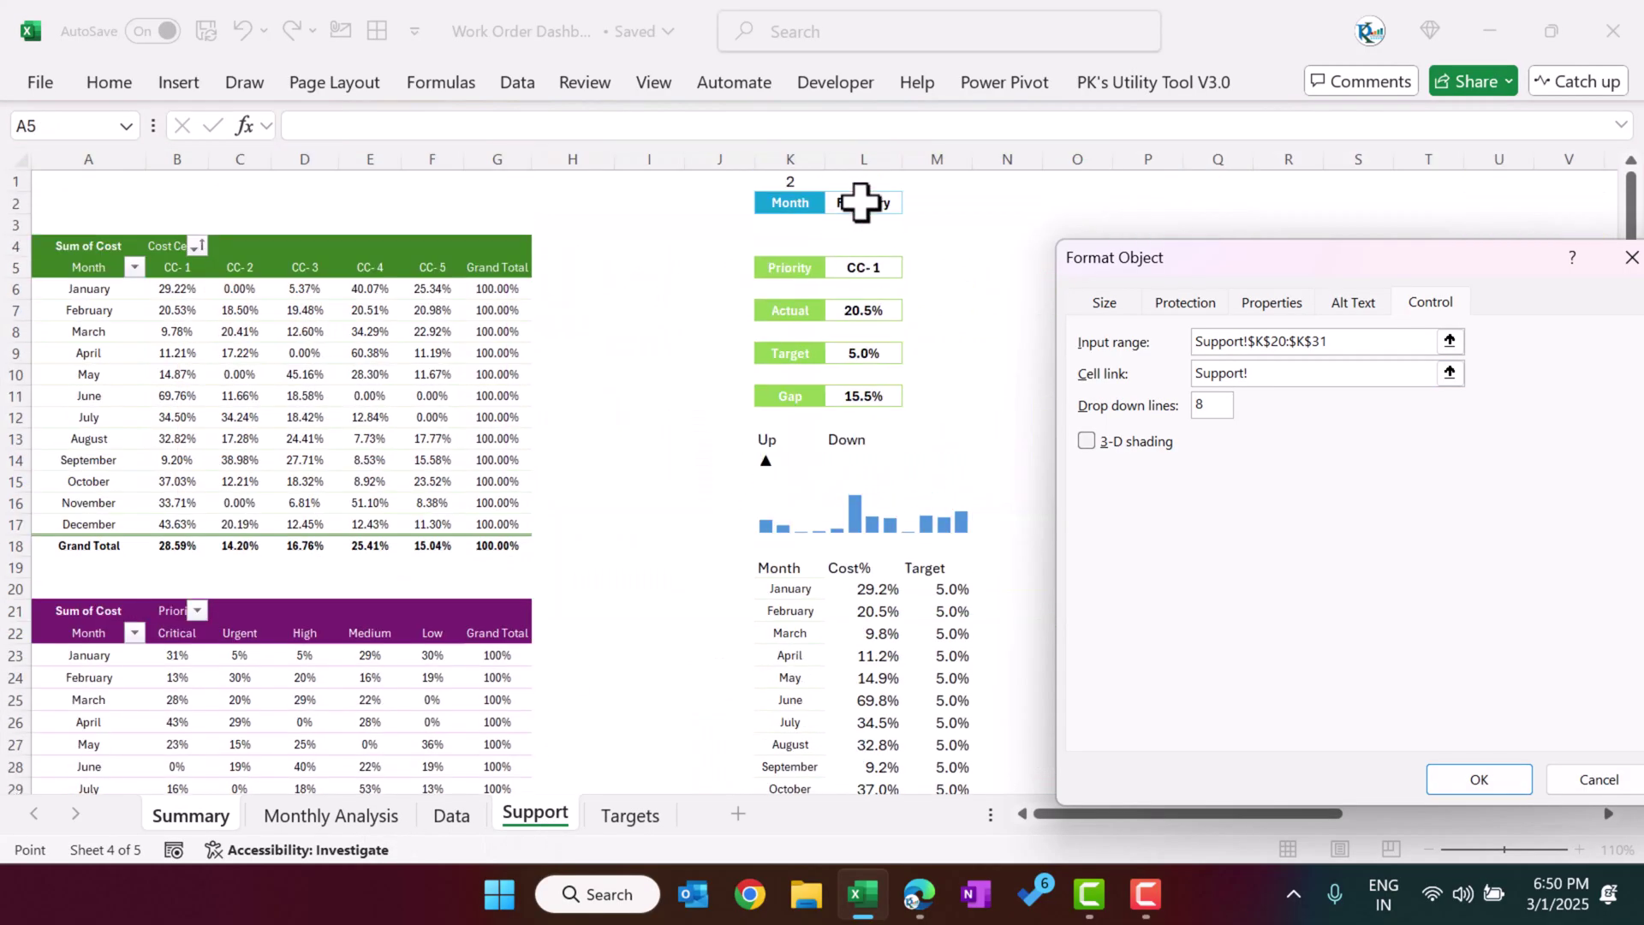
{"action": "left_click", "coordinate": [856, 181]}
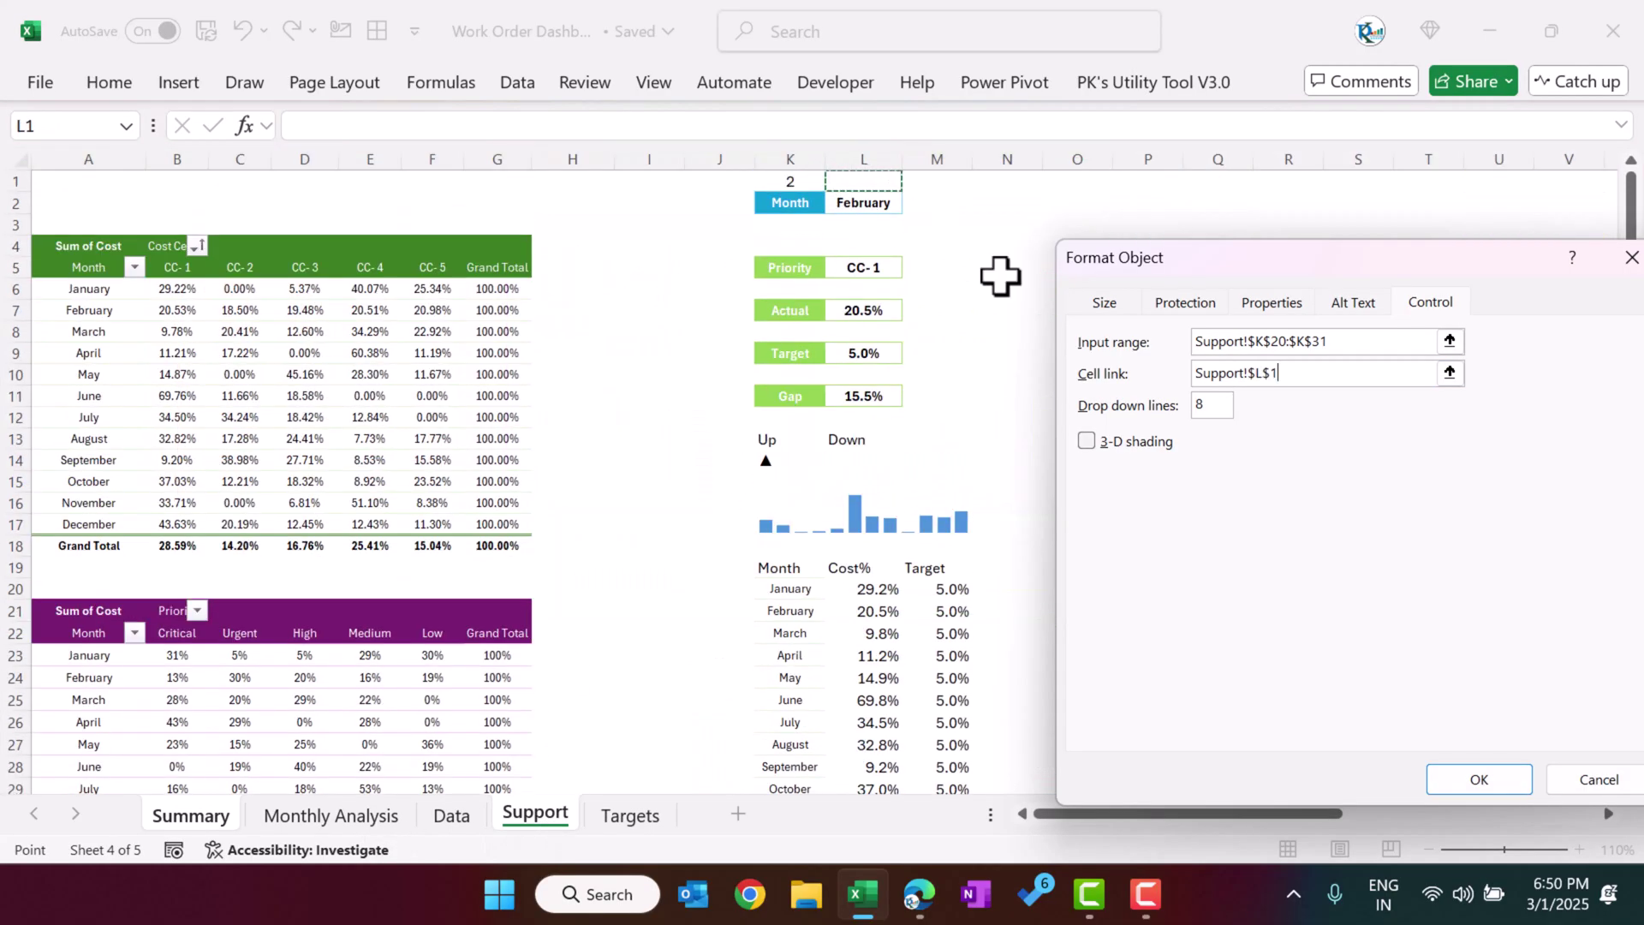
{"action": "left_click", "coordinate": [1428, 782]}
{"action": "left_click", "coordinate": [1333, 473]}
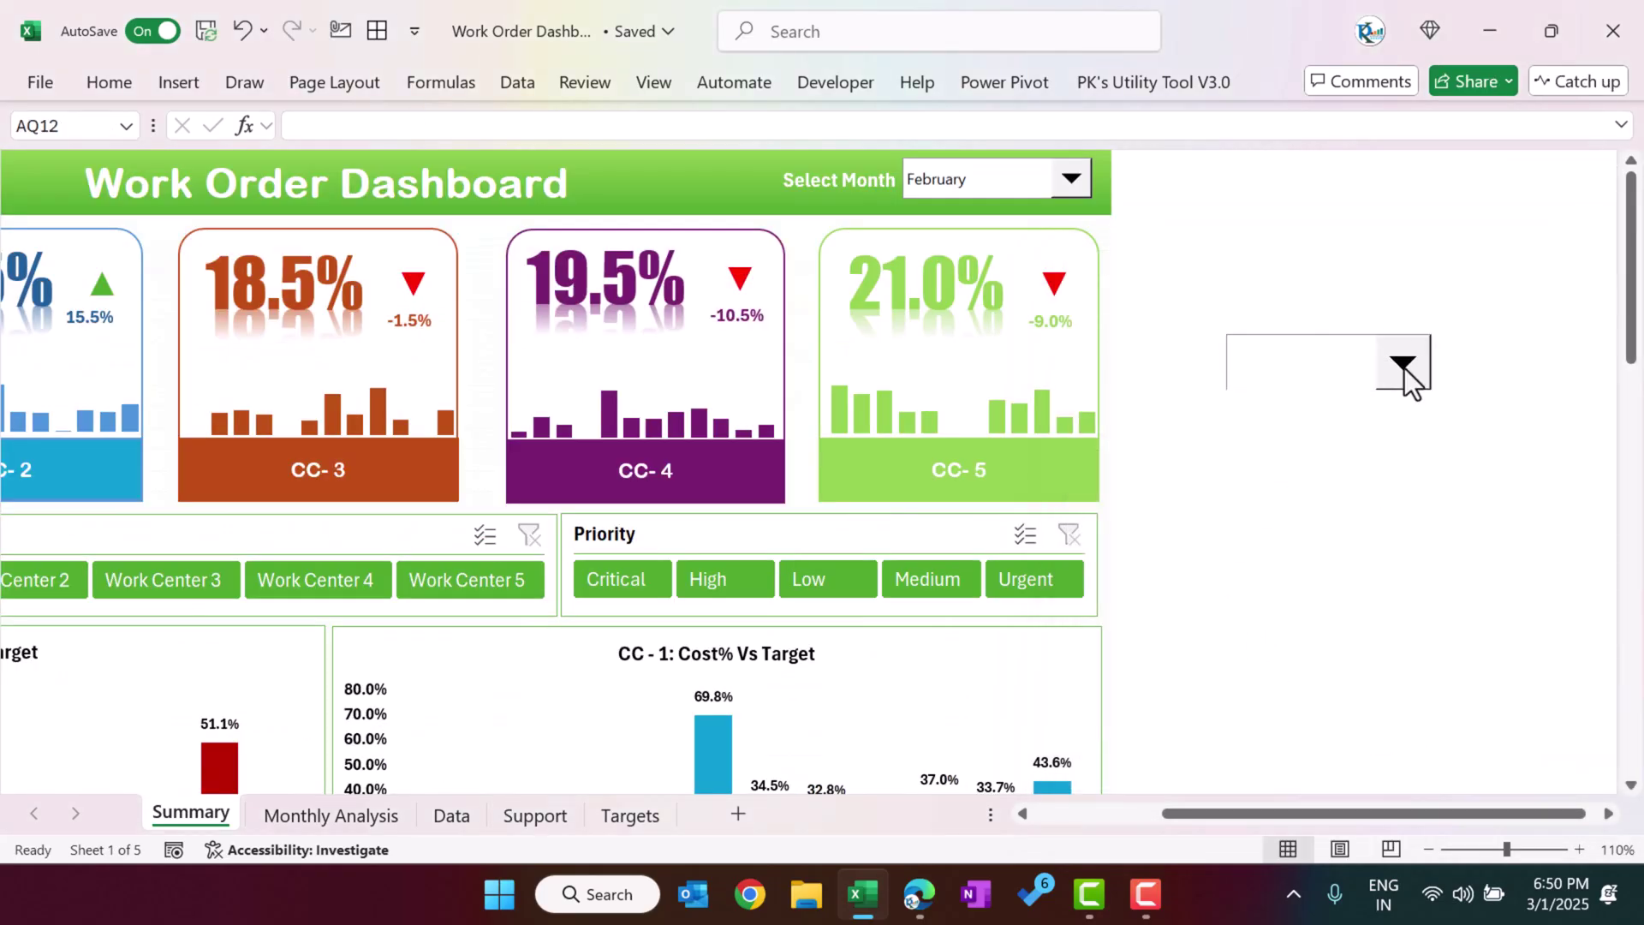
{"action": "left_click", "coordinate": [1404, 368]}
- Pick February, then May, in the test drop-down, checking Support L1 reads 2, then 5
{"action": "left_click", "coordinate": [1284, 418]}
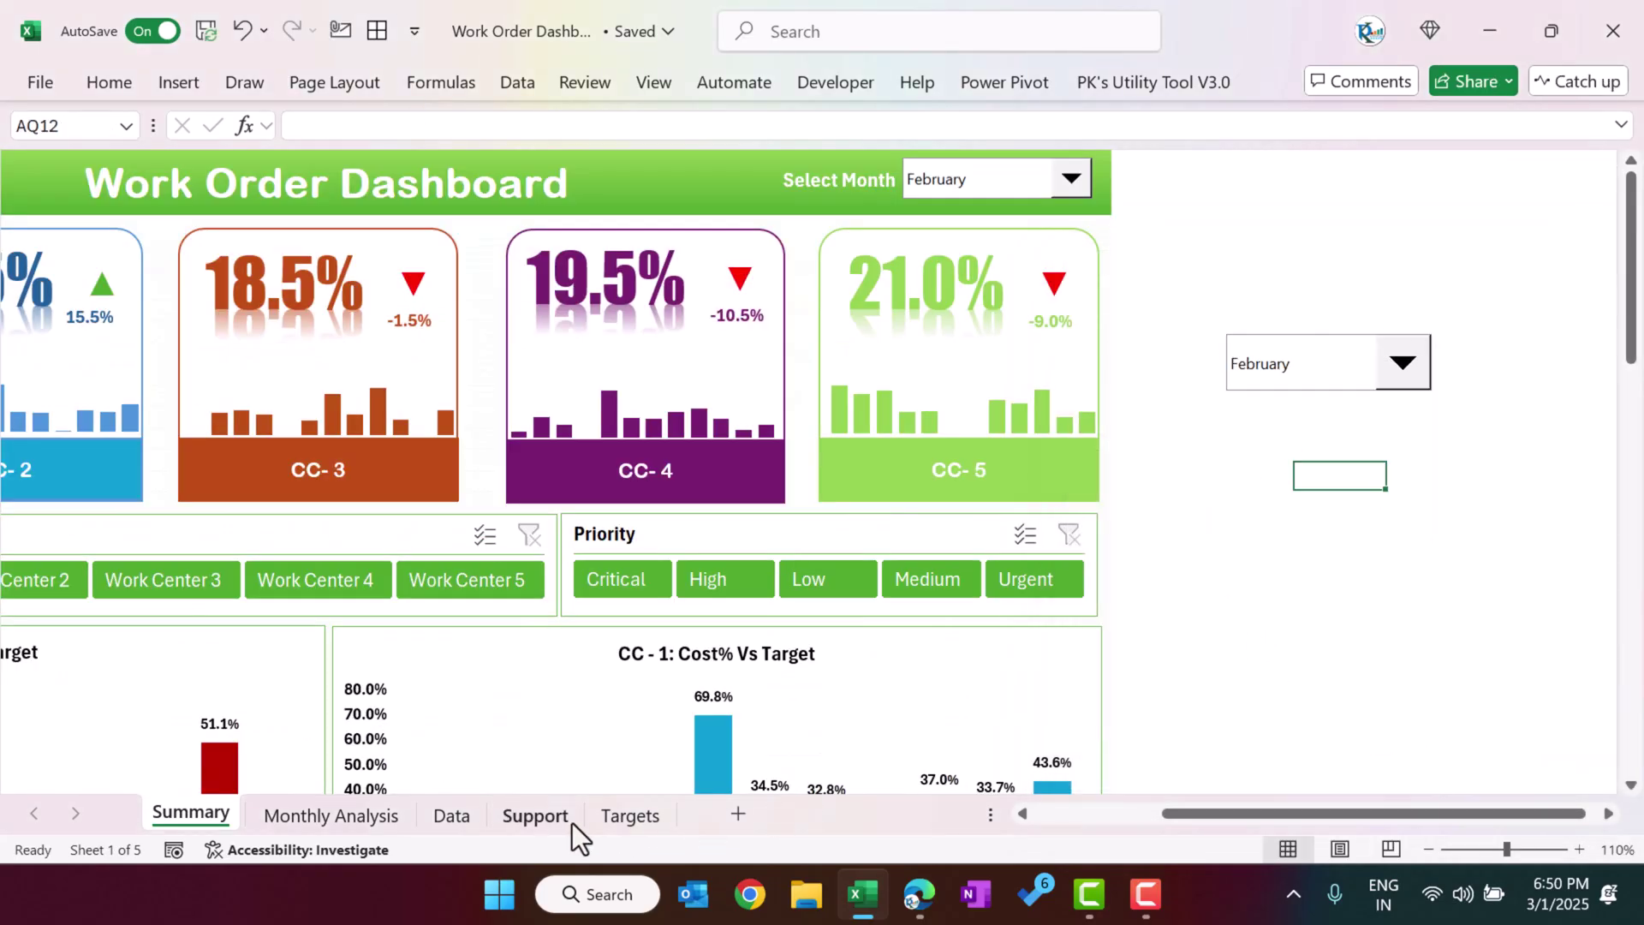
{"action": "left_click", "coordinate": [358, 813]}
{"action": "left_click", "coordinate": [452, 814]}
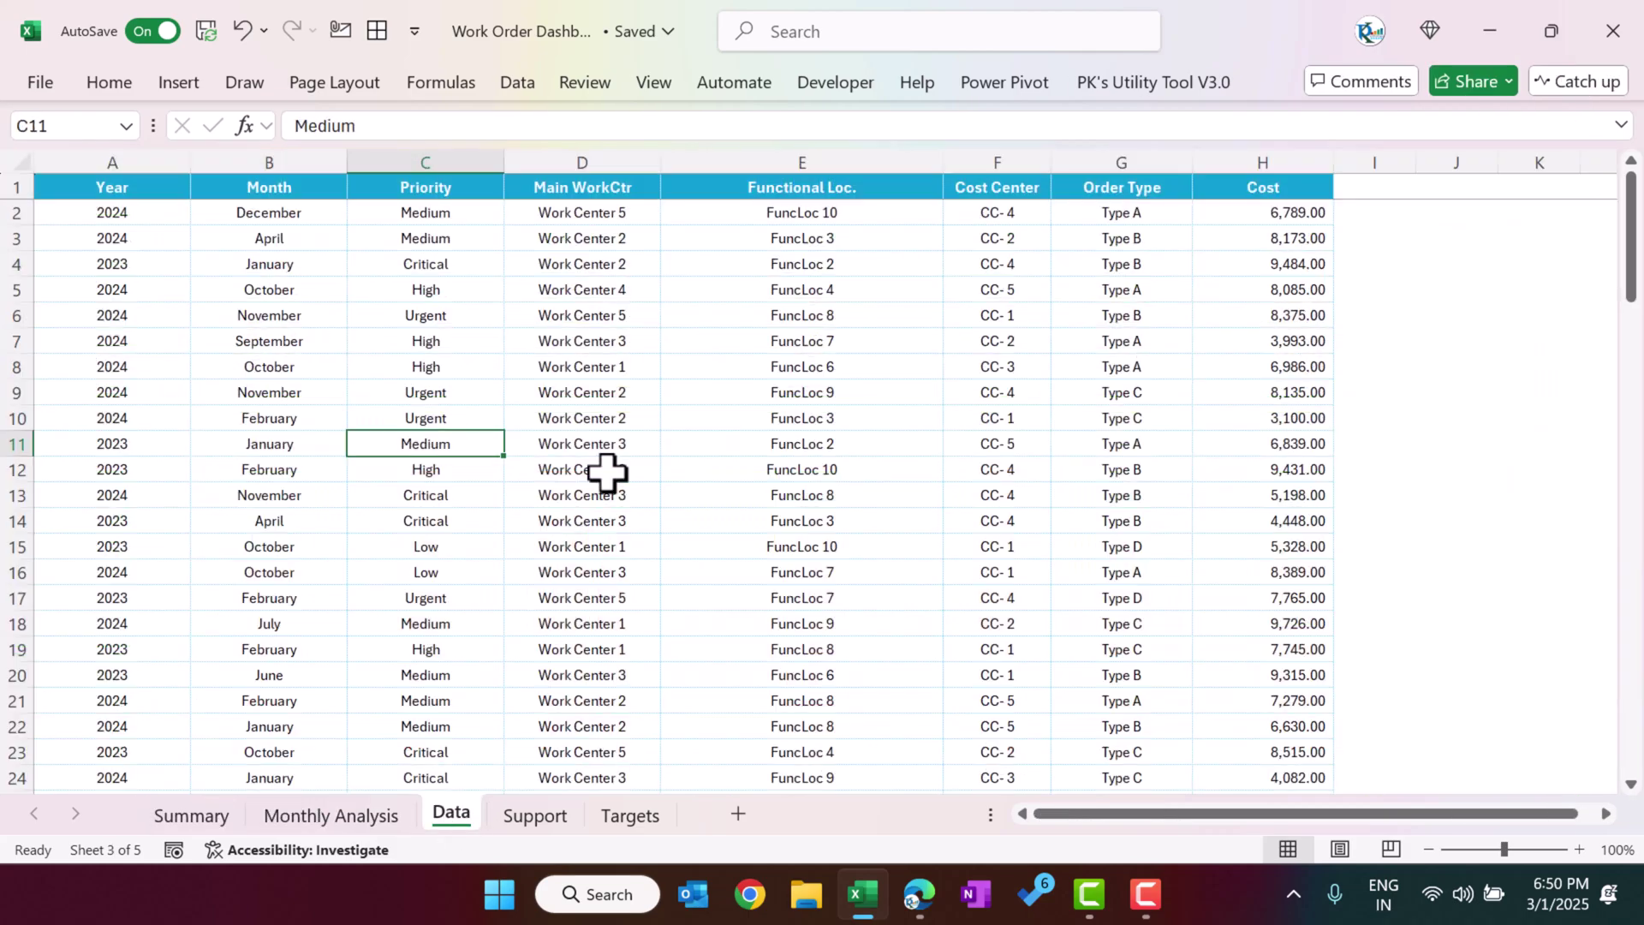
{"action": "left_click", "coordinate": [533, 815]}
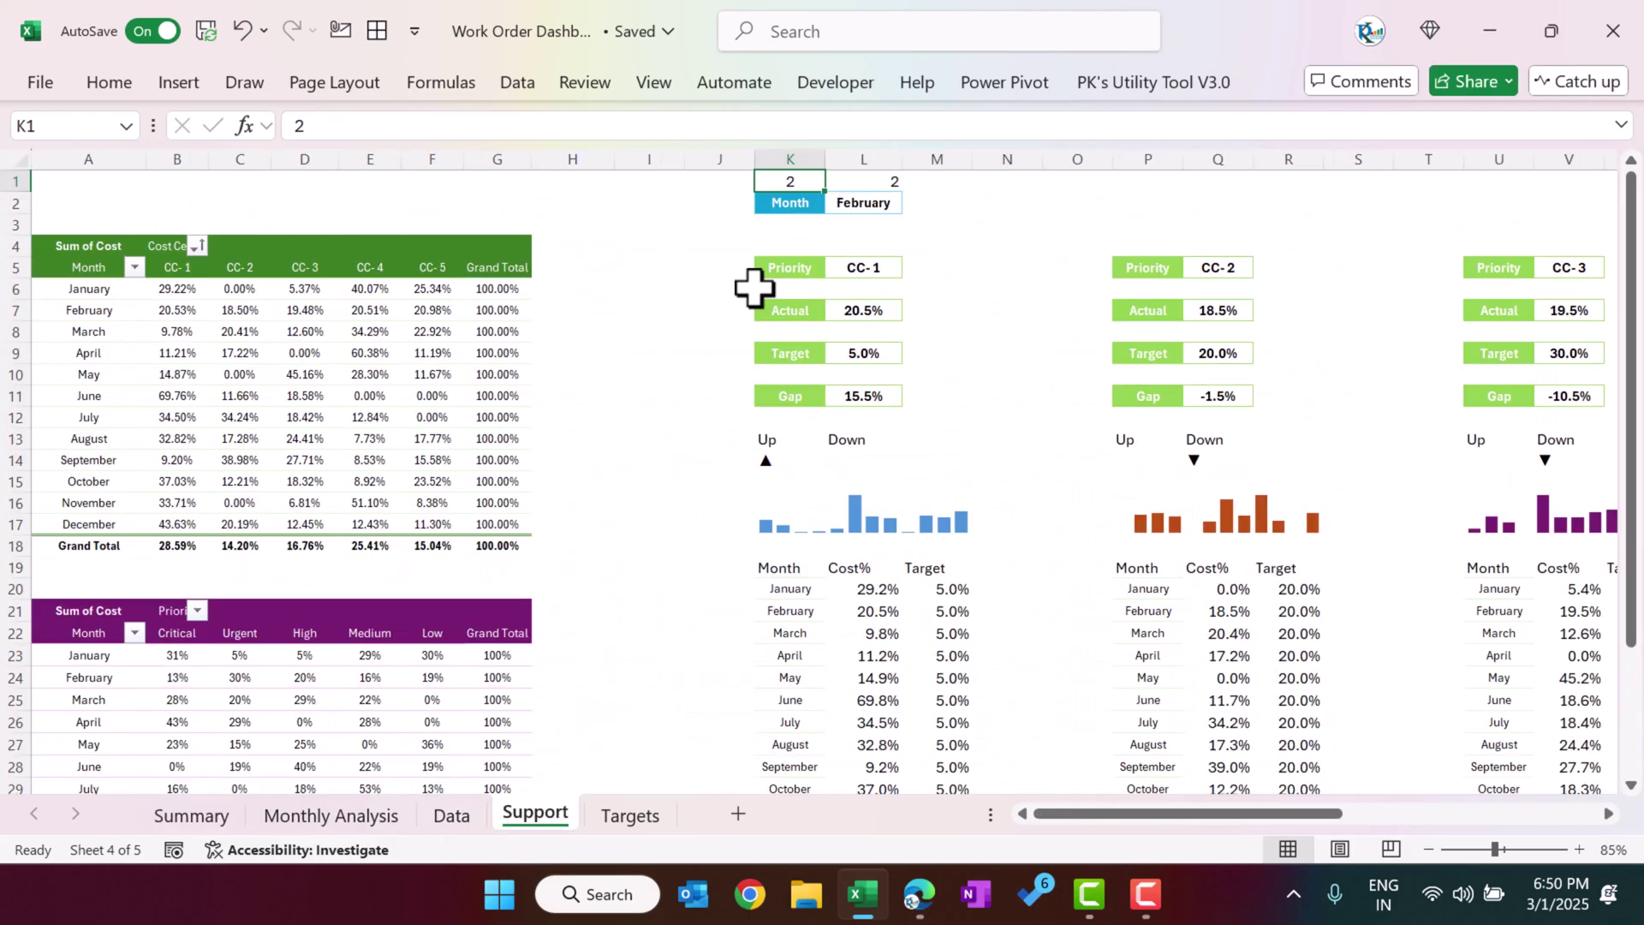
{"action": "left_click", "coordinate": [844, 183]}
{"action": "left_click", "coordinate": [210, 815]}
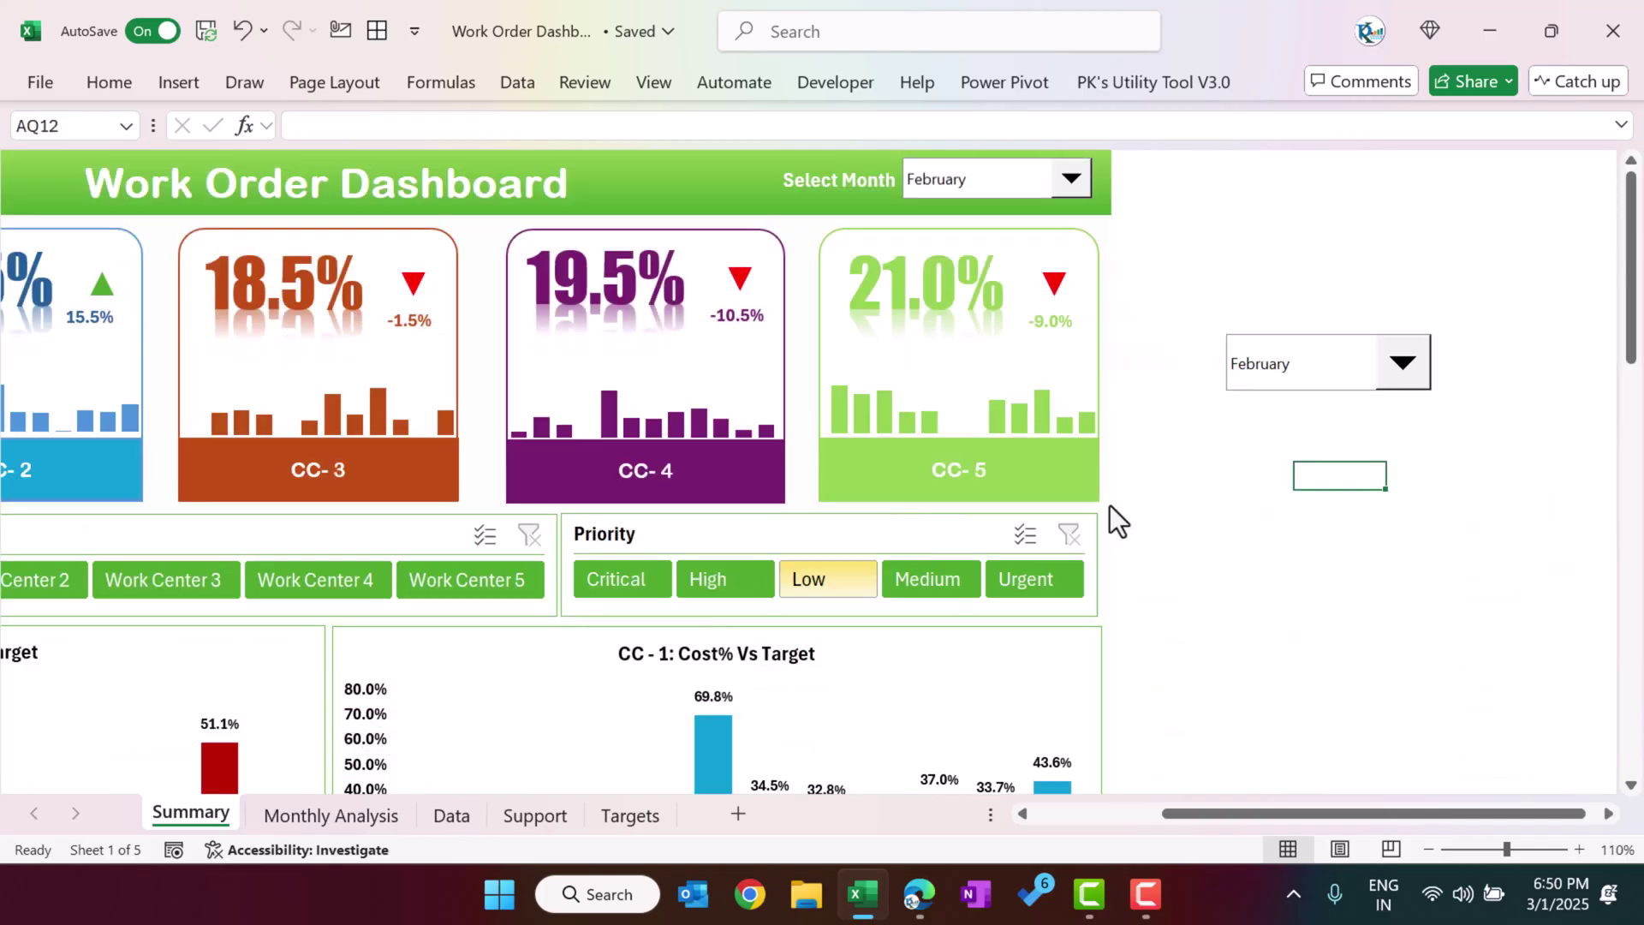
{"action": "left_click", "coordinate": [1289, 366]}
{"action": "left_click", "coordinate": [1281, 462]}
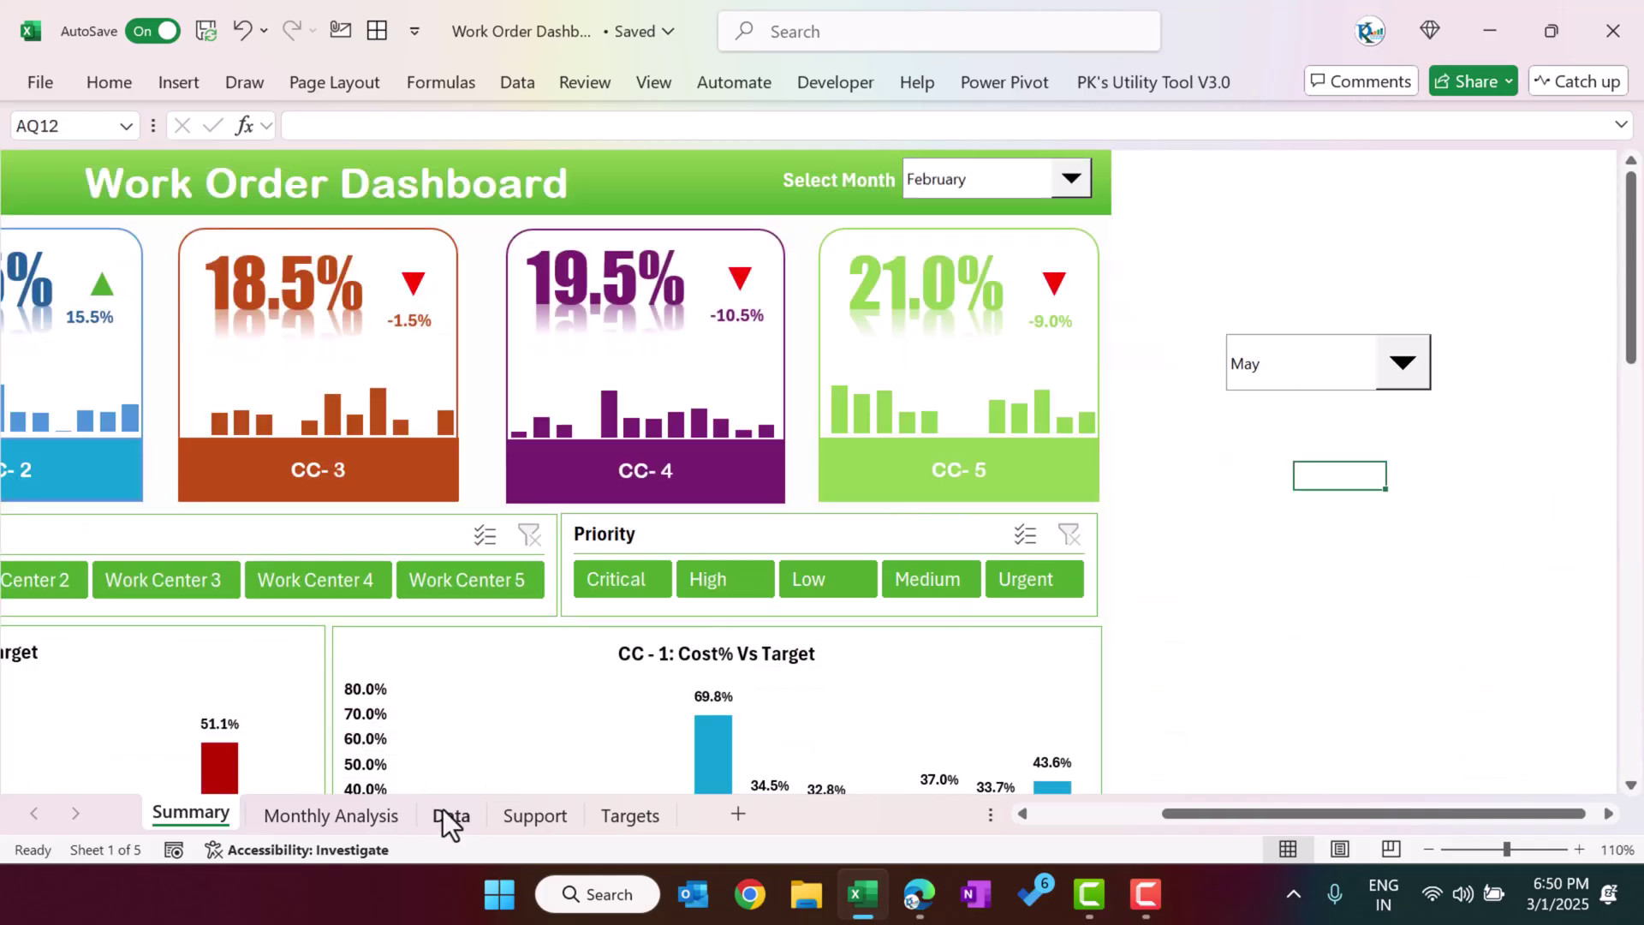
{"action": "left_click", "coordinate": [541, 823]}
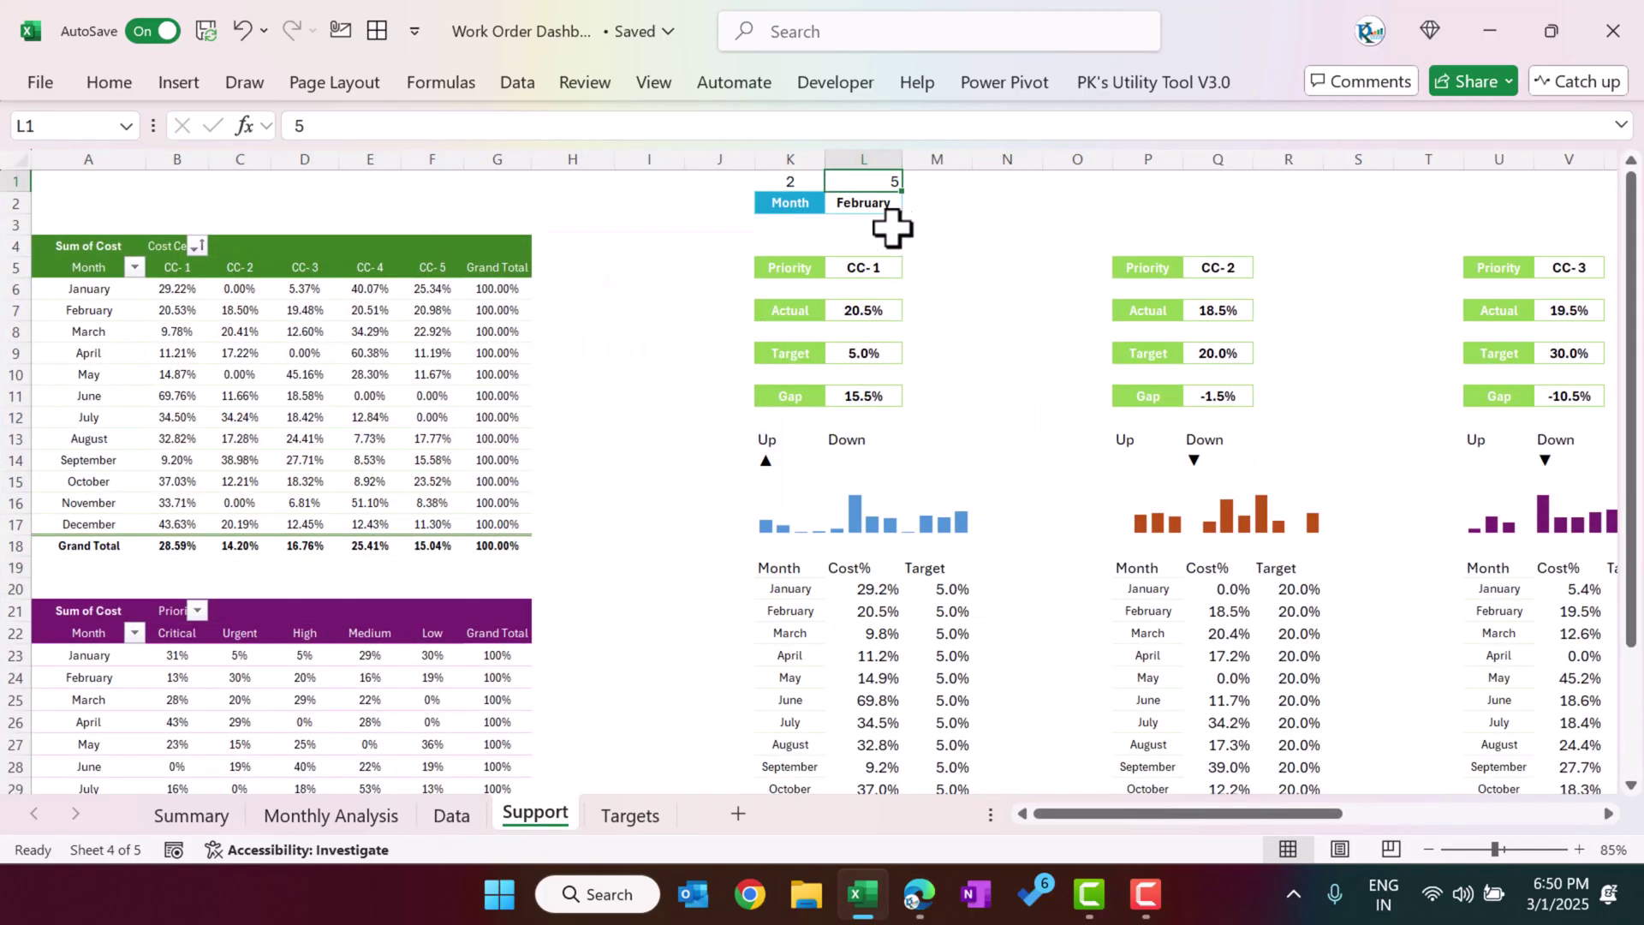
{"action": "left_click", "coordinate": [199, 818]}
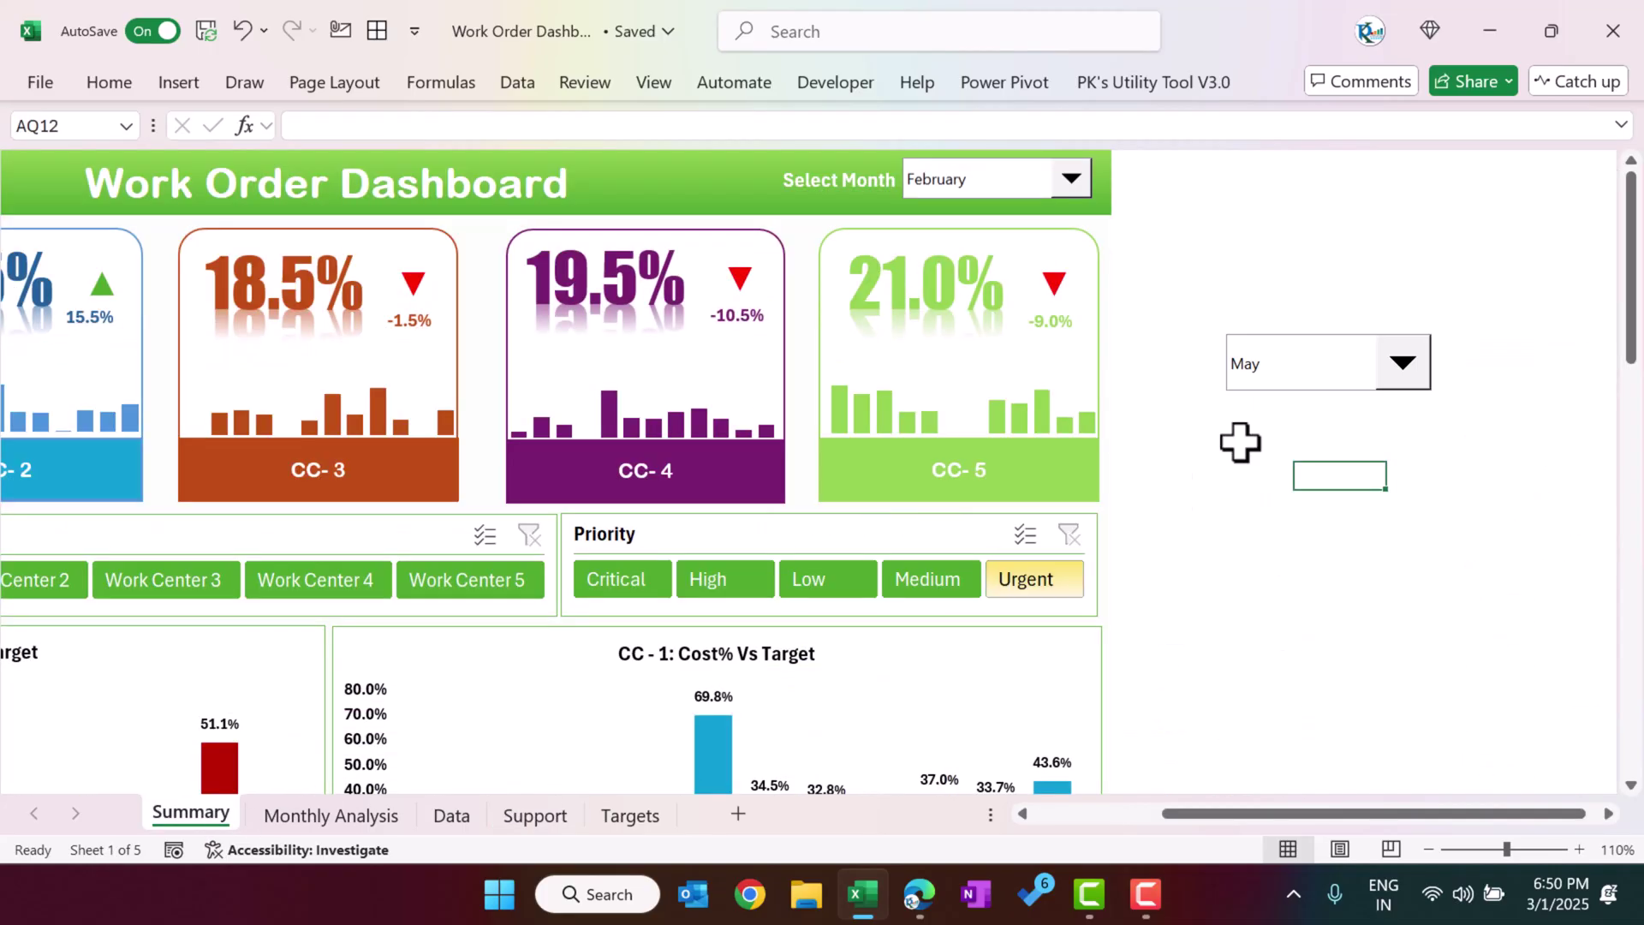
- Select the test drop-down and delete it from the dashboard
{"action": "right_click", "coordinate": [1301, 377]}
{"action": "left_click", "coordinate": [1387, 636]}
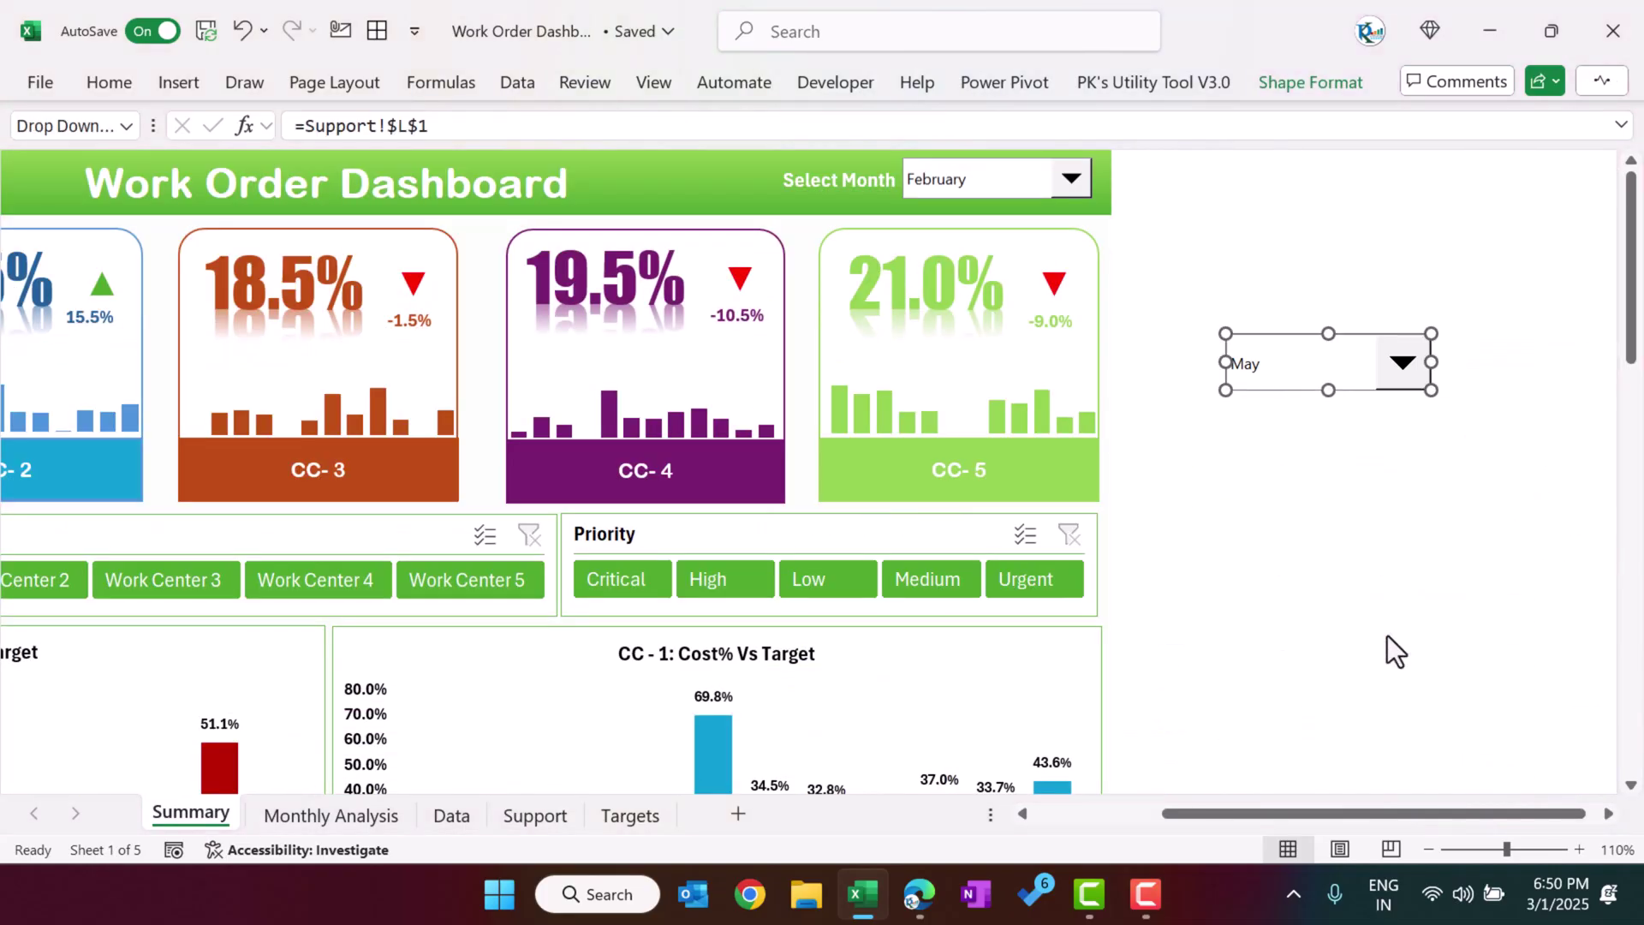
{"action": "key", "text": "Delete"}
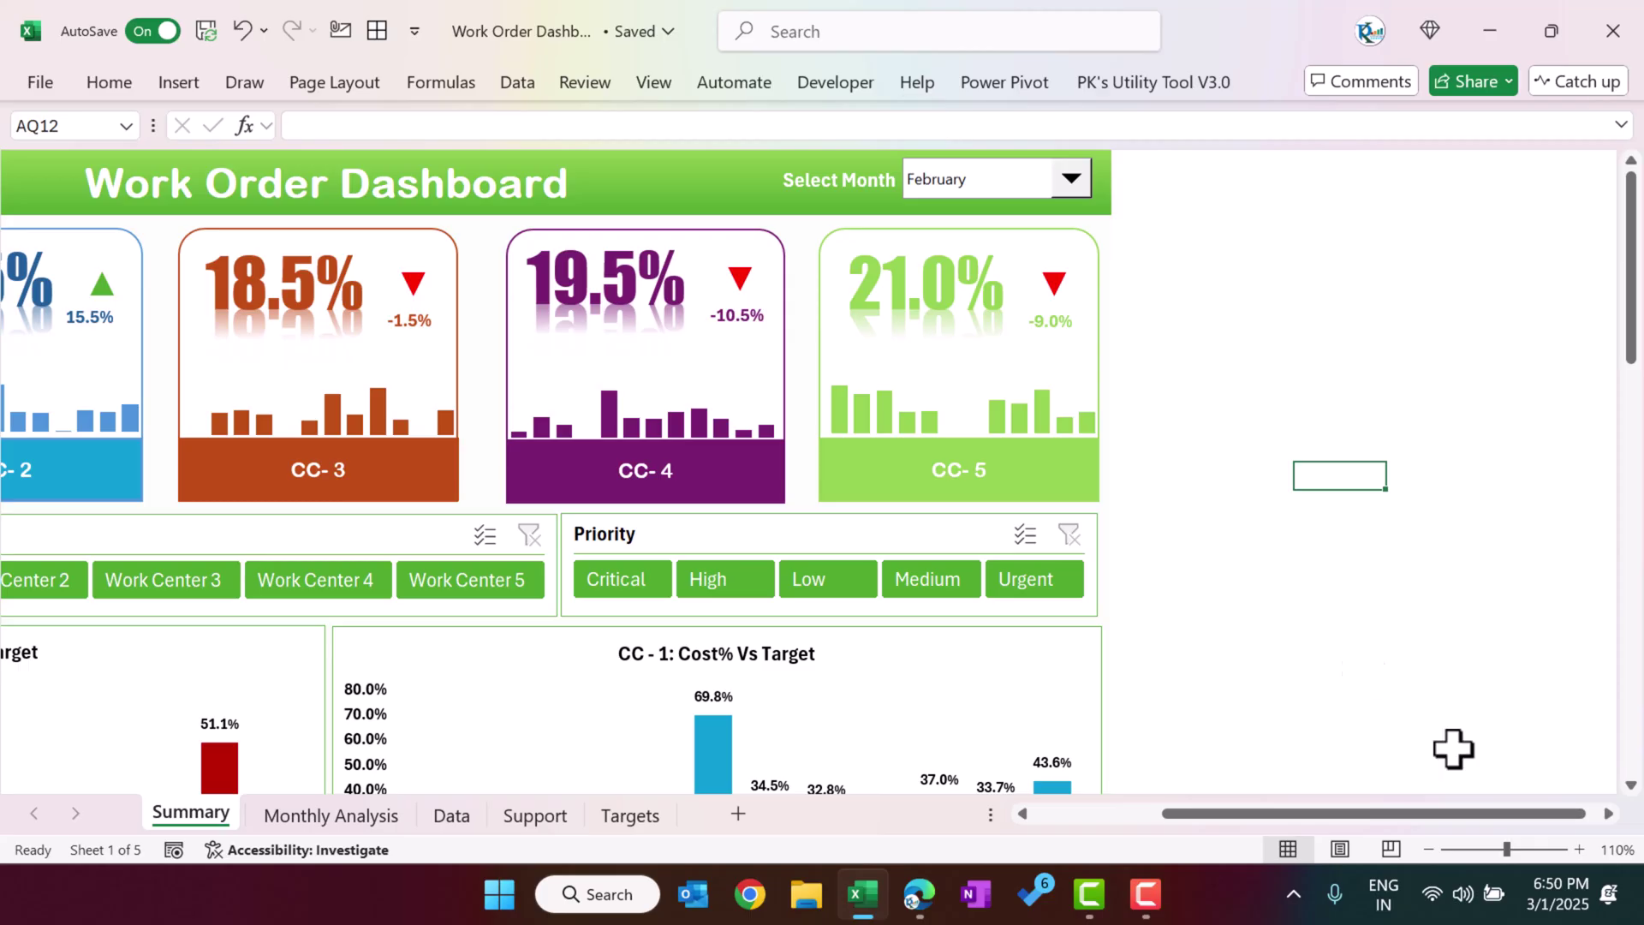
{"action": "left_click_drag", "start_coordinate": [1431, 818], "coordinate": [1258, 837]}
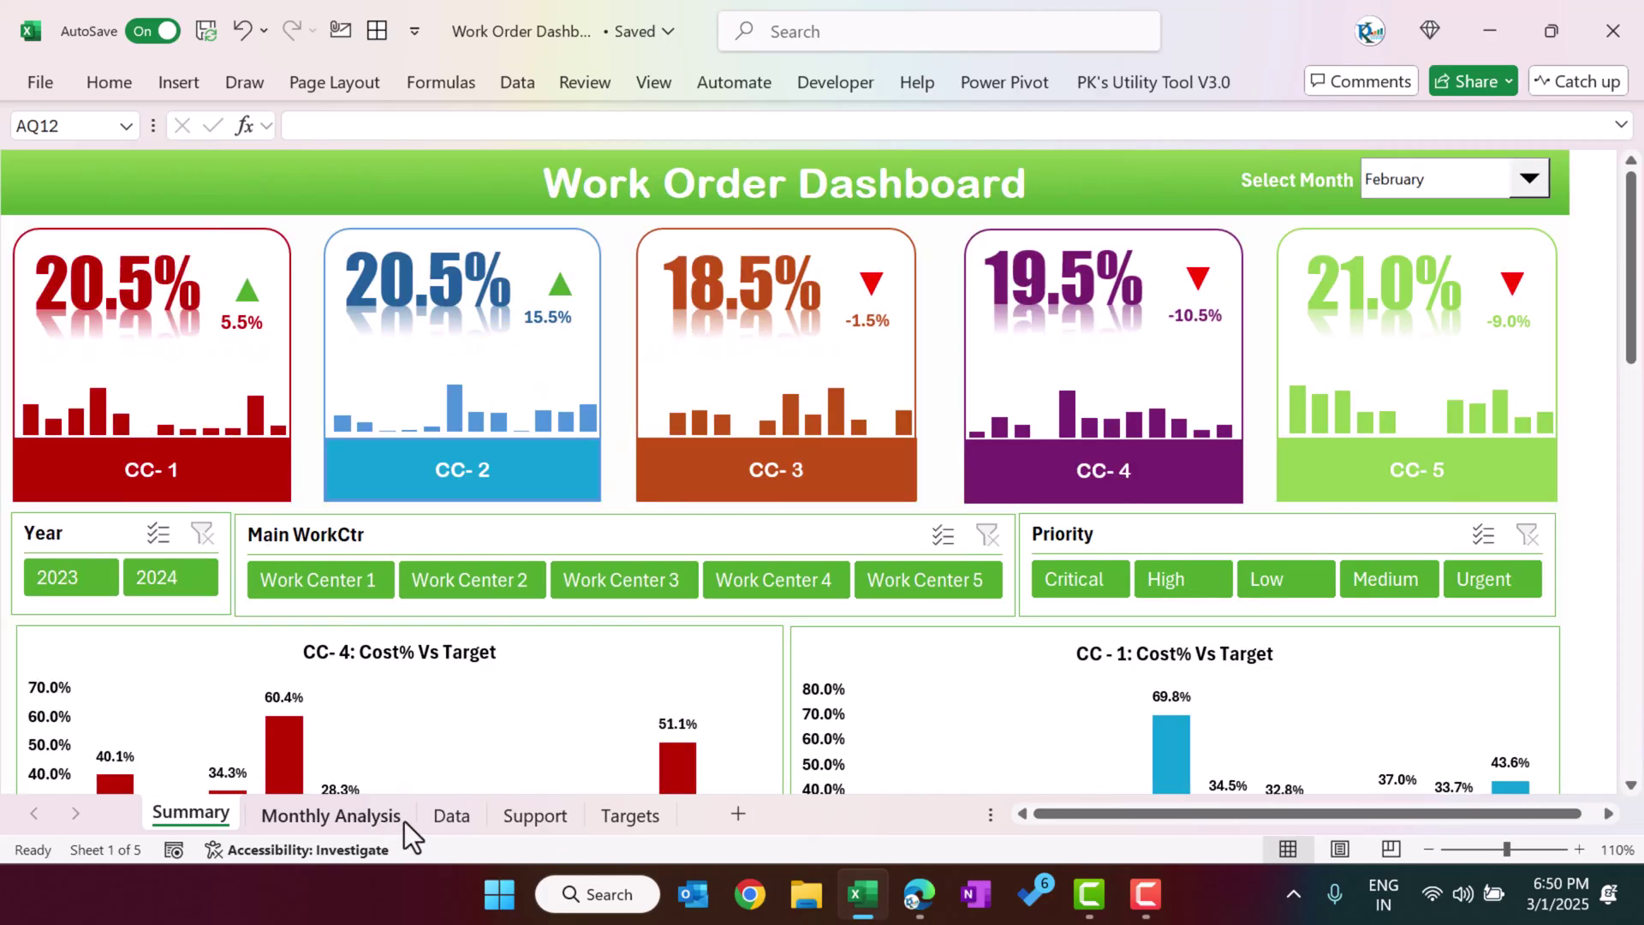
{"action": "left_click", "coordinate": [535, 815]}
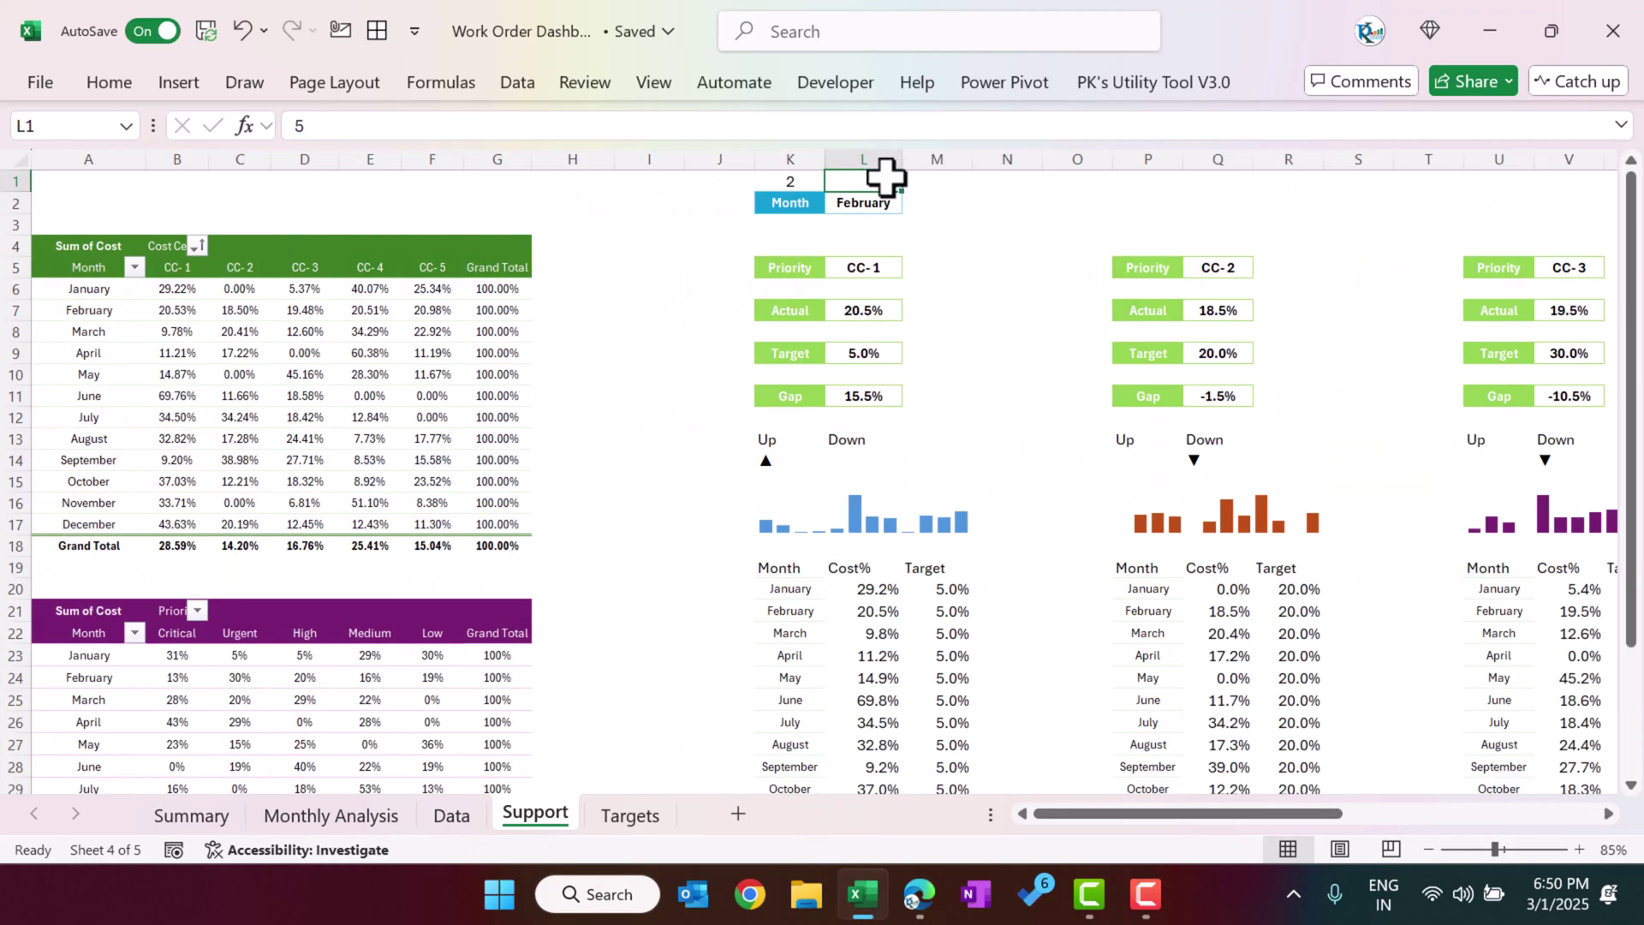
{"action": "left_click", "coordinate": [796, 181]}
{"action": "left_click", "coordinate": [828, 199]}
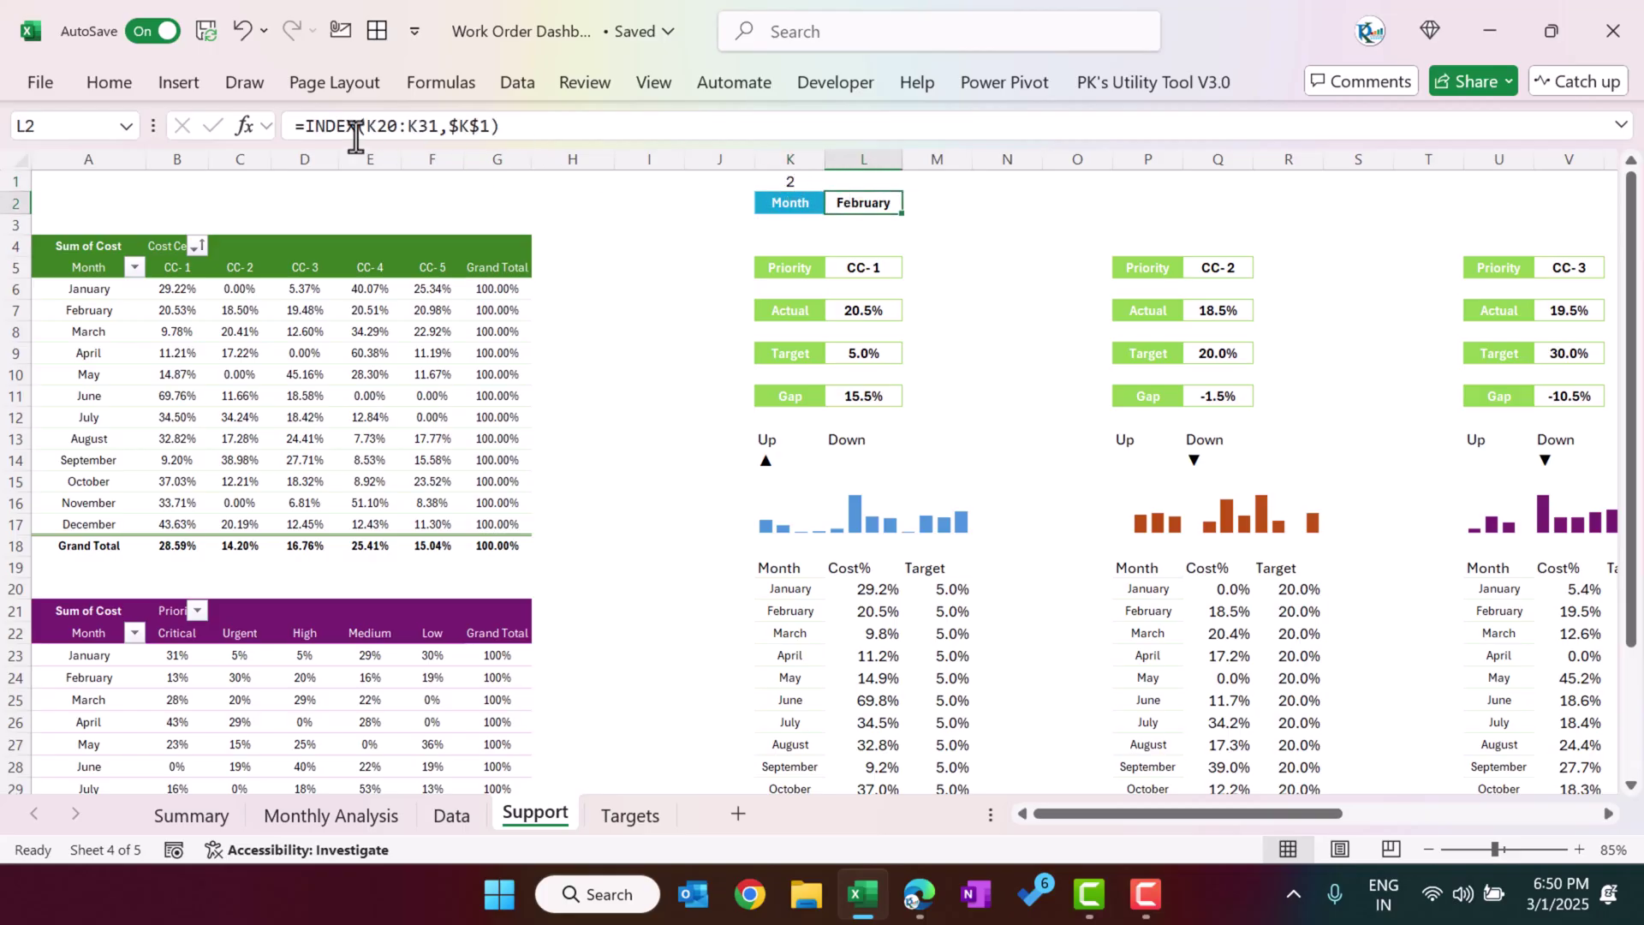
{"action": "left_click_drag", "start_coordinate": [307, 126], "coordinate": [514, 126]}
{"action": "scroll", "coordinate": [852, 581], "scroll_direction": "down", "scroll_amount": 1}
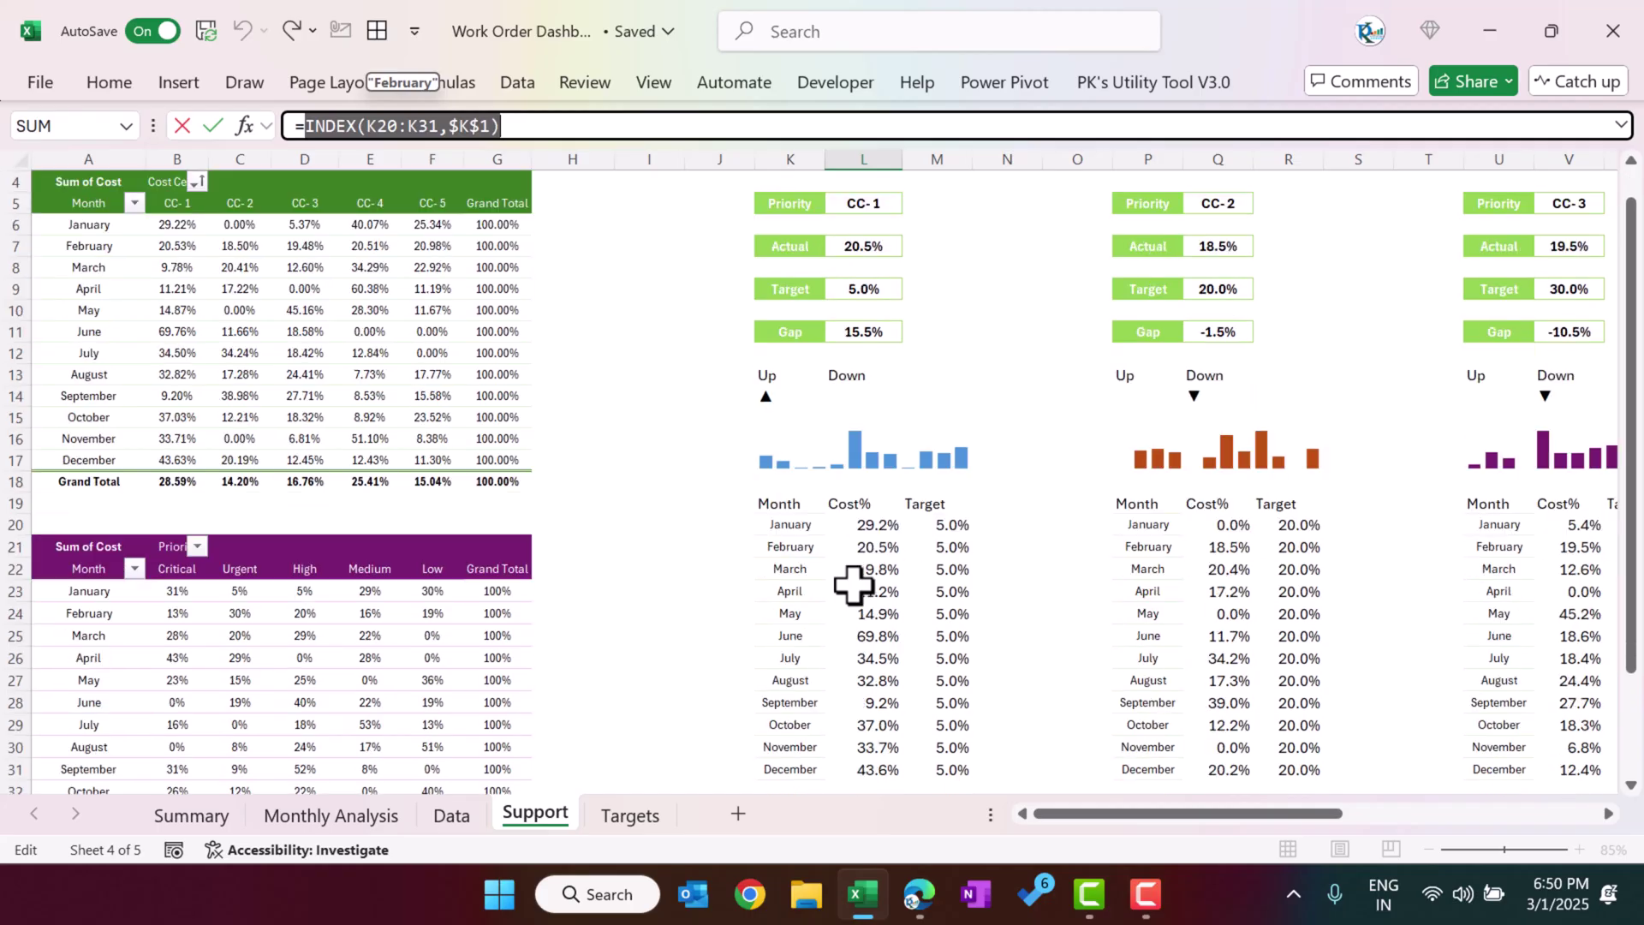
{"action": "scroll", "coordinate": [806, 447], "scroll_direction": "up", "scroll_amount": 1}
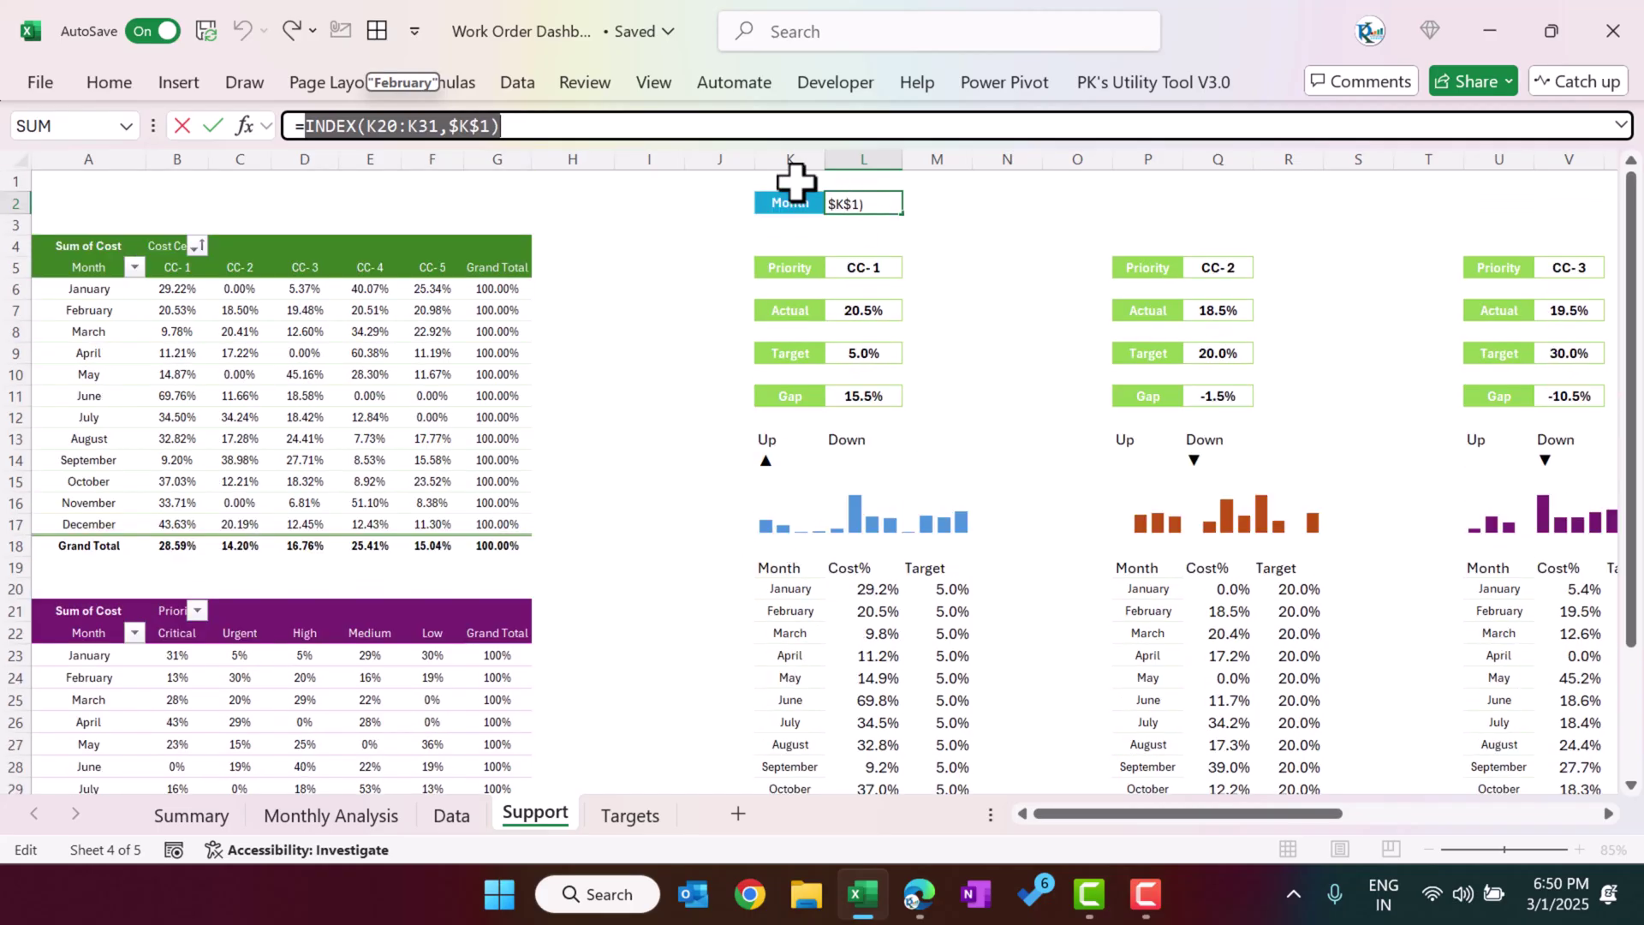
{"action": "key", "text": "Escape"}
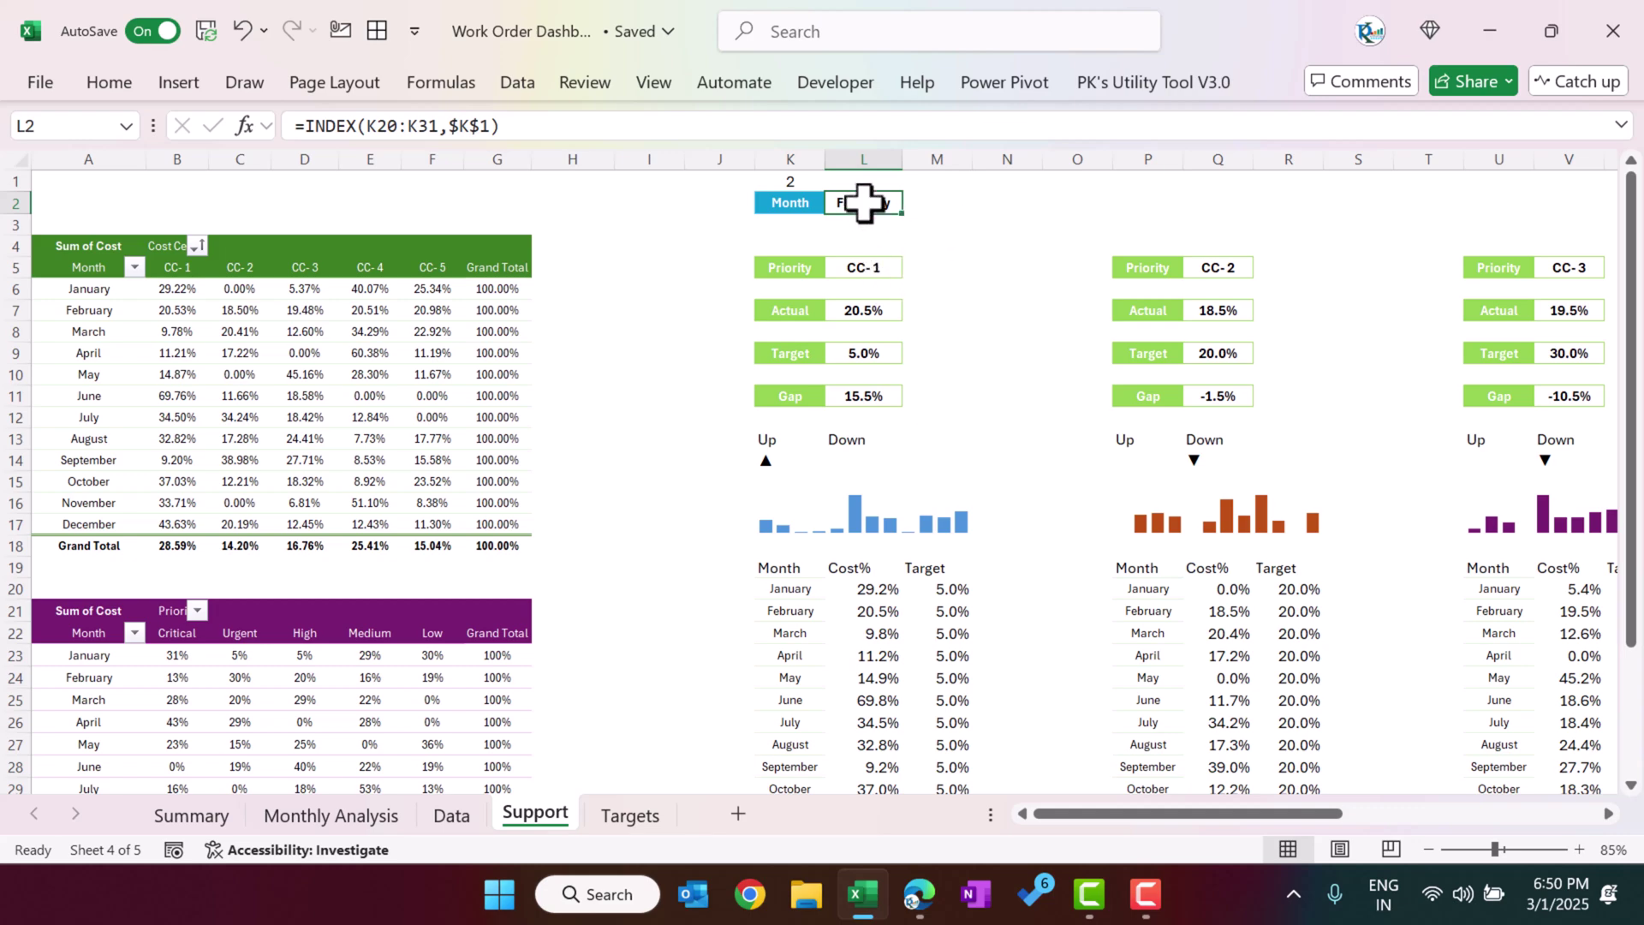
{"action": "left_click", "coordinate": [875, 268]}
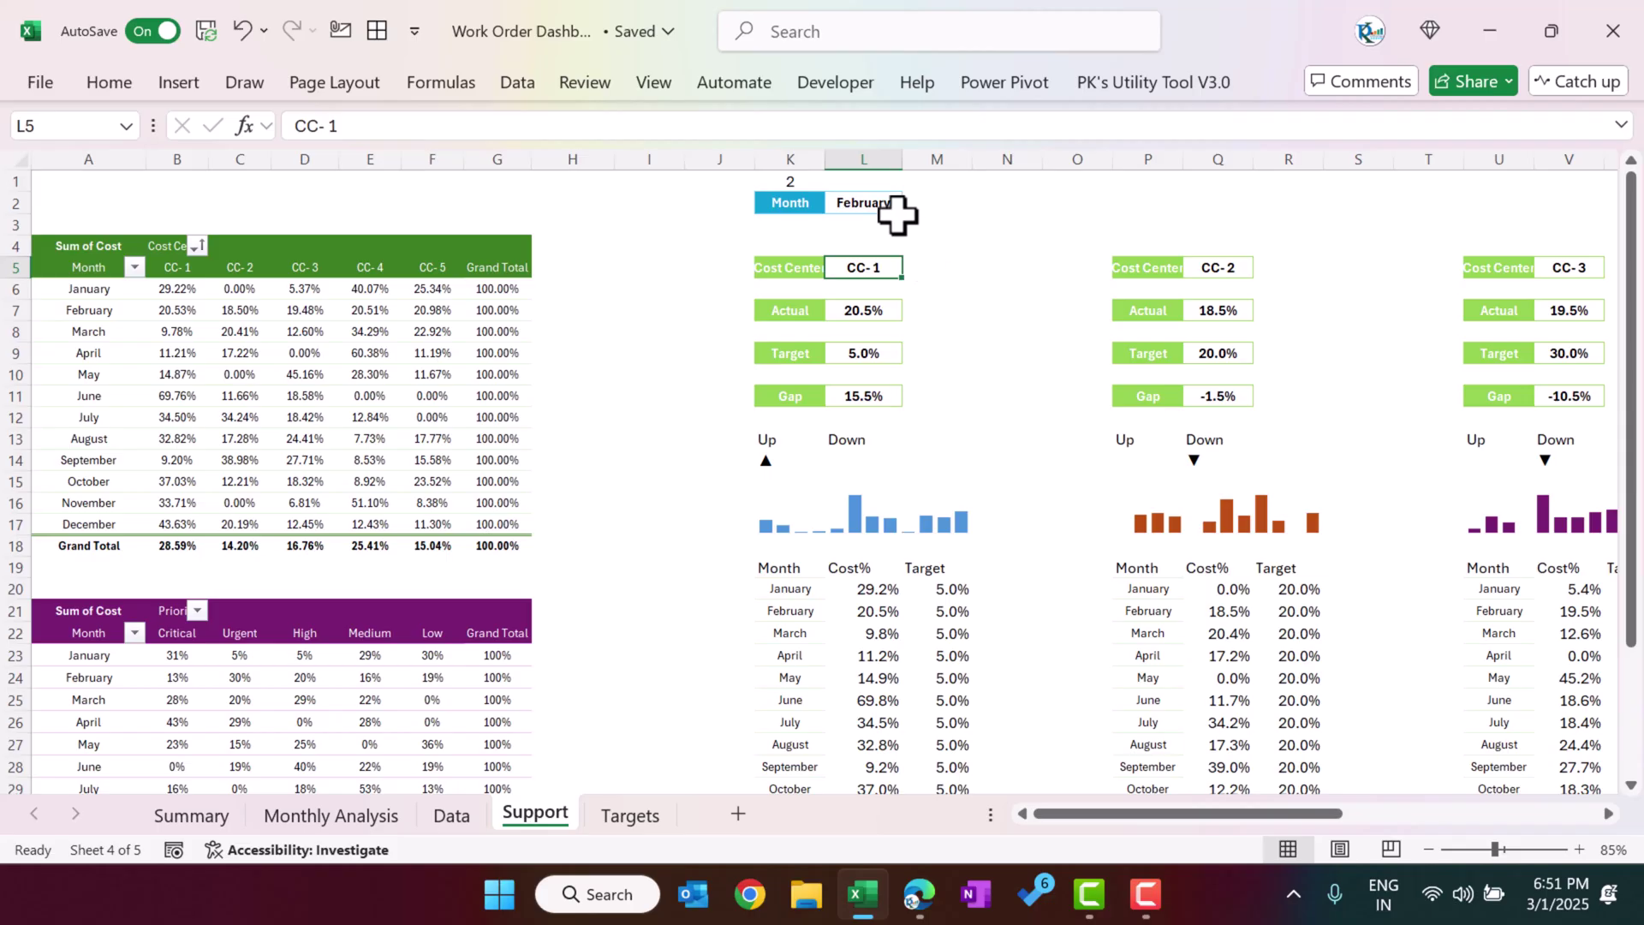
{"action": "left_click", "coordinate": [781, 310]}
{"action": "left_click", "coordinate": [863, 309]}
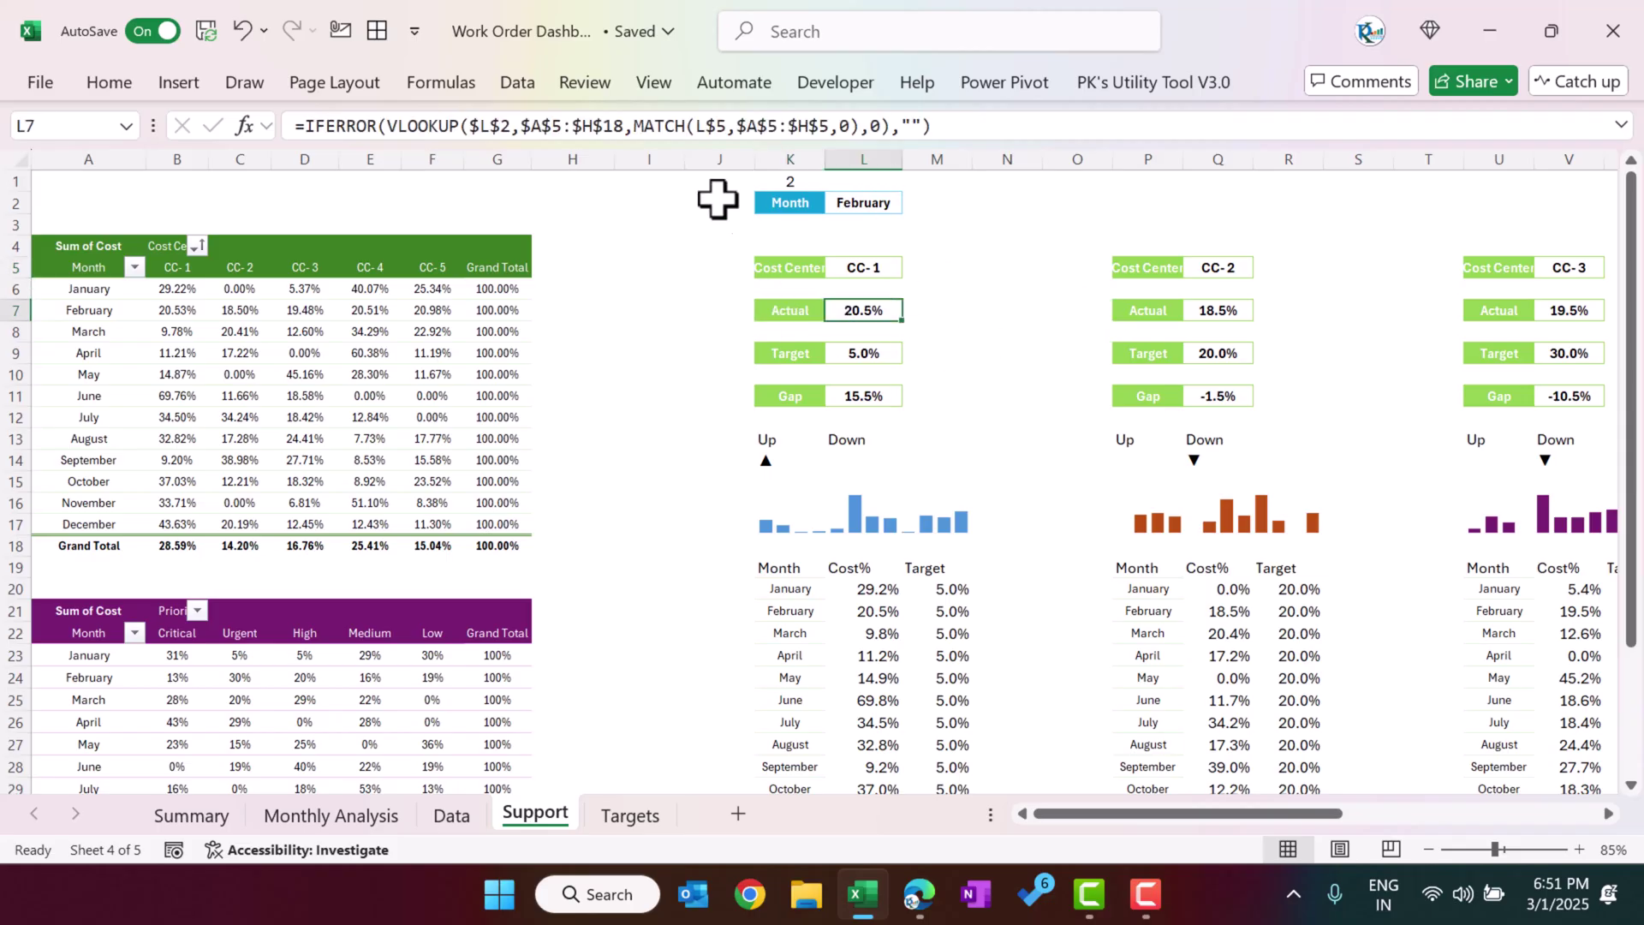
{"action": "left_click", "coordinate": [685, 125]}
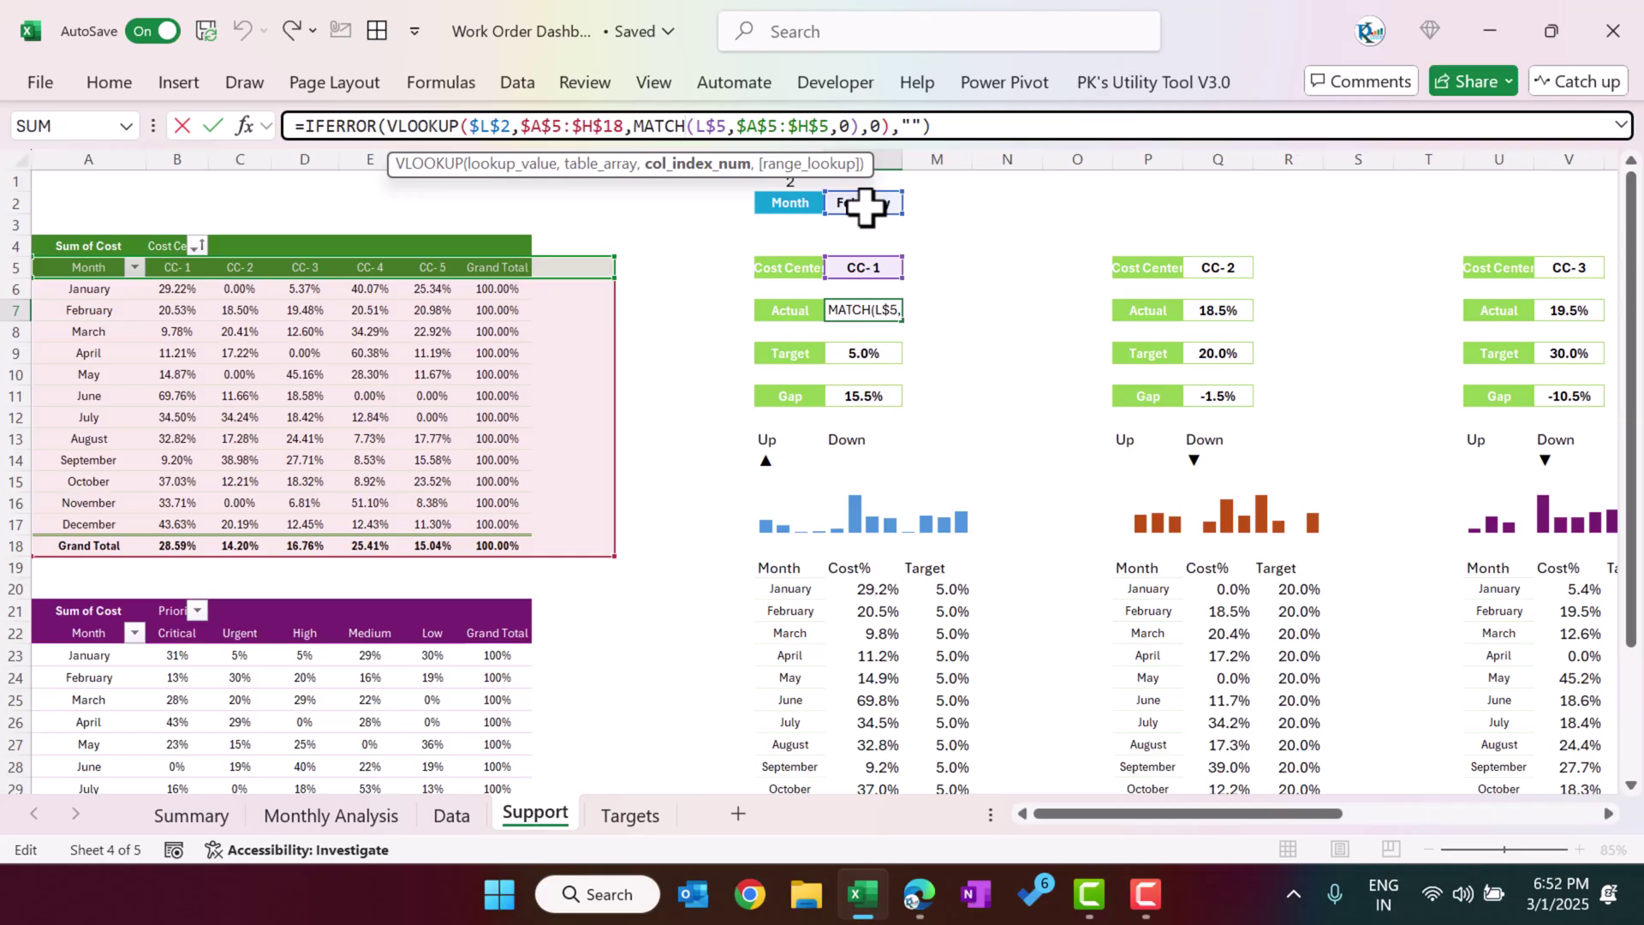
{"action": "key", "text": "Return"}
{"action": "left_click", "coordinate": [872, 310]}
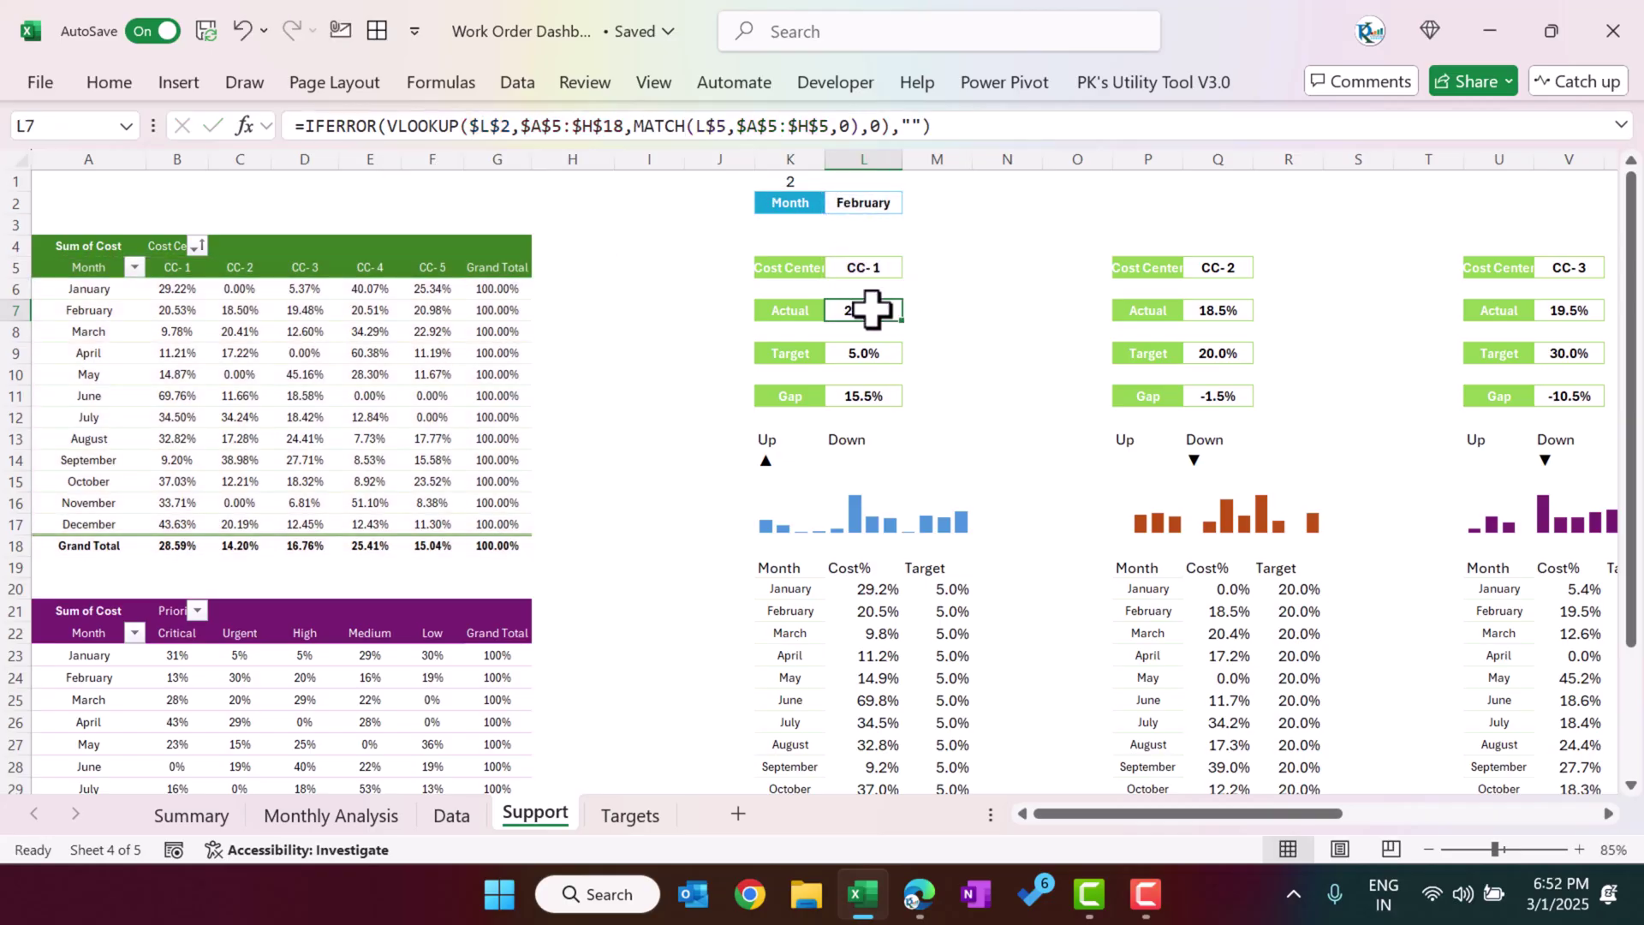
{"action": "left_click_drag", "start_coordinate": [172, 291], "coordinate": [377, 460]}
{"action": "left_click", "coordinate": [873, 351]}
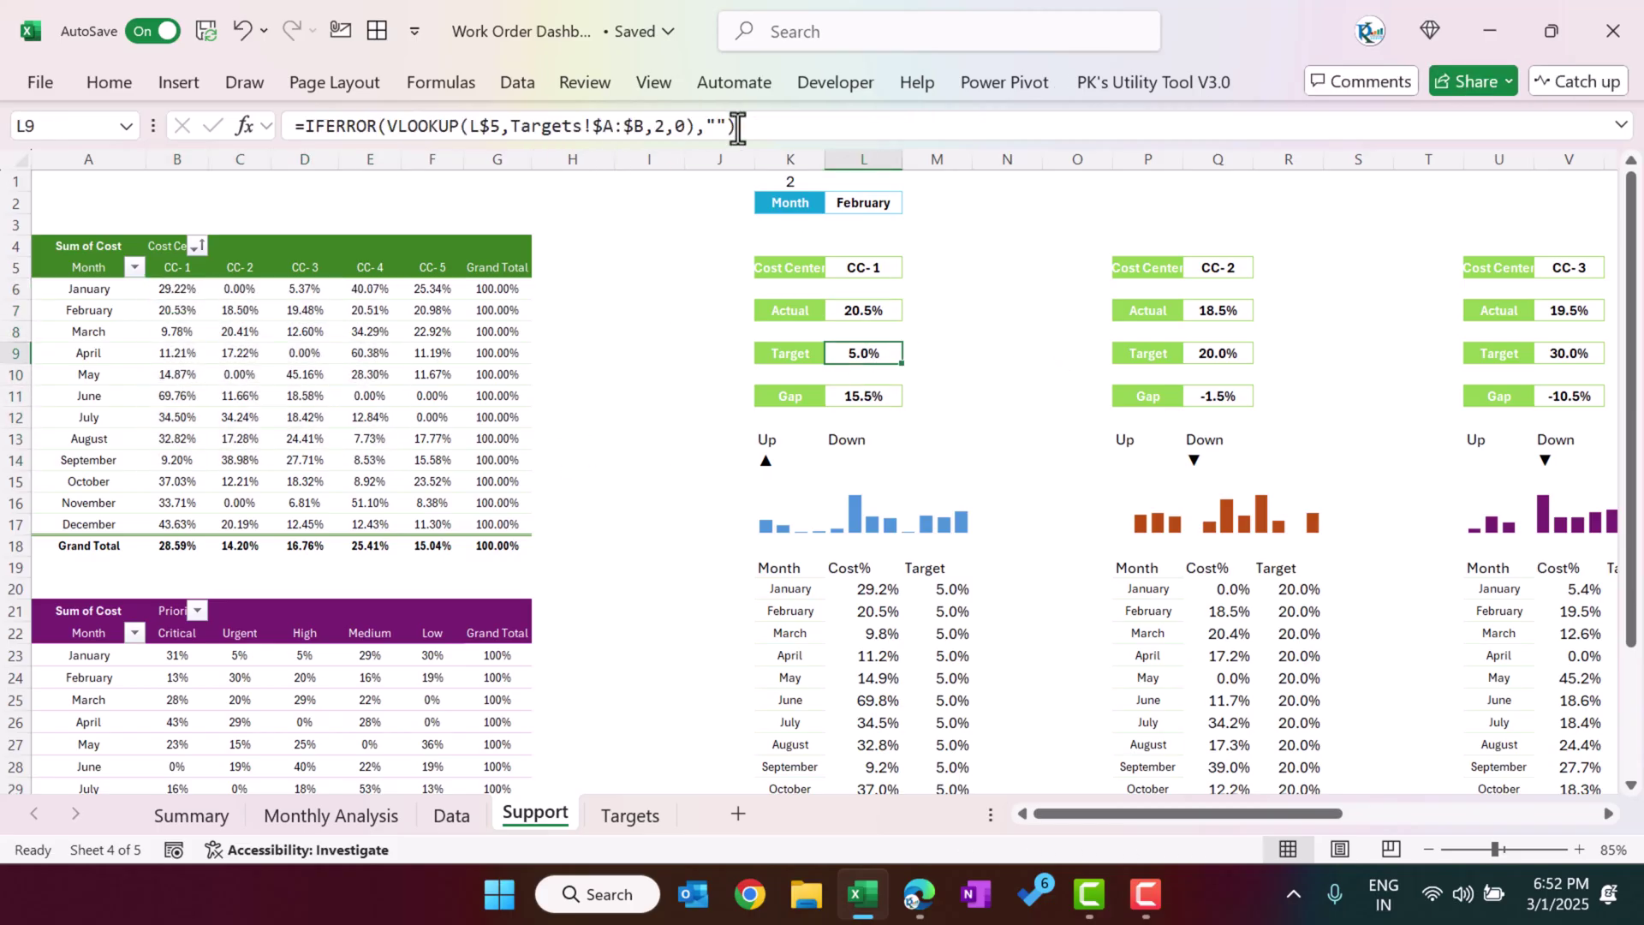
{"action": "left_click", "coordinate": [623, 818]}
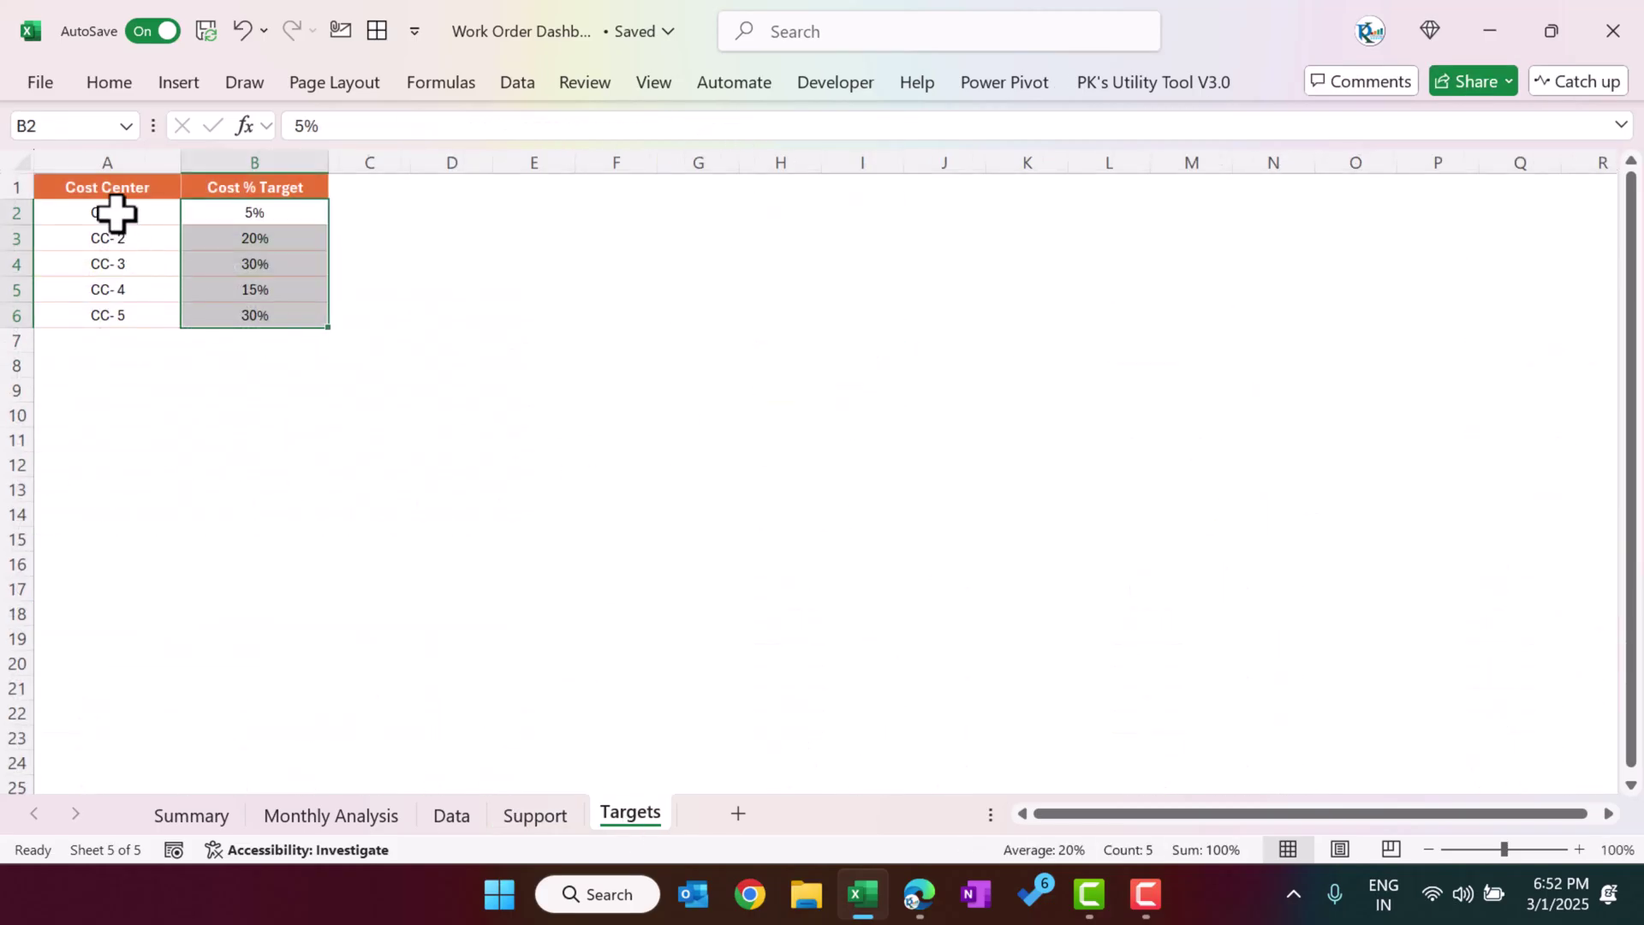
{"action": "left_click_drag", "start_coordinate": [117, 213], "coordinate": [117, 289]}
{"action": "left_click_drag", "start_coordinate": [254, 213], "coordinate": [271, 272]}
{"action": "left_click", "coordinate": [535, 815]}
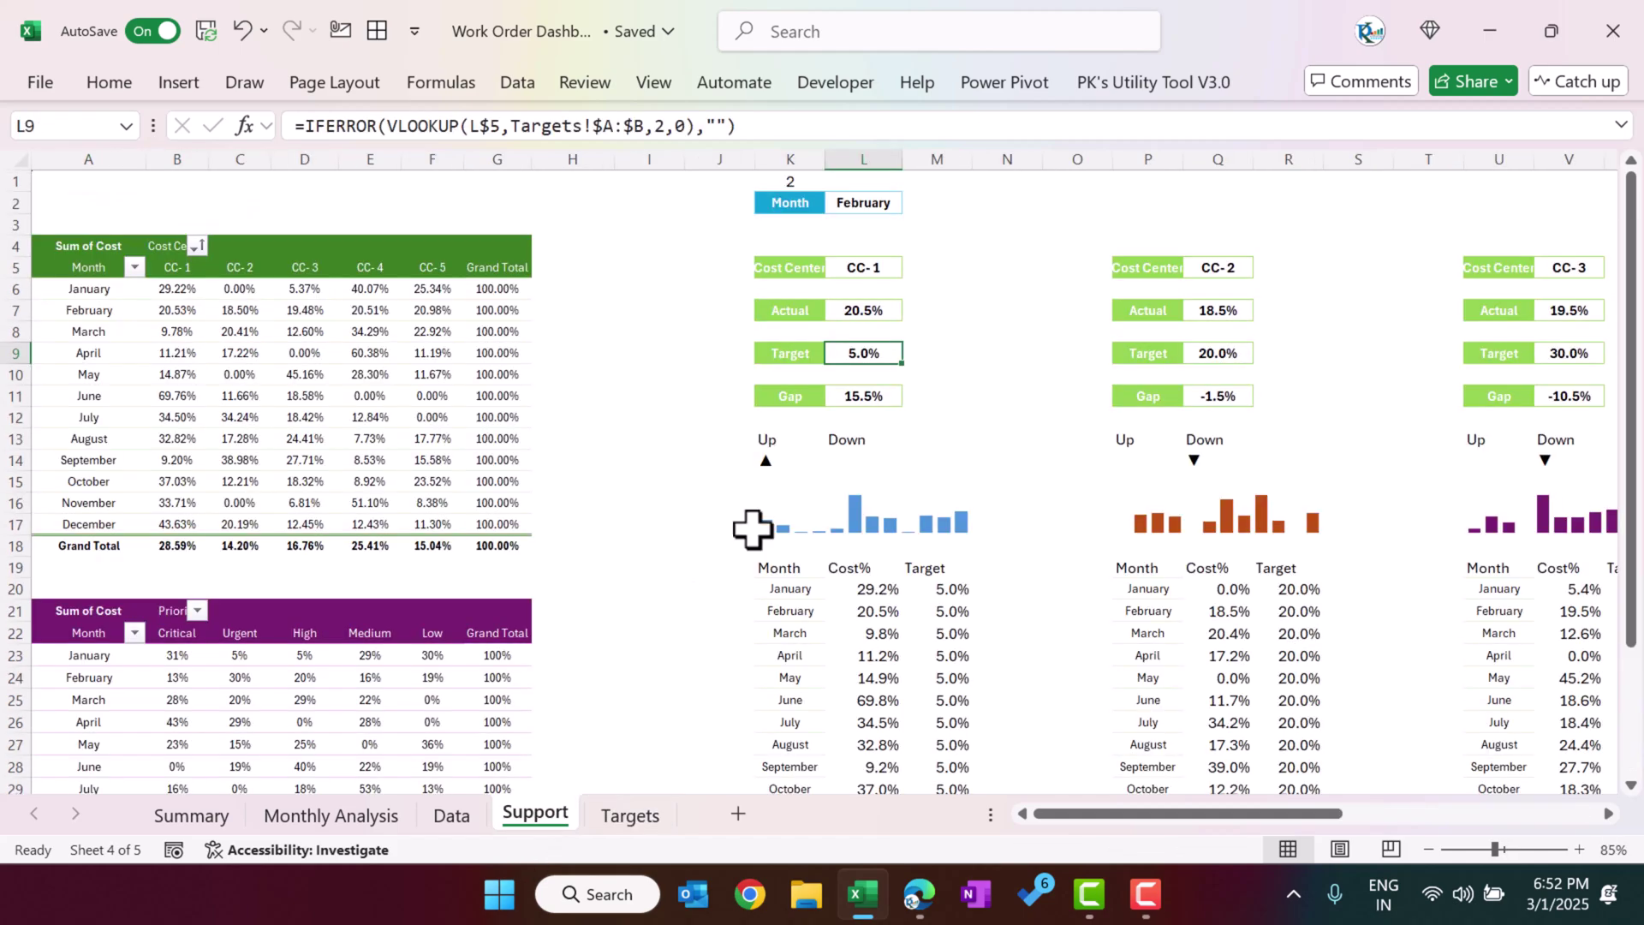
{"action": "key", "text": "Down"}
{"action": "key", "text": "Down"}
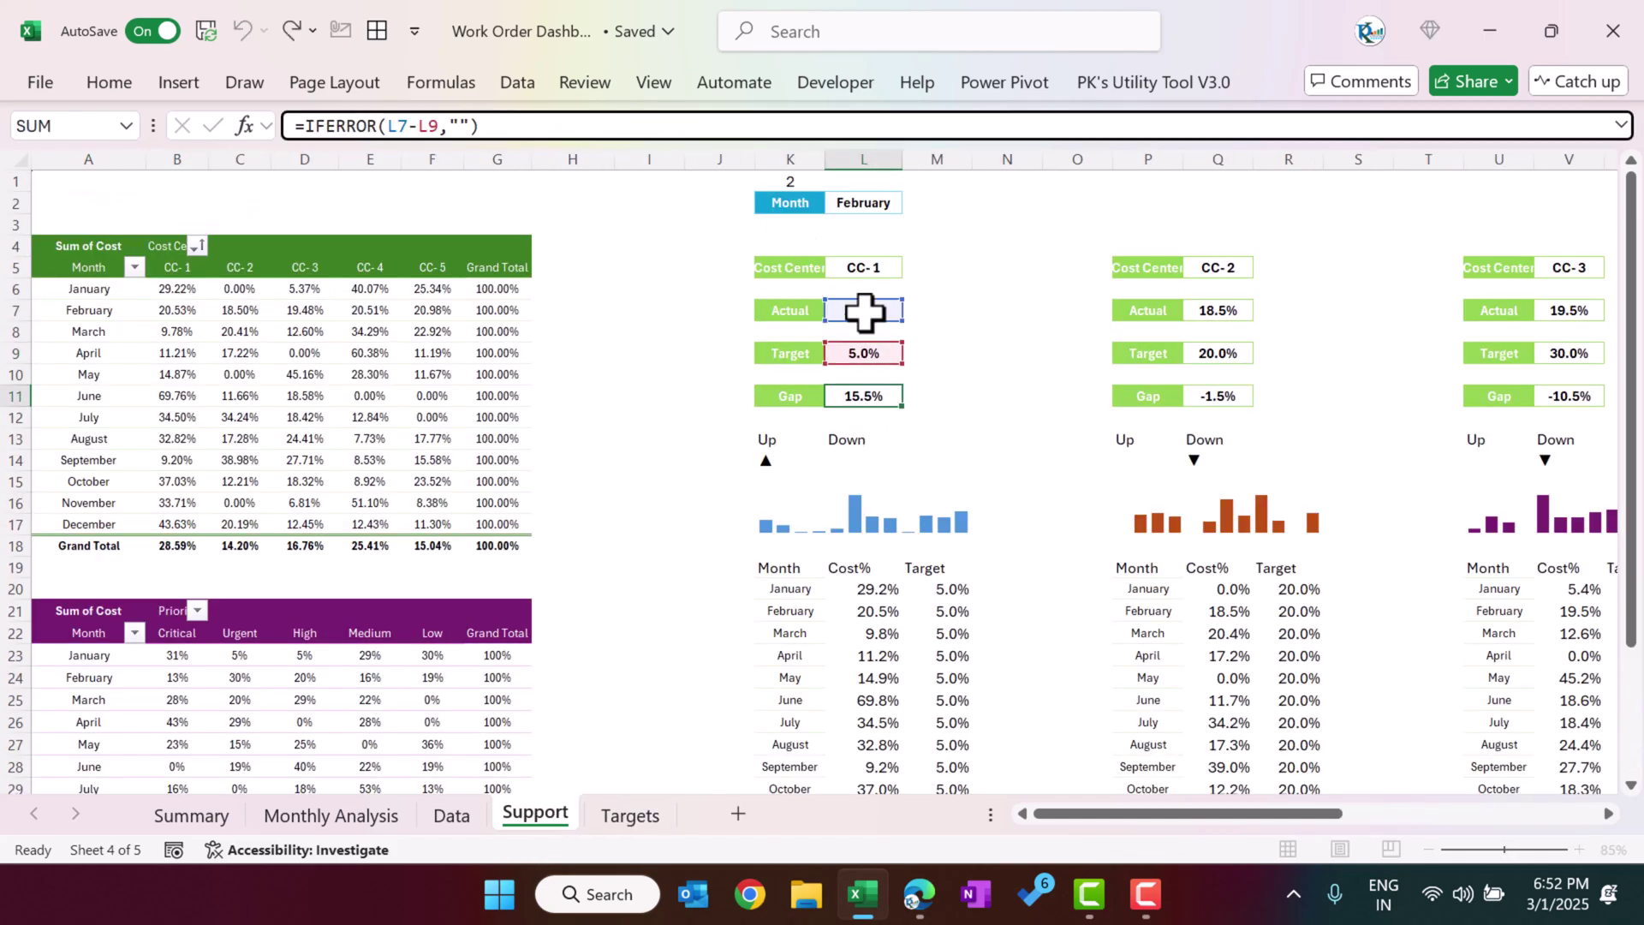
{"action": "left_click", "coordinate": [585, 122]}
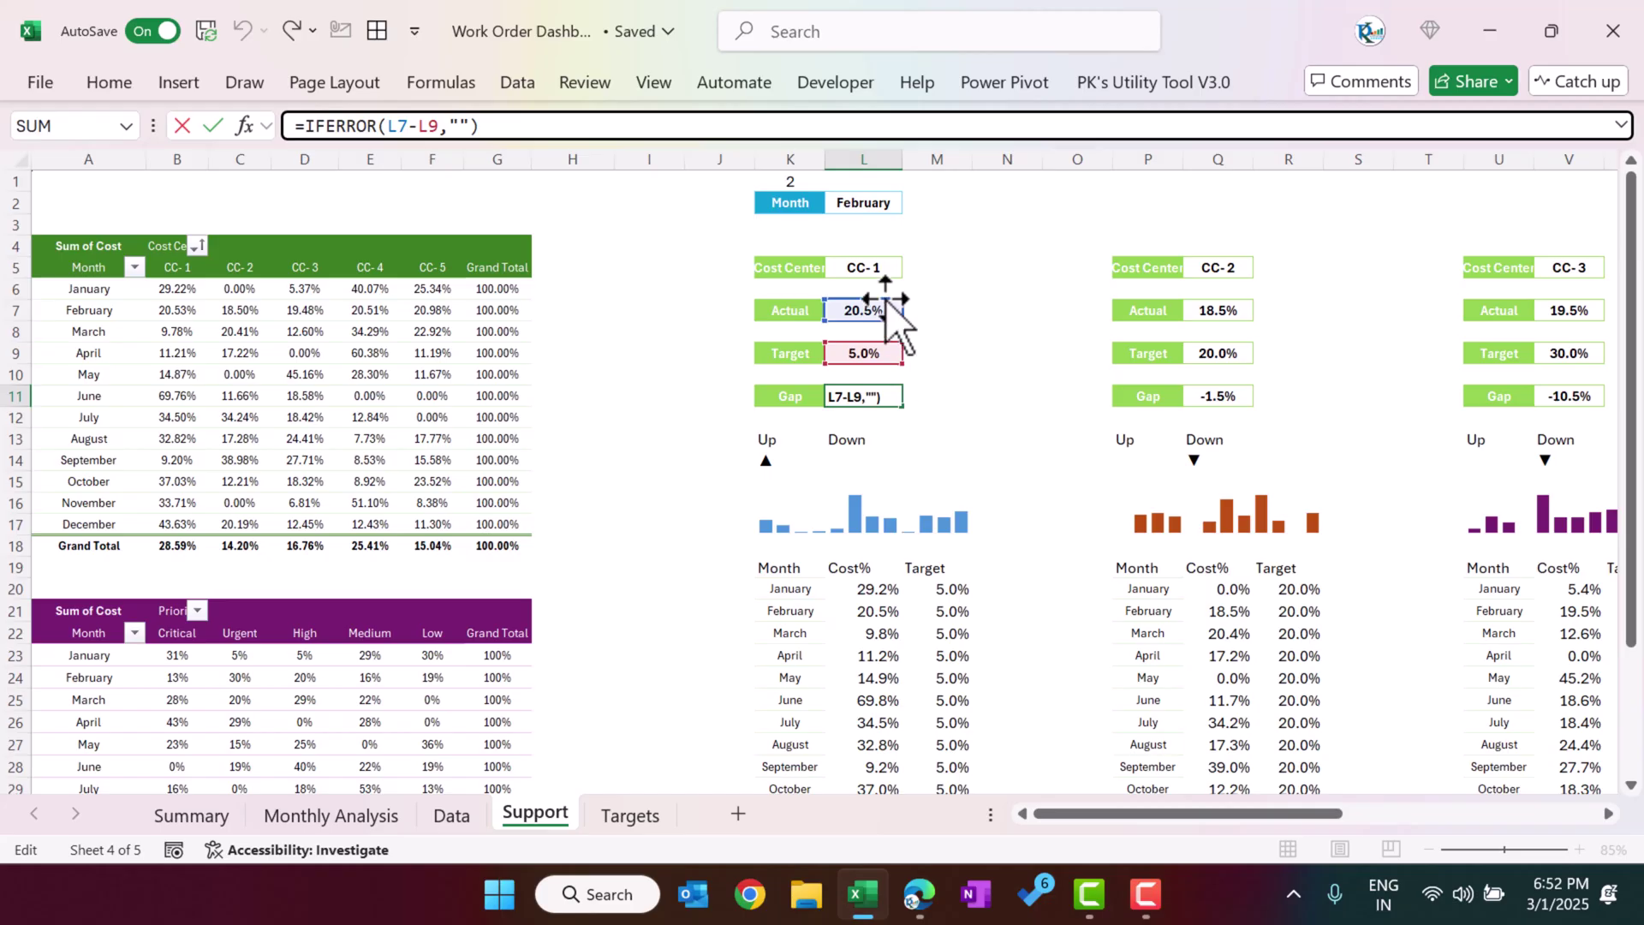
{"action": "key", "text": "Escape"}
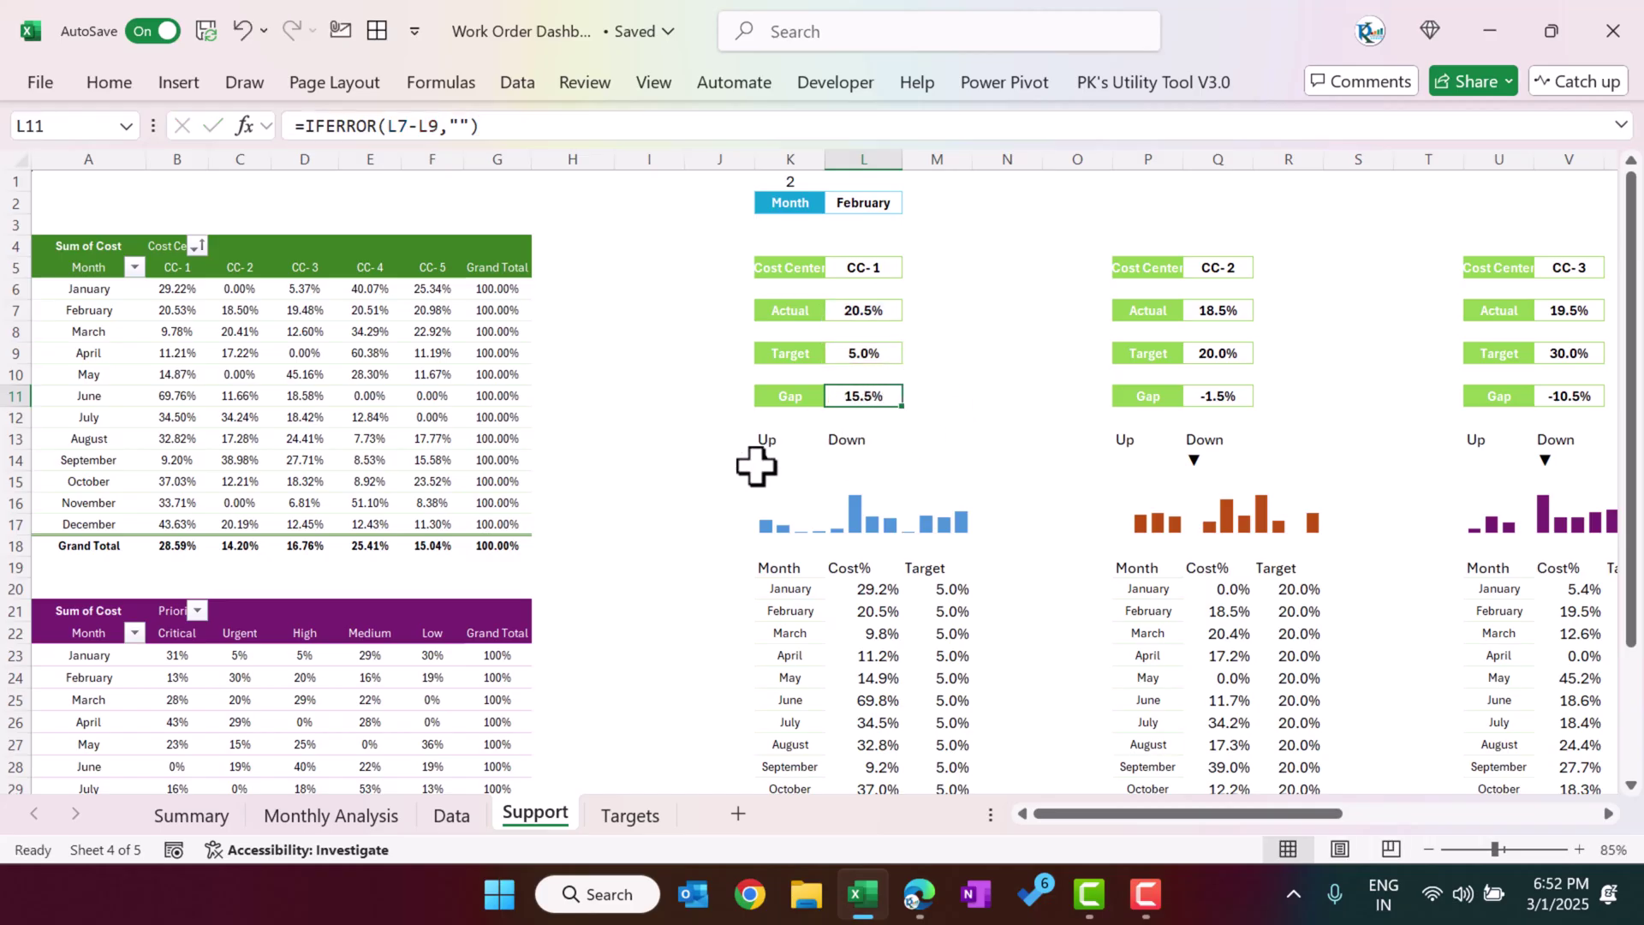
{"action": "left_click", "coordinate": [755, 467]}
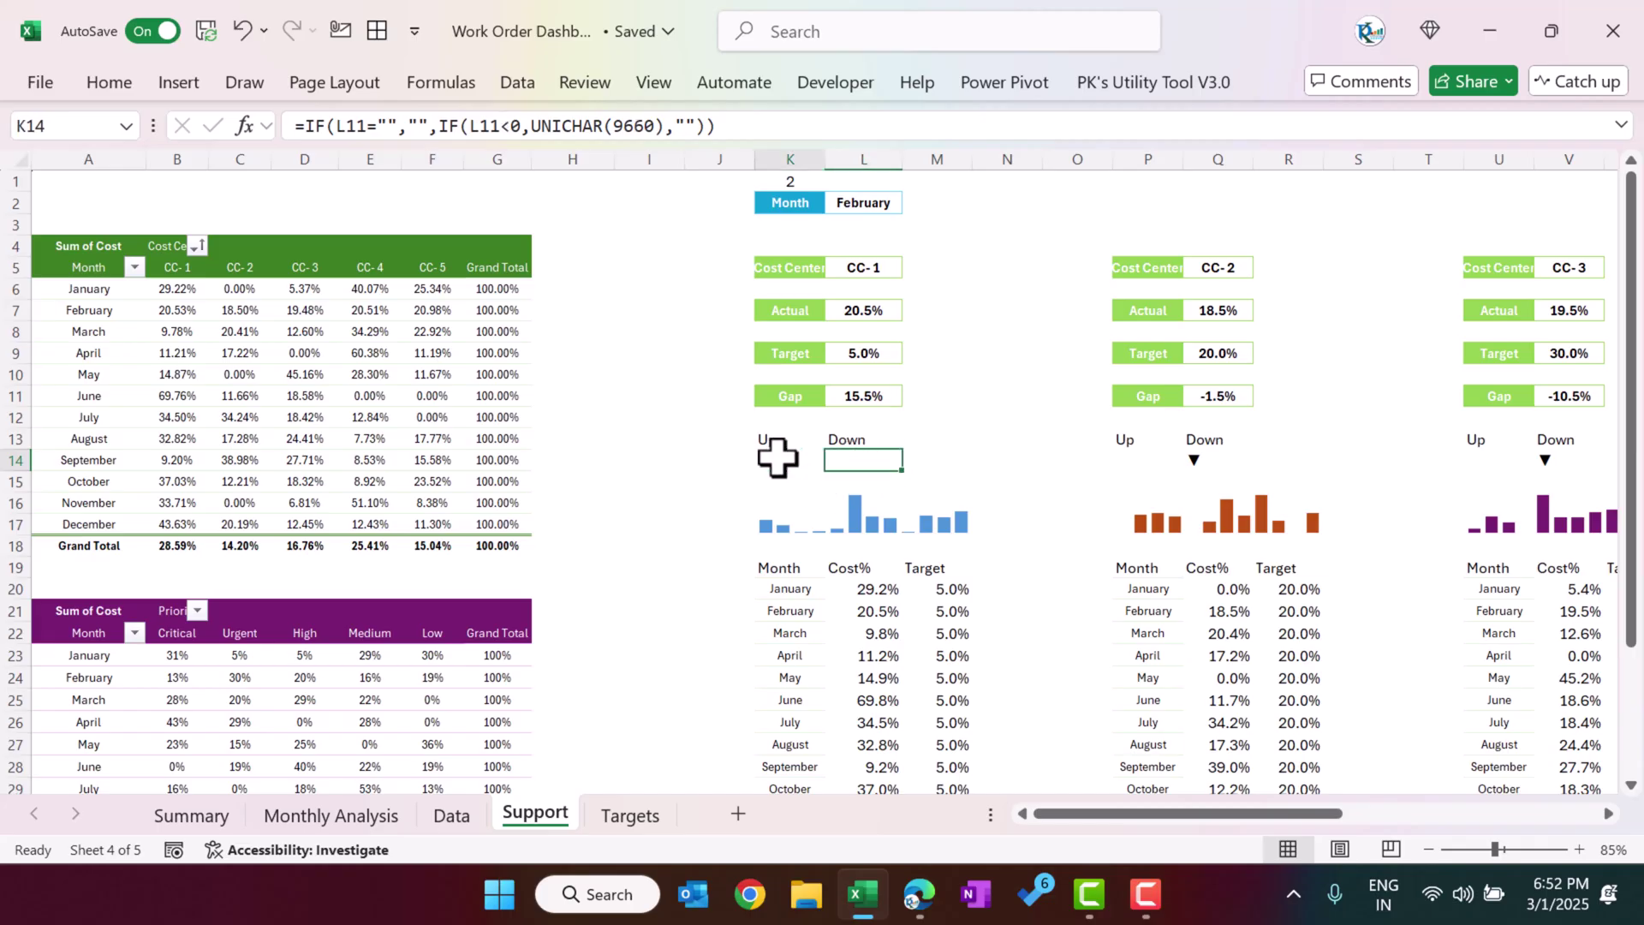
{"action": "left_click", "coordinate": [1199, 453]}
{"action": "left_click_drag", "start_coordinate": [1272, 814], "coordinate": [1338, 816]}
{"action": "left_click_drag", "start_coordinate": [852, 273], "coordinate": [851, 395]}
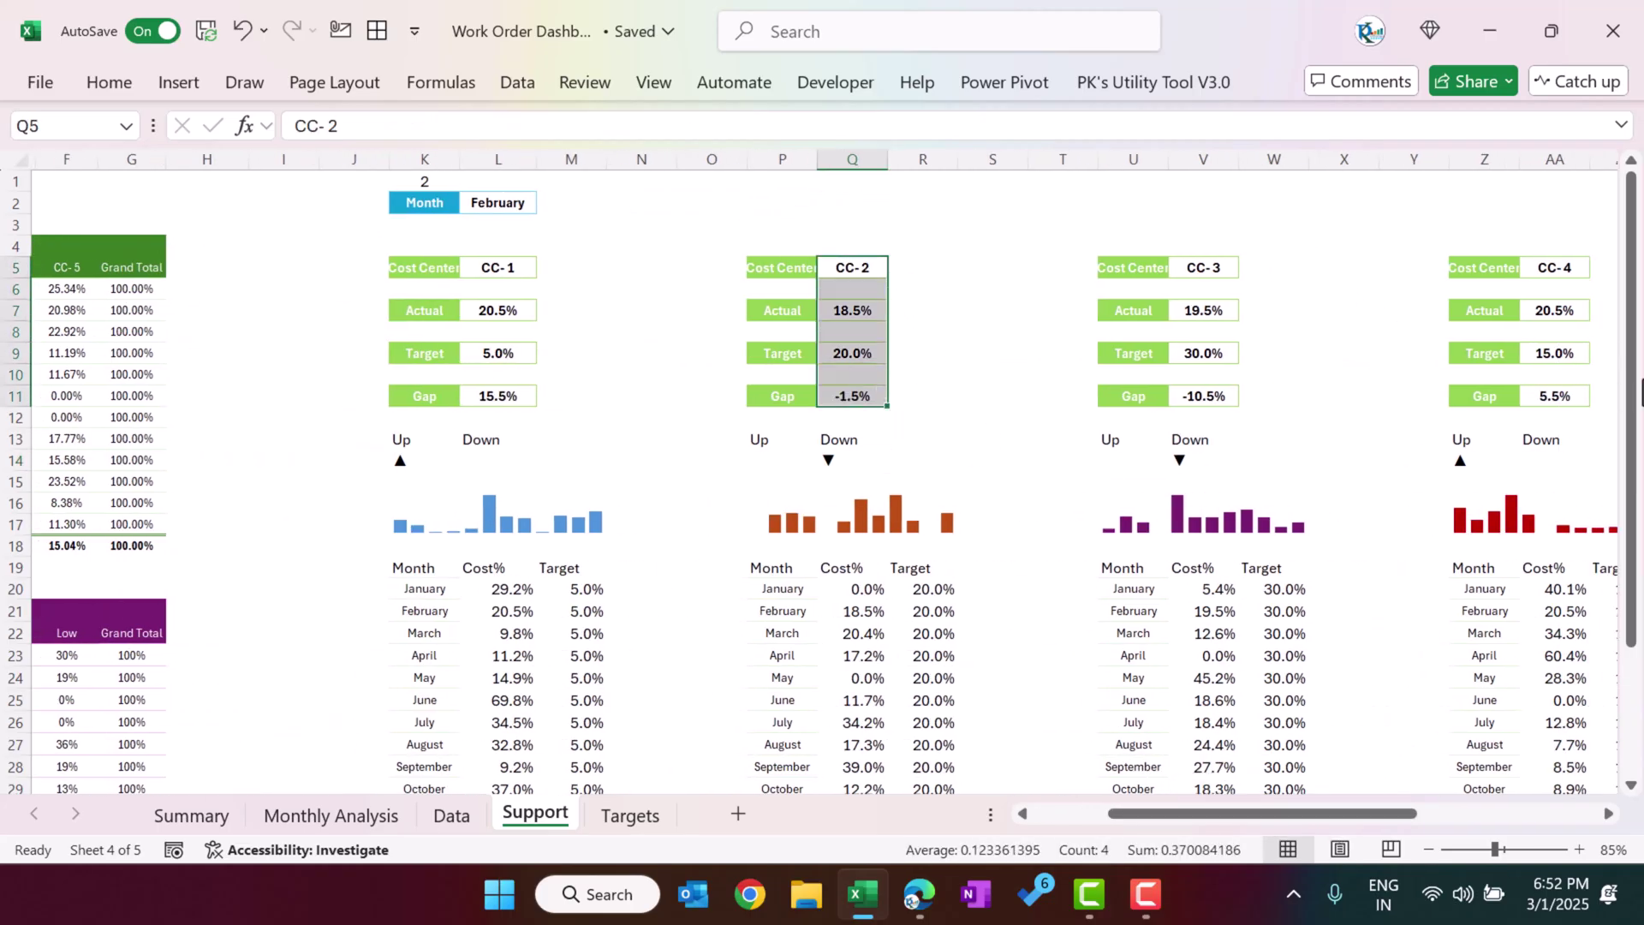
{"action": "scroll", "coordinate": [597, 496], "scroll_direction": "down", "scroll_amount": 2}
{"action": "left_click", "coordinate": [539, 392]}
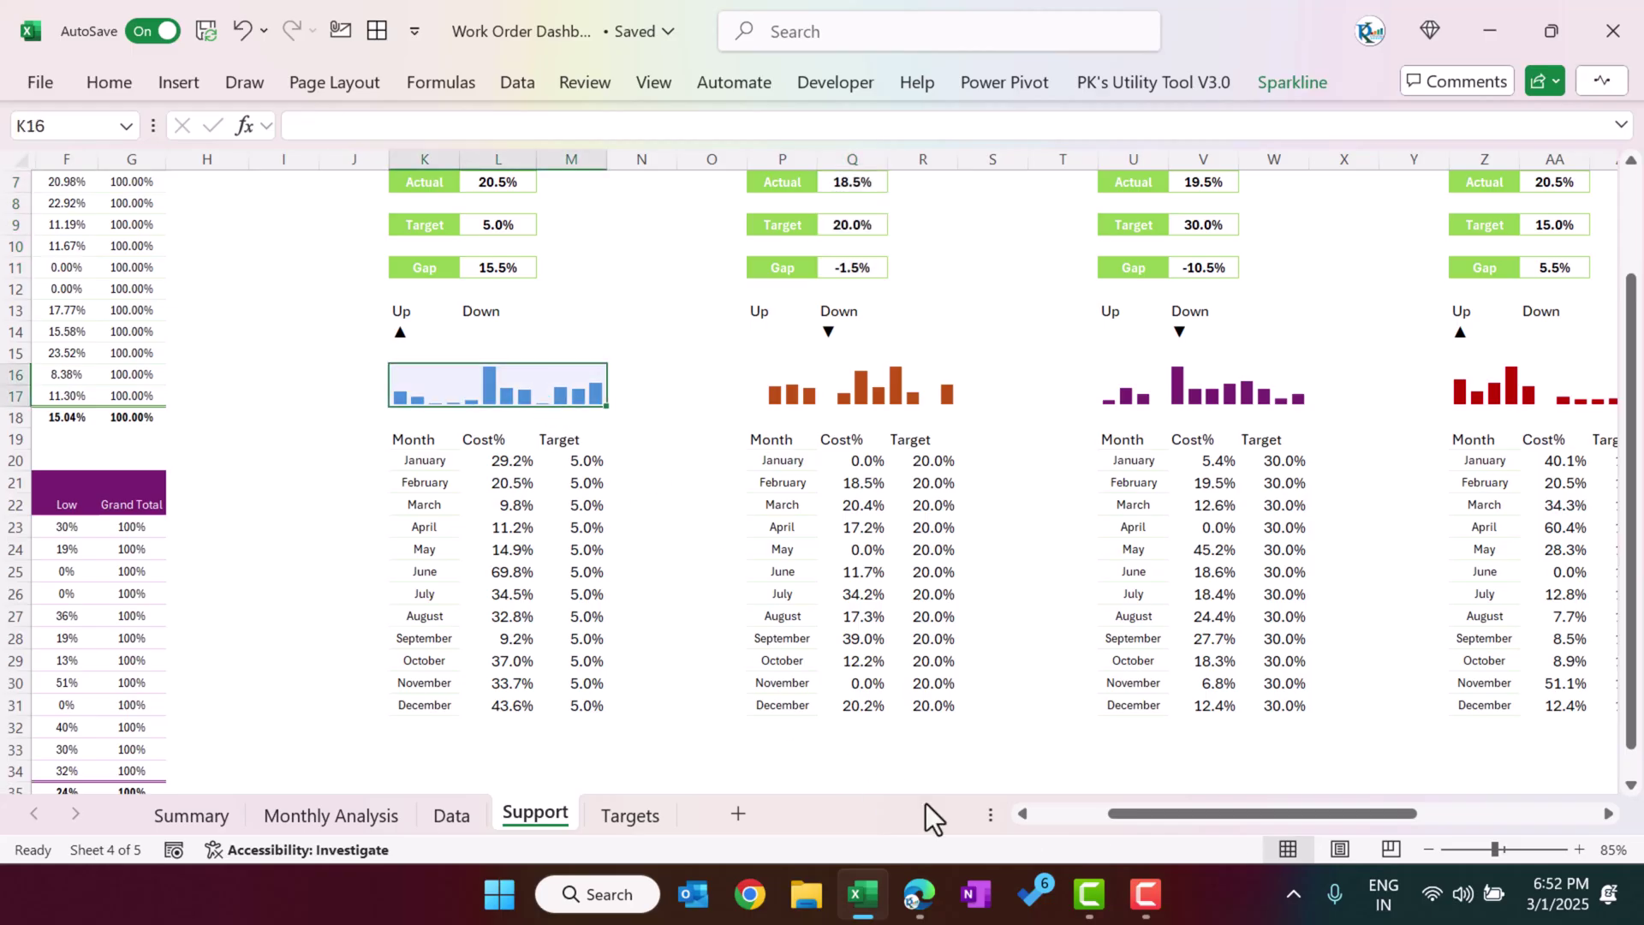
{"action": "left_click_drag", "start_coordinate": [1184, 810], "coordinate": [1077, 817]}
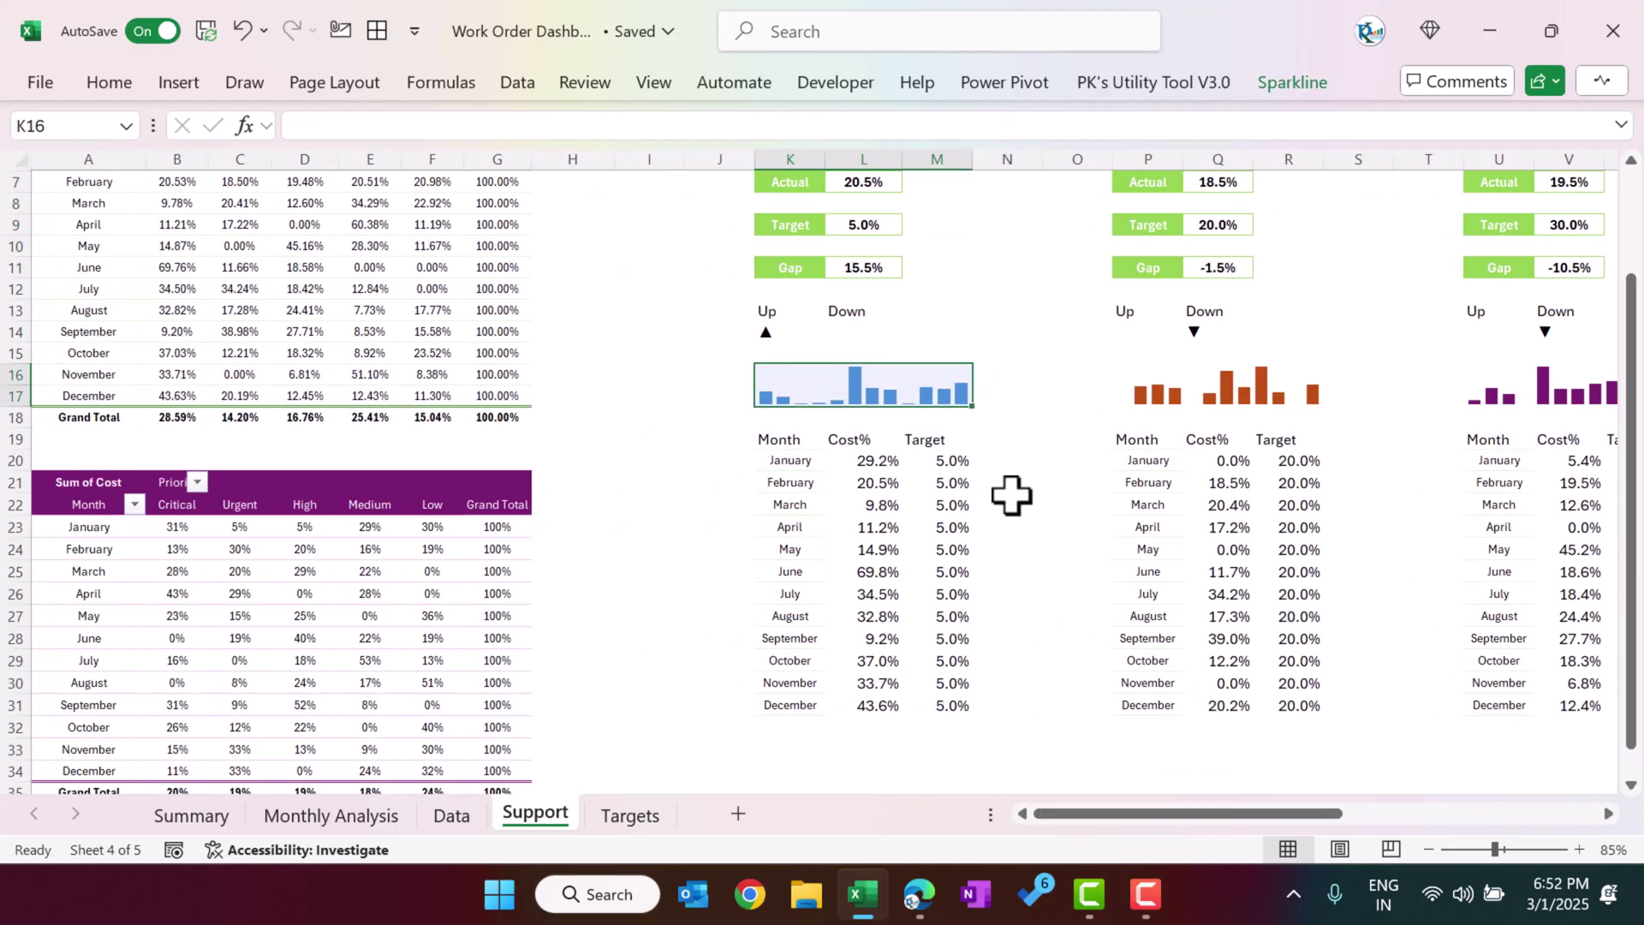
{"action": "scroll", "coordinate": [1011, 495], "scroll_direction": "up", "scroll_amount": 1}
{"action": "scroll", "coordinate": [1011, 494], "scroll_direction": "down", "scroll_amount": 1}
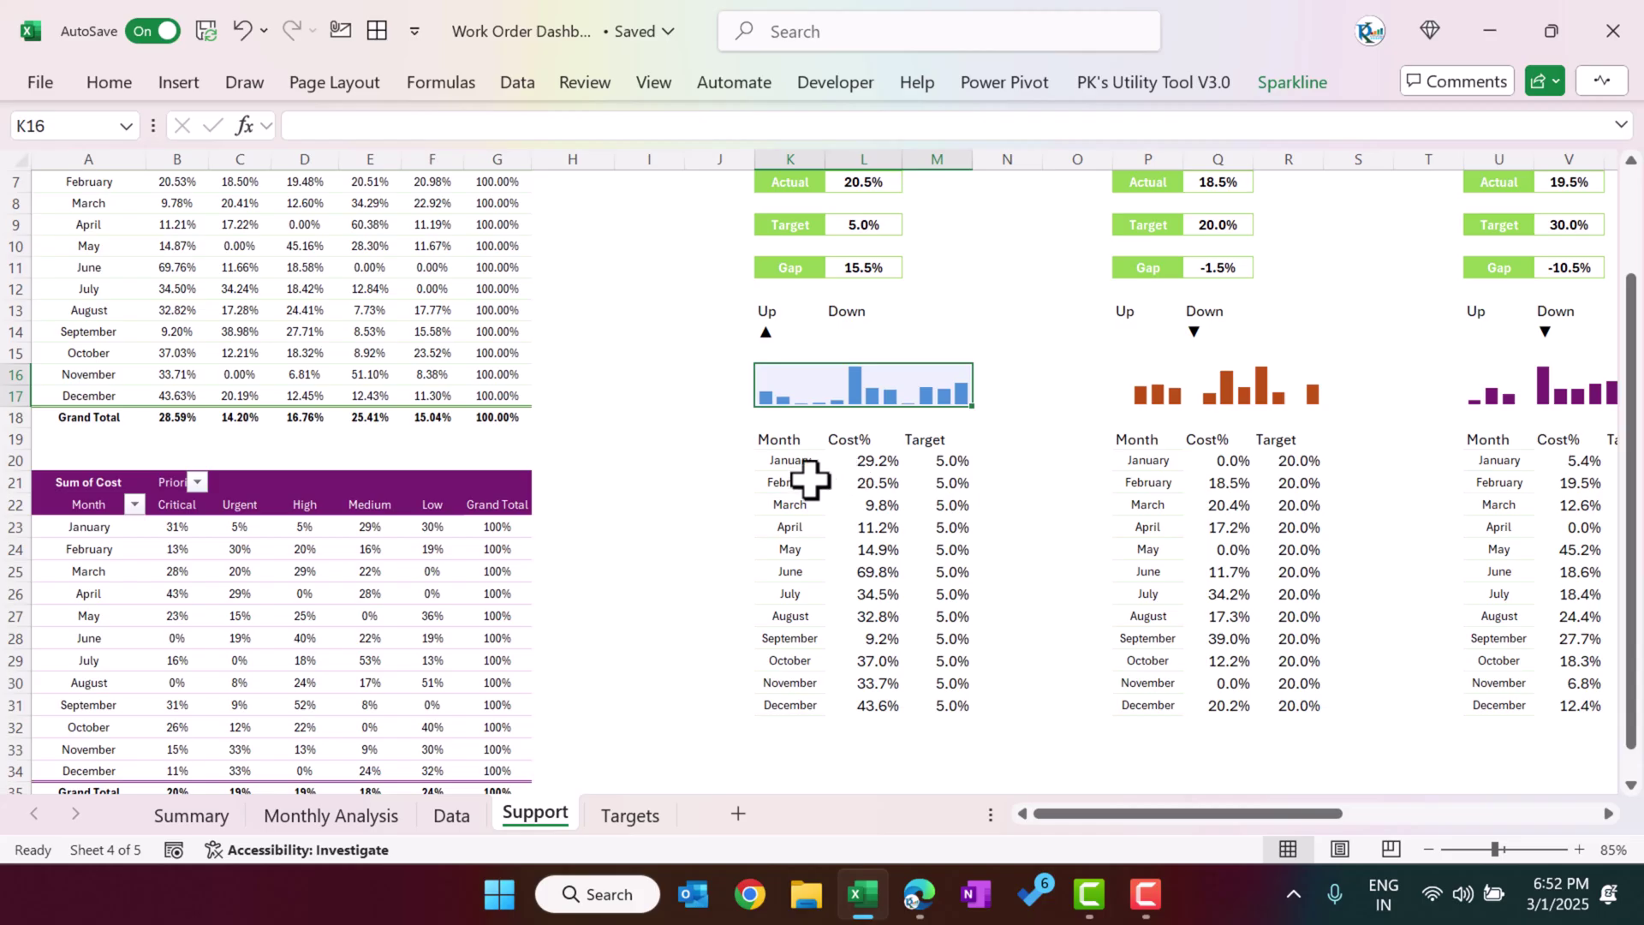
{"action": "left_click", "coordinate": [778, 440]}
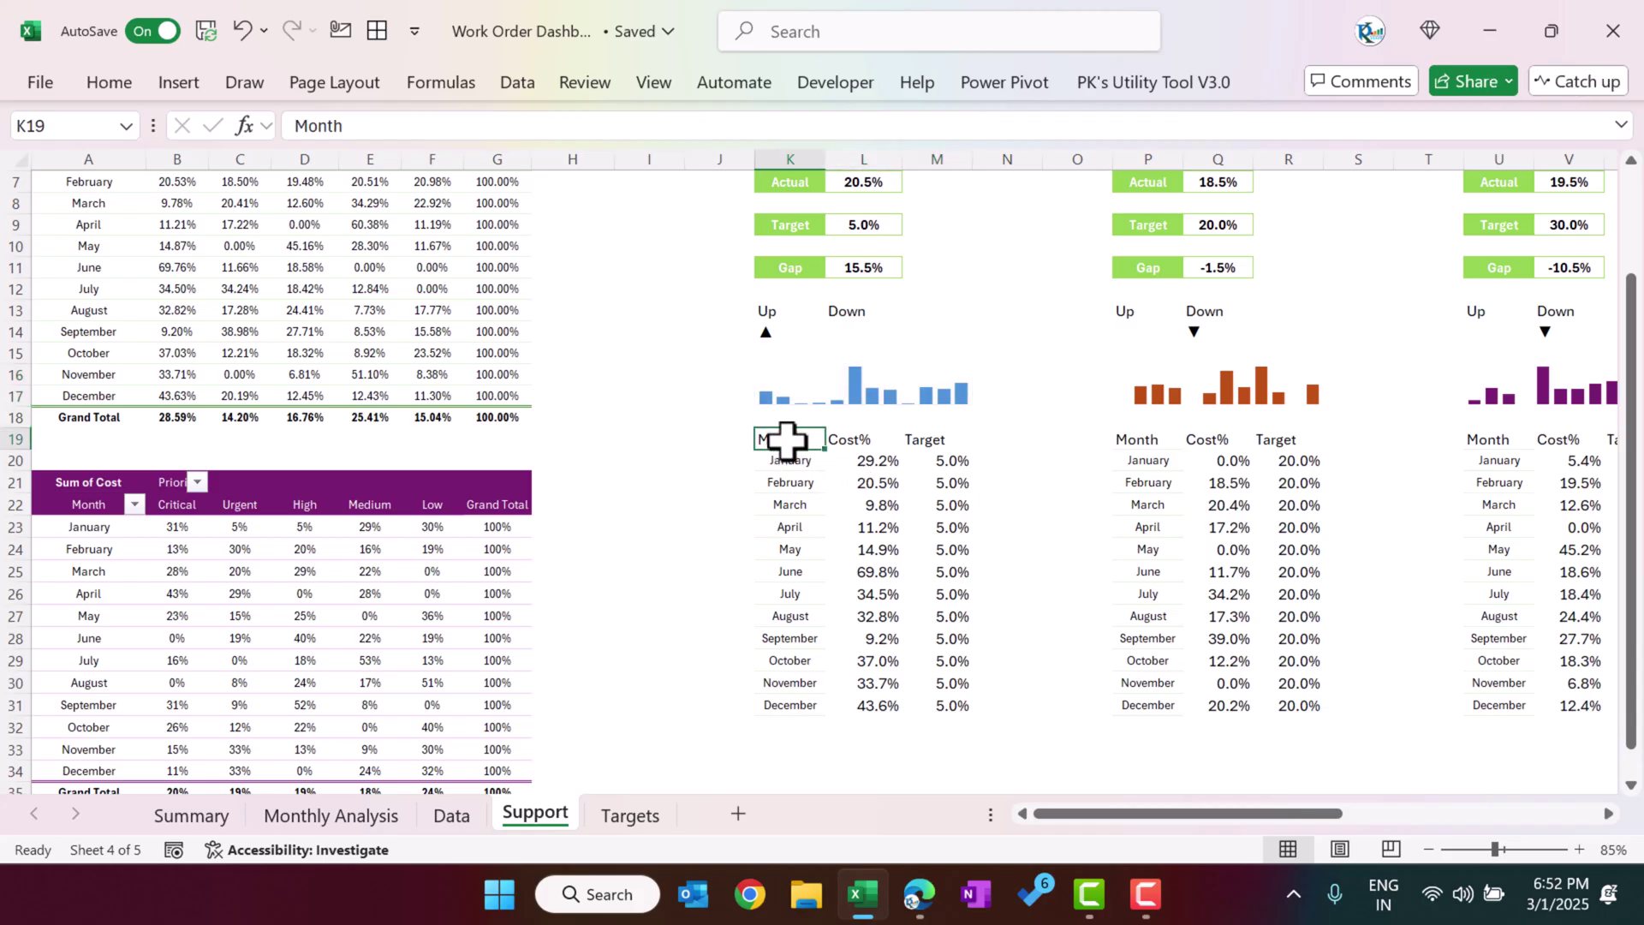
{"action": "mouse_move", "coordinate": [788, 460]}
{"action": "left_mouse_down"}
{"action": "mouse_move", "coordinate": [789, 672]}
{"action": "mouse_move", "coordinate": [792, 458]}
{"action": "left_mouse_up"}
{"action": "left_click", "coordinate": [789, 505]}
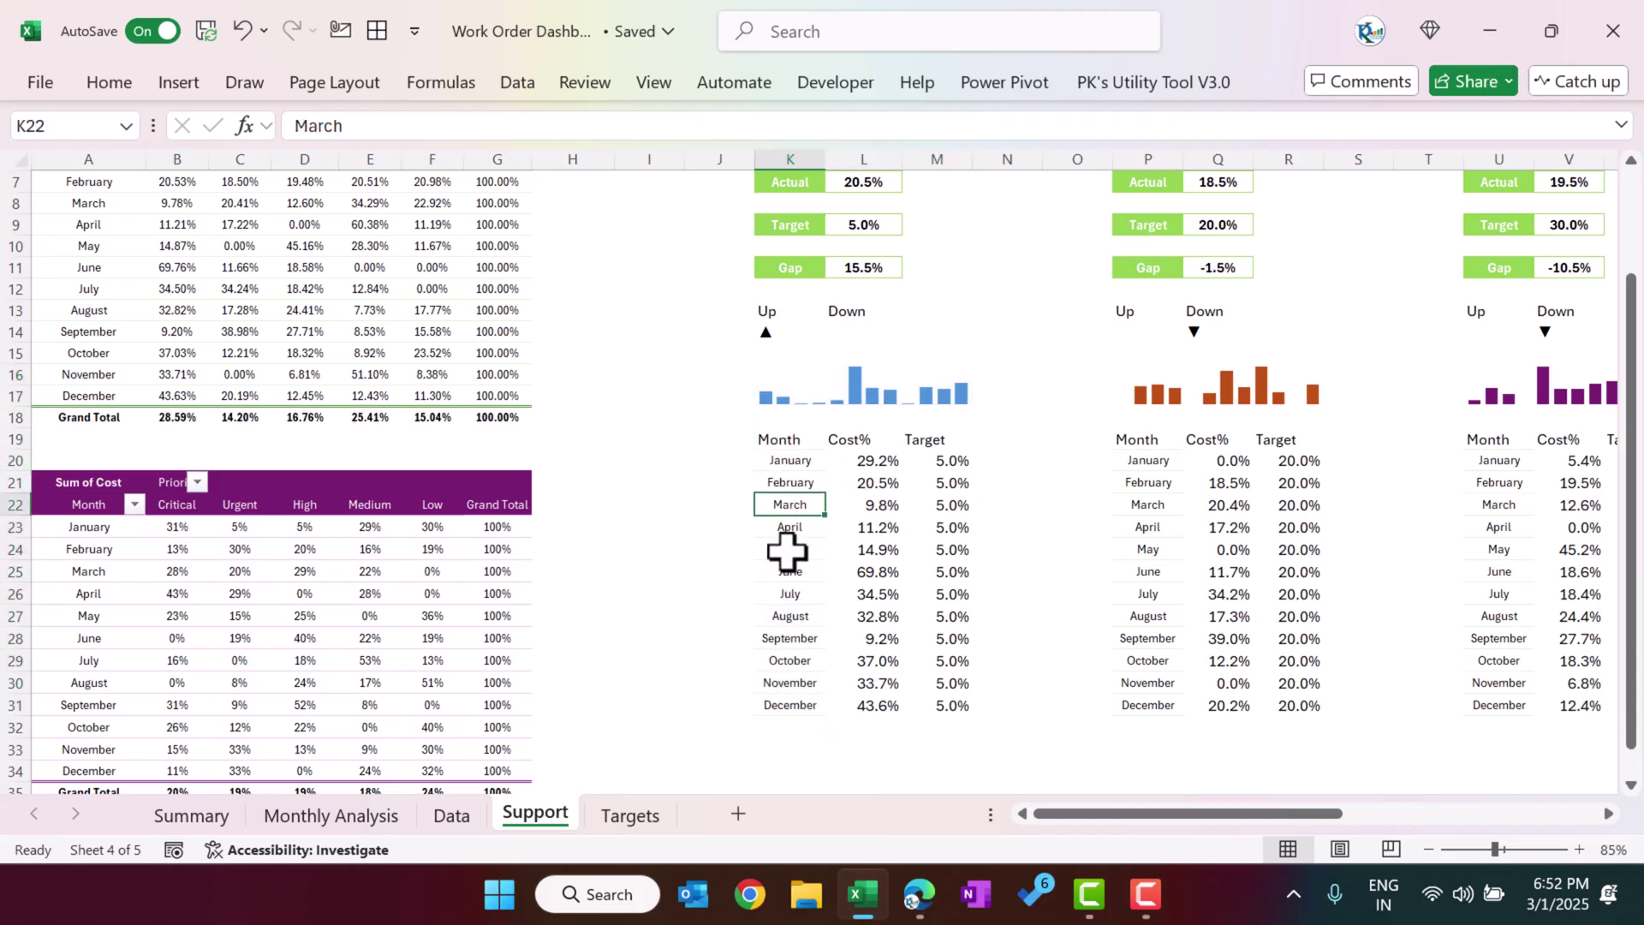
{"action": "left_click", "coordinate": [789, 548]}
{"action": "left_click", "coordinate": [790, 705]}
{"action": "left_click", "coordinate": [789, 460]}
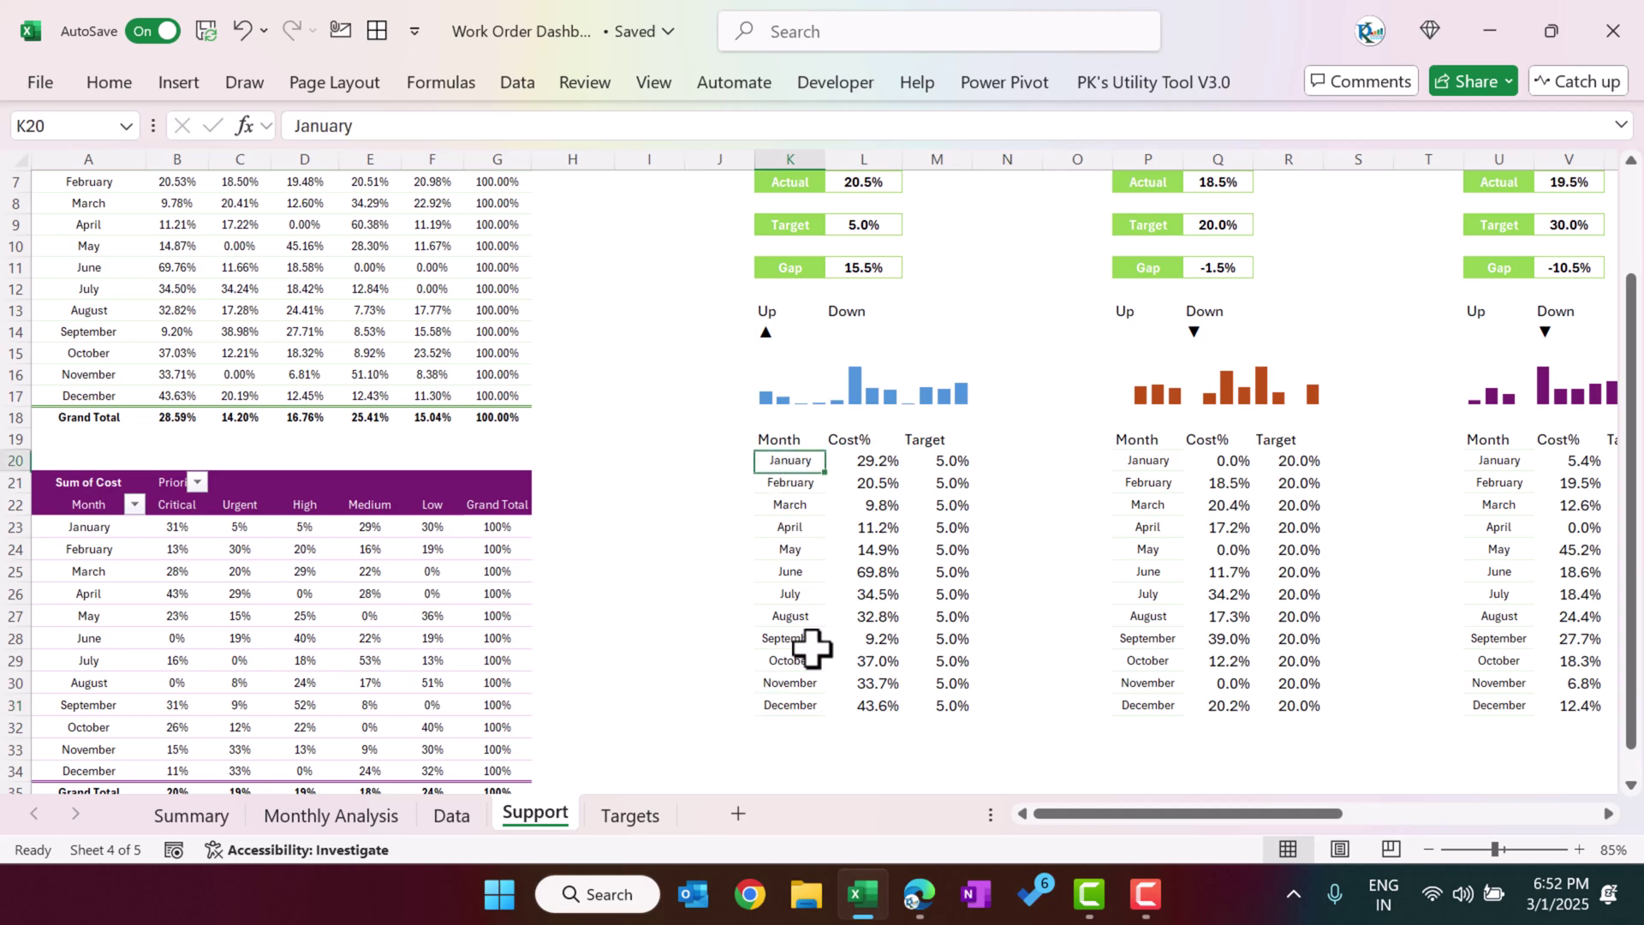
{"action": "left_click", "coordinate": [789, 705]}
{"action": "left_click", "coordinate": [878, 462]}
{"action": "scroll", "coordinate": [884, 477], "scroll_direction": "up", "scroll_amount": 2}
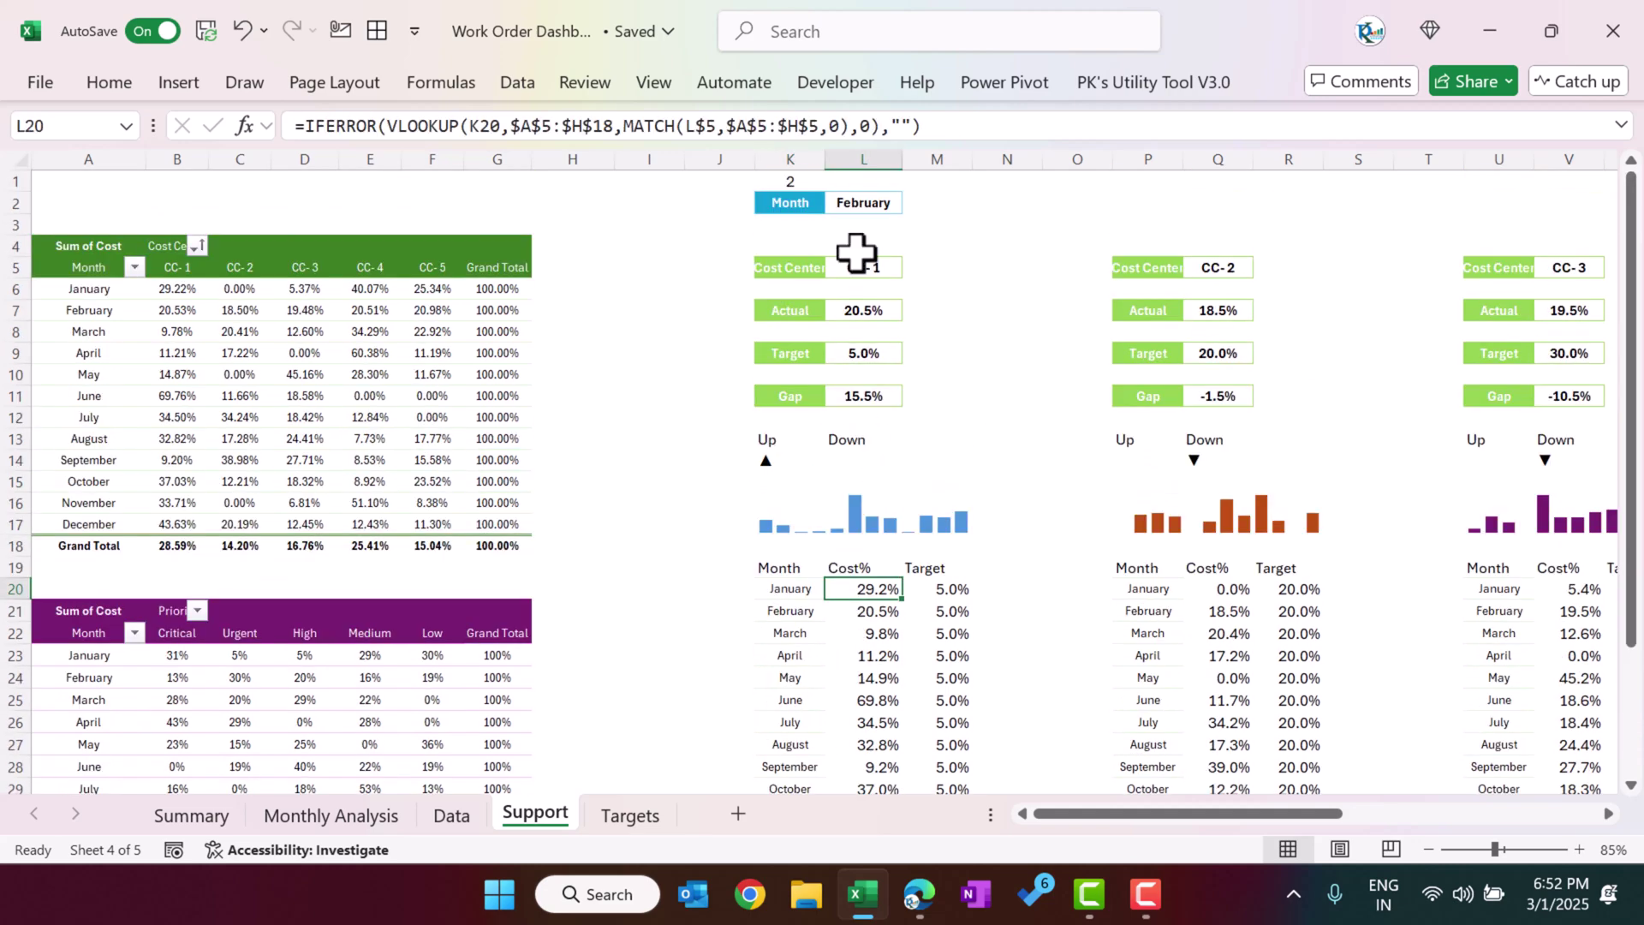
{"action": "left_click", "coordinate": [962, 127]}
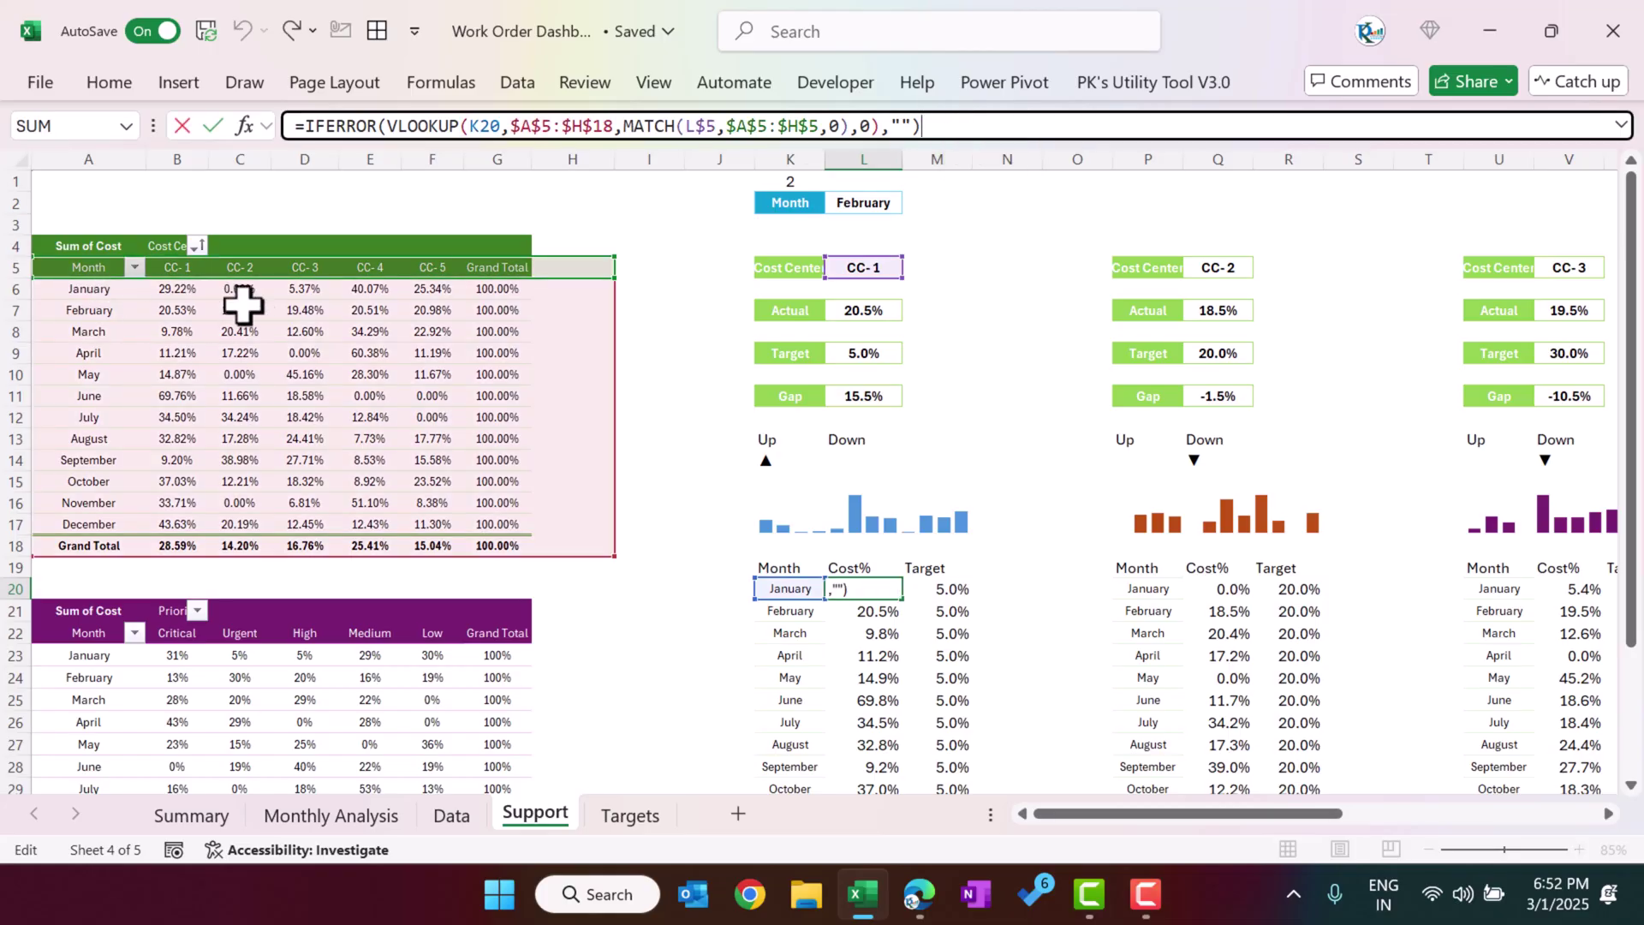
{"action": "key", "text": "Escape"}
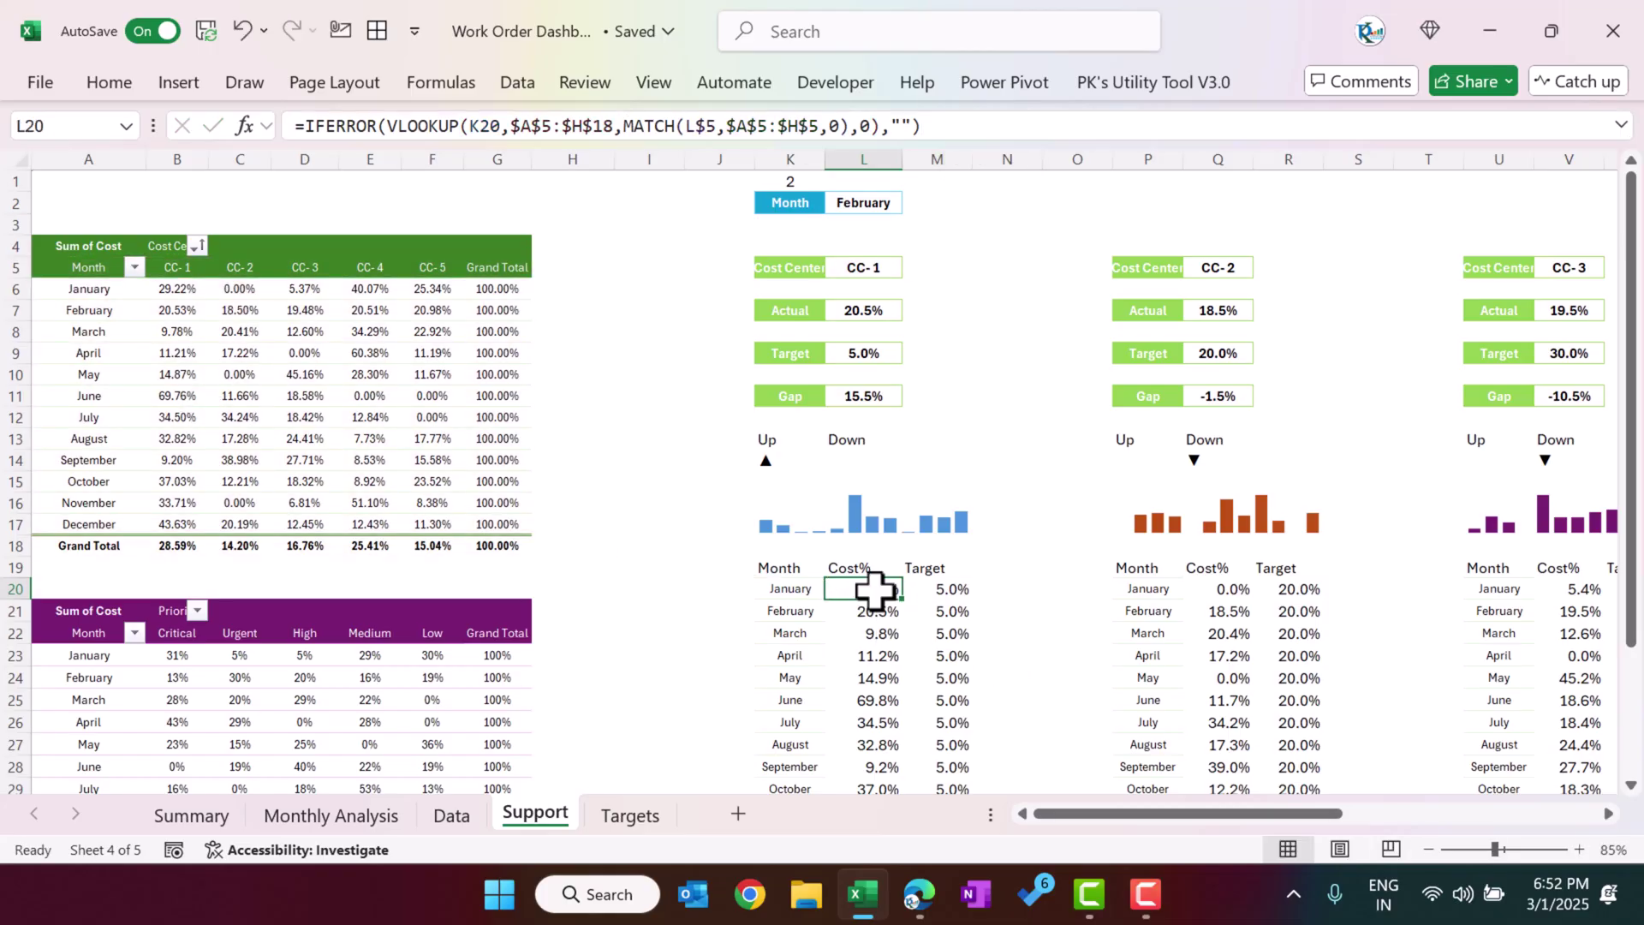
{"action": "left_click_drag", "start_coordinate": [873, 589], "coordinate": [873, 771]}
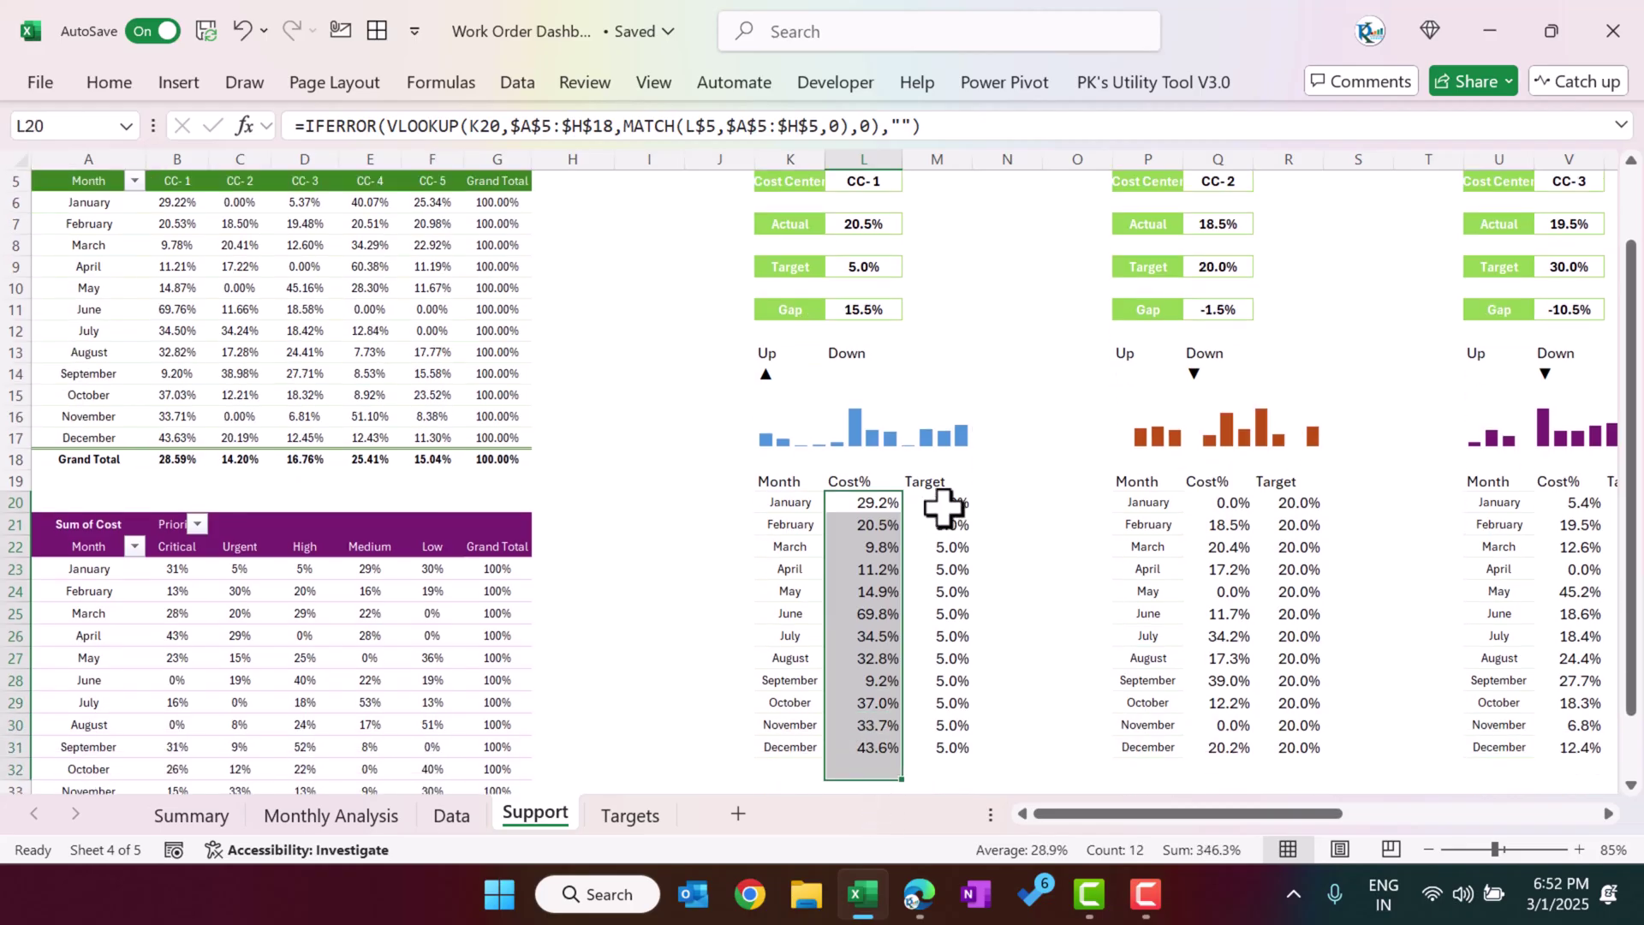
{"action": "left_click", "coordinate": [941, 507]}
{"action": "scroll", "coordinate": [993, 531], "scroll_direction": "up", "scroll_amount": 2}
{"action": "left_click", "coordinate": [529, 125]}
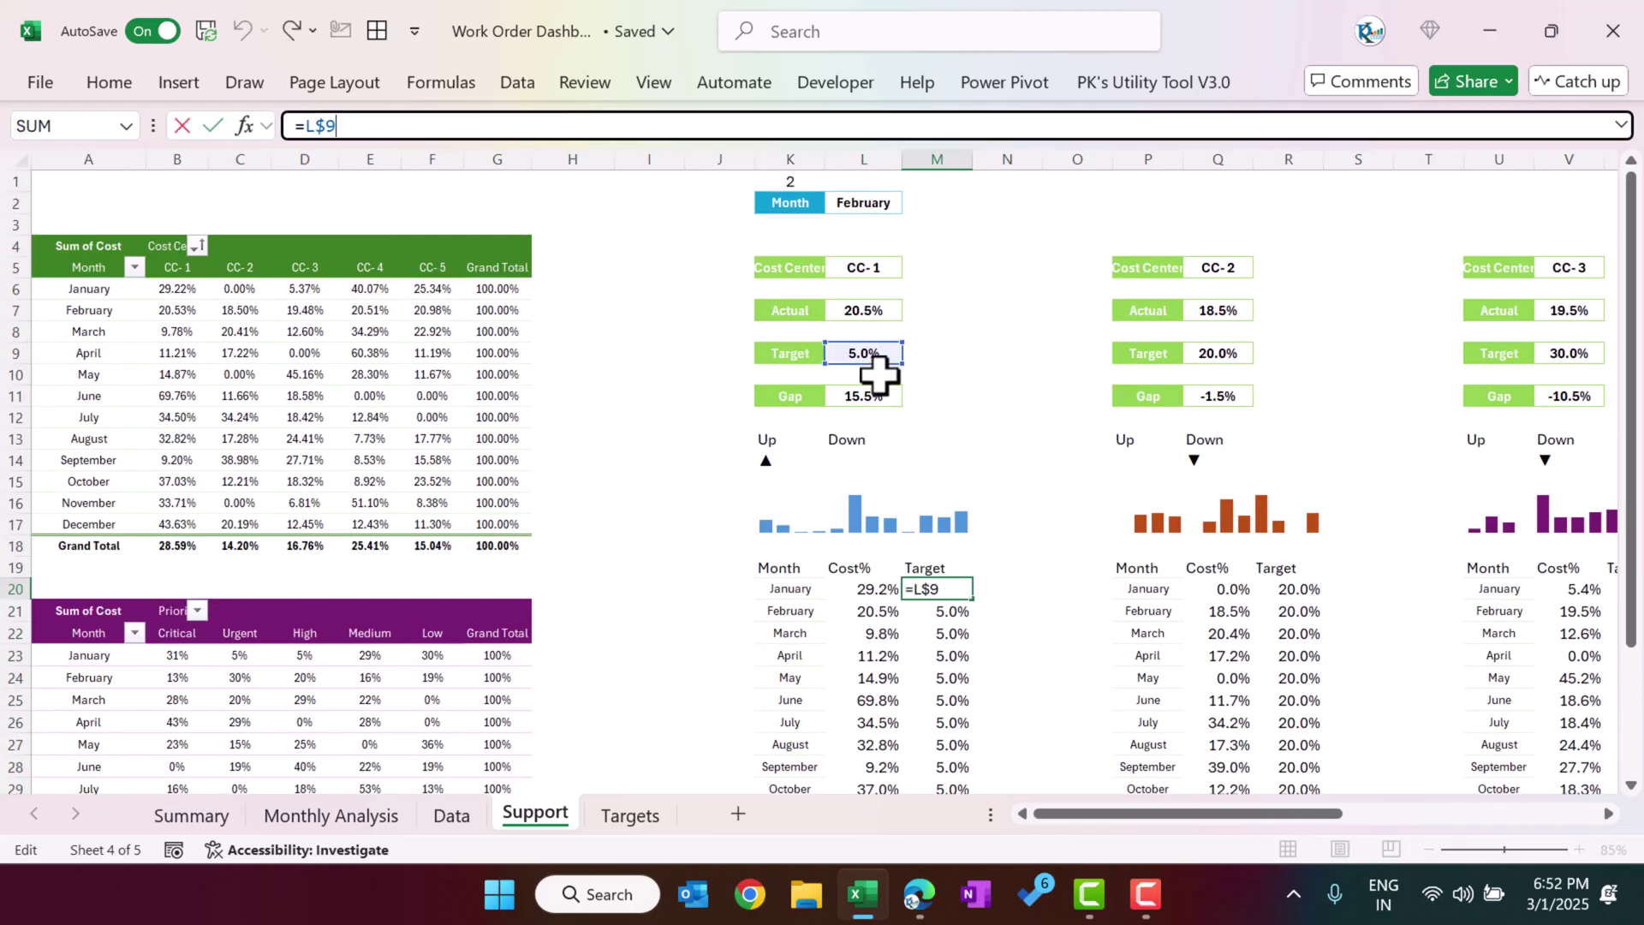
{"action": "key", "text": "Escape"}
{"action": "left_click", "coordinate": [881, 353]}
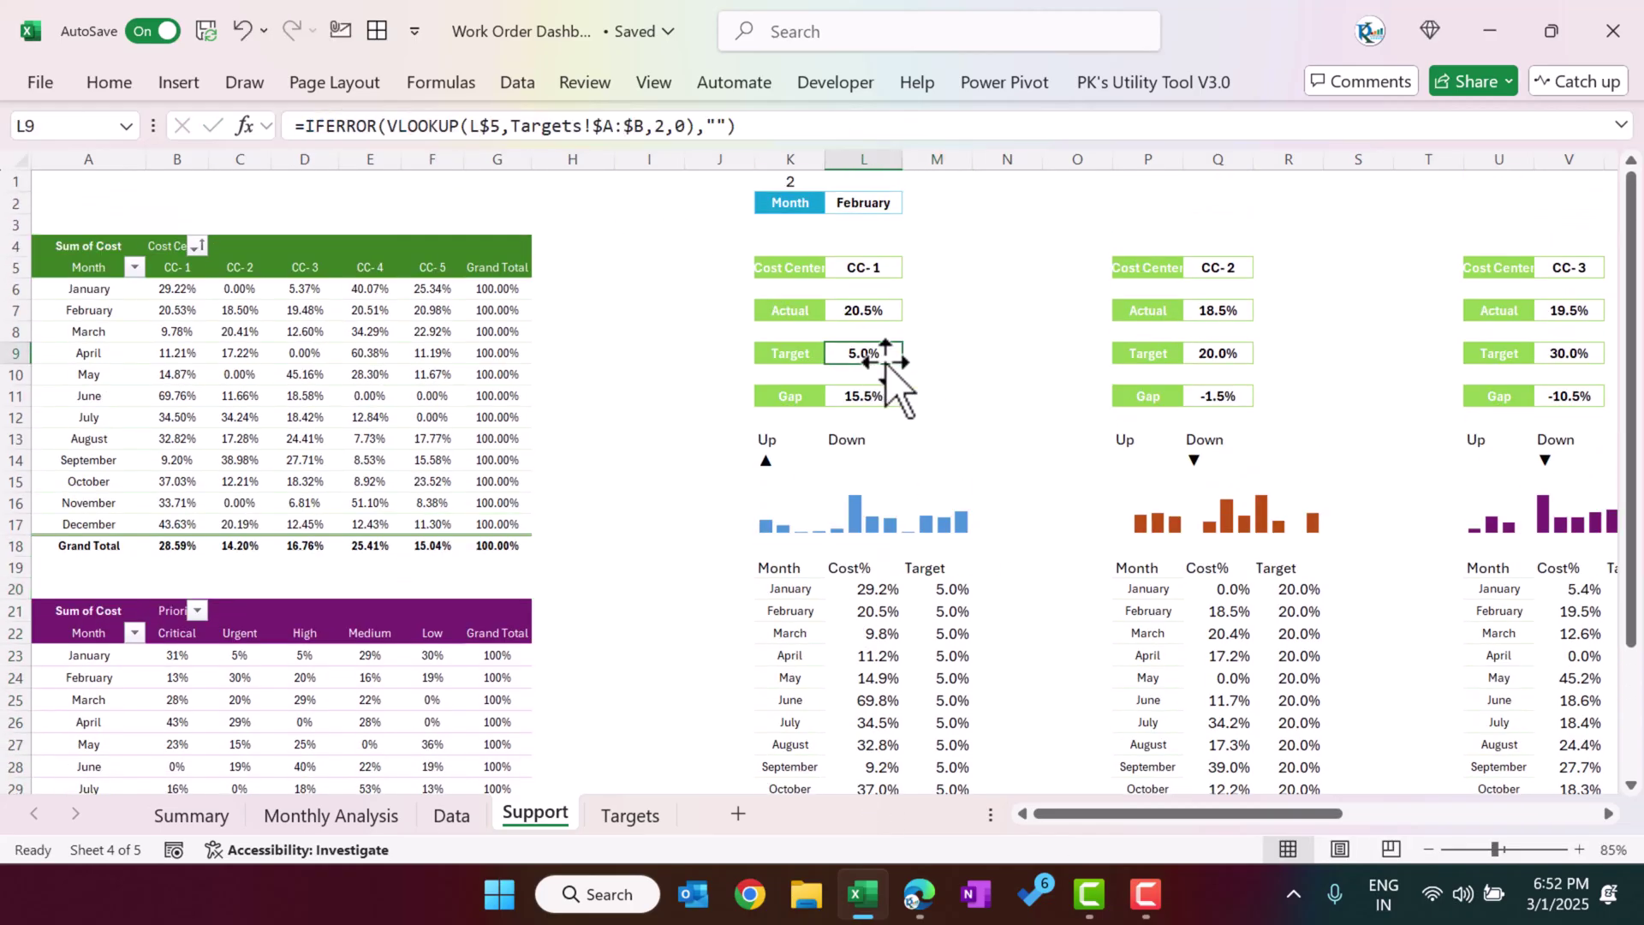
{"action": "left_click", "coordinate": [948, 597]}
{"action": "scroll", "coordinate": [947, 514], "scroll_direction": "down", "scroll_amount": 2}
{"action": "left_click_drag", "start_coordinate": [947, 460], "coordinate": [954, 708]}
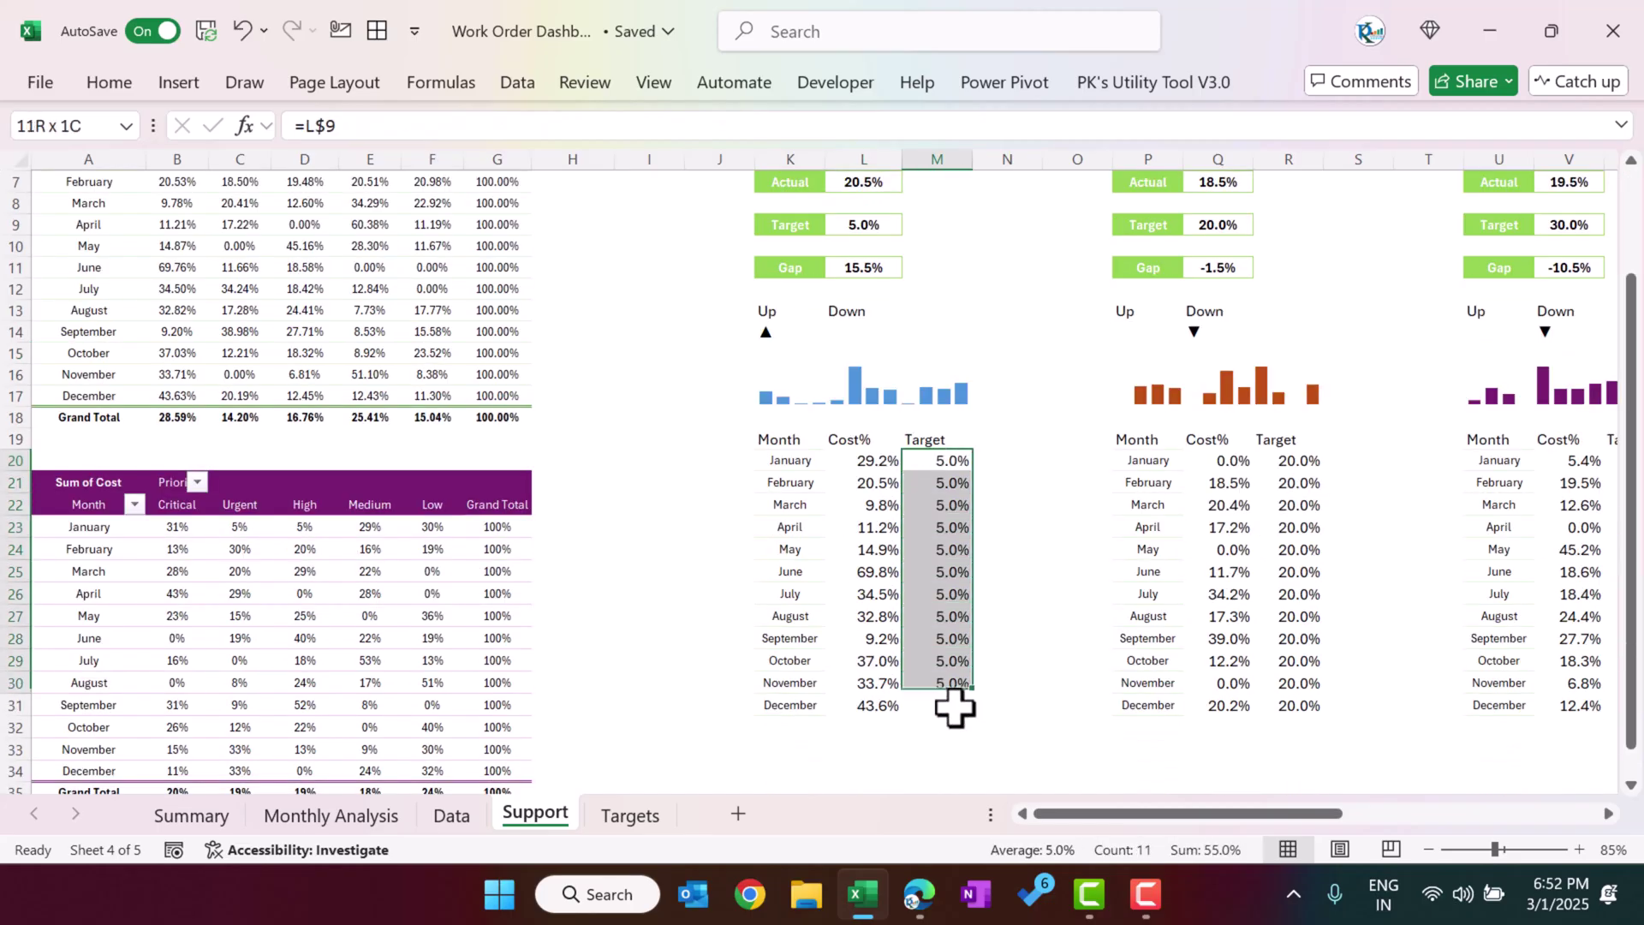
{"action": "left_click", "coordinate": [642, 818]}
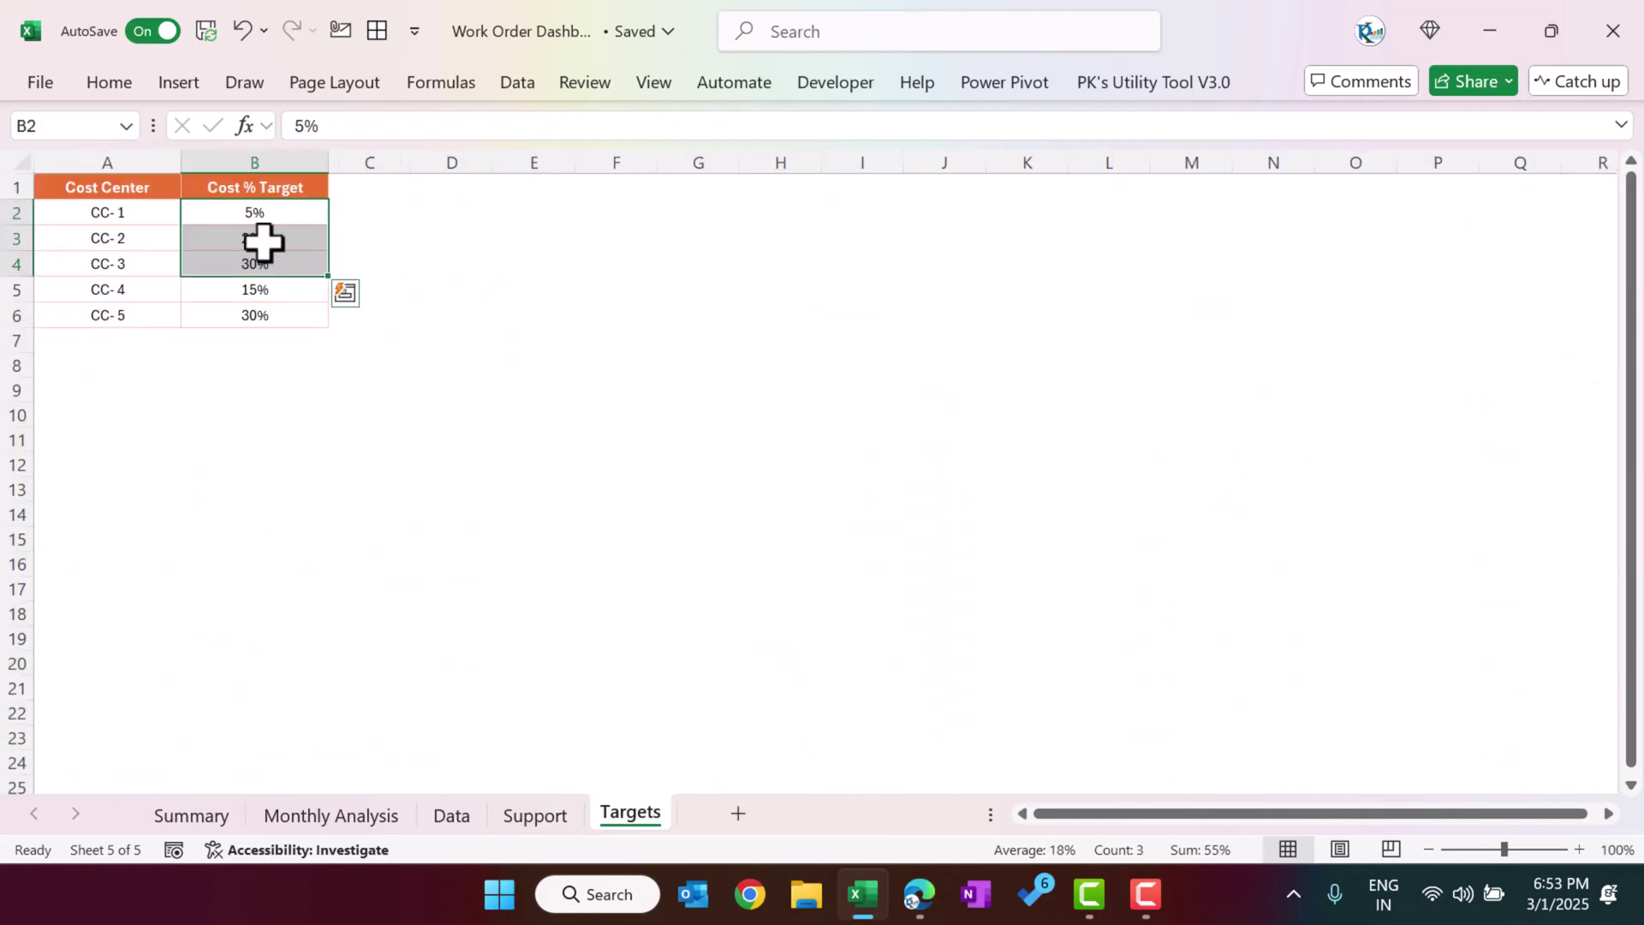
{"action": "left_click", "coordinate": [537, 816]}
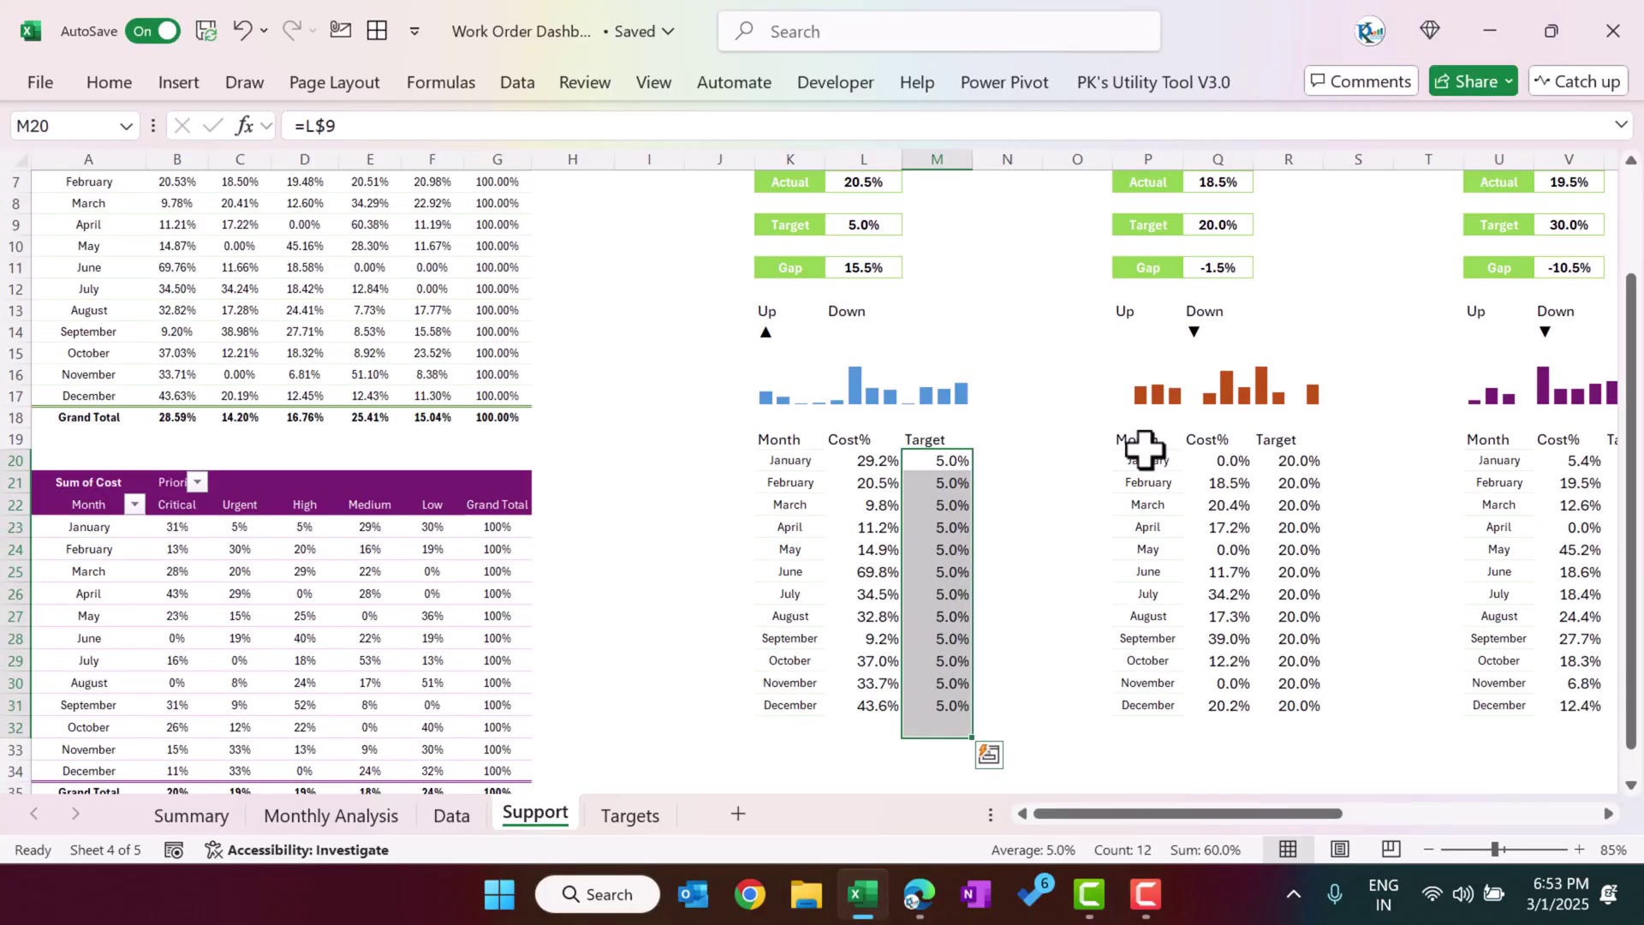
{"action": "left_click_drag", "start_coordinate": [1145, 454], "coordinate": [1365, 595]}
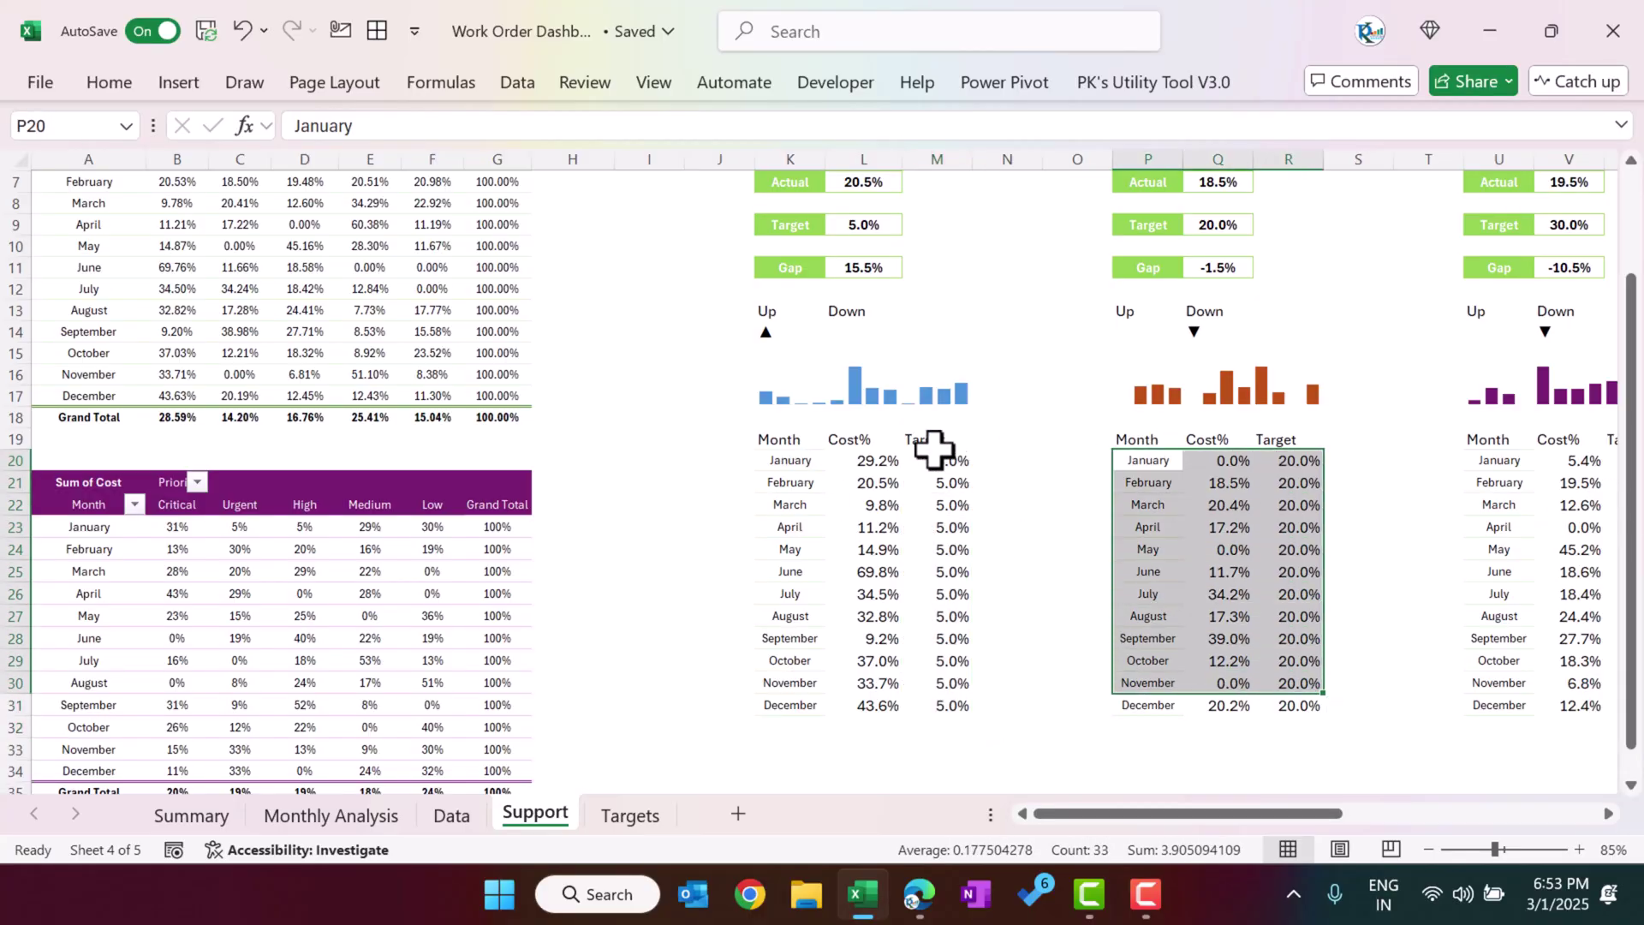
{"action": "left_click", "coordinate": [903, 389]}
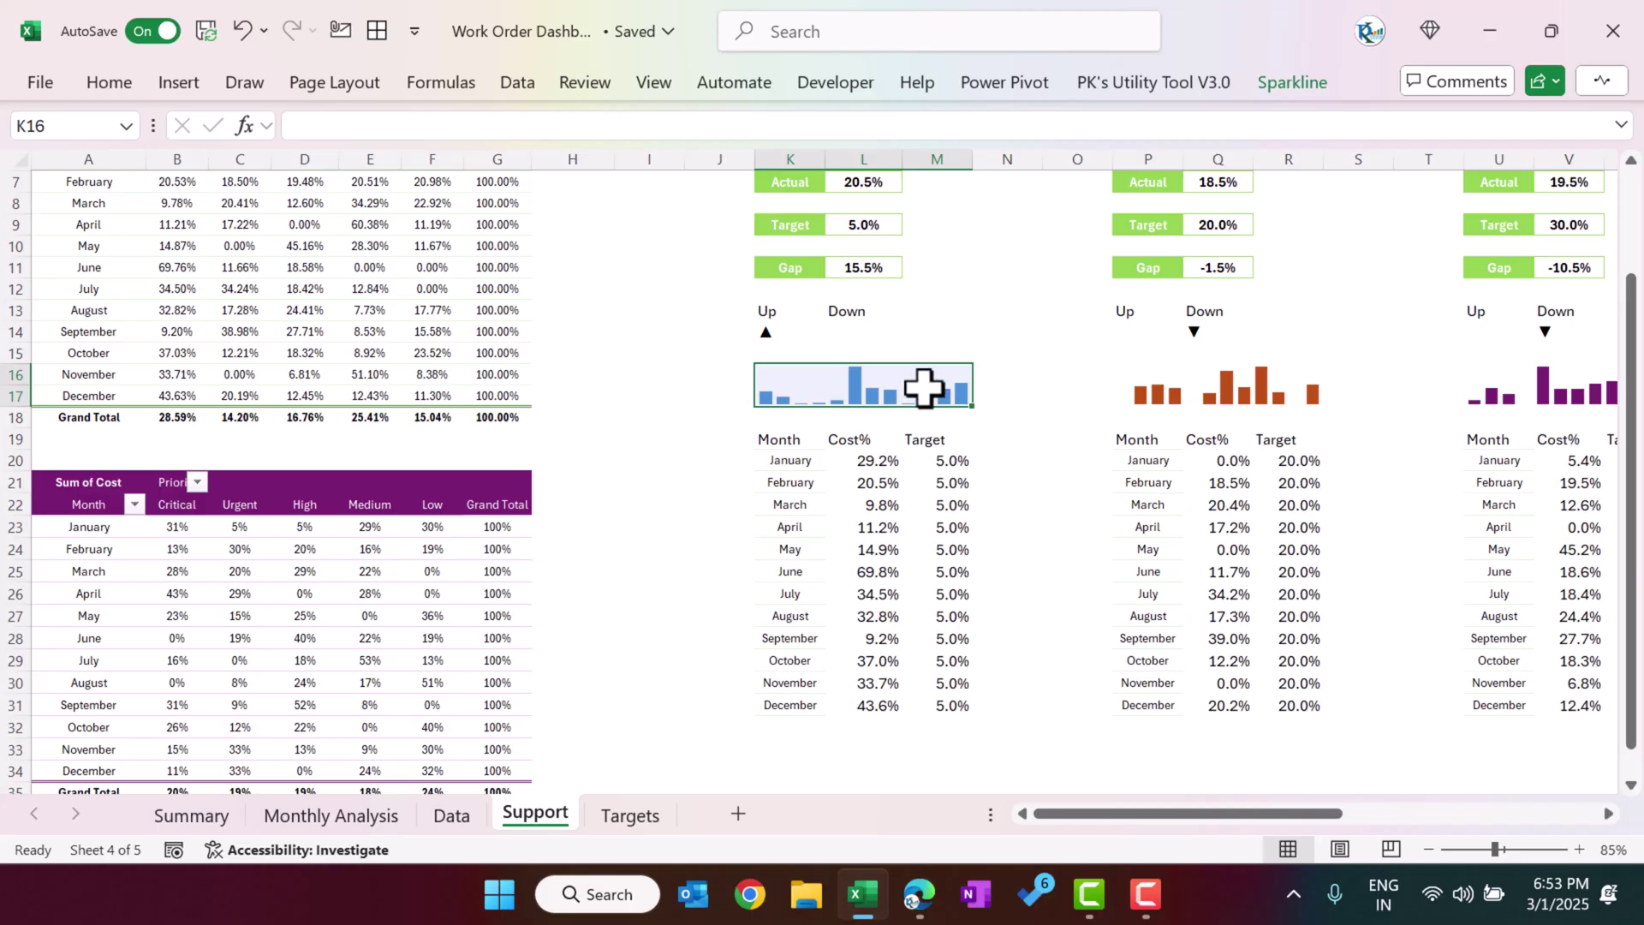
{"action": "left_click_drag", "start_coordinate": [870, 462], "coordinate": [878, 698]}
{"action": "left_click", "coordinate": [898, 389]}
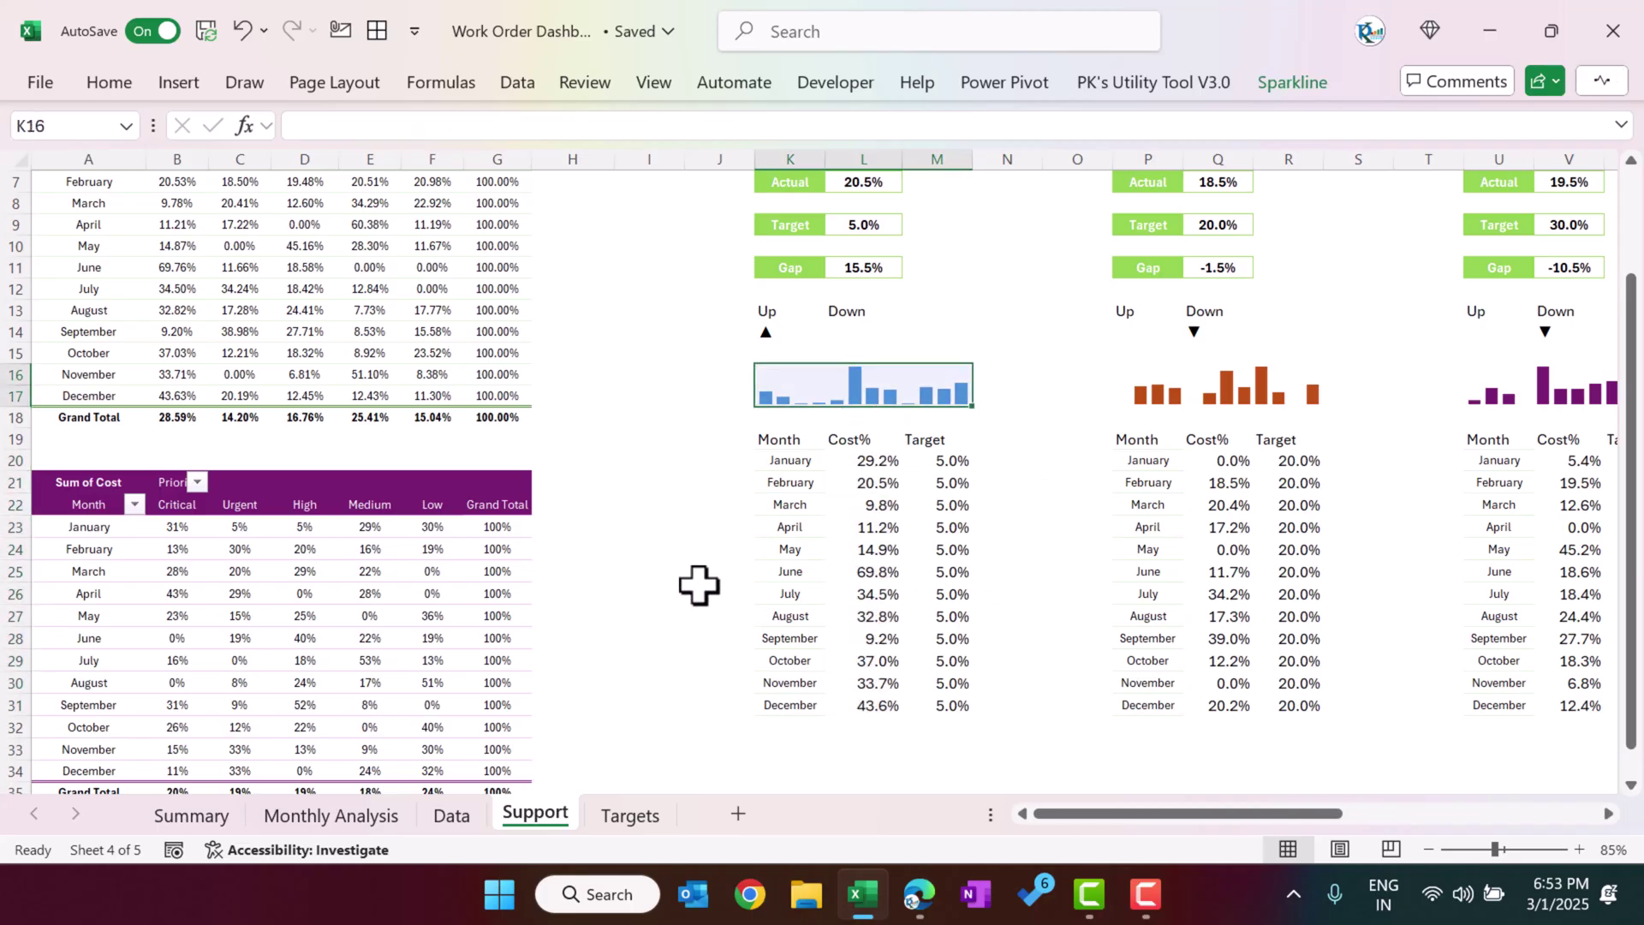
{"action": "left_click", "coordinate": [648, 477]}
{"action": "left_click", "coordinate": [655, 439]}
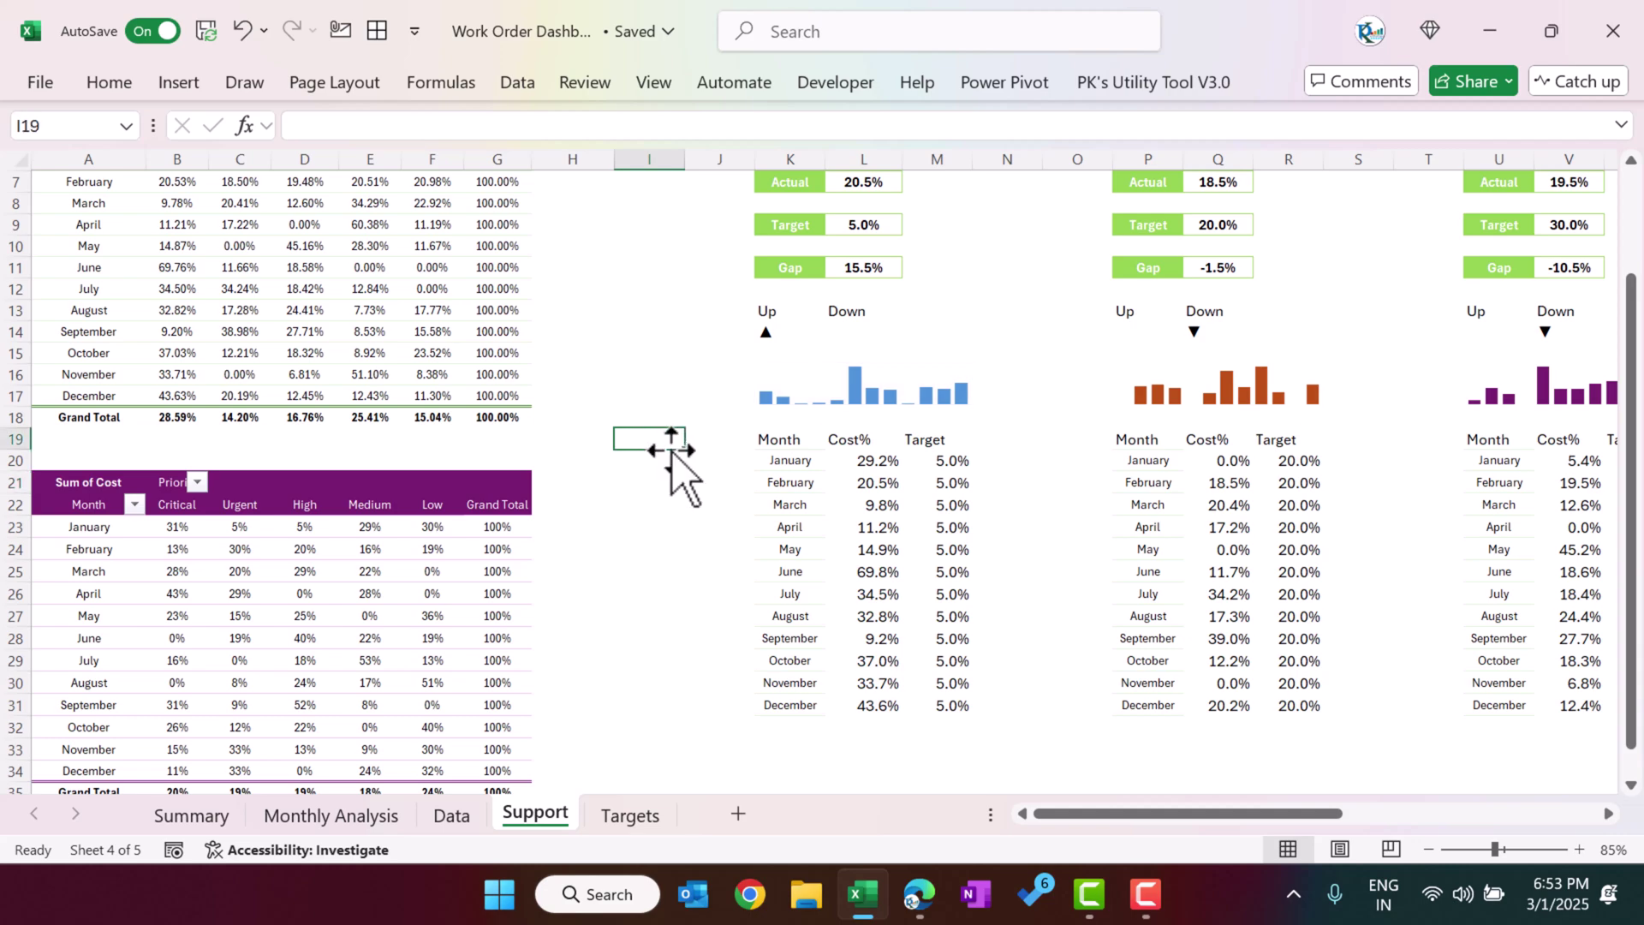
- Insert a column sparkline in I19 from the CC-1 Cost% values
{"action": "left_click", "coordinate": [177, 83]}
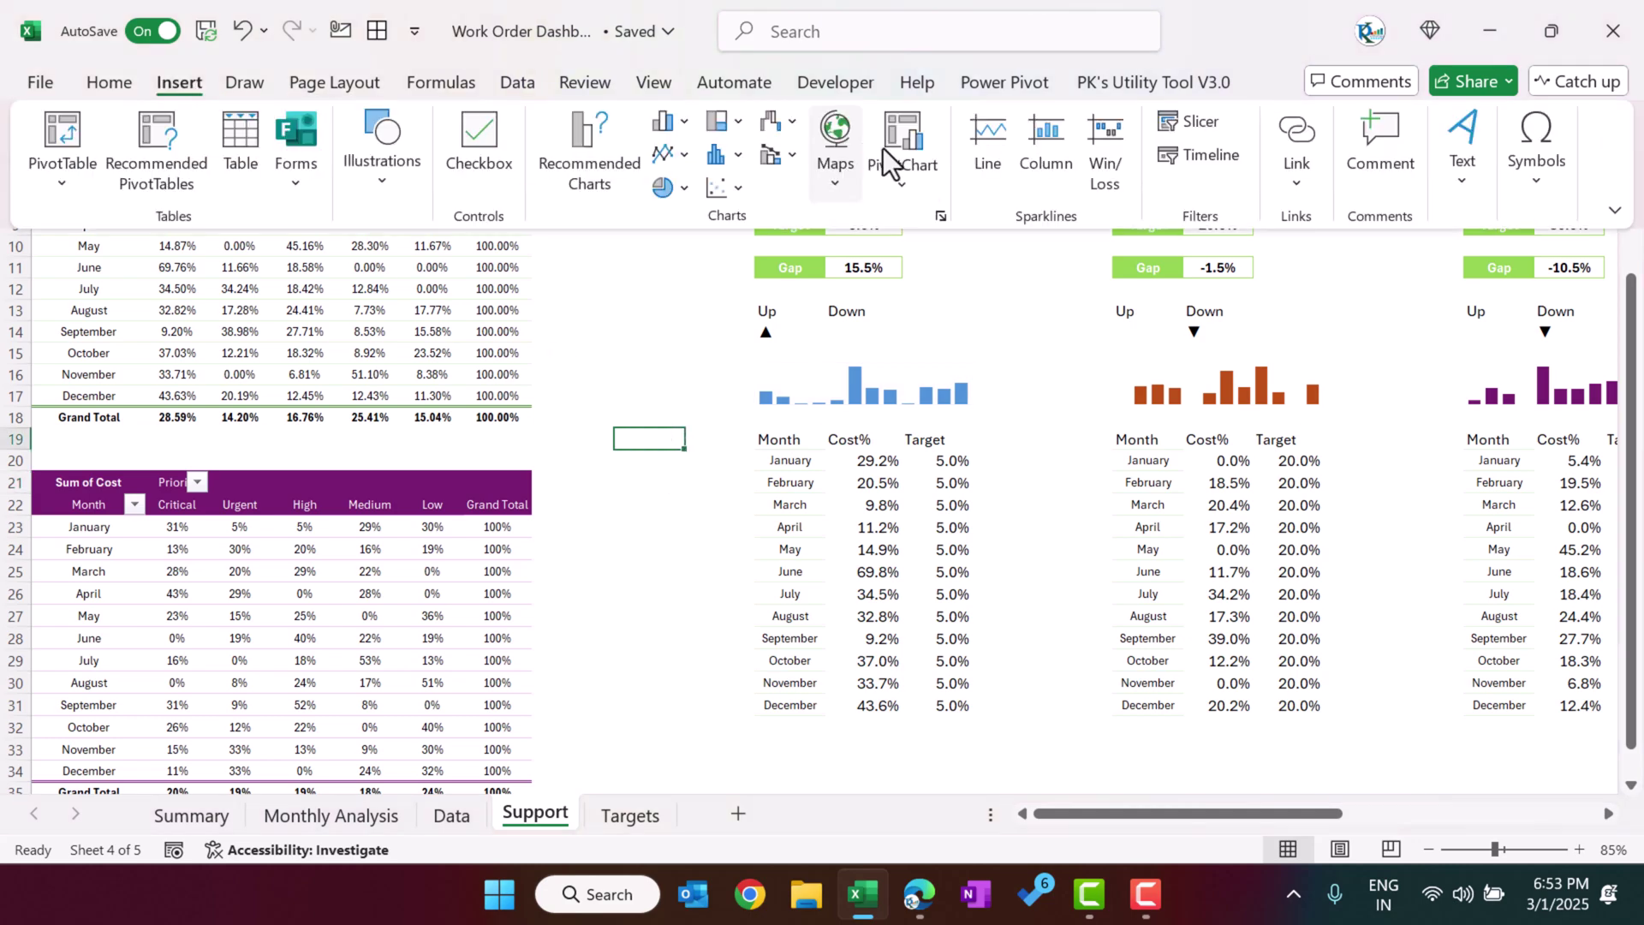
{"action": "left_click", "coordinate": [1052, 135]}
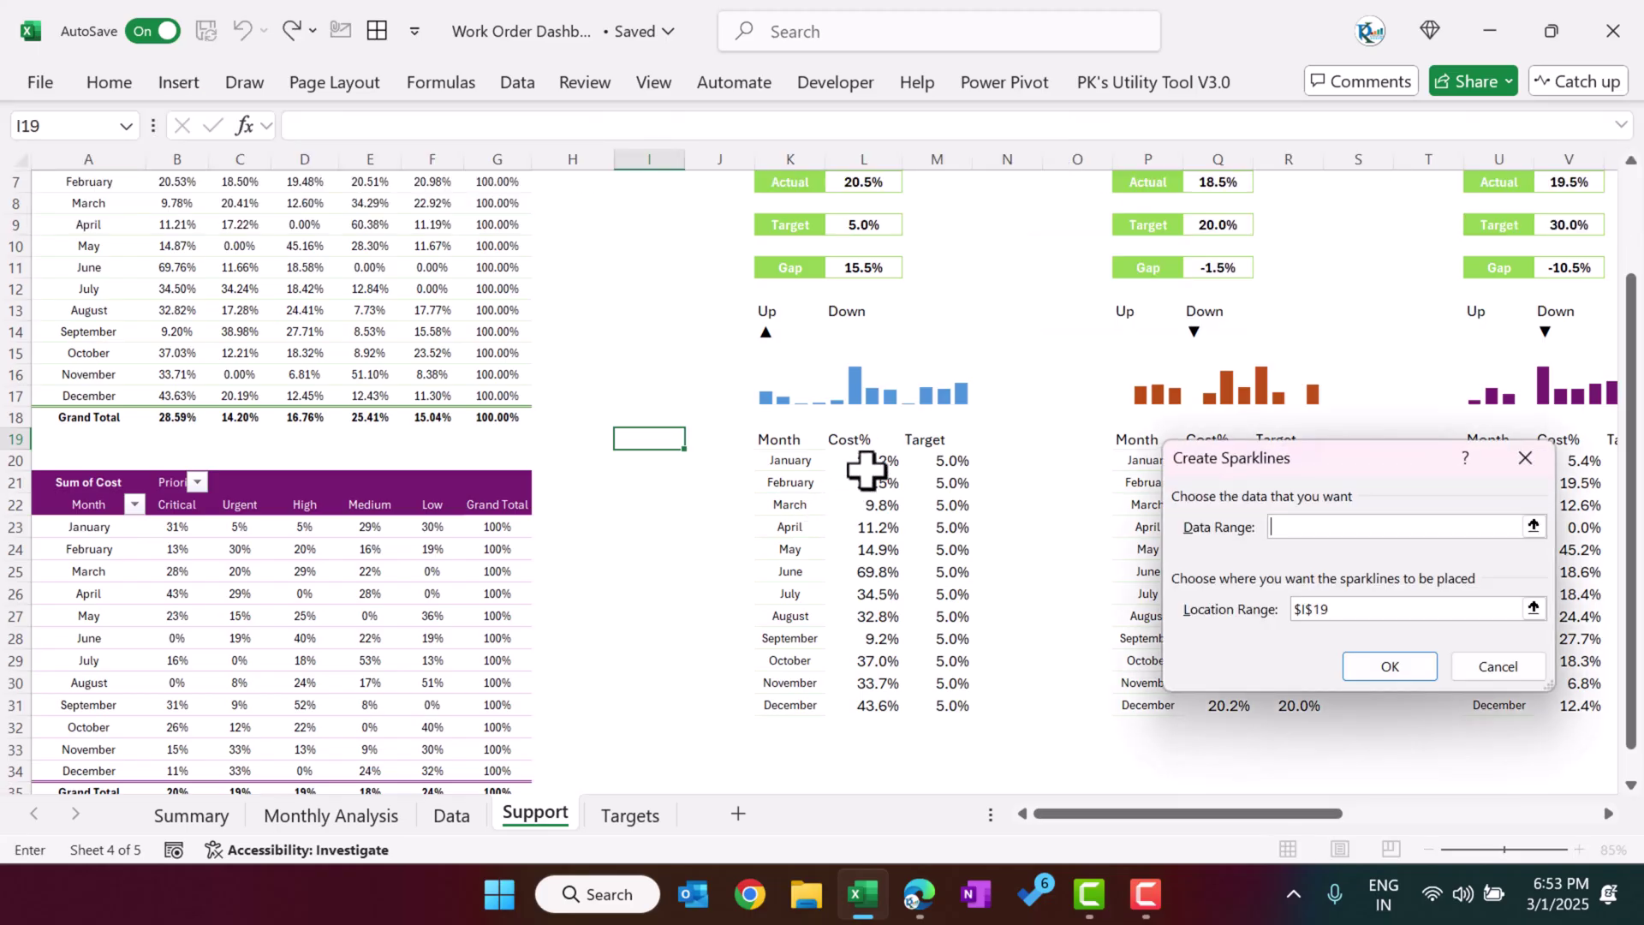
{"action": "left_click_drag", "start_coordinate": [866, 464], "coordinate": [881, 704]}
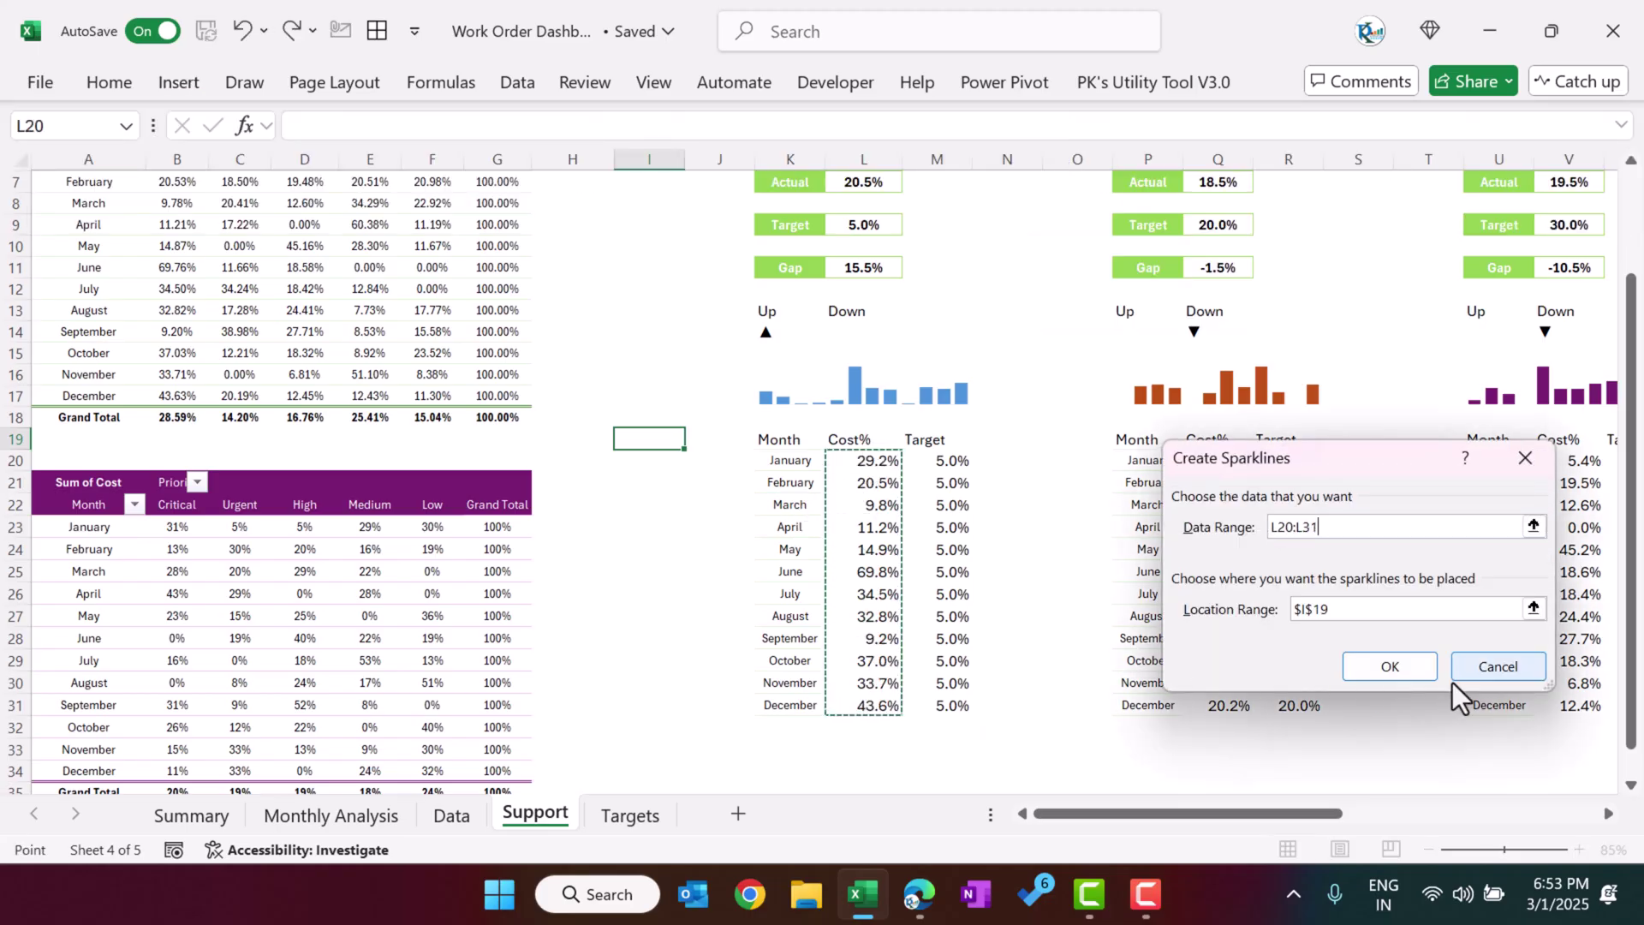
{"action": "left_click", "coordinate": [1404, 672]}
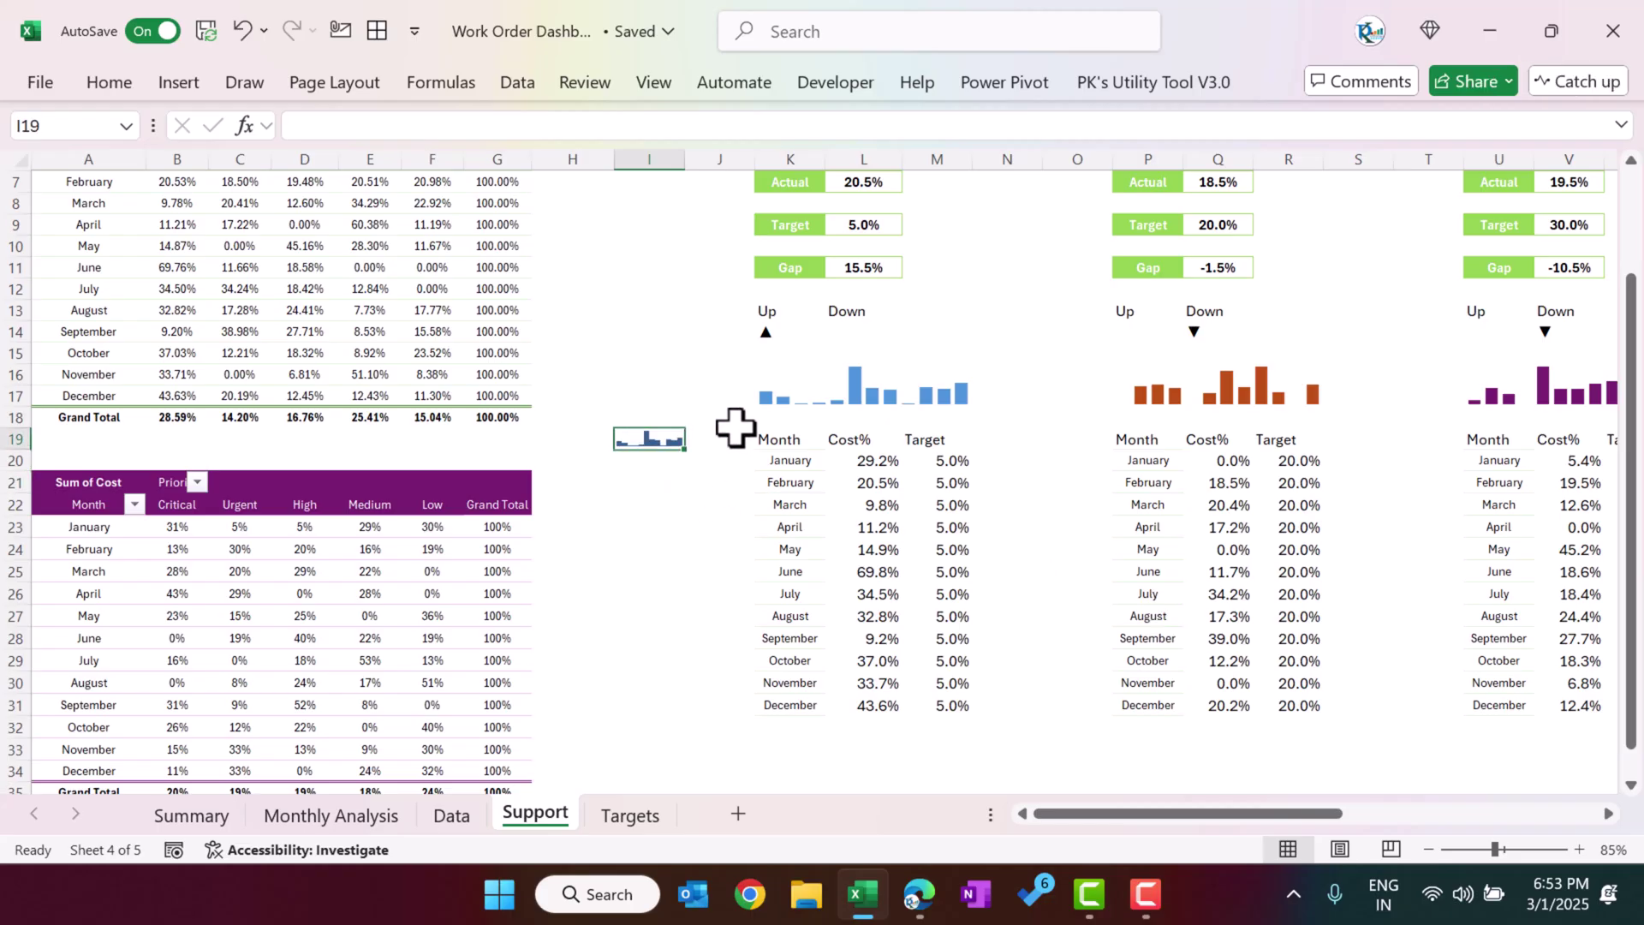
- Undo the column widening and the stray I19 sparkline, then select the orange CC-2 sparkline
{"action": "left_click_drag", "start_coordinate": [685, 168], "coordinate": [748, 169]}
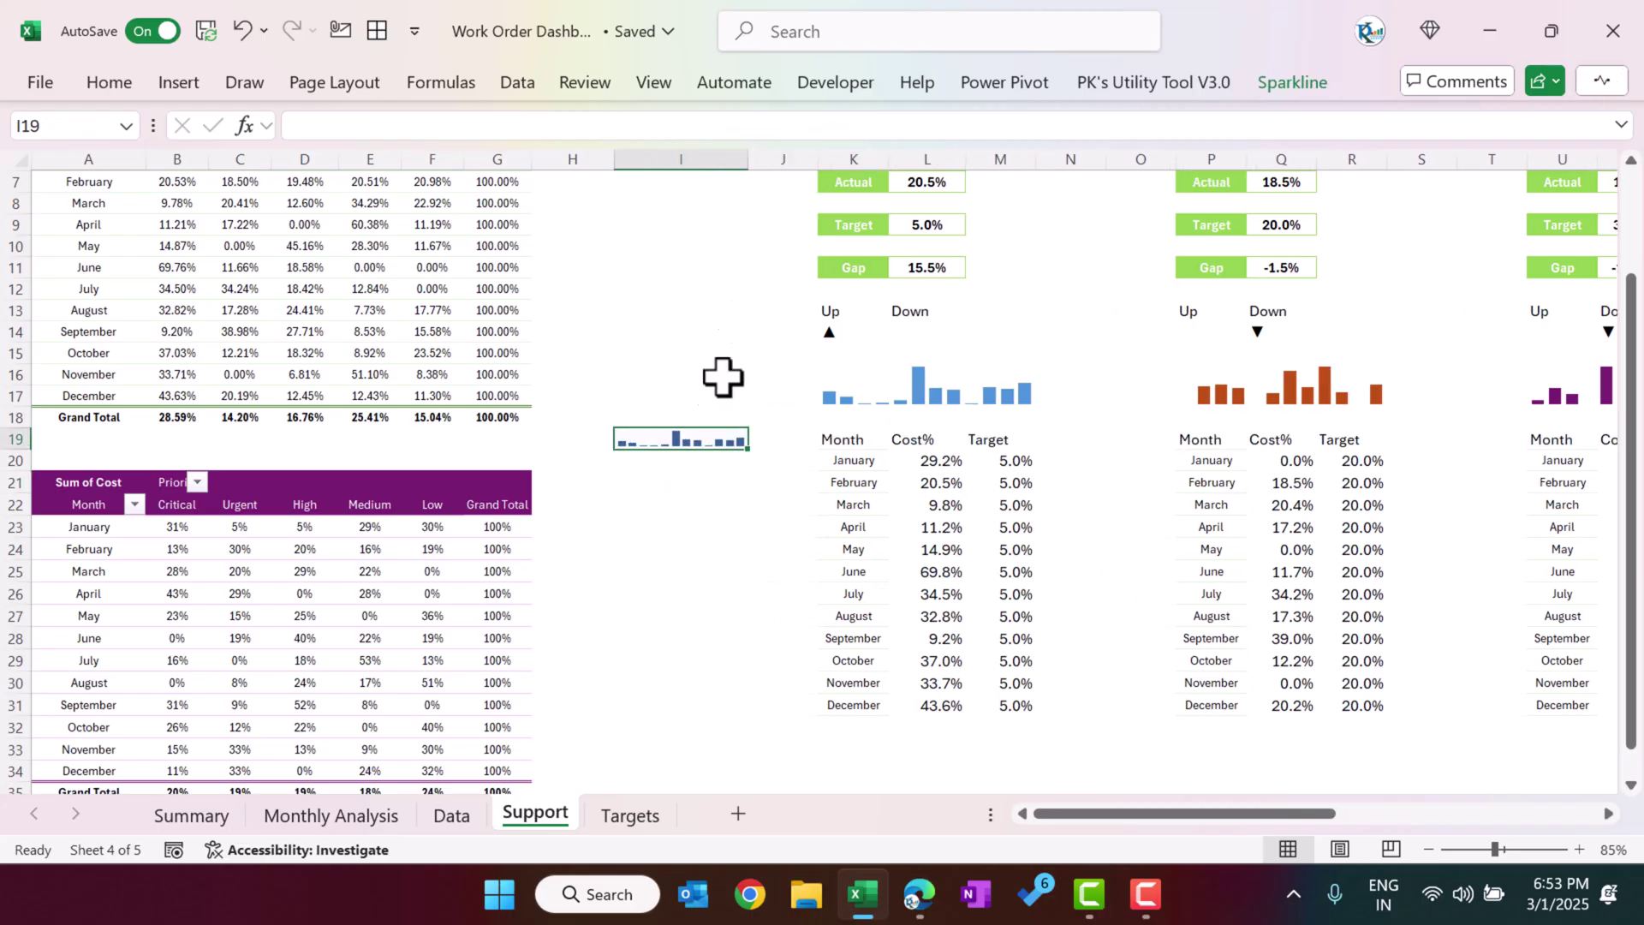
{"action": "key", "text": "ctrl+z"}
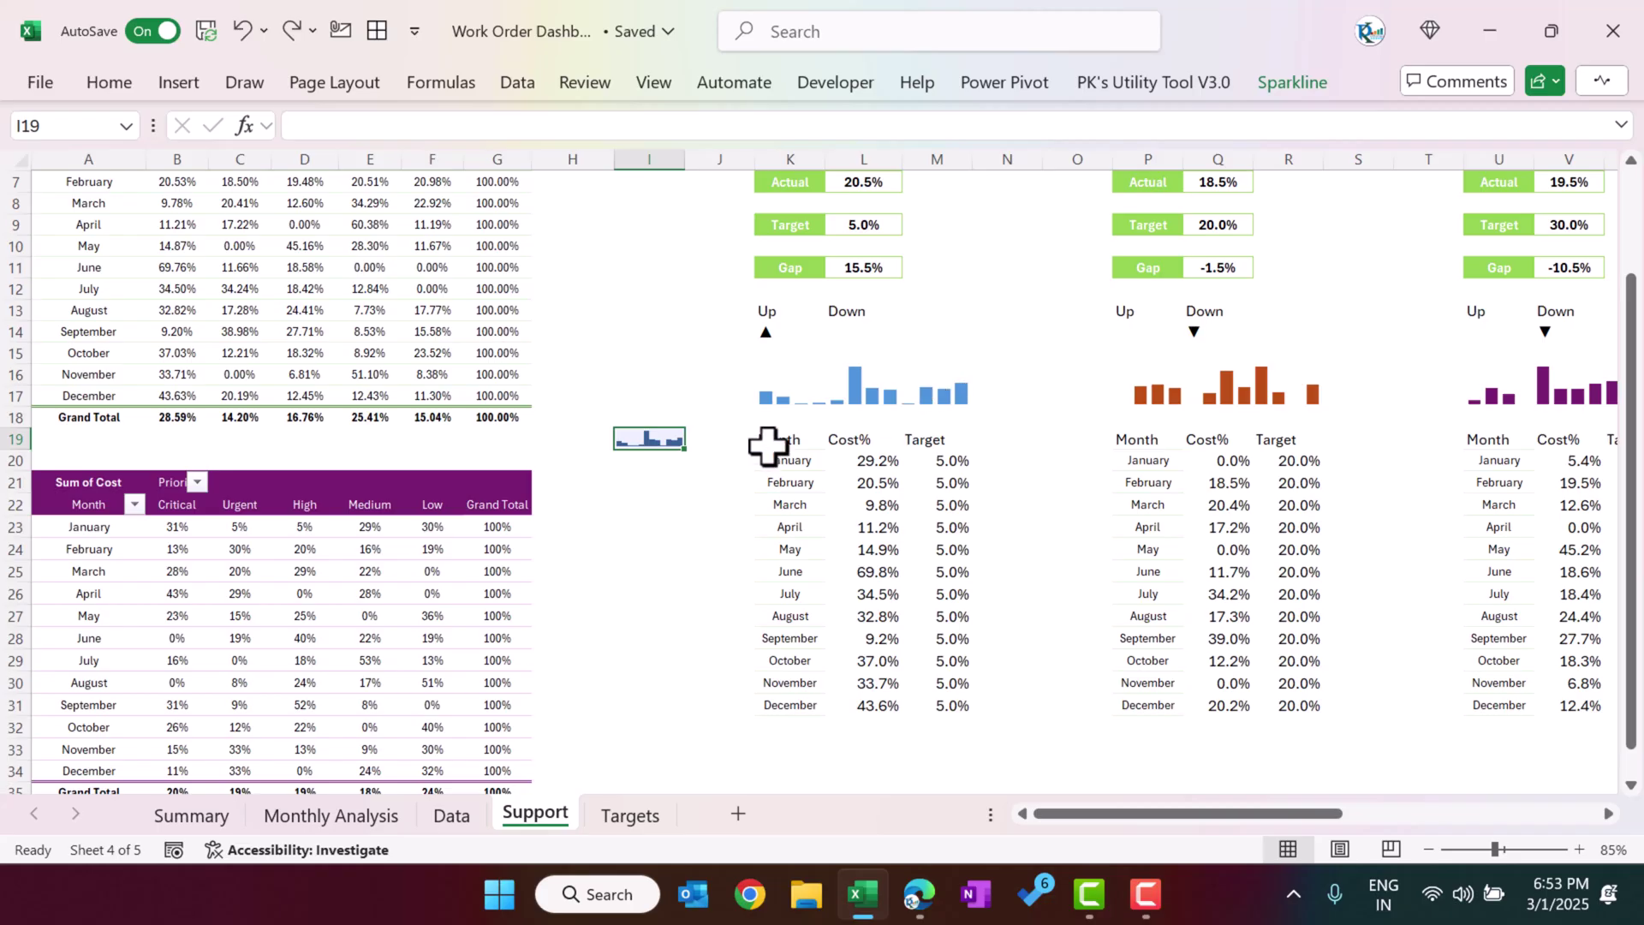
{"action": "key", "text": "ctrl+z"}
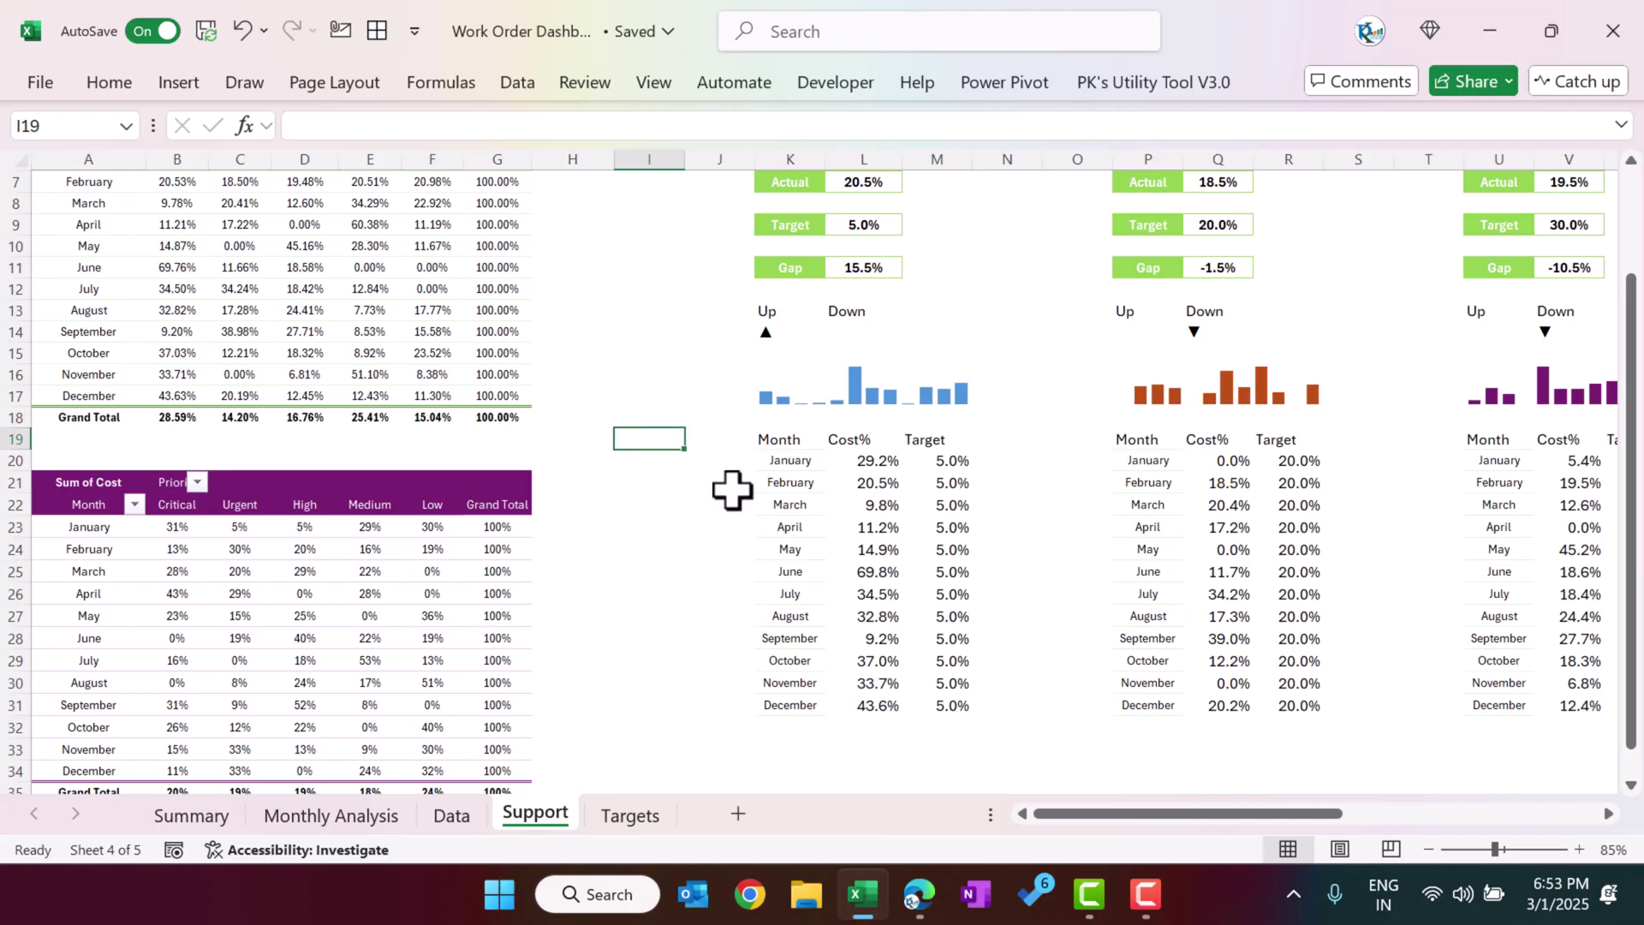
{"action": "left_click", "coordinate": [1207, 399]}
{"action": "mouse_move", "coordinate": [1305, 815]}
{"action": "left_mouse_down"}
{"action": "mouse_move", "coordinate": [1461, 815]}
{"action": "mouse_move", "coordinate": [1489, 837]}
{"action": "mouse_move", "coordinate": [1297, 838]}
{"action": "left_mouse_up"}
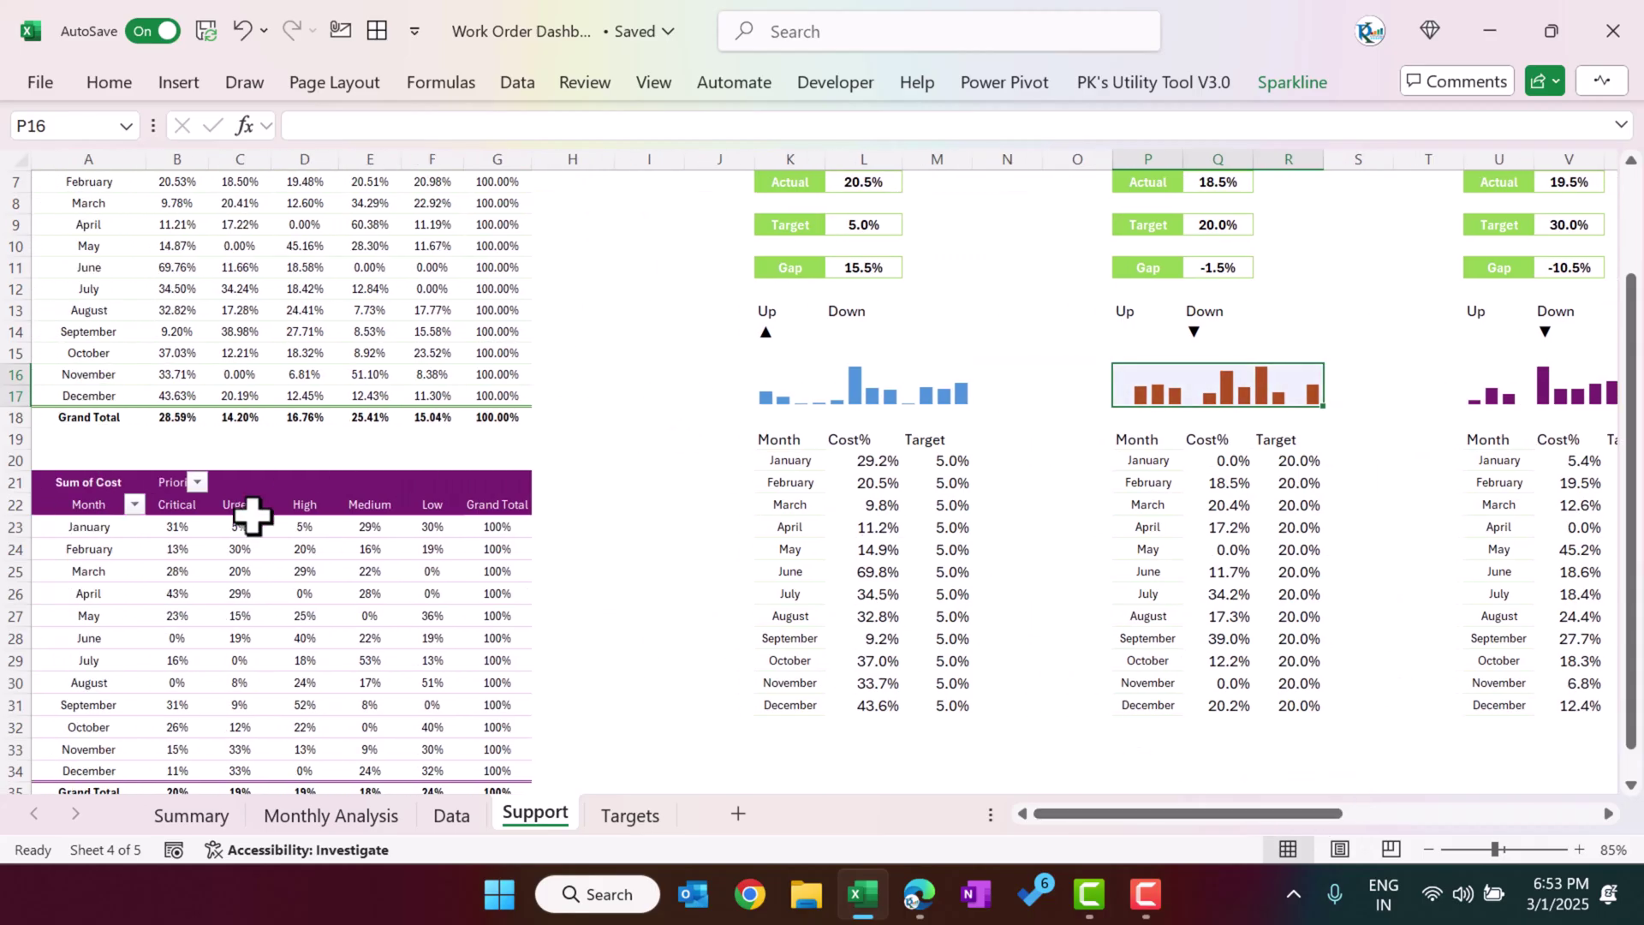
- Select the priority pivot's Critical-to-Low headers and the CC-1 to CC-5 cost center headers
{"action": "scroll", "coordinate": [252, 514], "scroll_direction": "down", "scroll_amount": 2}
{"action": "left_click", "coordinate": [266, 422]}
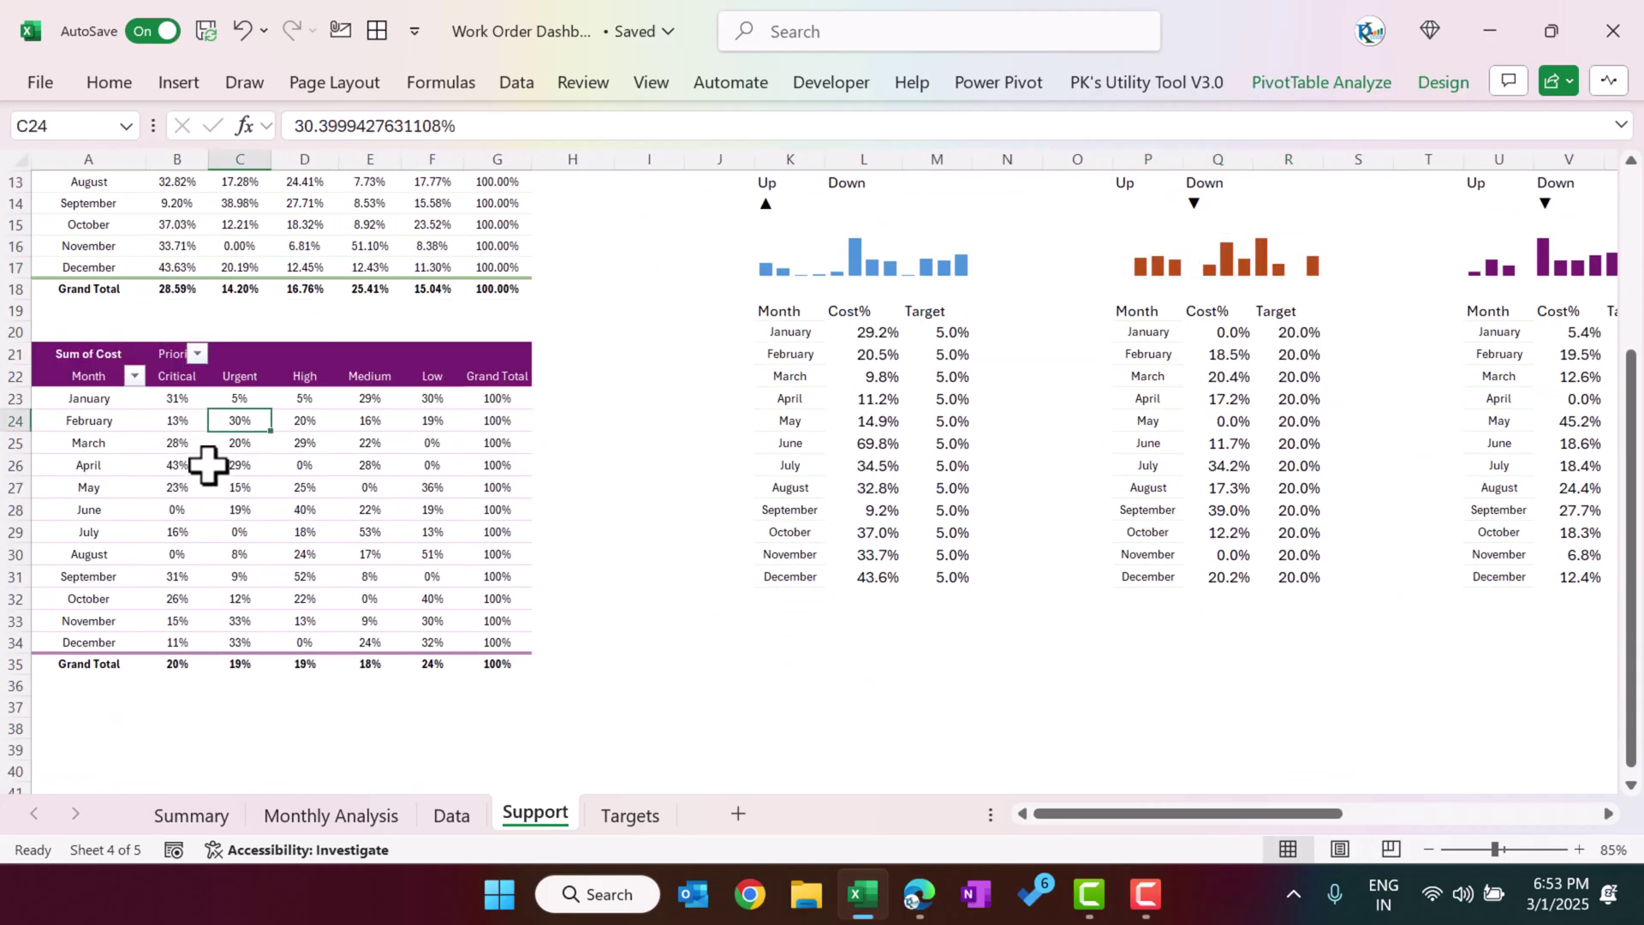
{"action": "scroll", "coordinate": [479, 454], "scroll_direction": "up", "scroll_amount": 2}
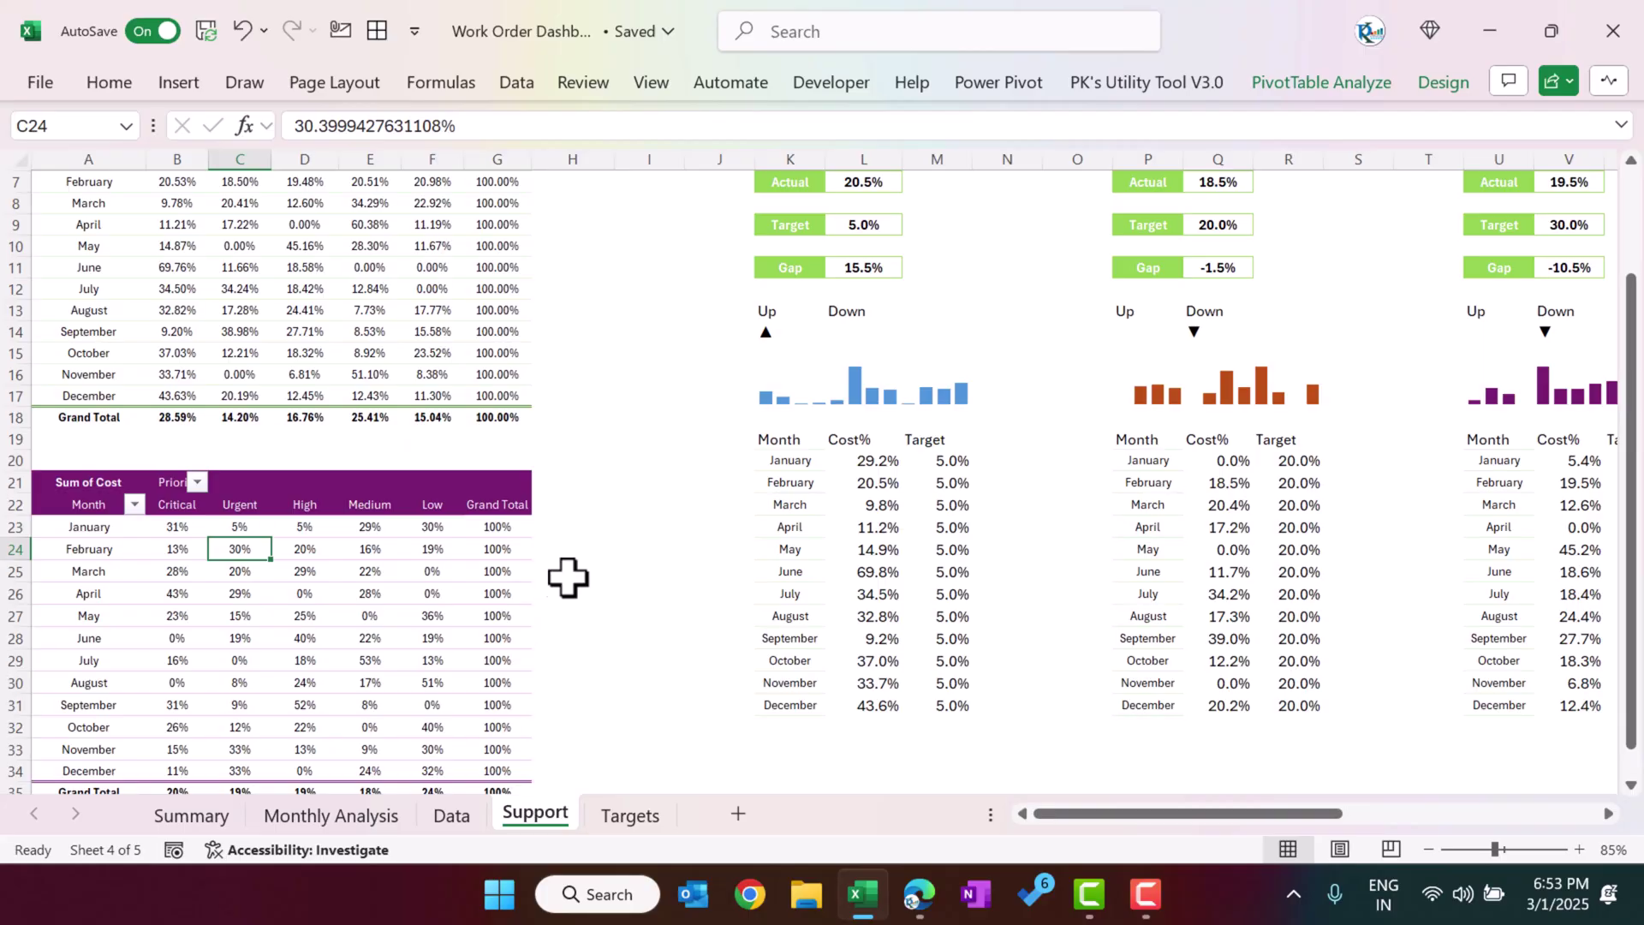
{"action": "scroll", "coordinate": [587, 532], "scroll_direction": "up", "scroll_amount": 1}
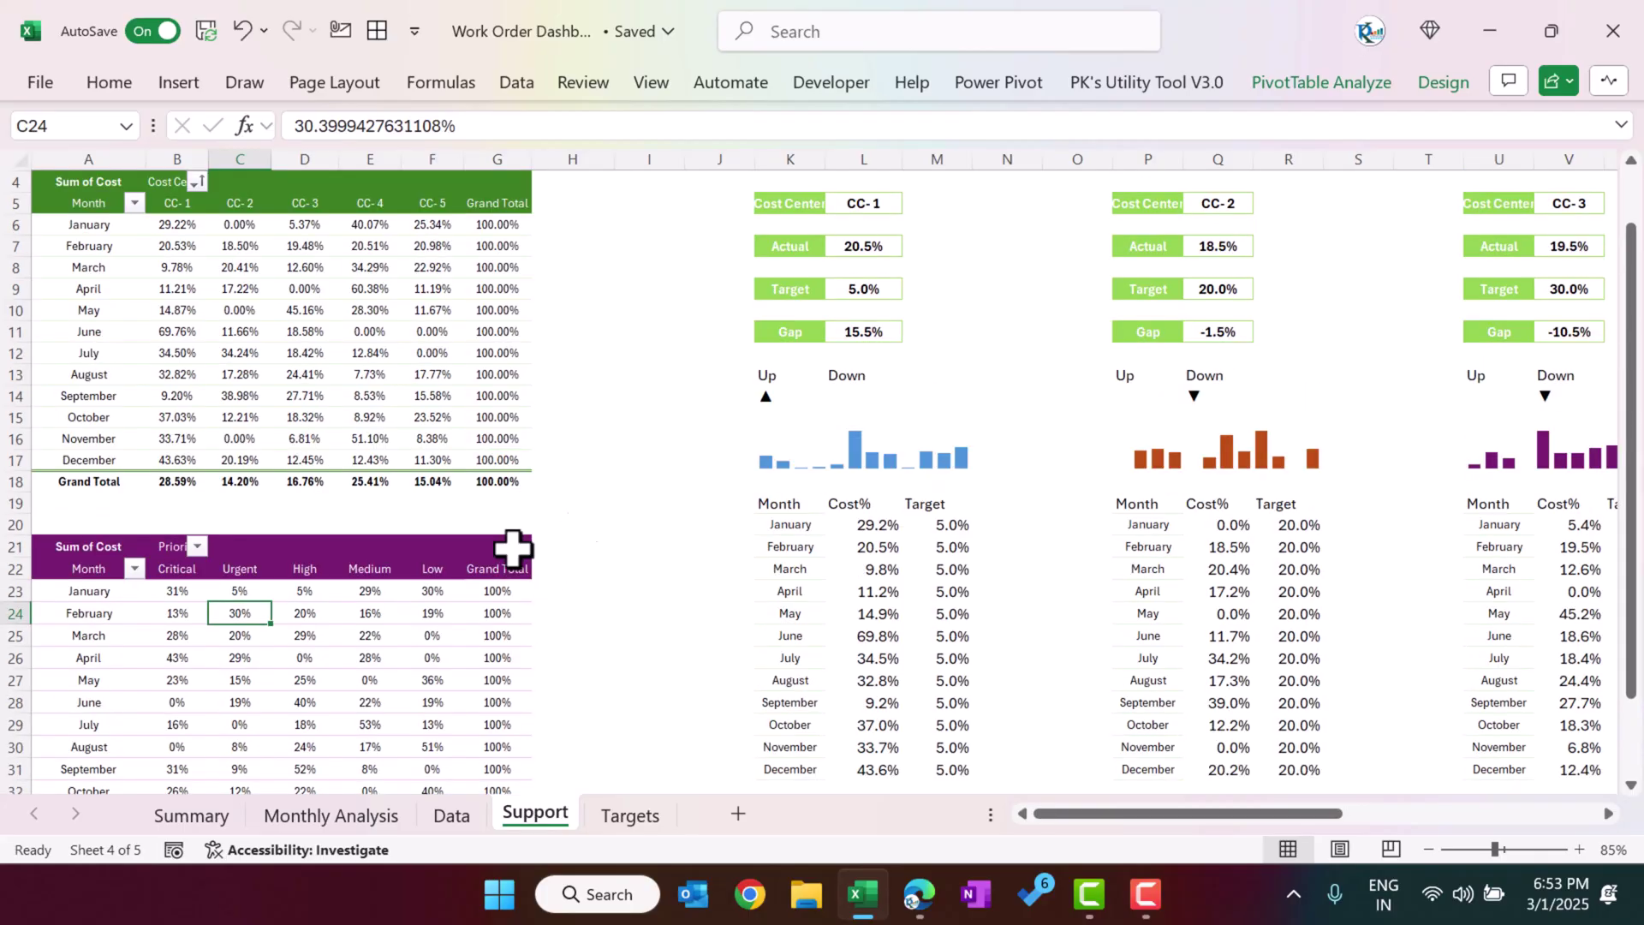
{"action": "left_click_drag", "start_coordinate": [168, 565], "coordinate": [462, 568]}
{"action": "left_click_drag", "start_coordinate": [176, 202], "coordinate": [432, 202]}
- Show and close the PivotTable Fields list, then return to the Summary dashboard
{"action": "right_click", "coordinate": [335, 636]}
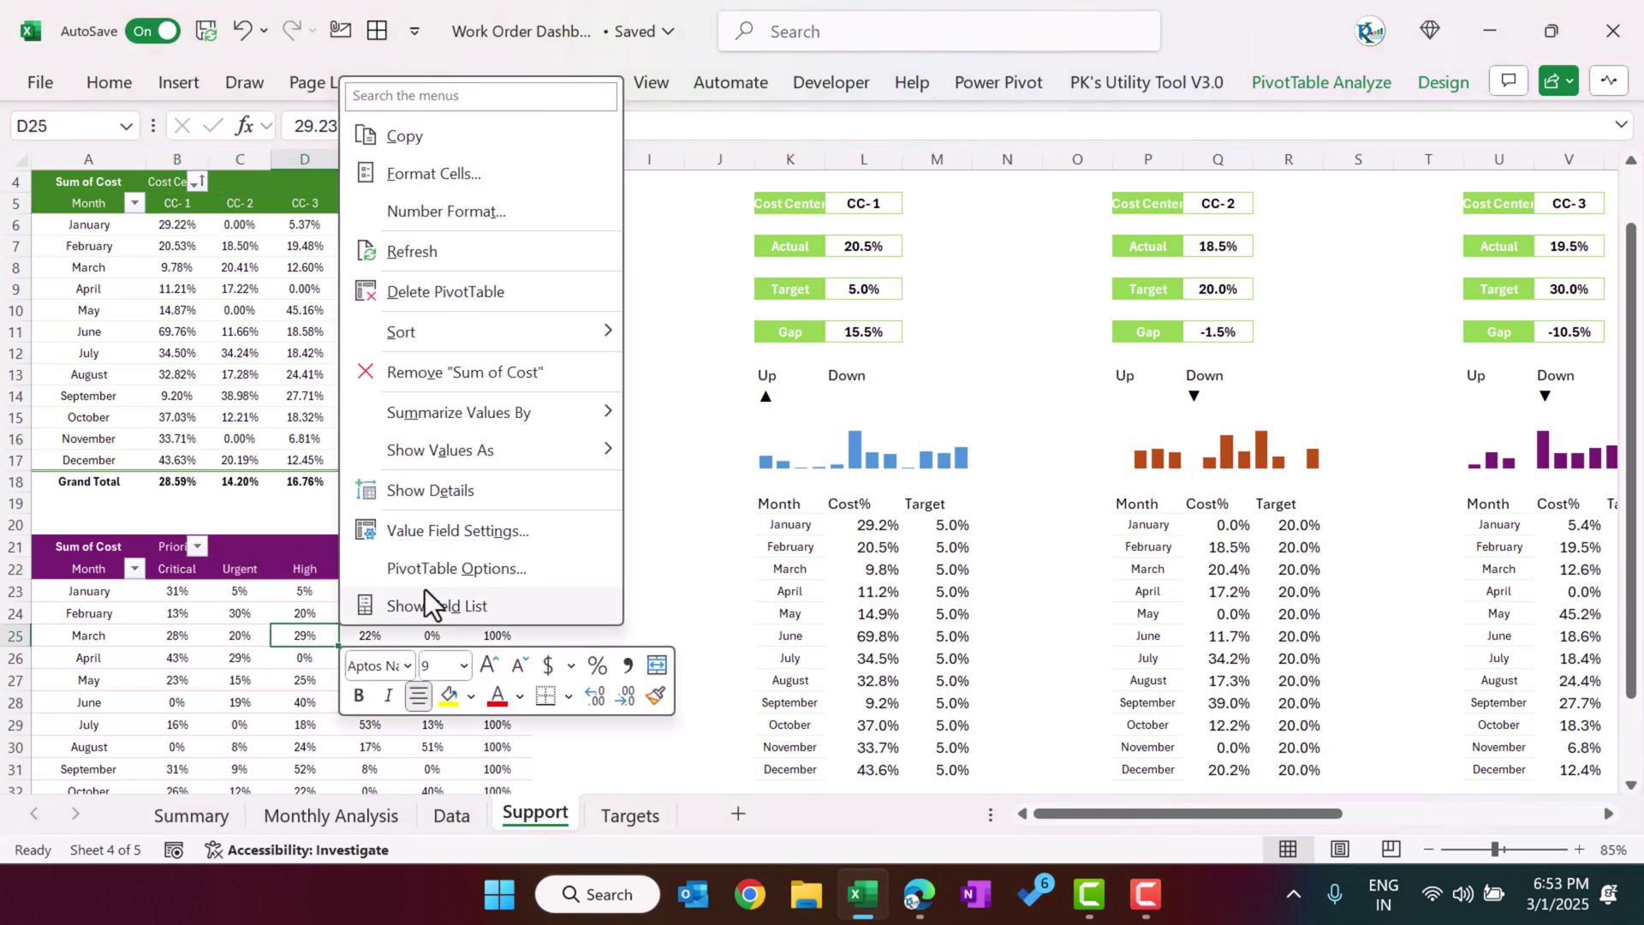
{"action": "left_click", "coordinate": [460, 605]}
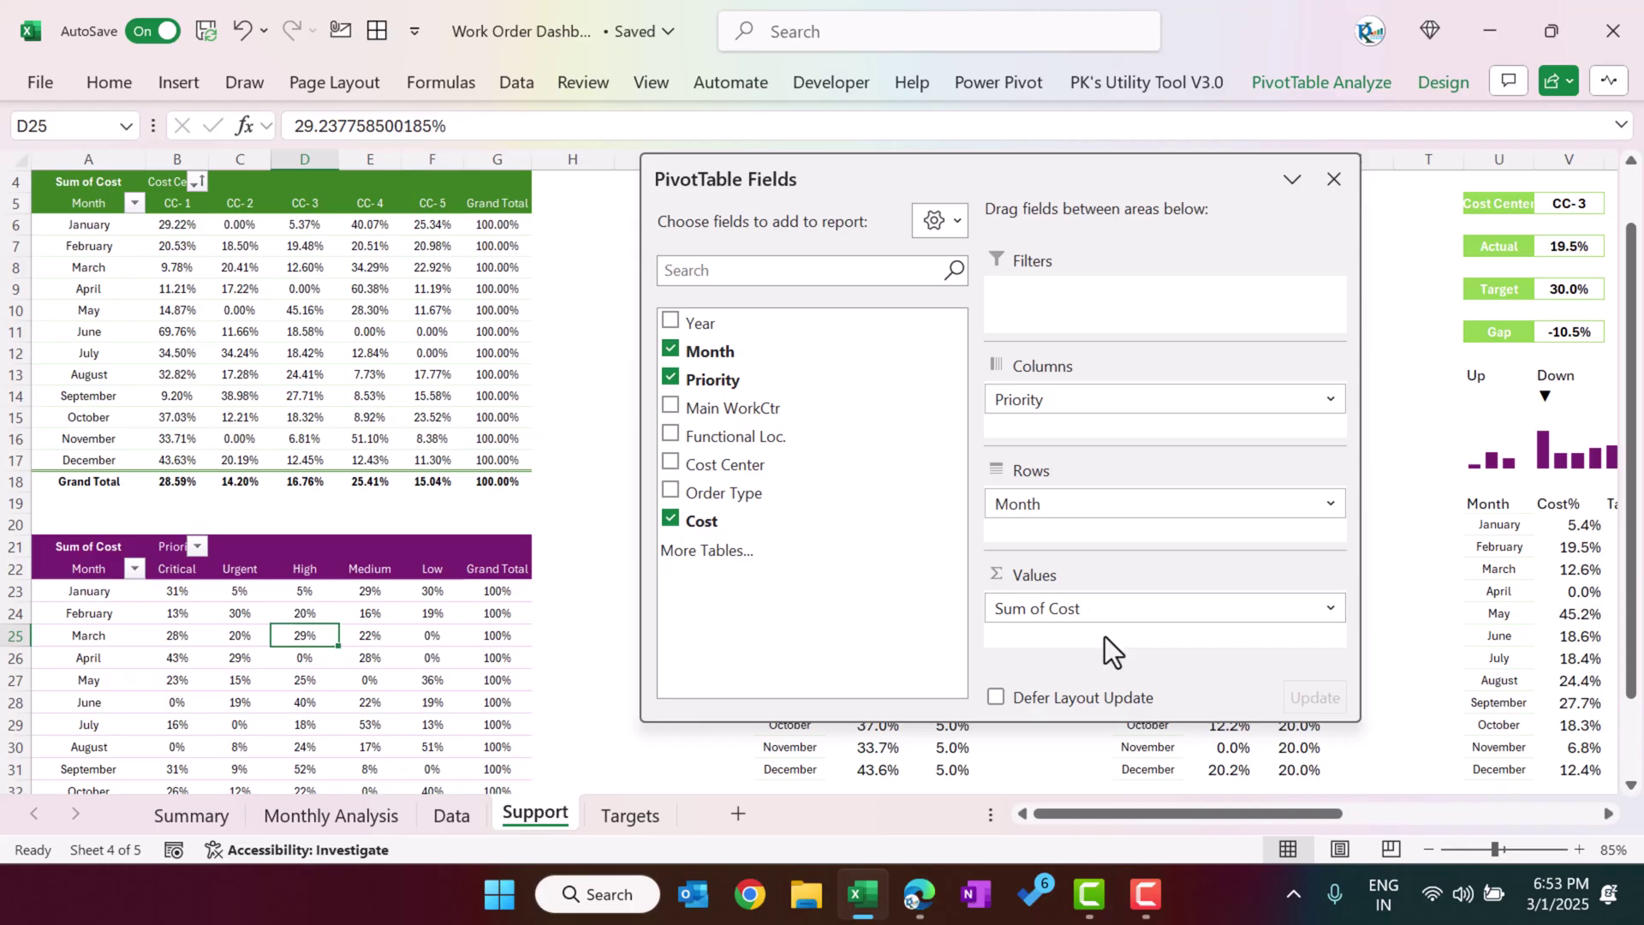
{"action": "left_click", "coordinate": [1332, 179]}
{"action": "scroll", "coordinate": [844, 403], "scroll_direction": "up", "scroll_amount": 1}
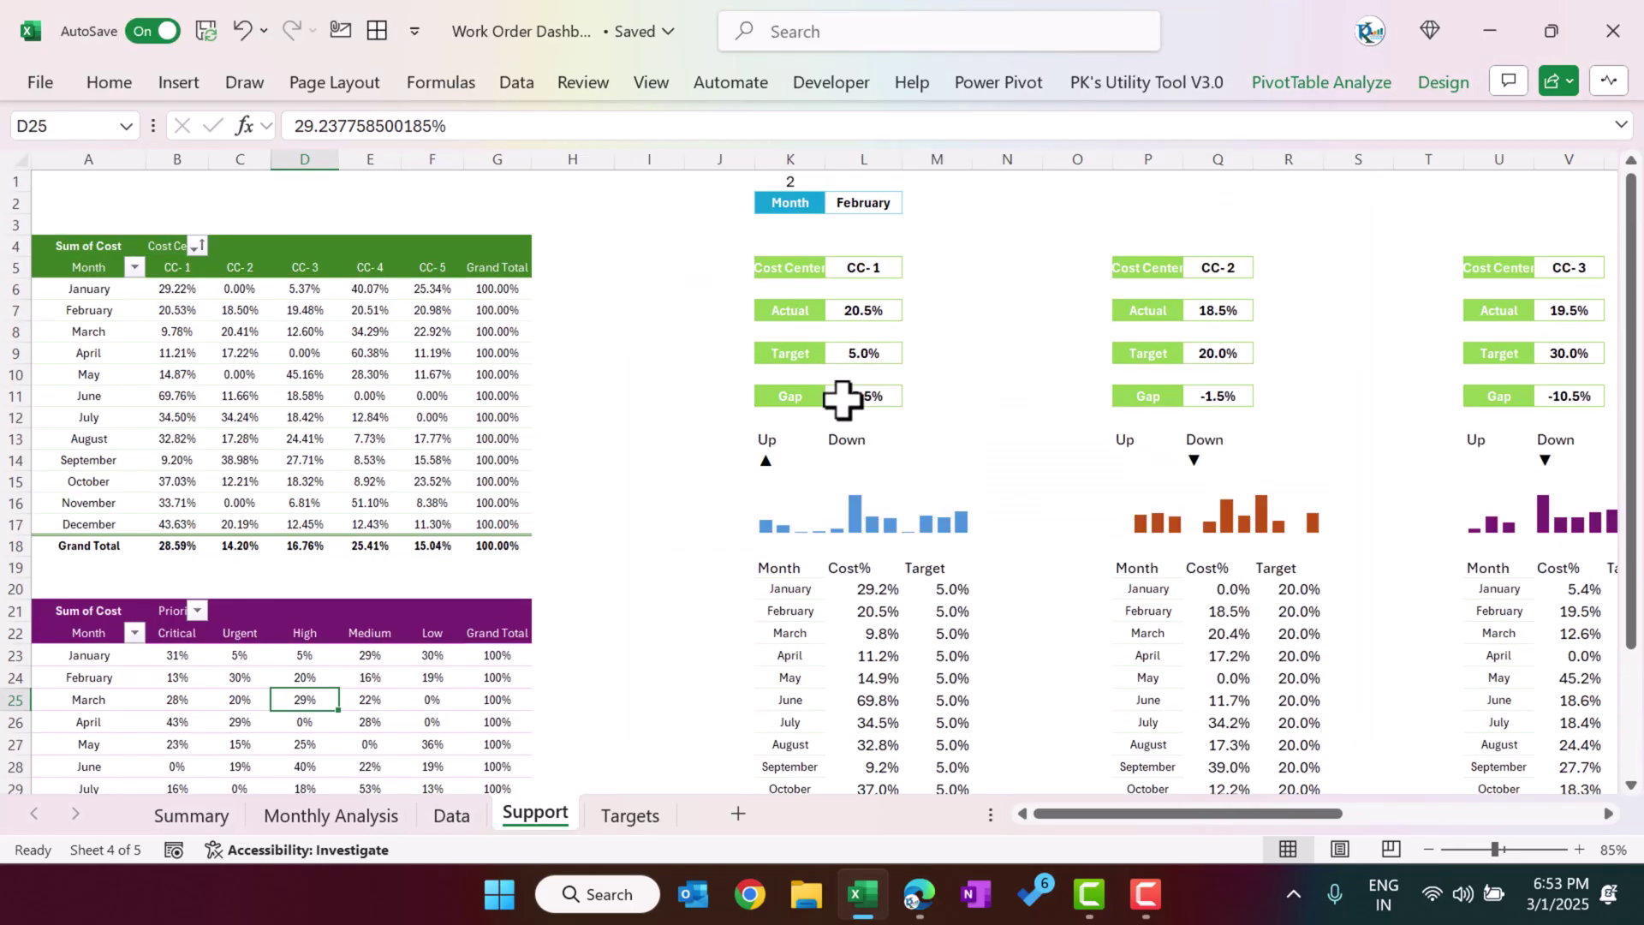
{"action": "left_click", "coordinate": [724, 374]}
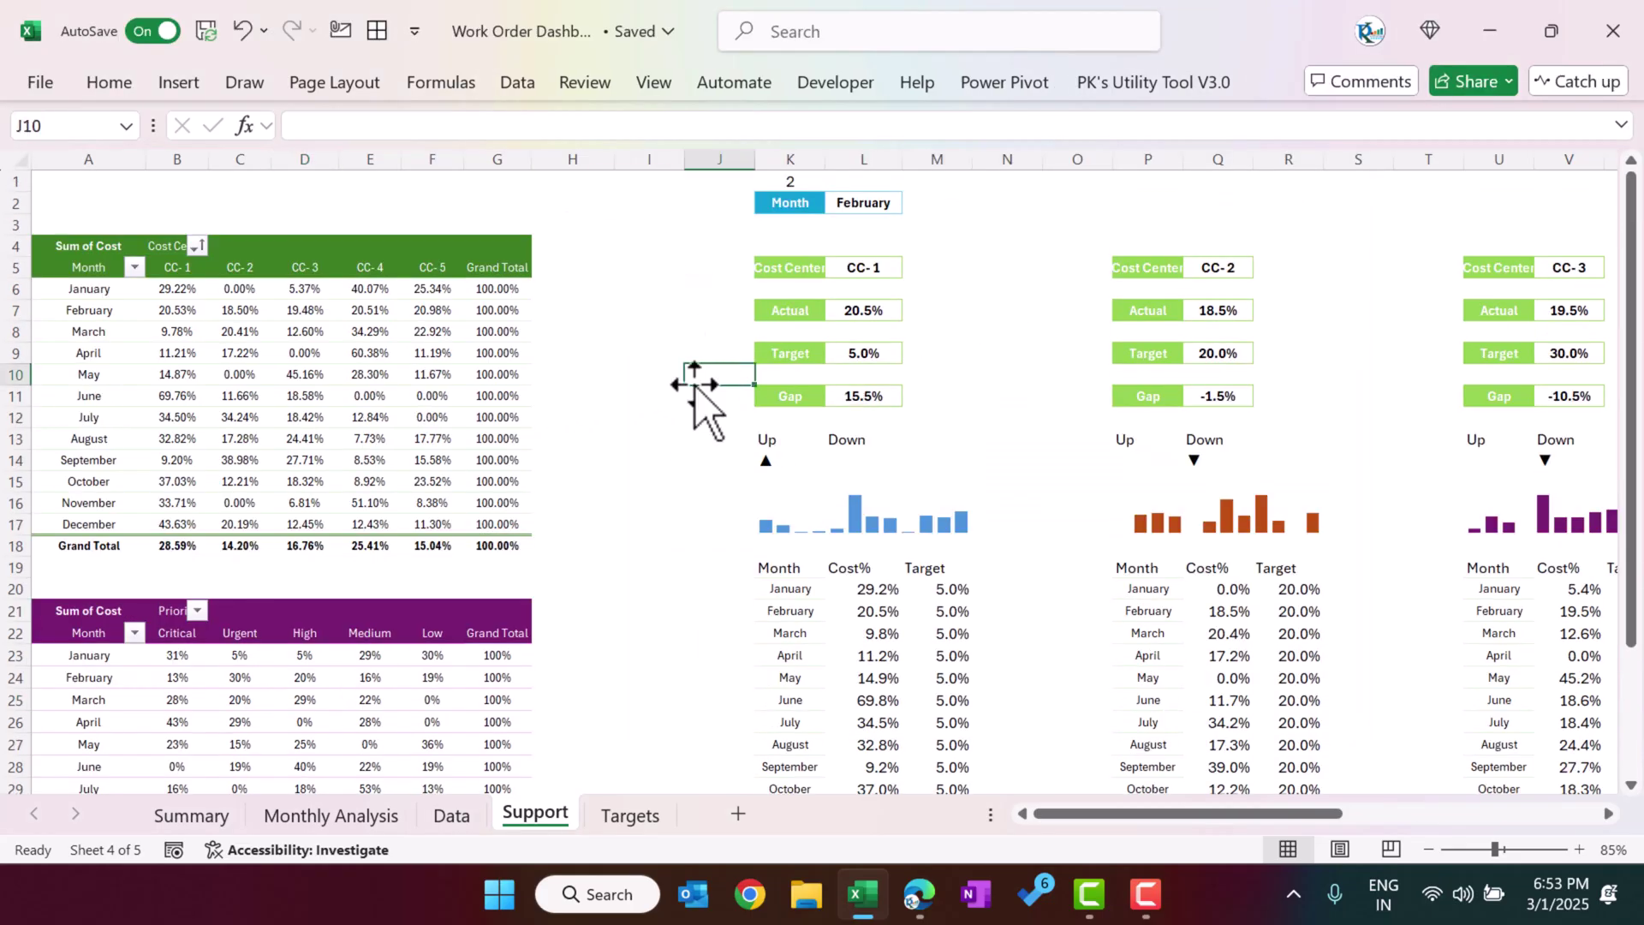
{"action": "left_click", "coordinate": [190, 815]}
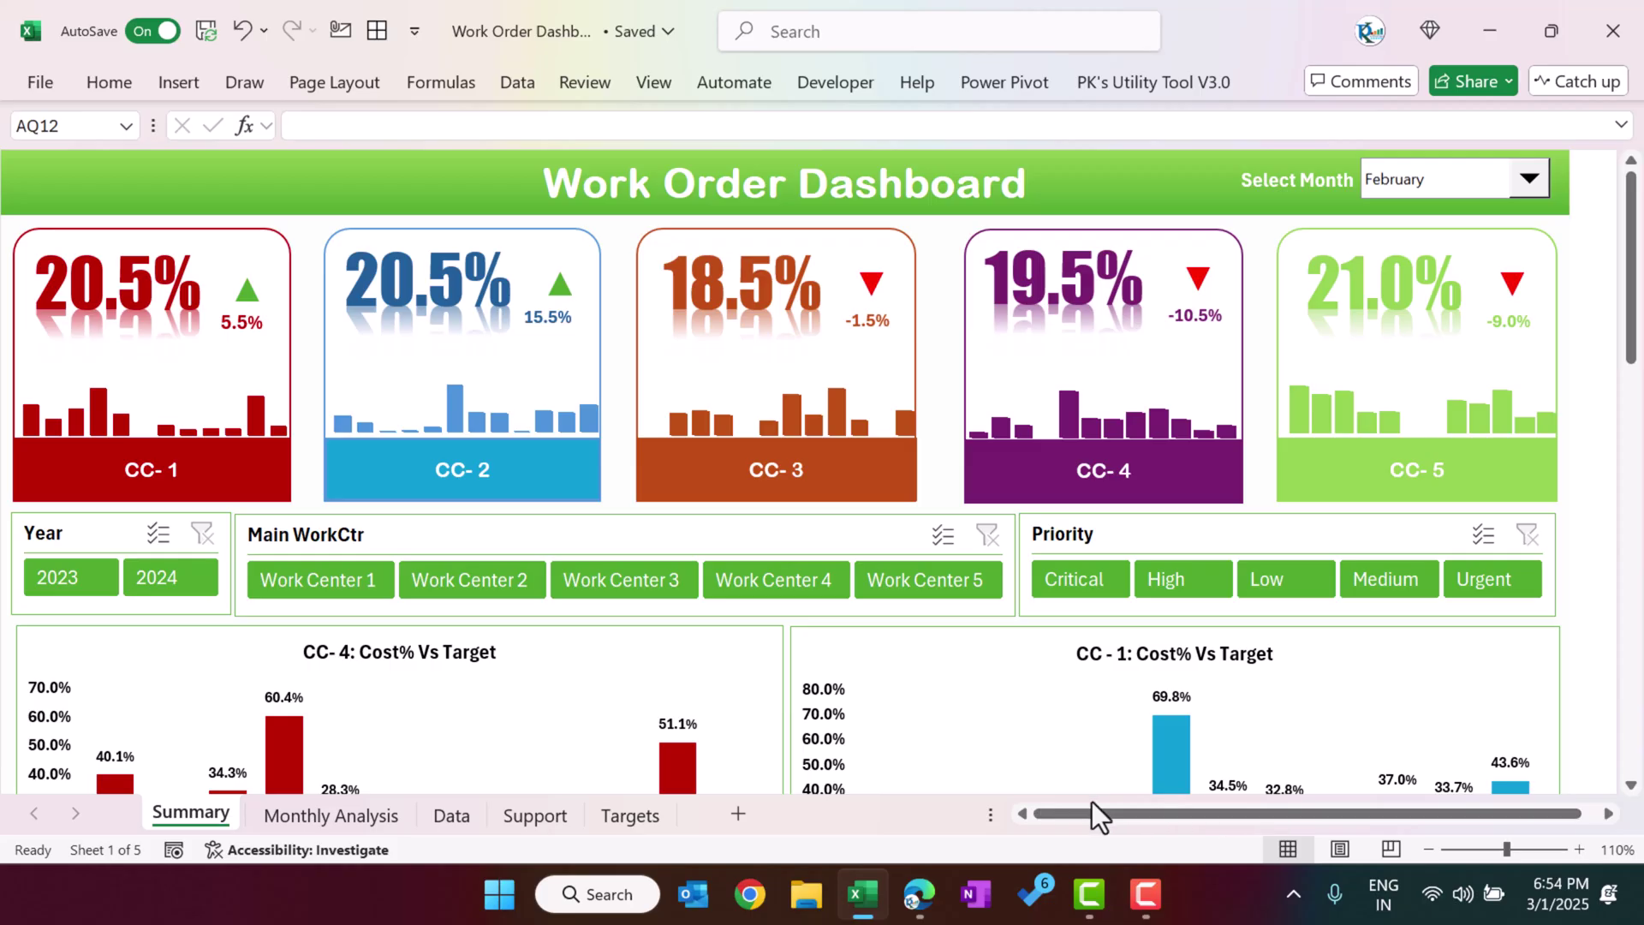
- Scroll right to the empty columns beside the dashboard cards
{"action": "left_click_drag", "start_coordinate": [1118, 814], "coordinate": [1455, 835]}
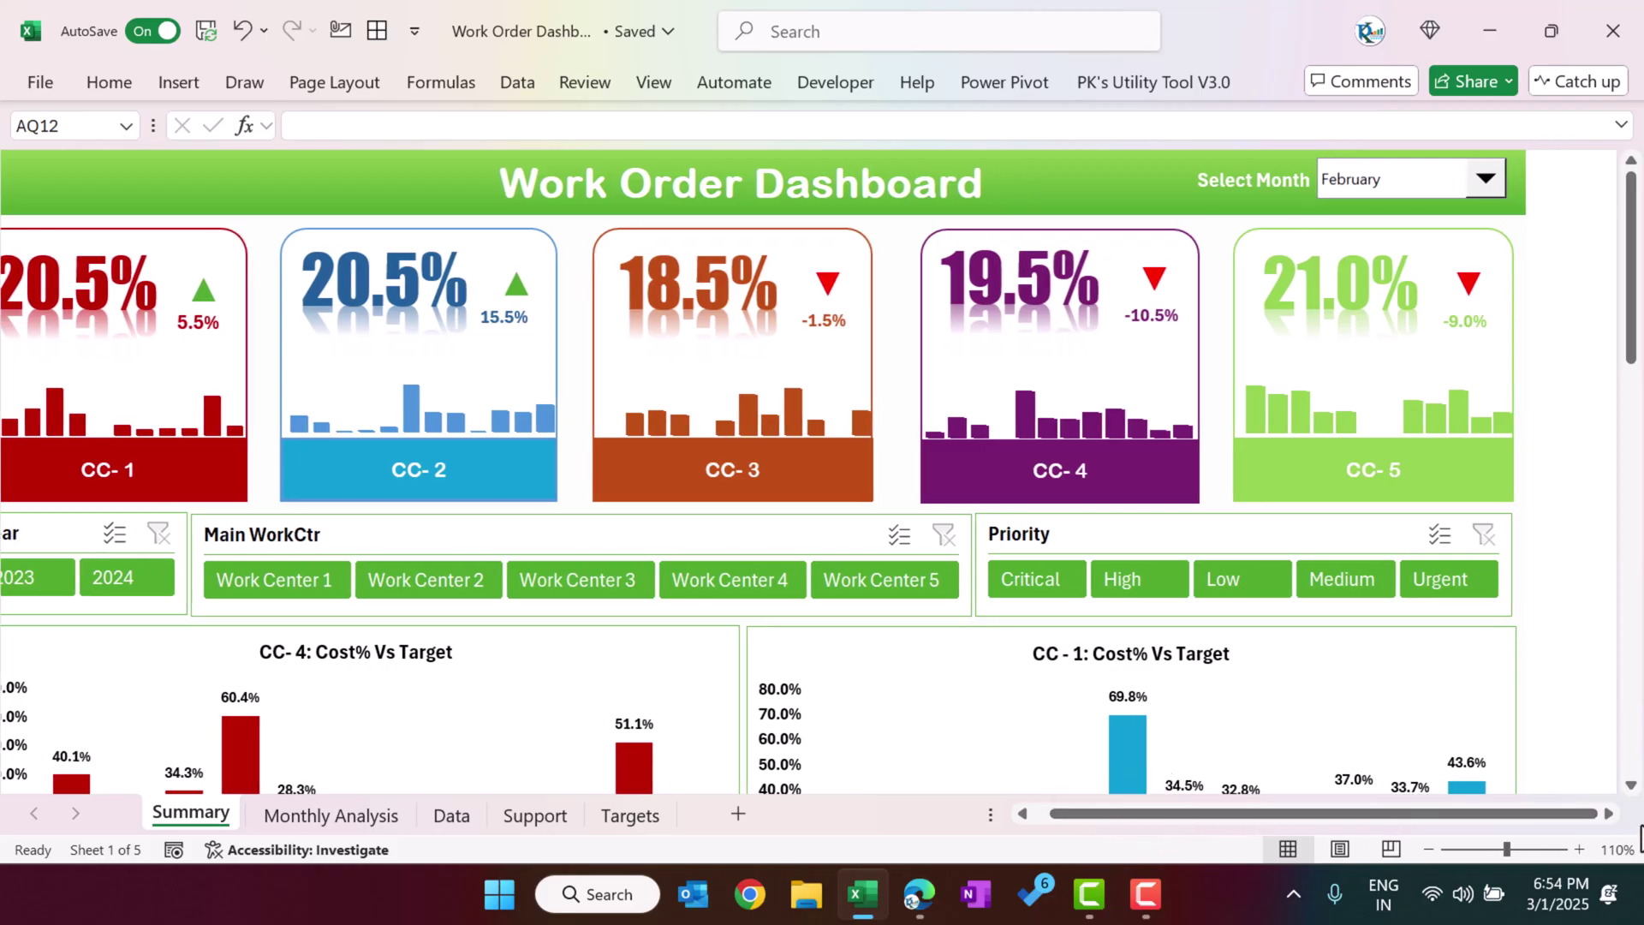
{"action": "left_click", "coordinate": [1608, 814]}
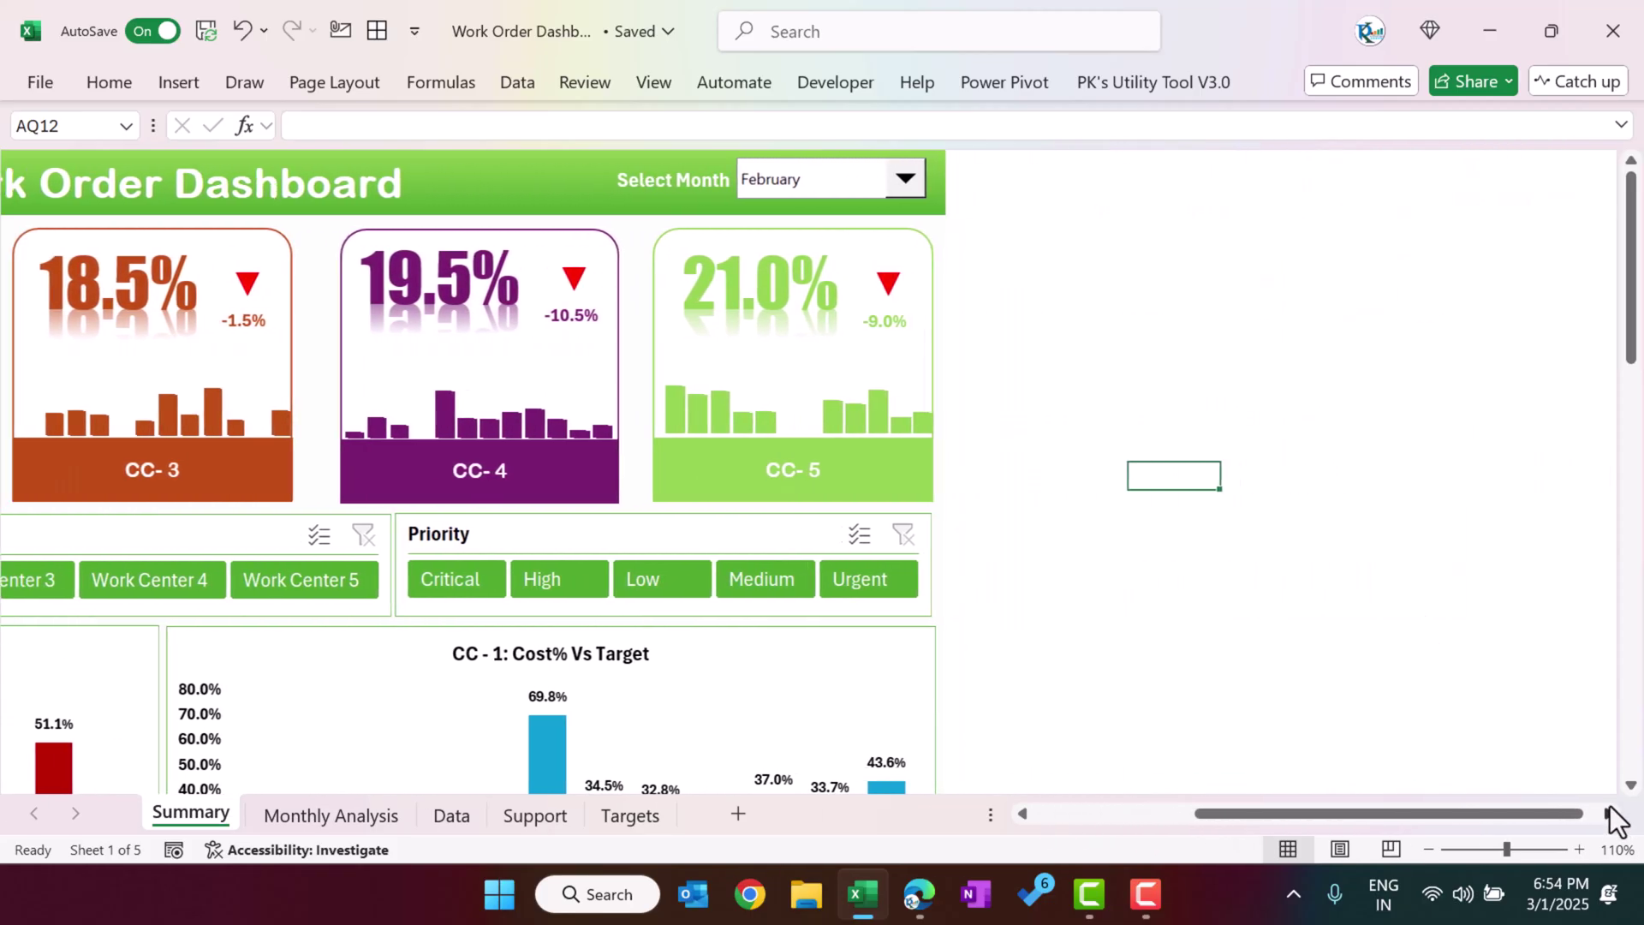
- Place a rounded rectangle shape, then delete the misplaced one
{"action": "left_click", "coordinate": [888, 287]}
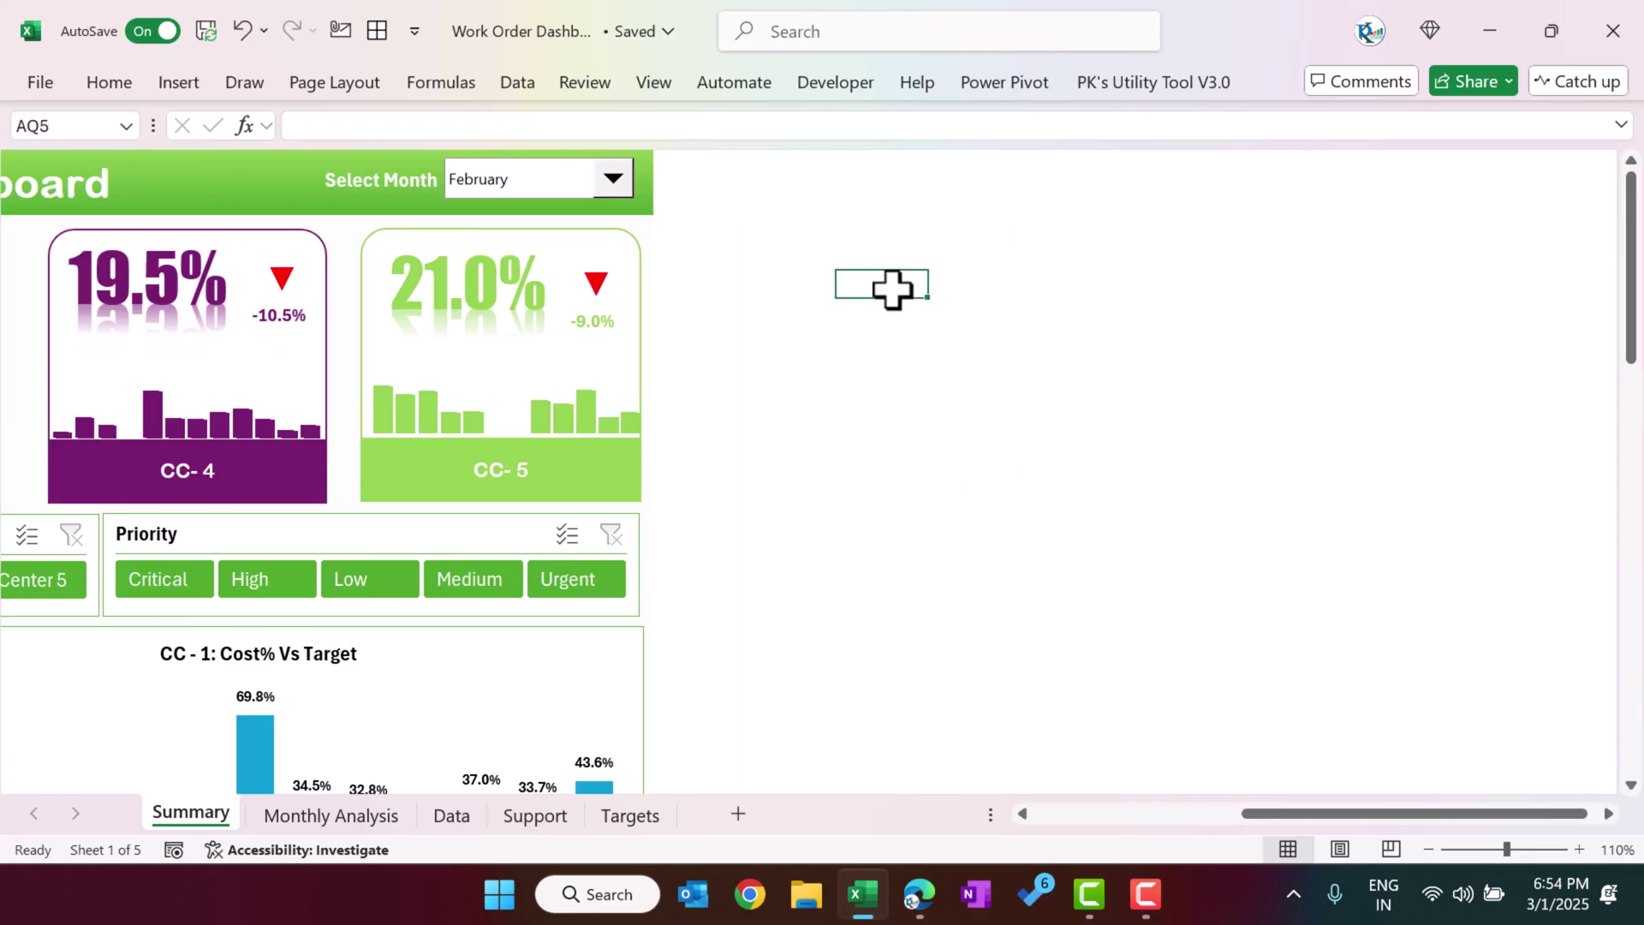
{"action": "left_click", "coordinate": [192, 84]}
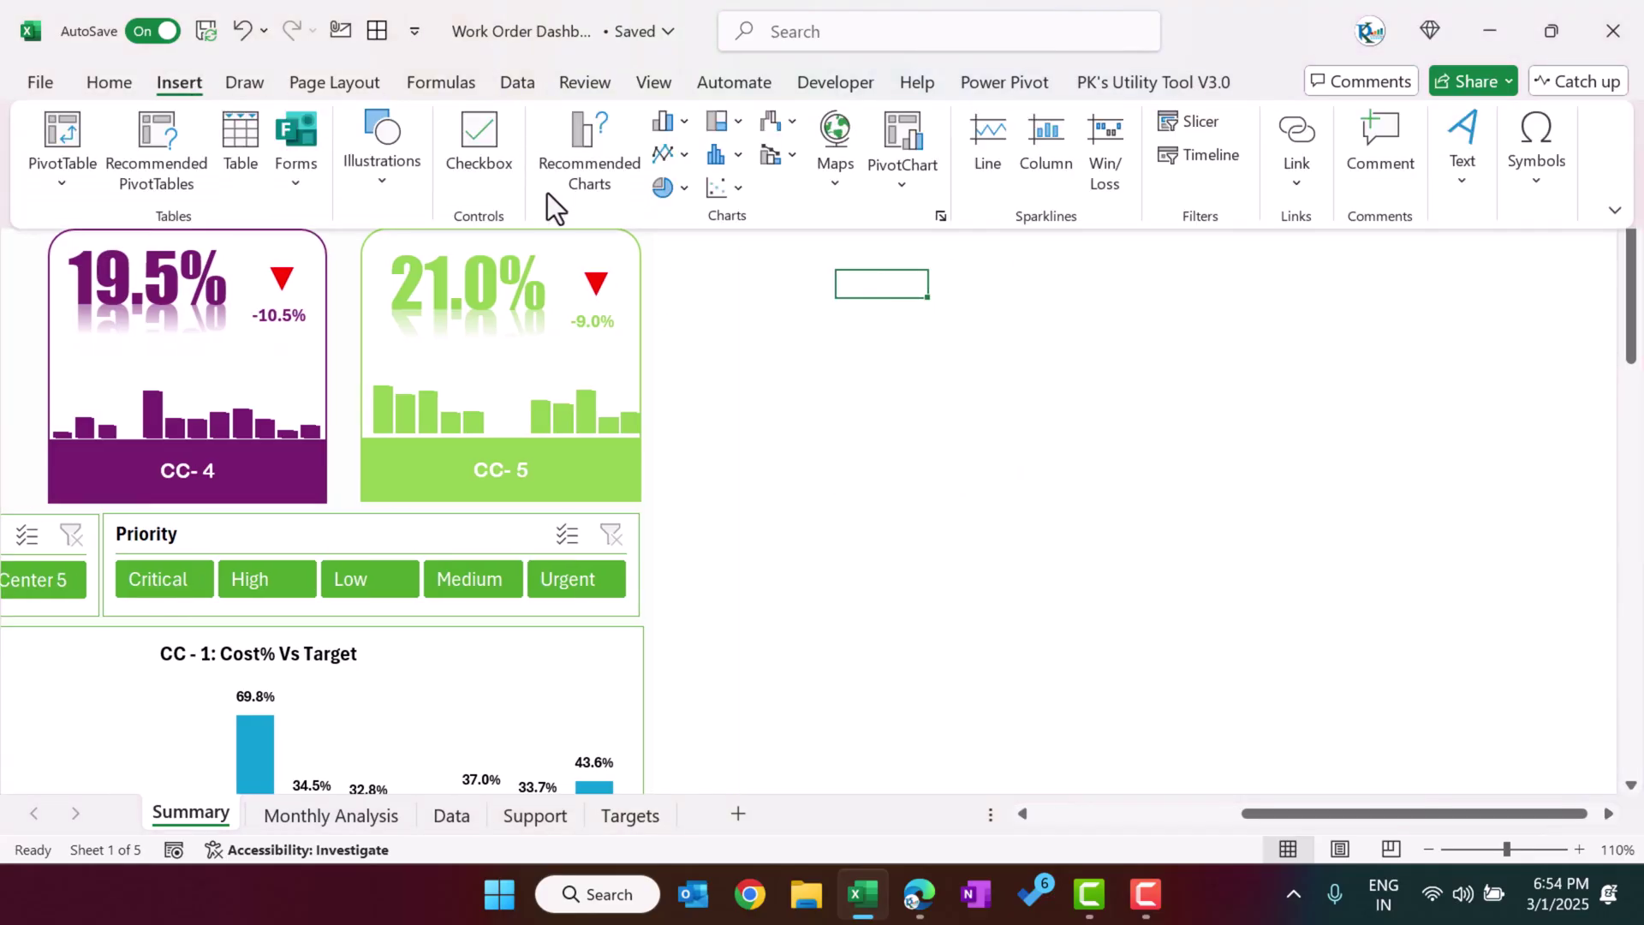
{"action": "left_click", "coordinate": [402, 182]}
{"action": "left_click", "coordinate": [424, 274]}
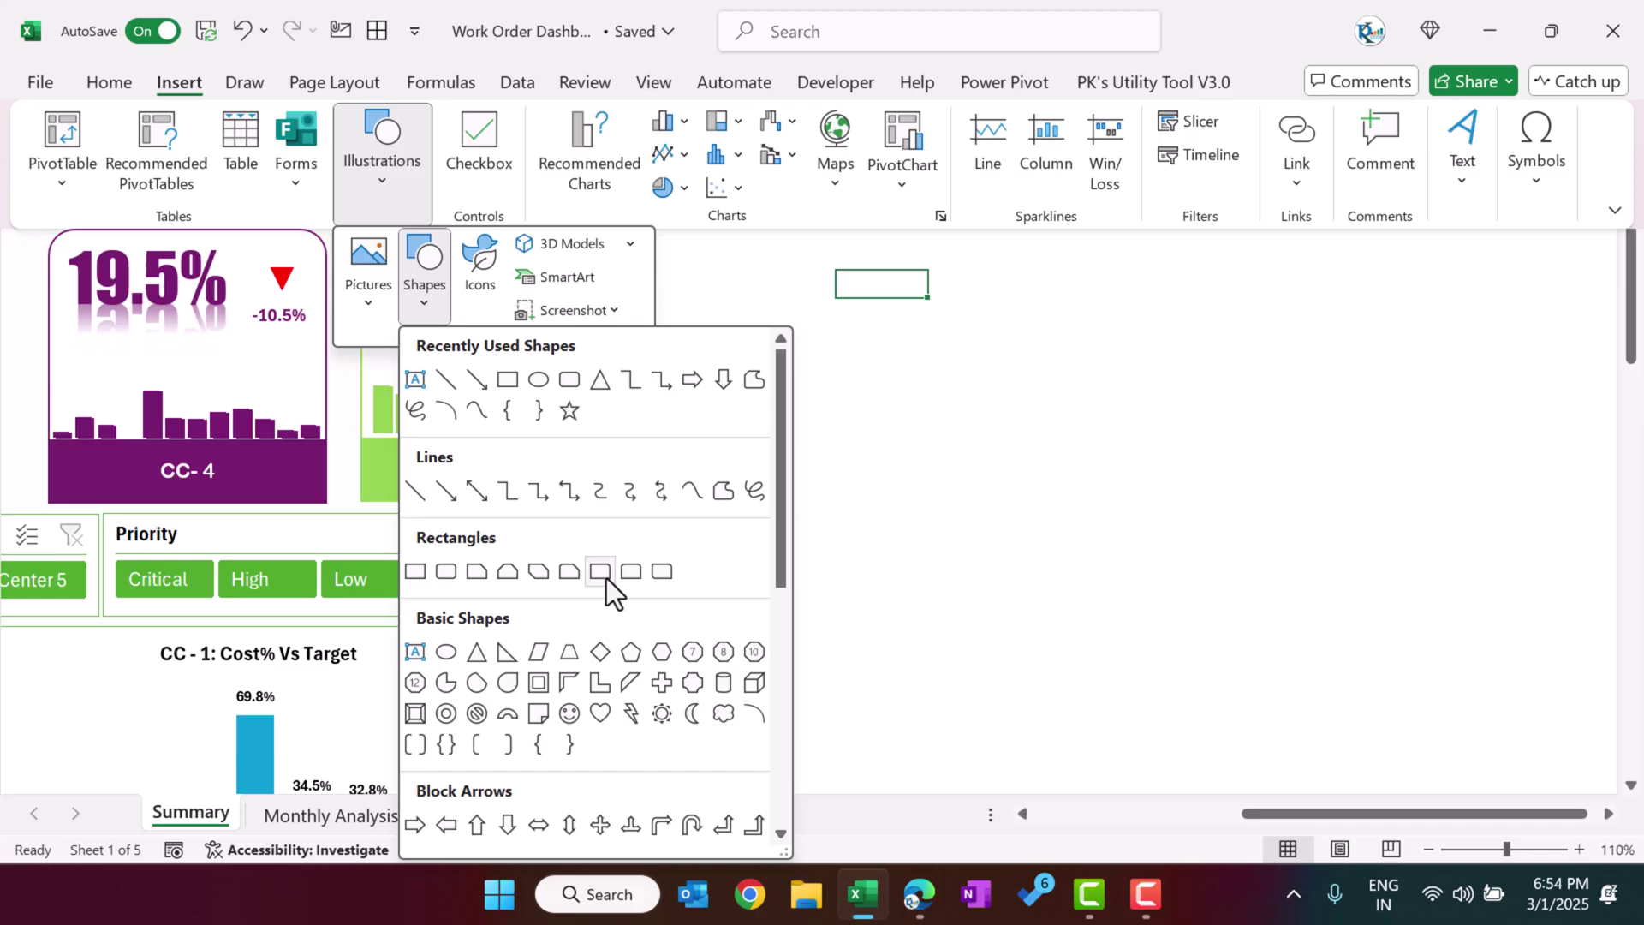
{"action": "left_click", "coordinate": [605, 578]}
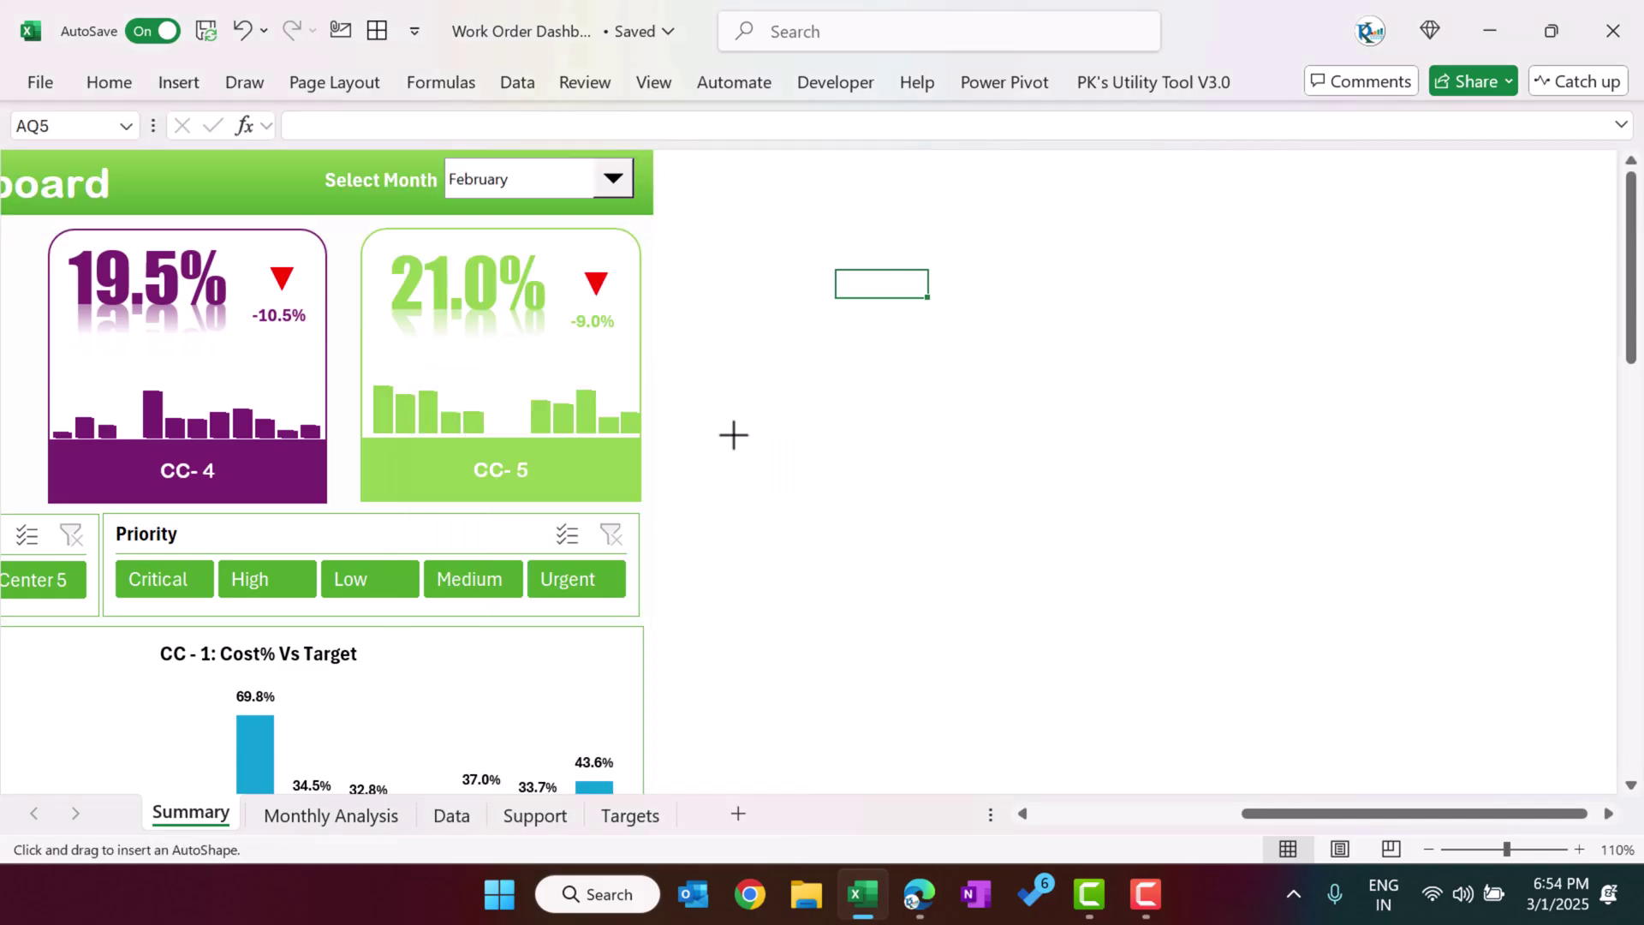
{"action": "left_click", "coordinate": [800, 327]}
{"action": "key", "text": "Delete"}
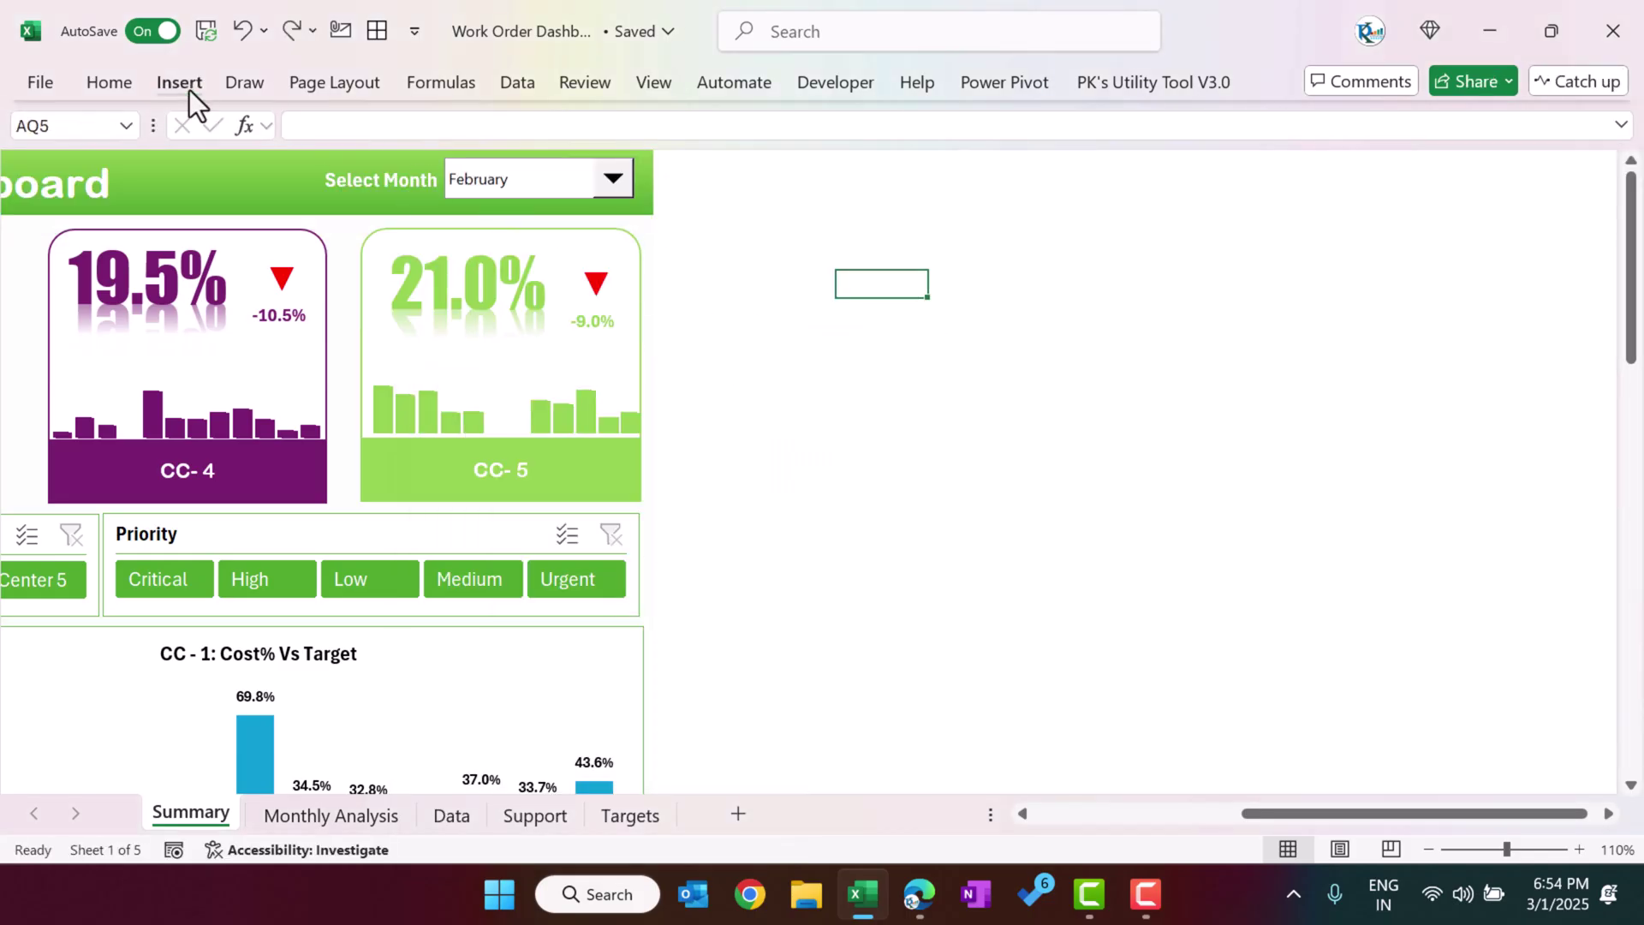
- Draw a rounded rectangle beside the dashboard cards and resize it to about 4.76 × 4.94 cm
{"action": "left_click", "coordinate": [188, 90]}
{"action": "left_click", "coordinate": [392, 187]}
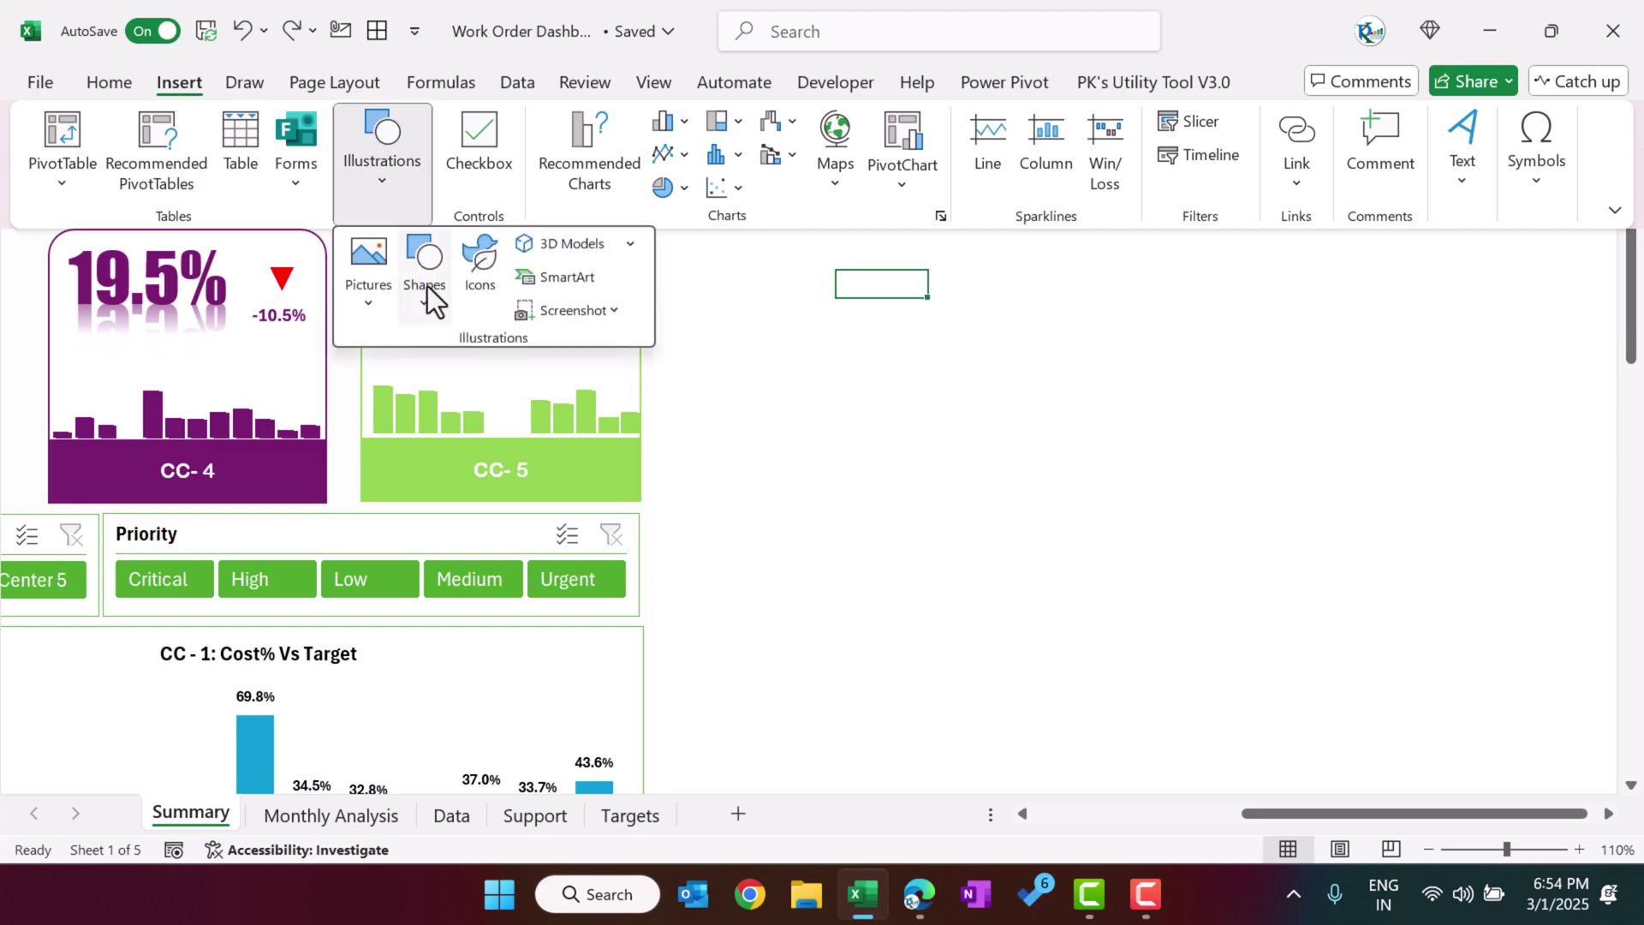
{"action": "left_click", "coordinate": [427, 313]}
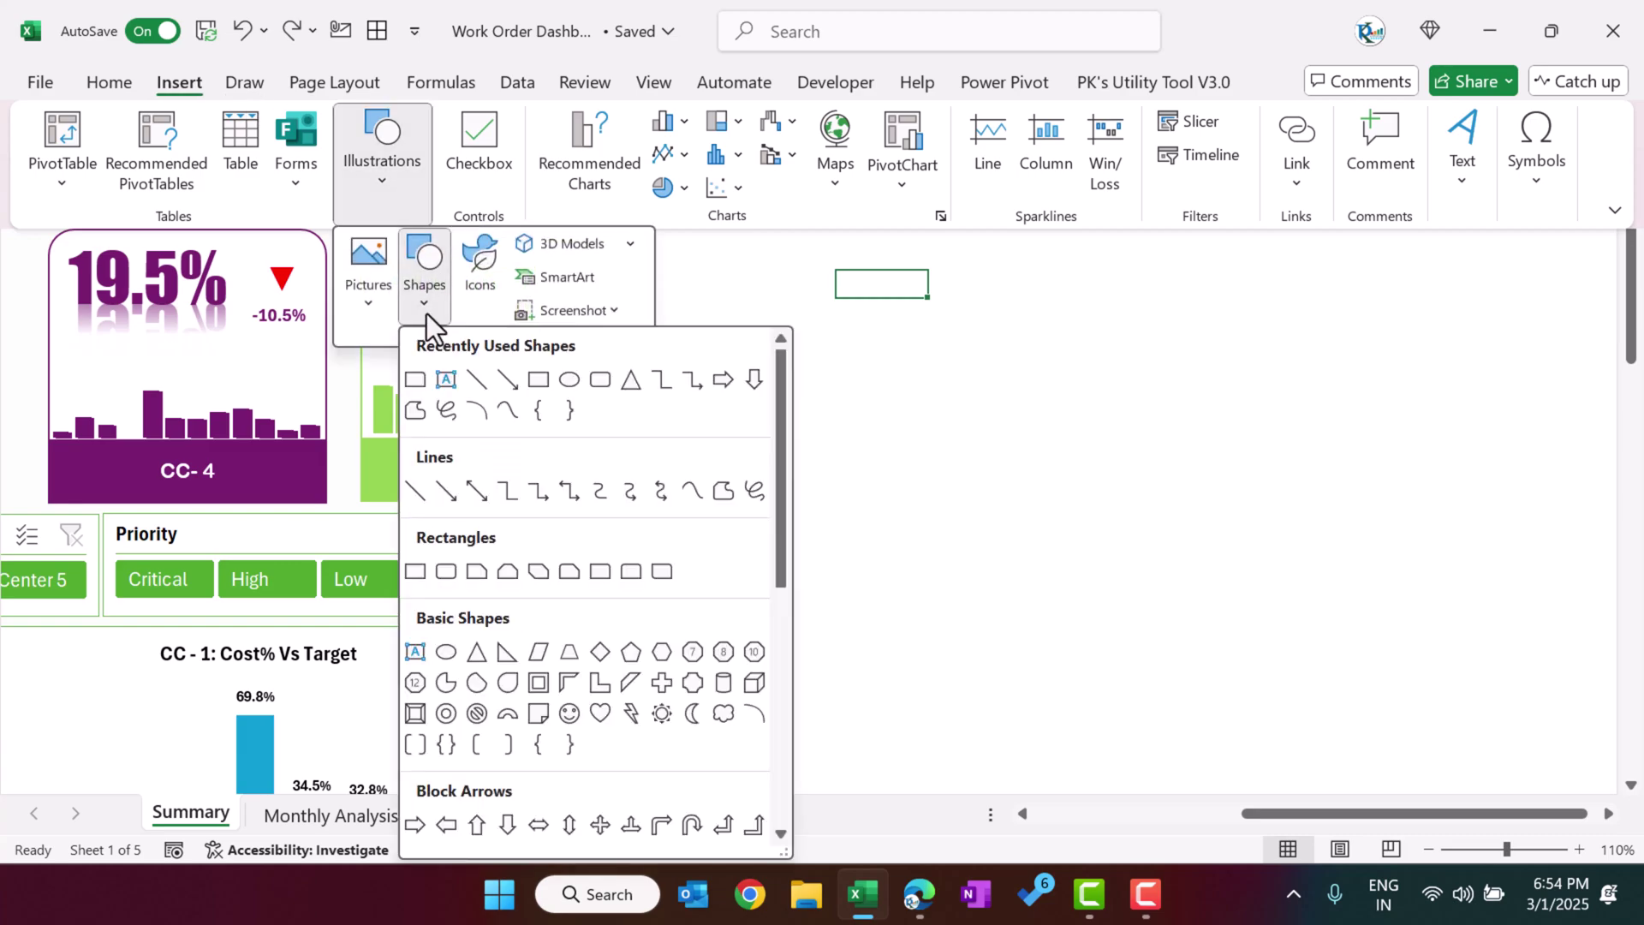
{"action": "left_click", "coordinate": [634, 573]}
{"action": "left_click_drag", "start_coordinate": [798, 379], "coordinate": [934, 514]}
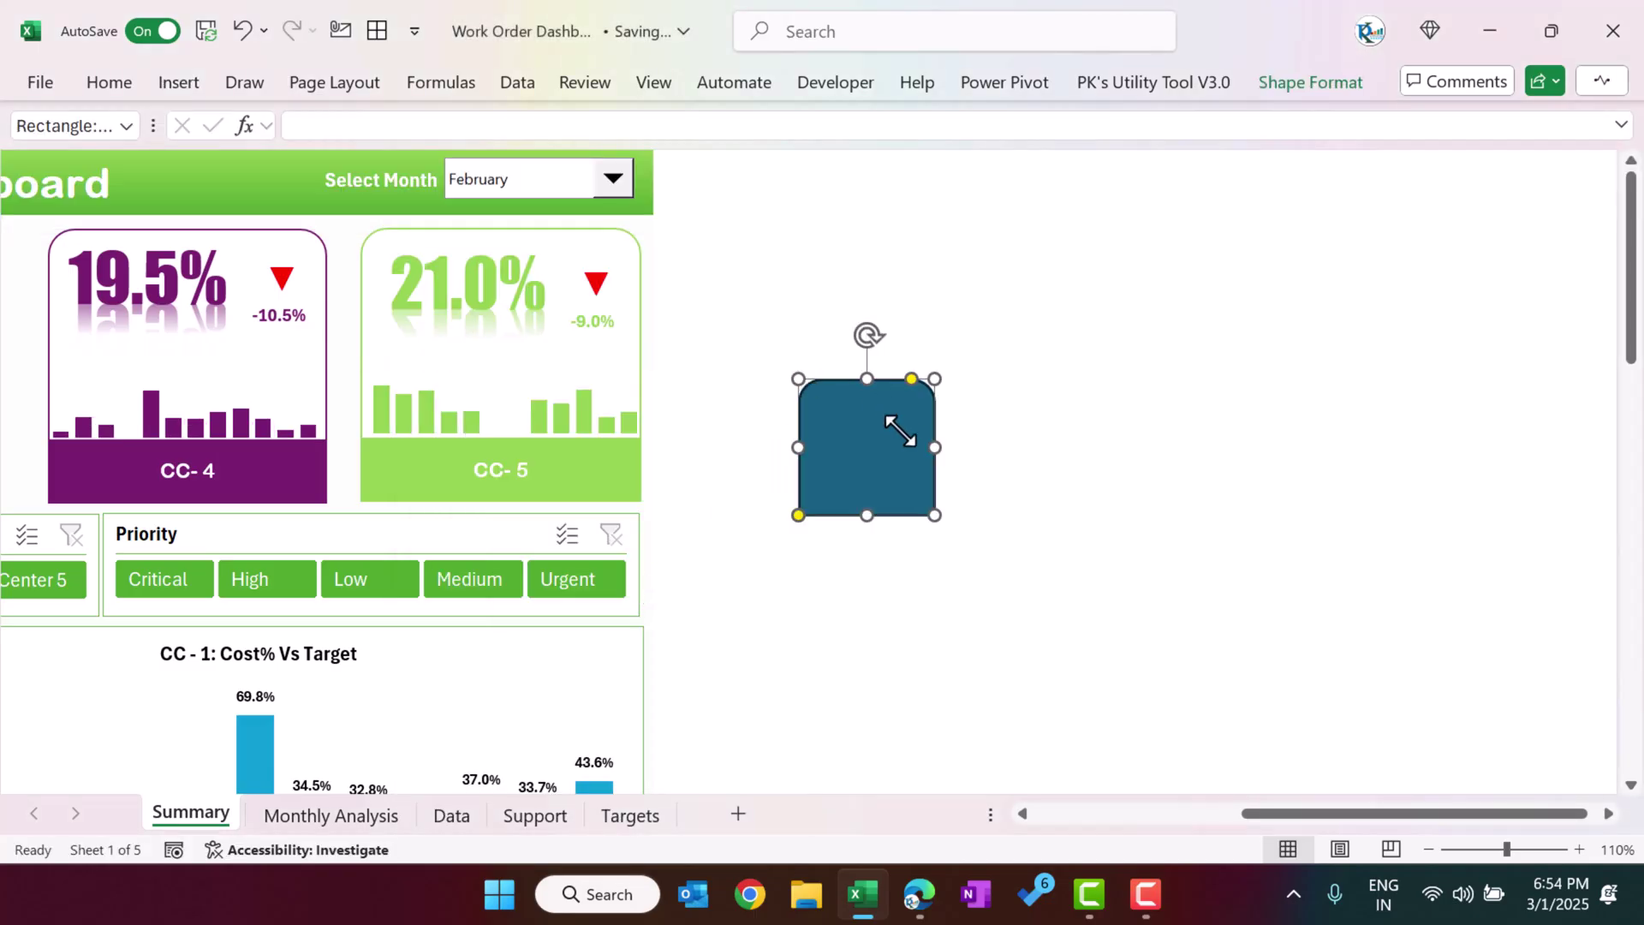
{"action": "left_click_drag", "start_coordinate": [942, 454], "coordinate": [944, 316]}
{"action": "left_click_drag", "start_coordinate": [896, 378], "coordinate": [925, 449]}
- Give the rectangle a white fill and a light-green outline
{"action": "left_click", "coordinate": [1319, 90]}
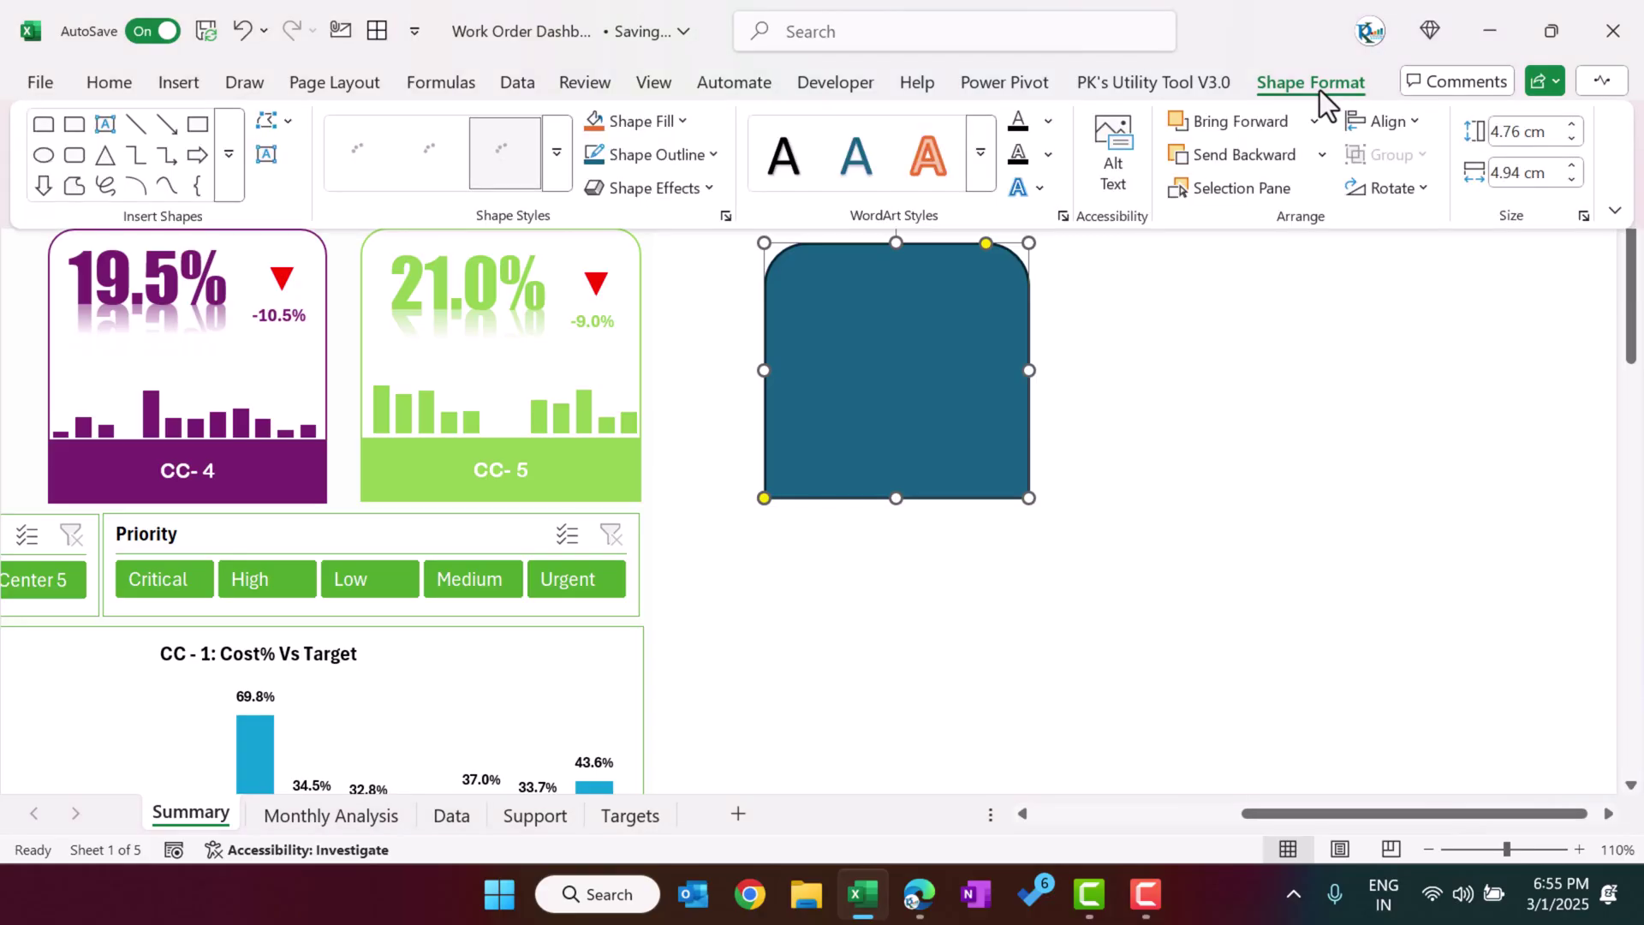
{"action": "key", "text": "ctrl+F1"}
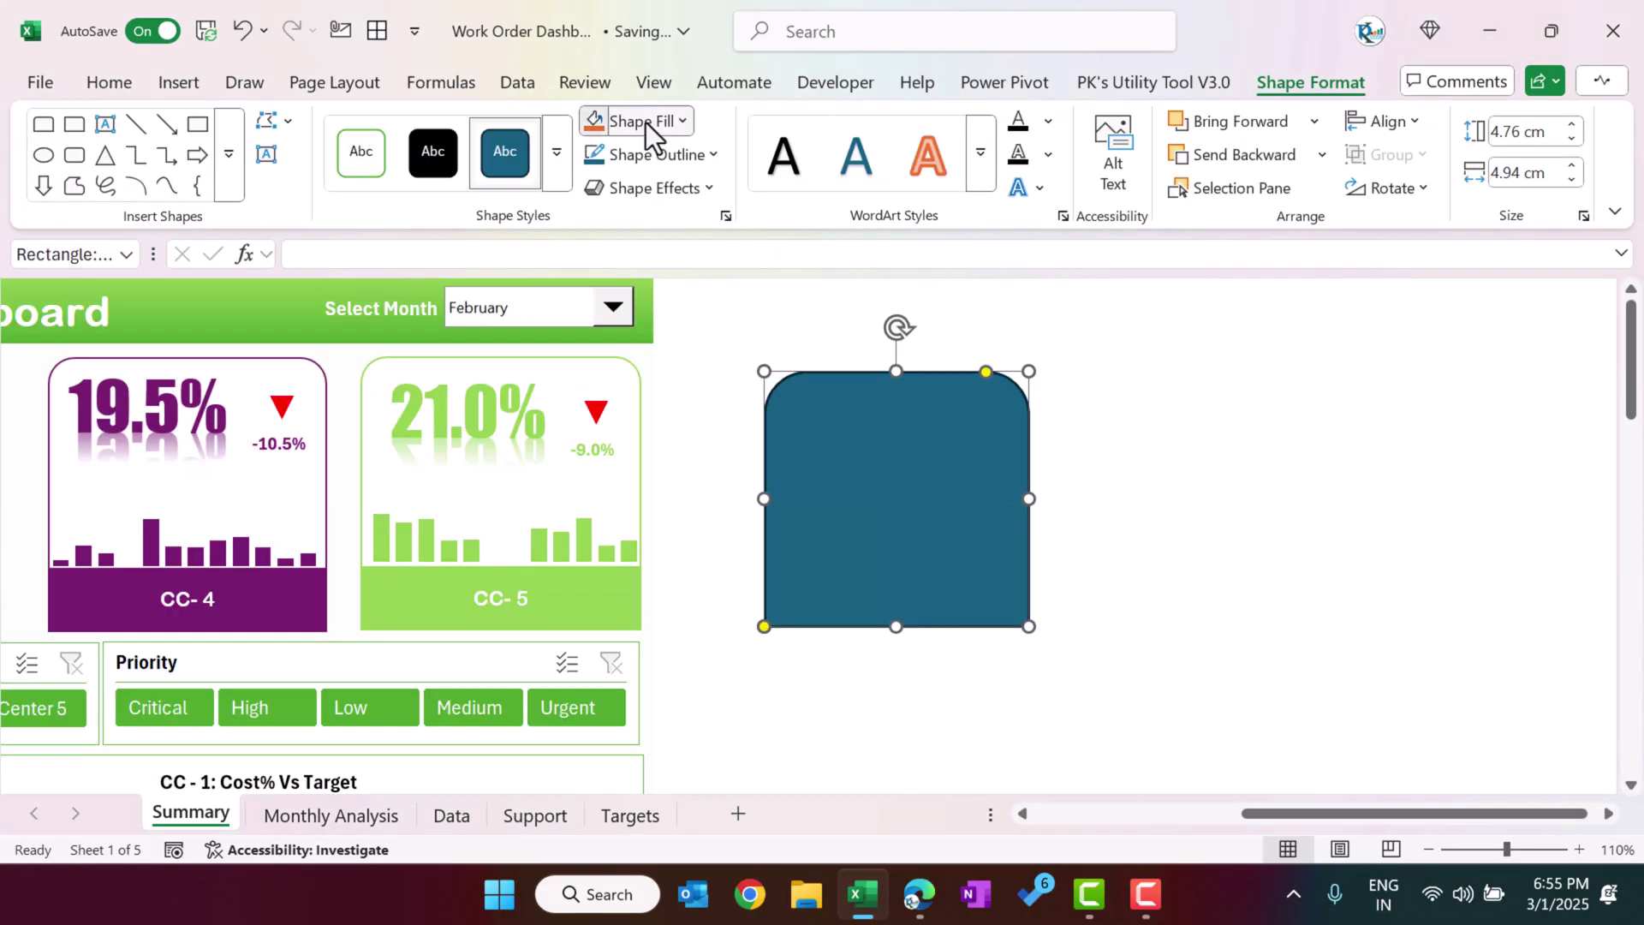
{"action": "left_click", "coordinate": [645, 121]}
{"action": "left_click", "coordinate": [599, 285]}
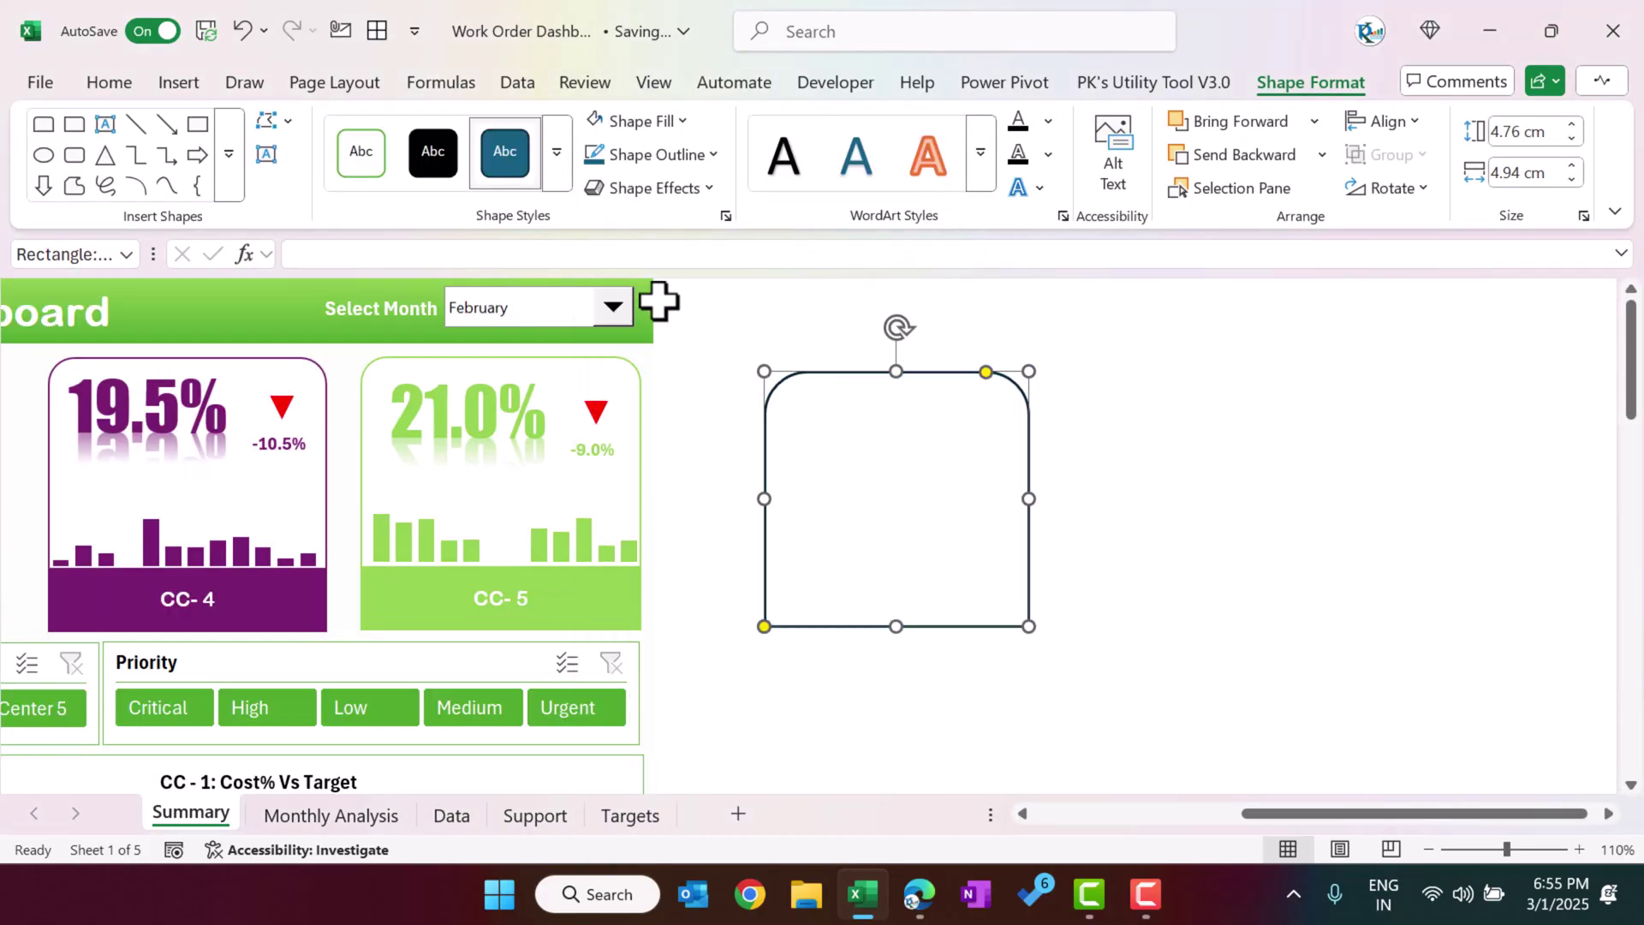
{"action": "left_click", "coordinate": [674, 151]}
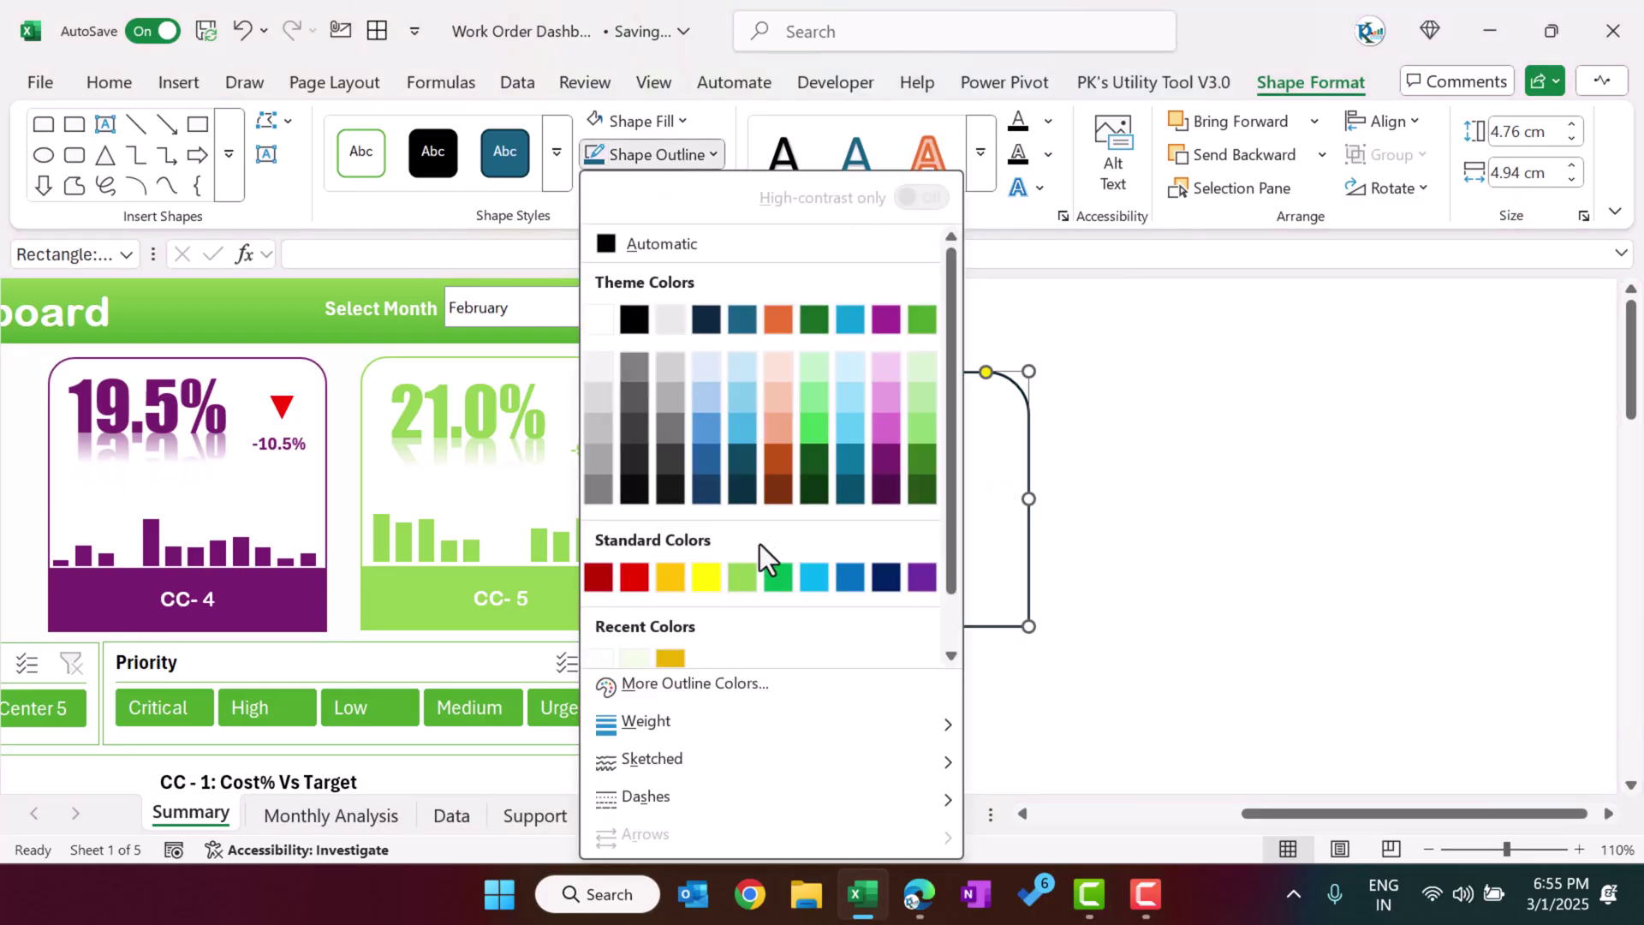
{"action": "left_click", "coordinate": [742, 576]}
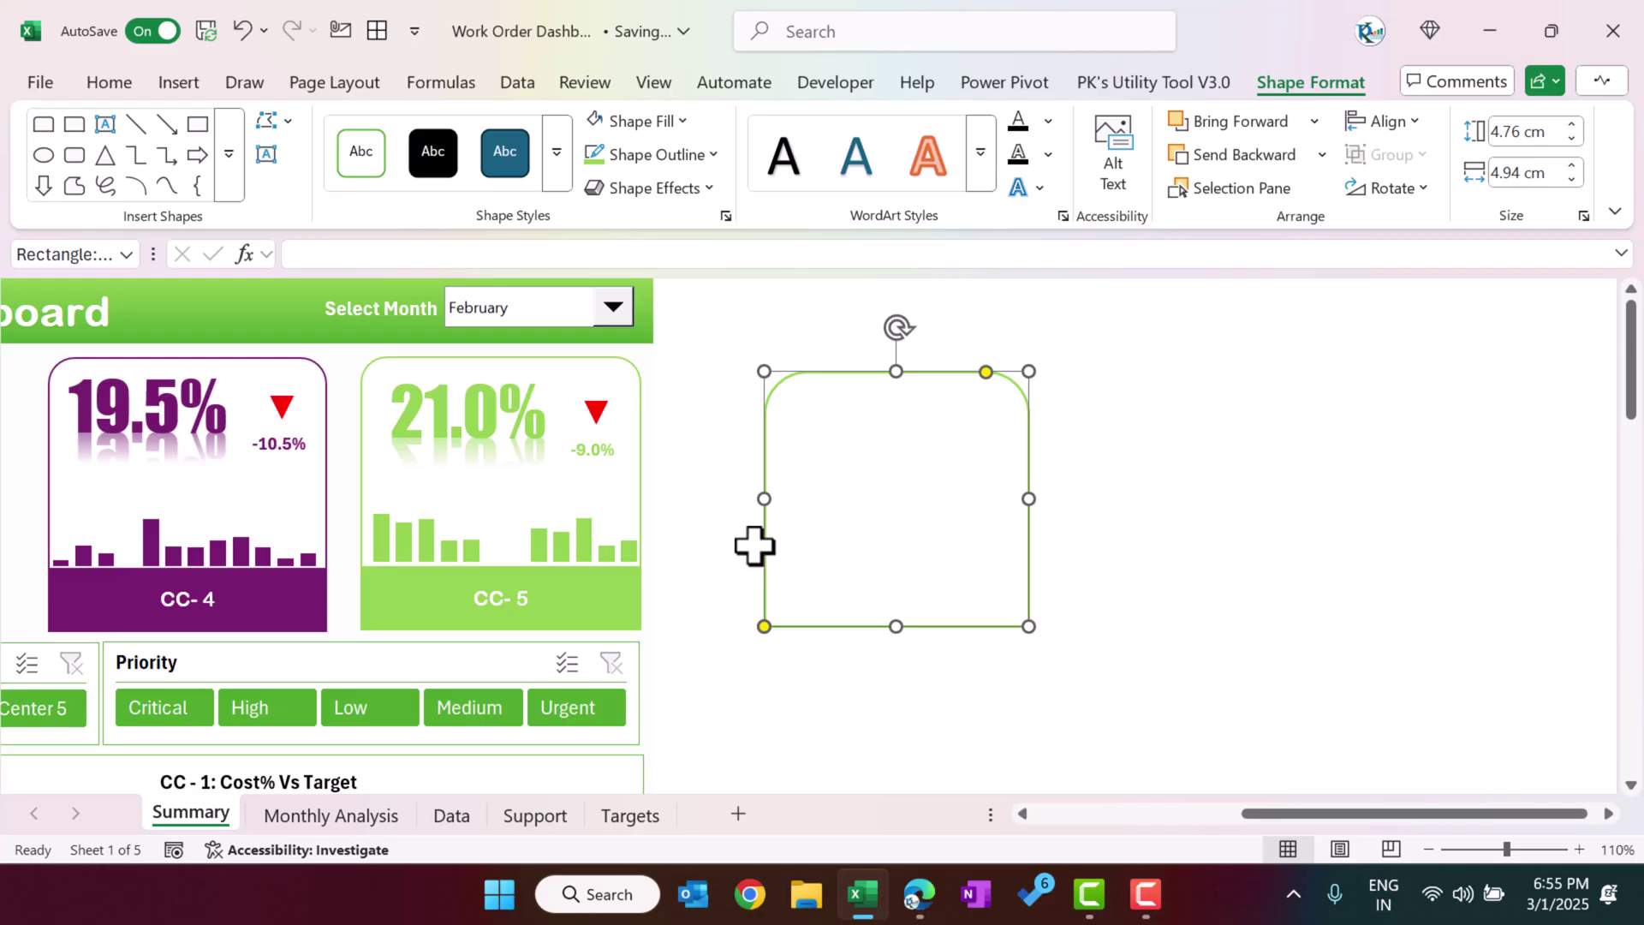
- Thin the rectangle's outline to ¾ pt and adjust its corner rounding
{"action": "left_click", "coordinate": [705, 187]}
{"action": "left_click", "coordinate": [703, 154]}
{"action": "left_click", "coordinate": [704, 155]}
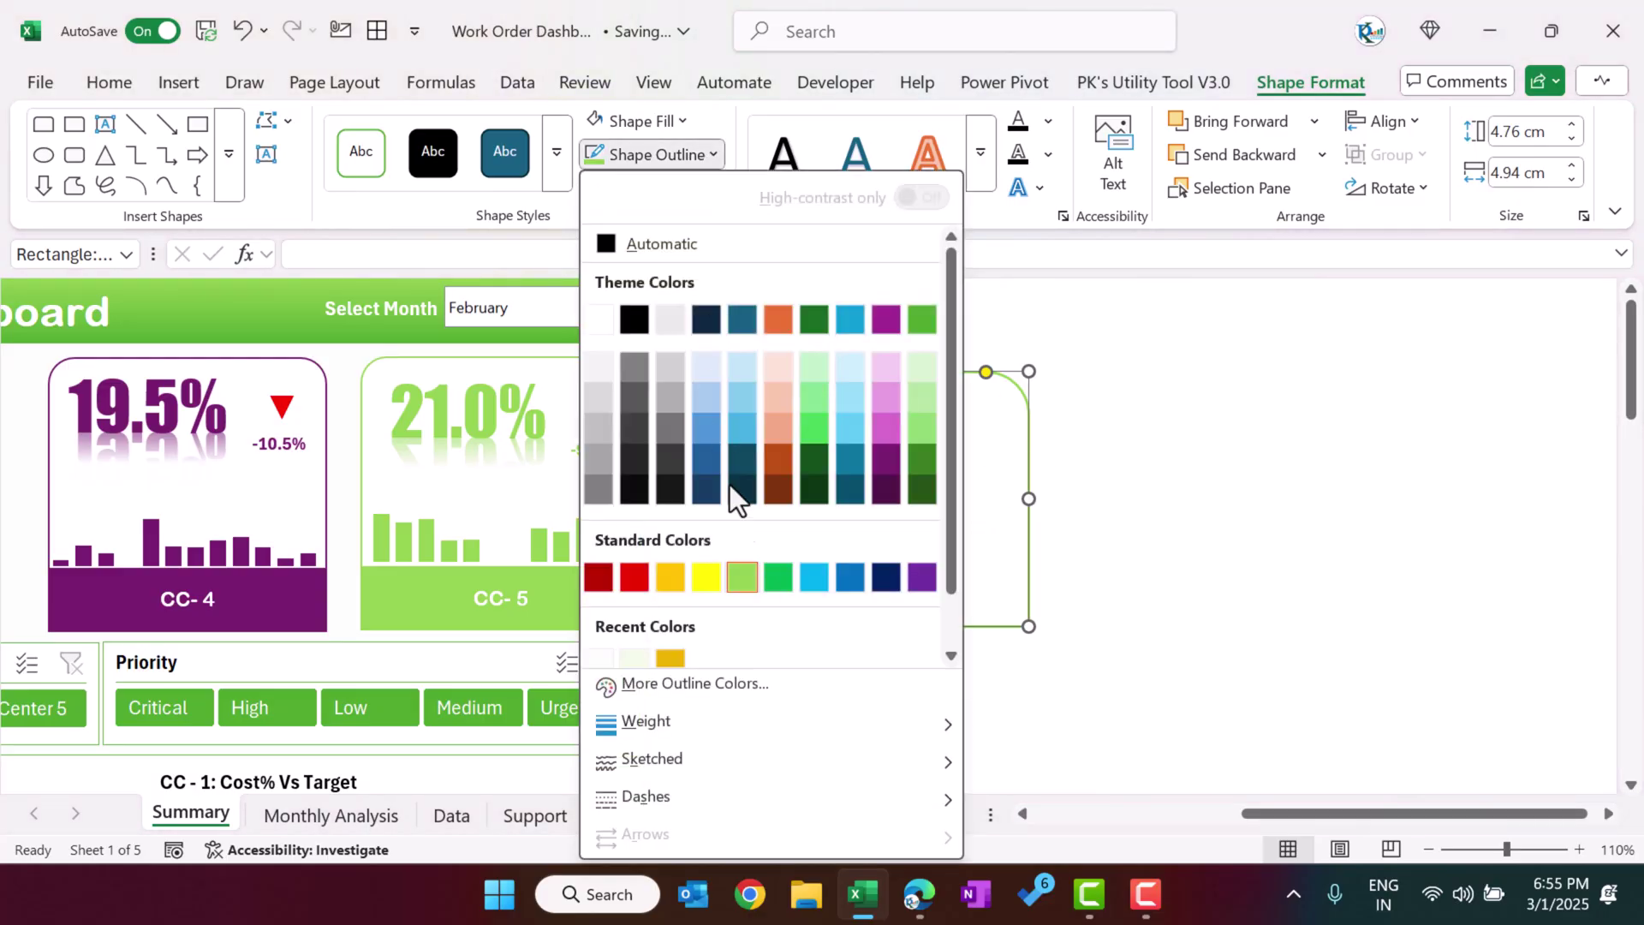
{"action": "mouse_move", "coordinate": [756, 717]}
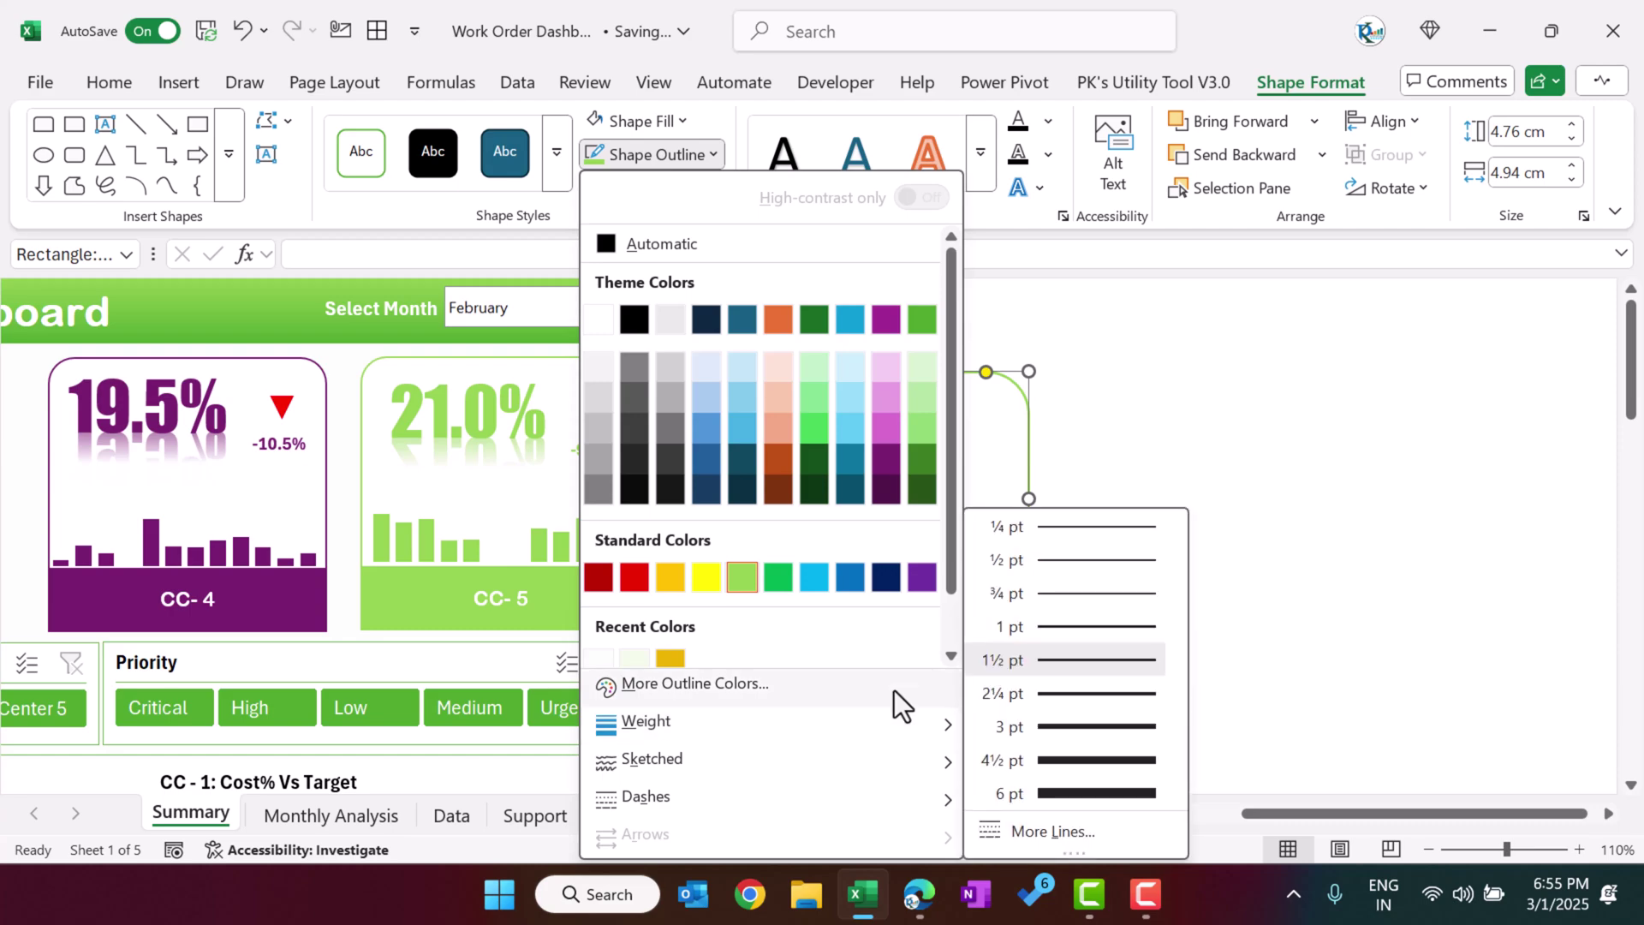
{"action": "left_click", "coordinate": [1060, 593]}
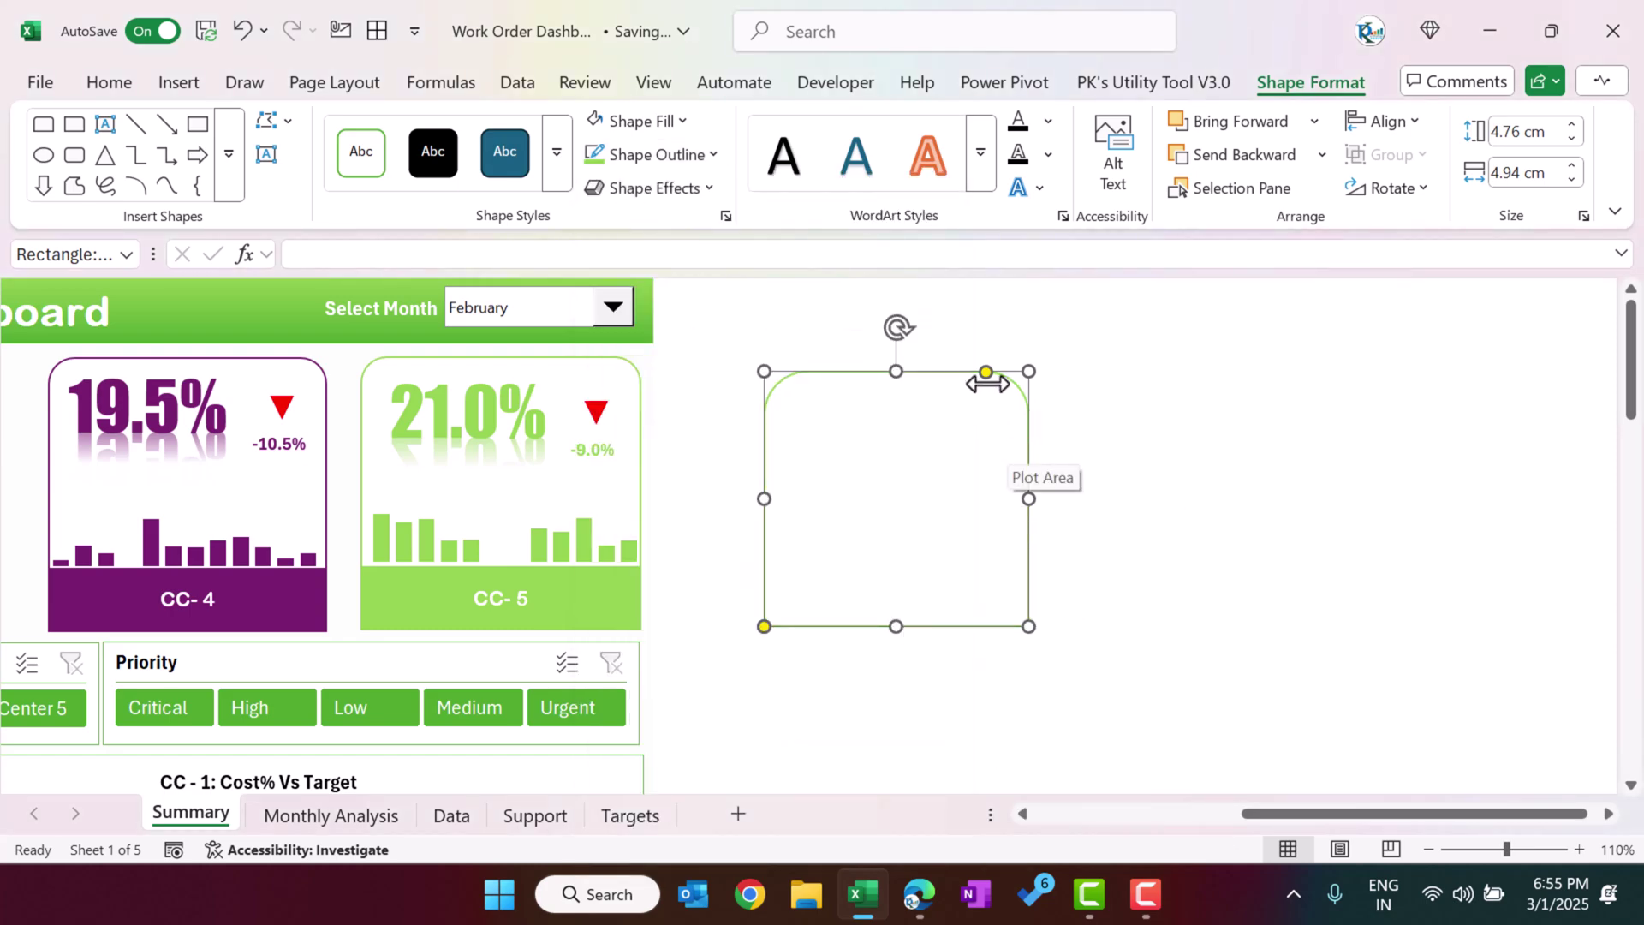
{"action": "left_click_drag", "start_coordinate": [992, 377], "coordinate": [1002, 378]}
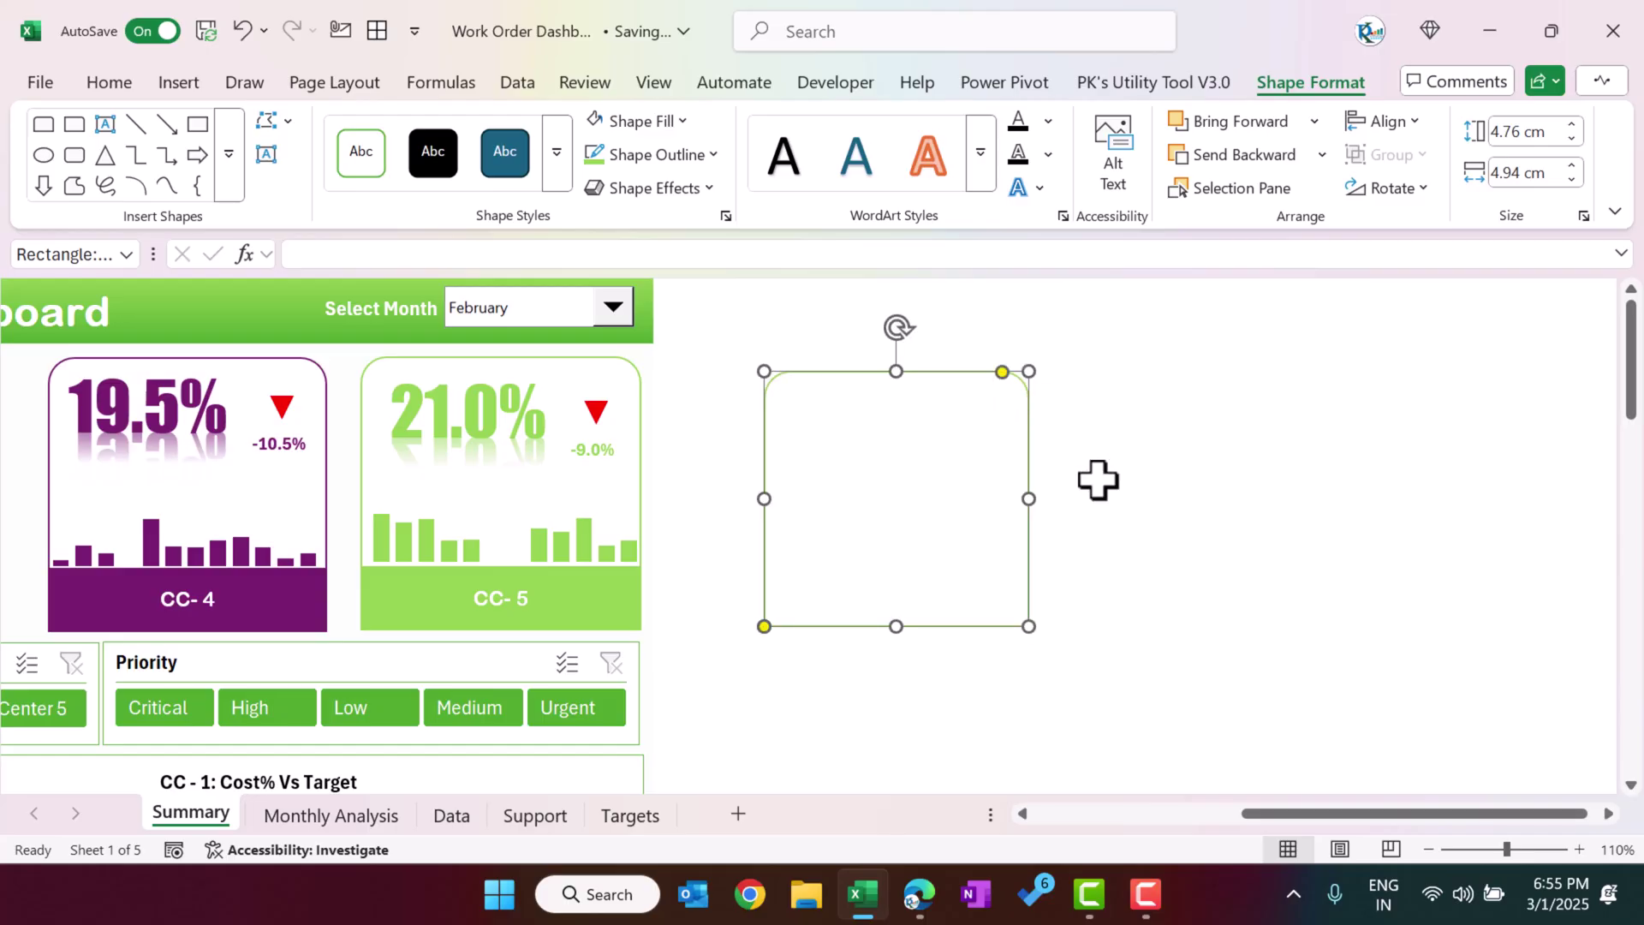
{"action": "left_click", "coordinate": [1100, 490]}
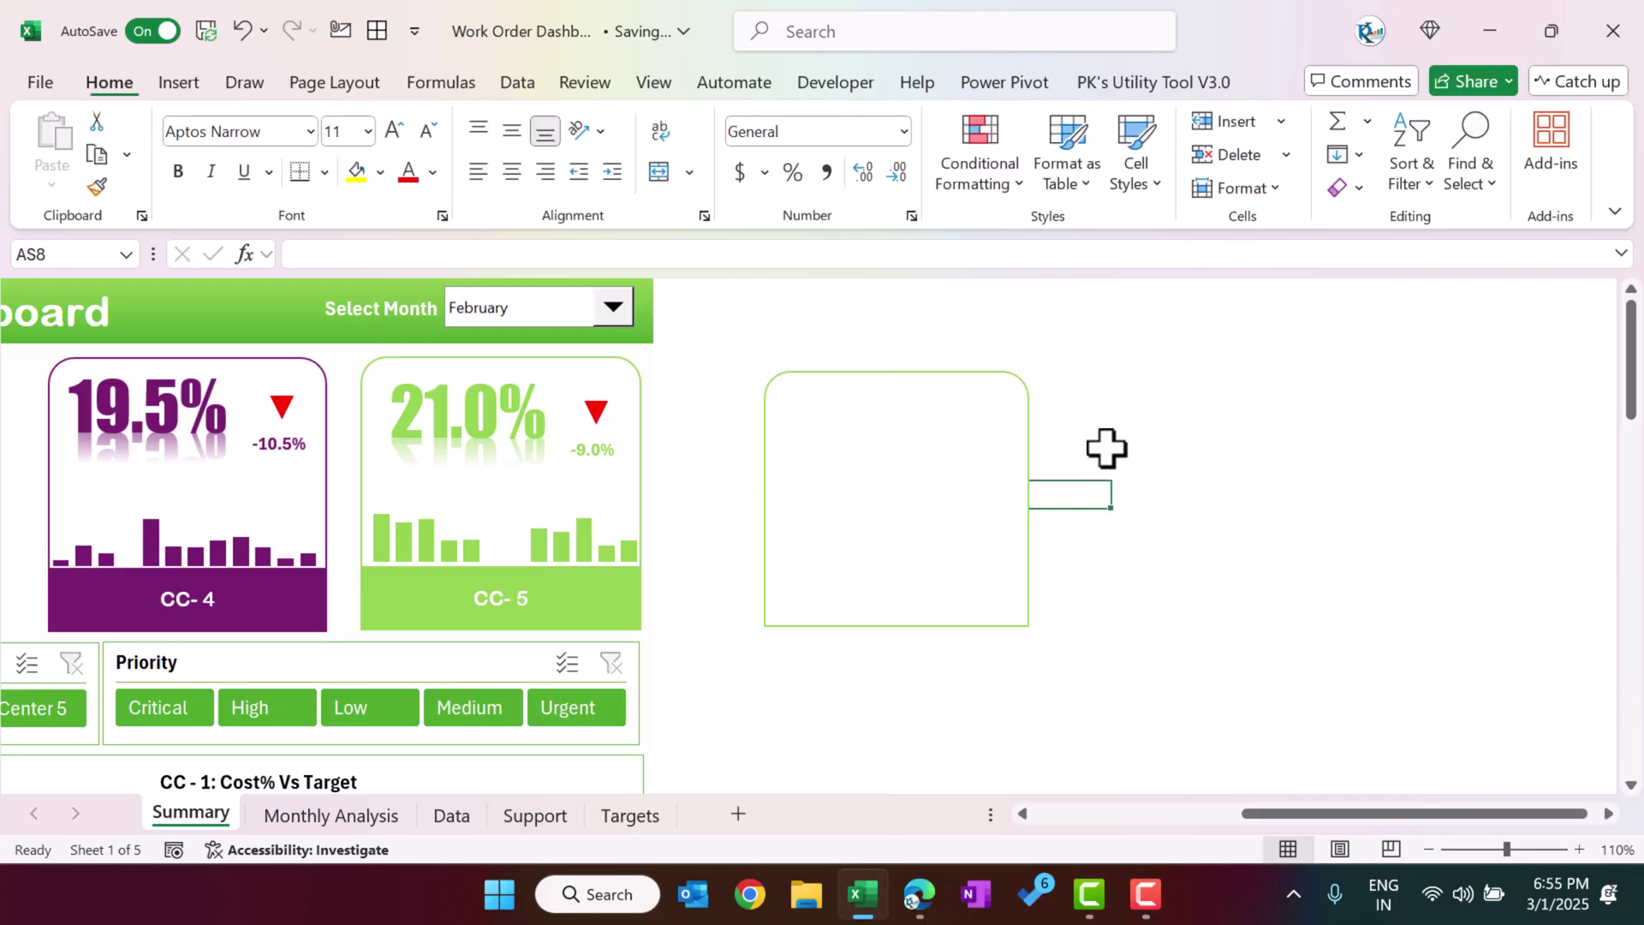
- Draw a rectangle across the bottom of the empty rounded card
{"action": "left_click", "coordinate": [178, 82]}
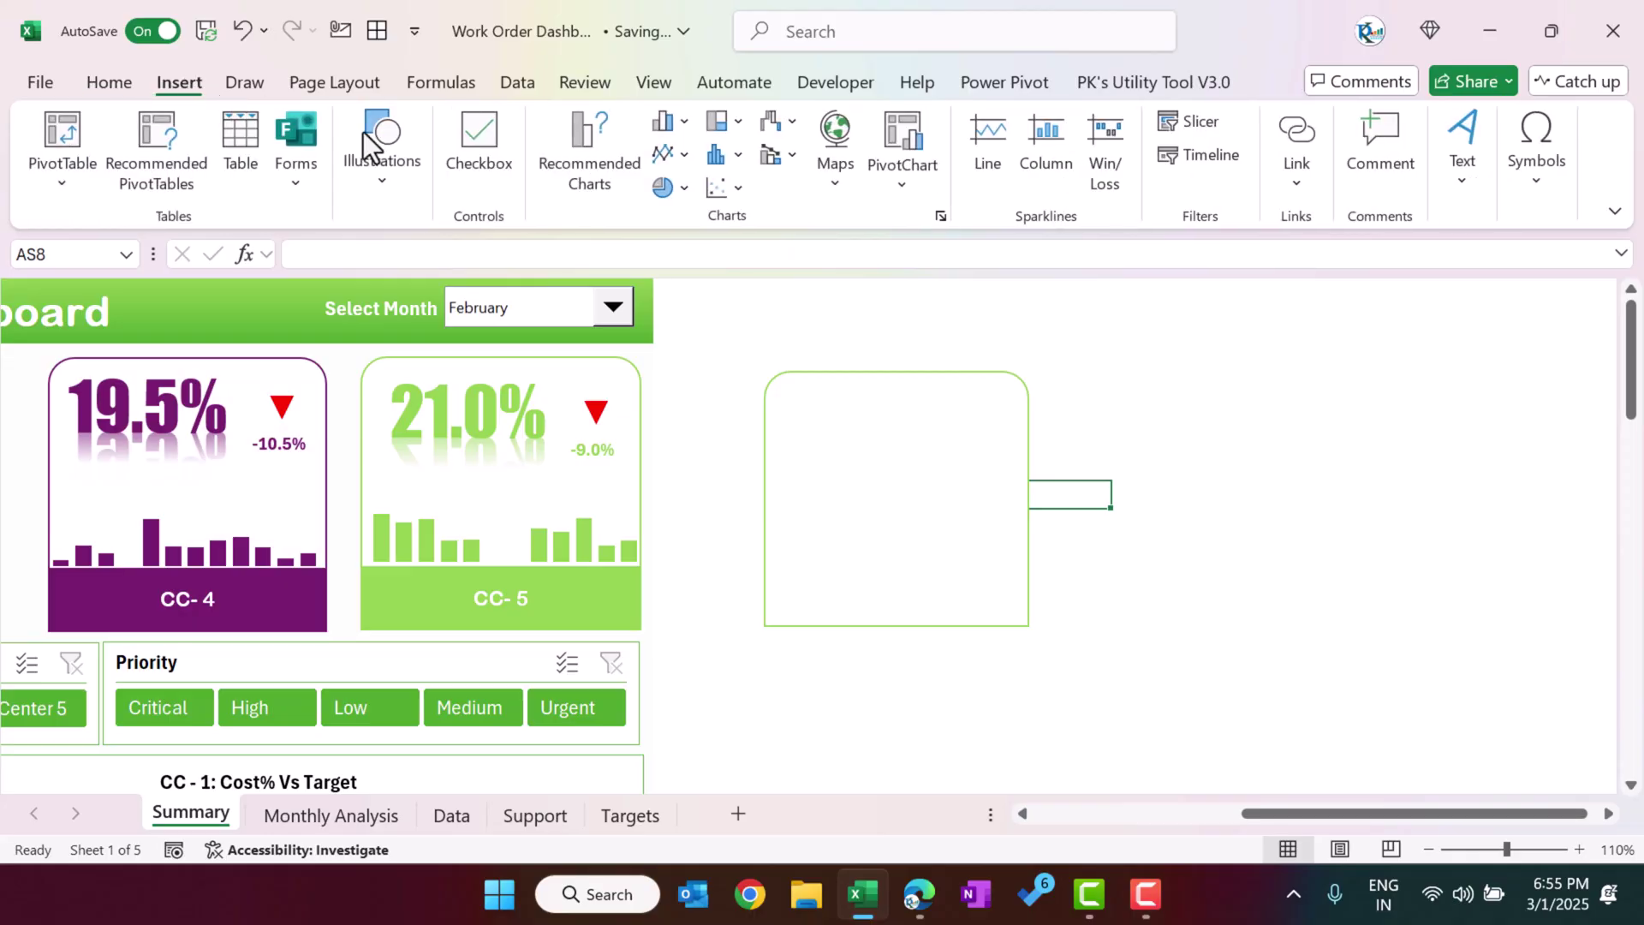
{"action": "left_click", "coordinate": [377, 184]}
{"action": "left_click", "coordinate": [409, 302]}
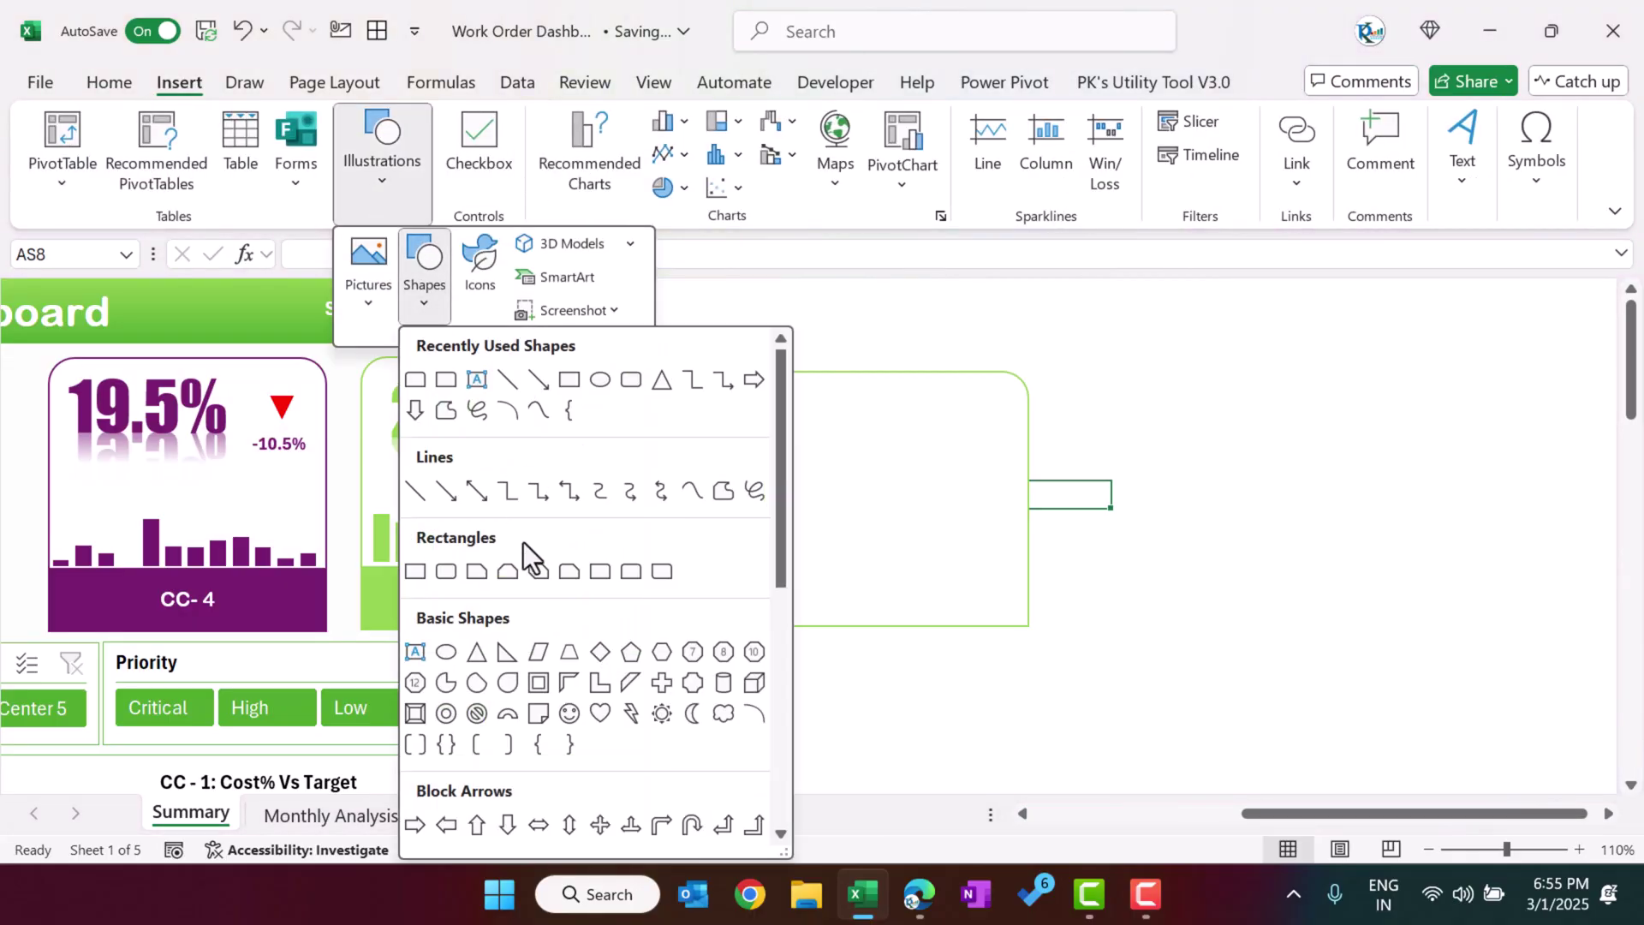
{"action": "left_click", "coordinate": [415, 571]}
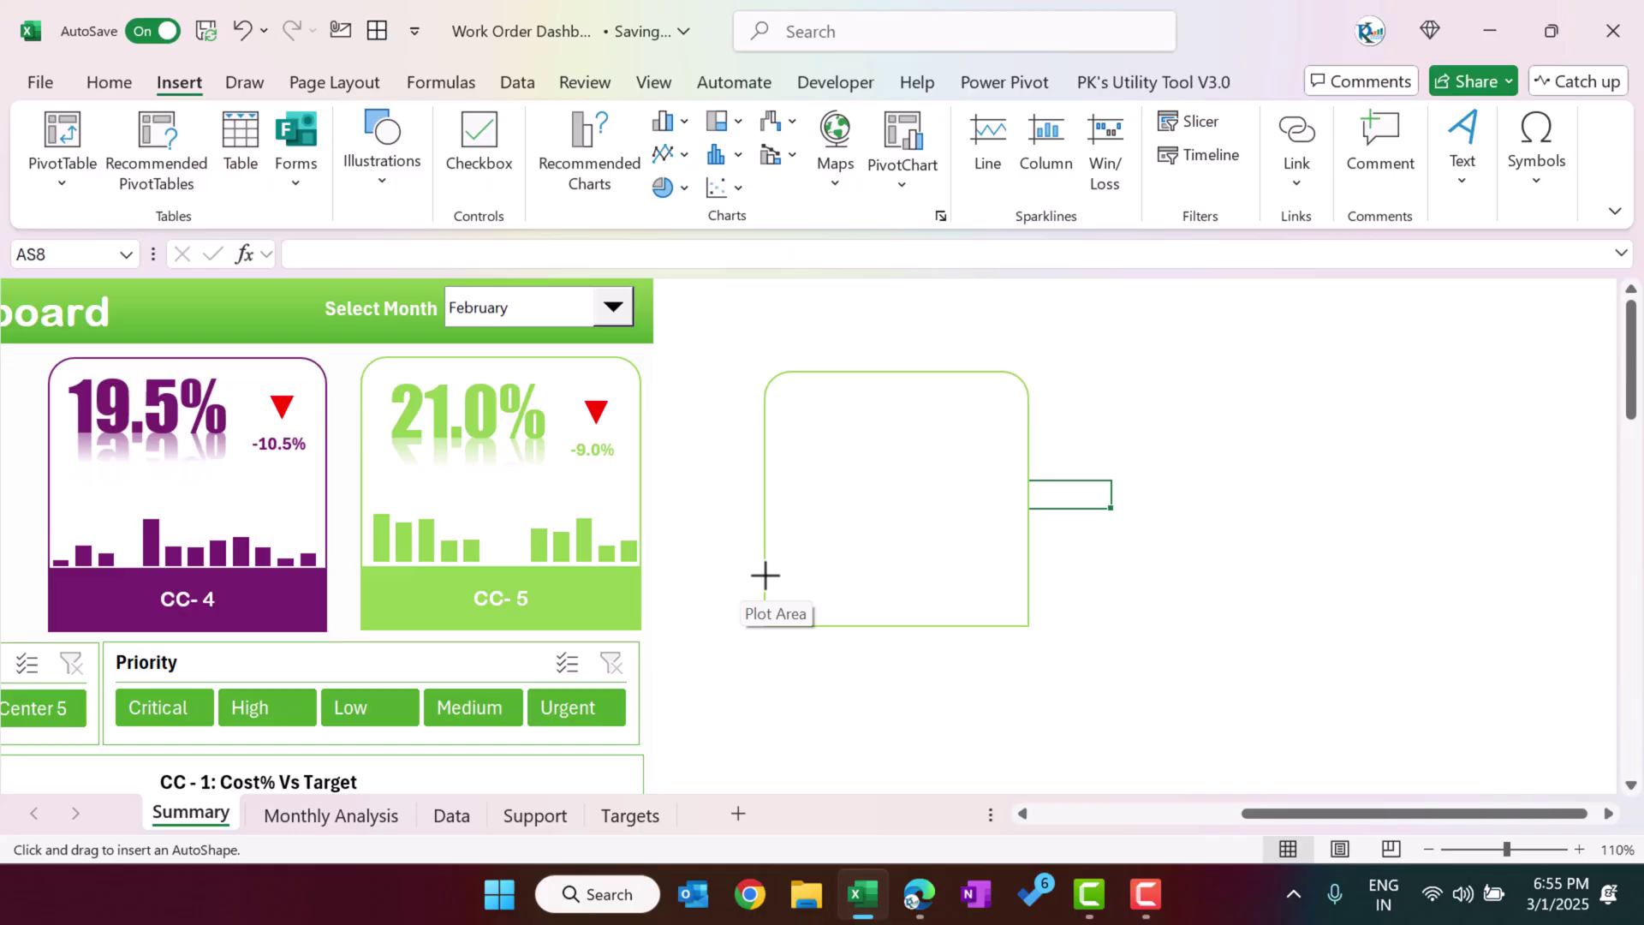
{"action": "mouse_move", "coordinate": [765, 574]}
{"action": "left_mouse_down"}
{"action": "mouse_move", "coordinate": [811, 605]}
{"action": "mouse_move", "coordinate": [1029, 626]}
{"action": "left_mouse_up"}
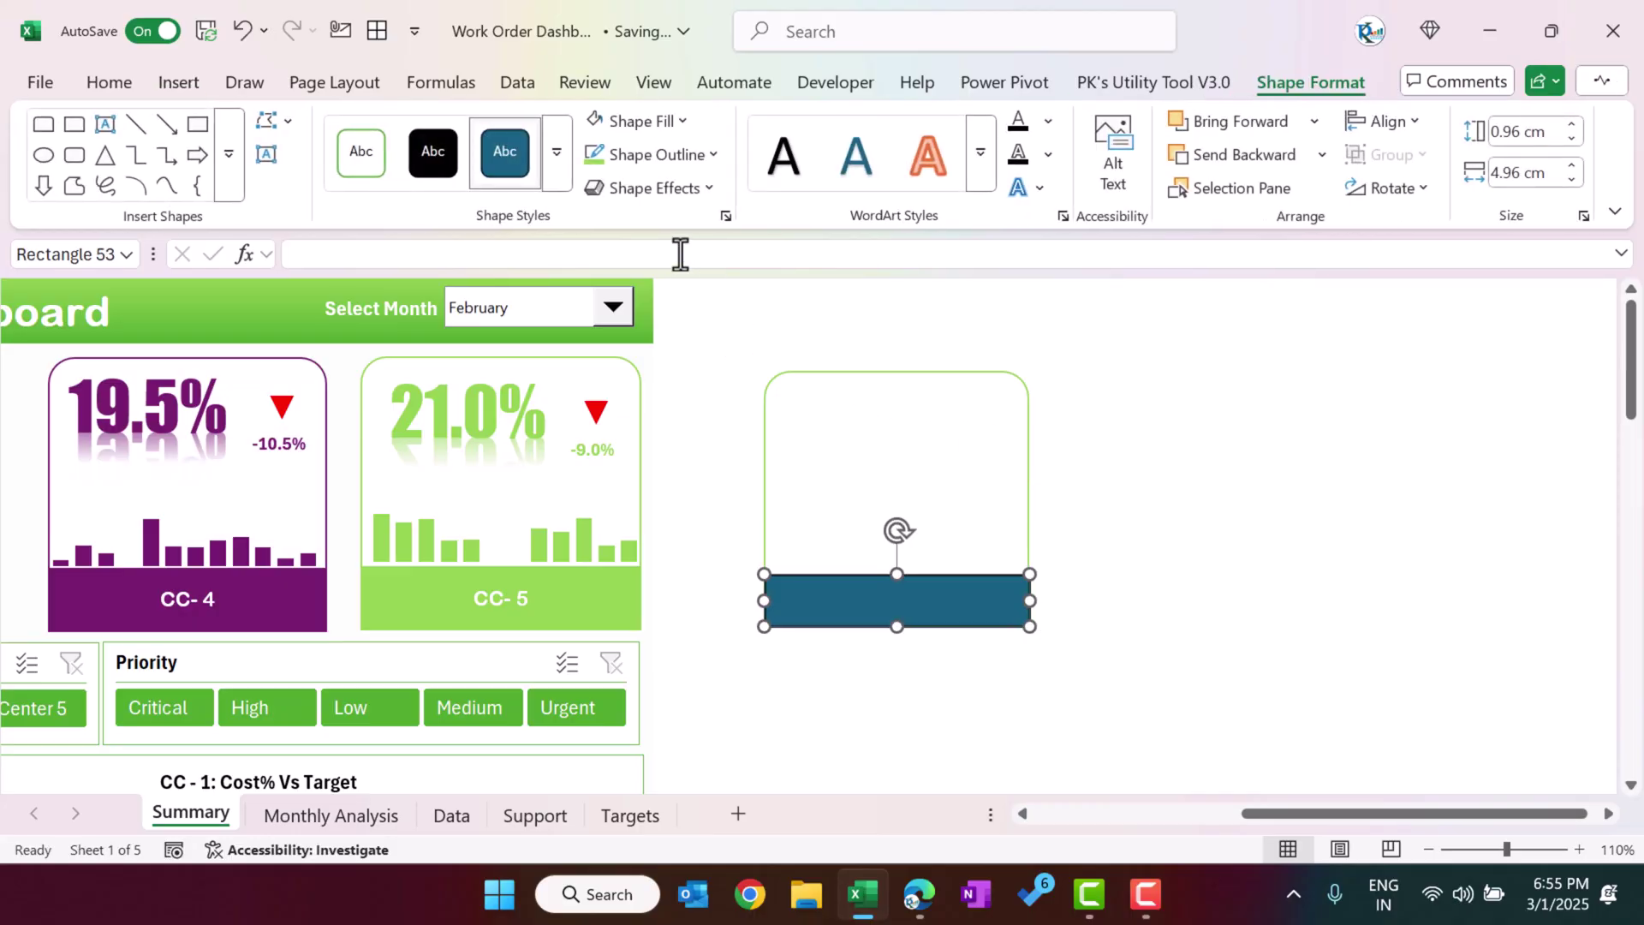
- Give the rectangle a thin outline weight and a Light Green fill
{"action": "left_click", "coordinate": [665, 156]}
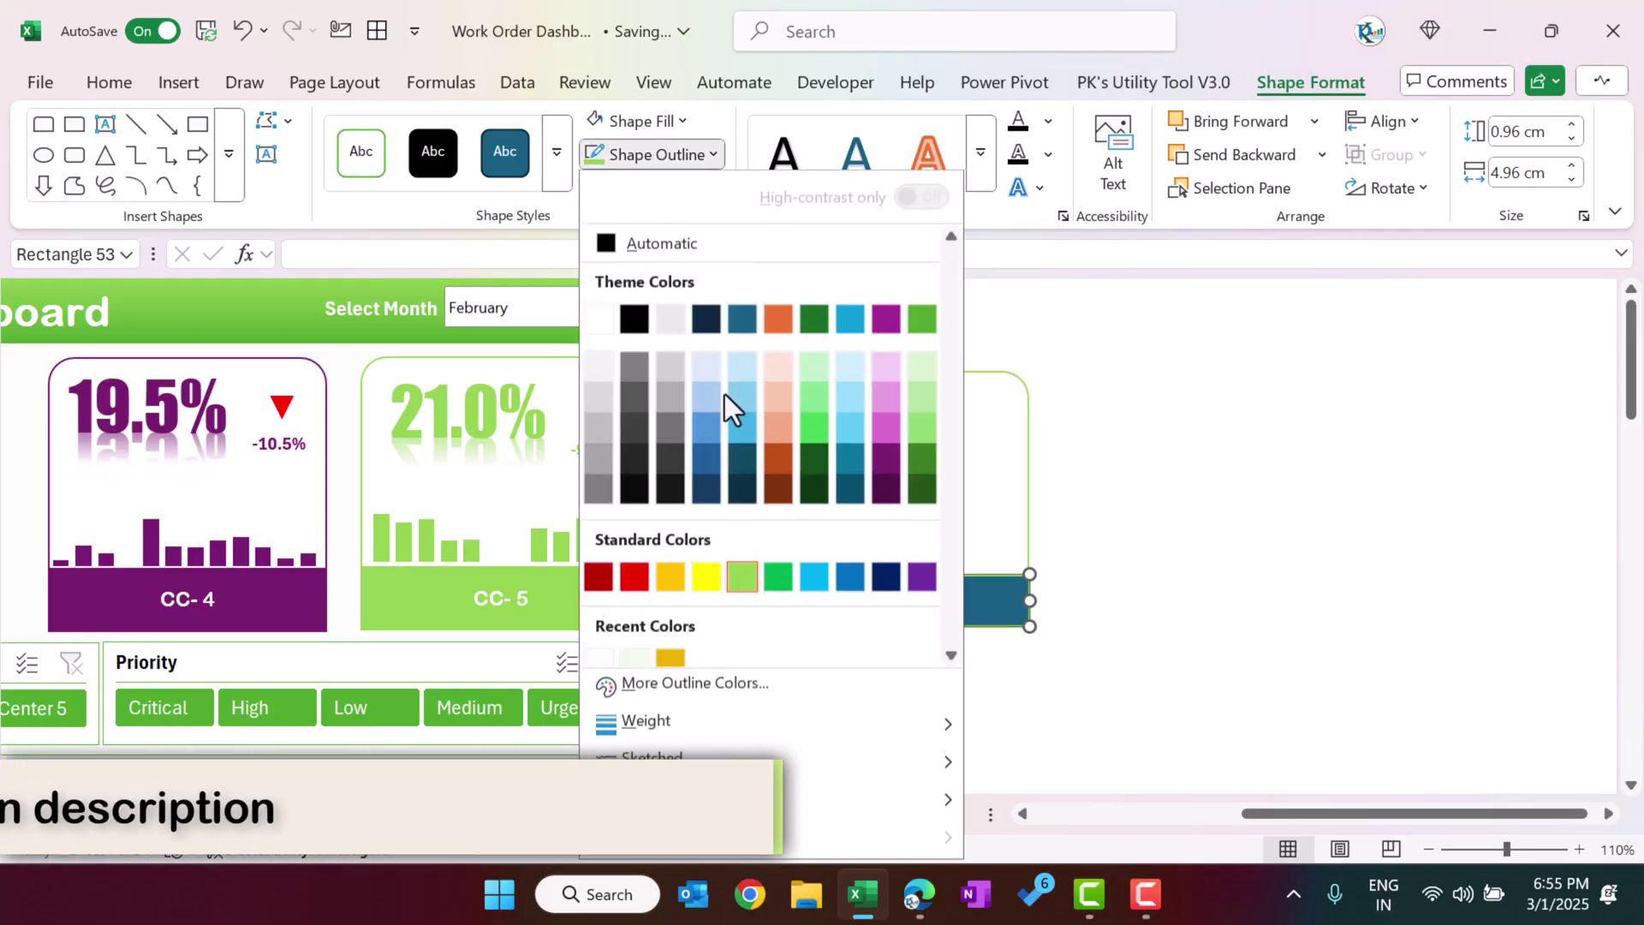
{"action": "mouse_move", "coordinate": [761, 736]}
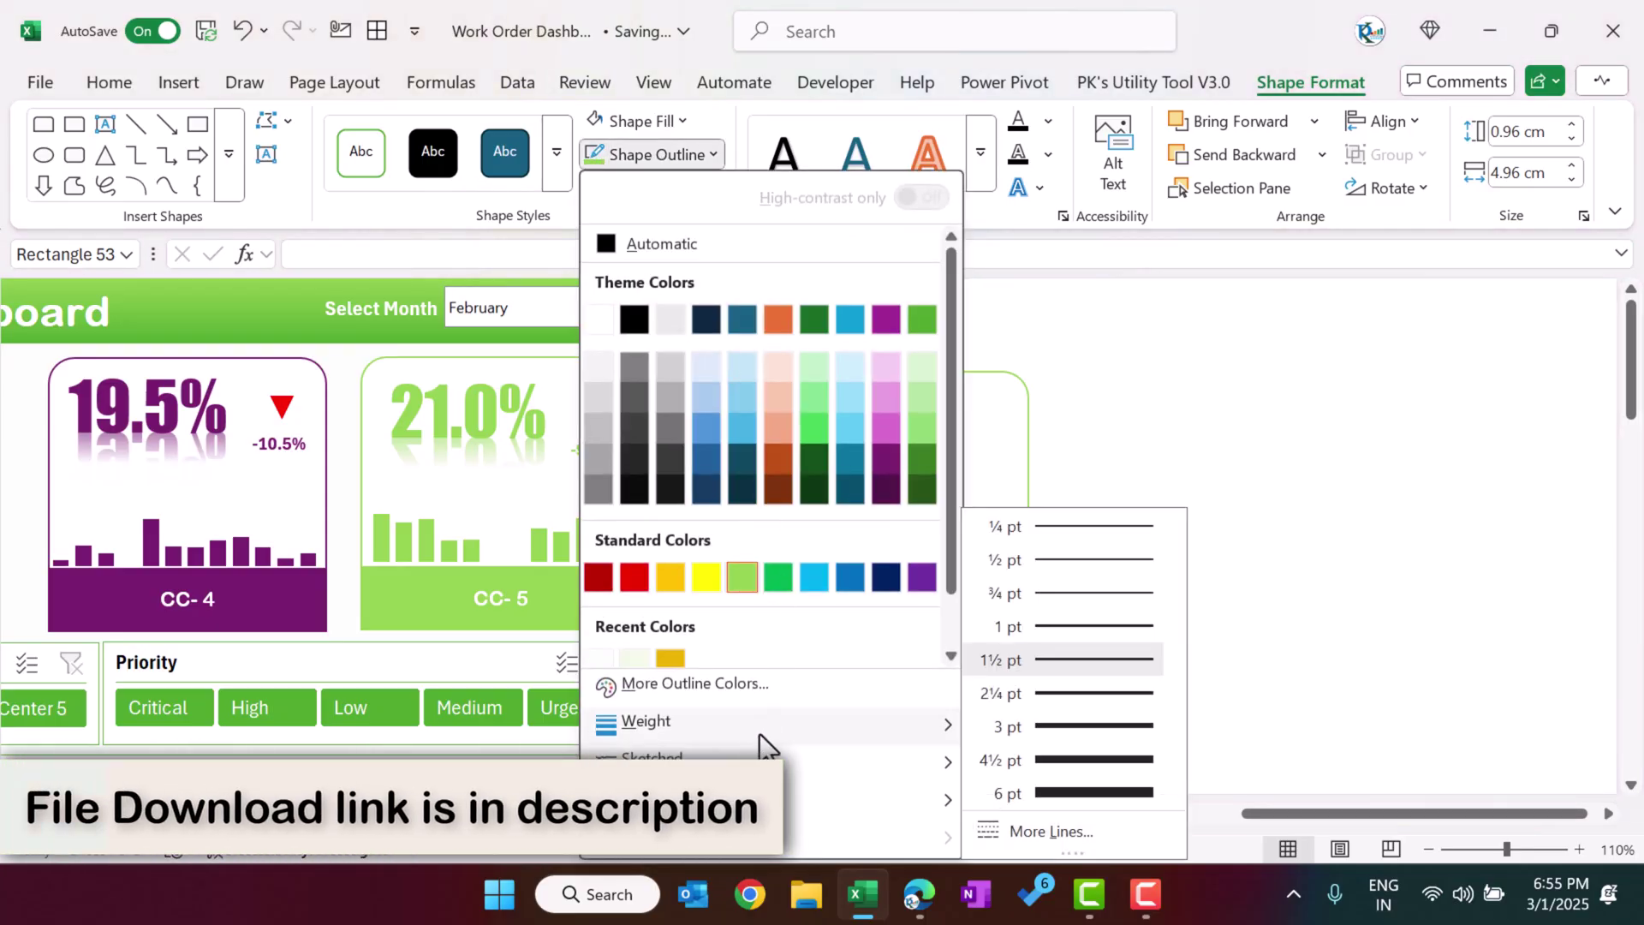
{"action": "left_click", "coordinate": [1072, 594]}
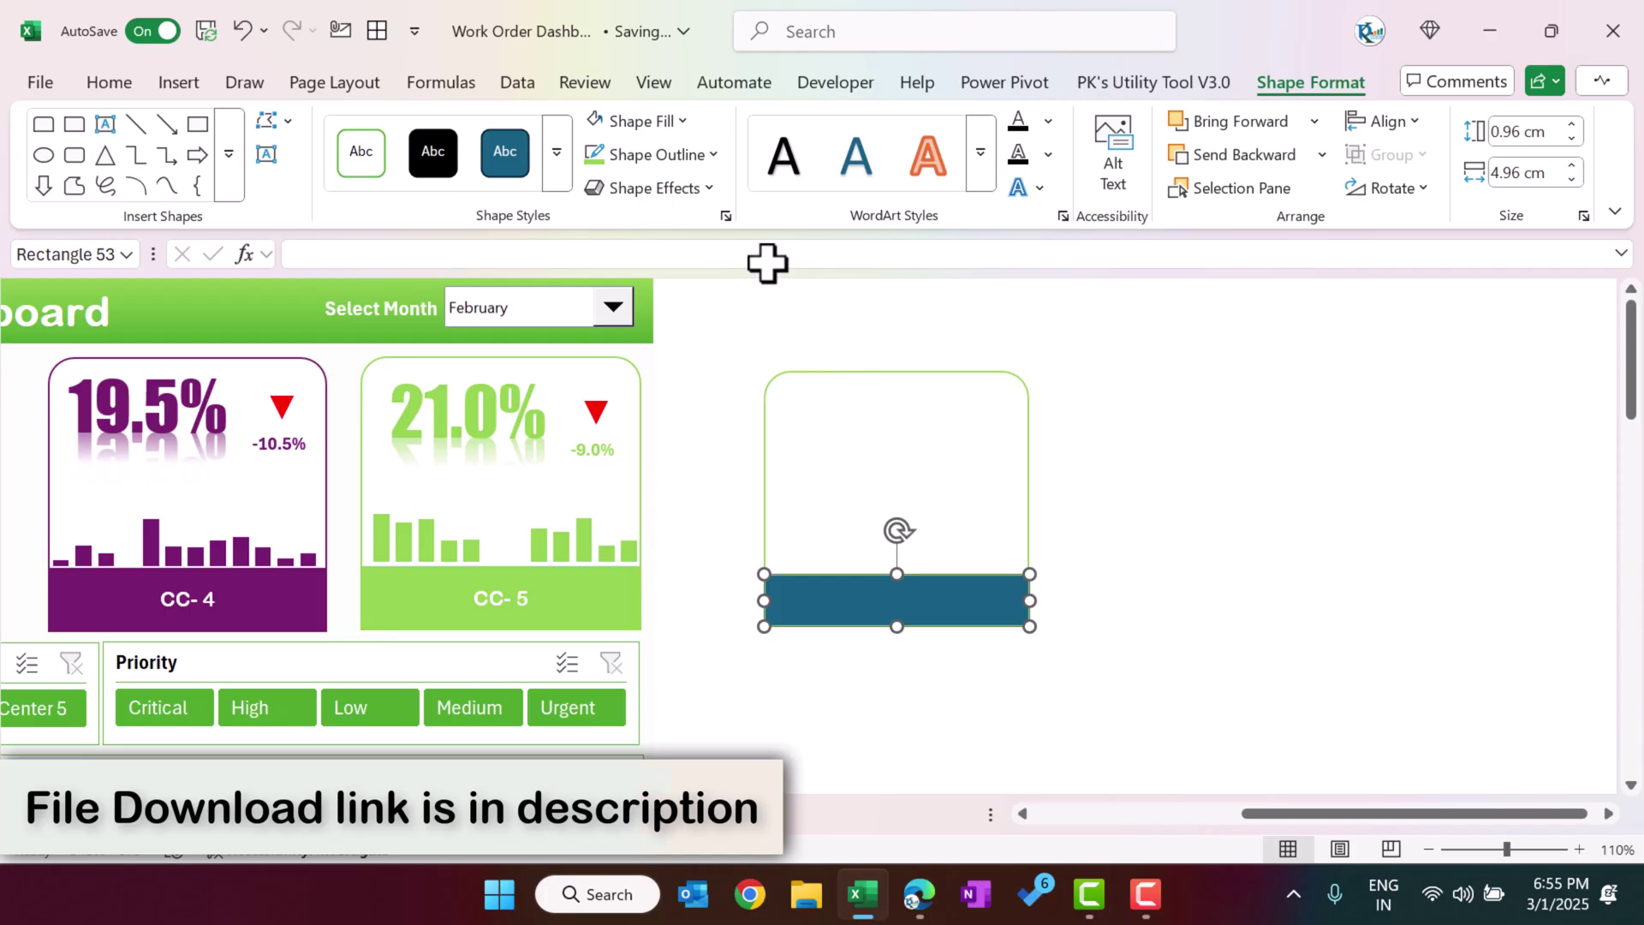
{"action": "left_click", "coordinate": [647, 129]}
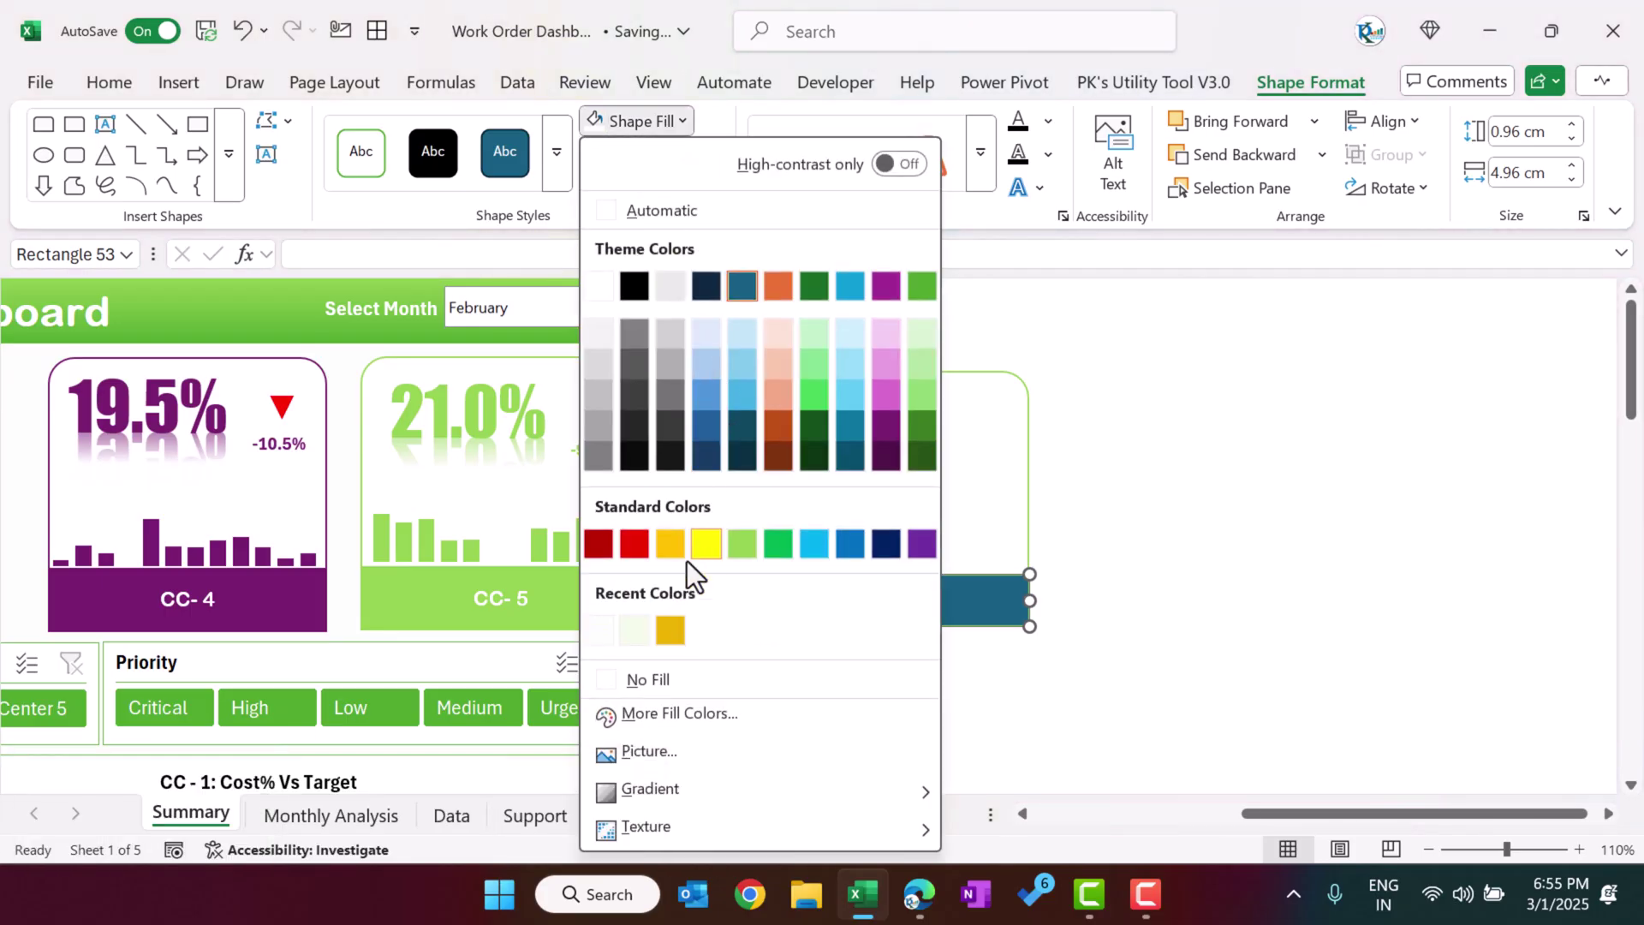
{"action": "left_click", "coordinate": [751, 543]}
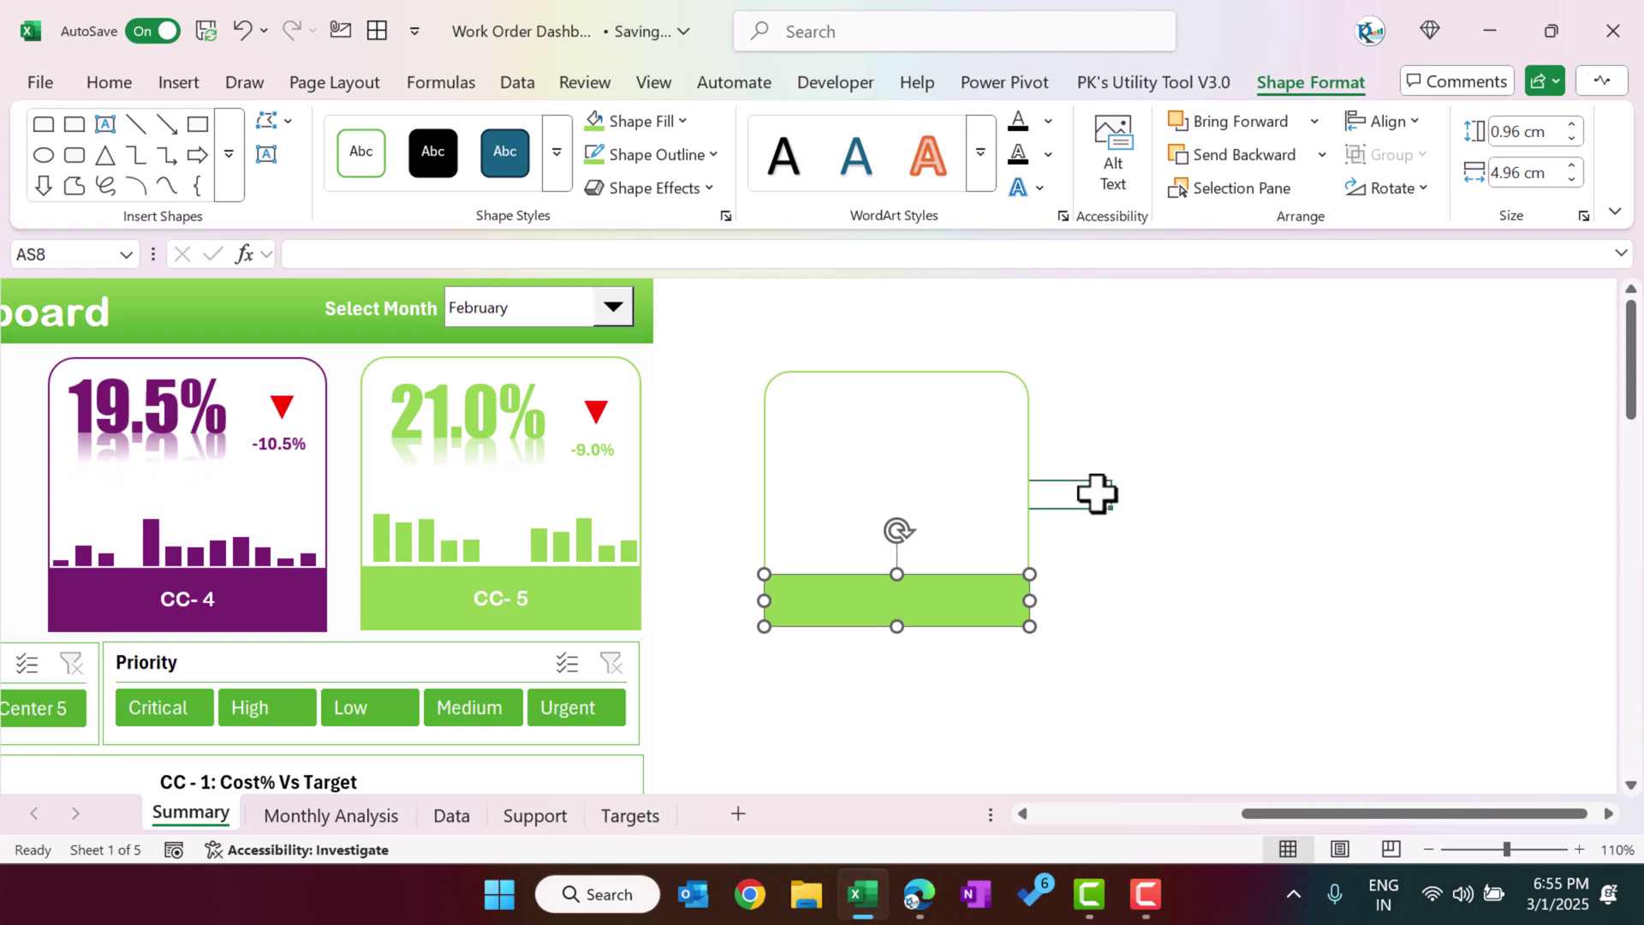
{"action": "left_click", "coordinate": [1074, 494]}
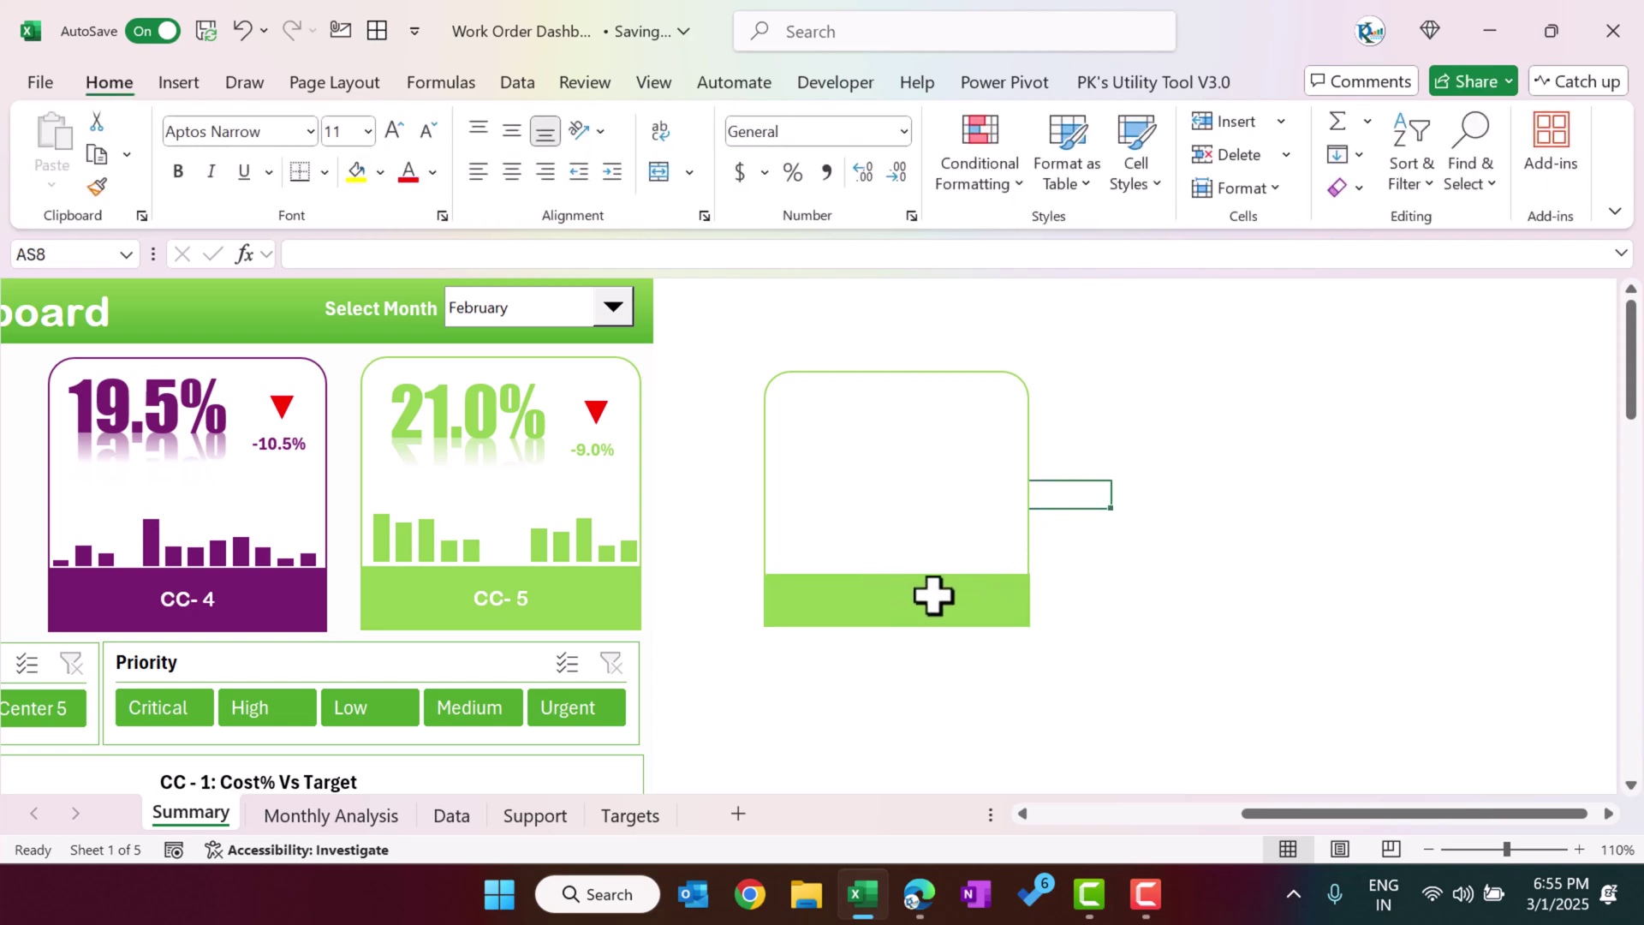
- Link the green band's text to Support!L5 so it shows CC- 1
{"action": "left_click", "coordinate": [859, 599]}
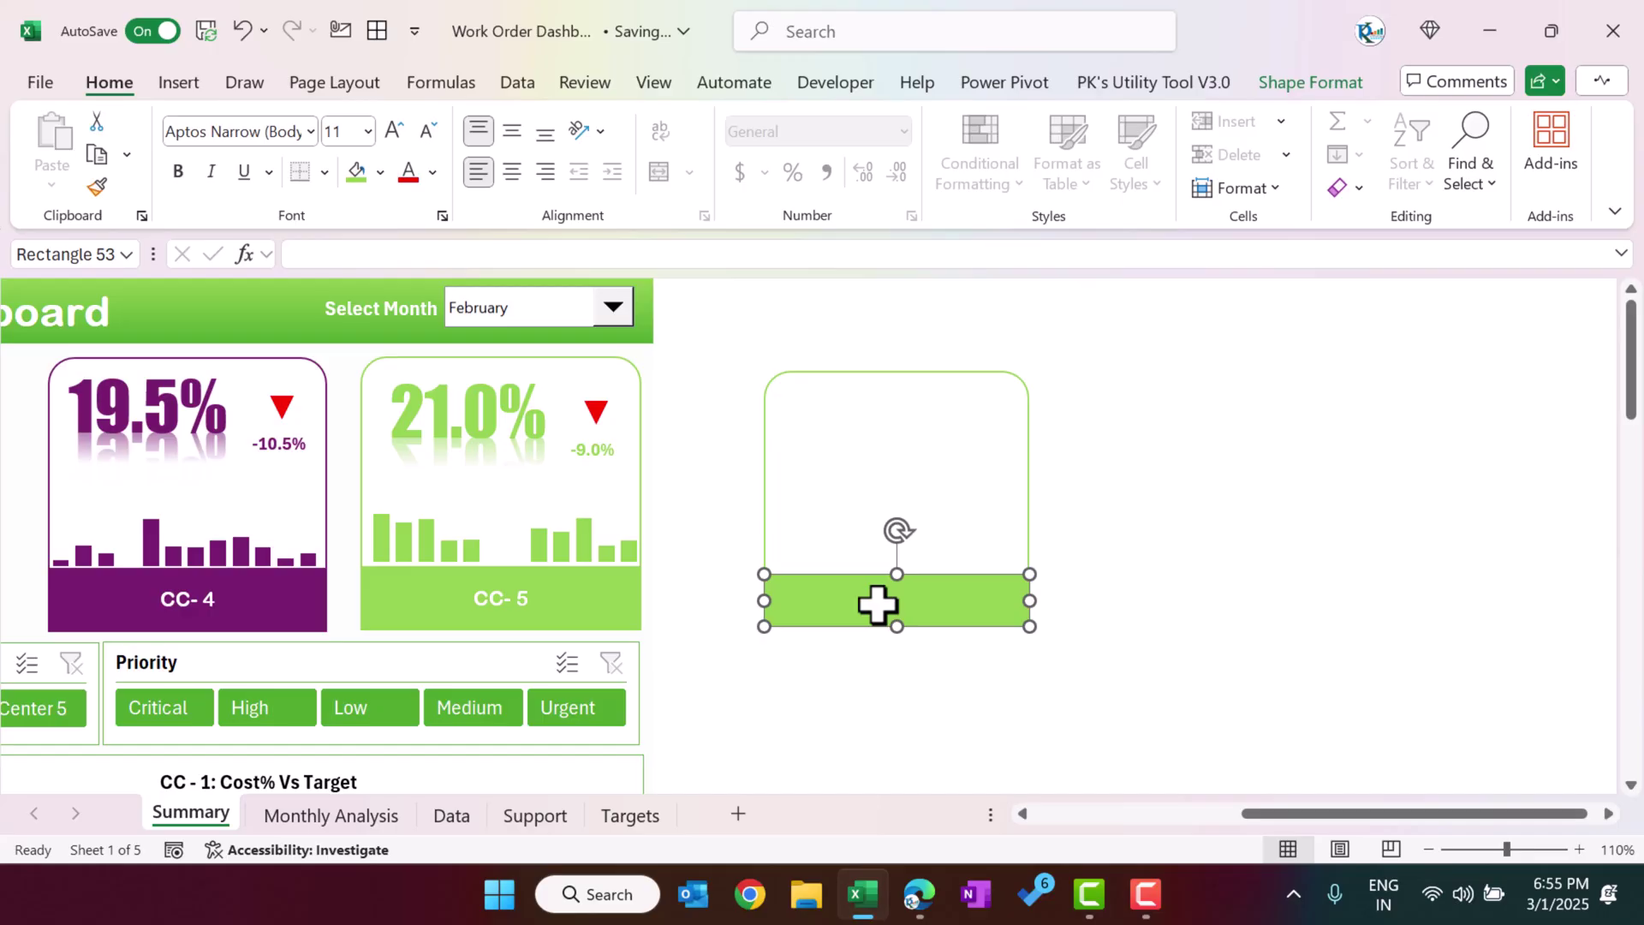
{"action": "left_click", "coordinate": [415, 253]}
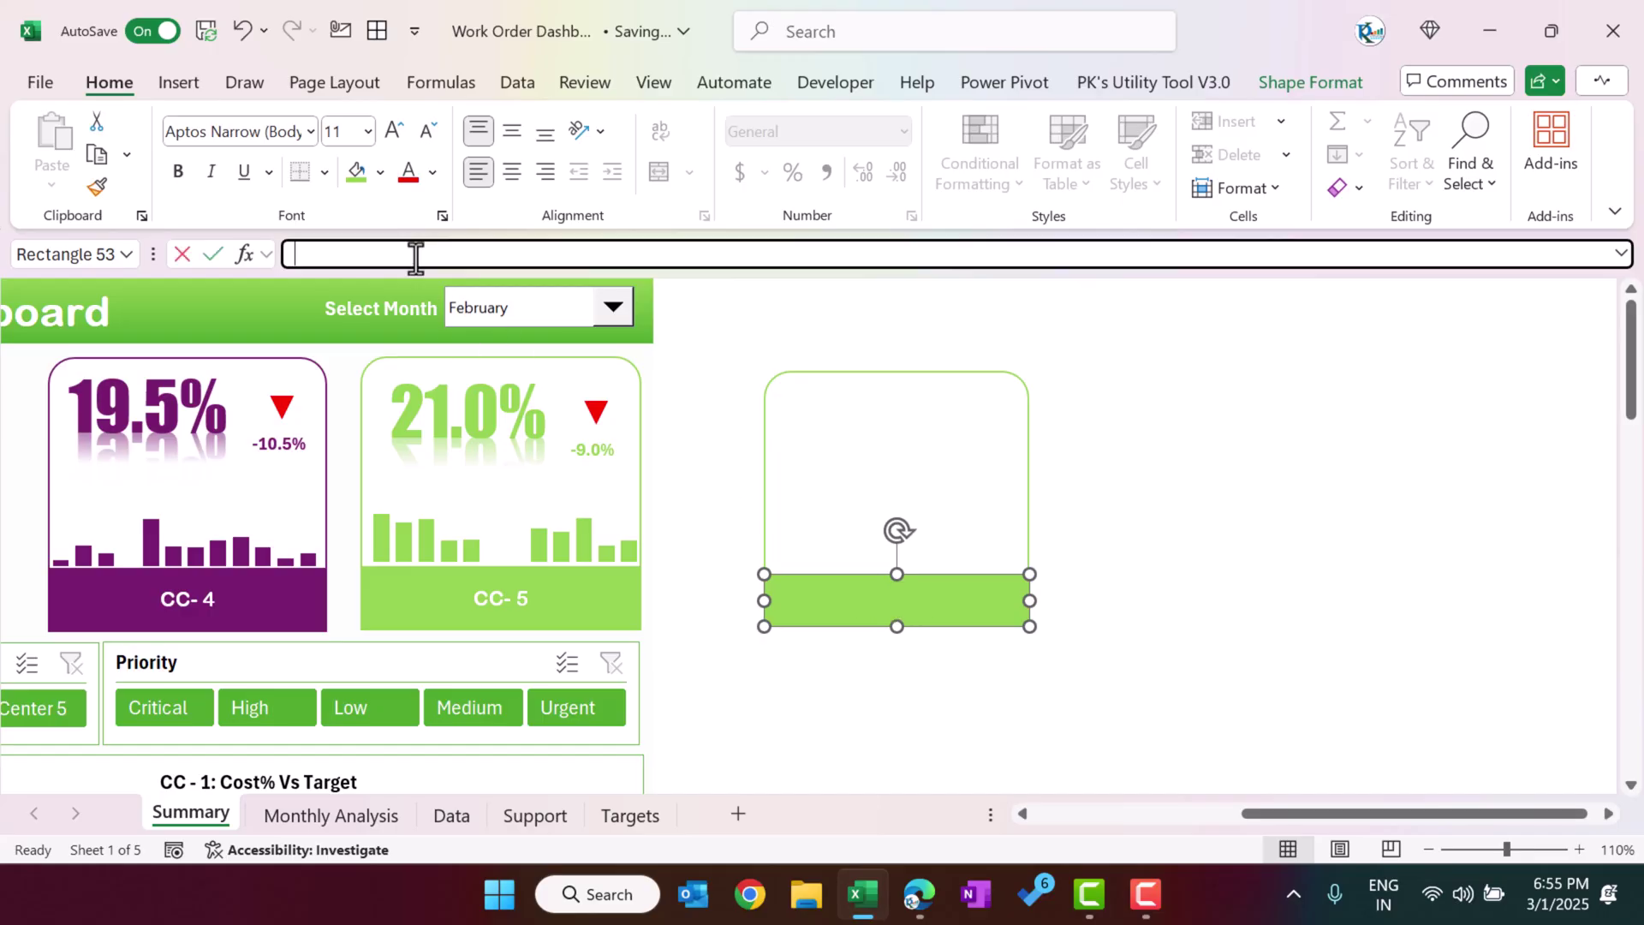
{"action": "type", "text": "=Support!"}
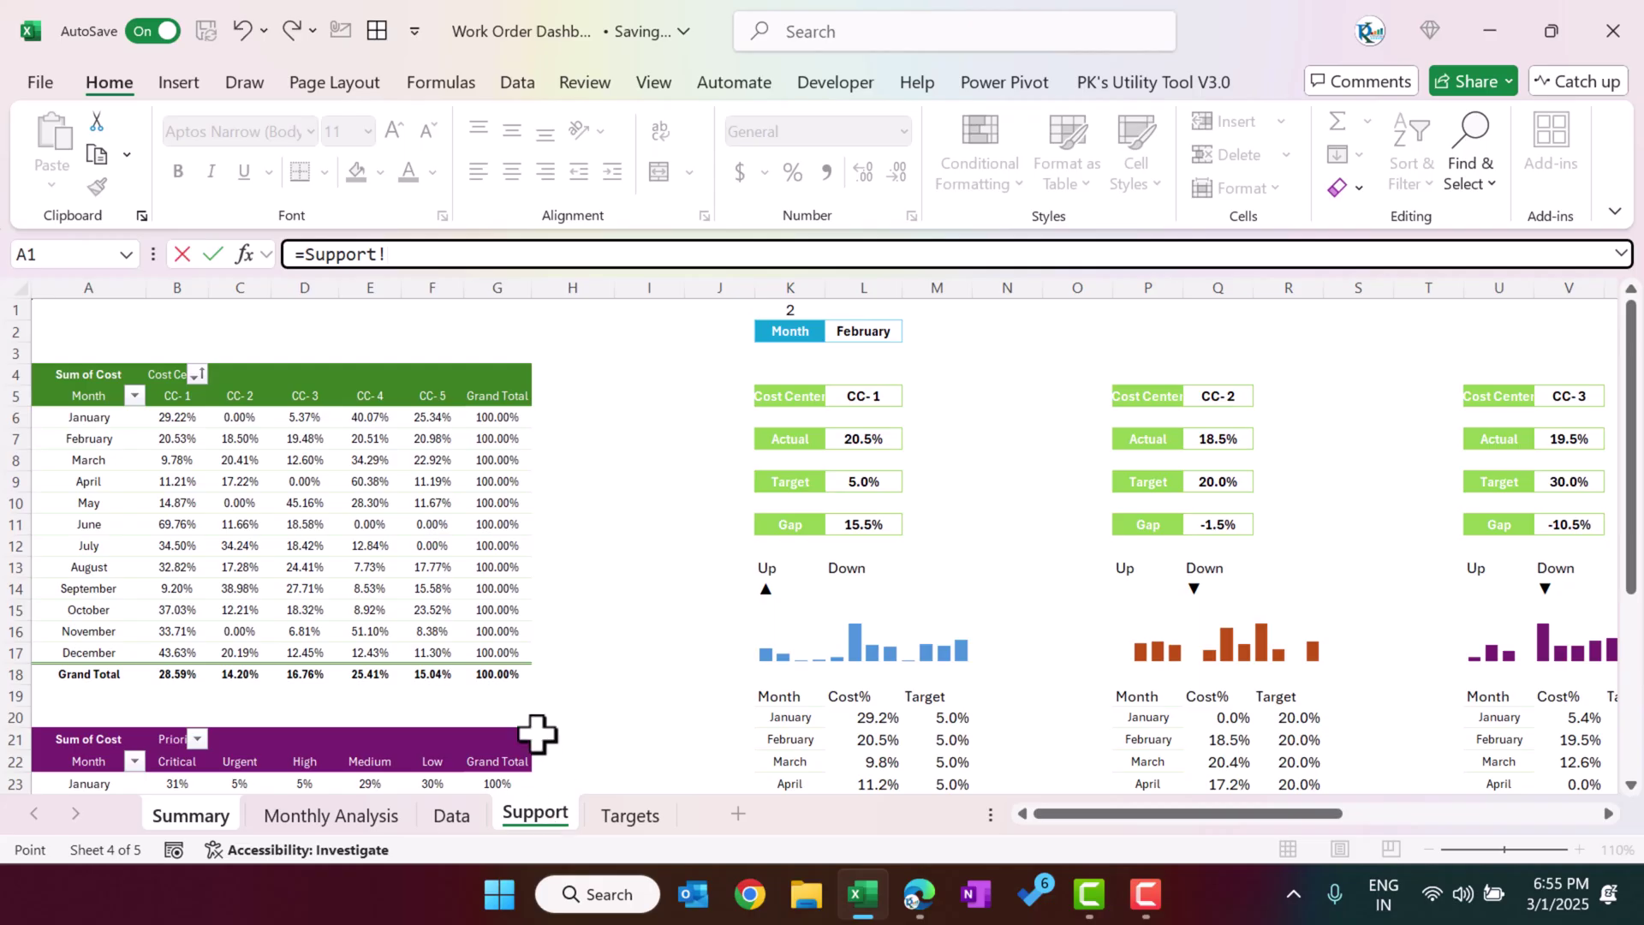
{"action": "left_click", "coordinate": [530, 815]}
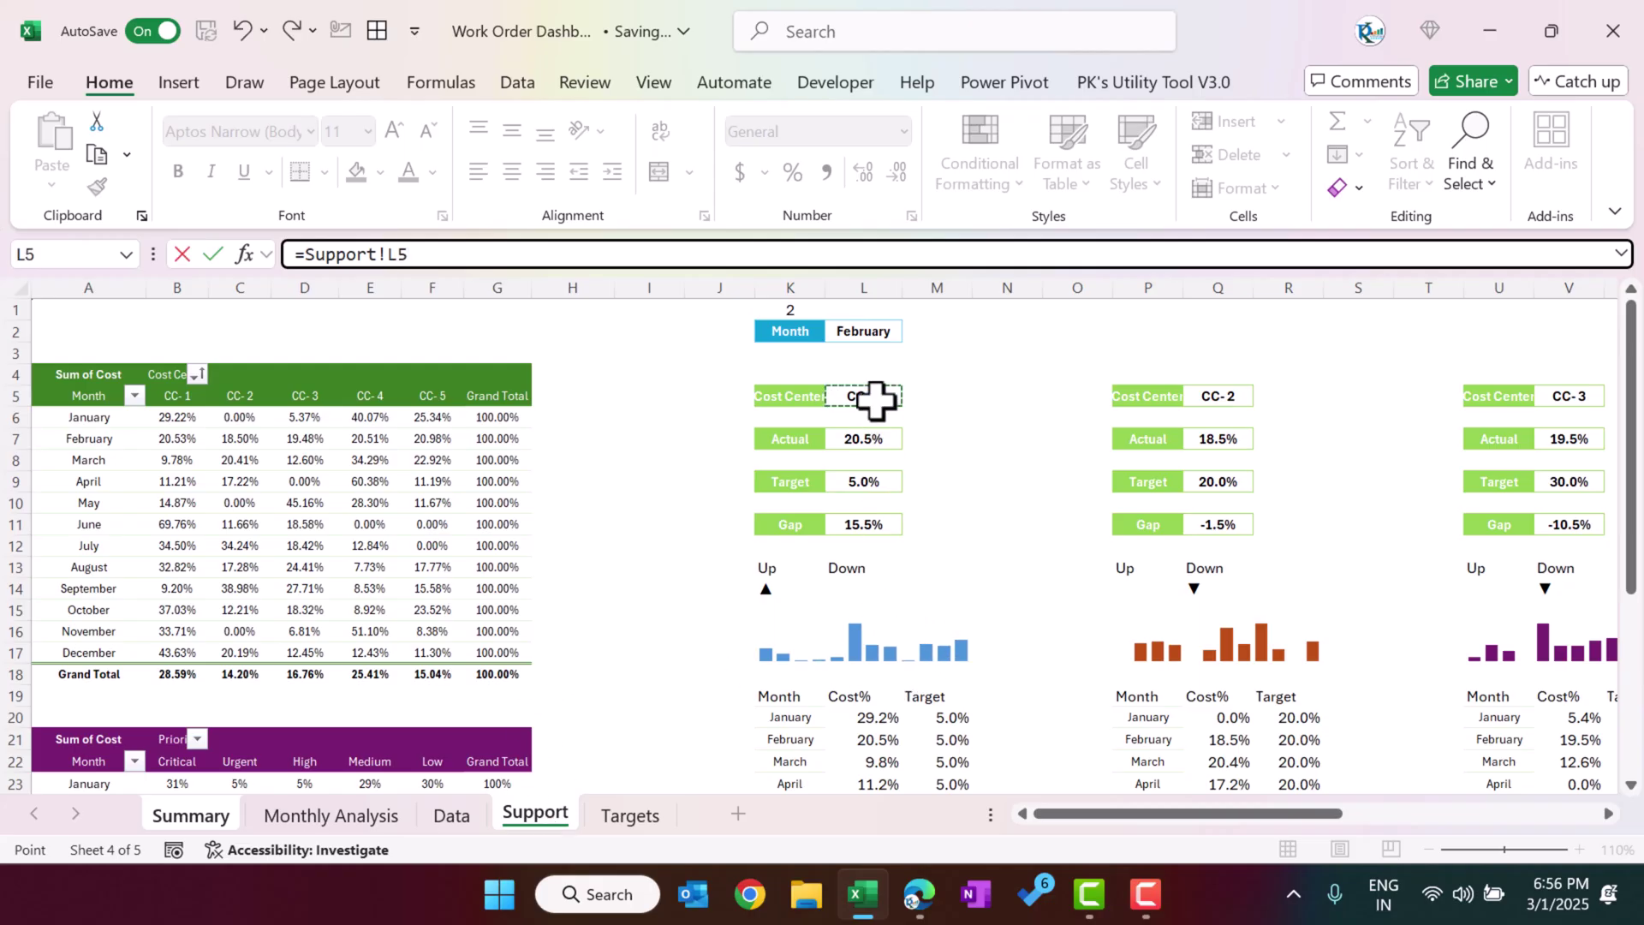
{"action": "key", "text": "Return"}
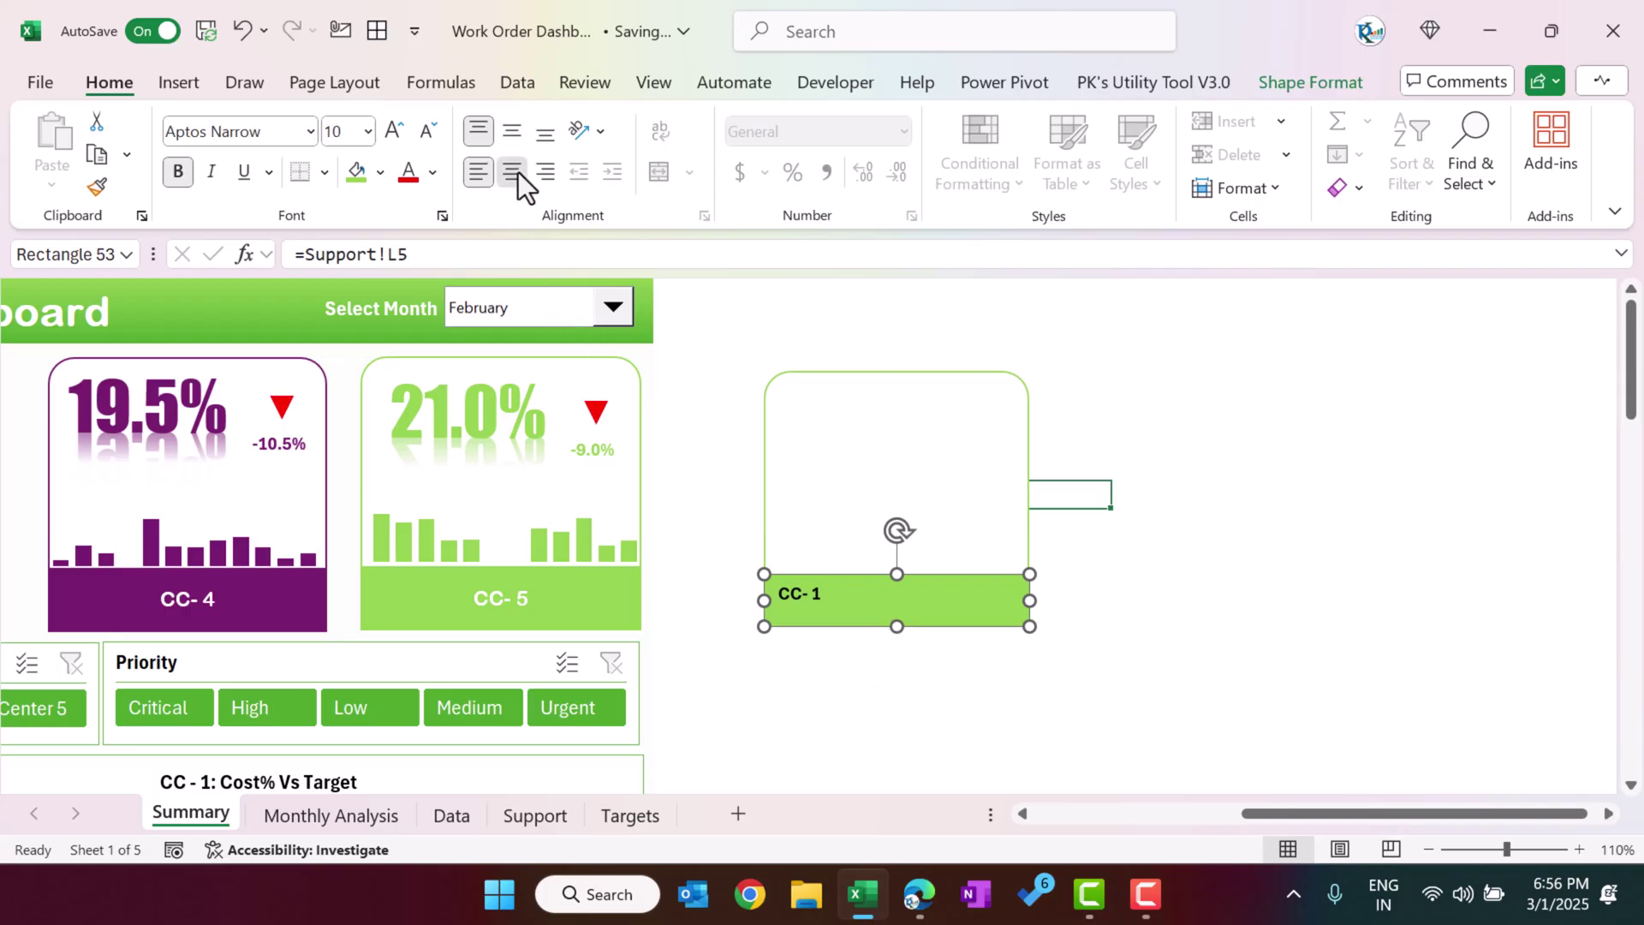
- Centre the CC- 1 label in white 11-pt text, then verify cell L5 on Support
{"action": "left_click", "coordinate": [510, 130]}
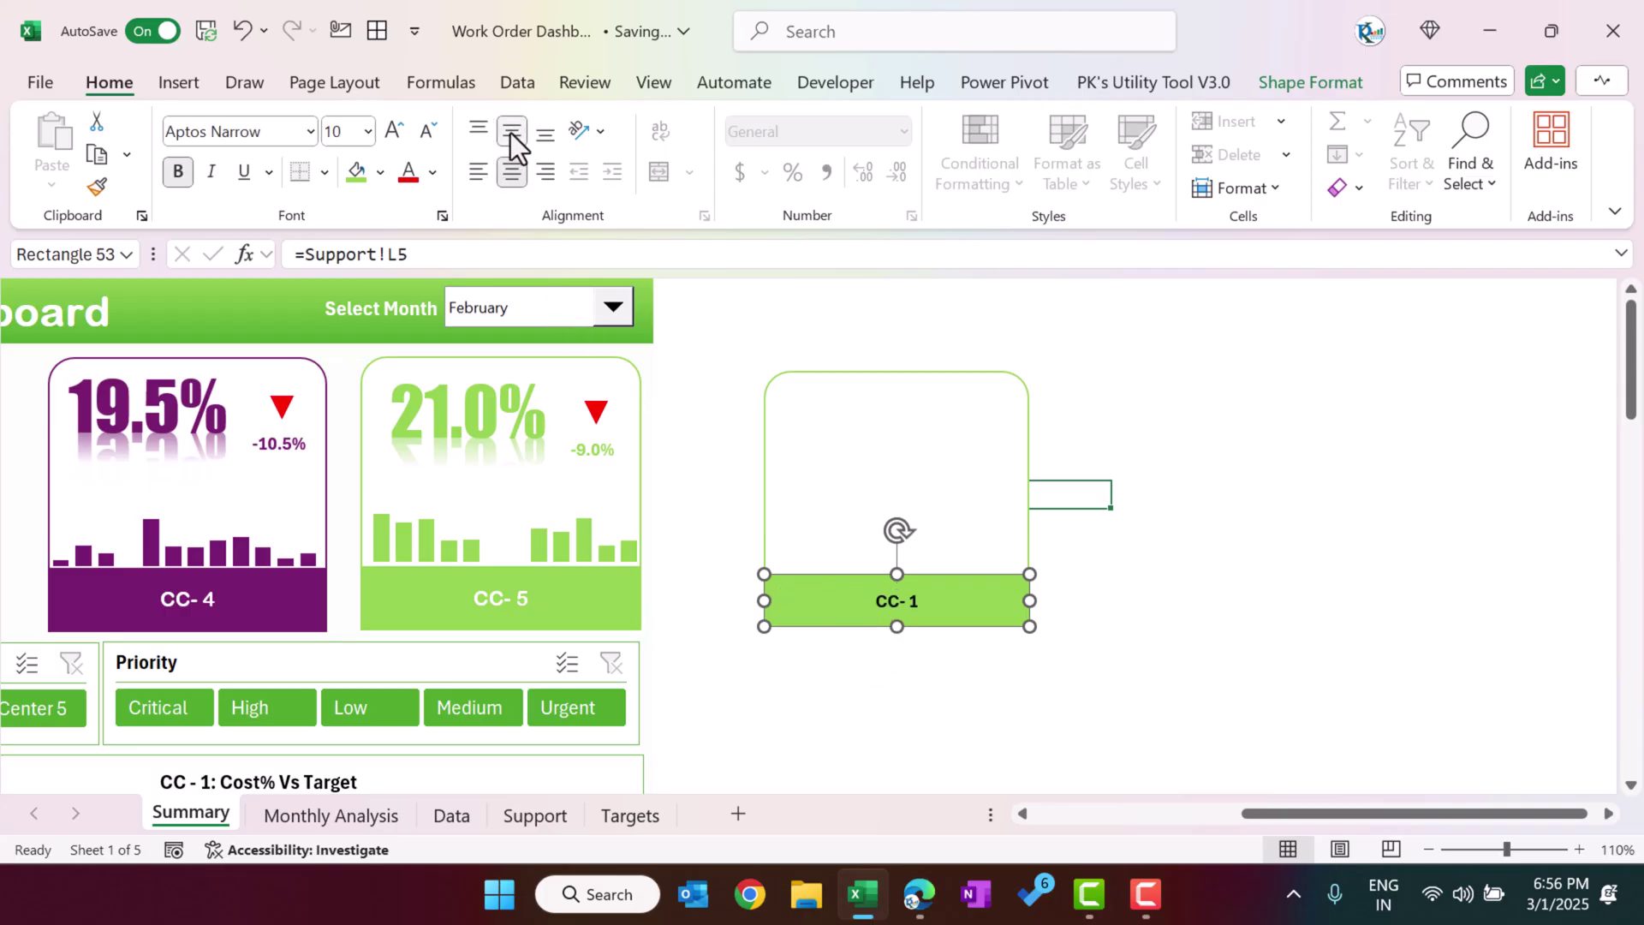
{"action": "left_click", "coordinate": [430, 171]}
{"action": "left_click", "coordinate": [413, 336]}
{"action": "left_click", "coordinate": [395, 133]}
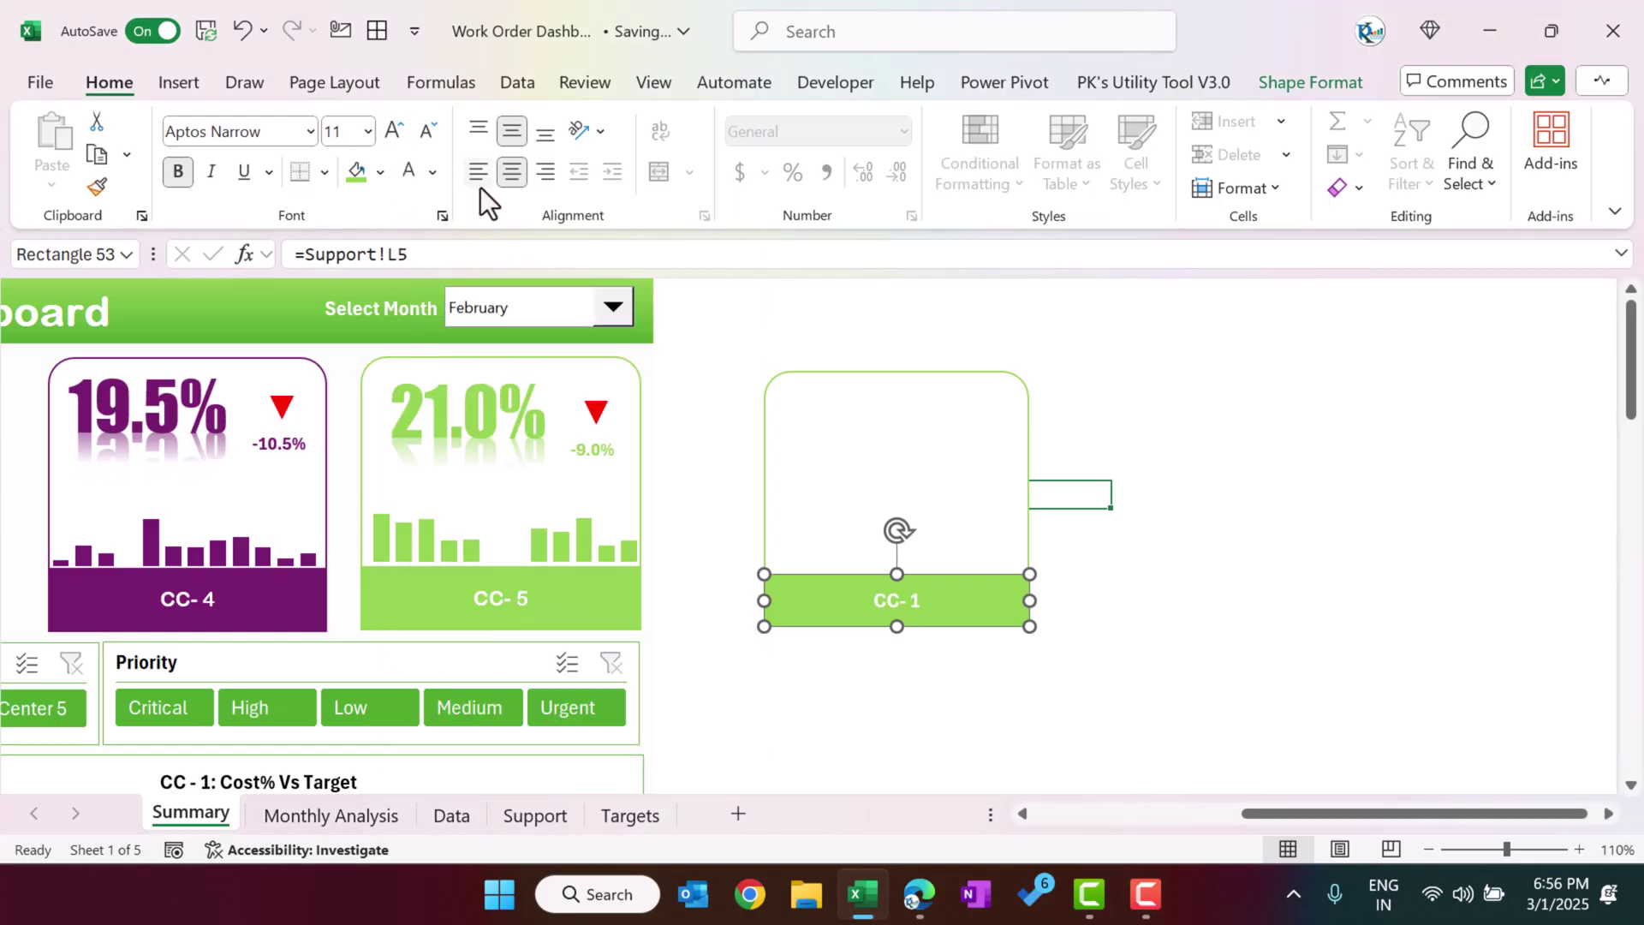
{"action": "left_click", "coordinate": [1138, 548]}
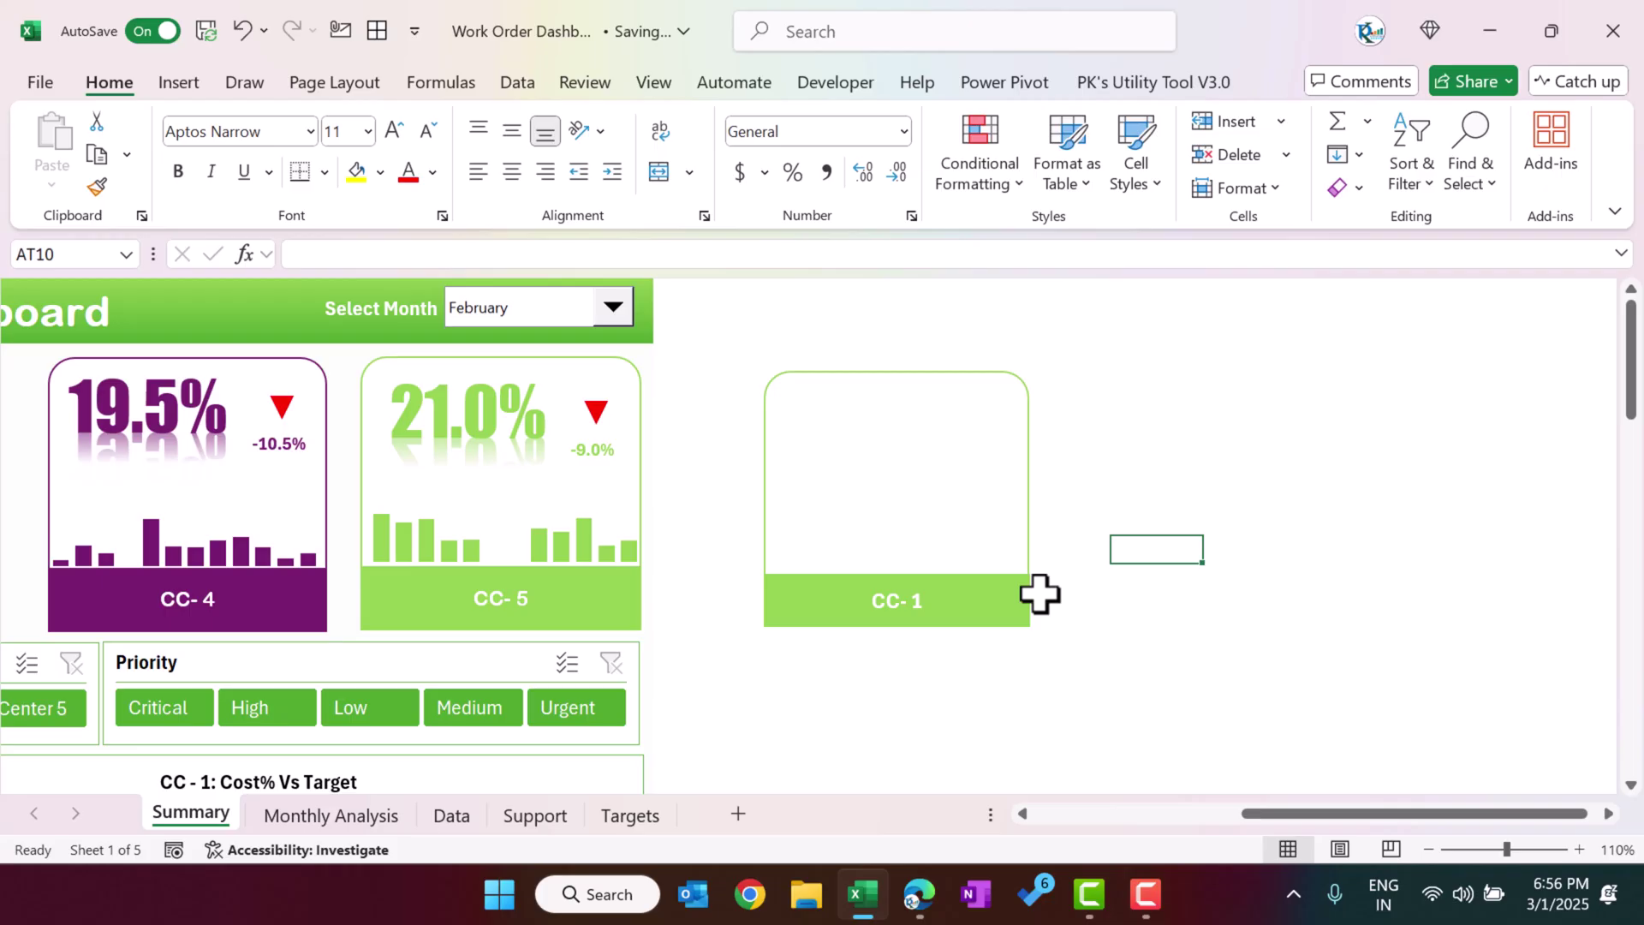
{"action": "left_click", "coordinate": [549, 815]}
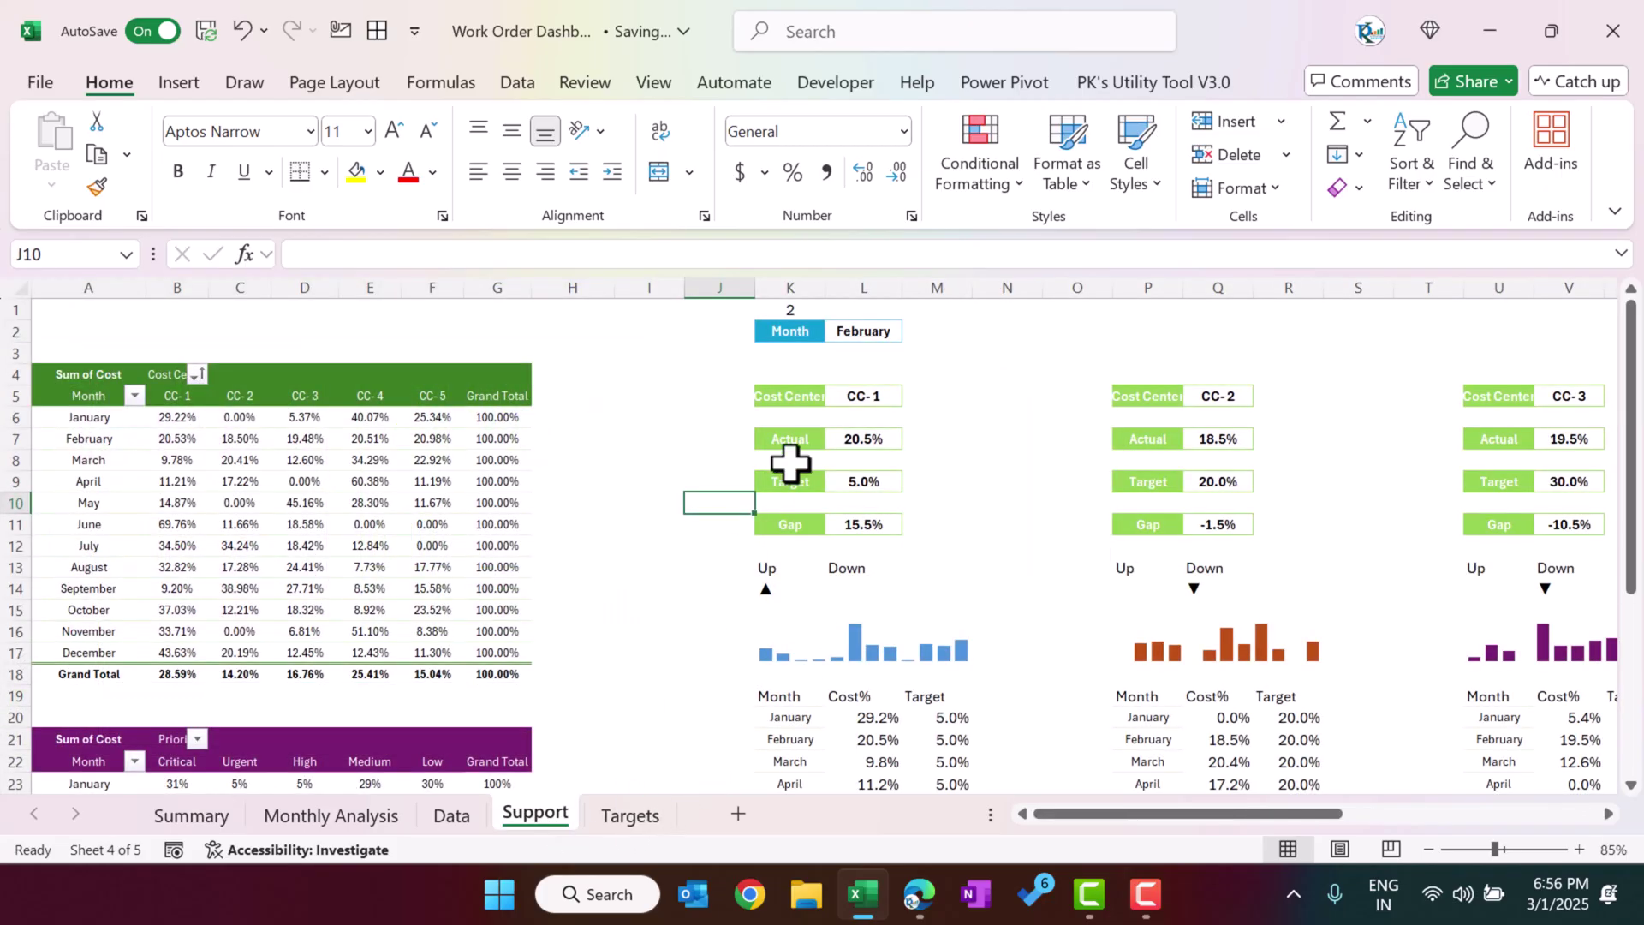
{"action": "left_click", "coordinate": [869, 395]}
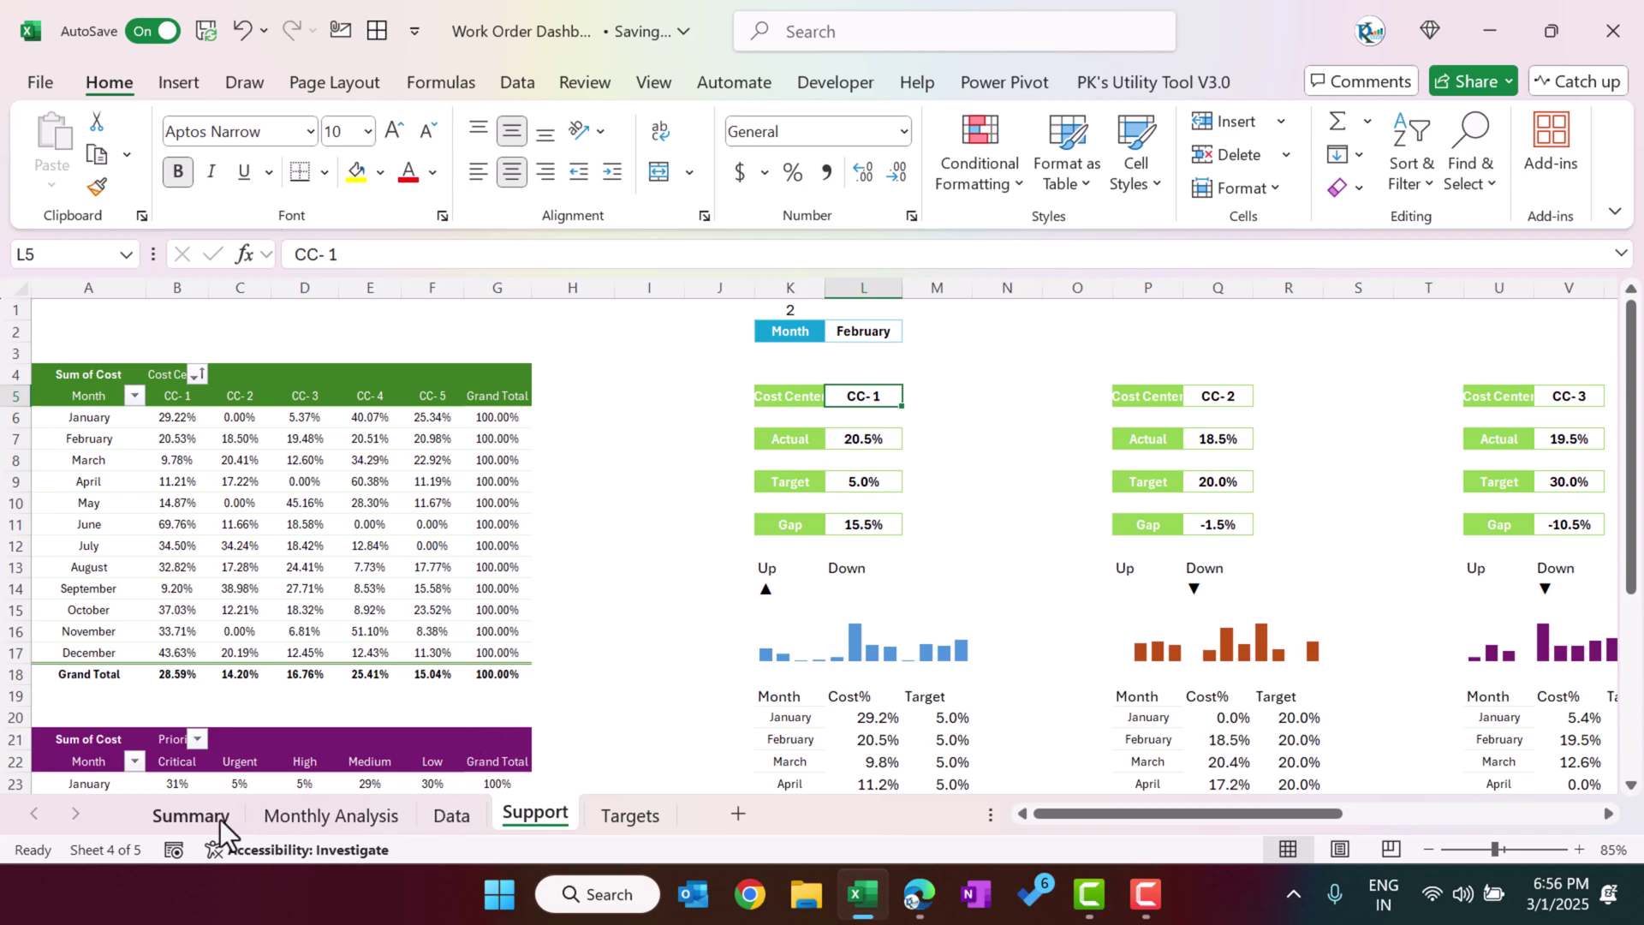
{"action": "left_click", "coordinate": [190, 815]}
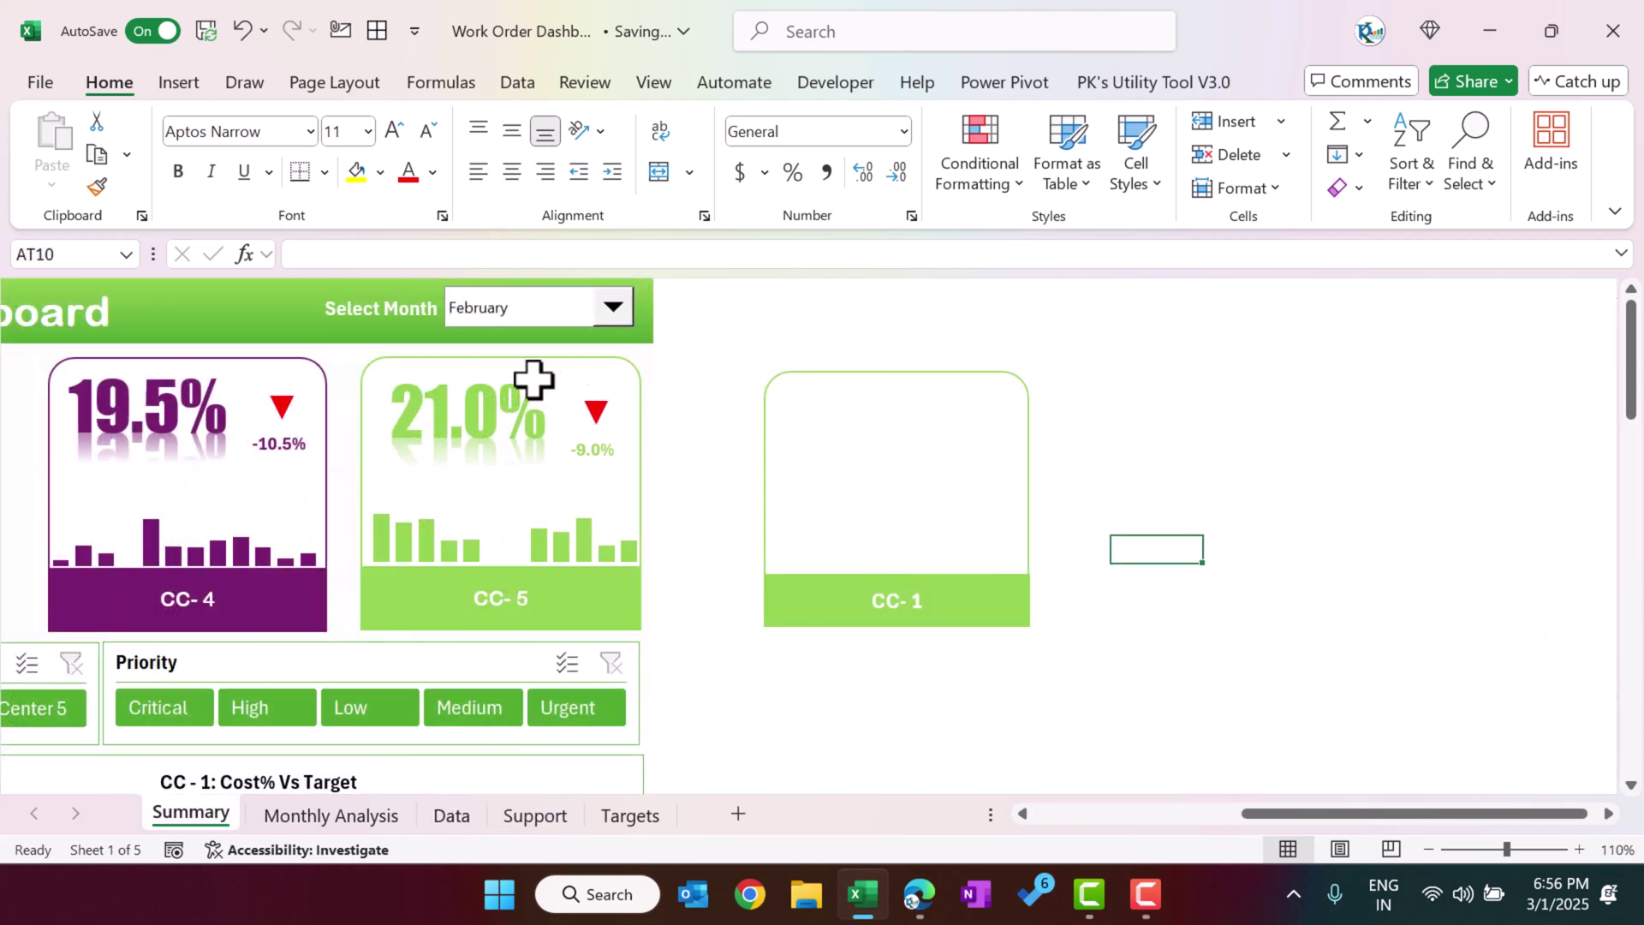
- Draw a text box in the CC-1 card's upper area linked to =Support!L7, showing 20.5%
{"action": "left_click", "coordinate": [178, 82]}
{"action": "left_click", "coordinate": [1464, 176]}
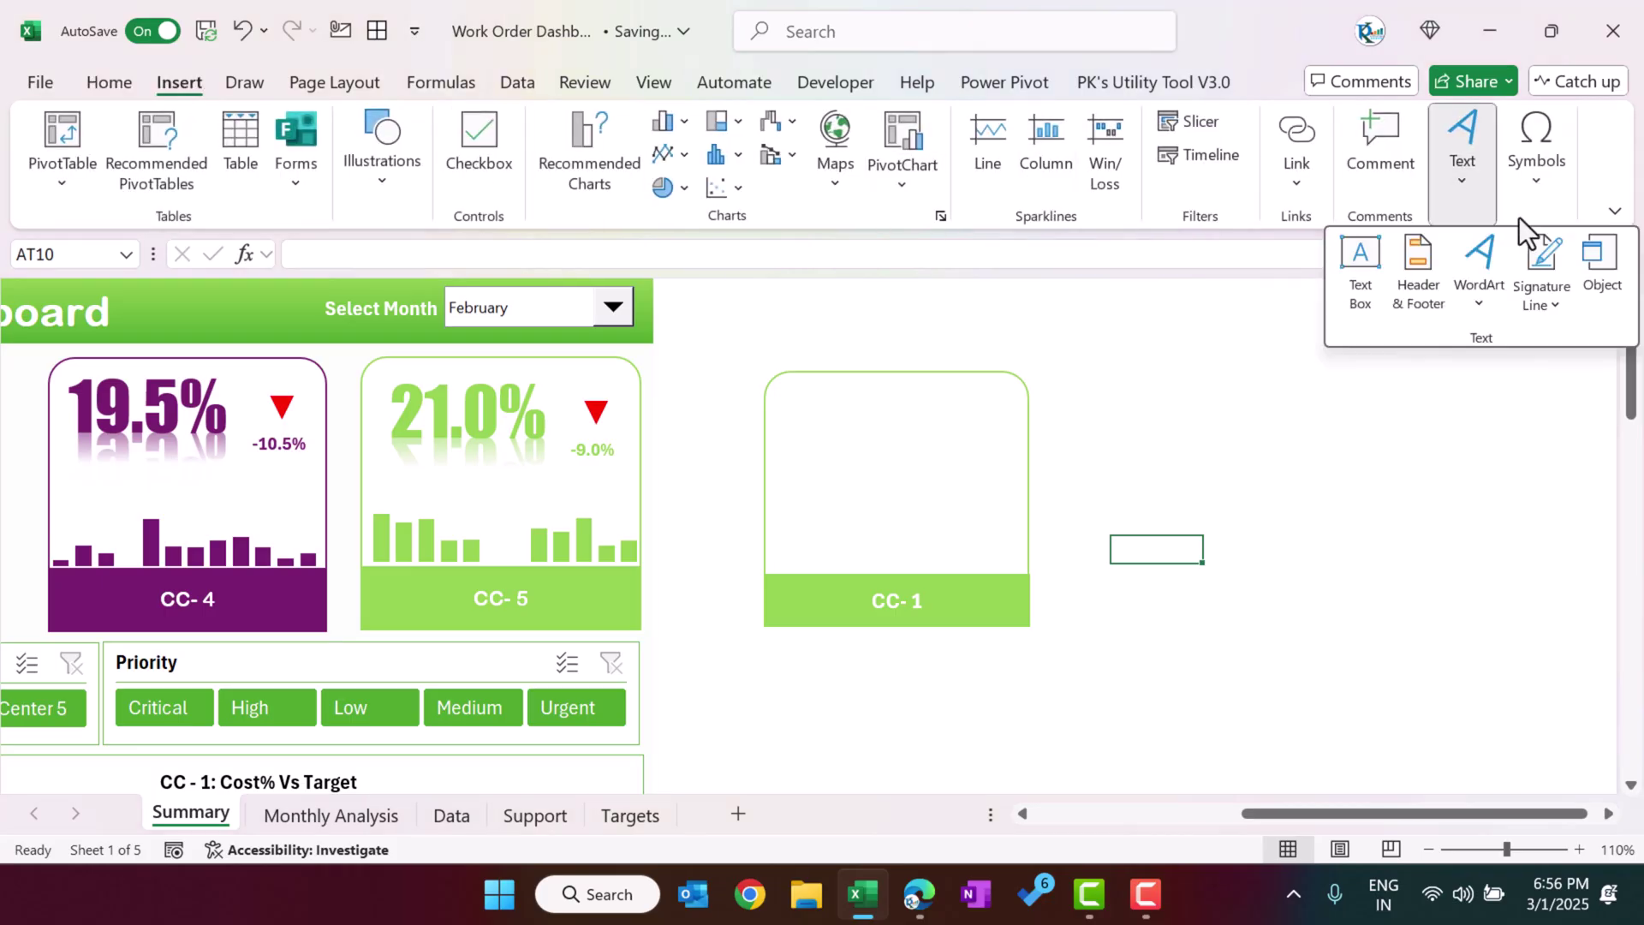
{"action": "left_click", "coordinate": [1361, 257]}
{"action": "left_click_drag", "start_coordinate": [777, 401], "coordinate": [942, 459]}
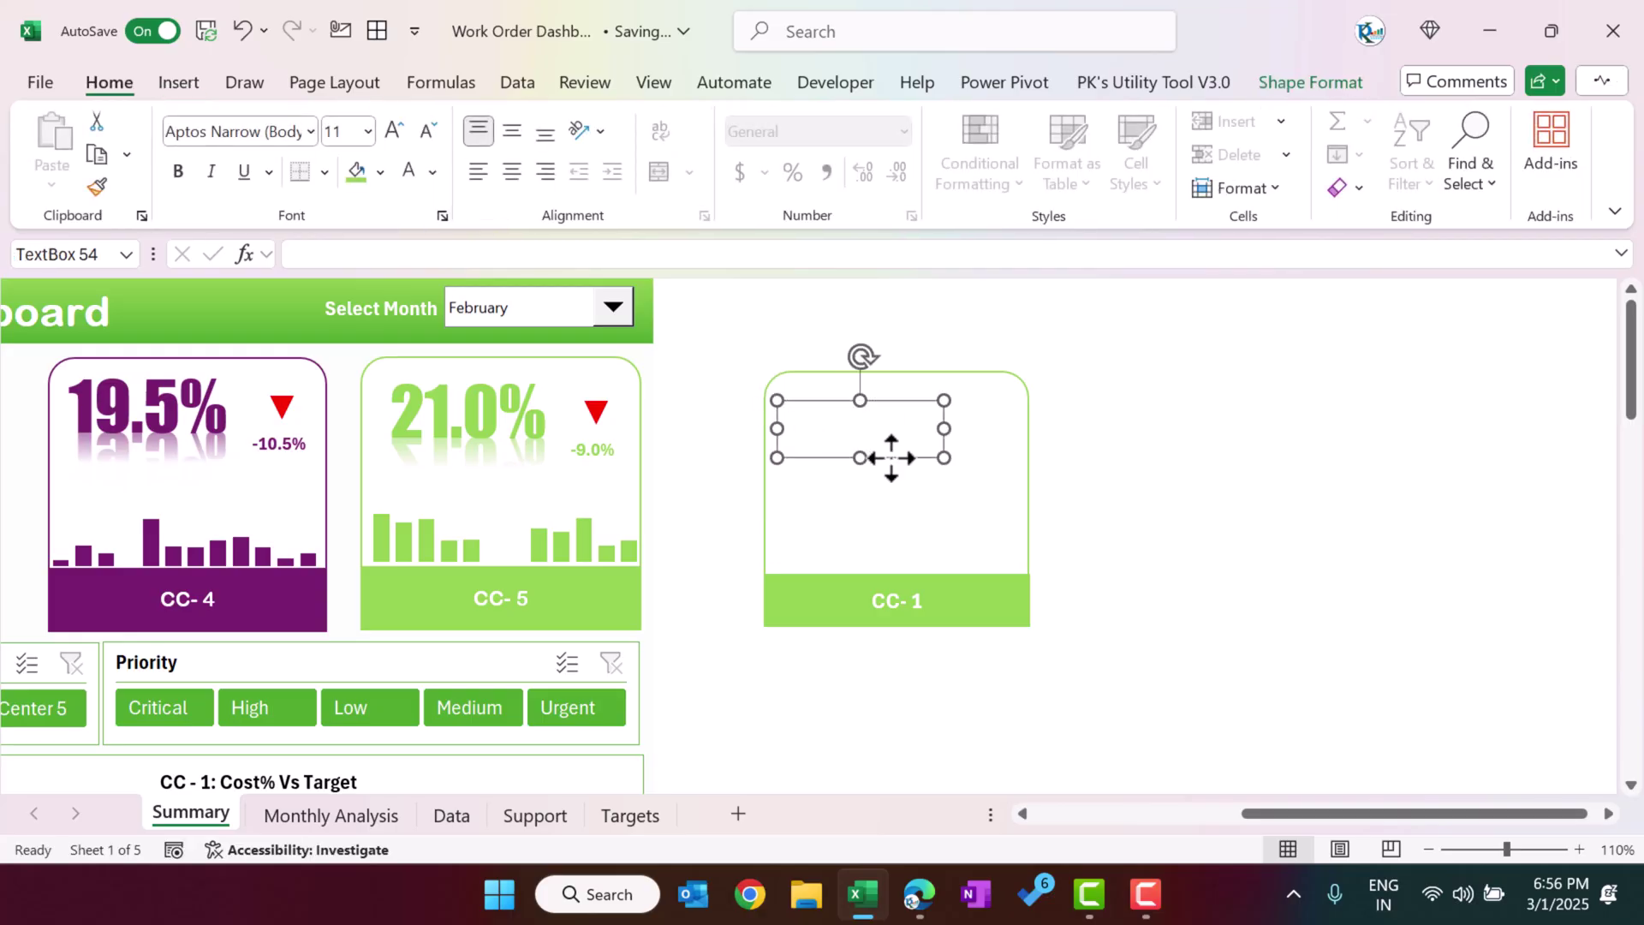
{"action": "left_click", "coordinate": [545, 255]}
{"action": "type", "text": "="}
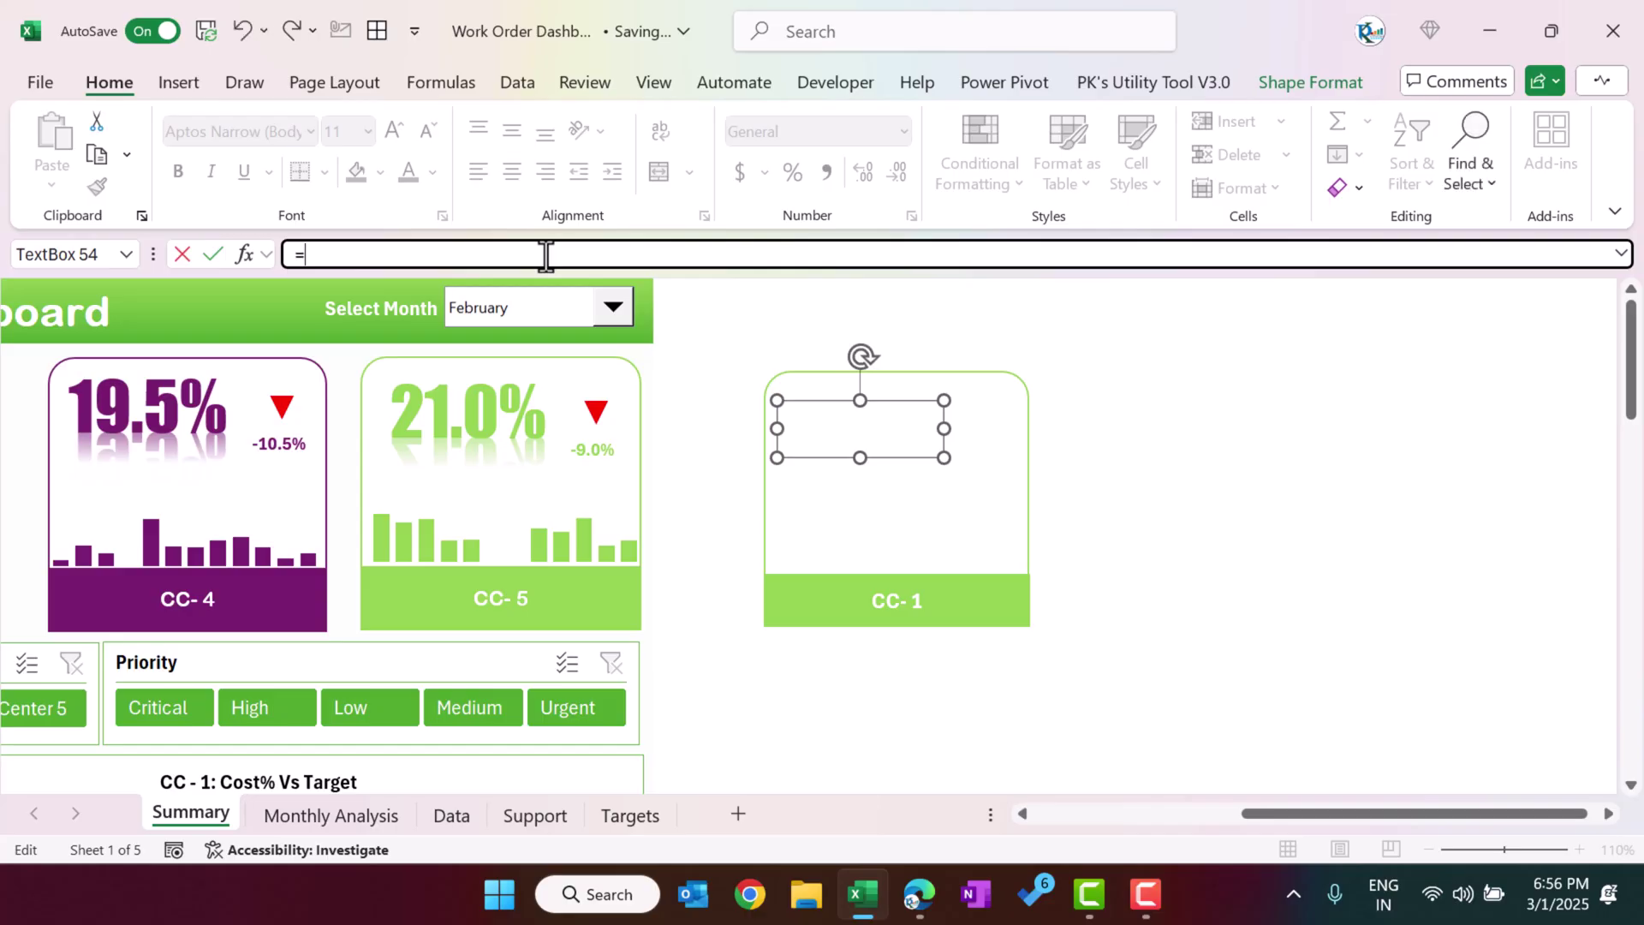
{"action": "left_click", "coordinate": [537, 818]}
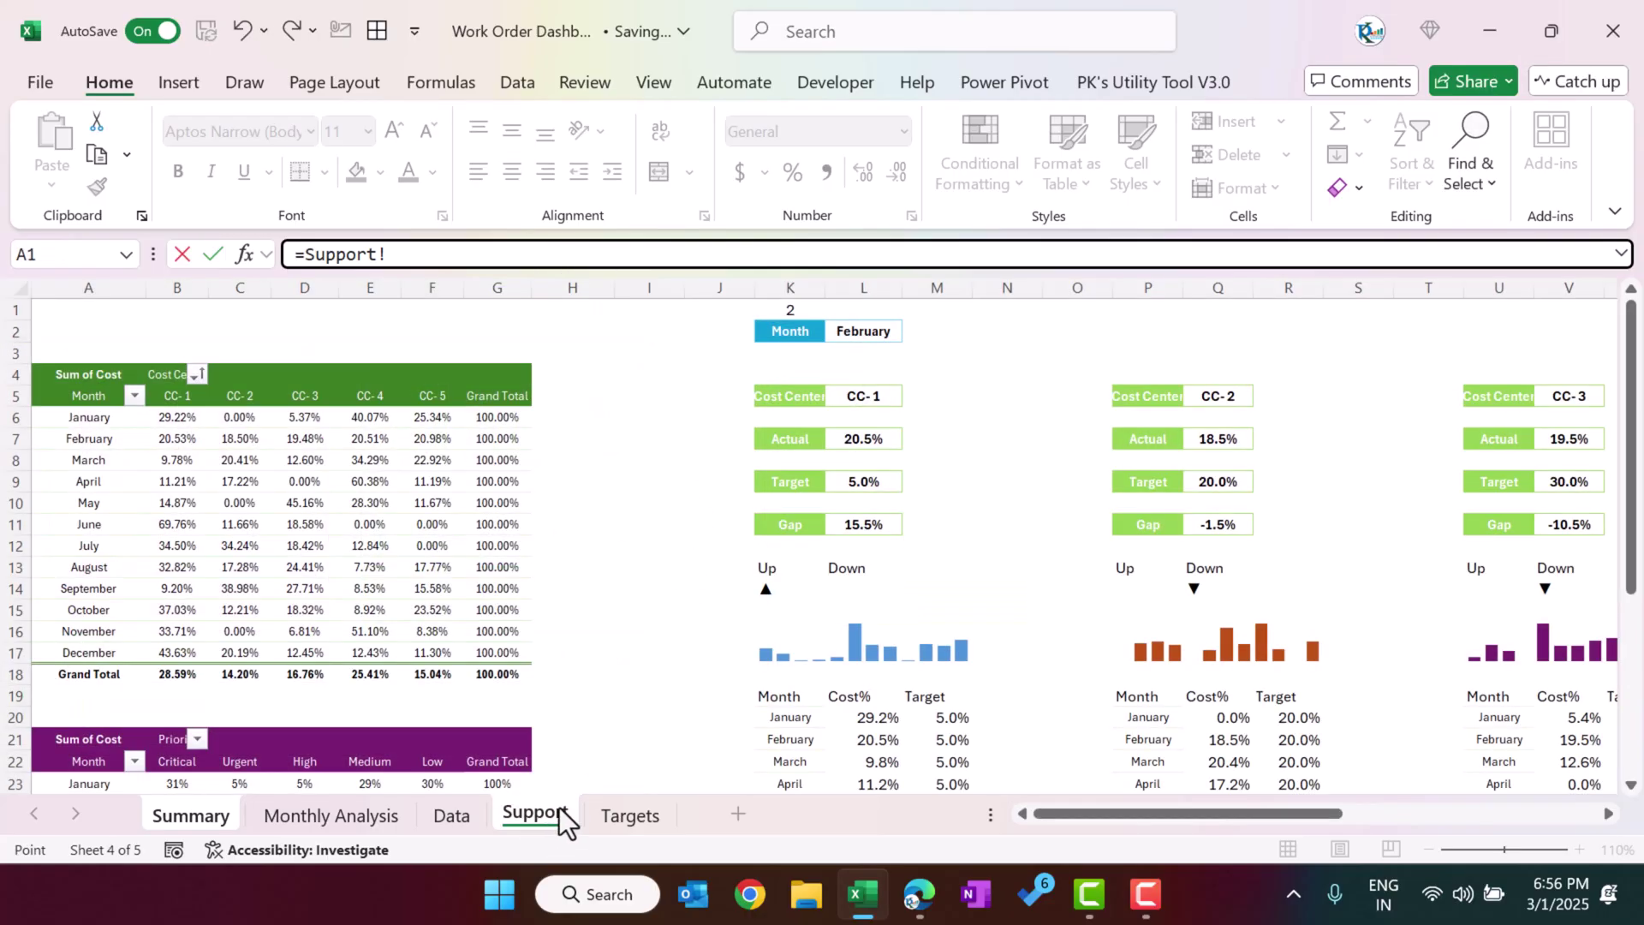
{"action": "left_click", "coordinate": [878, 438]}
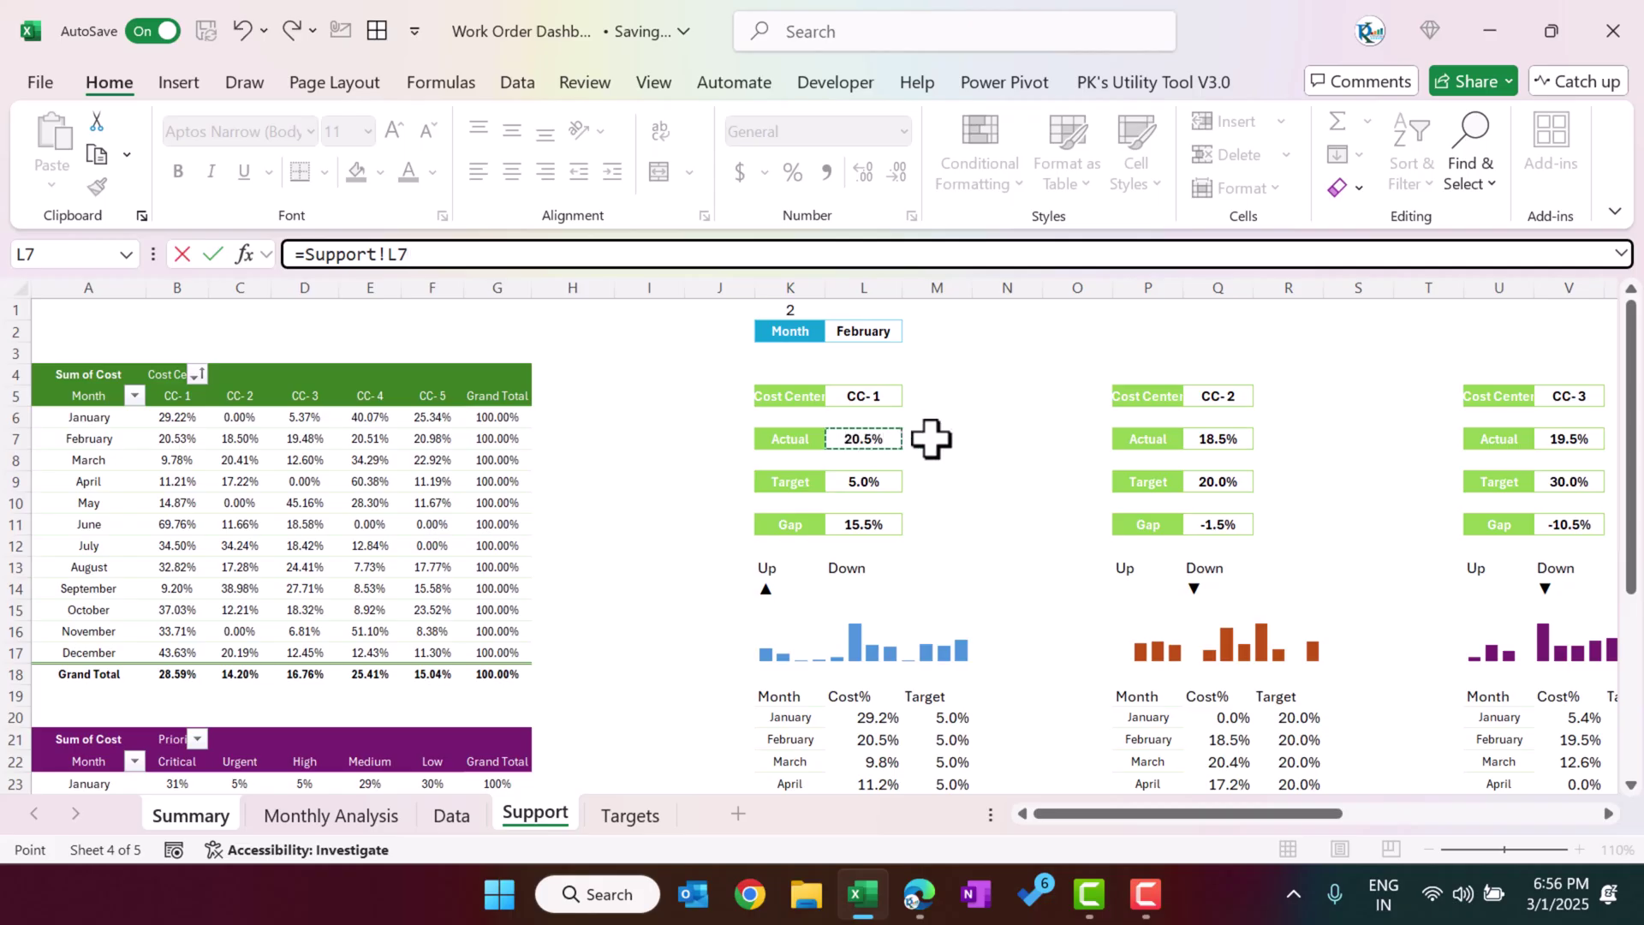
{"action": "key", "text": "Return"}
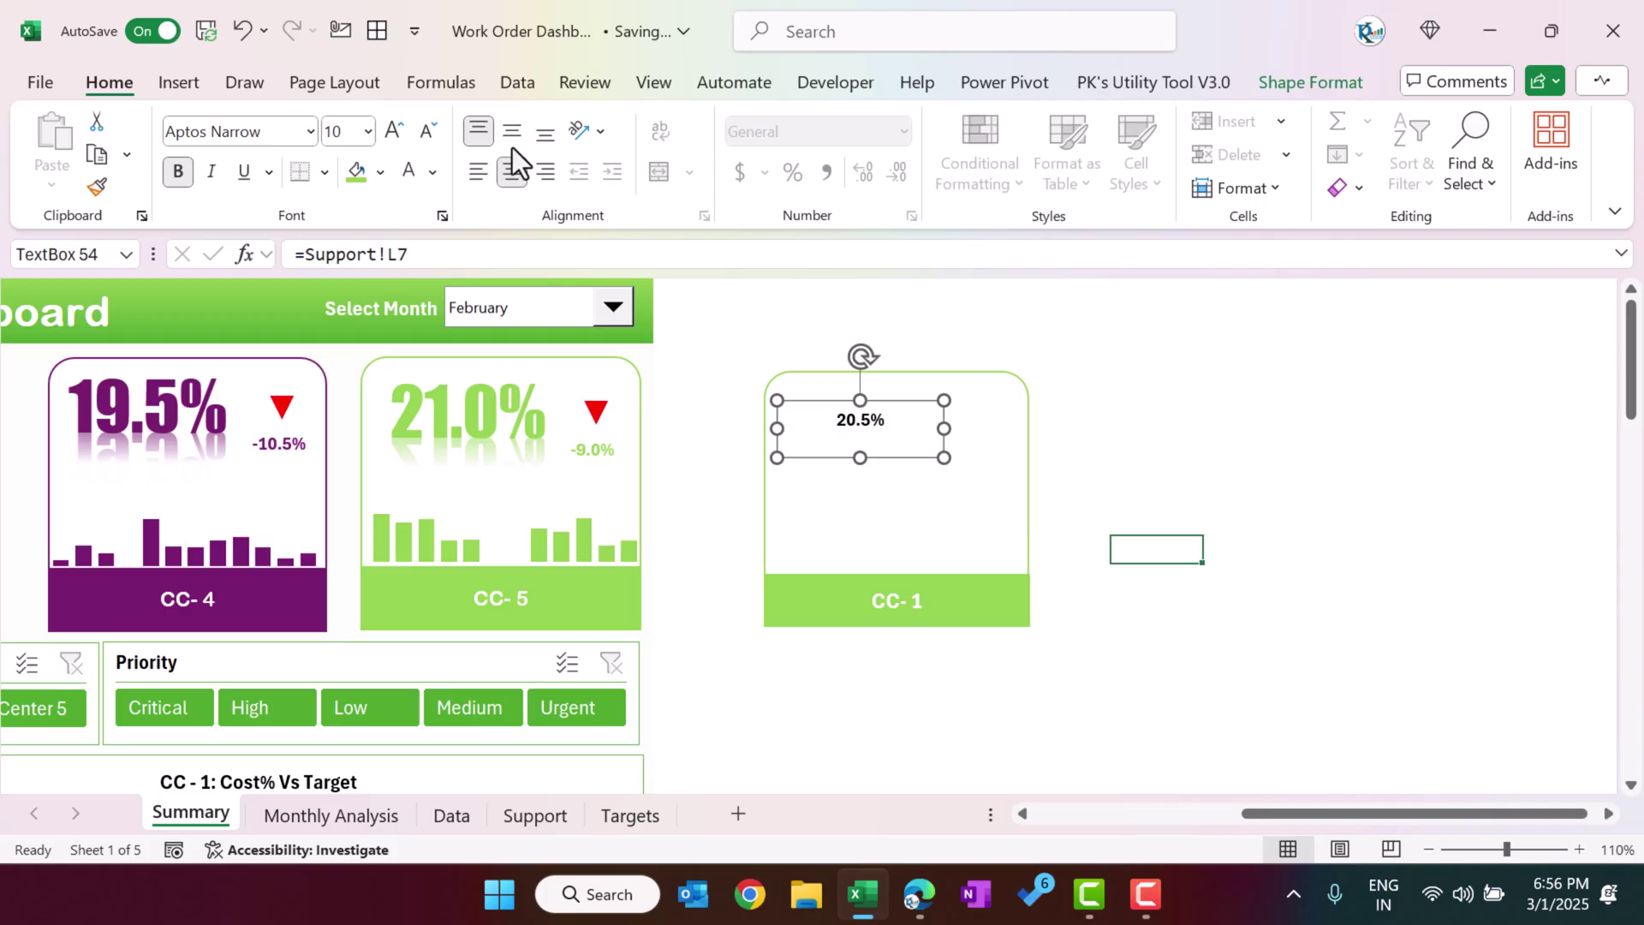
- Set the 20.5% value to Impact font at size 32
{"action": "left_click", "coordinate": [312, 132]}
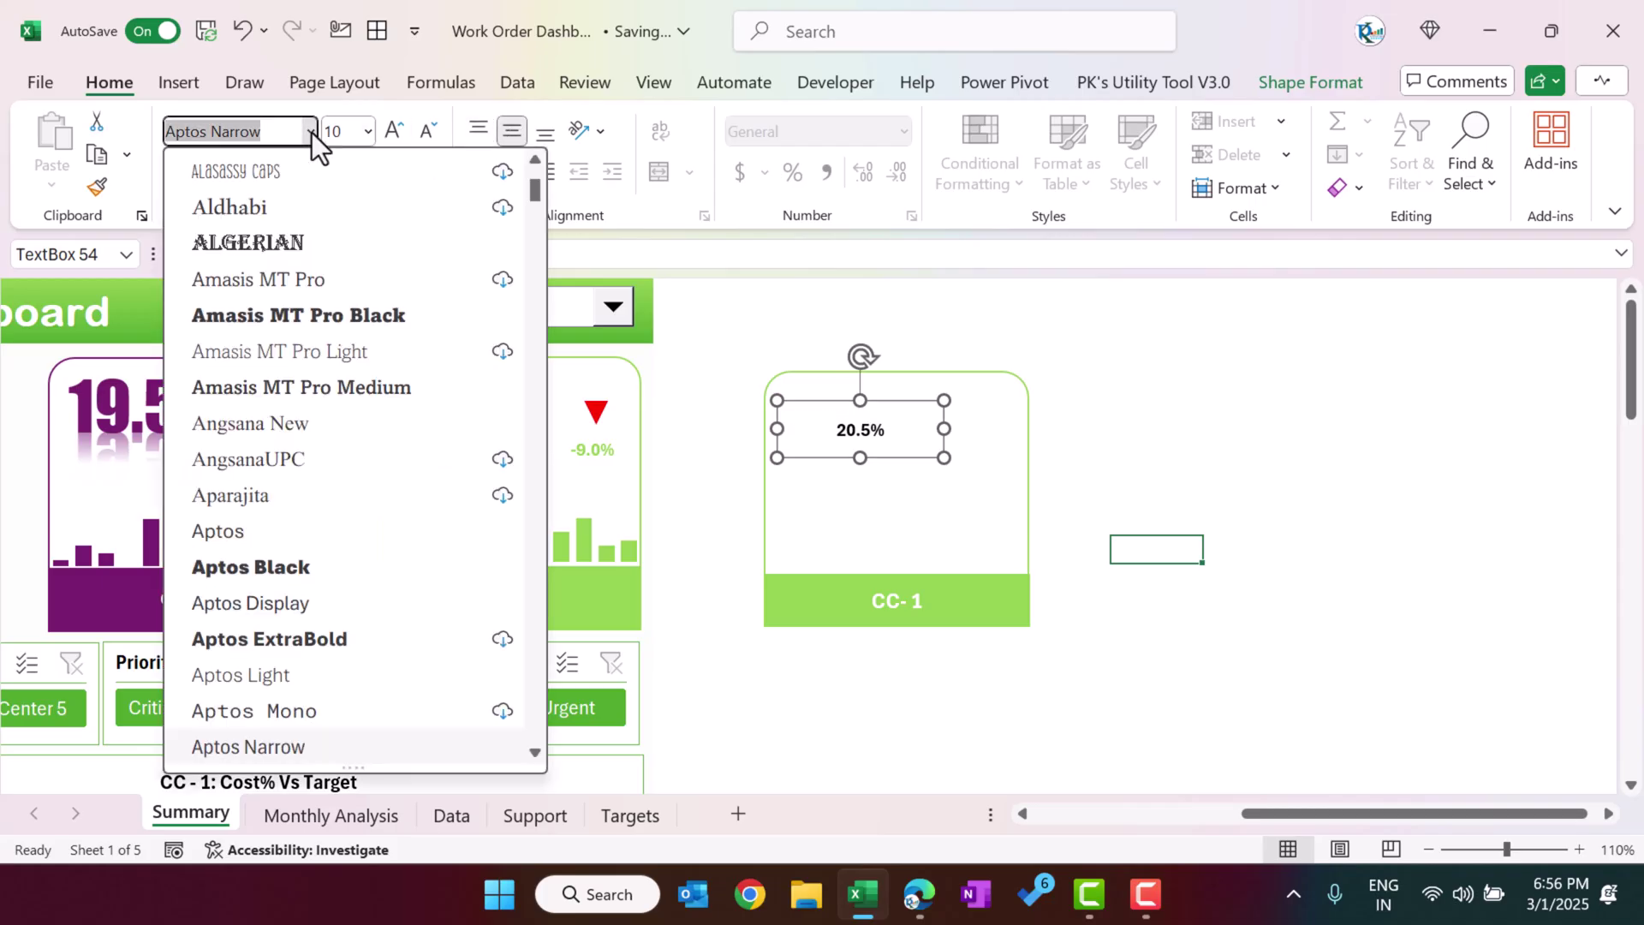
{"action": "type", "text": "Impact"}
{"action": "key", "text": "Return"}
{"action": "double_click", "coordinate": [394, 133]}
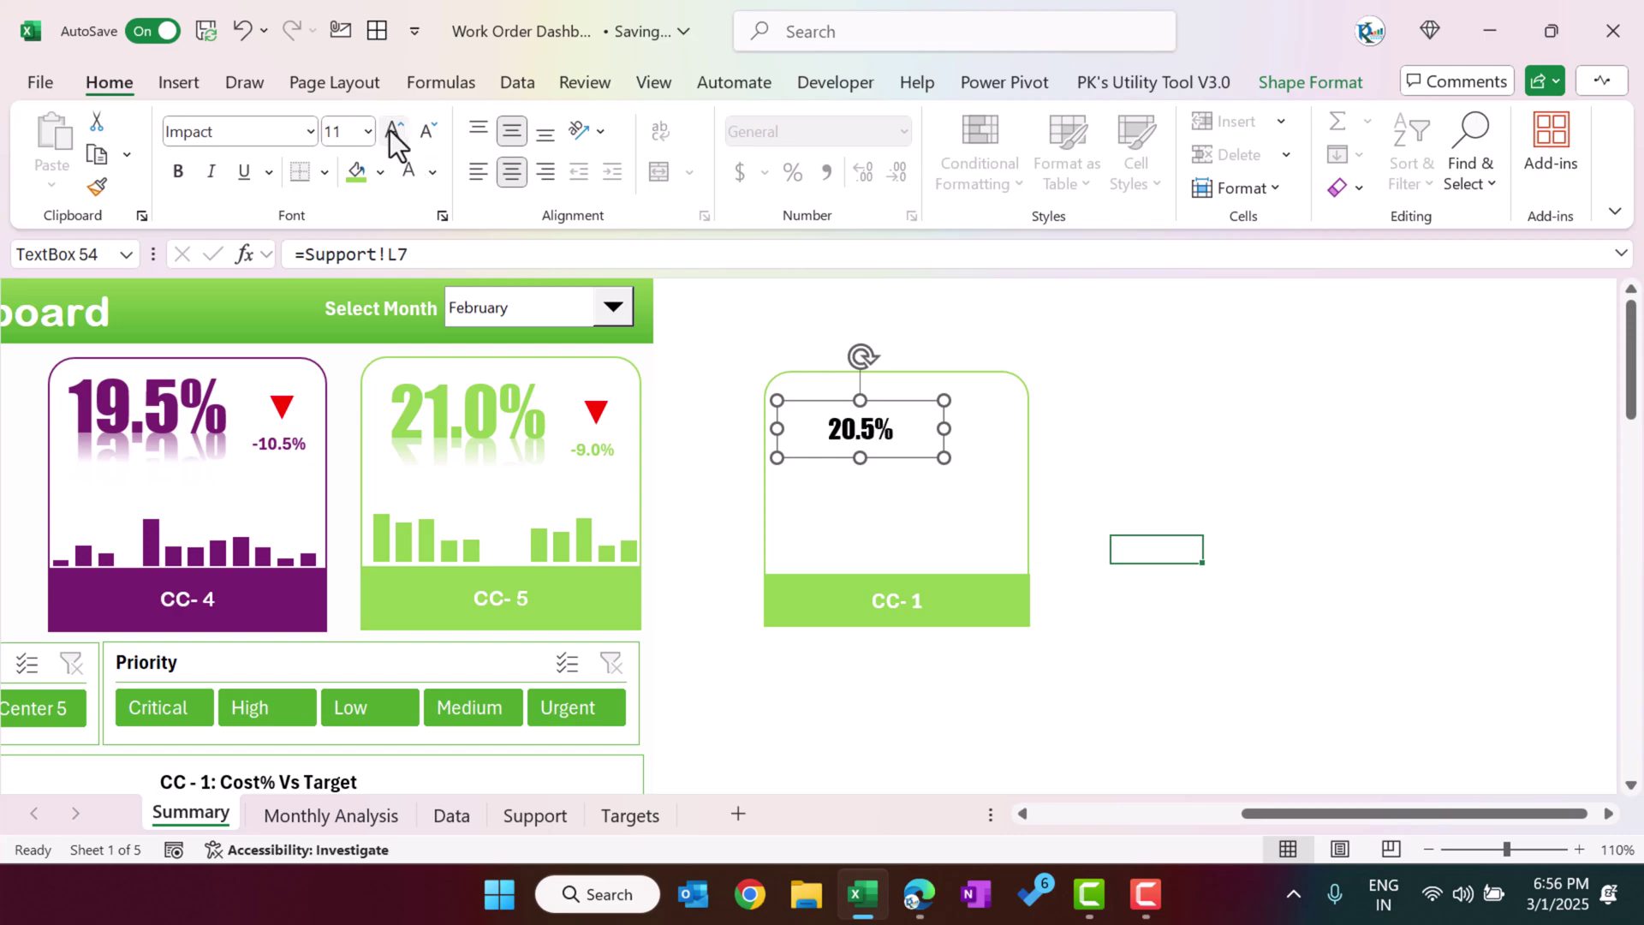
{"action": "left_click", "coordinate": [394, 132]}
{"action": "double_click", "coordinate": [395, 133]}
{"action": "double_click", "coordinate": [394, 133]}
{"action": "double_click", "coordinate": [395, 132]}
{"action": "left_click", "coordinate": [395, 133]}
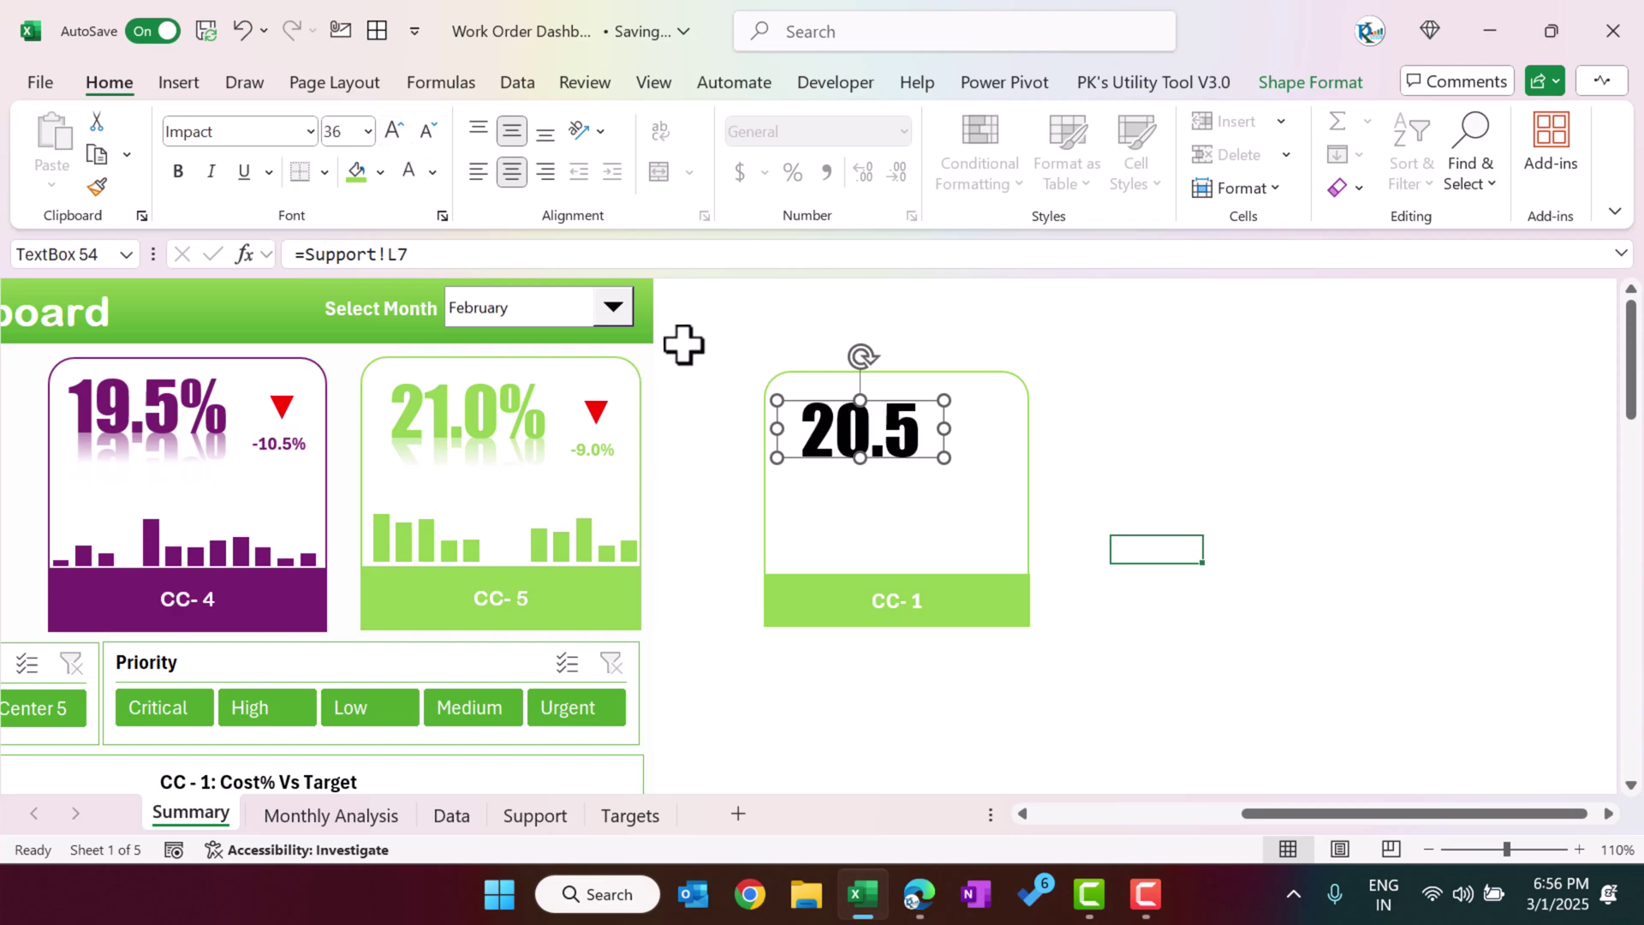
{"action": "left_click", "coordinate": [428, 131]}
- Left-align the 20.5% value, narrow its text box slightly, and colour it green
{"action": "left_click_drag", "start_coordinate": [944, 452], "coordinate": [975, 423]}
{"action": "left_click", "coordinate": [931, 455]}
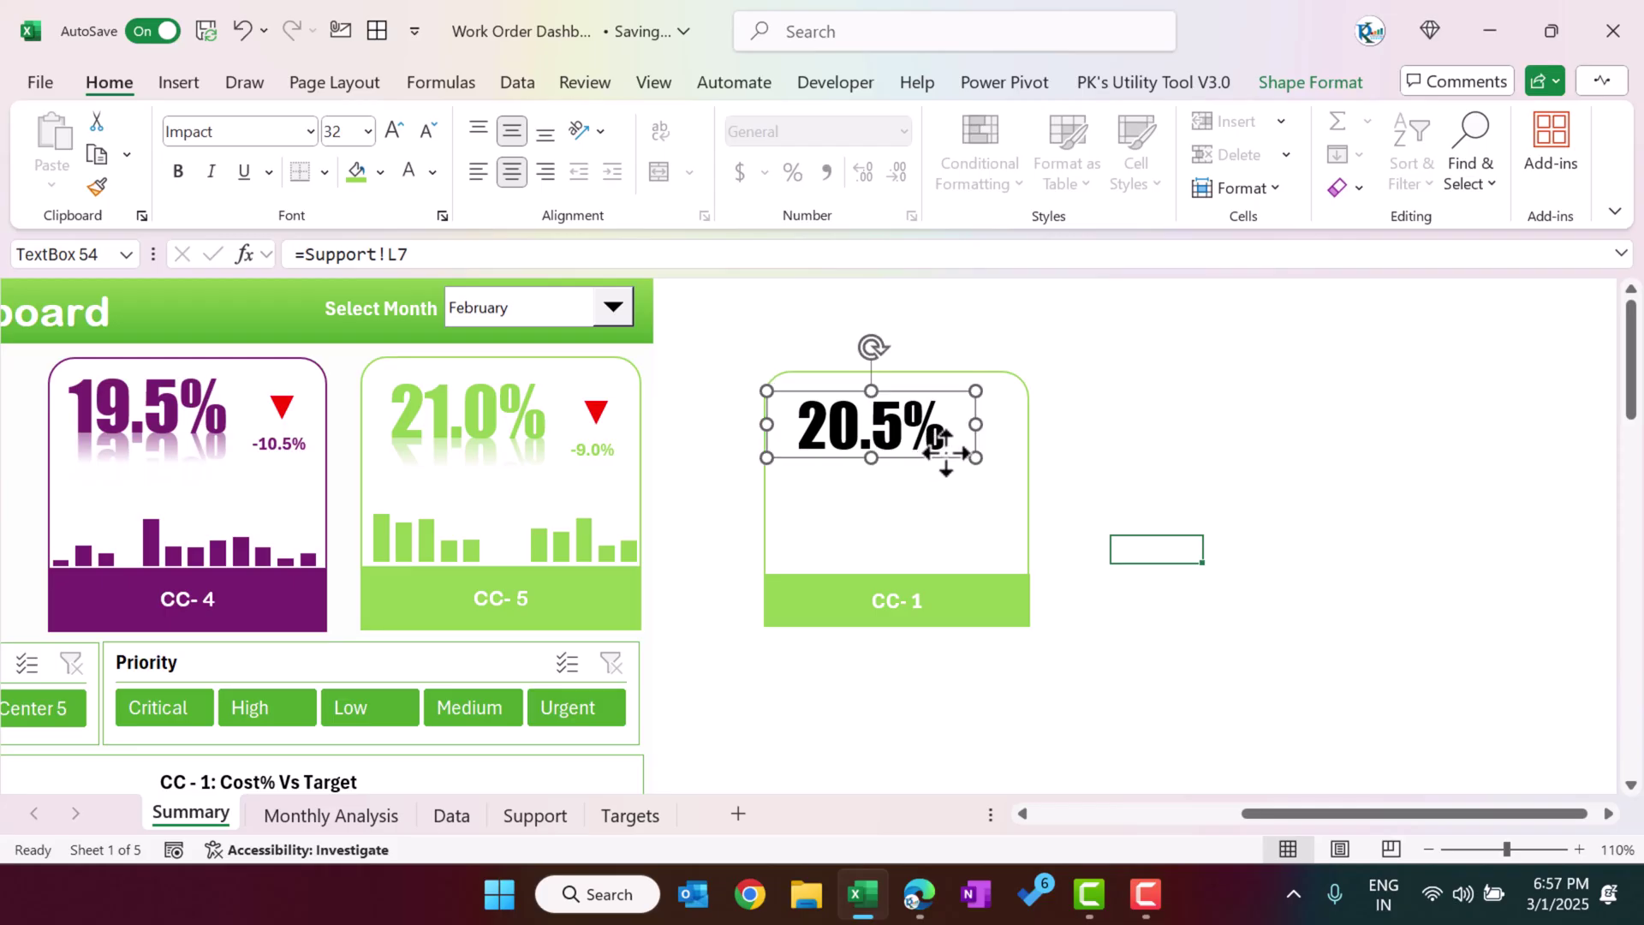
{"action": "left_click", "coordinate": [478, 171]}
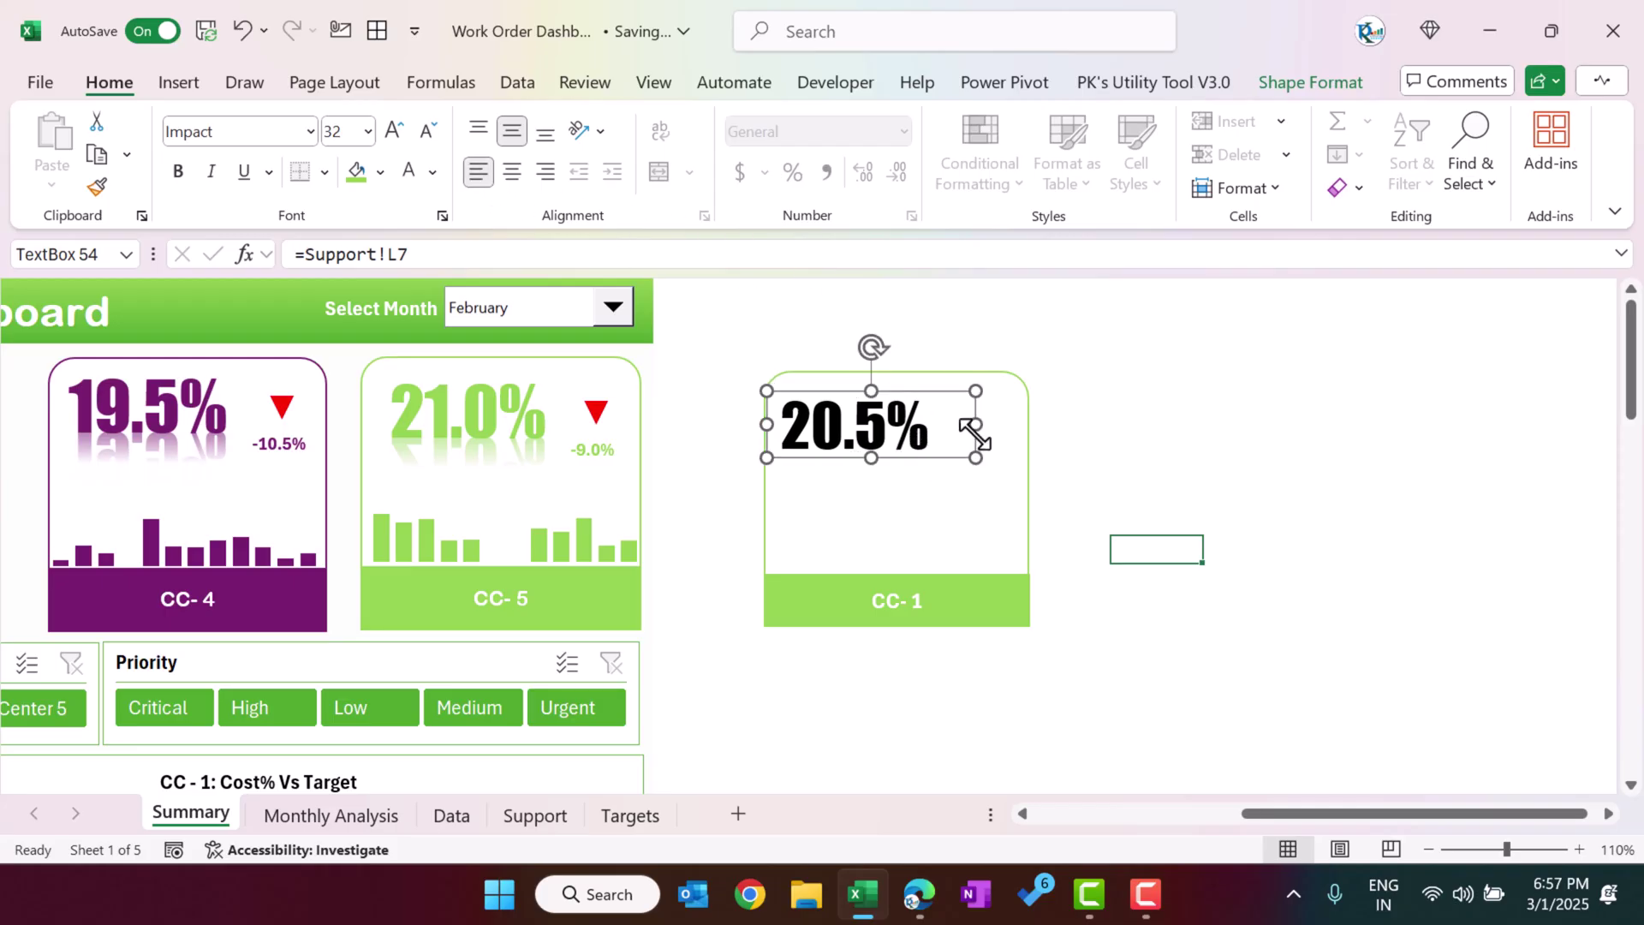
{"action": "left_click_drag", "start_coordinate": [975, 424], "coordinate": [913, 448]}
{"action": "left_click", "coordinate": [433, 172]}
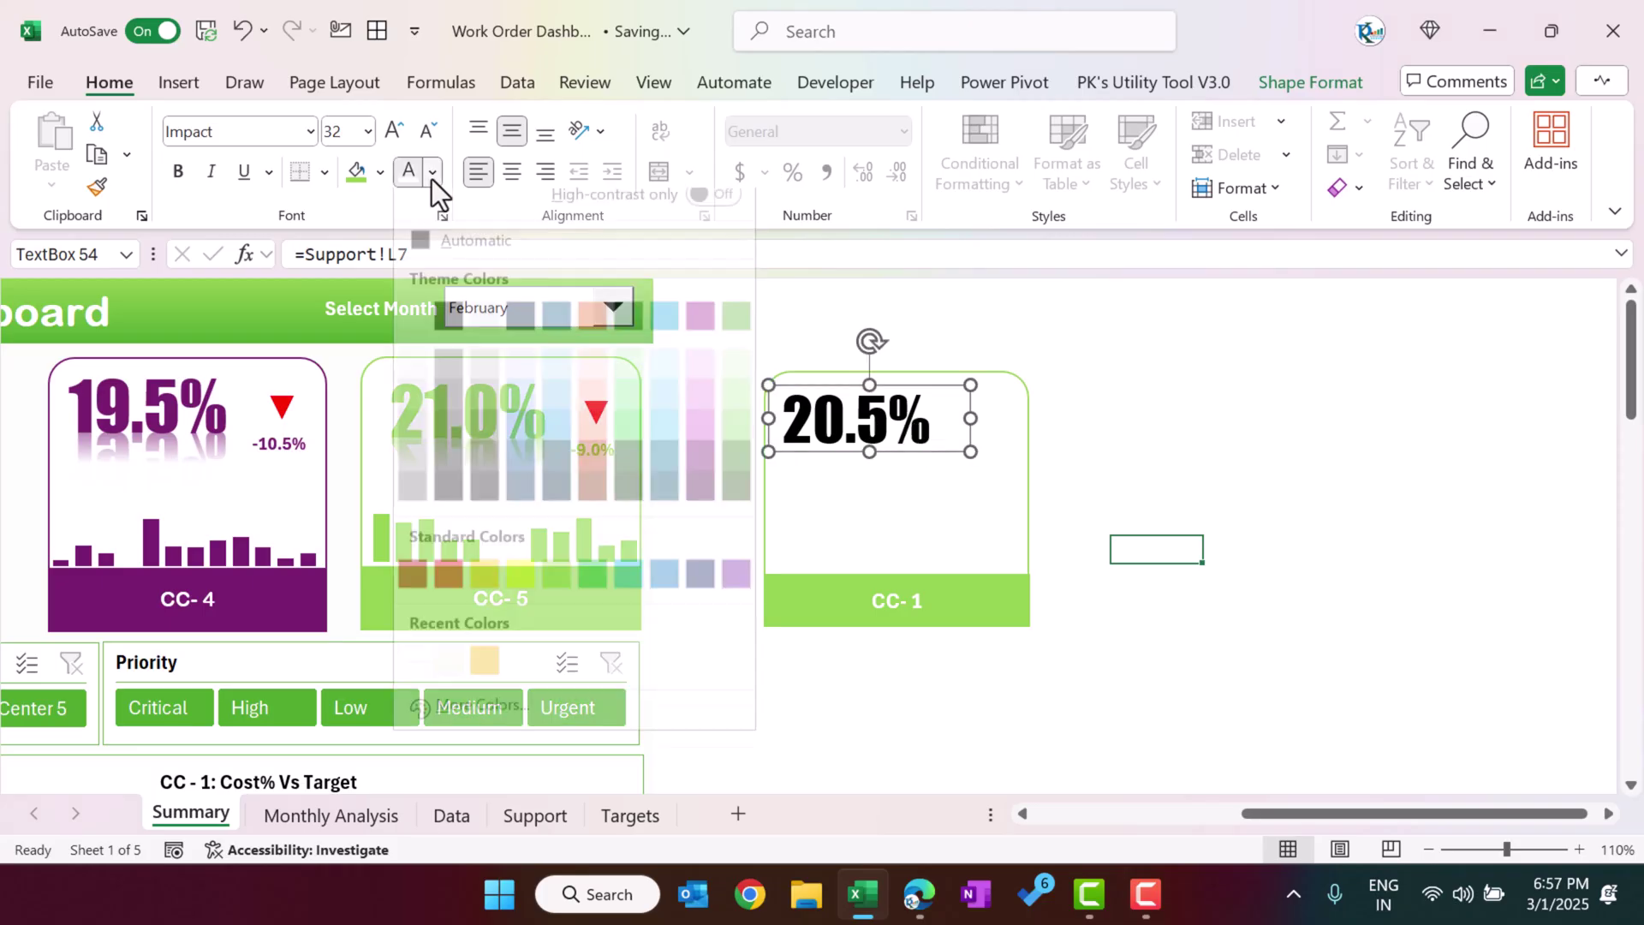
{"action": "left_click", "coordinate": [562, 595]}
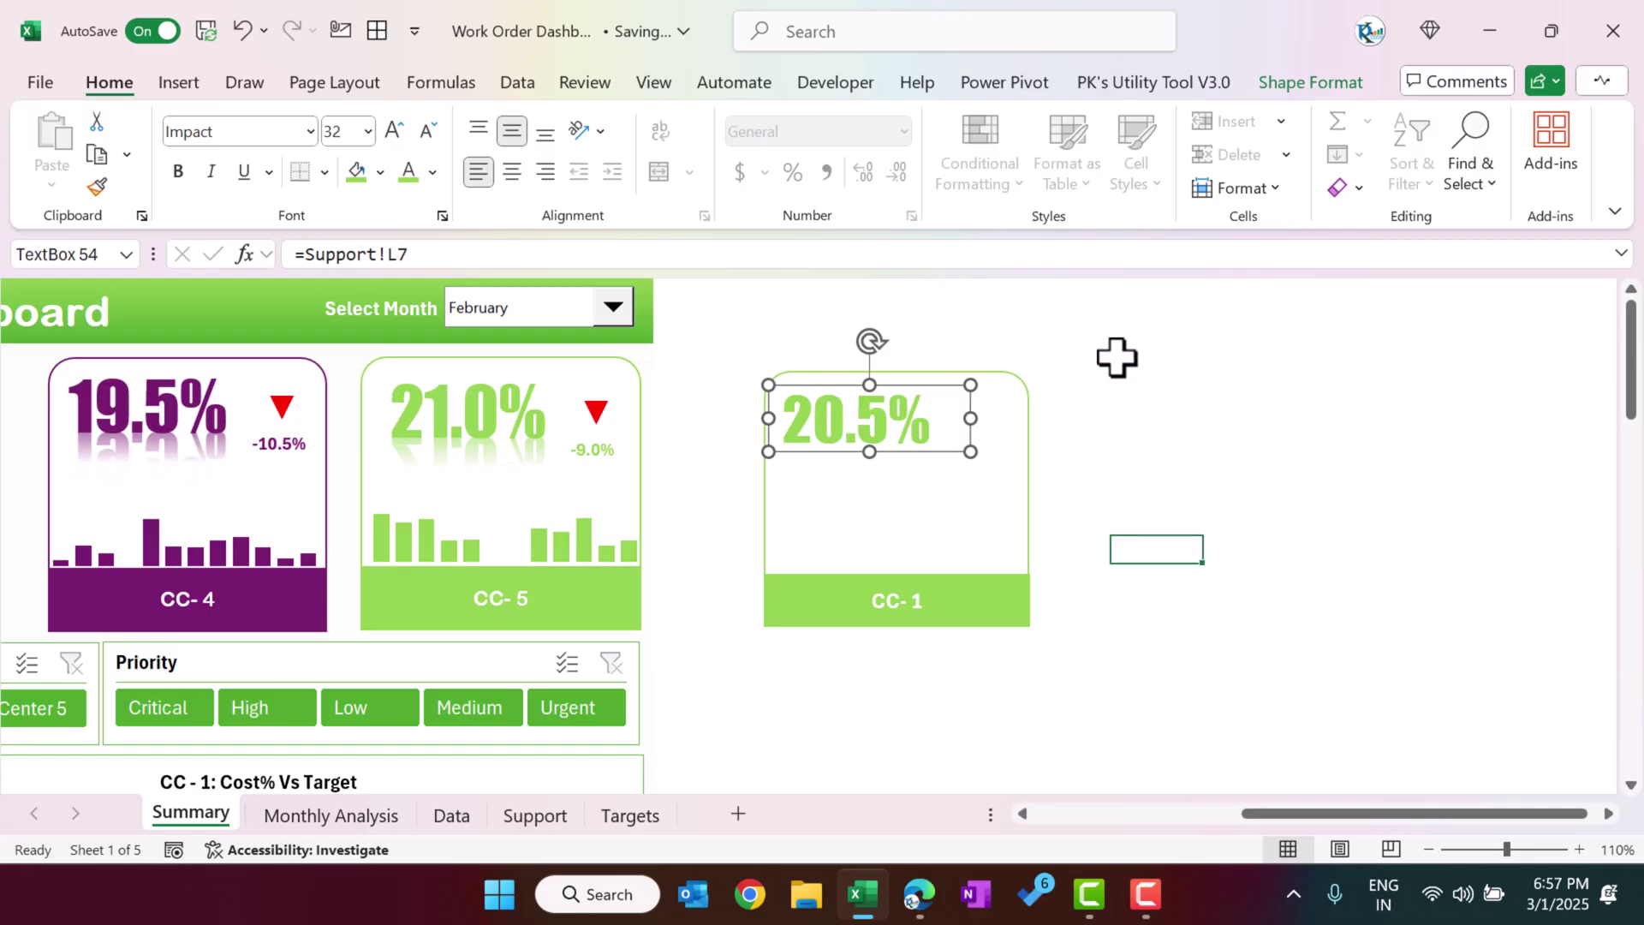
- Give the 20.5% text box No Outline and No Fill
{"action": "left_click", "coordinate": [1310, 83]}
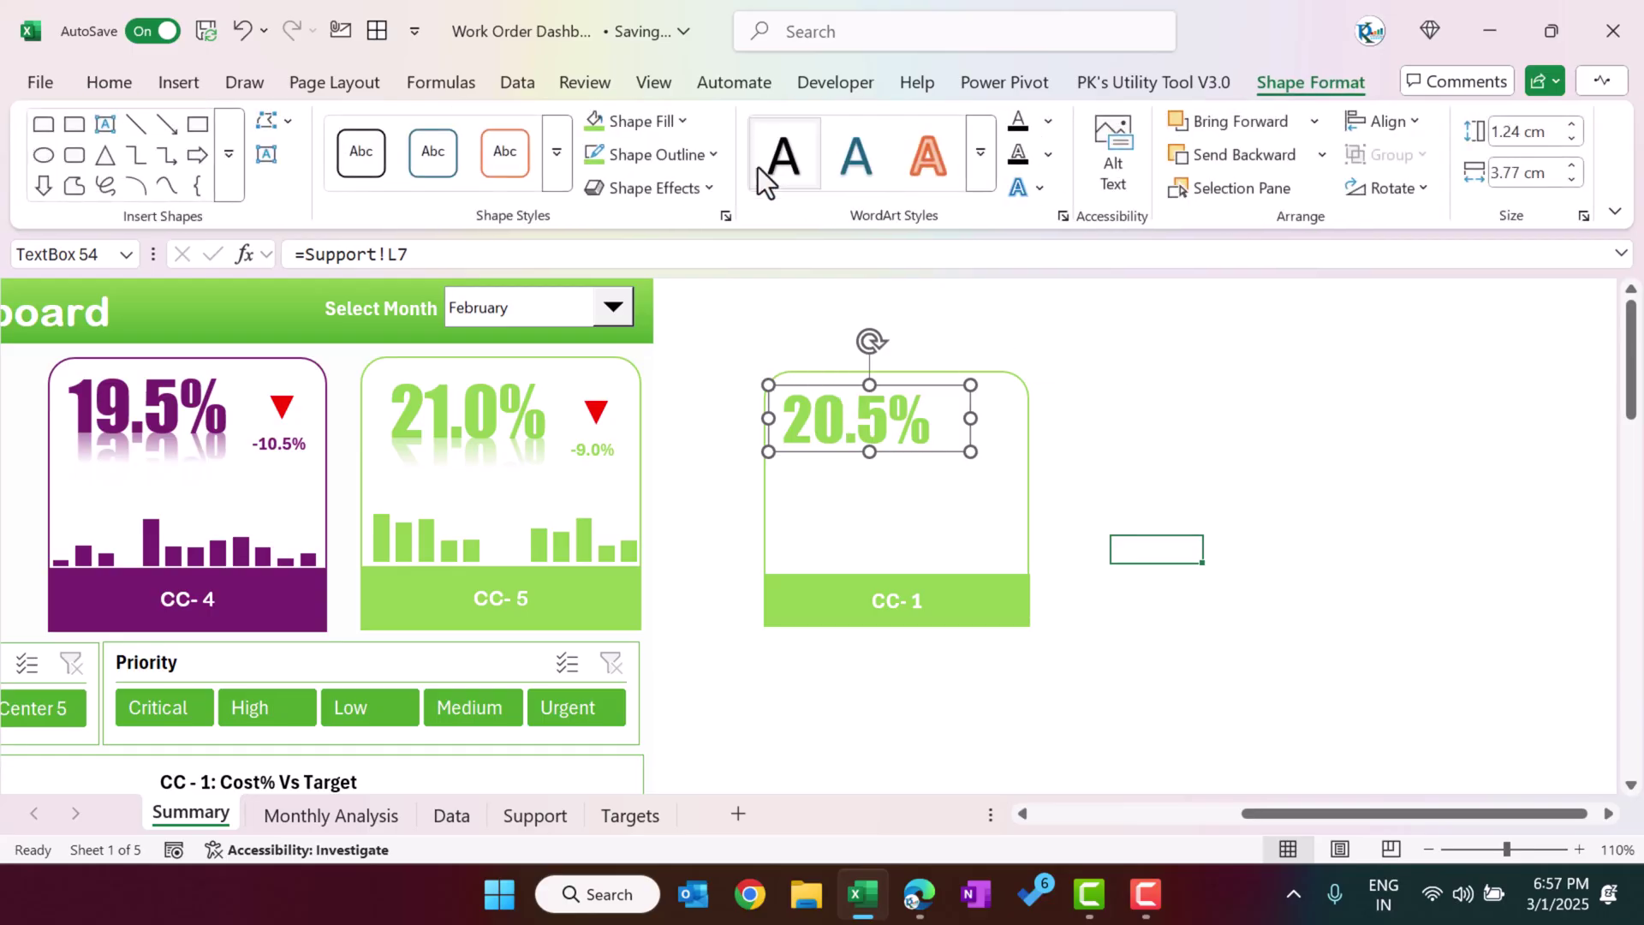
{"action": "left_click", "coordinate": [668, 163]}
{"action": "scroll", "coordinate": [676, 625], "scroll_direction": "down", "scroll_amount": 1}
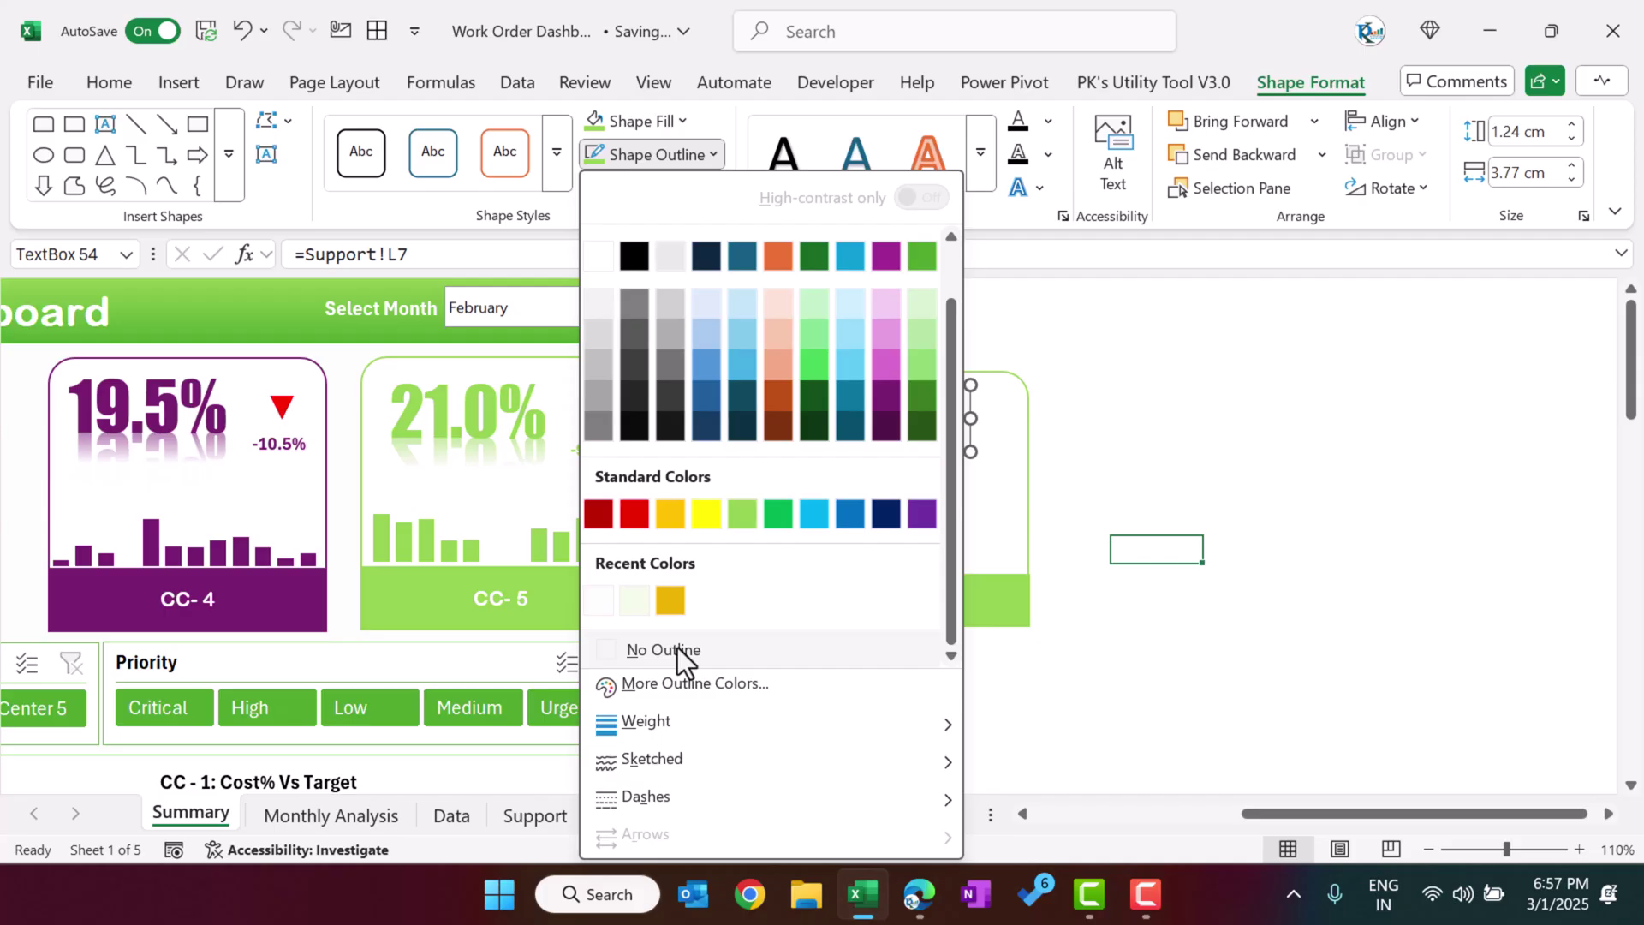
{"action": "left_click", "coordinate": [654, 154]}
{"action": "left_click", "coordinate": [654, 118]}
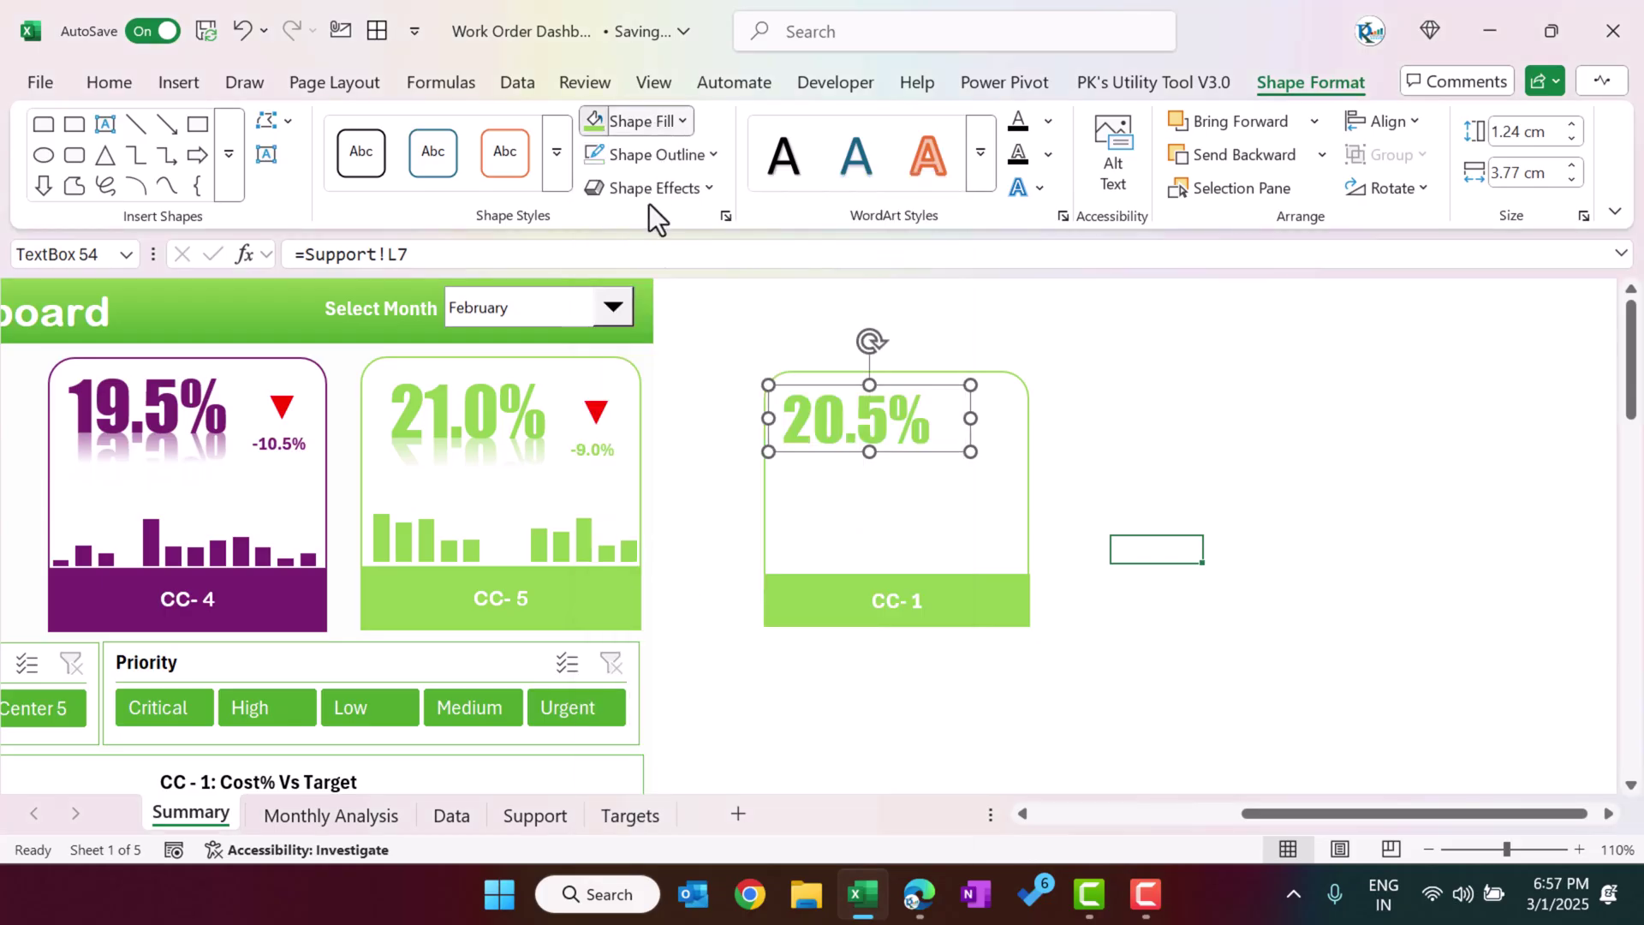
{"action": "left_click", "coordinate": [653, 212]}
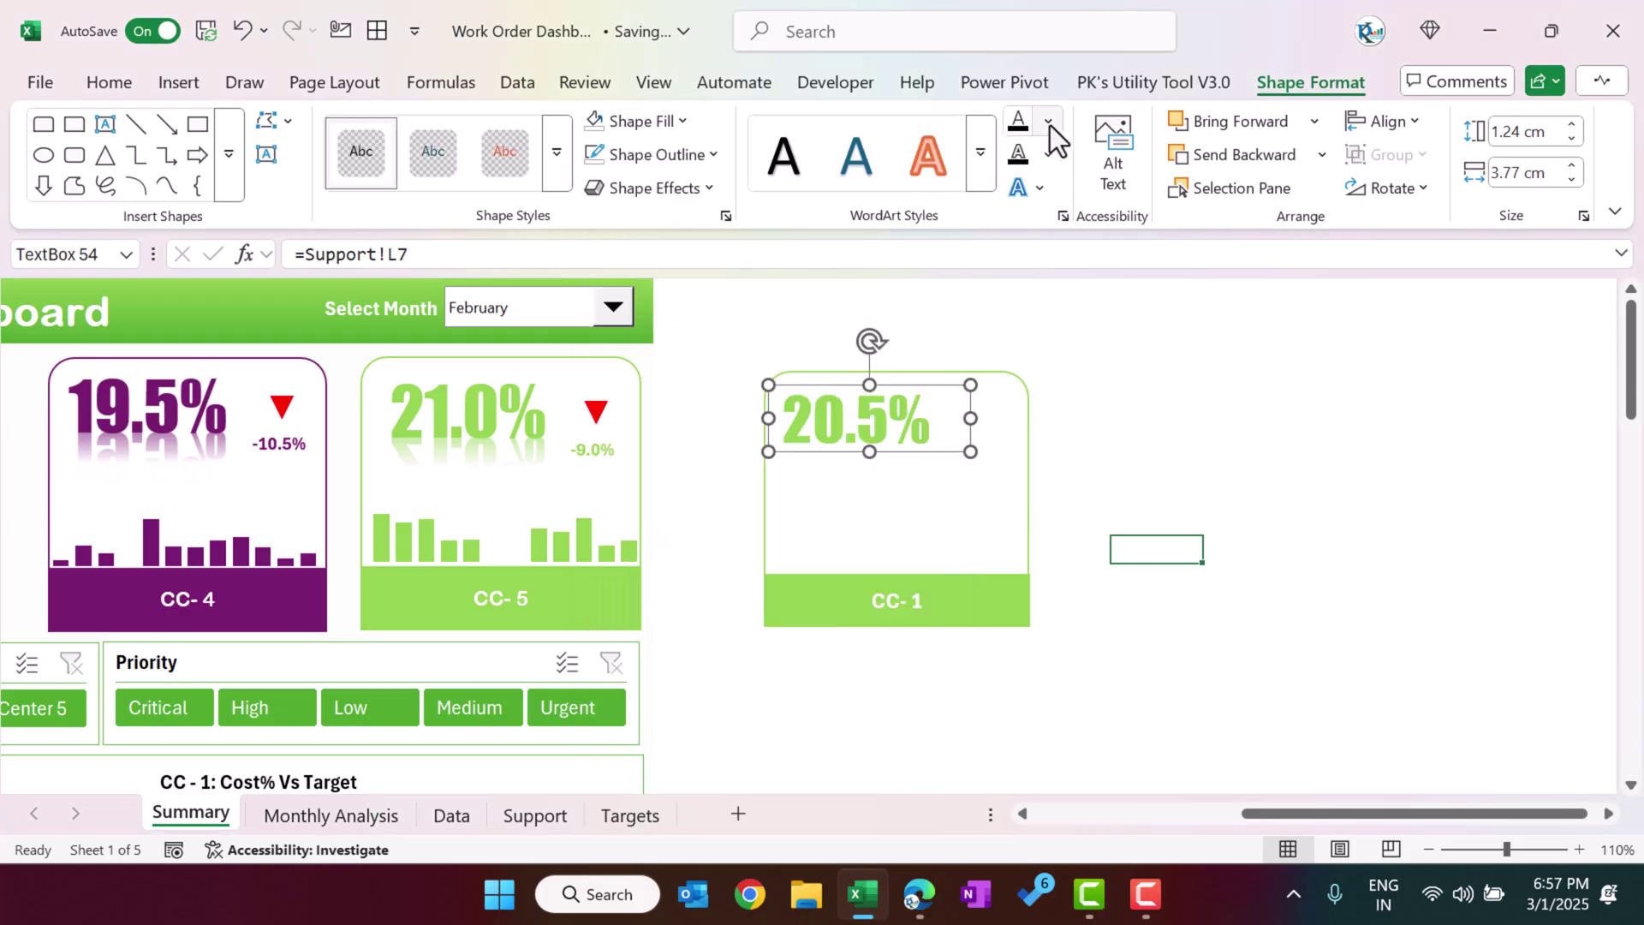
- Add a Reflection text effect beneath the 20.5% number
{"action": "left_click", "coordinate": [1040, 188]}
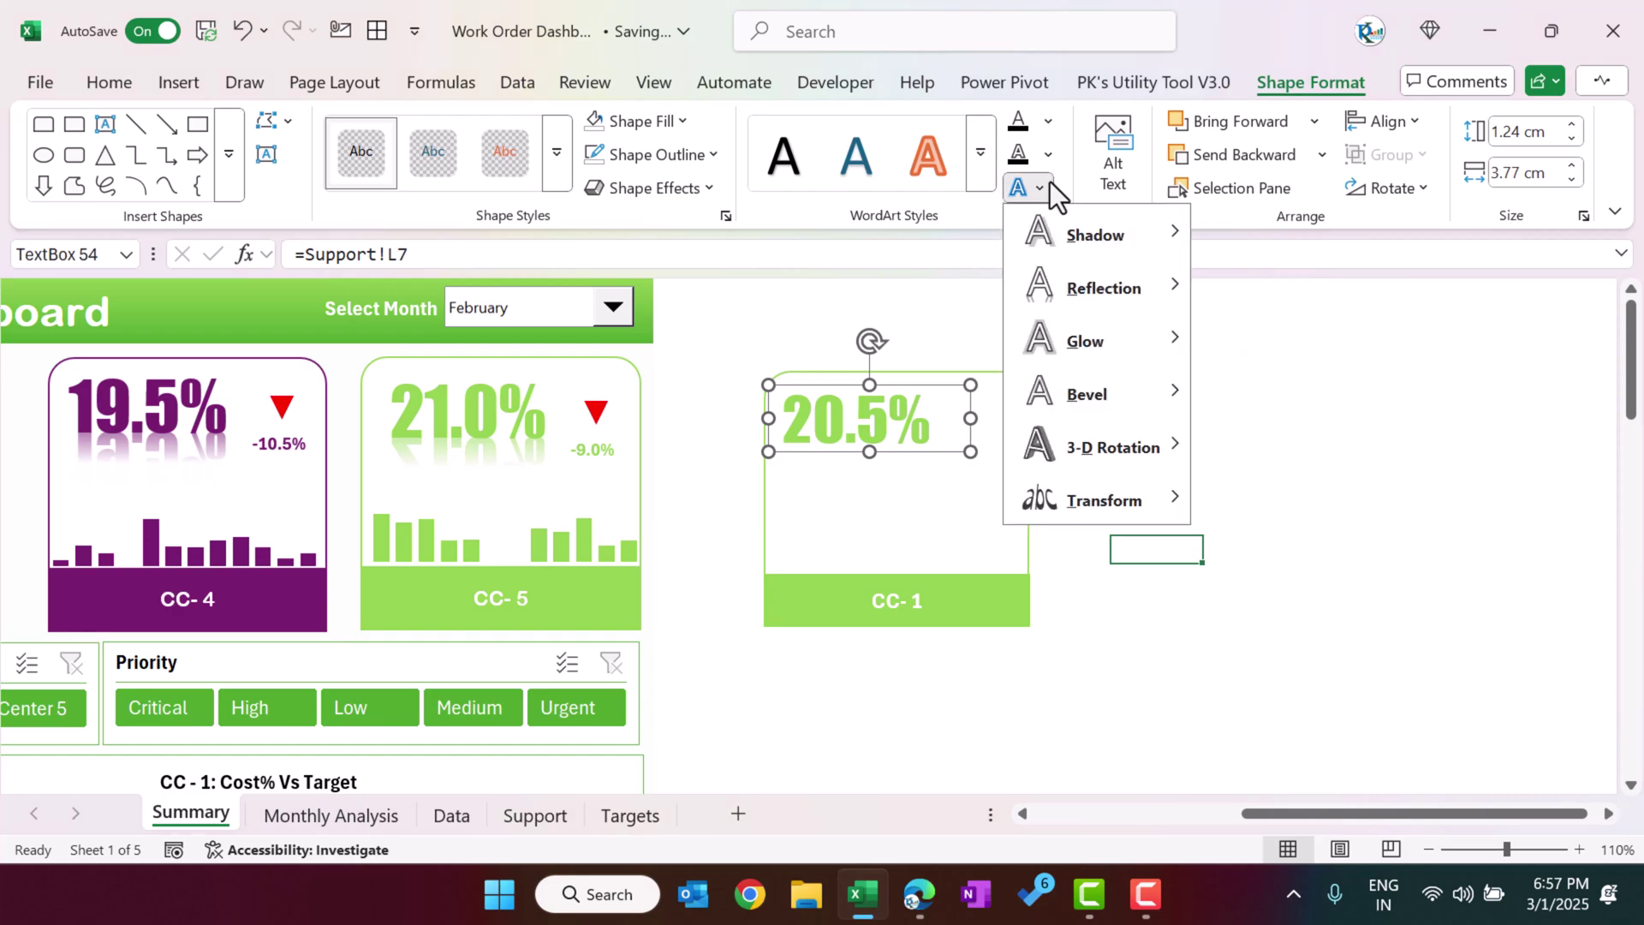
{"action": "mouse_move", "coordinate": [1125, 303]}
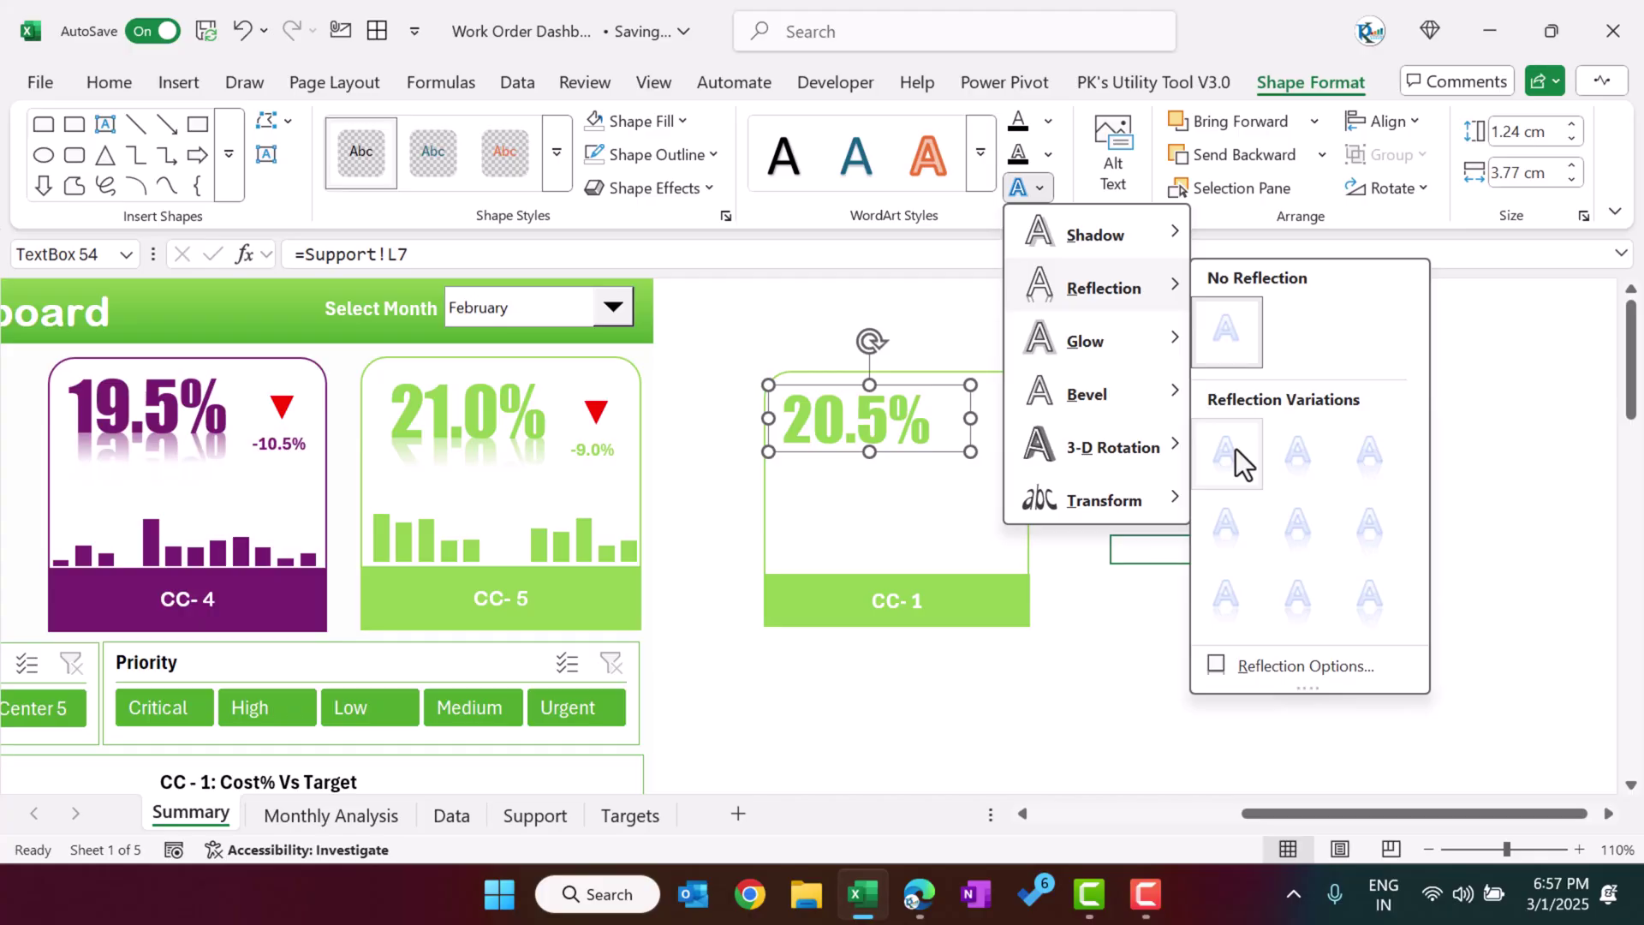
{"action": "left_click", "coordinate": [1300, 459]}
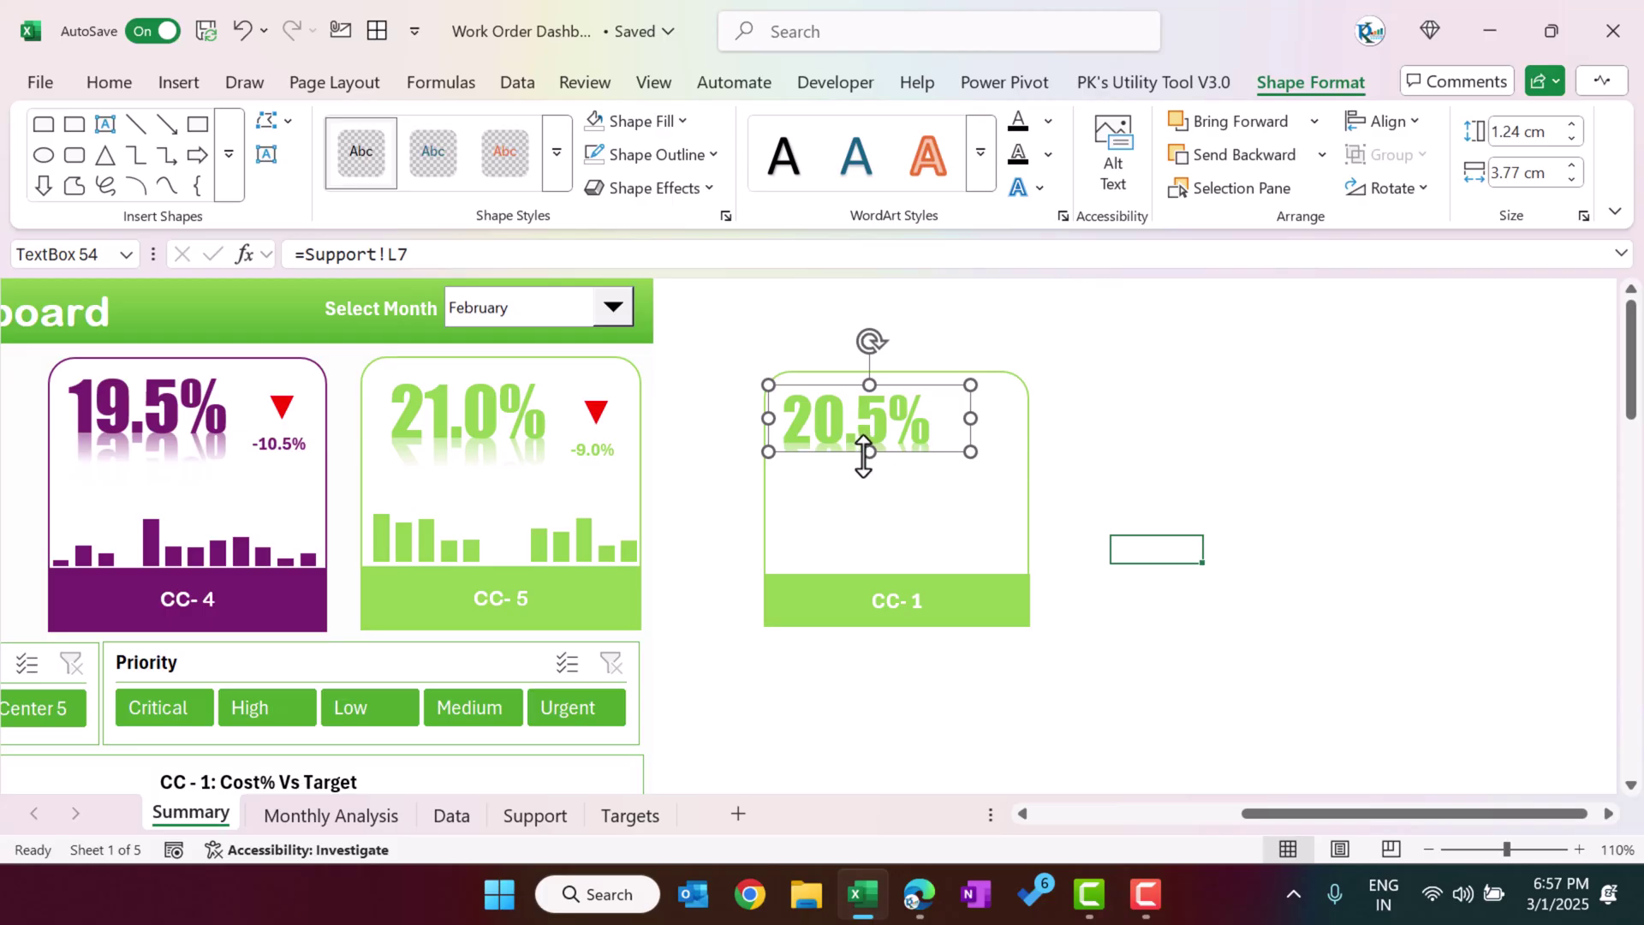
{"action": "left_click", "coordinate": [1040, 188]}
{"action": "mouse_move", "coordinate": [1103, 290]}
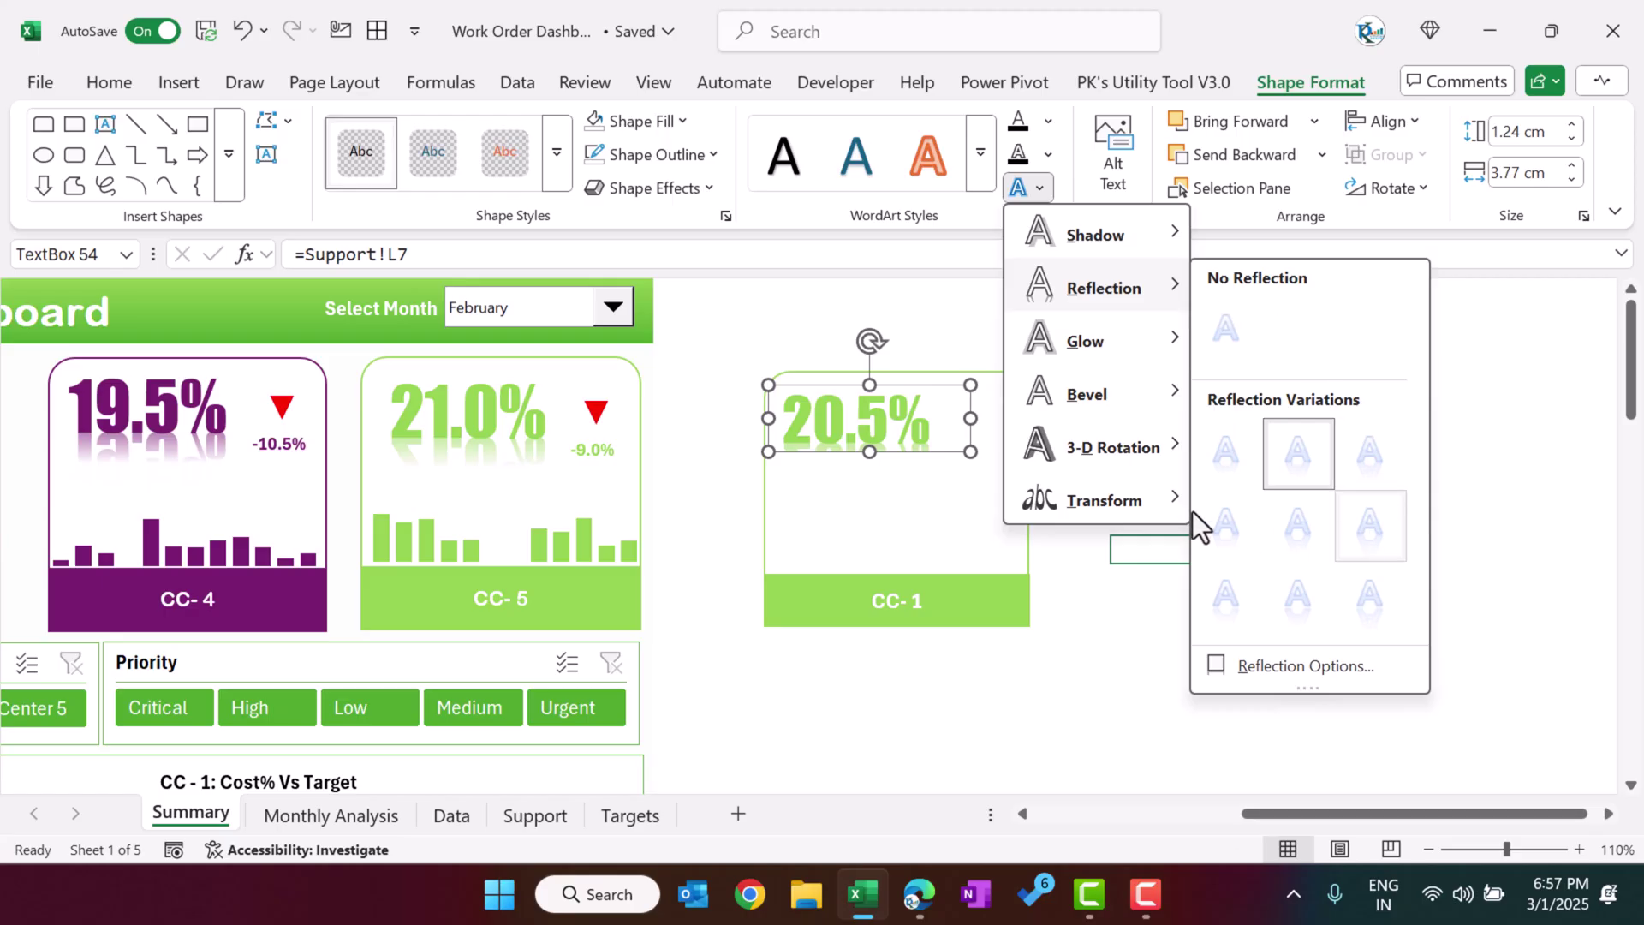
{"action": "left_click", "coordinate": [882, 462]}
- Enlarge the text box up and down so the reflection shows fully
{"action": "left_click_drag", "start_coordinate": [873, 452], "coordinate": [870, 489]}
{"action": "left_click_drag", "start_coordinate": [871, 390], "coordinate": [869, 371]}
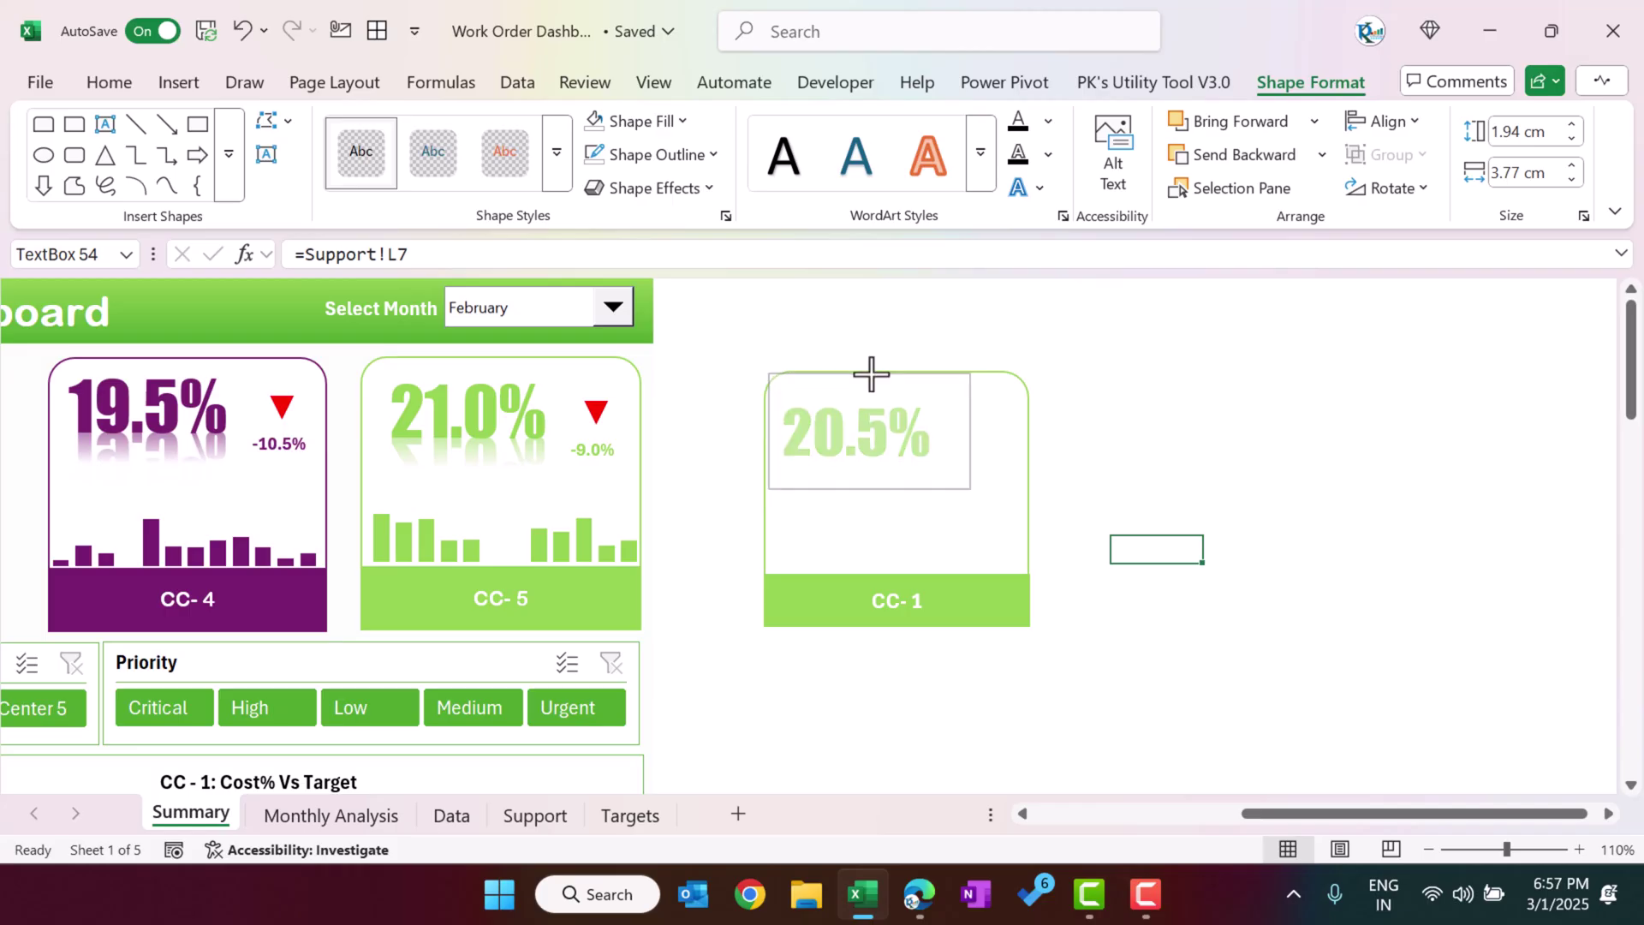
{"action": "left_click", "coordinate": [1163, 425]}
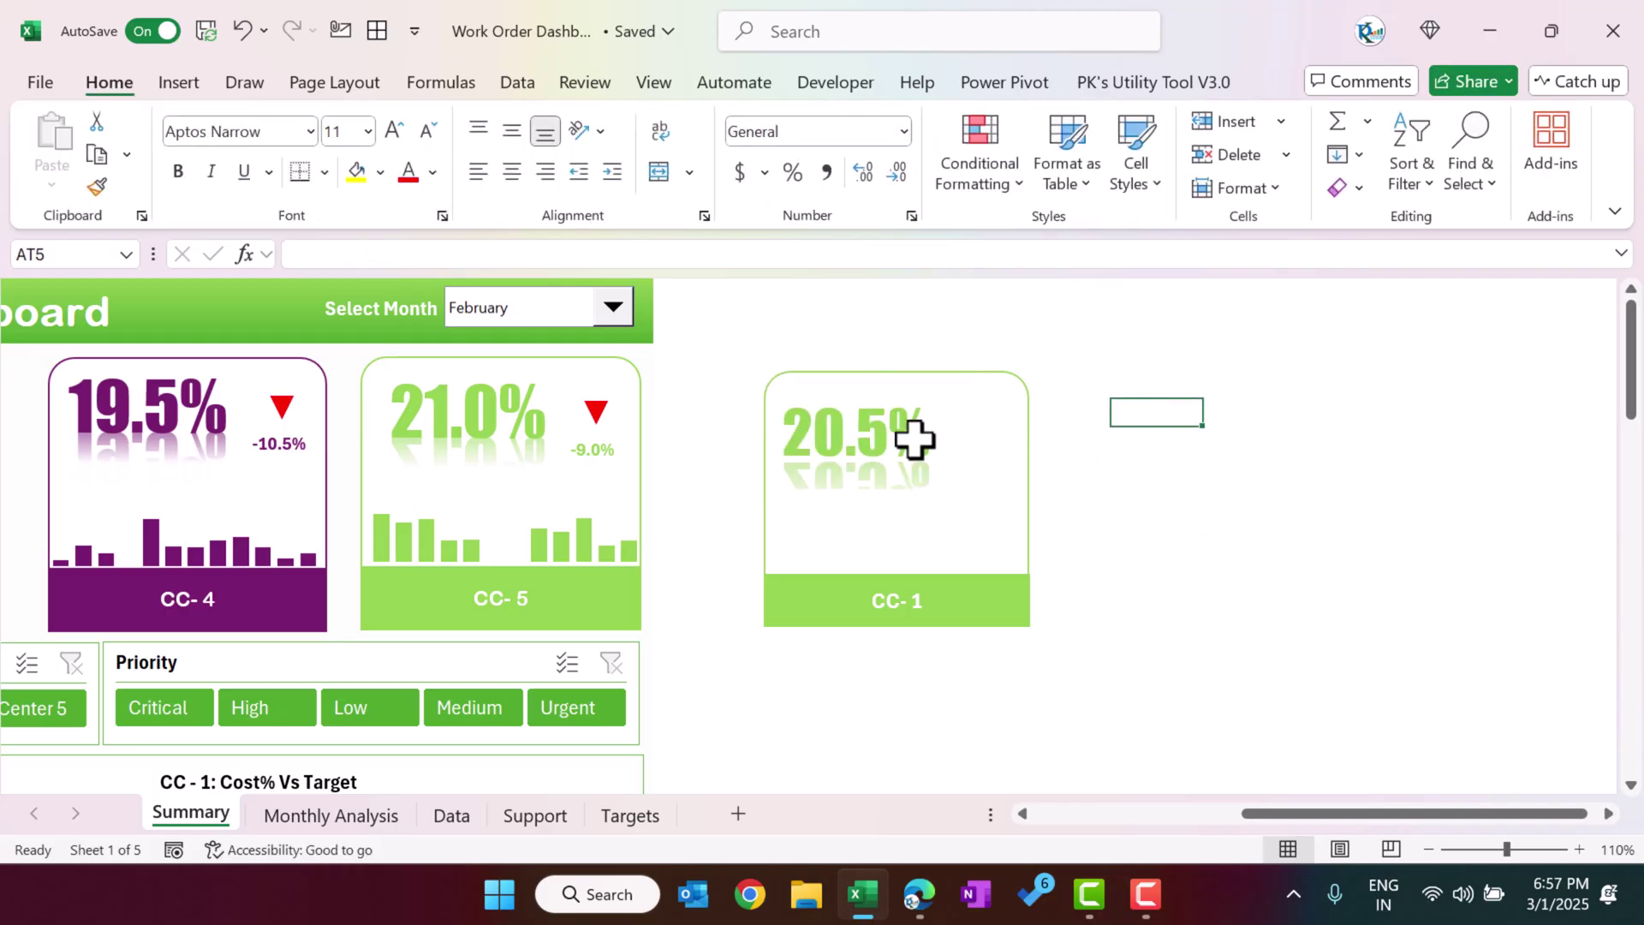
{"action": "left_click", "coordinate": [884, 437]}
{"action": "left_click", "coordinate": [1164, 422]}
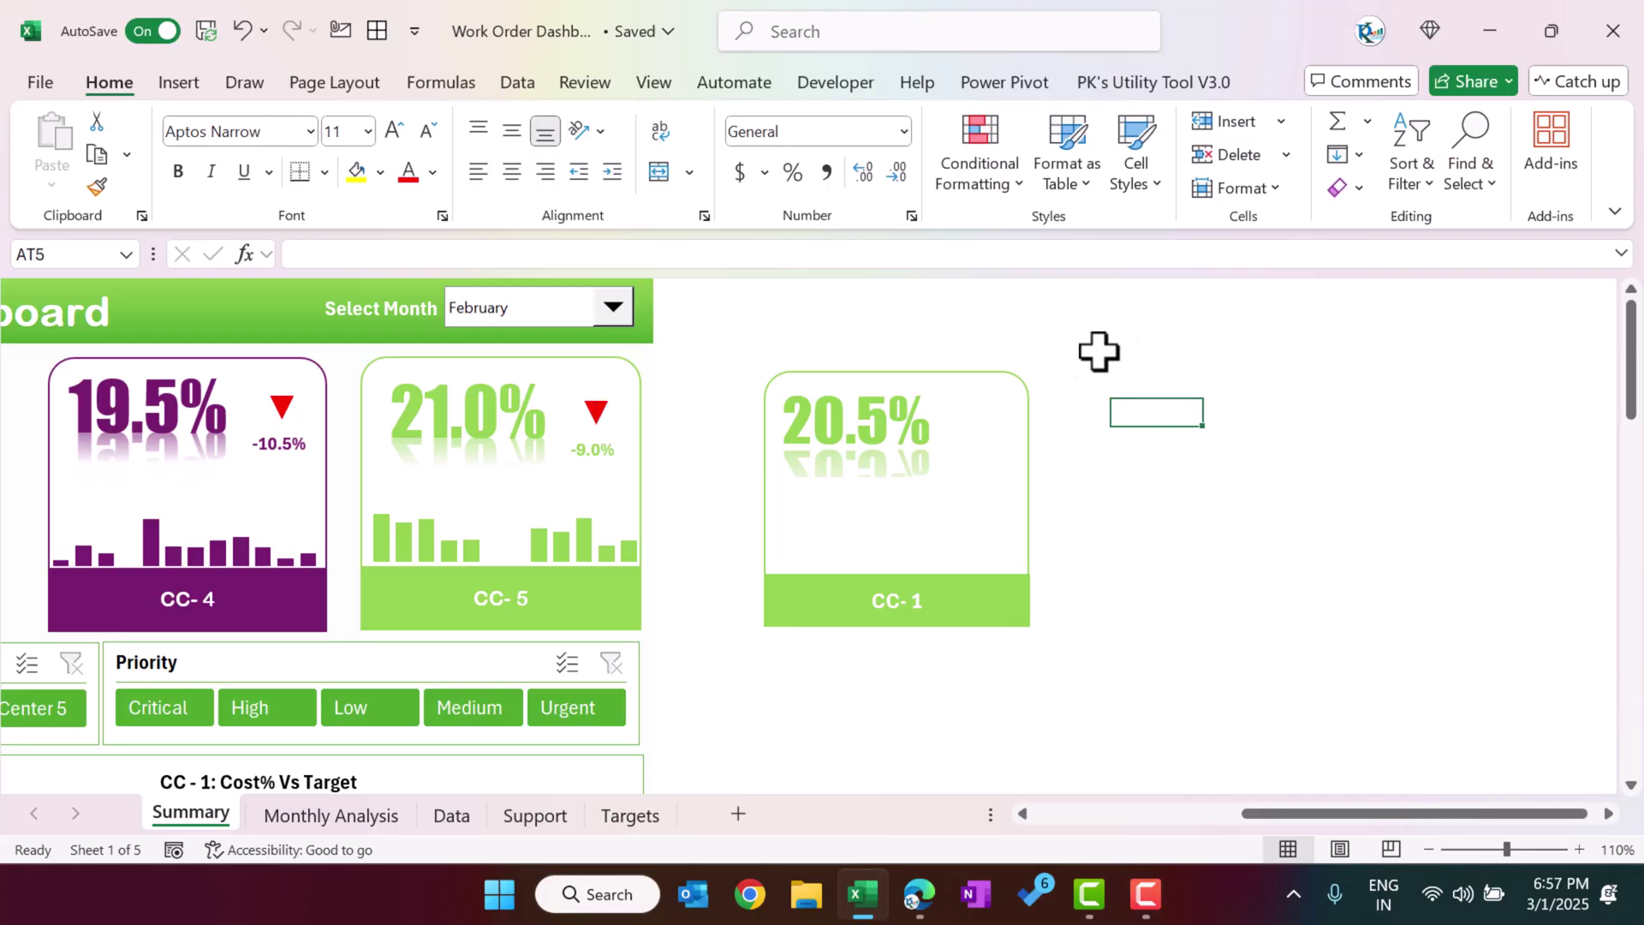
- Insert a small text box in the CC-1 card linked to =Support!K14
{"action": "left_click", "coordinate": [178, 83]}
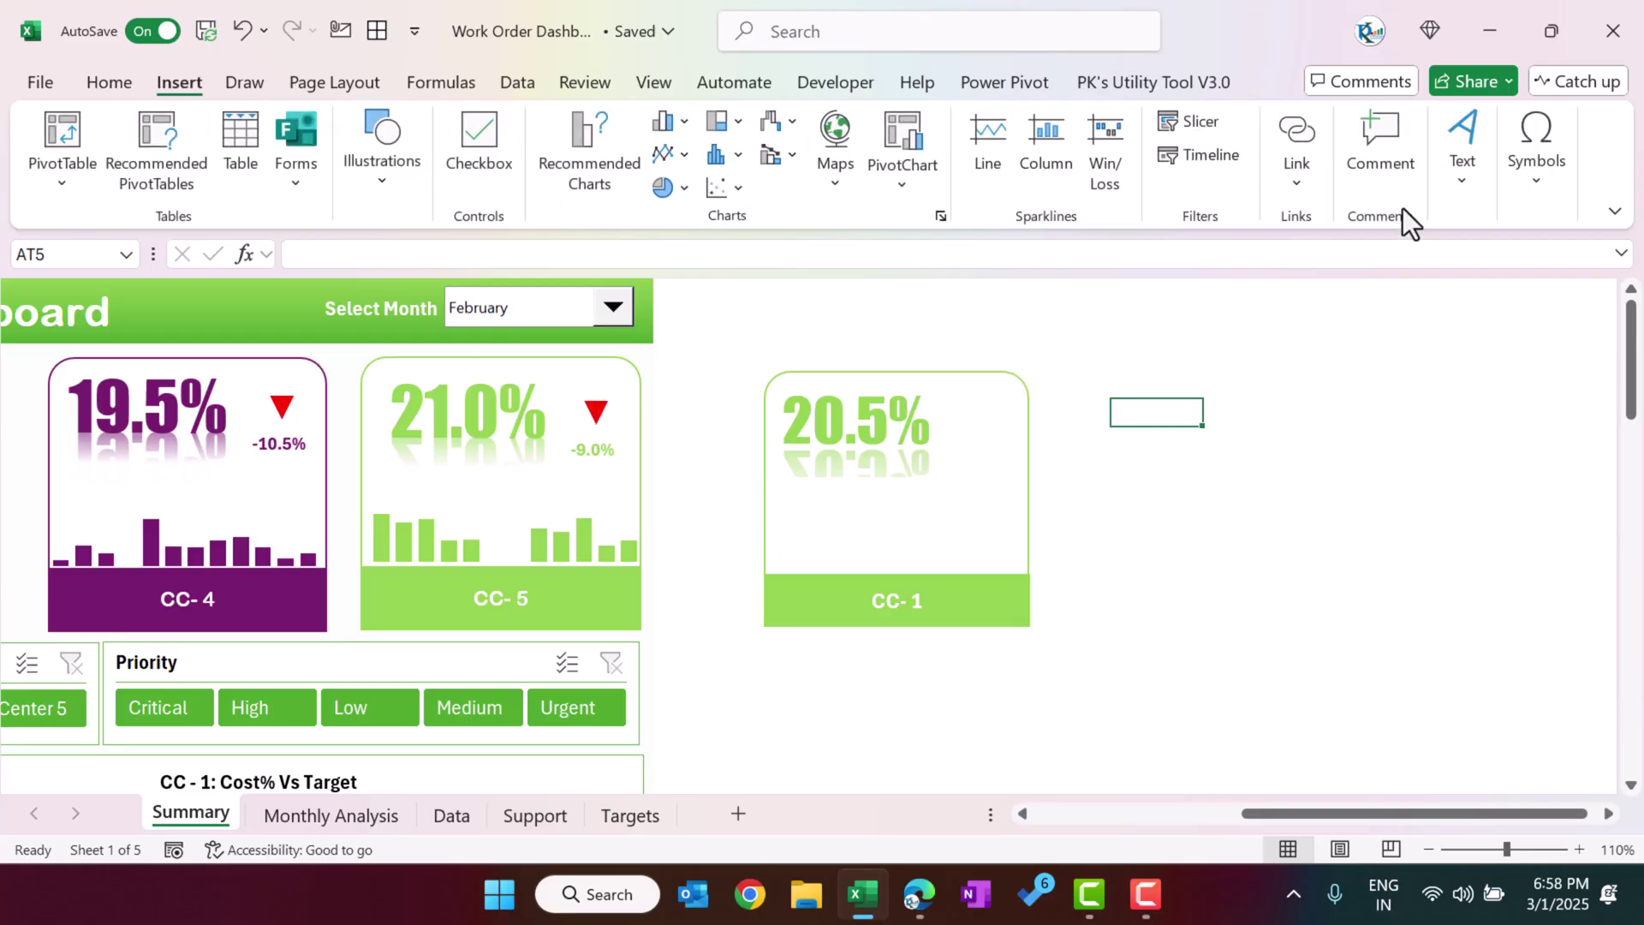
{"action": "left_click", "coordinate": [1462, 167]}
{"action": "left_click", "coordinate": [1362, 272]}
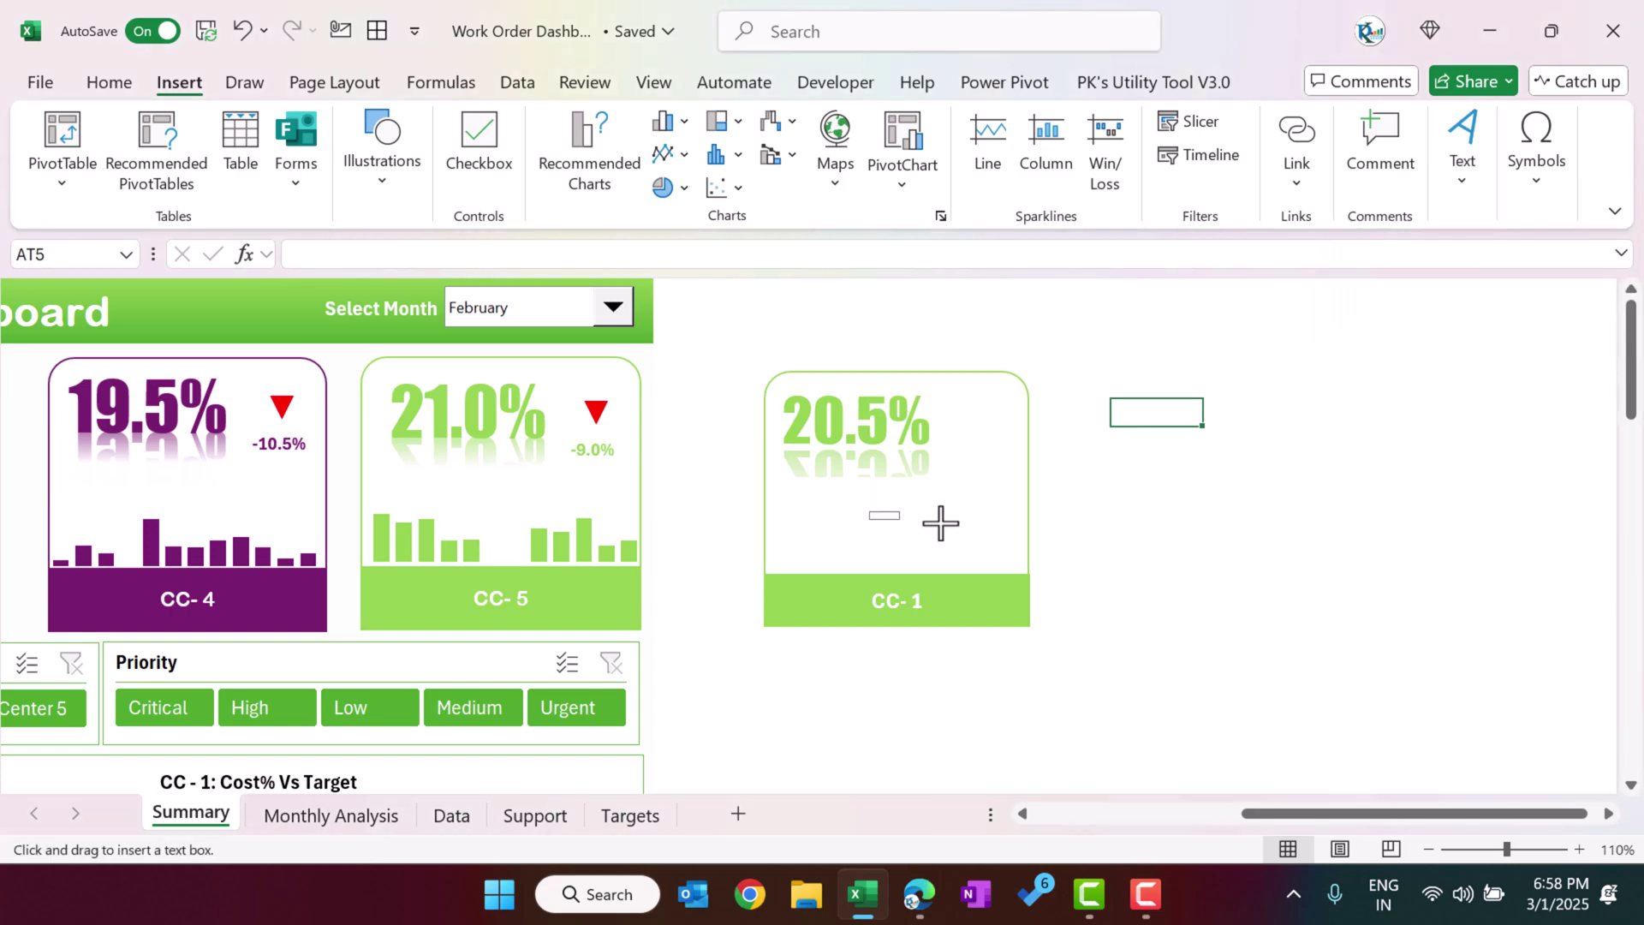
{"action": "mouse_move", "coordinate": [940, 522]}
{"action": "left_mouse_down"}
{"action": "mouse_move", "coordinate": [991, 525]}
{"action": "mouse_move", "coordinate": [934, 537]}
{"action": "left_mouse_up"}
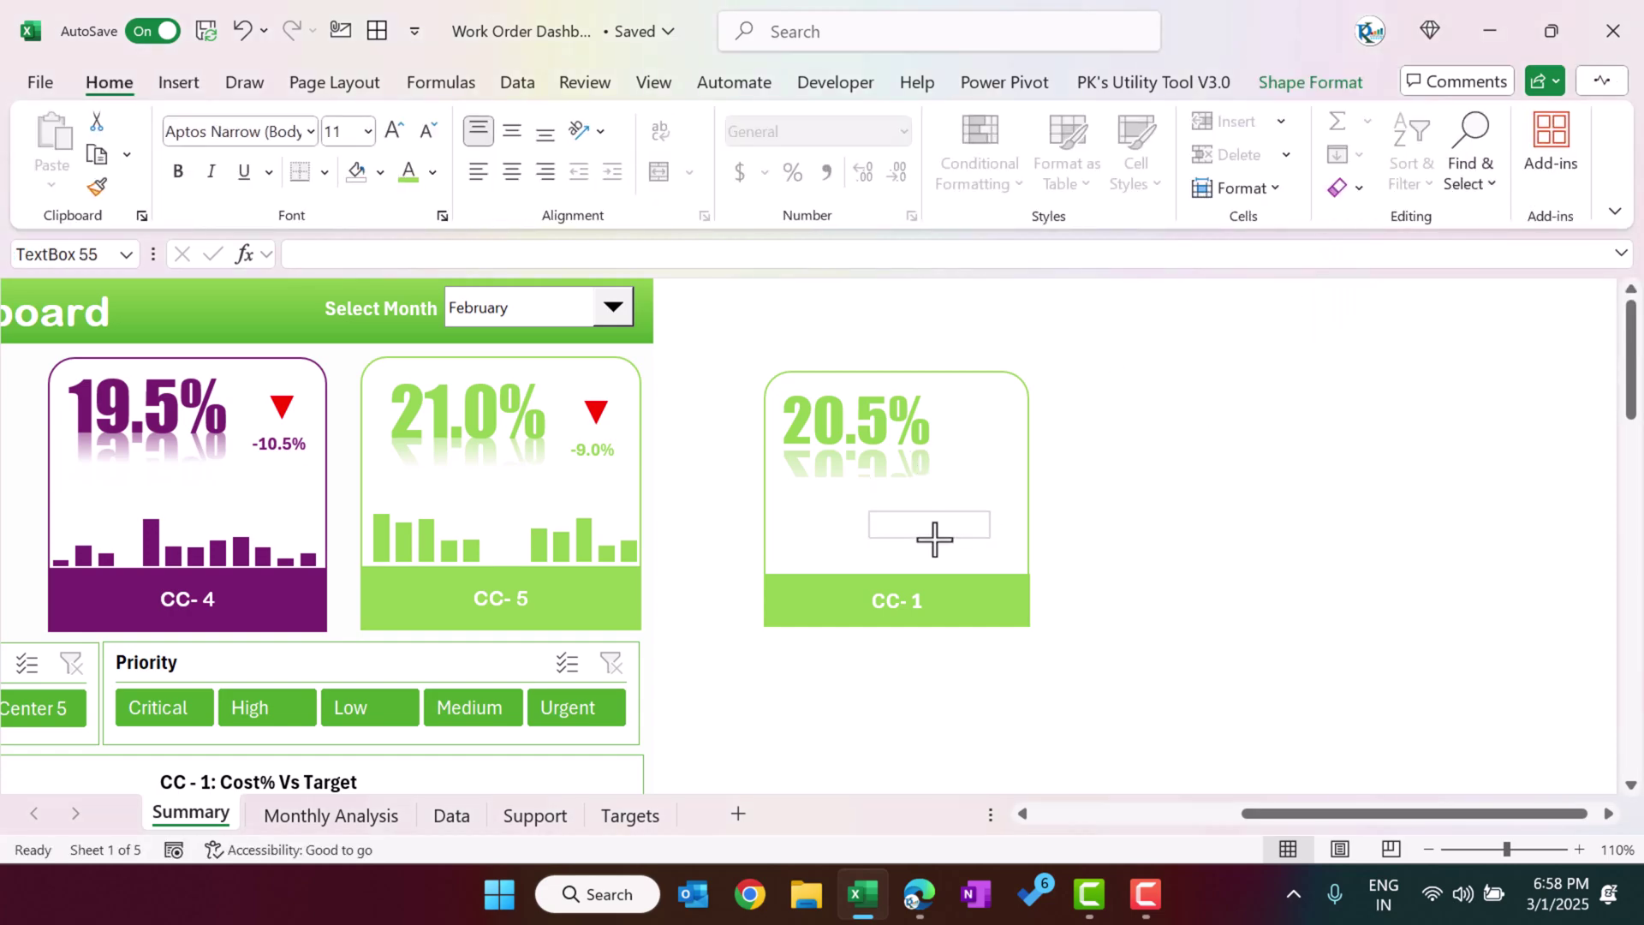
{"action": "left_click", "coordinate": [479, 248]}
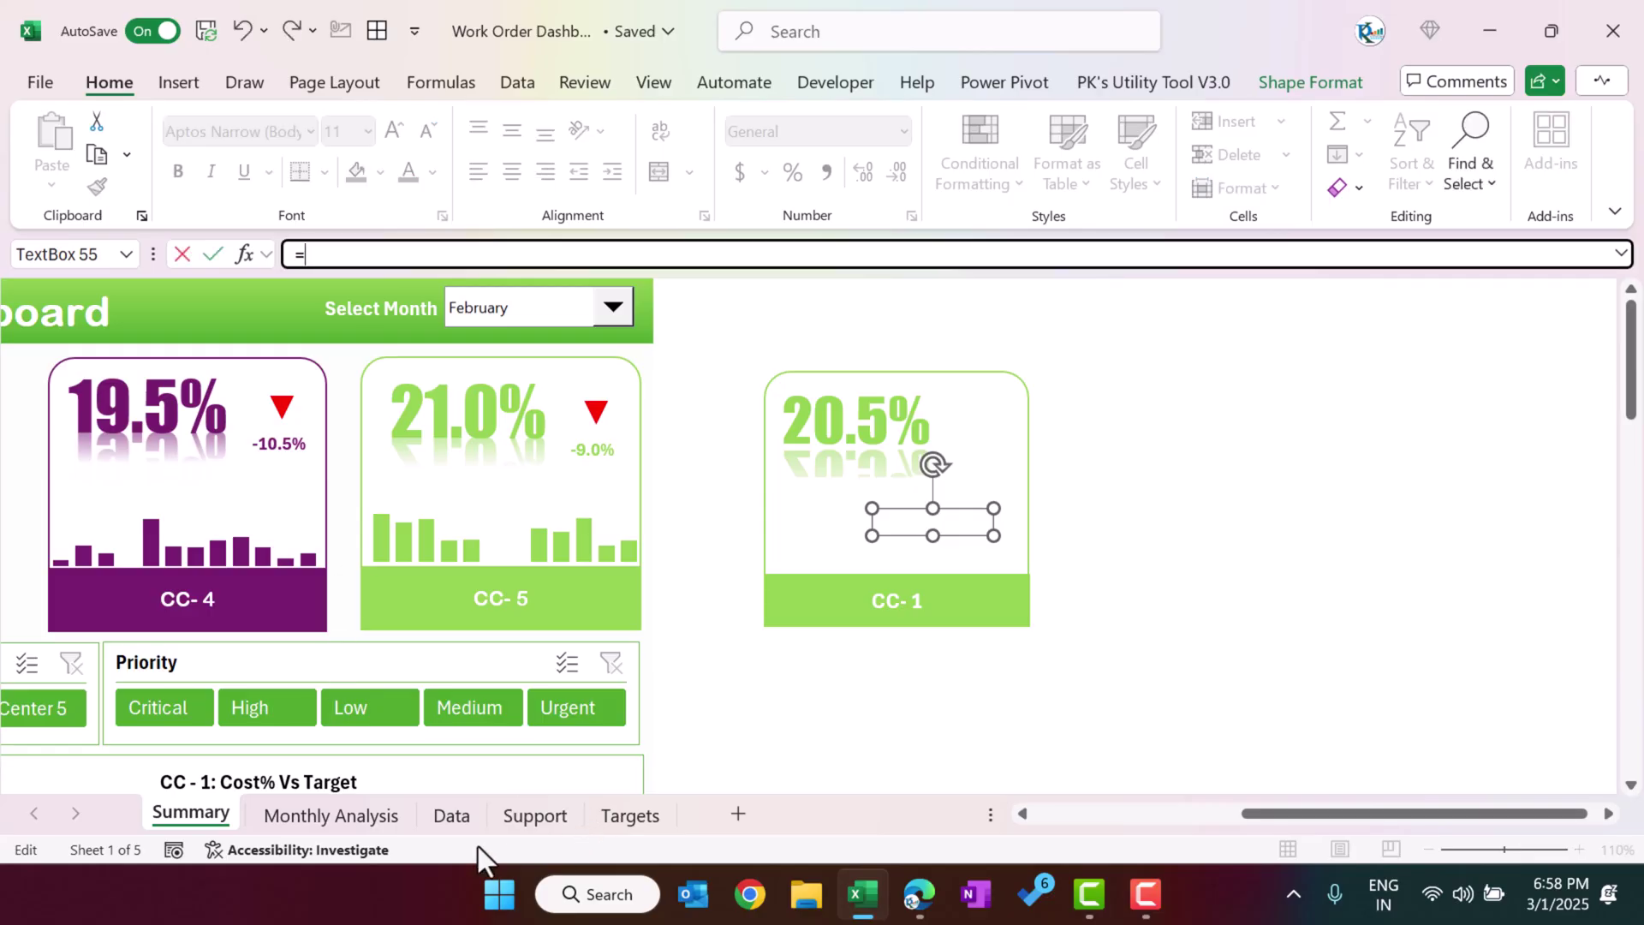
{"action": "left_click", "coordinate": [530, 820]}
{"action": "left_click", "coordinate": [774, 591]}
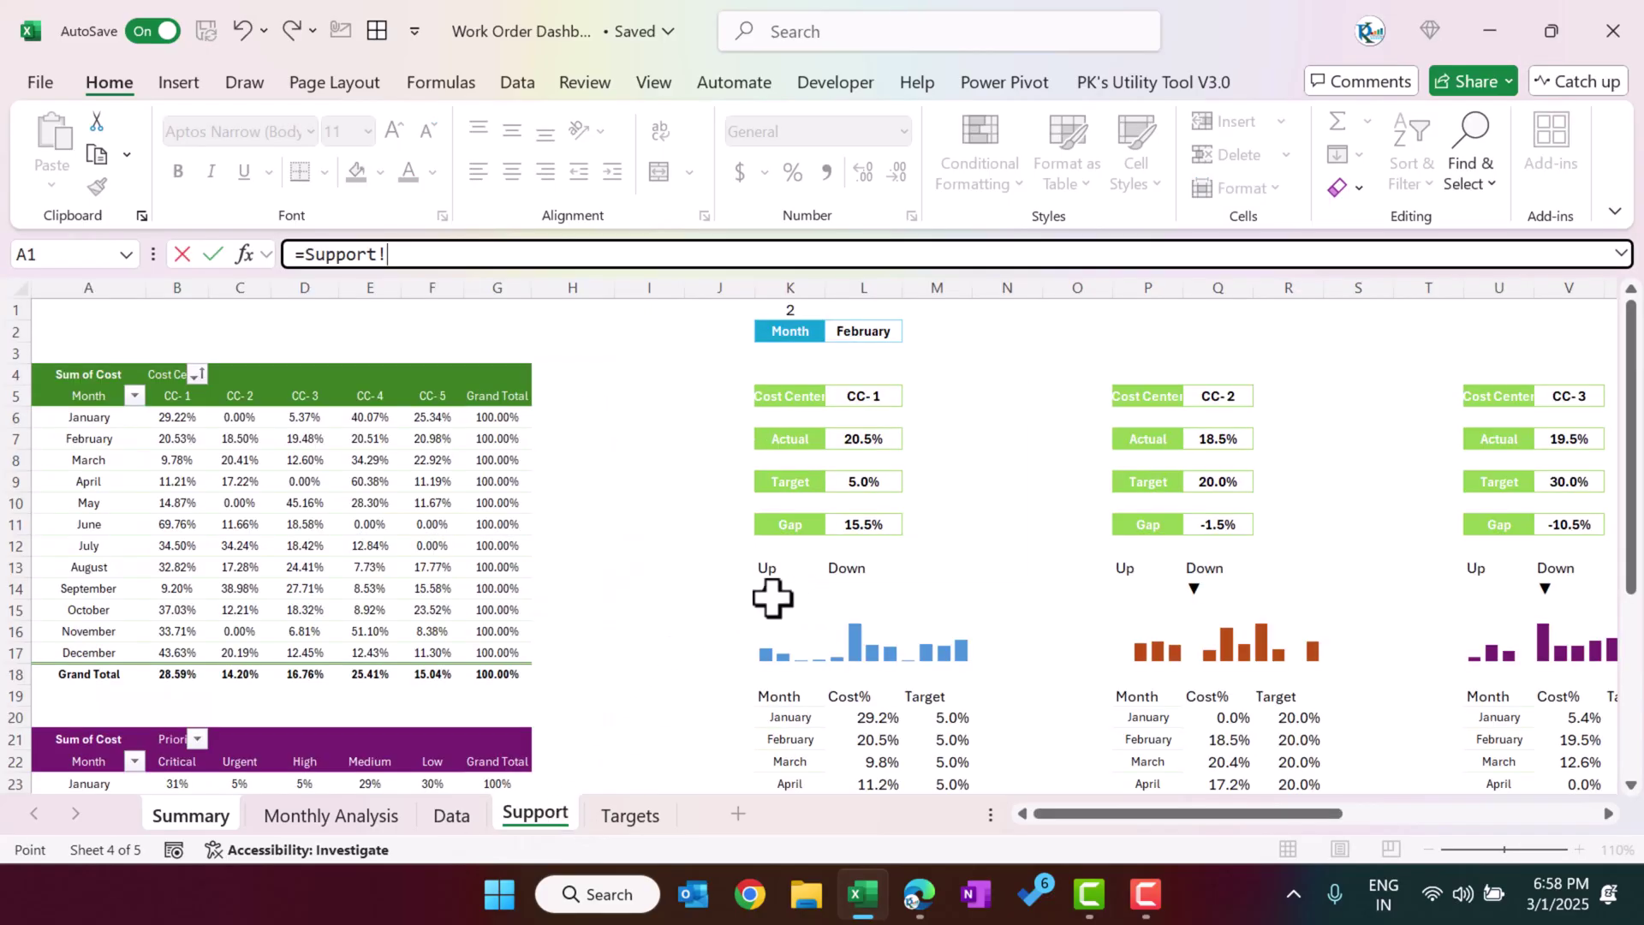
{"action": "key", "text": "Return"}
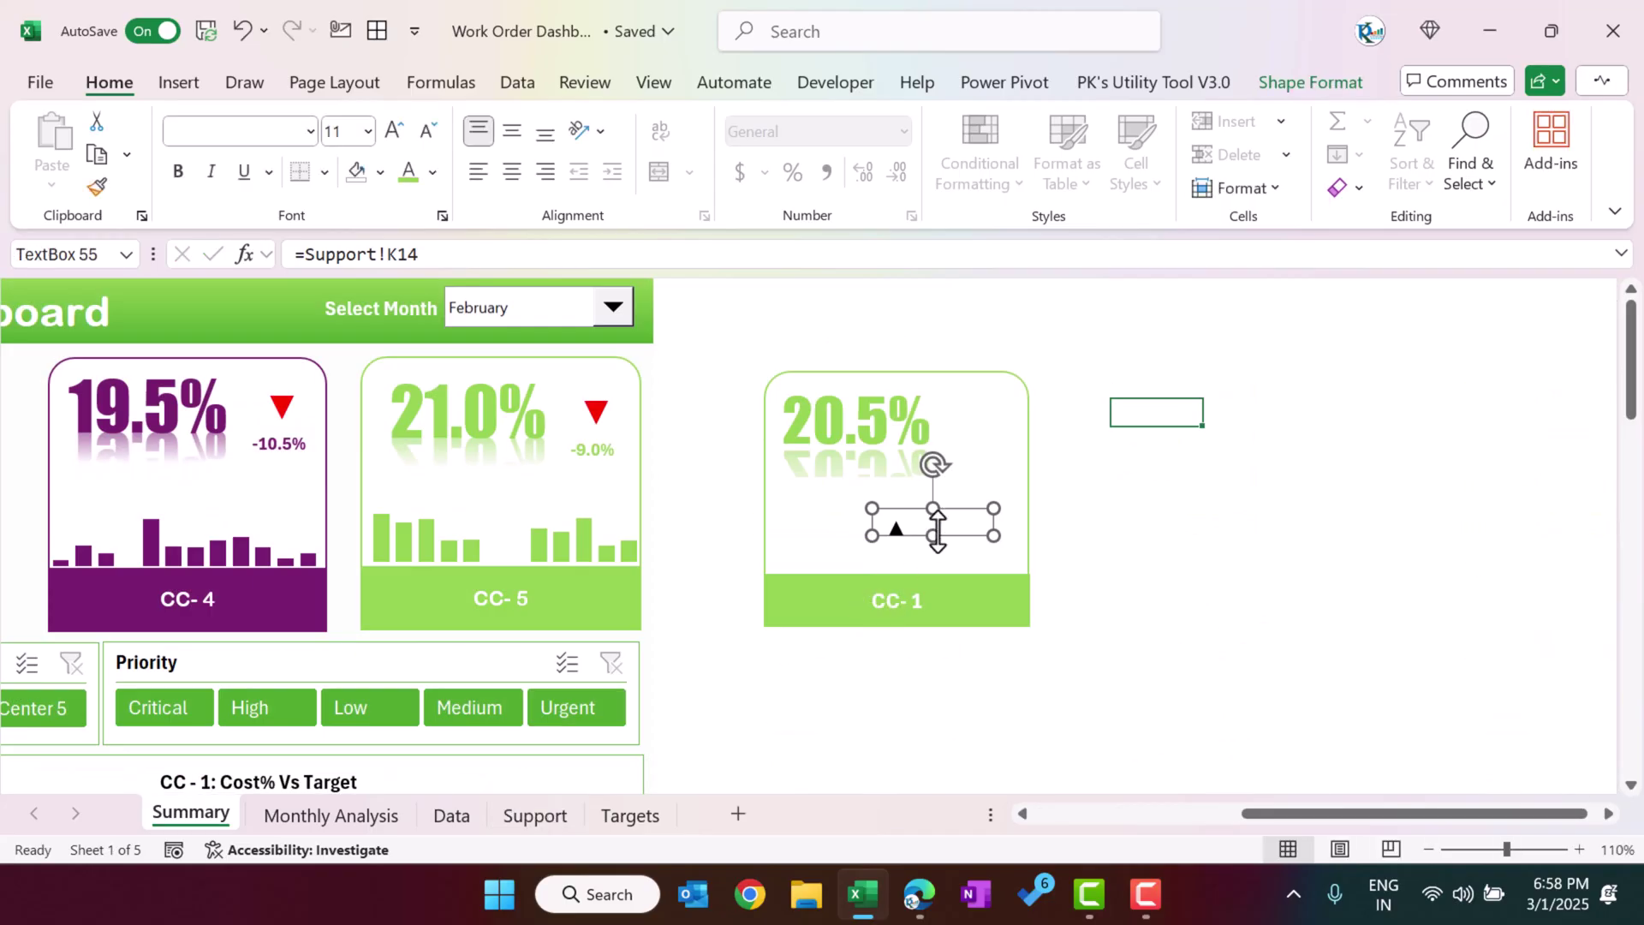
- Resize the arrow box, colour it green, and place a copy beside it
{"action": "mouse_move", "coordinate": [933, 524]}
{"action": "left_mouse_down"}
{"action": "mouse_move", "coordinate": [933, 539]}
{"action": "mouse_move", "coordinate": [959, 541]}
{"action": "mouse_move", "coordinate": [926, 543]}
{"action": "left_mouse_up"}
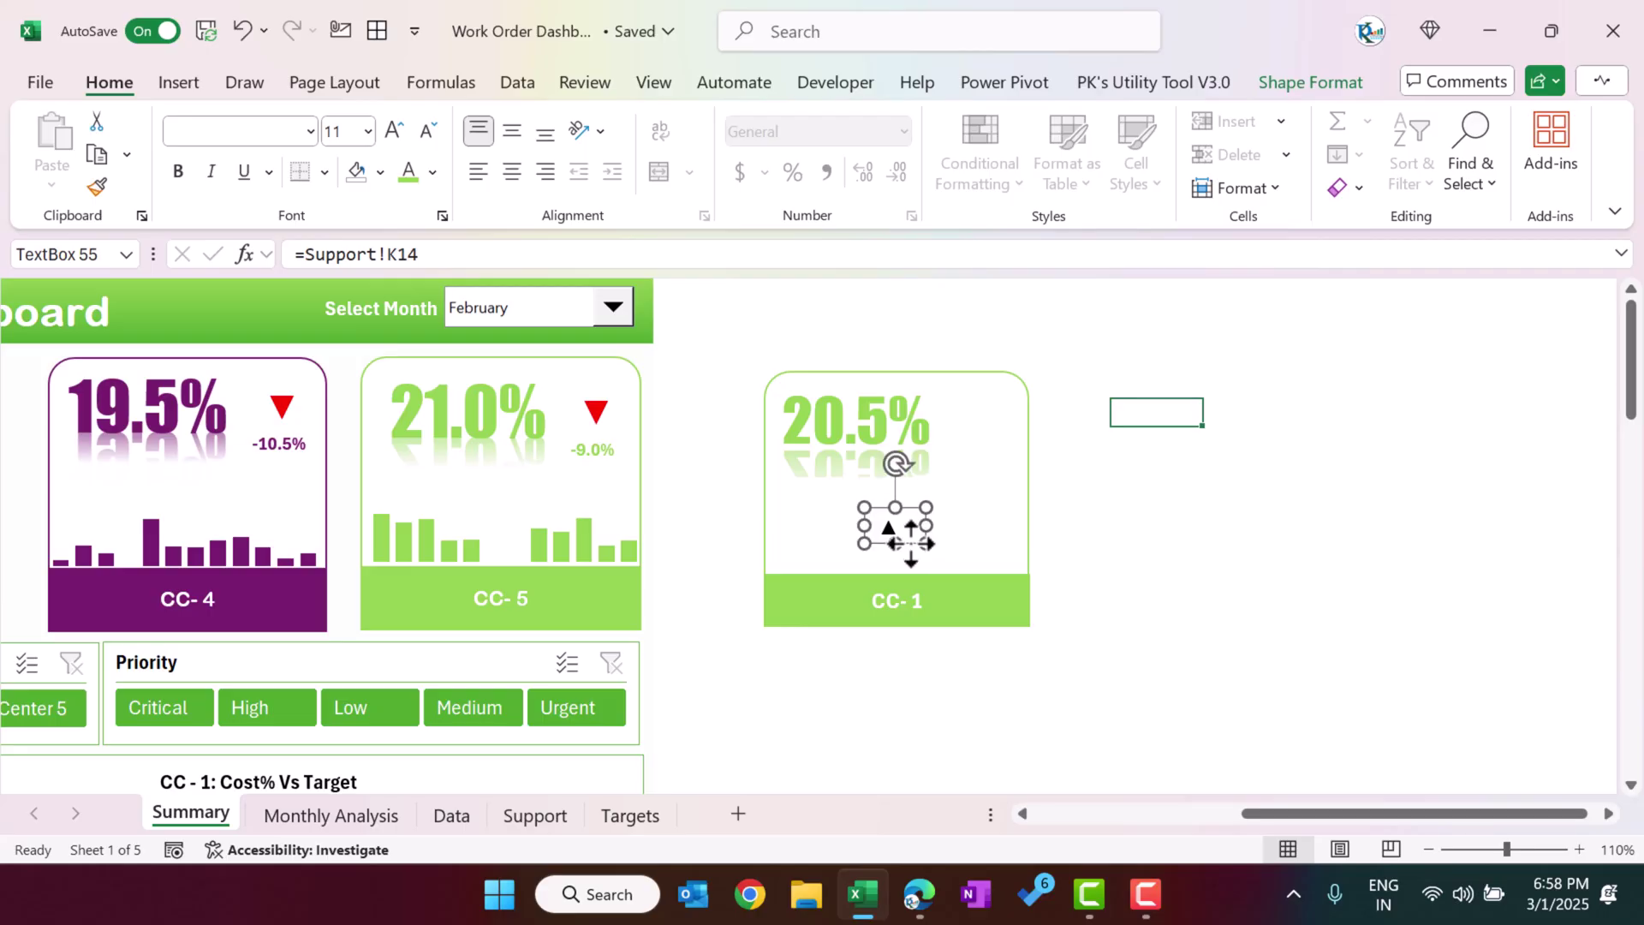
{"action": "left_click", "coordinate": [434, 173]}
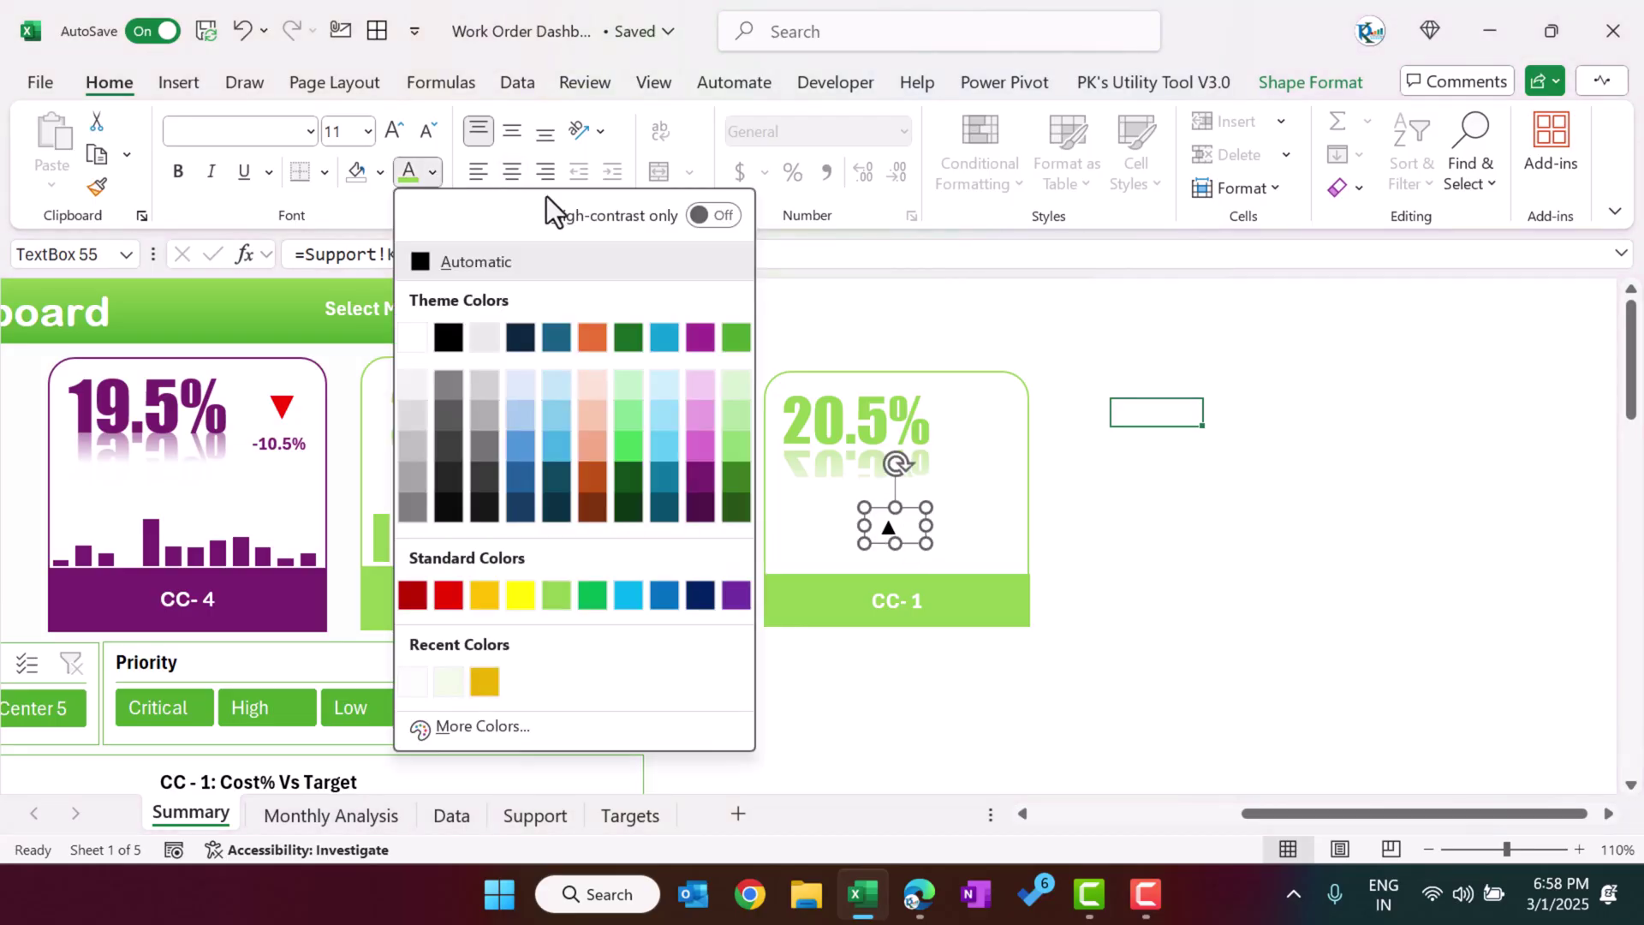
{"action": "left_click", "coordinate": [736, 337]}
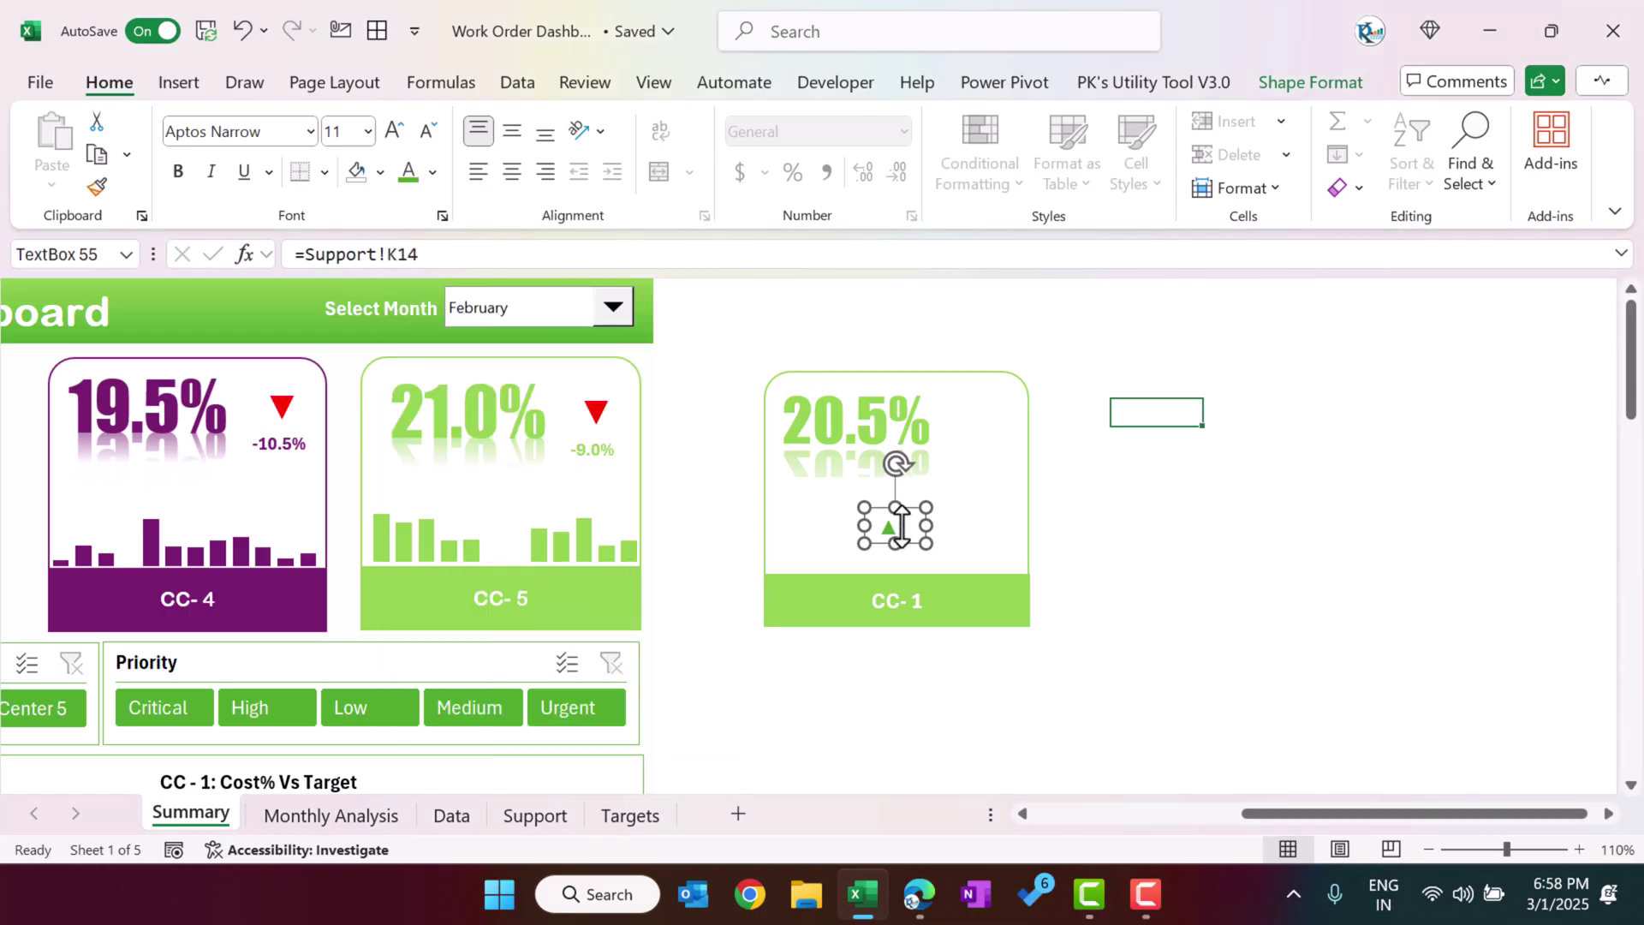
{"action": "left_click_drag", "start_coordinate": [906, 539], "coordinate": [954, 522]}
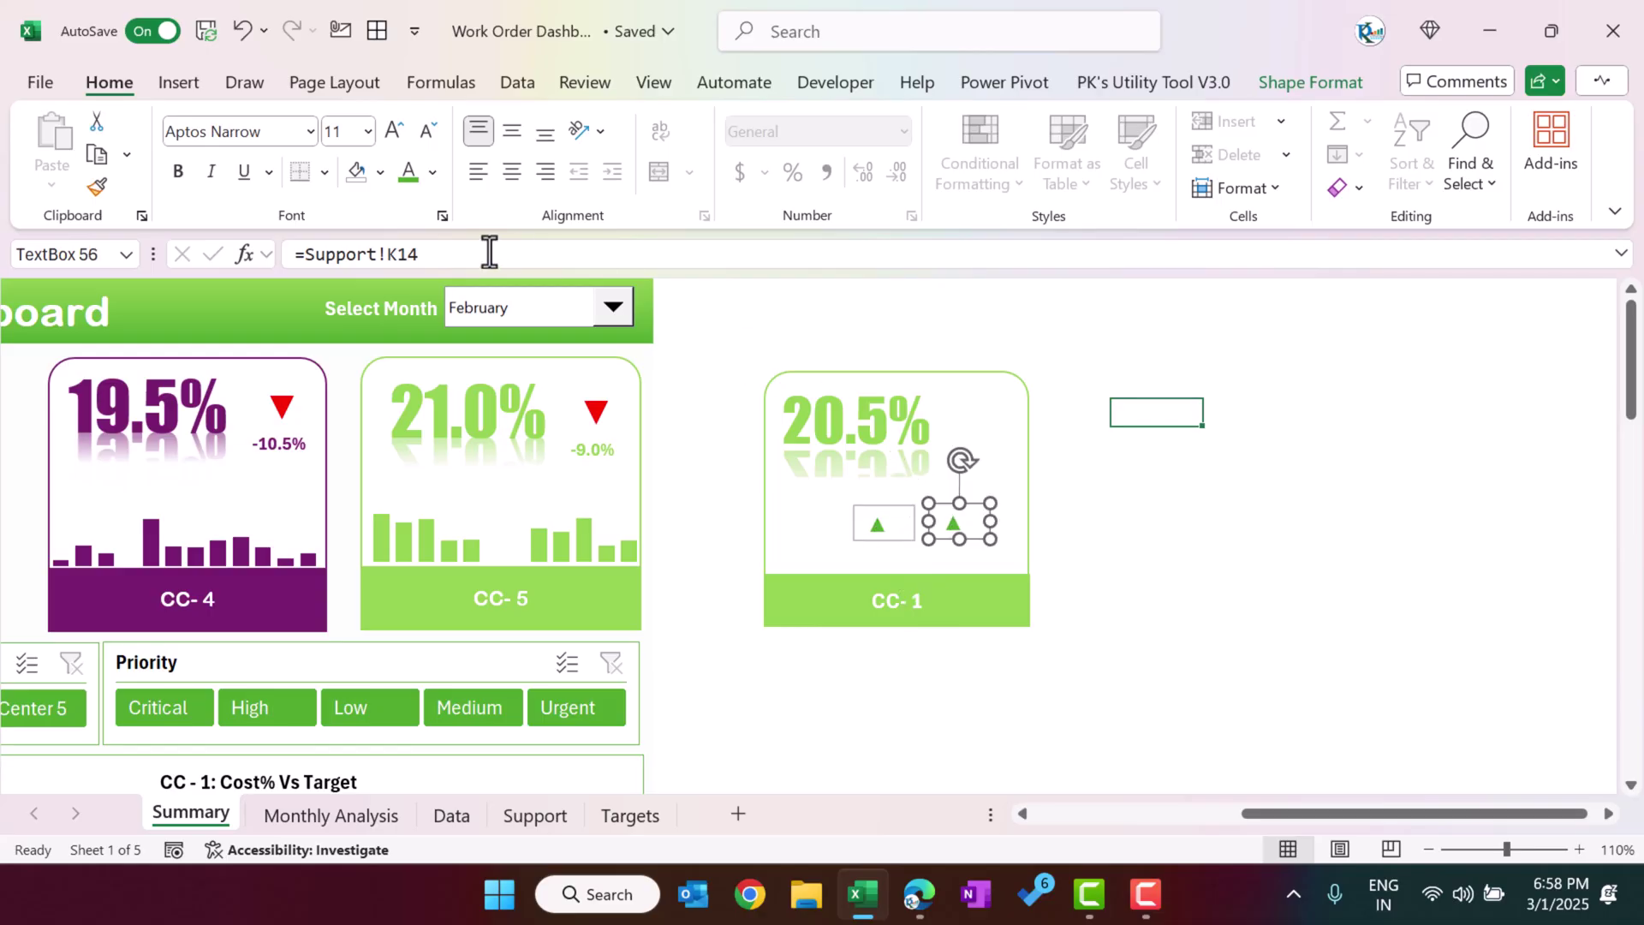
- Relink the copied arrow box to =Support!L14, the down-arrow cell
{"action": "triple_click", "coordinate": [257, 255]}
{"action": "type", "text": "="}
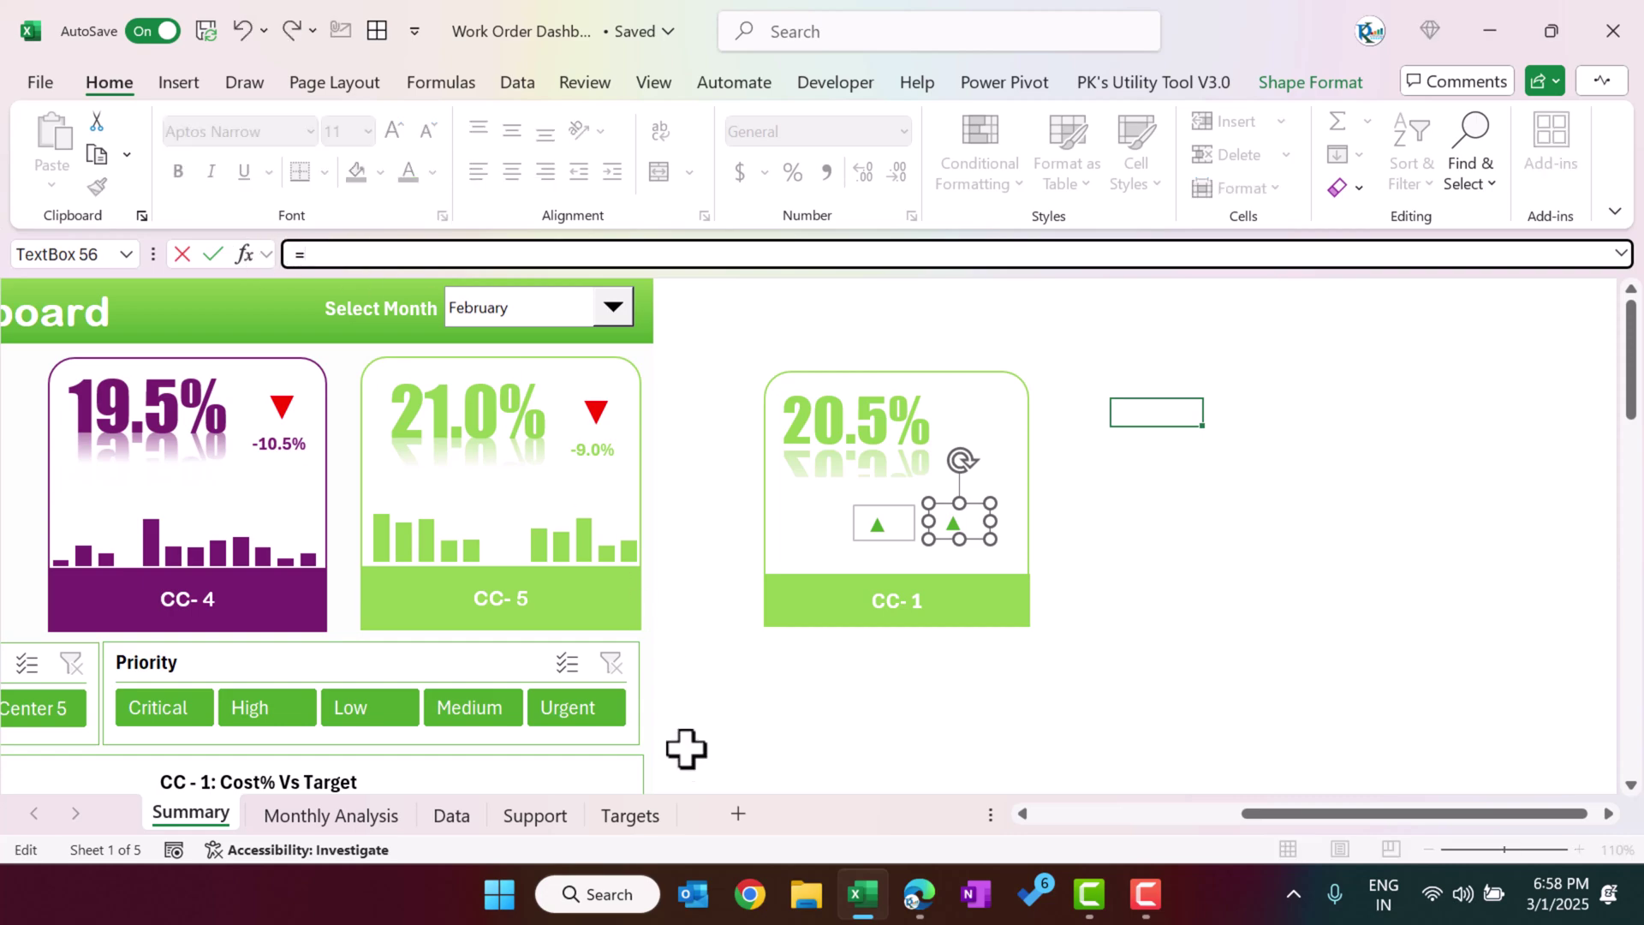
{"action": "left_click", "coordinate": [536, 813]}
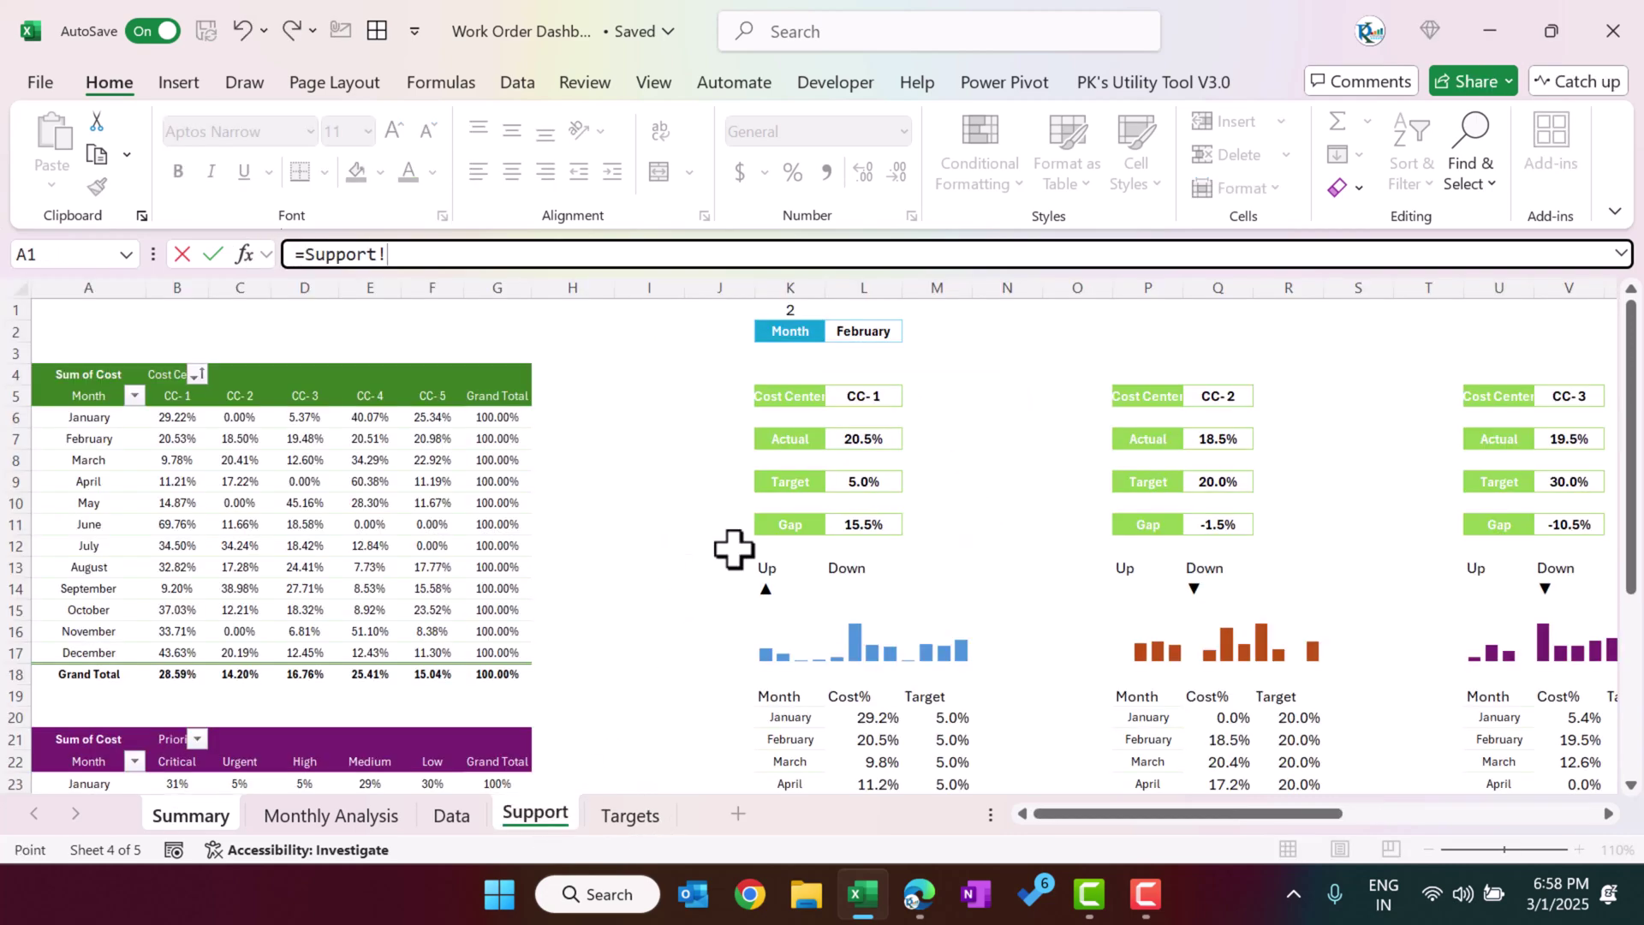
{"action": "left_click", "coordinate": [874, 588]}
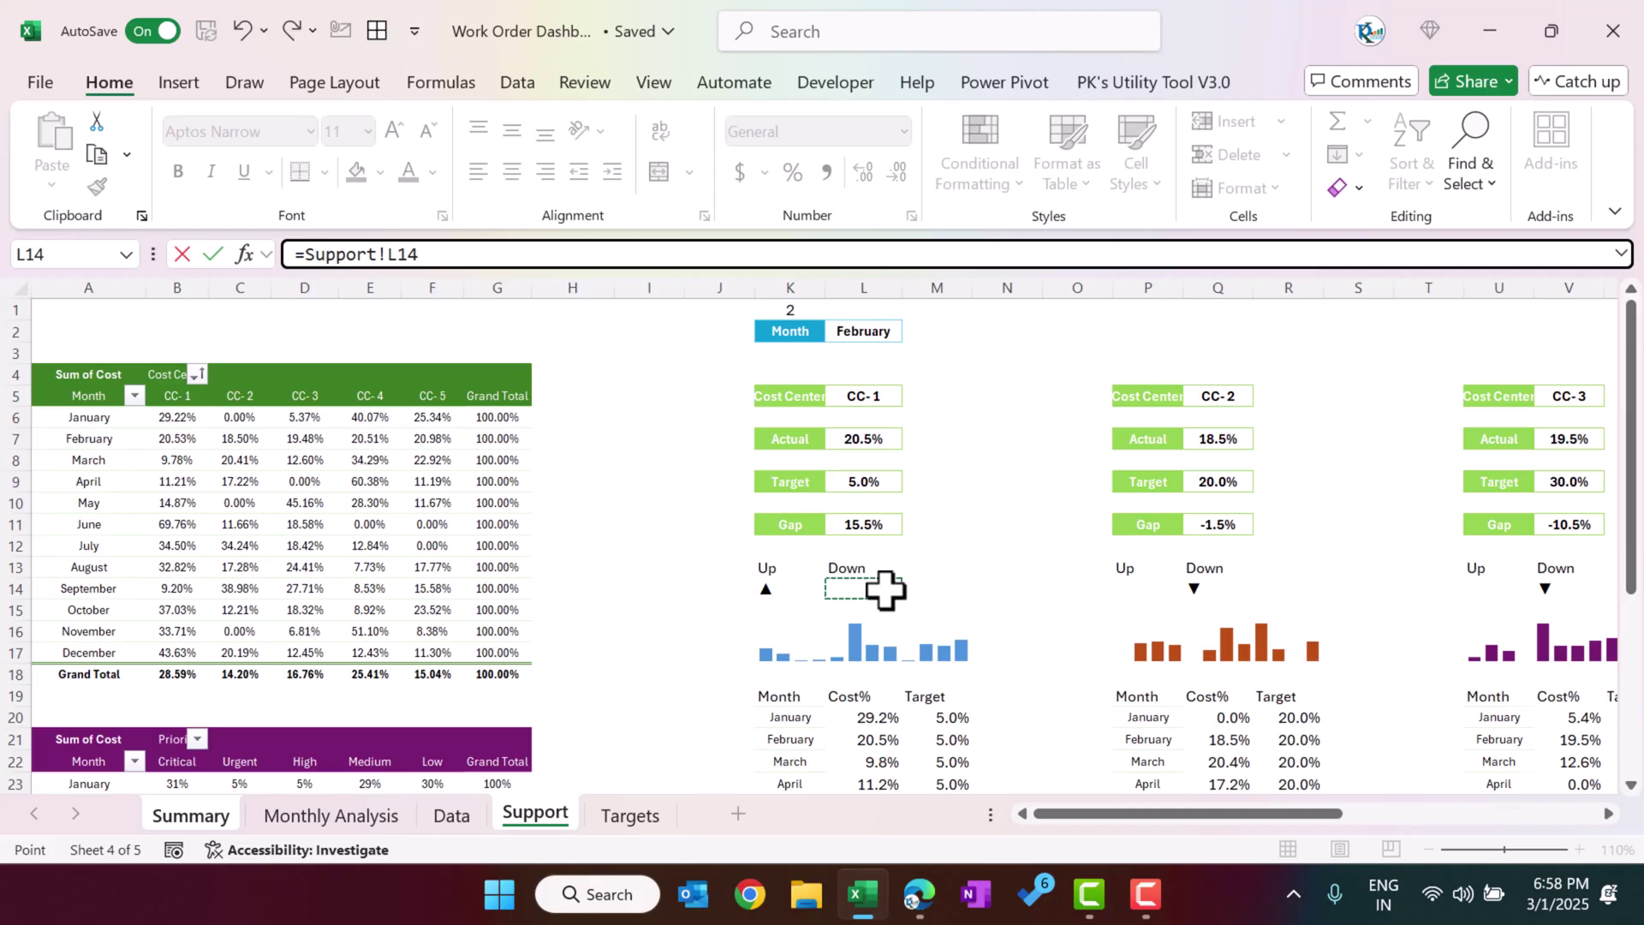
{"action": "key", "text": "Return"}
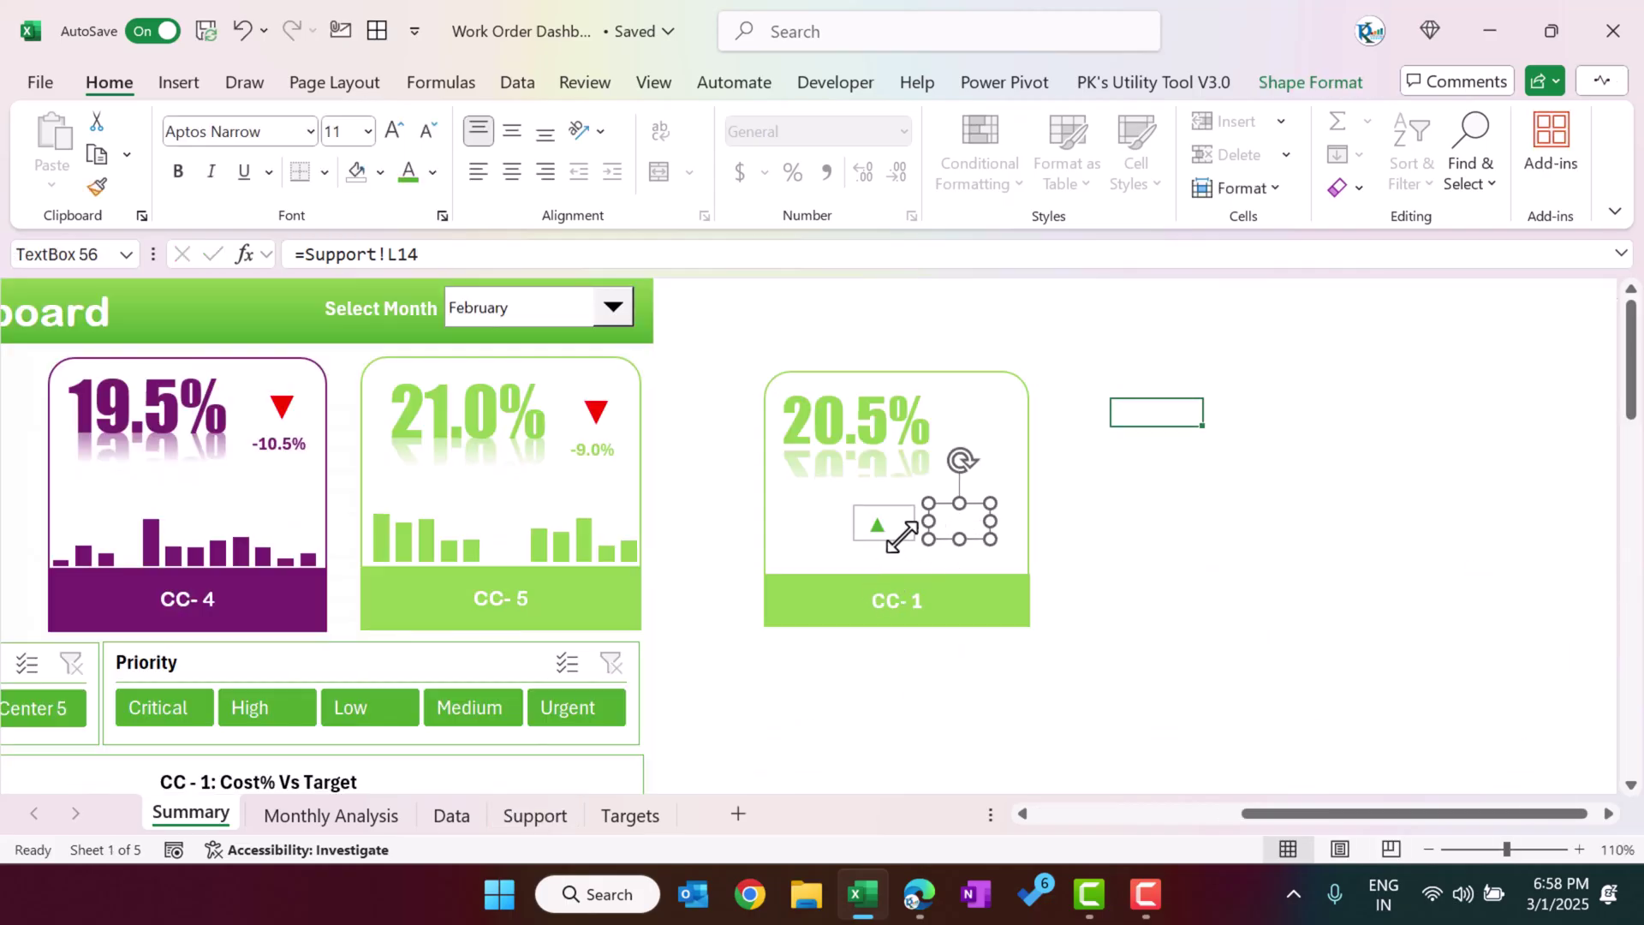
{"action": "left_click", "coordinate": [1116, 528]}
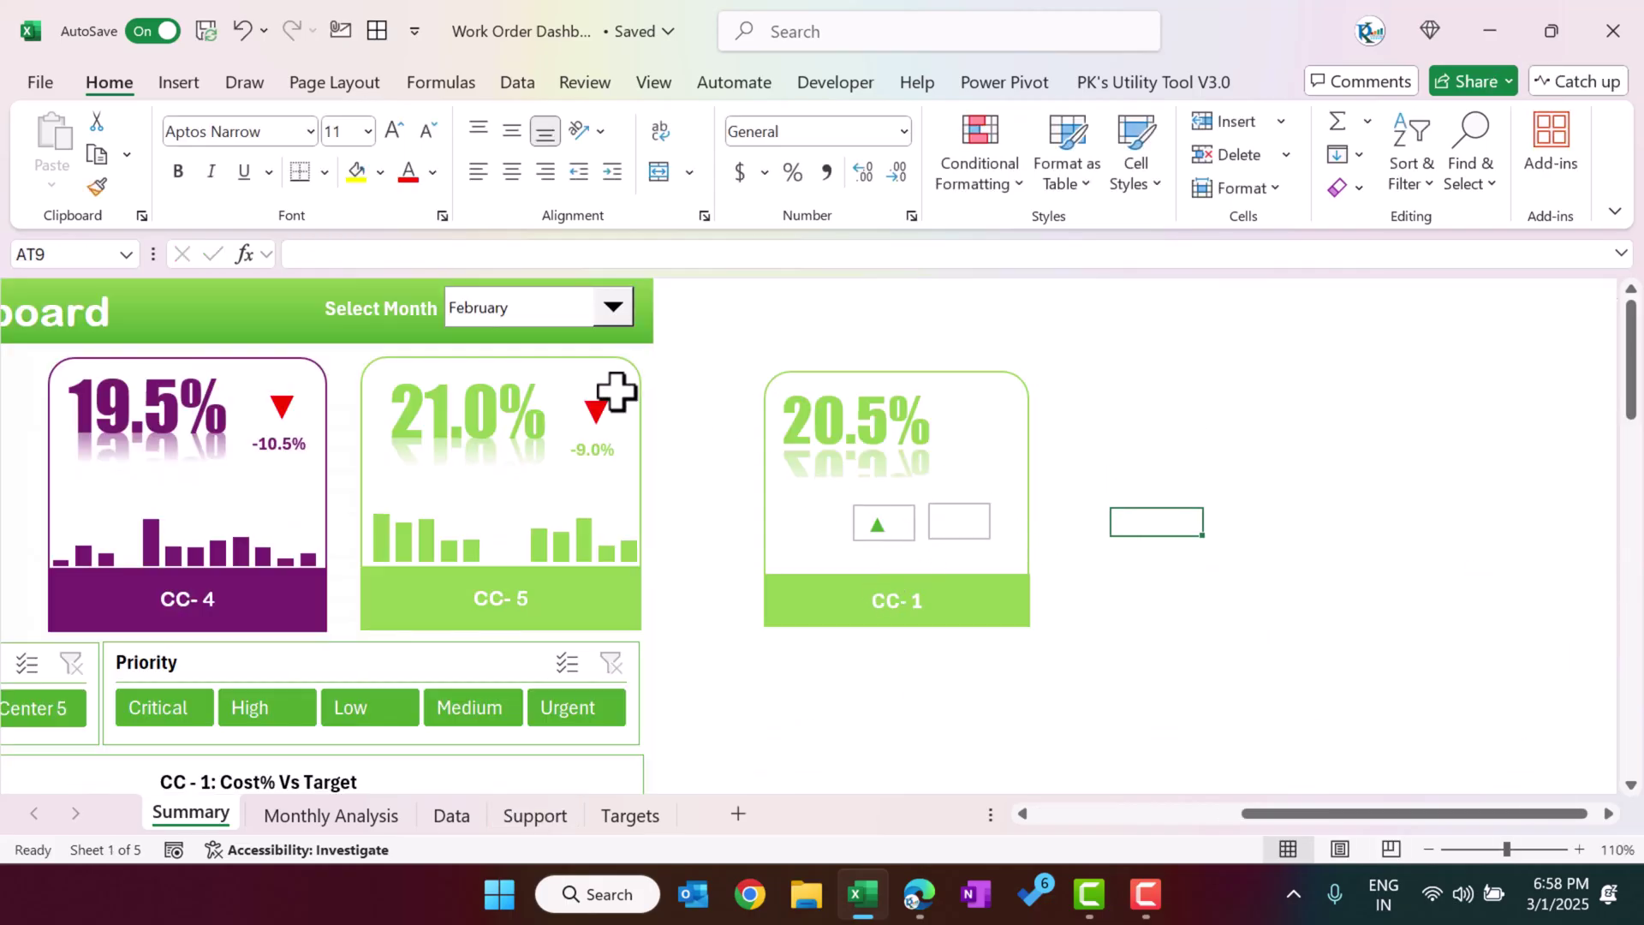
- Colour the second arrow text box's text red
{"action": "left_click", "coordinate": [613, 307]}
{"action": "left_click", "coordinate": [947, 526]}
{"action": "left_click", "coordinate": [958, 534]}
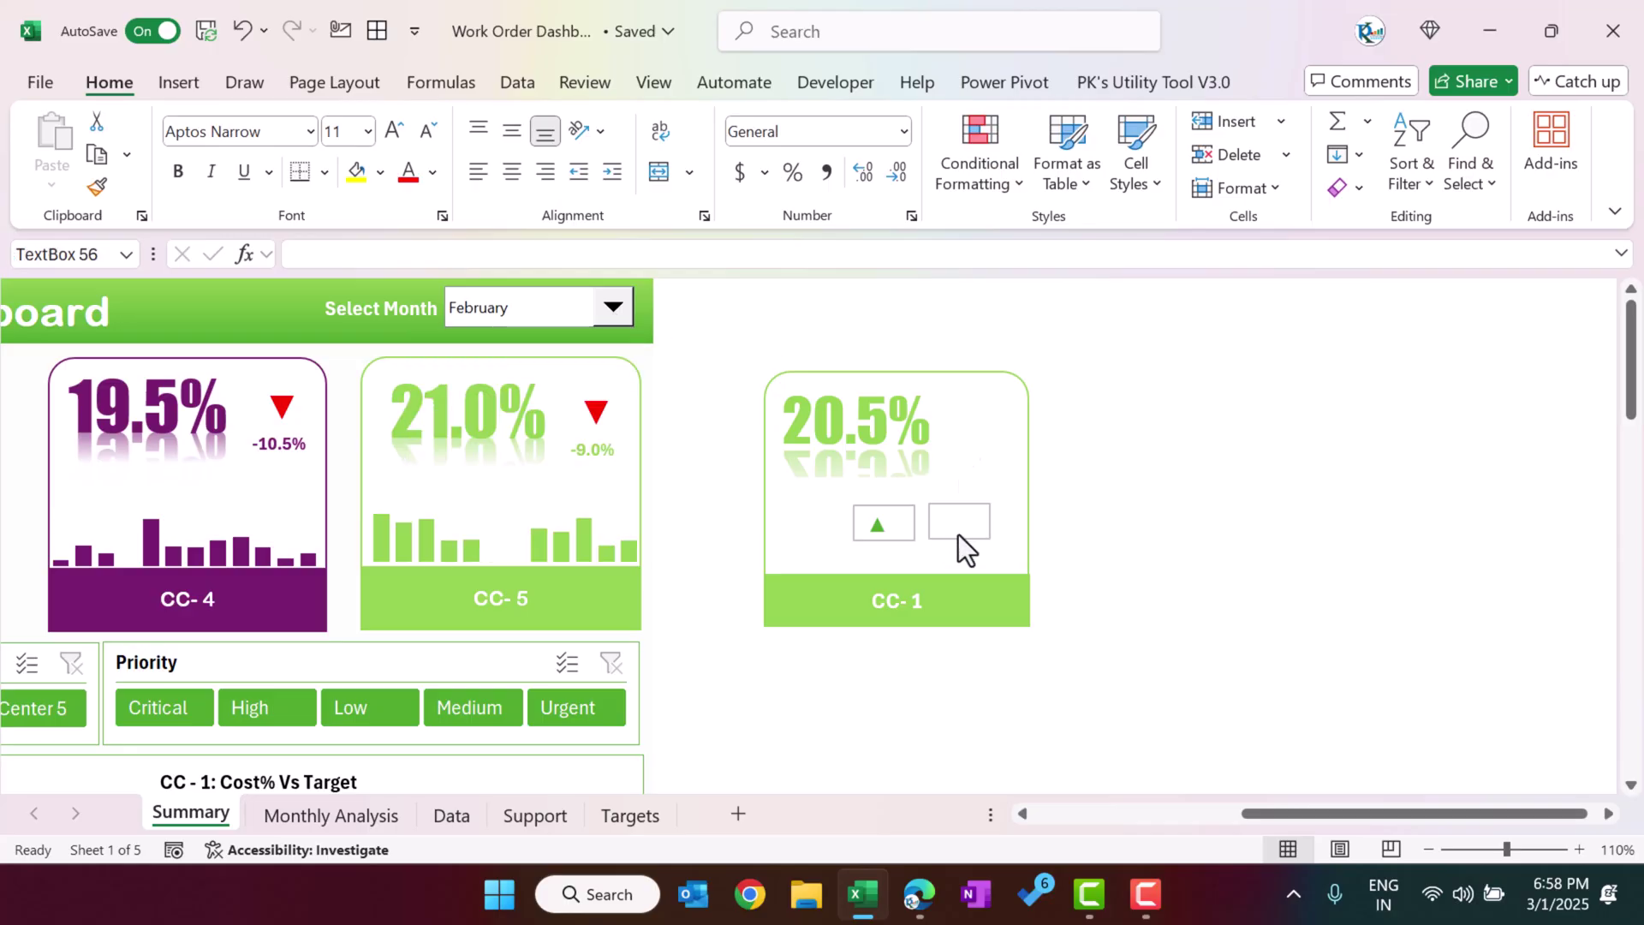
{"action": "left_click", "coordinate": [433, 172]}
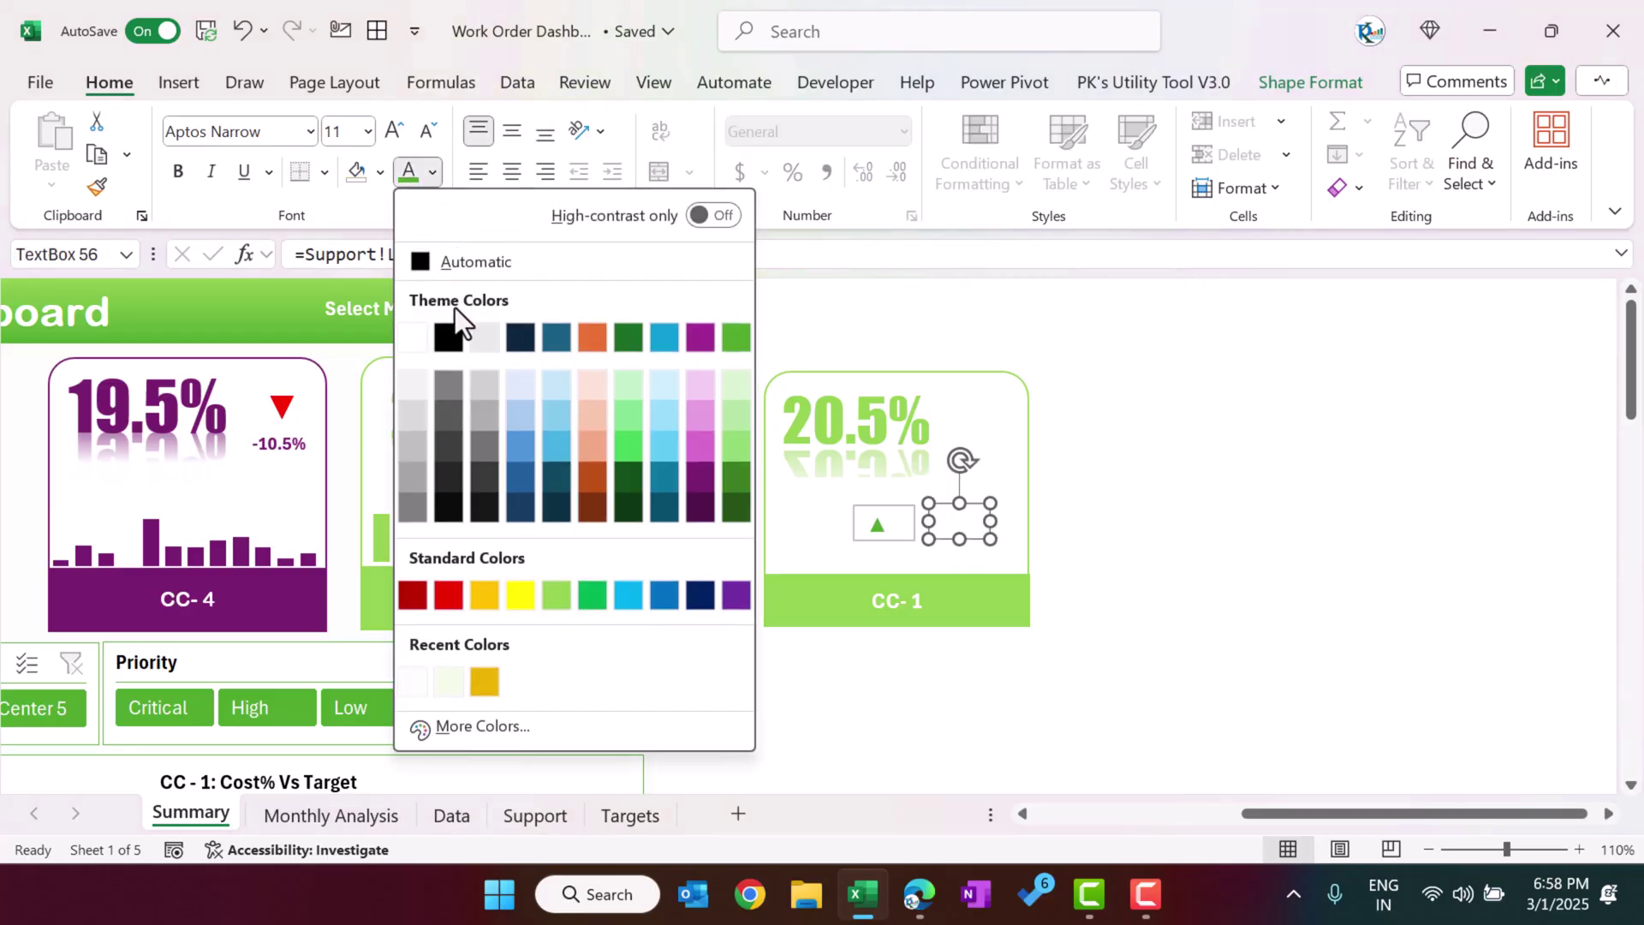
{"action": "left_click", "coordinate": [447, 595]}
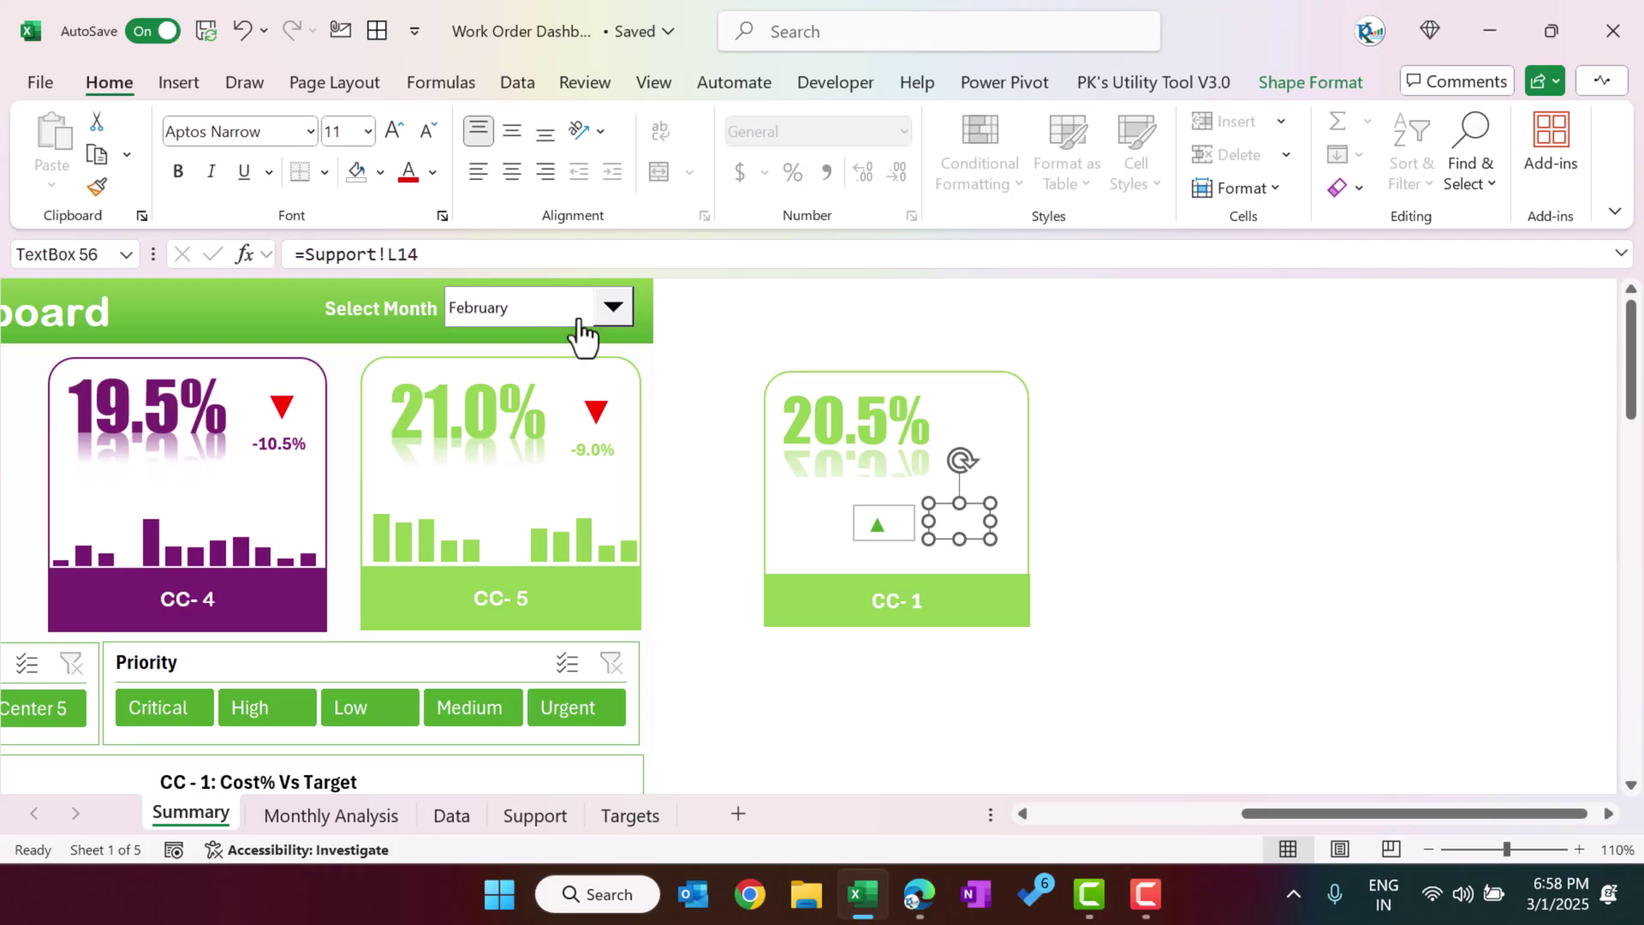
- Step the dashboard month through April, July and September to October
{"action": "left_click", "coordinate": [613, 310]}
{"action": "left_click", "coordinate": [512, 396]}
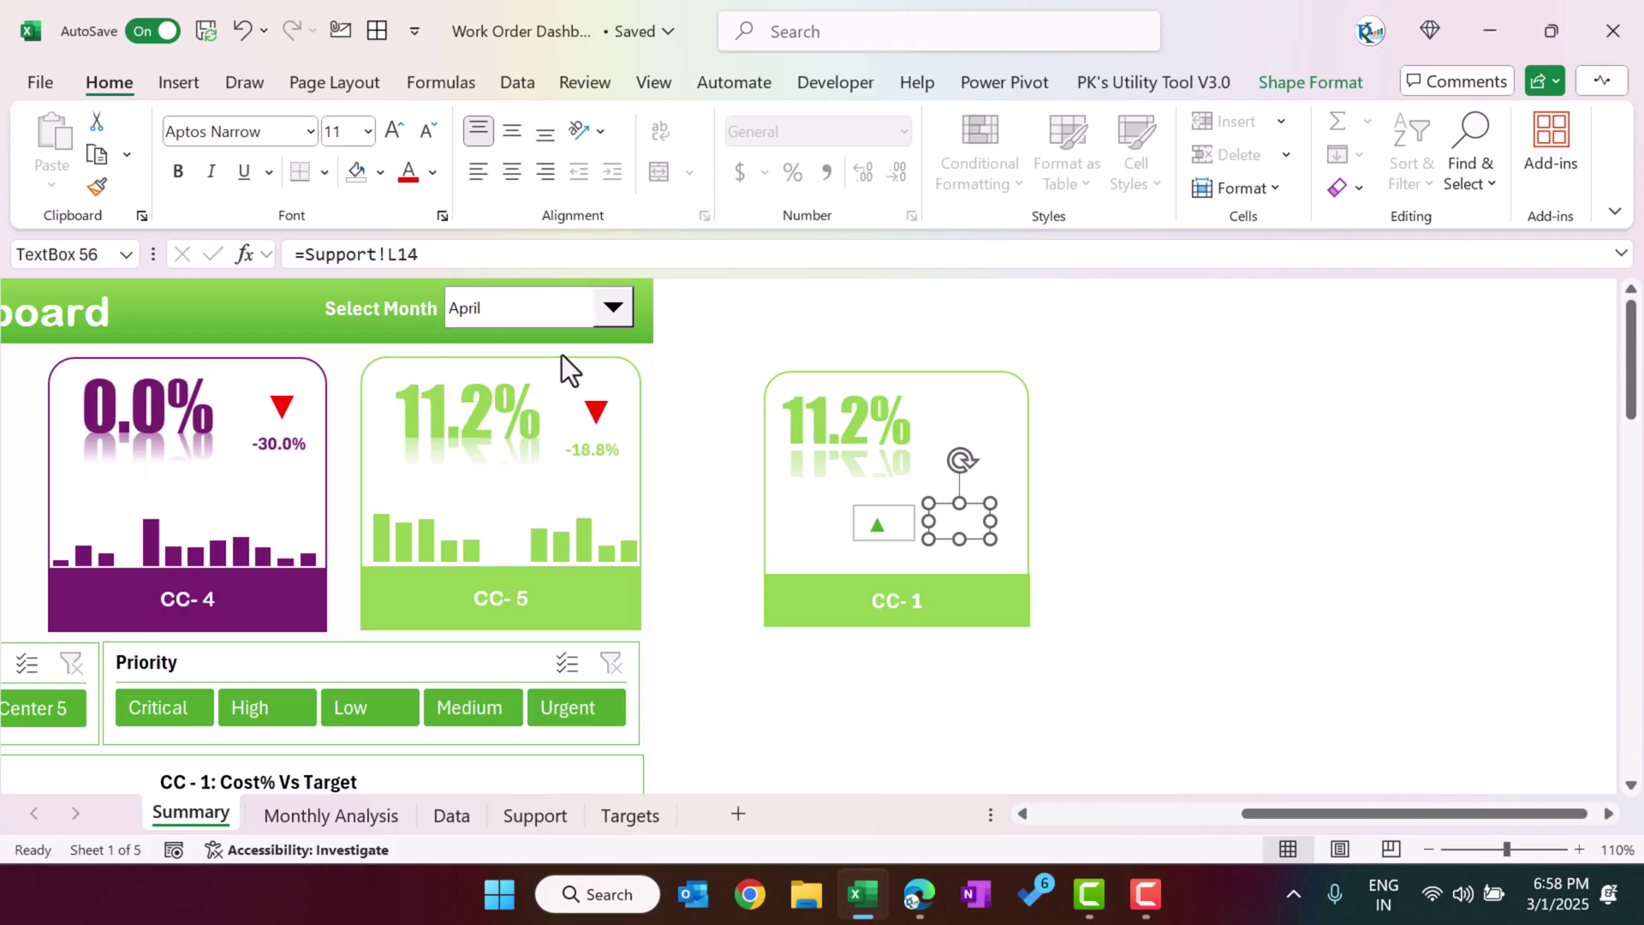
{"action": "left_click", "coordinate": [613, 311]}
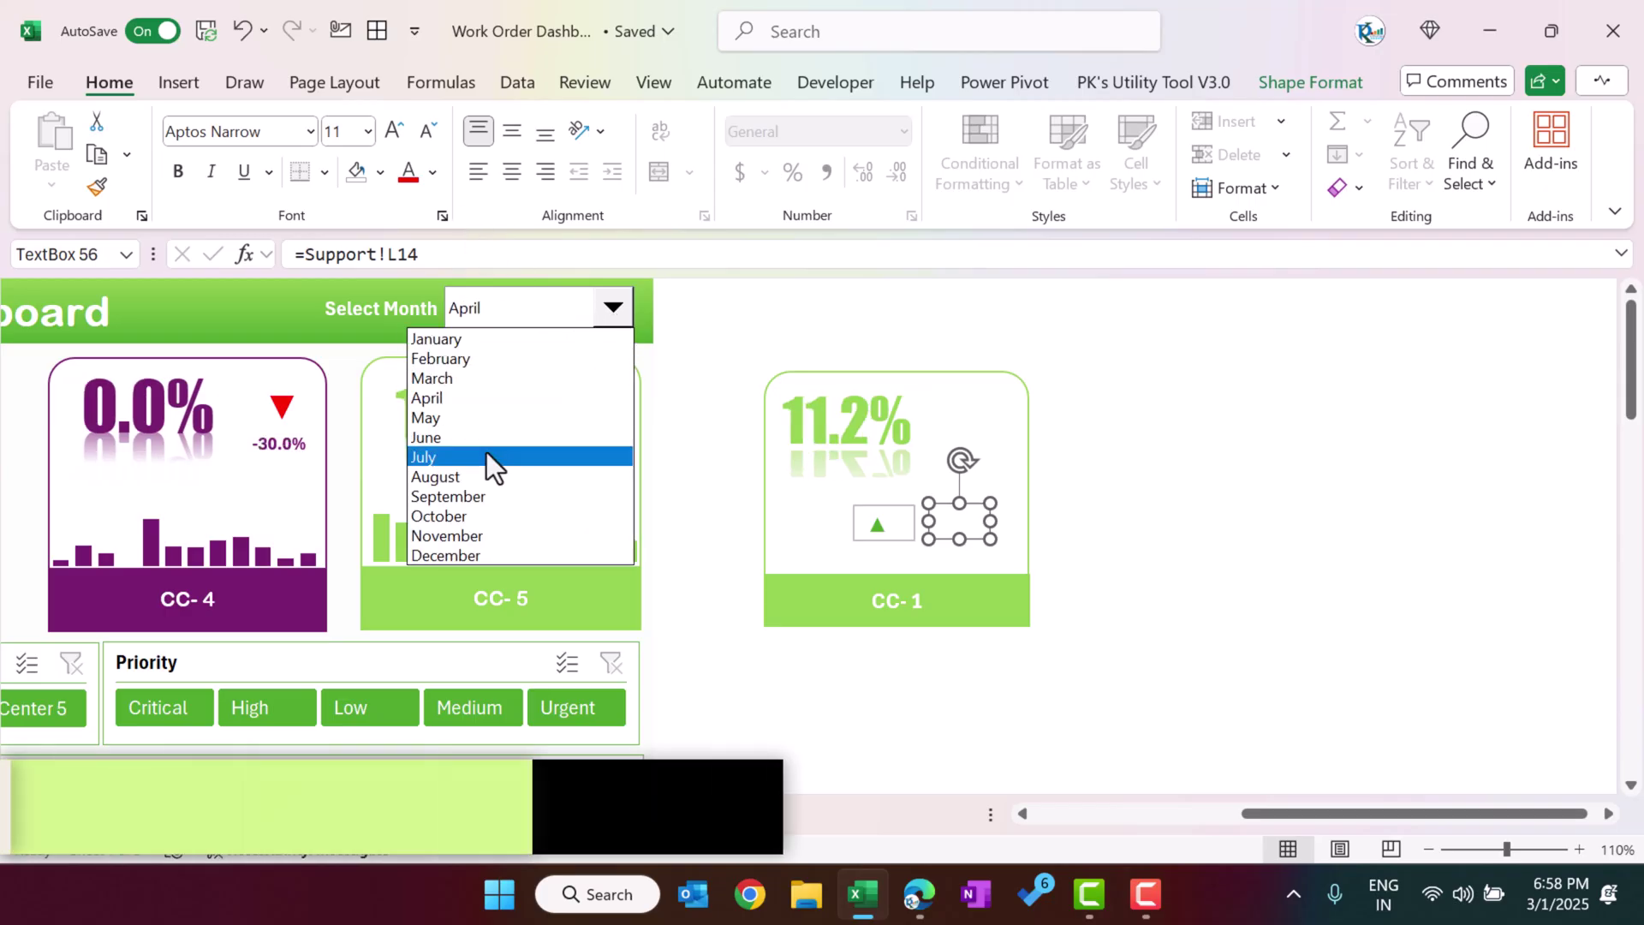
{"action": "left_click", "coordinate": [486, 457]}
{"action": "left_click", "coordinate": [613, 310]}
{"action": "left_click", "coordinate": [481, 496]}
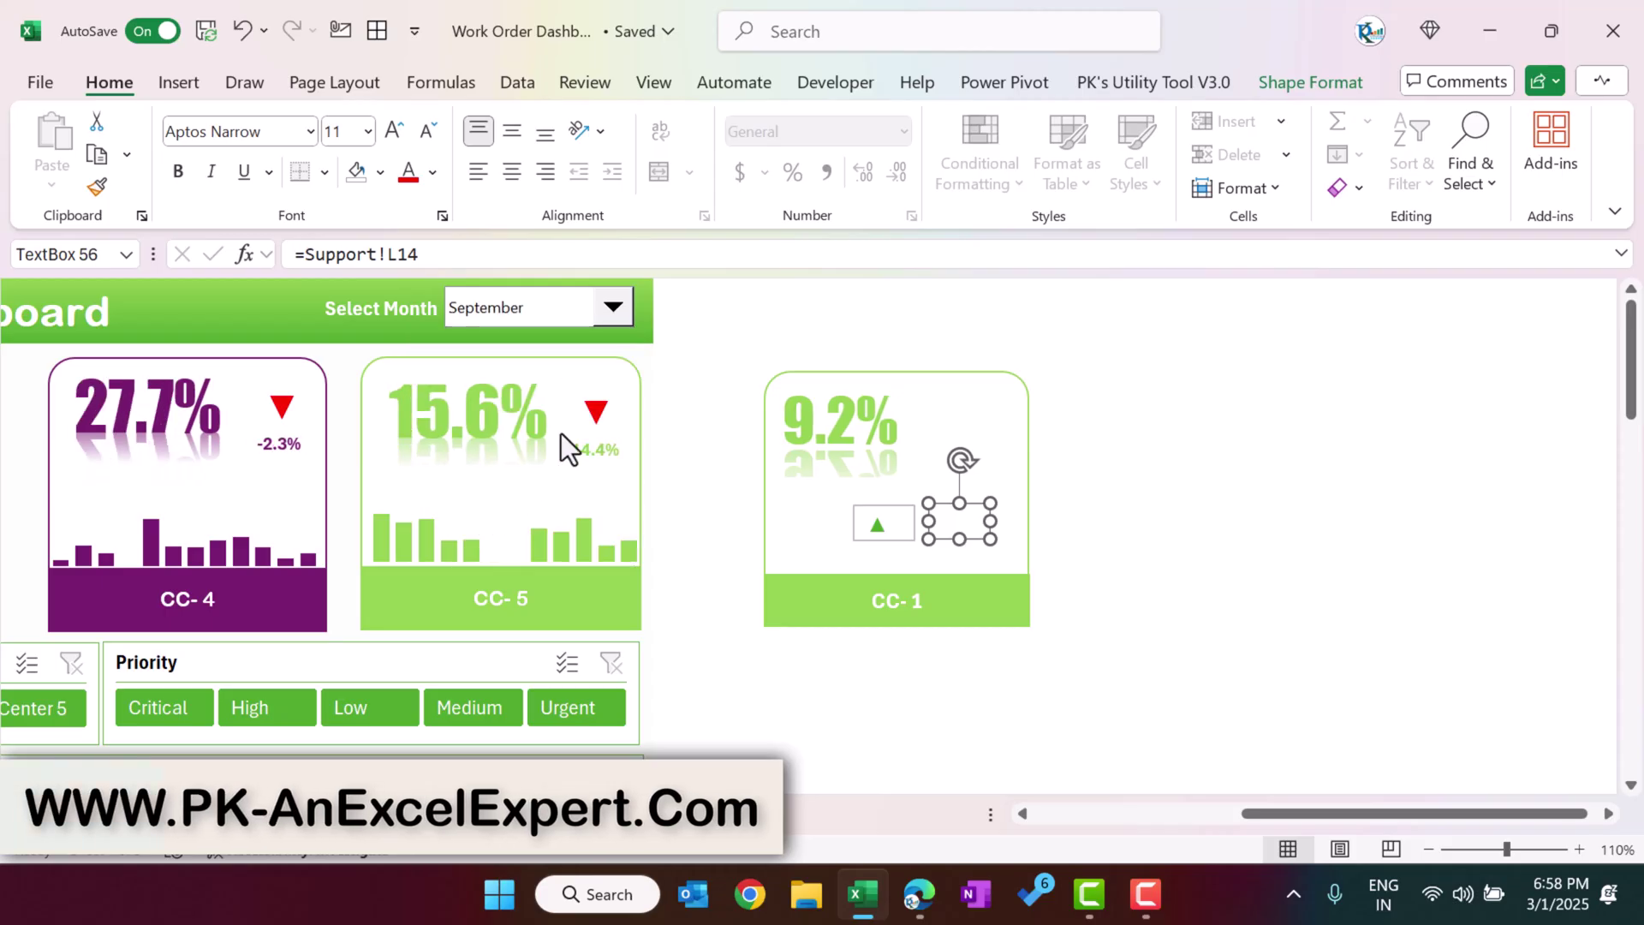
{"action": "left_click", "coordinate": [613, 310]}
{"action": "left_click", "coordinate": [477, 514]}
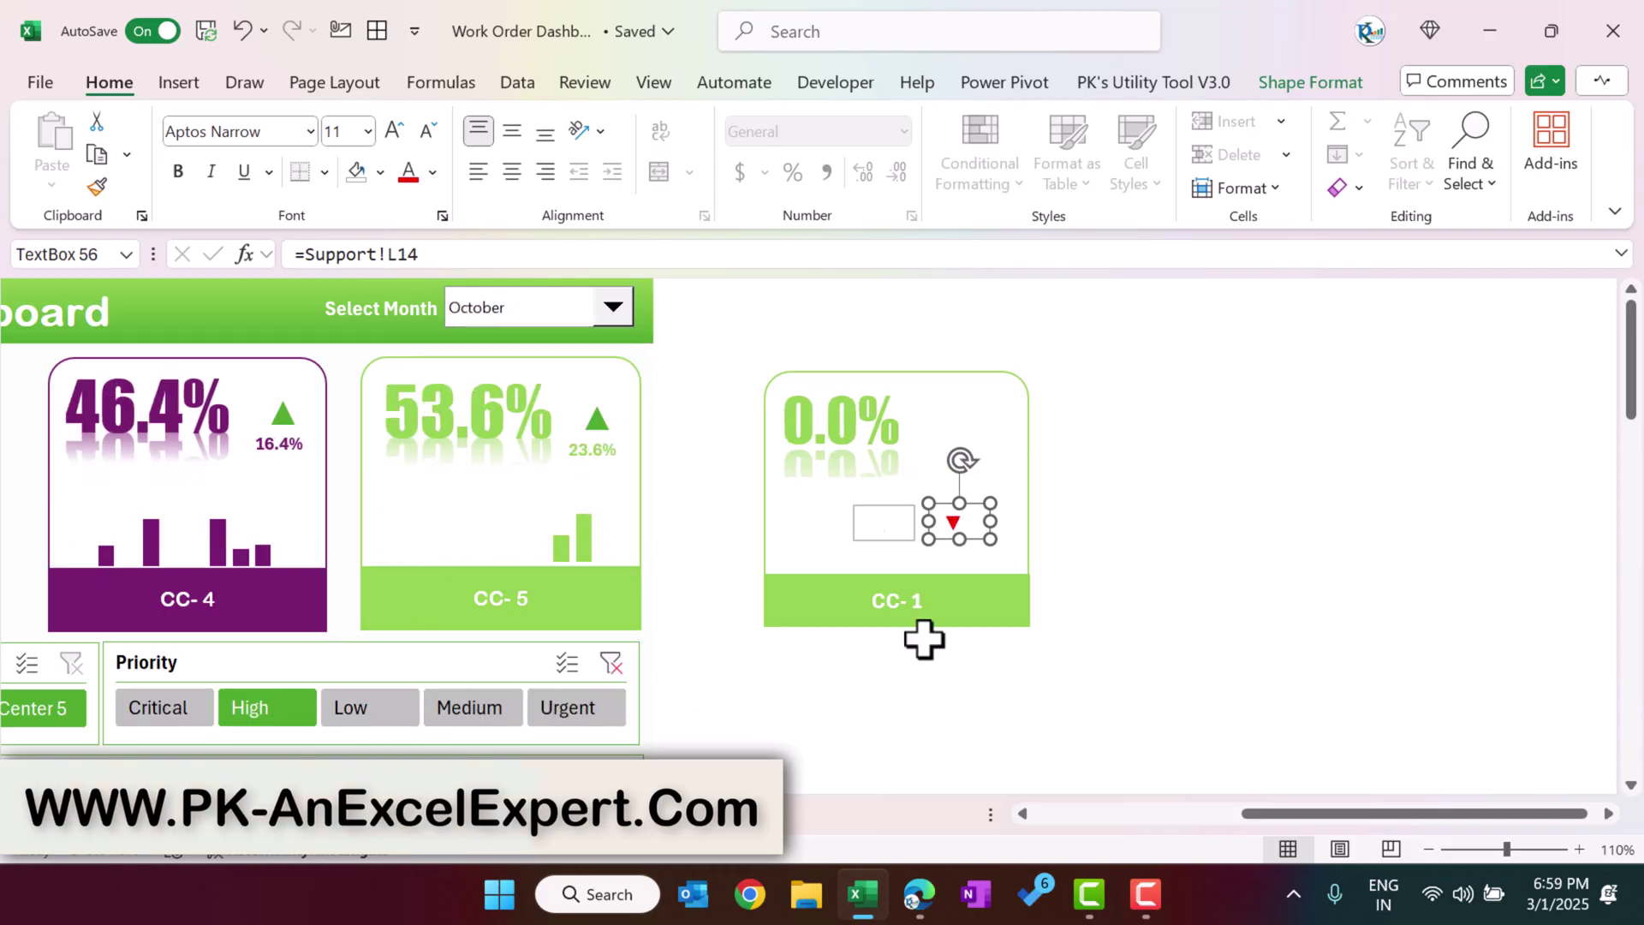
- Toggle the Priority slicer between Critical and High, ending on Critical
{"action": "left_click", "coordinate": [1147, 524]}
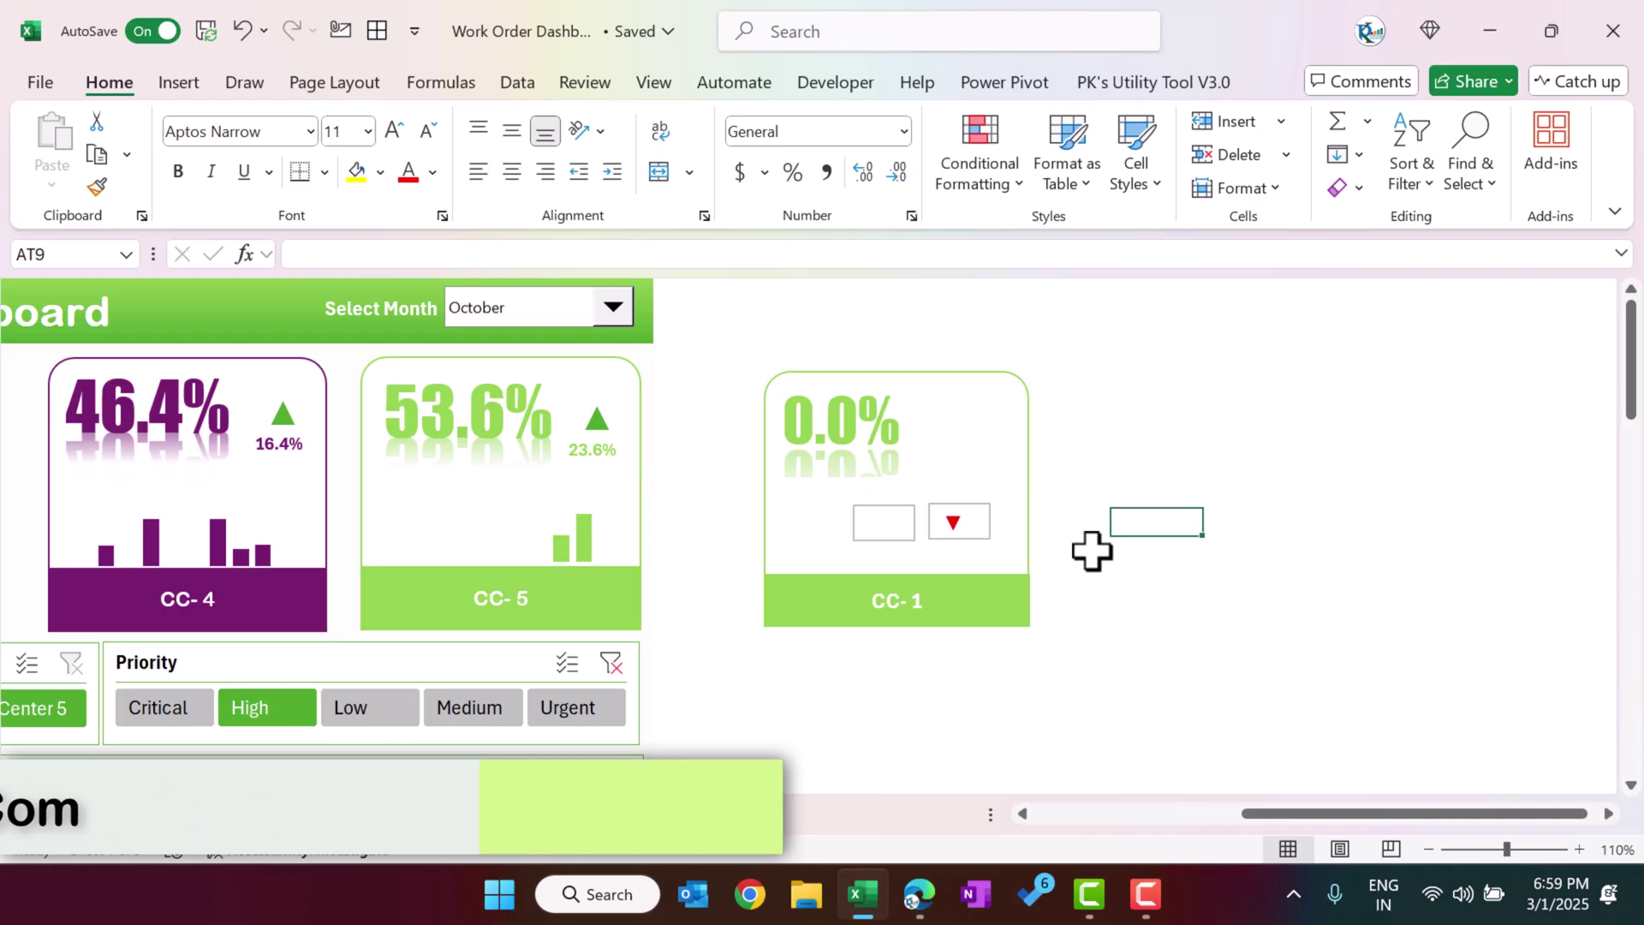
{"action": "left_click", "coordinate": [194, 709]}
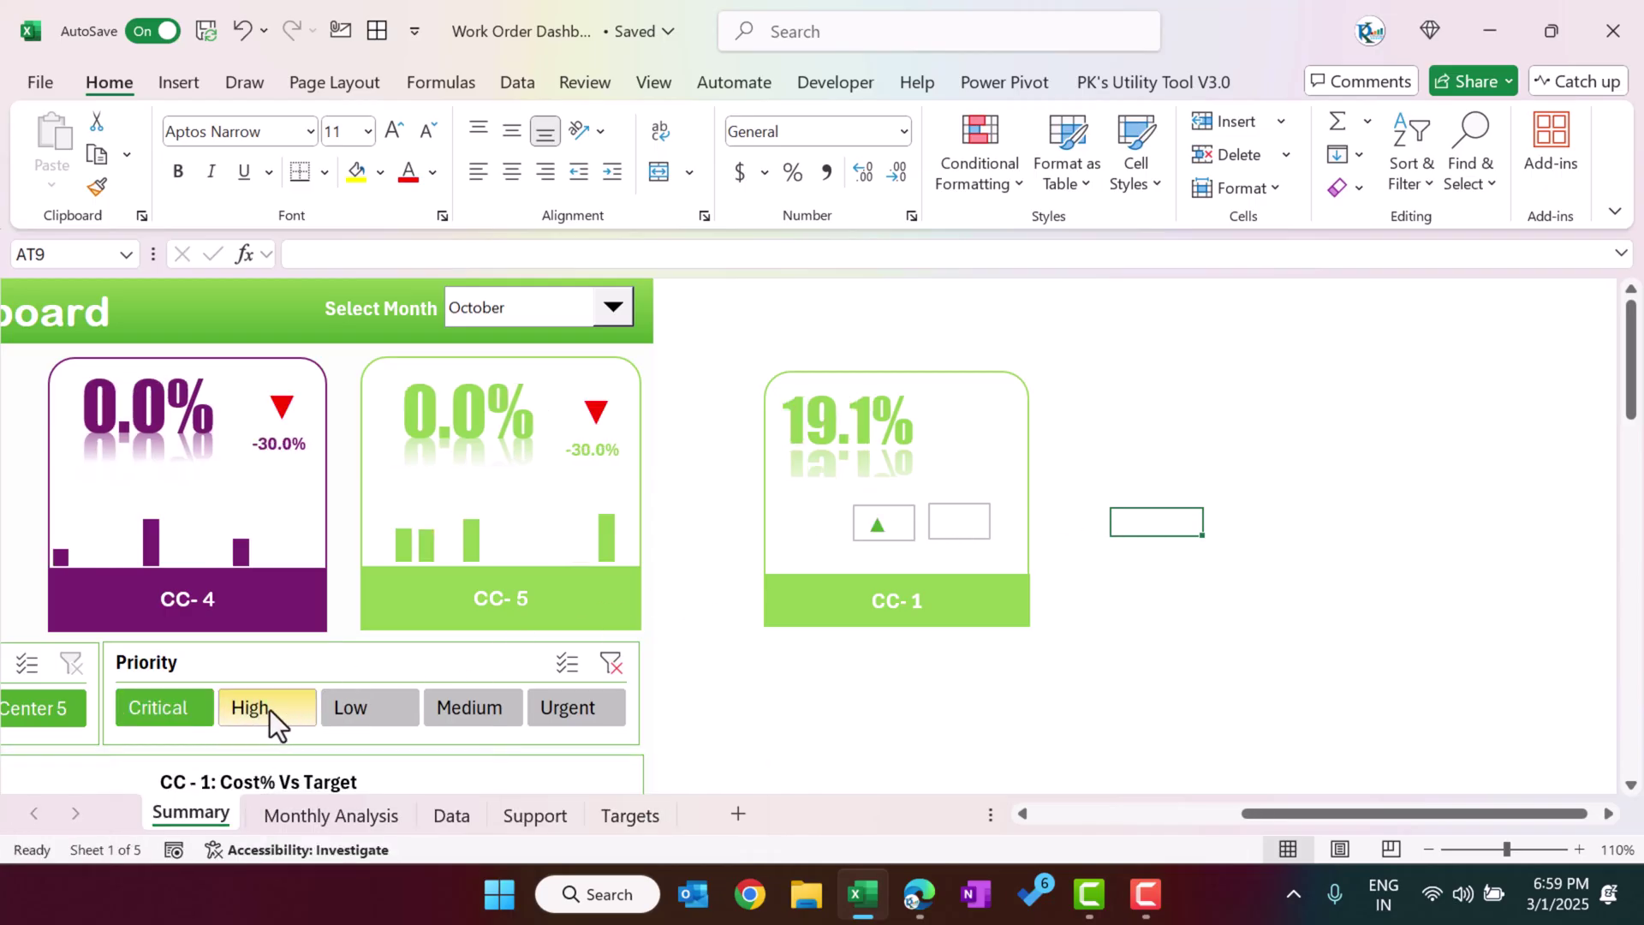
{"action": "left_click", "coordinate": [269, 711]}
{"action": "left_click", "coordinate": [193, 711]}
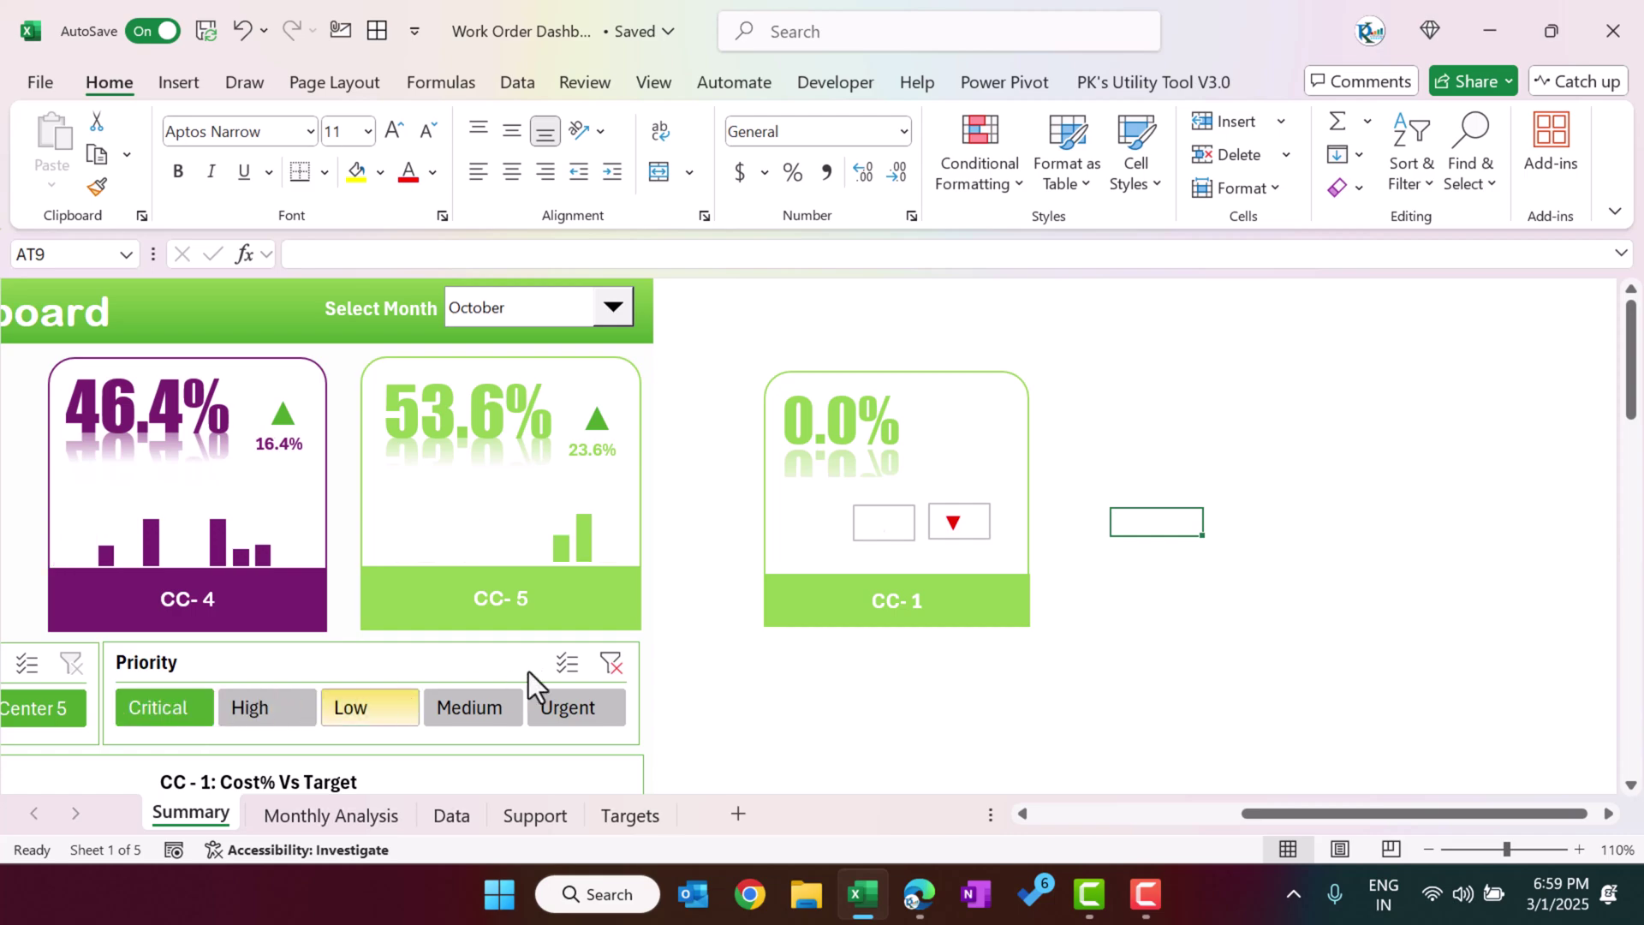
- Give both CC-1 arrow boxes No Fill and align them centre and middle
{"action": "left_click", "coordinate": [894, 536]}
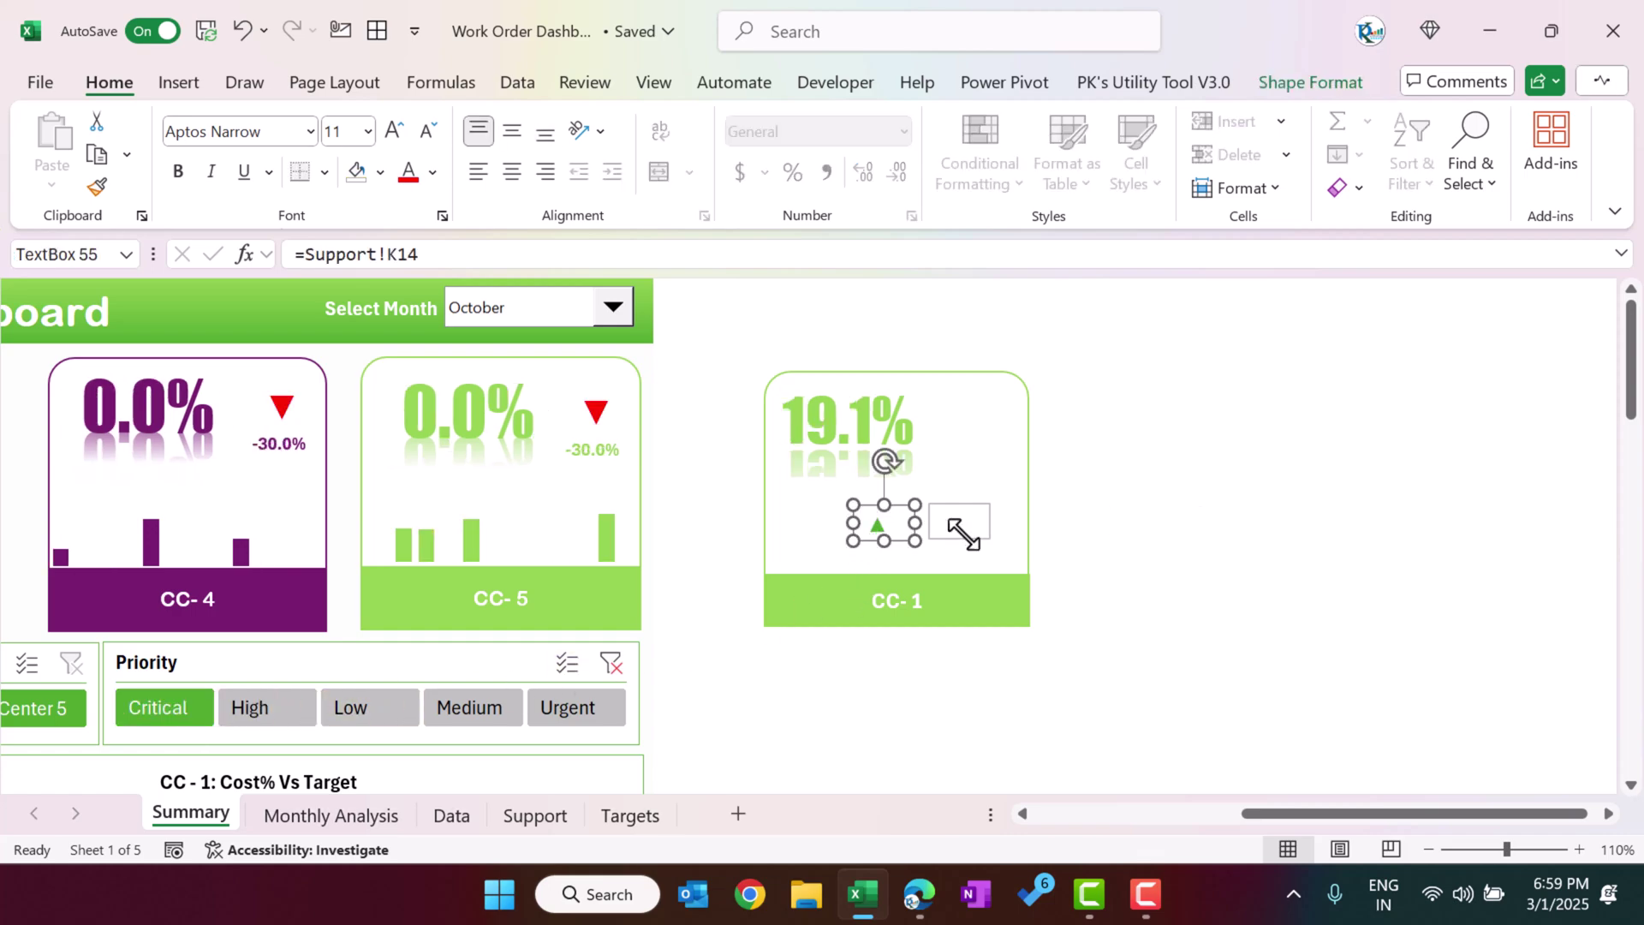
{"action": "left_click_drag", "start_coordinate": [962, 533], "coordinate": [963, 534]}
{"action": "left_click", "coordinate": [1310, 82]}
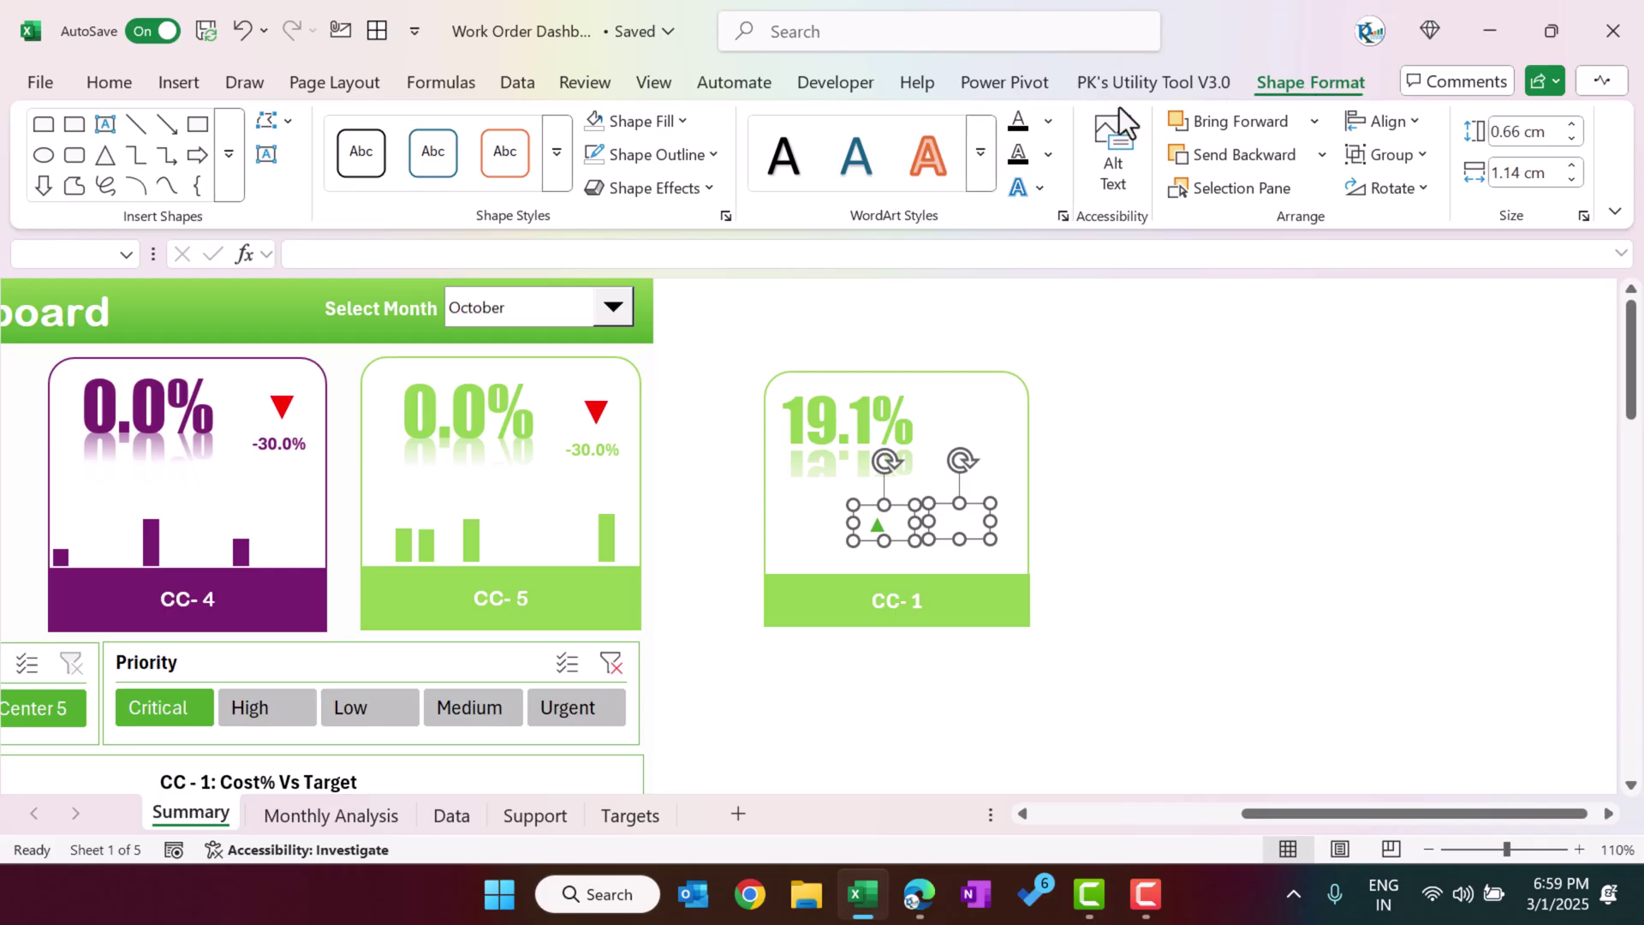
{"action": "left_click", "coordinate": [659, 121]}
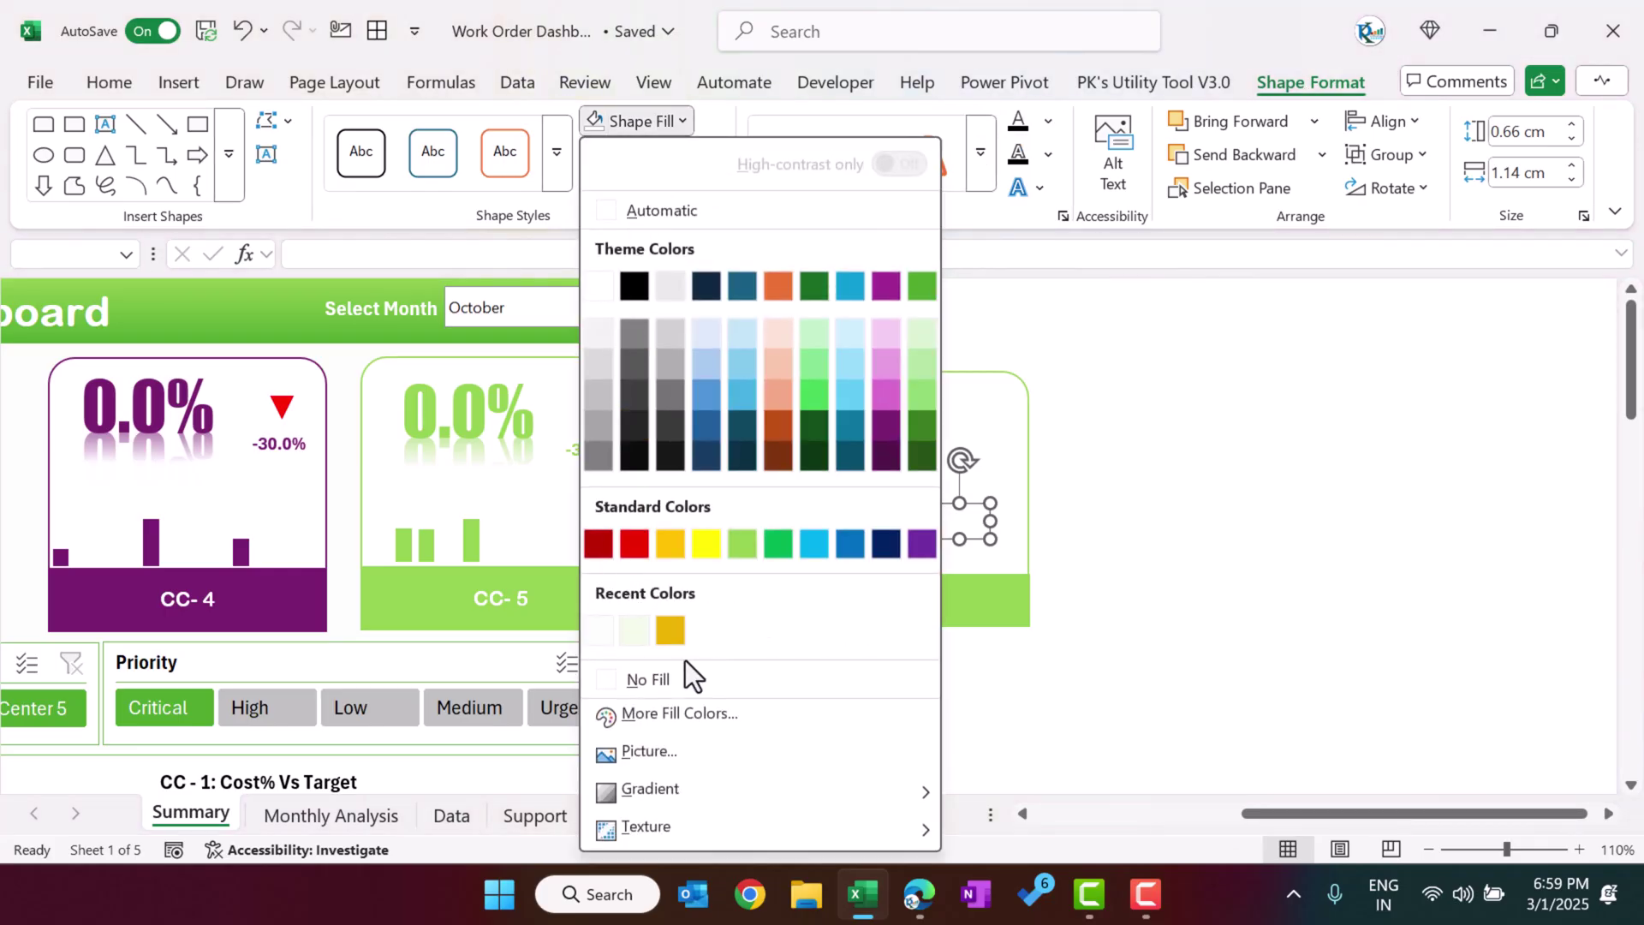
{"action": "left_click", "coordinate": [665, 629]}
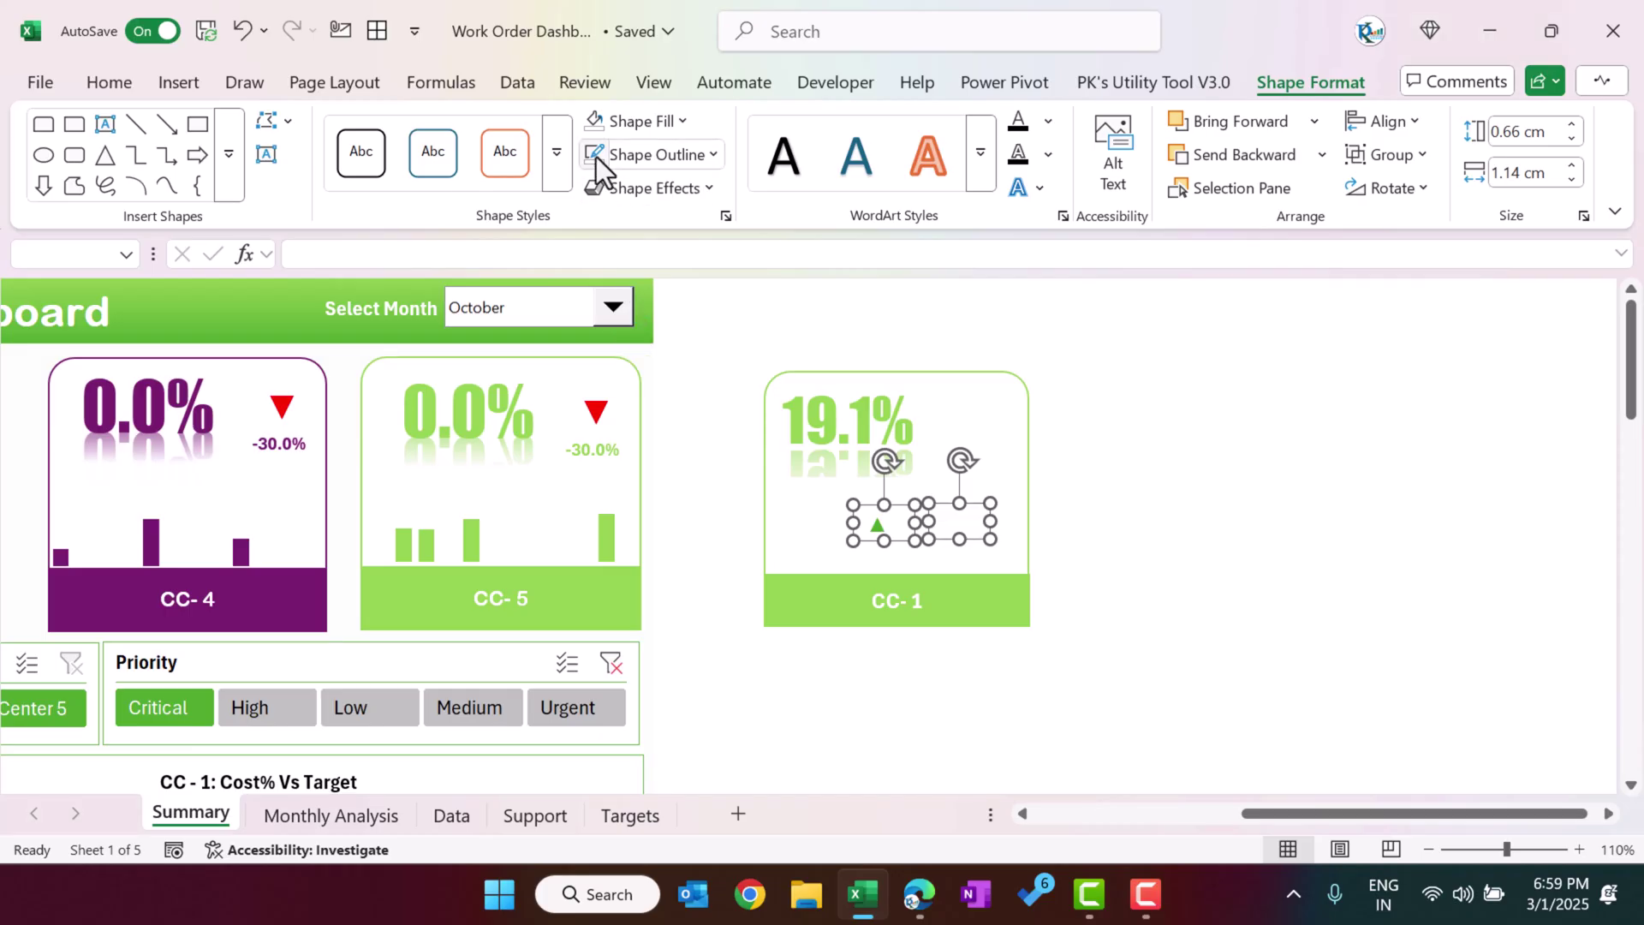
{"action": "left_click", "coordinate": [1421, 132]}
{"action": "left_click", "coordinate": [1427, 193]}
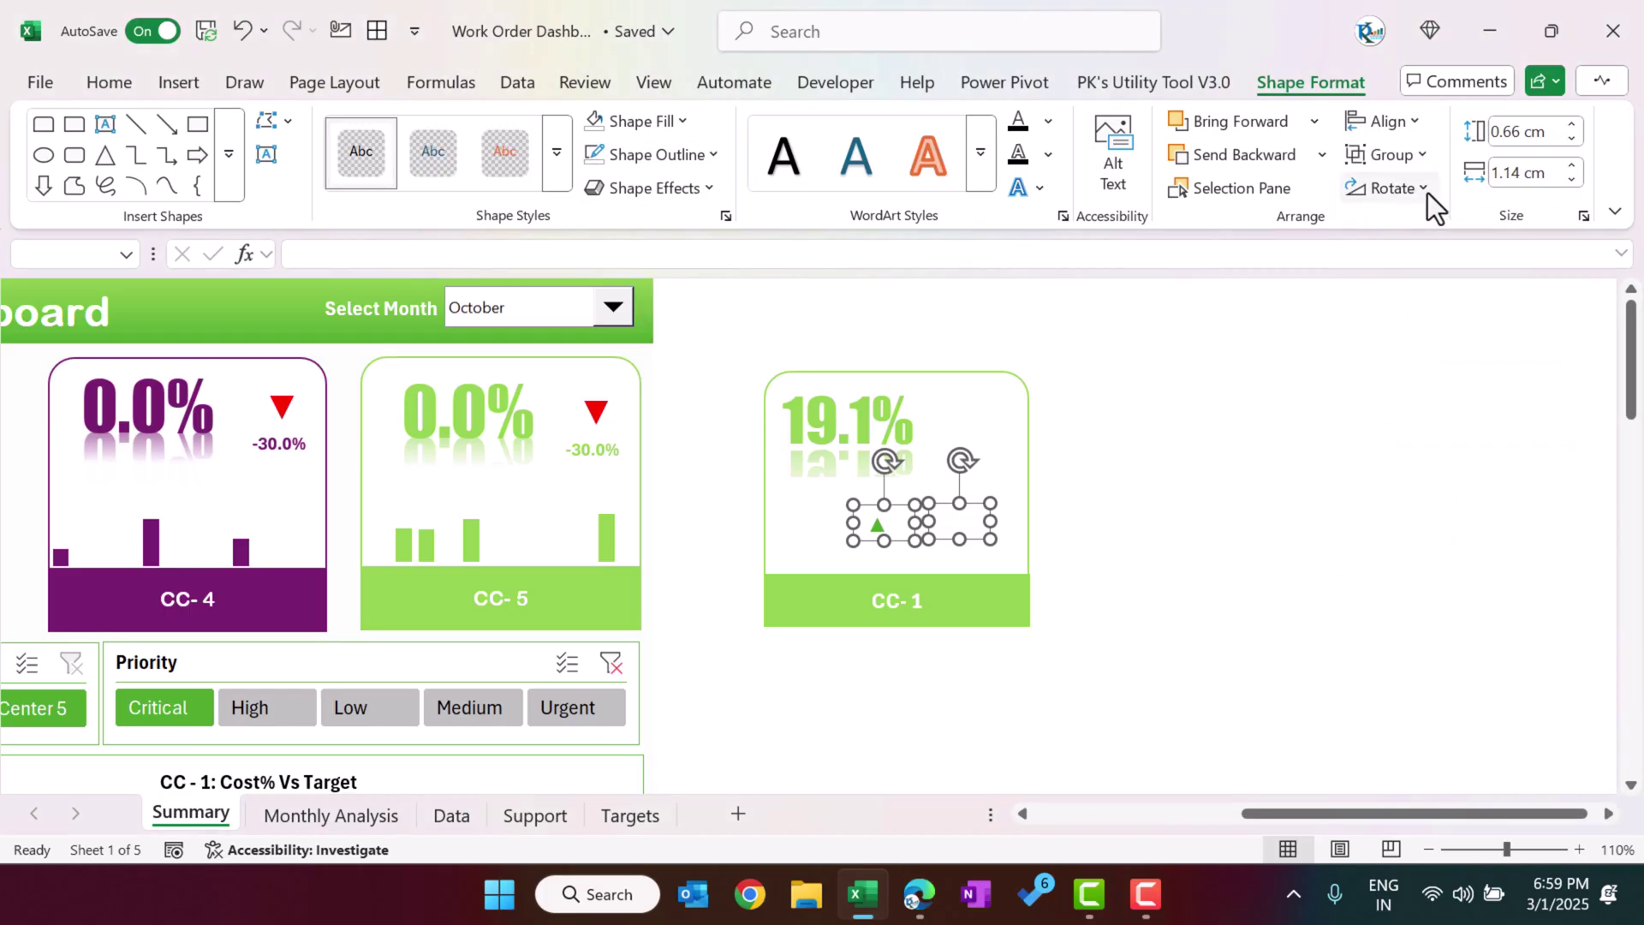
{"action": "left_click", "coordinate": [1399, 127]}
{"action": "left_click", "coordinate": [1442, 308]}
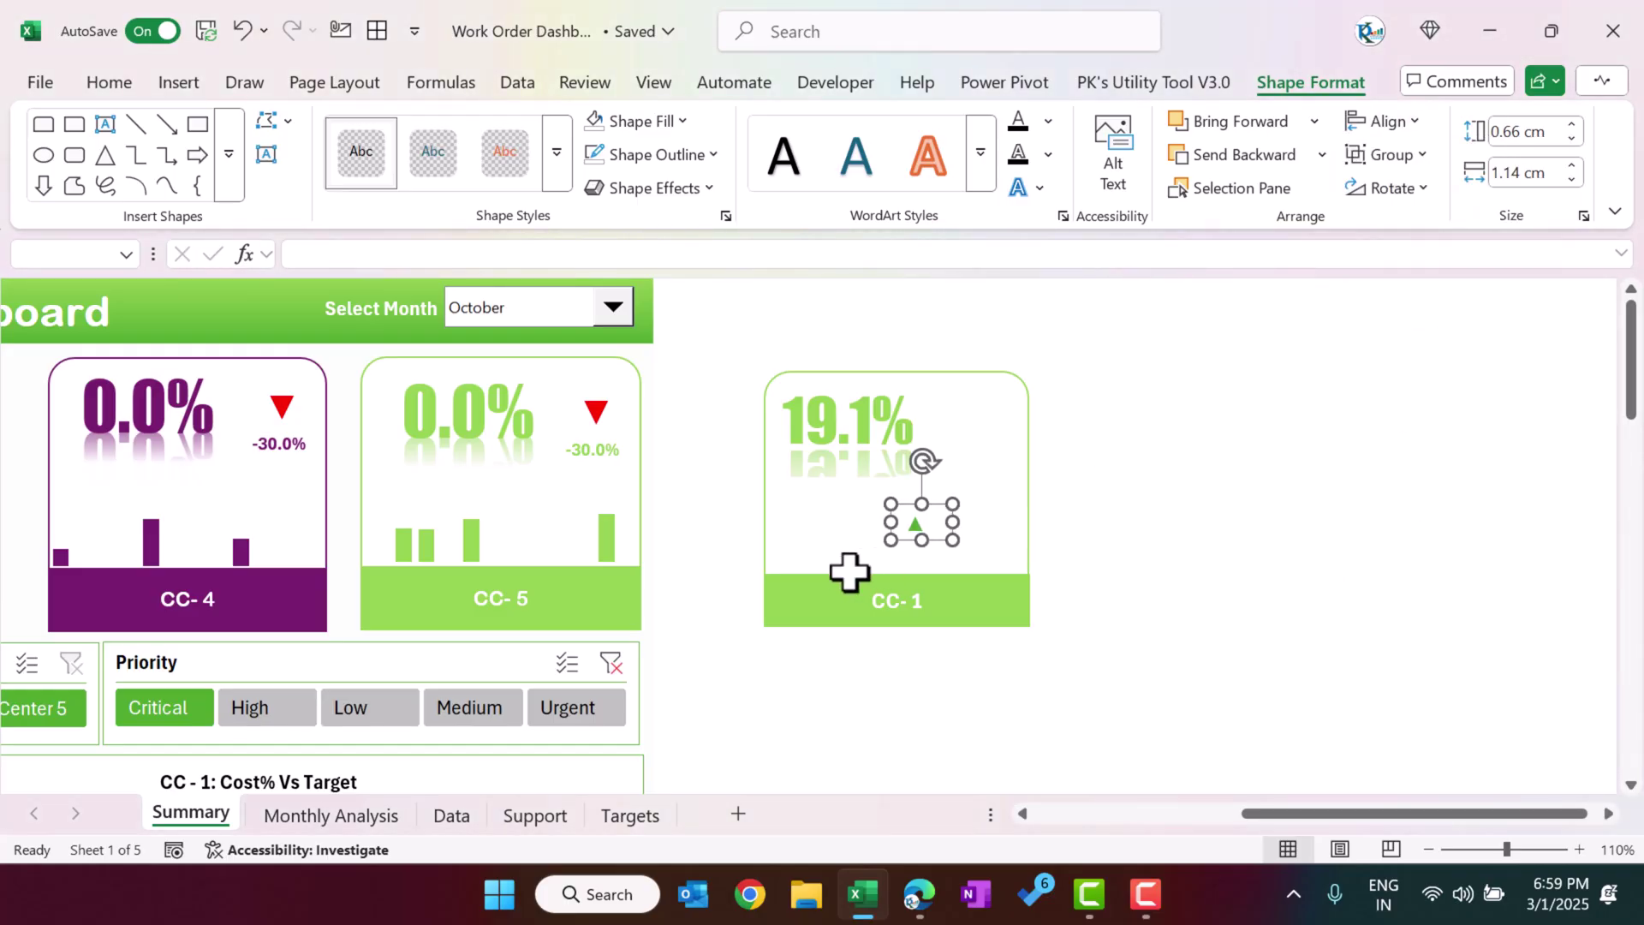
- Move the stacked arrows beside the 19.1% figure and filter Priority to High
{"action": "left_click_drag", "start_coordinate": [915, 523], "coordinate": [972, 420]}
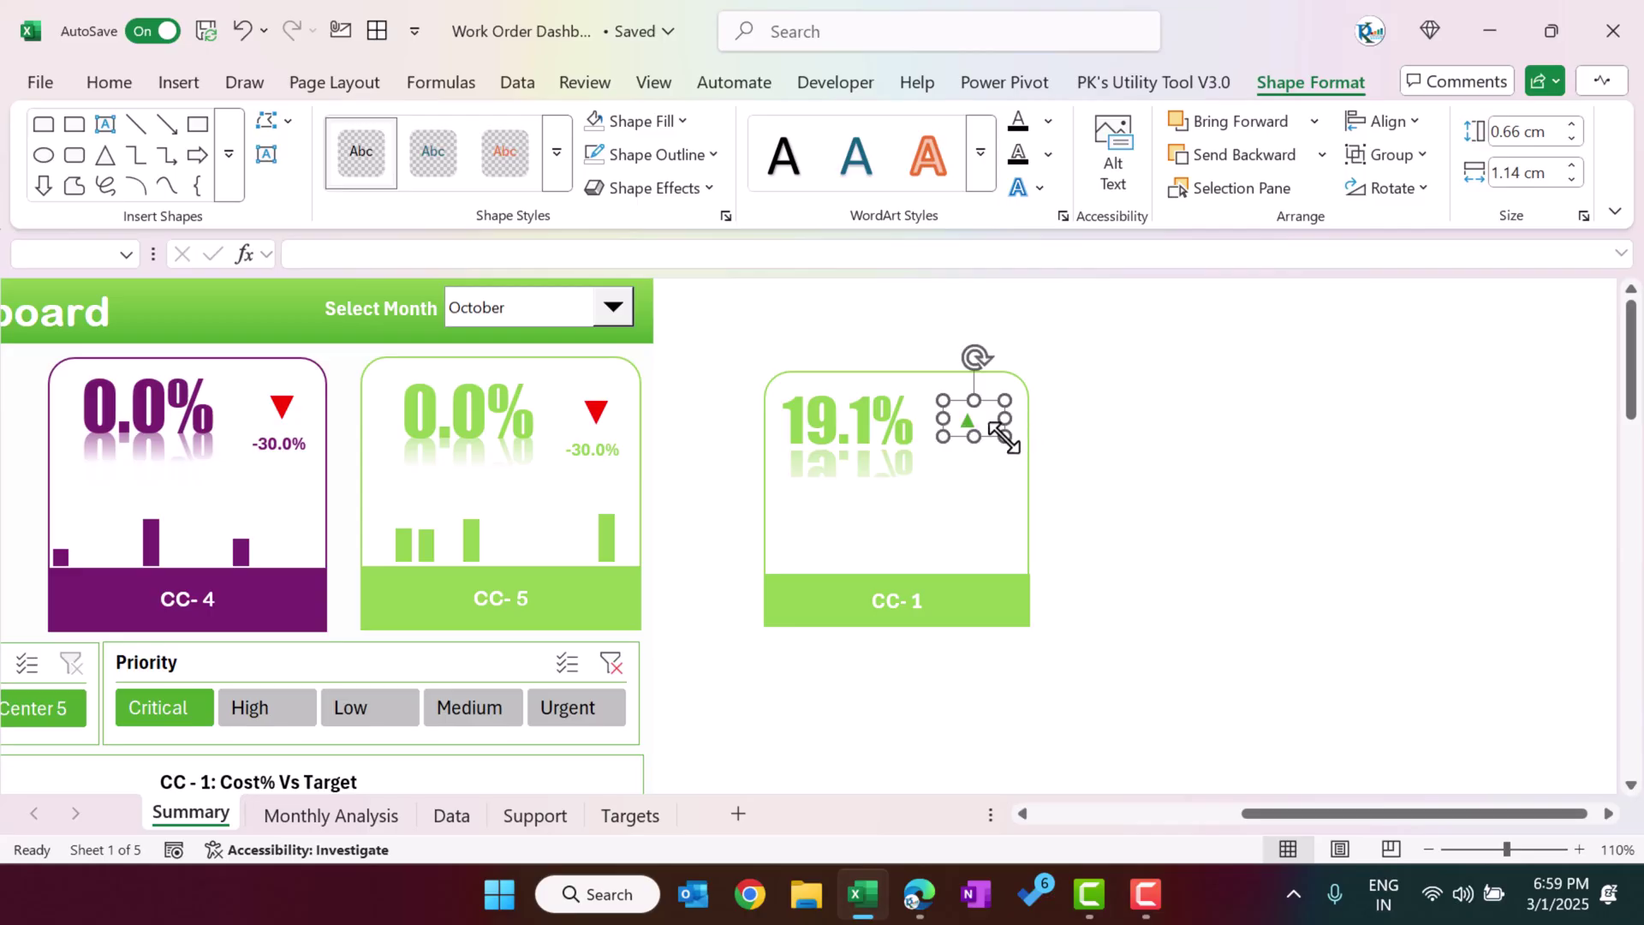
{"action": "left_click", "coordinate": [110, 83]}
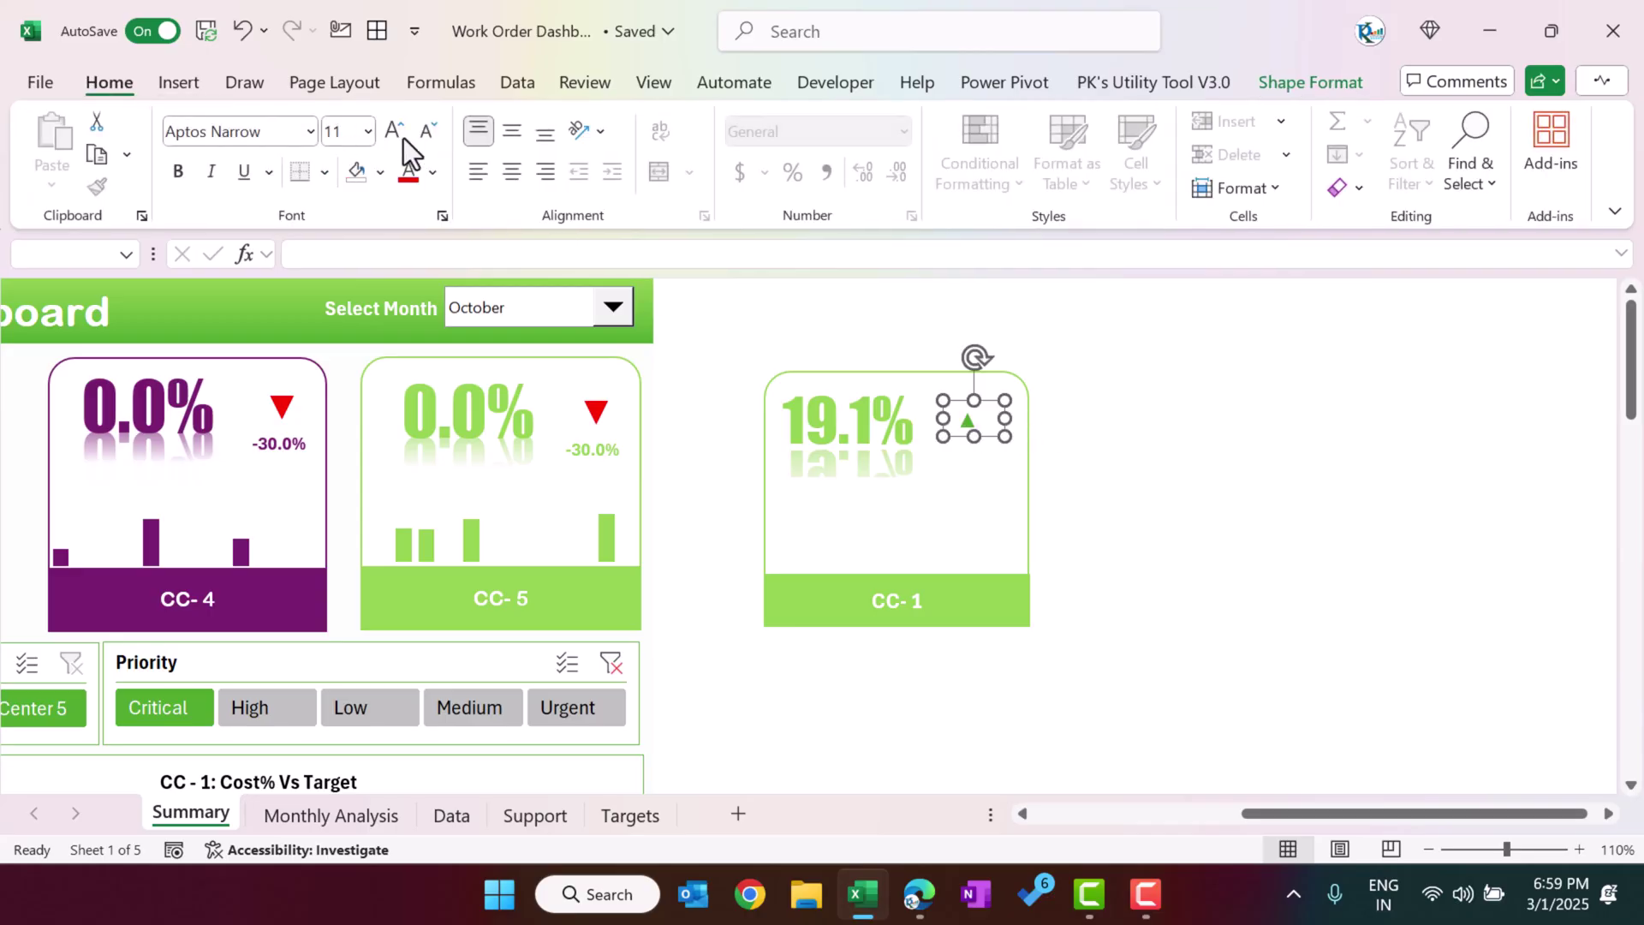
{"action": "left_click", "coordinate": [1143, 472]}
{"action": "left_click", "coordinate": [273, 705]}
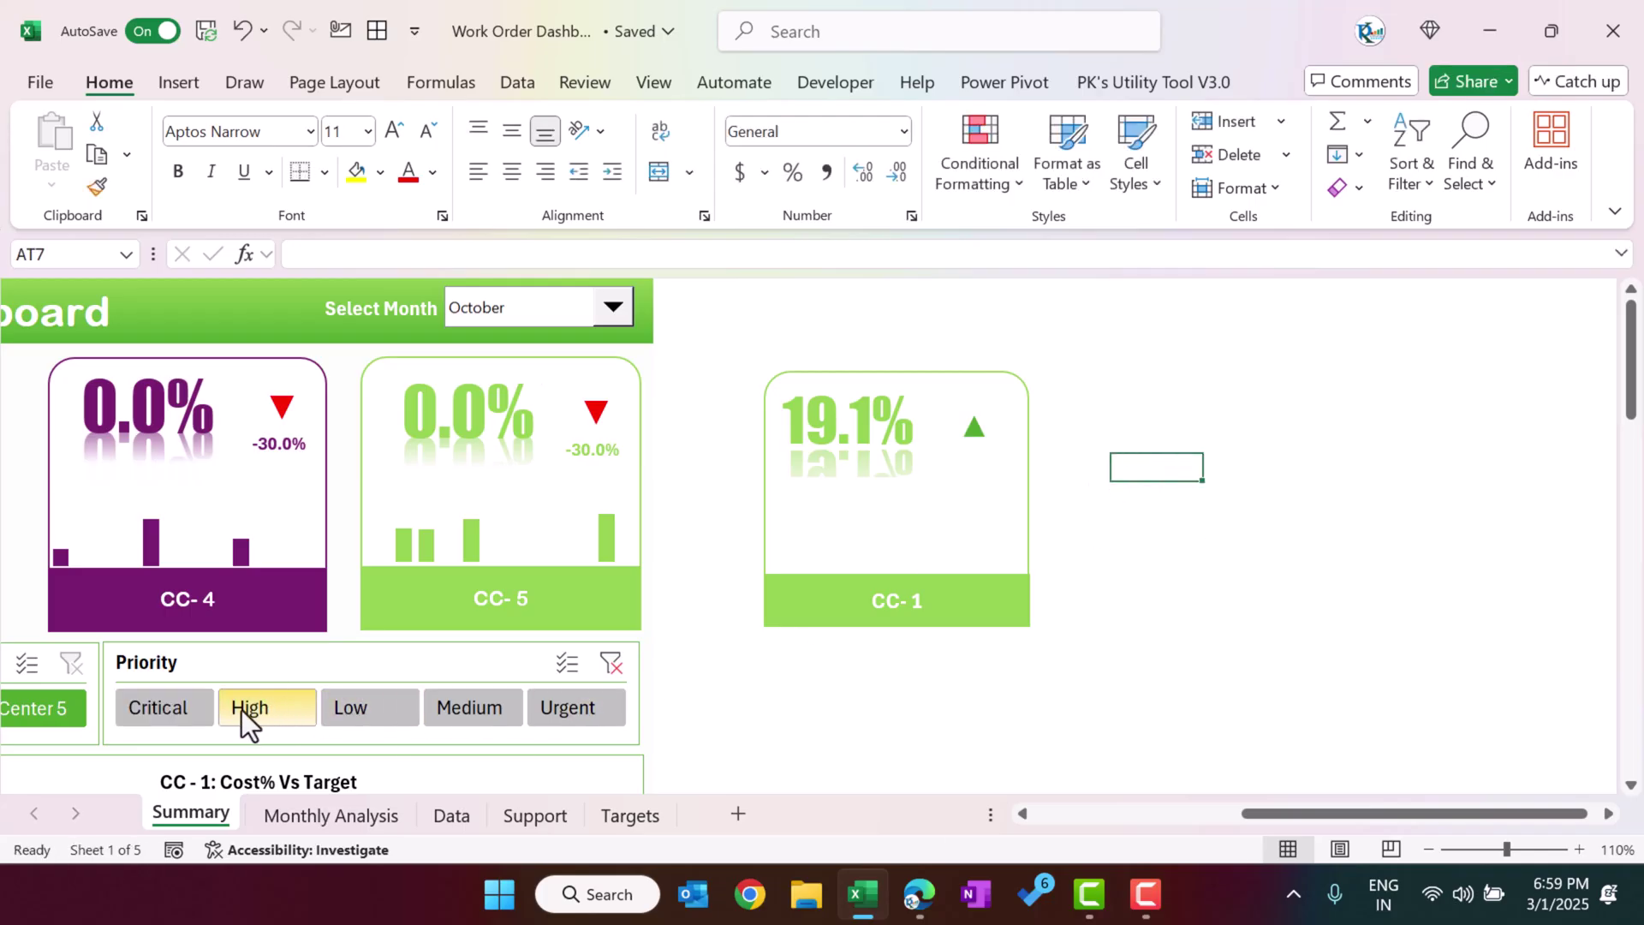
- Toggle Priority between Critical and High to test the arrows, then clear the slicer filter
{"action": "left_click", "coordinate": [171, 711]}
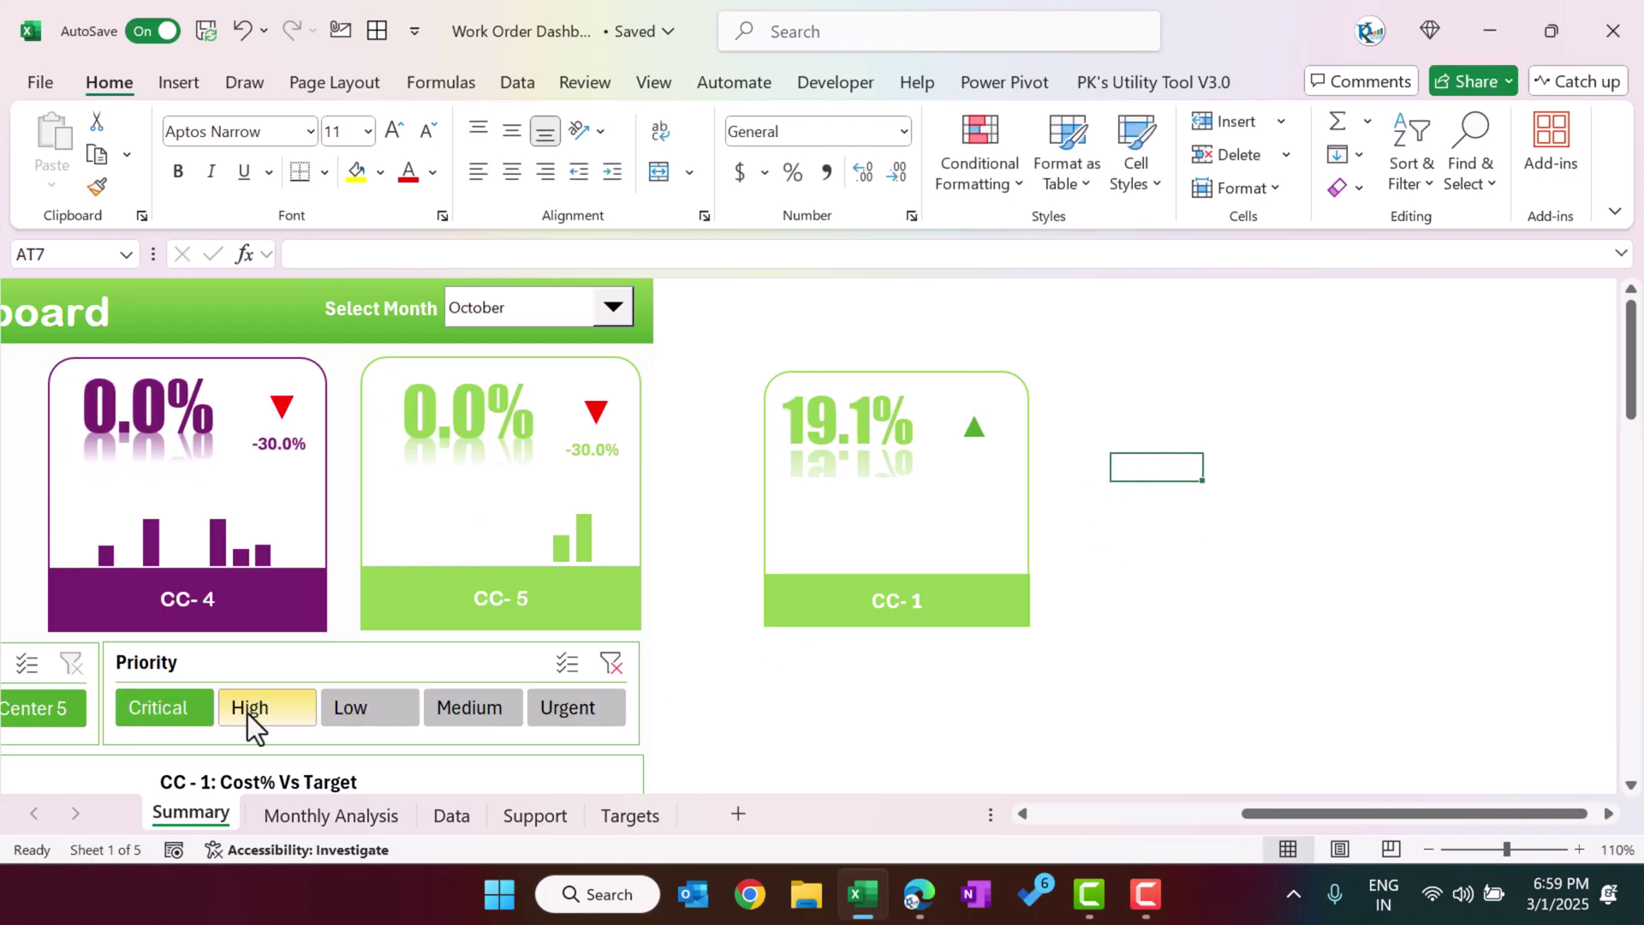
{"action": "left_click", "coordinate": [248, 711]}
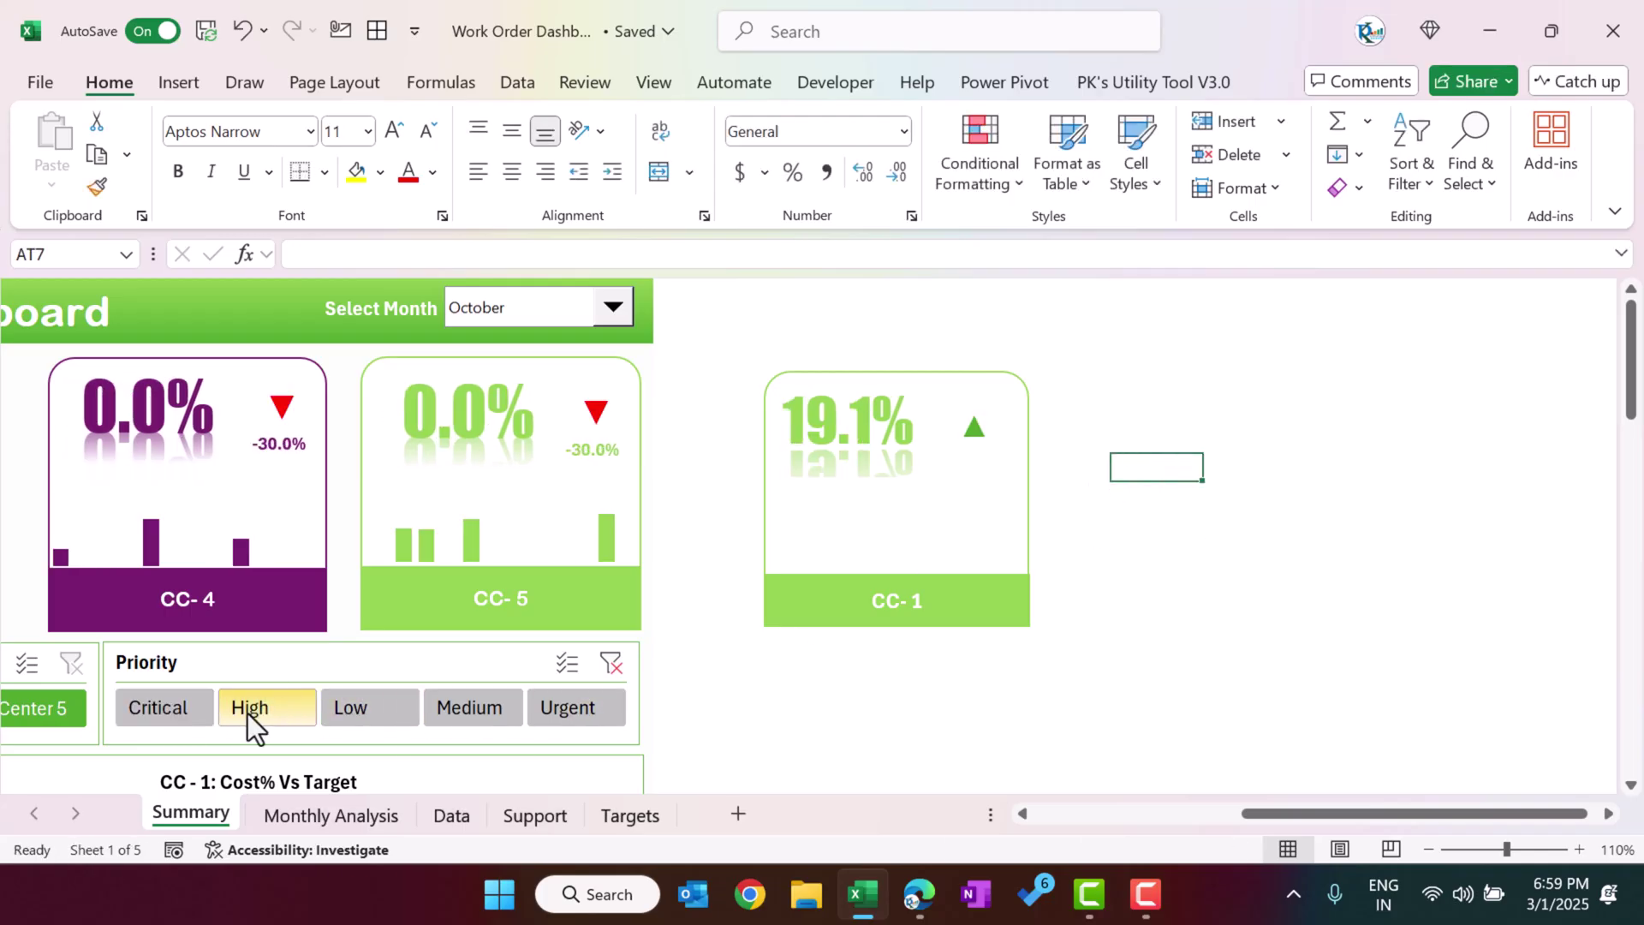
{"action": "left_click", "coordinate": [973, 423]}
{"action": "left_click", "coordinate": [1134, 472]}
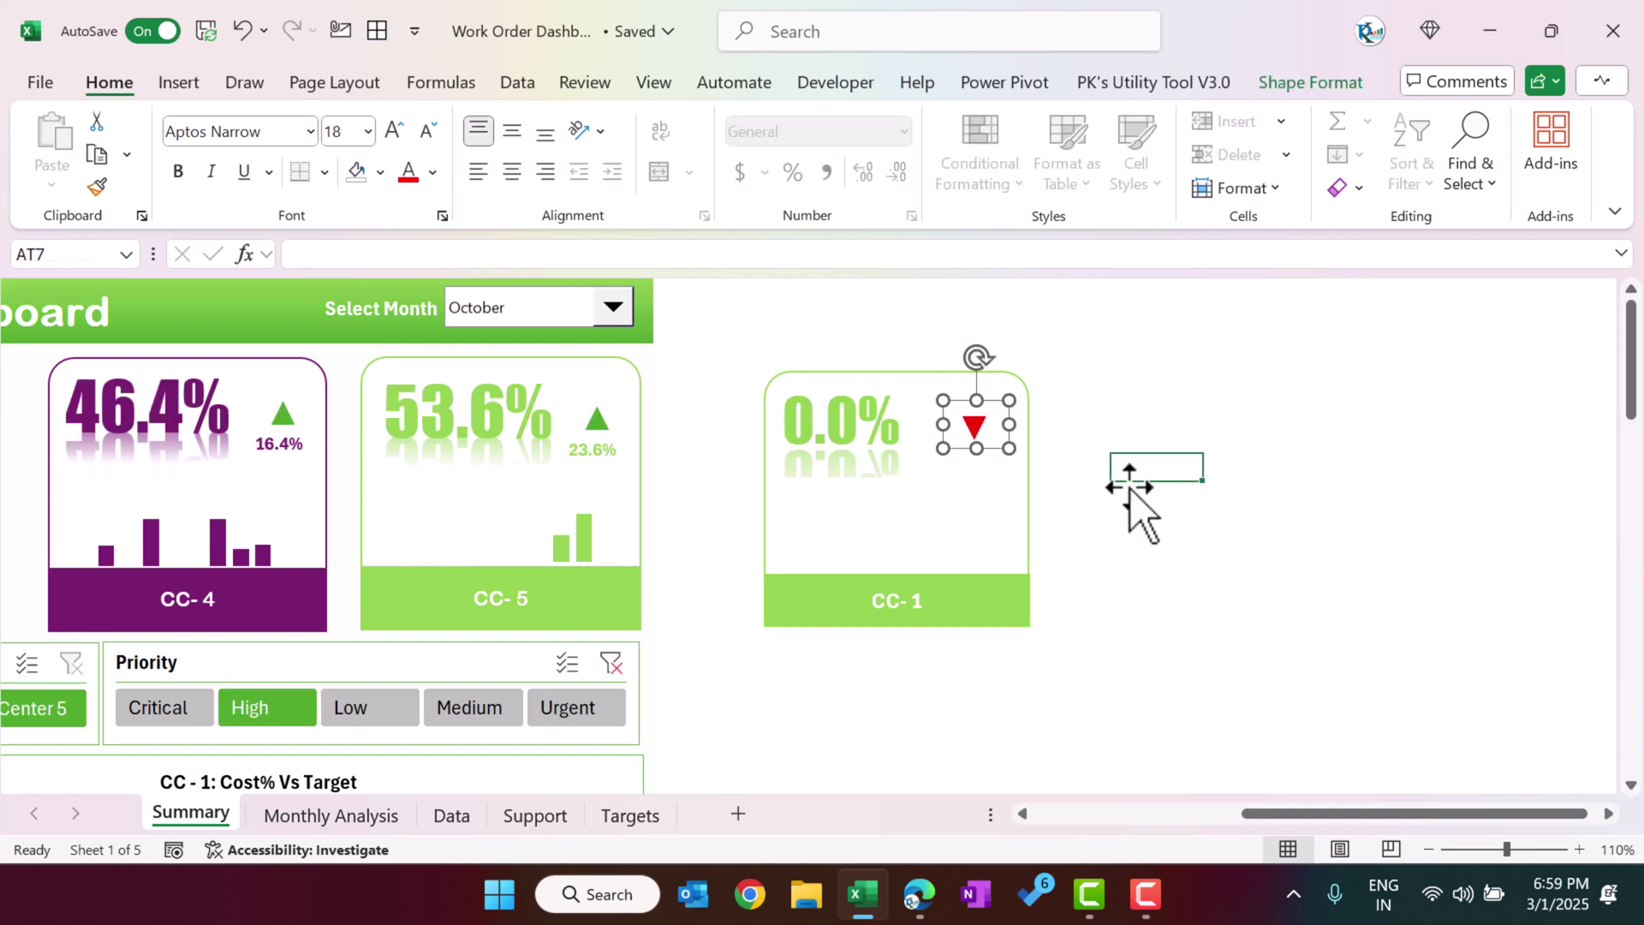
{"action": "left_click", "coordinate": [168, 707]}
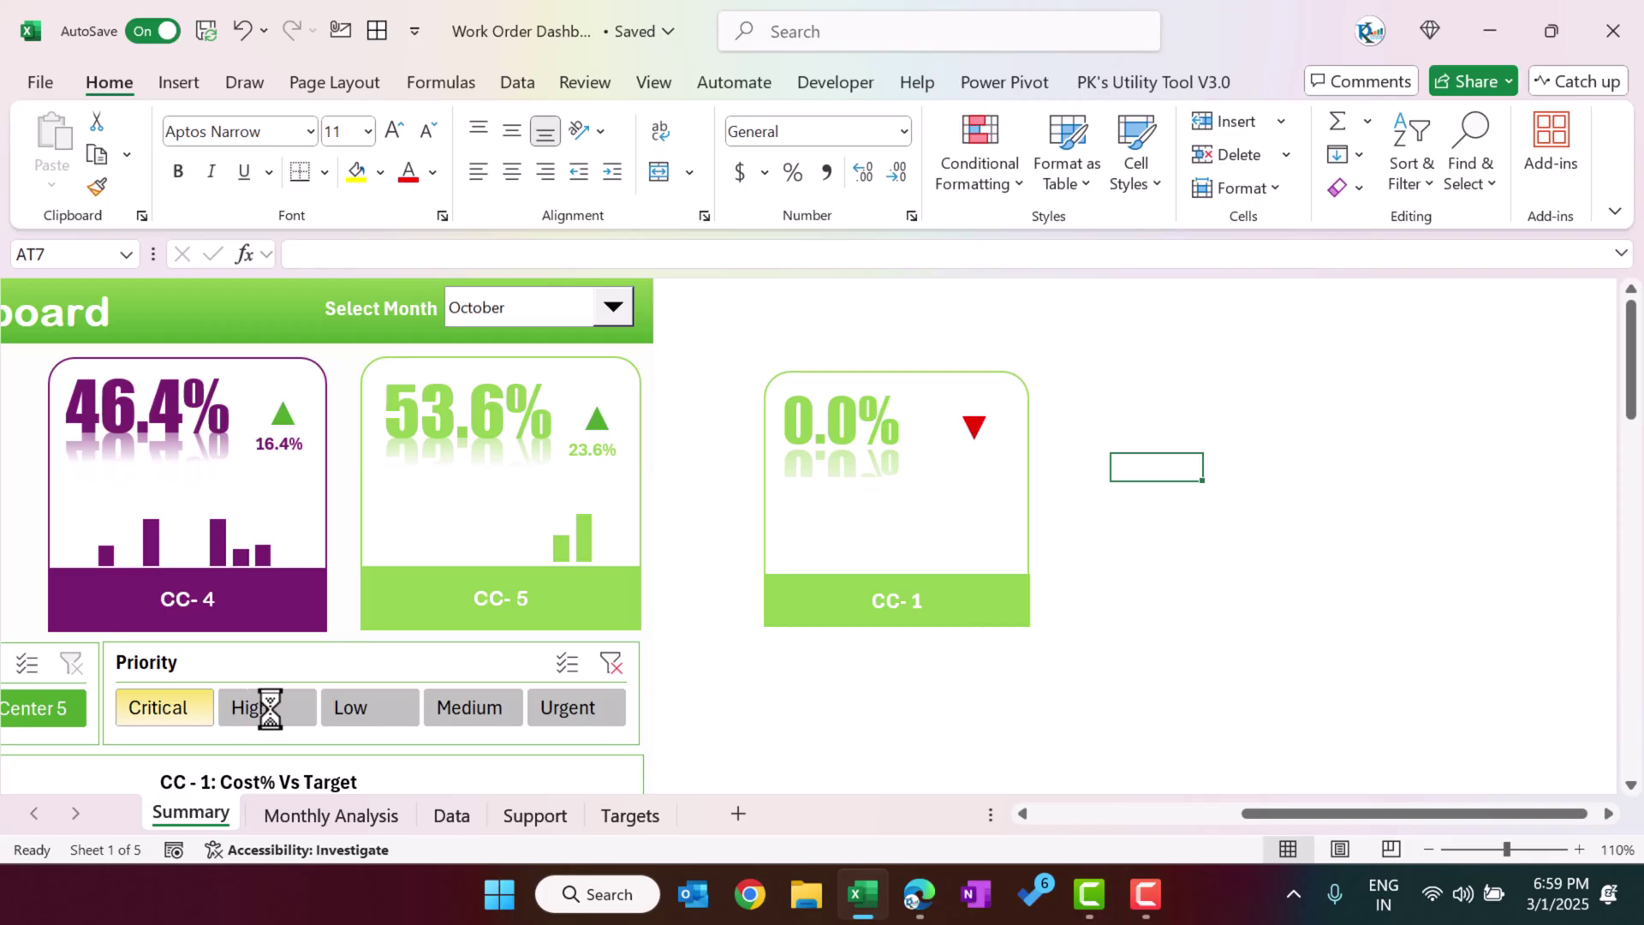
{"action": "left_click", "coordinate": [285, 711]}
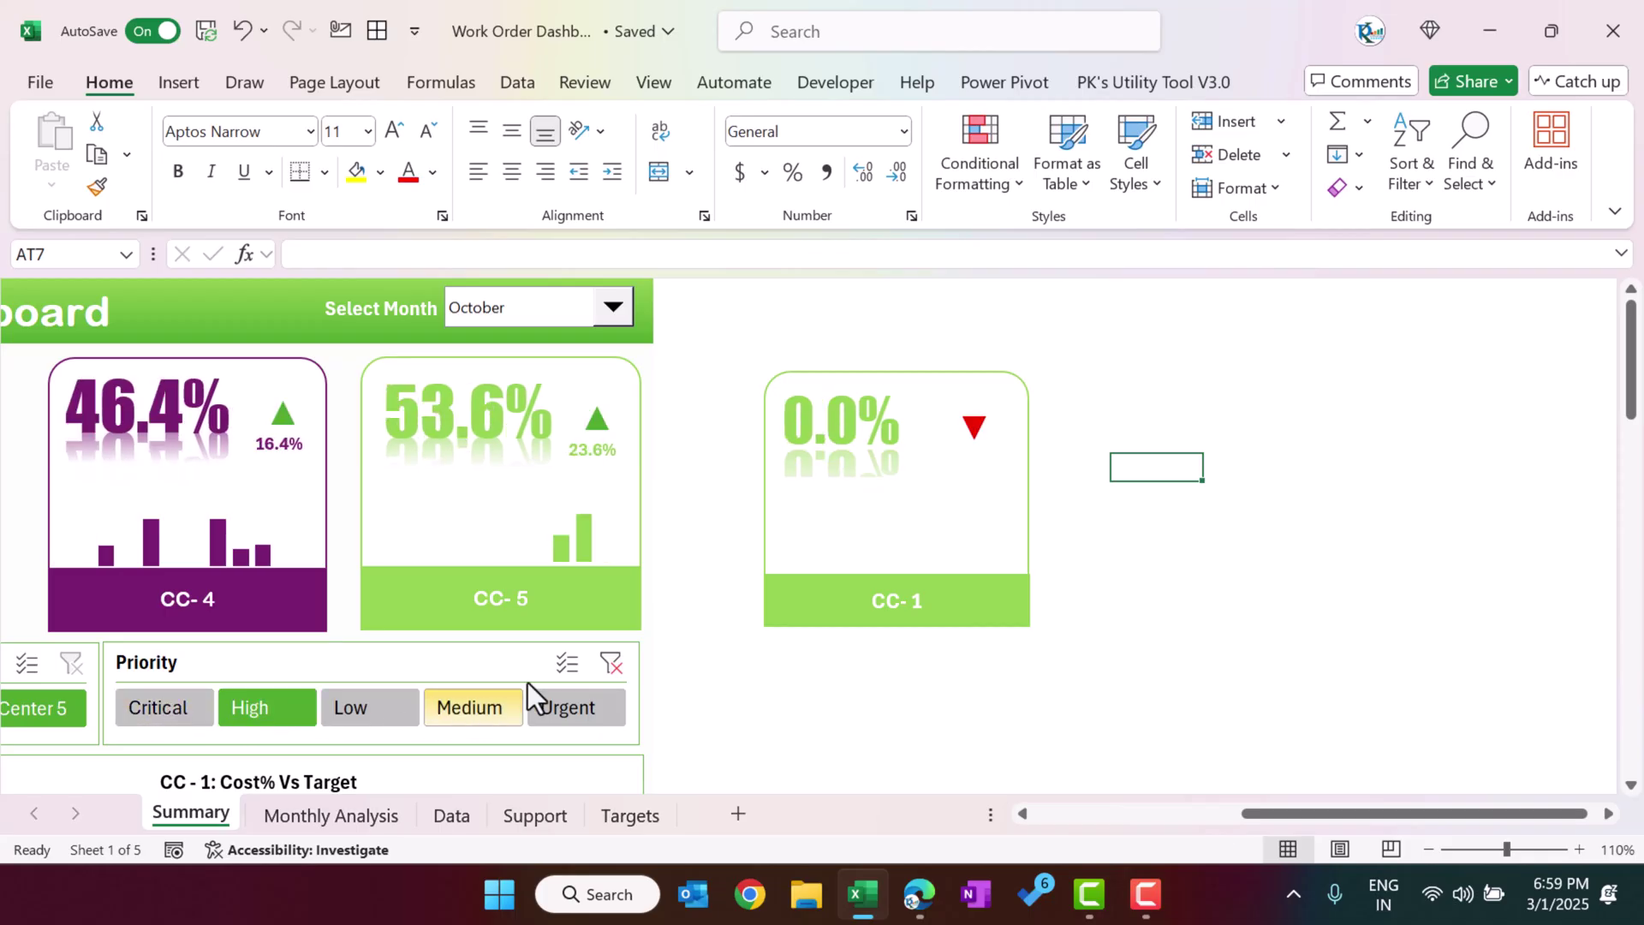
{"action": "left_click", "coordinate": [613, 664]}
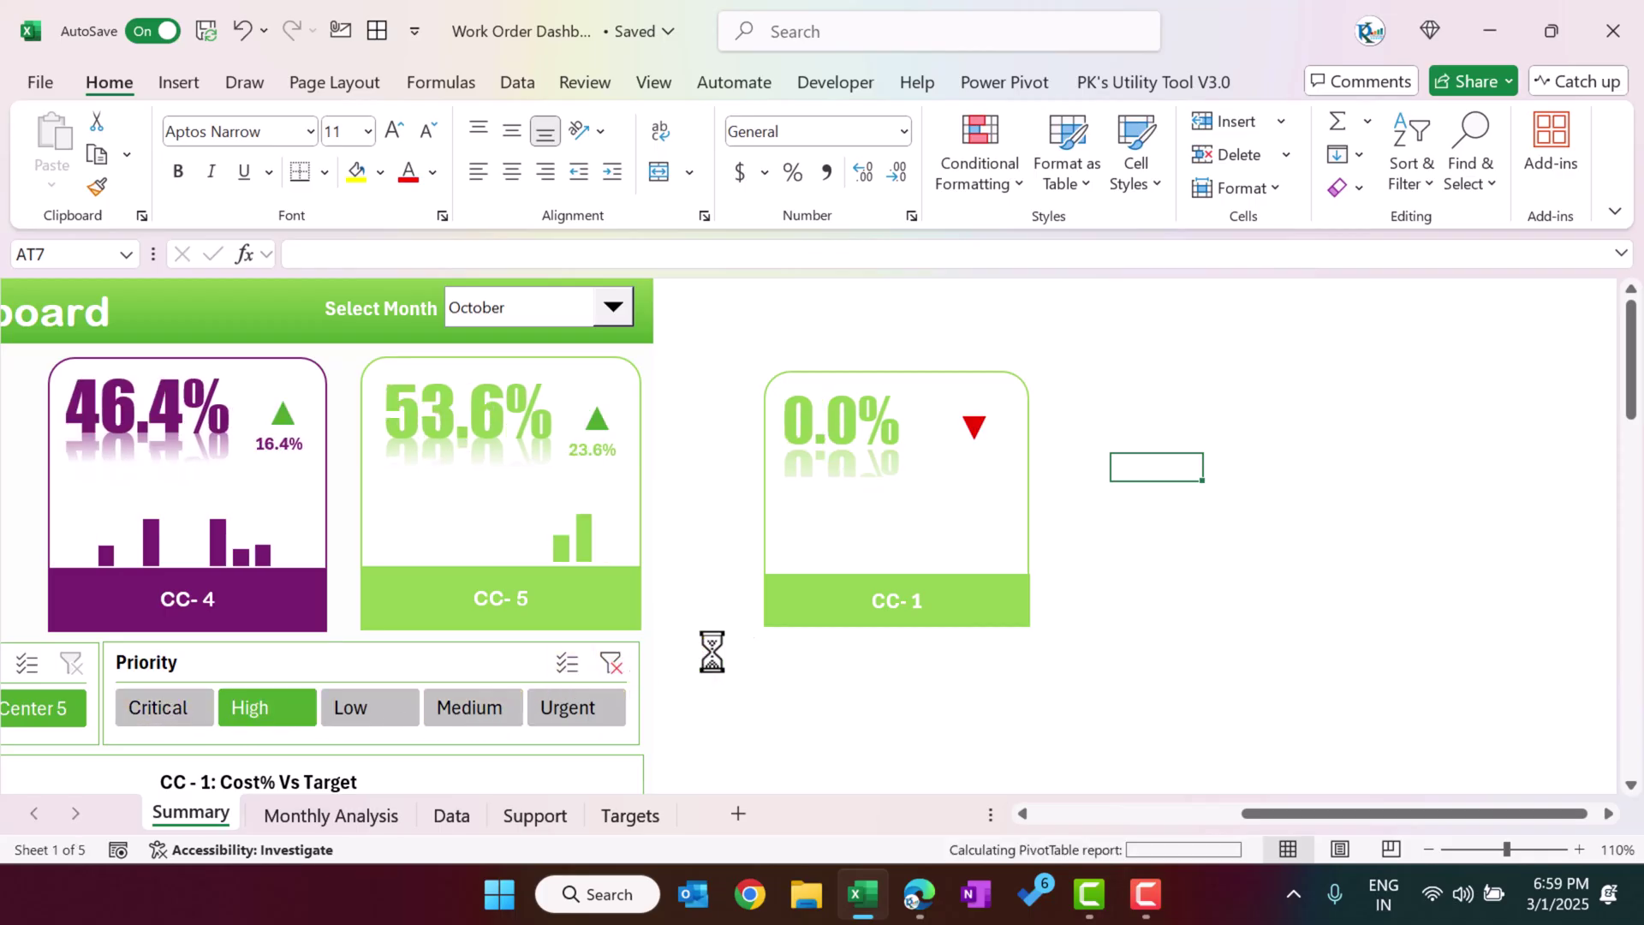
{"action": "left_click", "coordinate": [590, 454]}
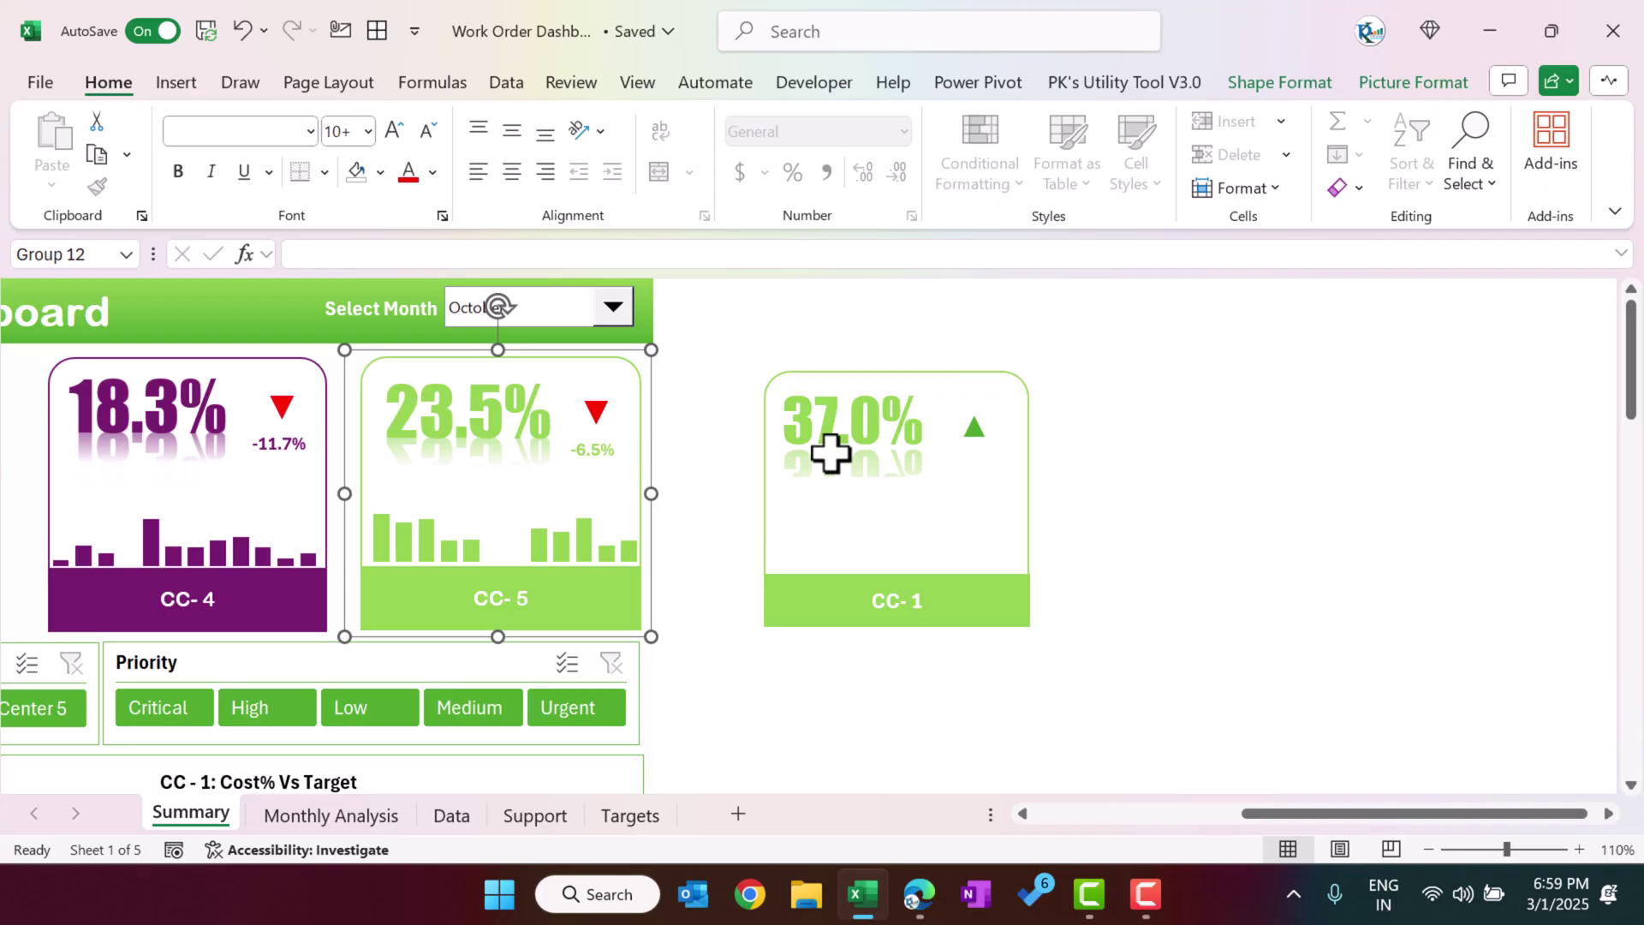
- Duplicate the CC-1 arrow text box below it and link the copy to the Support sheet's CC-1 gap value (L11)
{"action": "left_click", "coordinate": [972, 427]}
{"action": "left_click_drag", "start_coordinate": [1014, 477], "coordinate": [989, 501]}
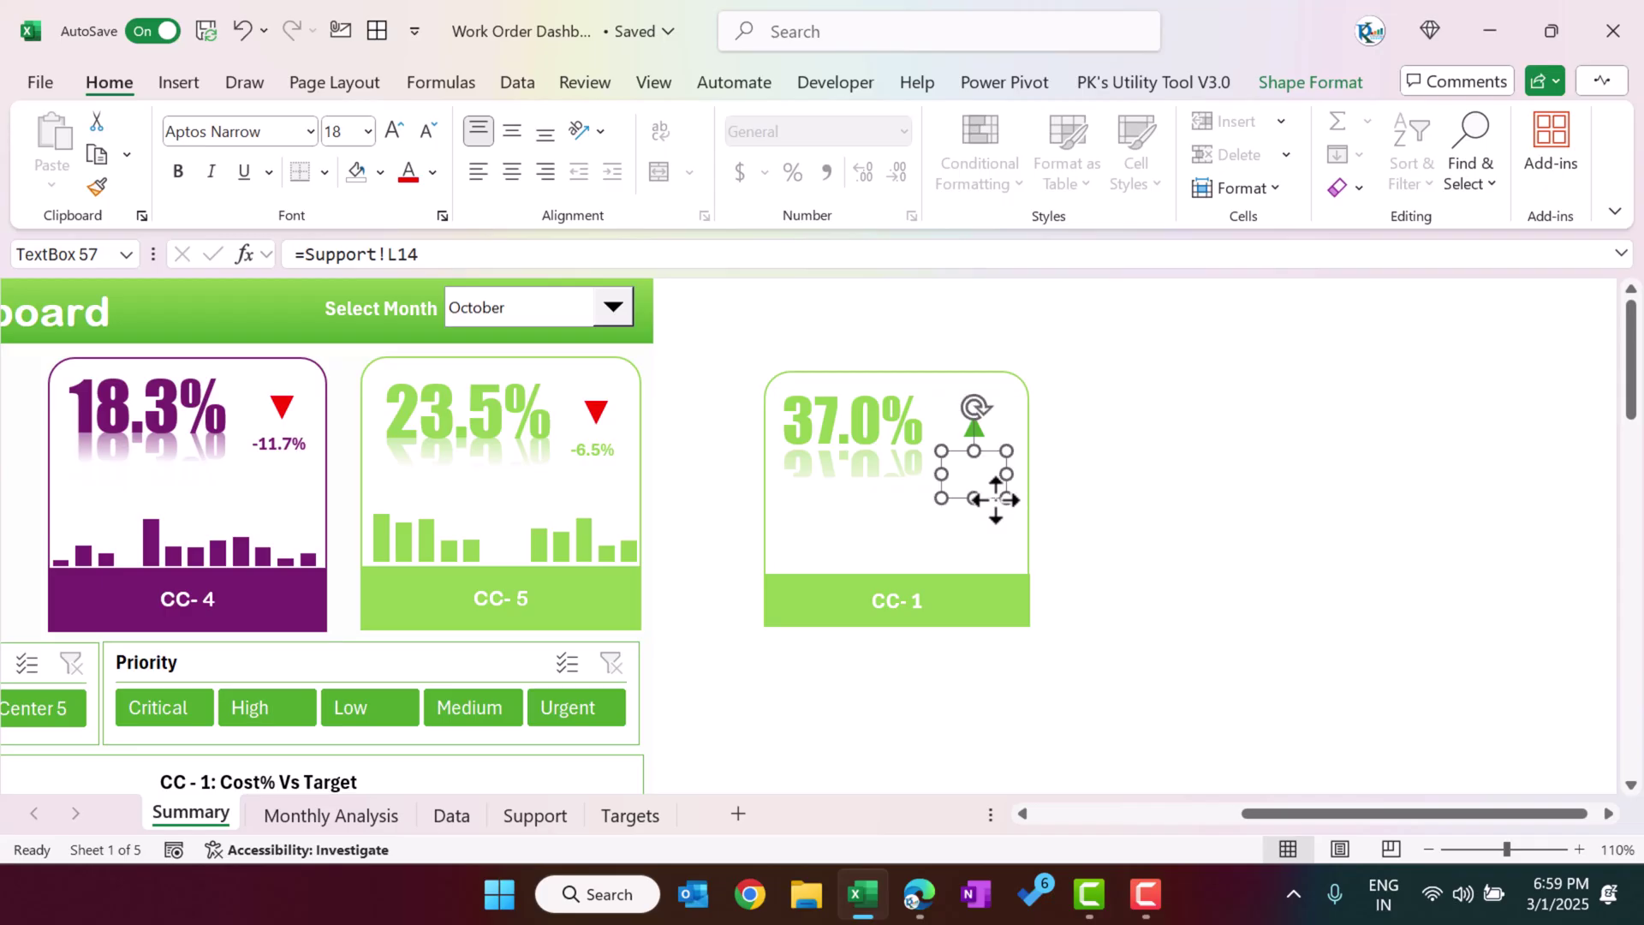
{"action": "left_click_drag", "start_coordinate": [478, 254], "coordinate": [172, 248]}
{"action": "type", "text": "="}
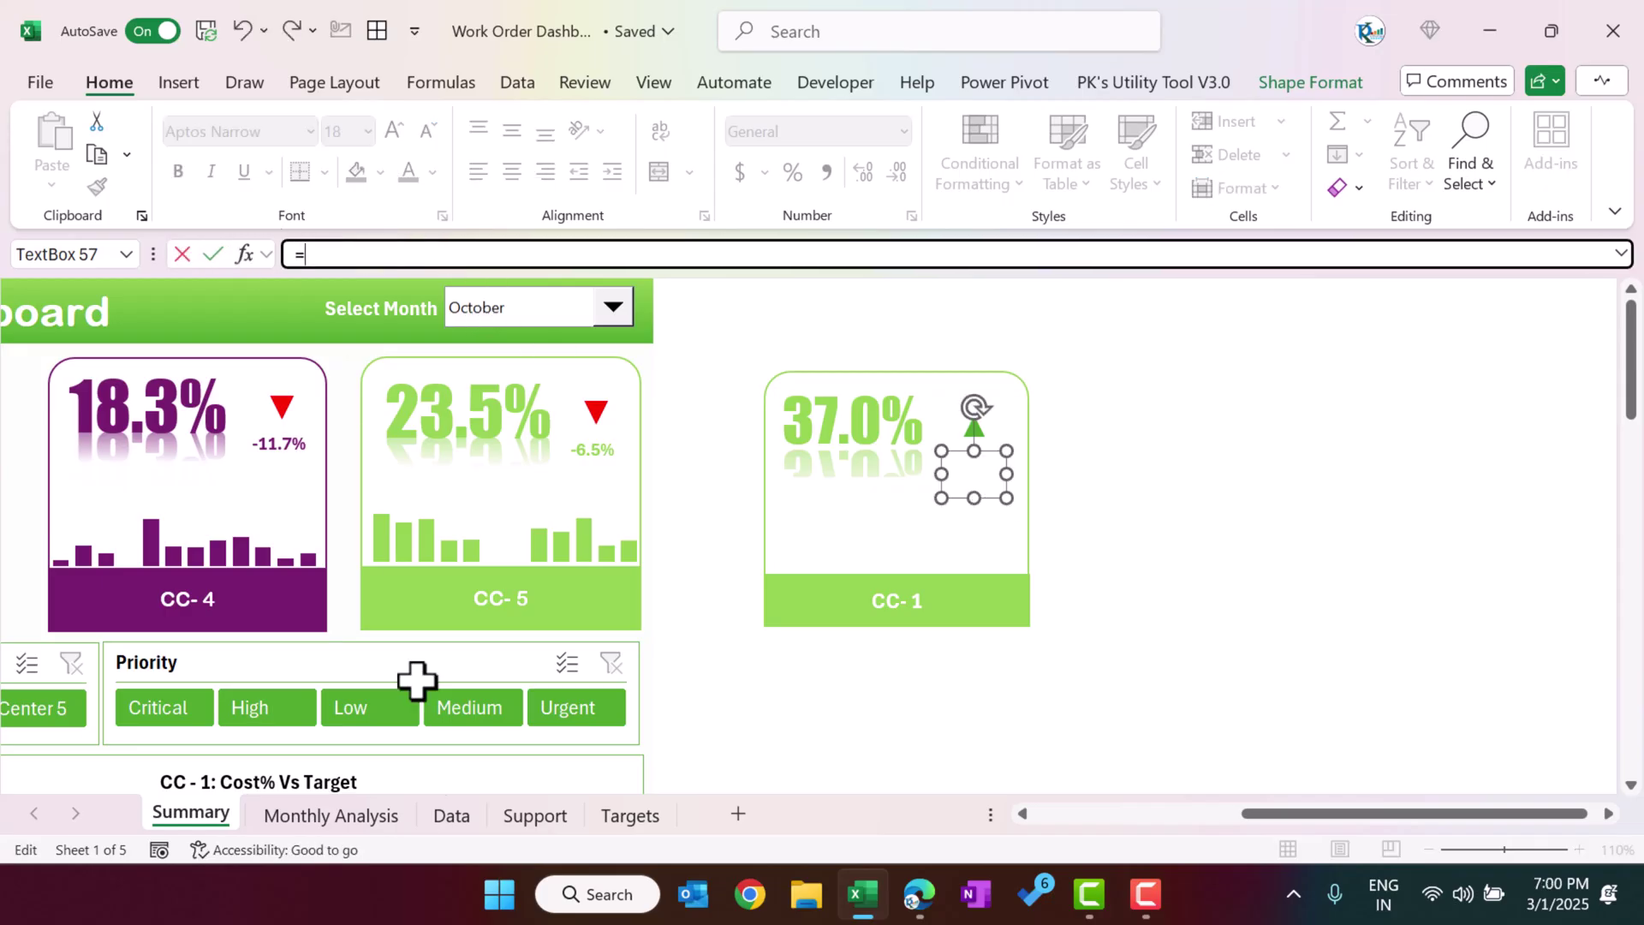
{"action": "left_click", "coordinate": [514, 817]}
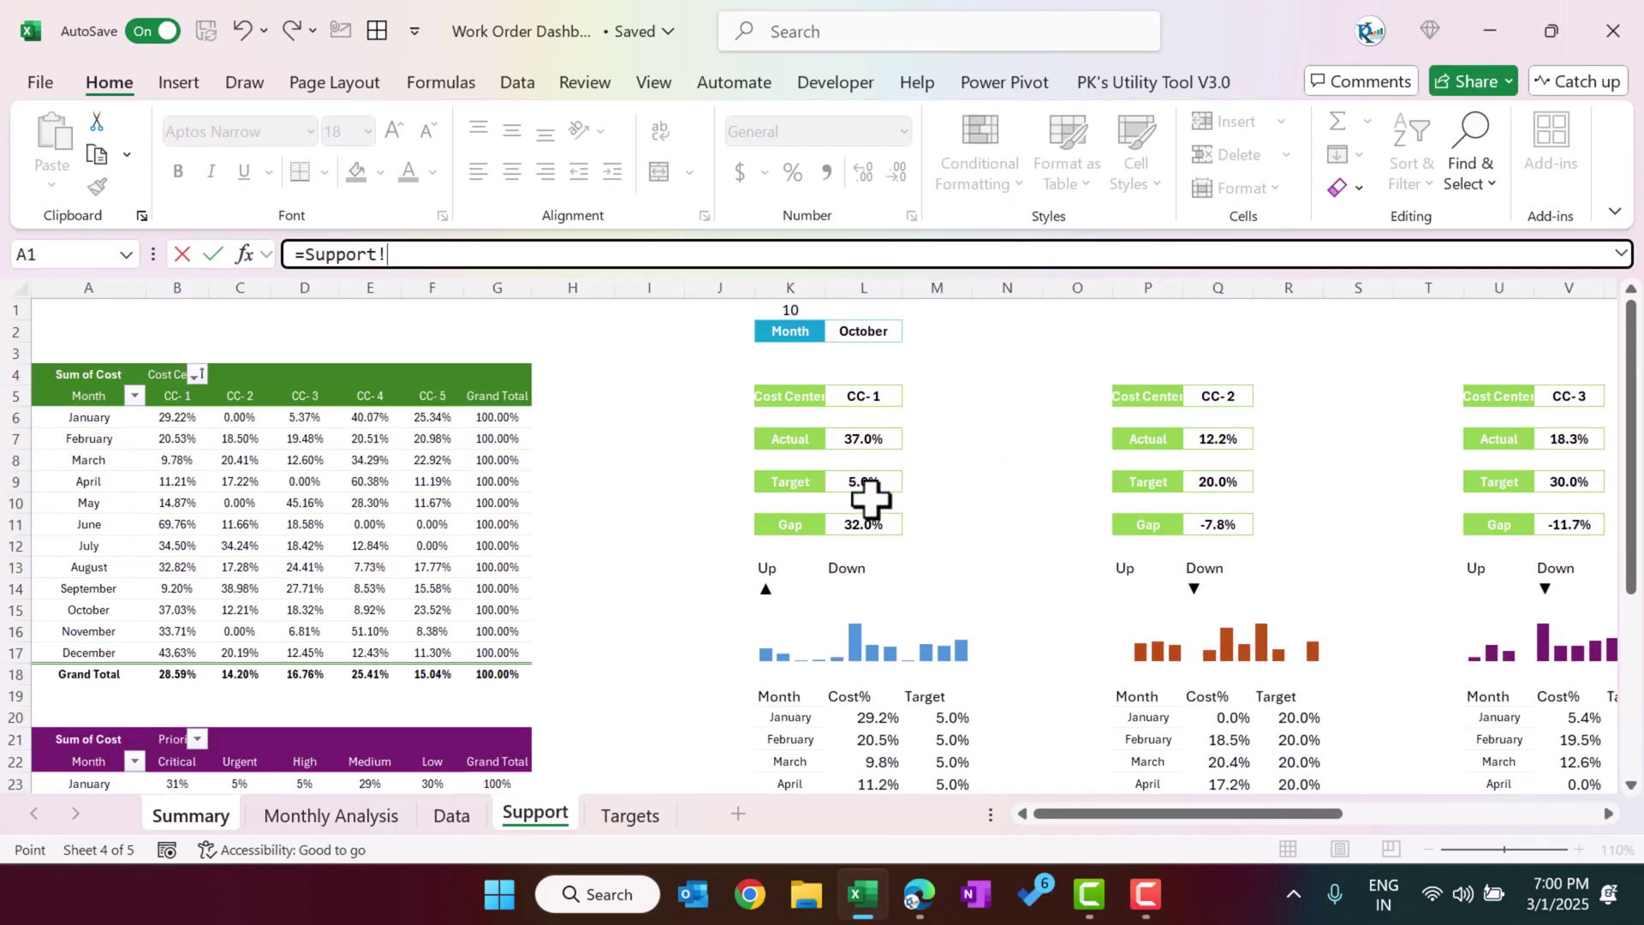
{"action": "key", "text": "Return"}
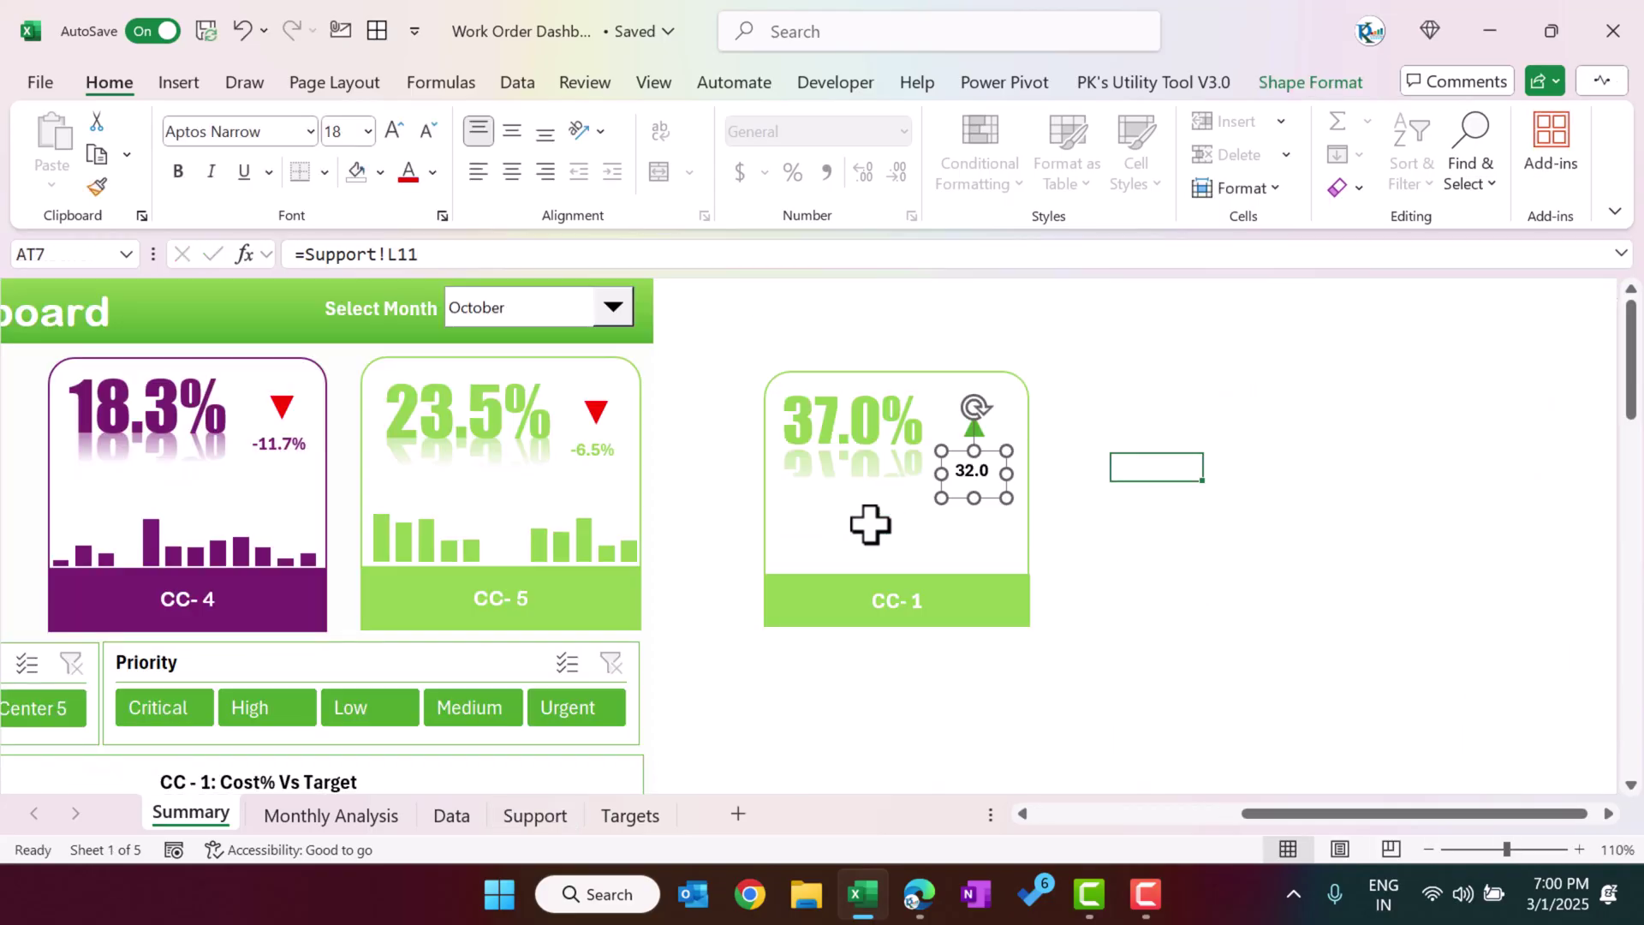
- Widen the variance label so 32.0% fits and color it light green
{"action": "left_click_drag", "start_coordinate": [1006, 480], "coordinate": [1030, 477]}
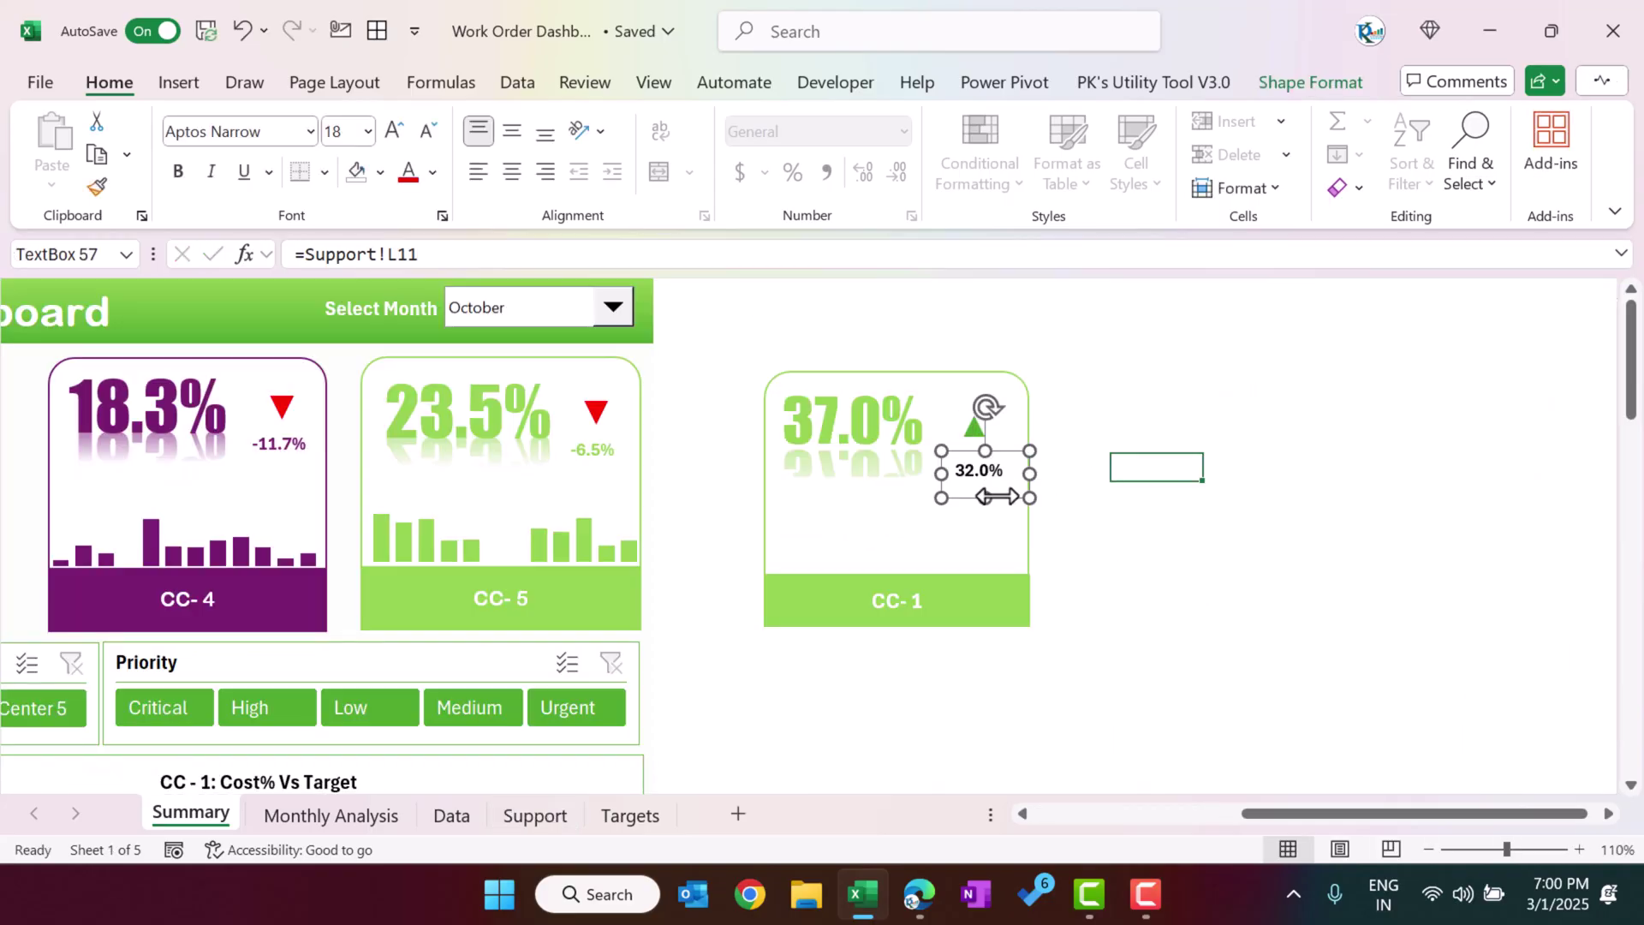
{"action": "left_click", "coordinate": [433, 173]}
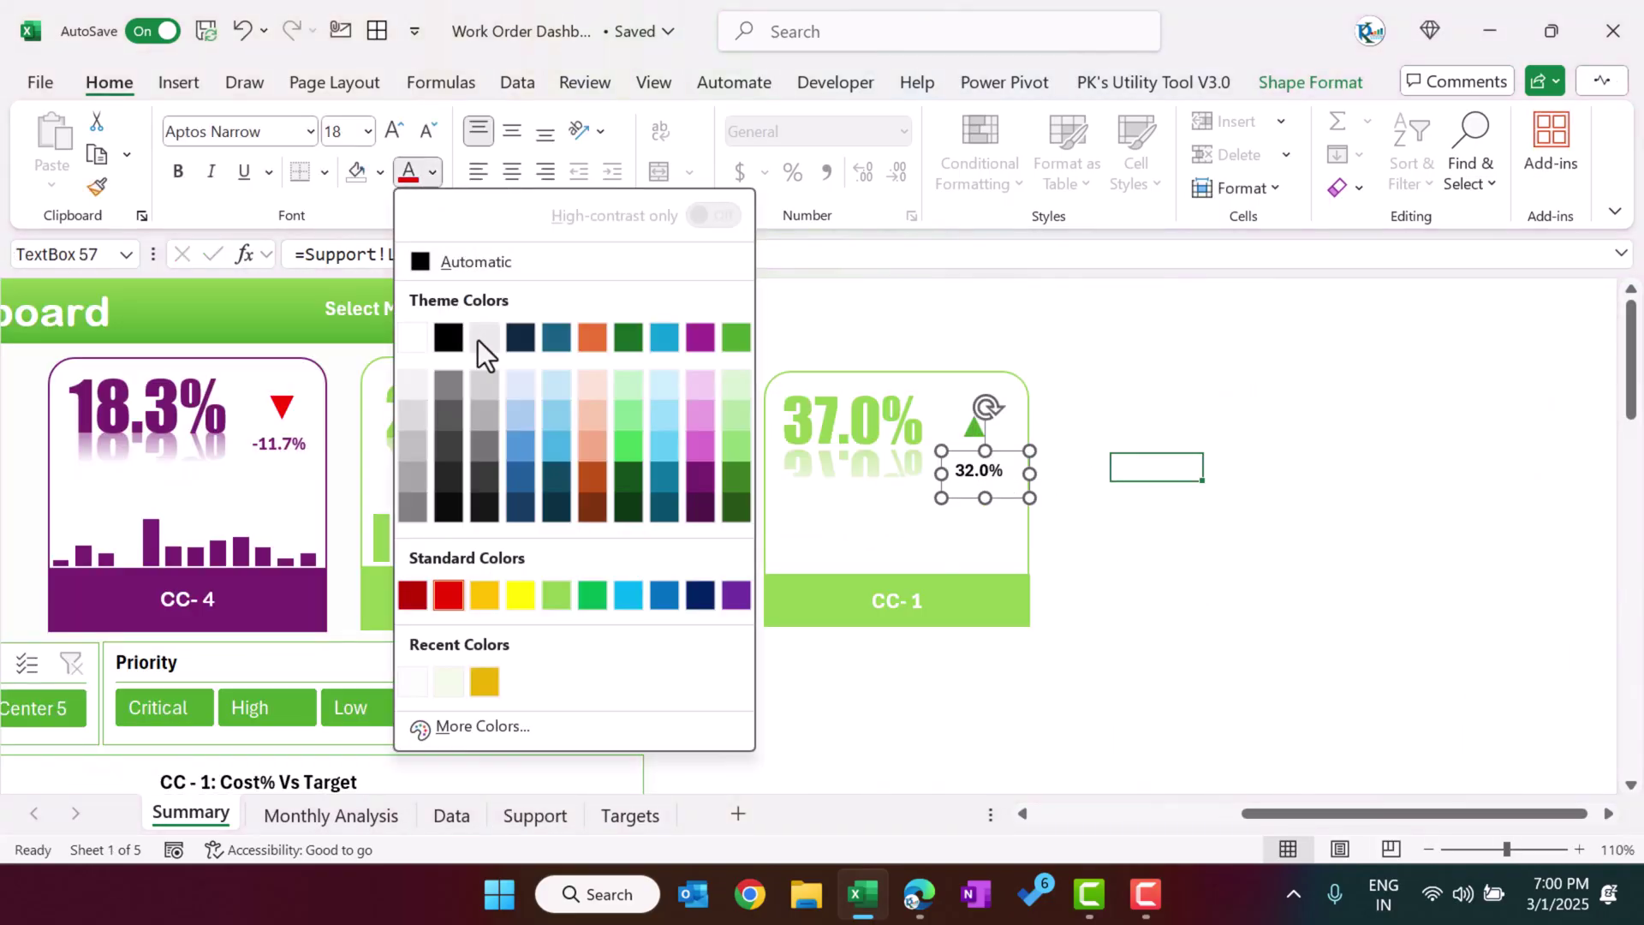
{"action": "left_click", "coordinate": [556, 592]}
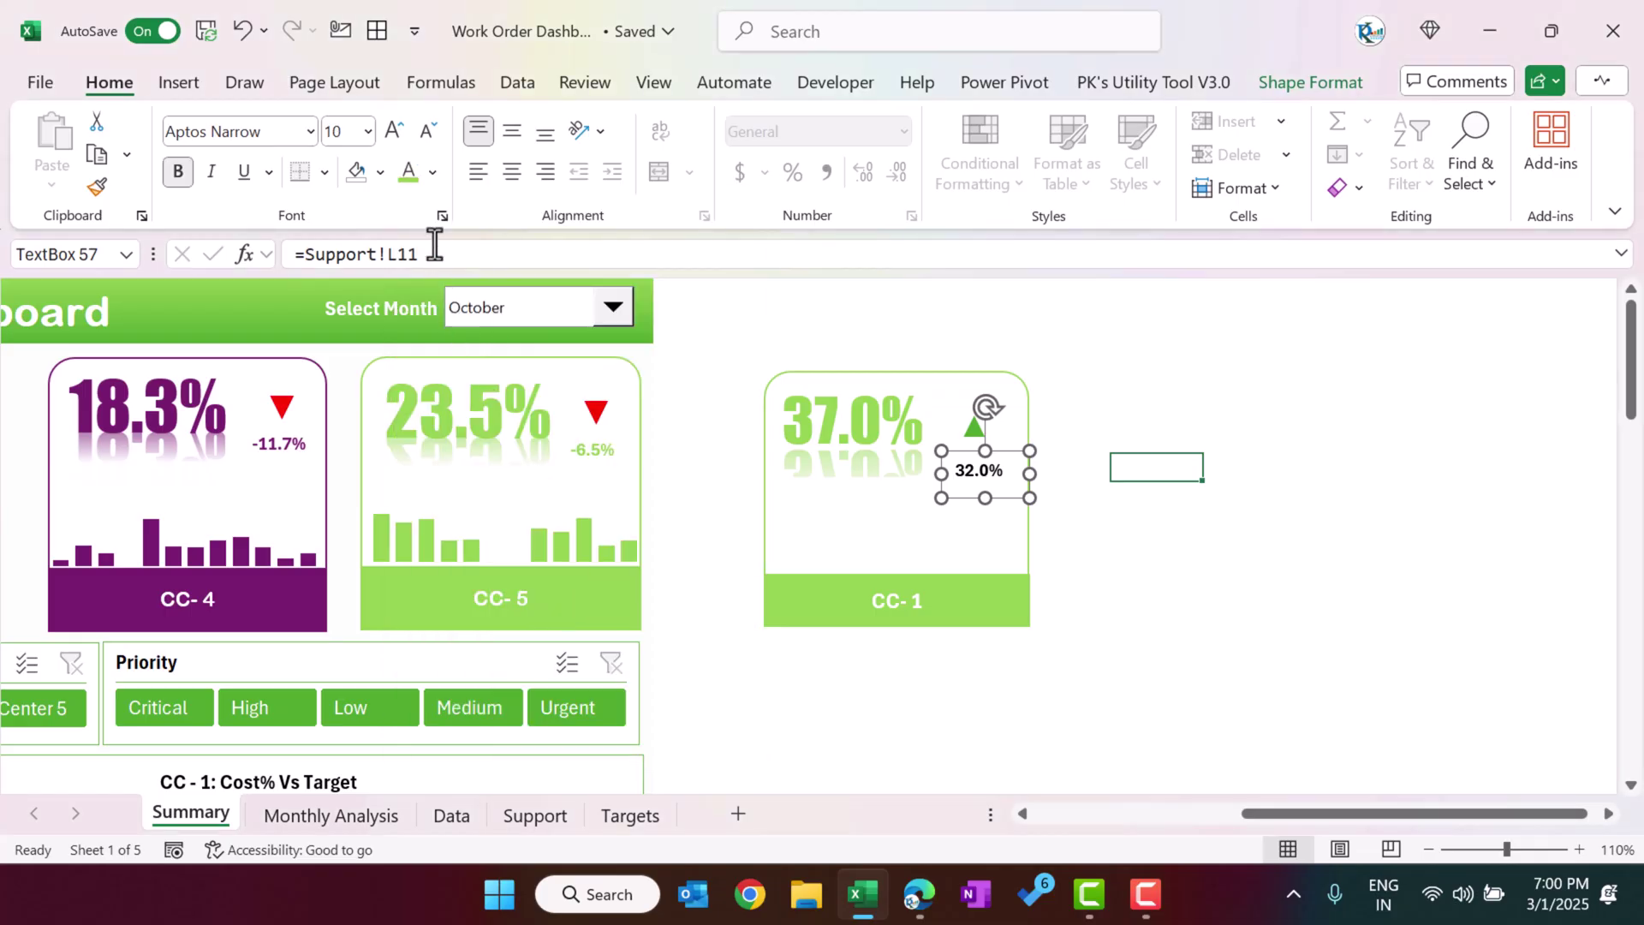
{"action": "left_click", "coordinate": [752, 664]}
- Filter the Priority slicer through Low and High, ending on Critical (14.1%)
{"action": "left_click", "coordinate": [351, 719]}
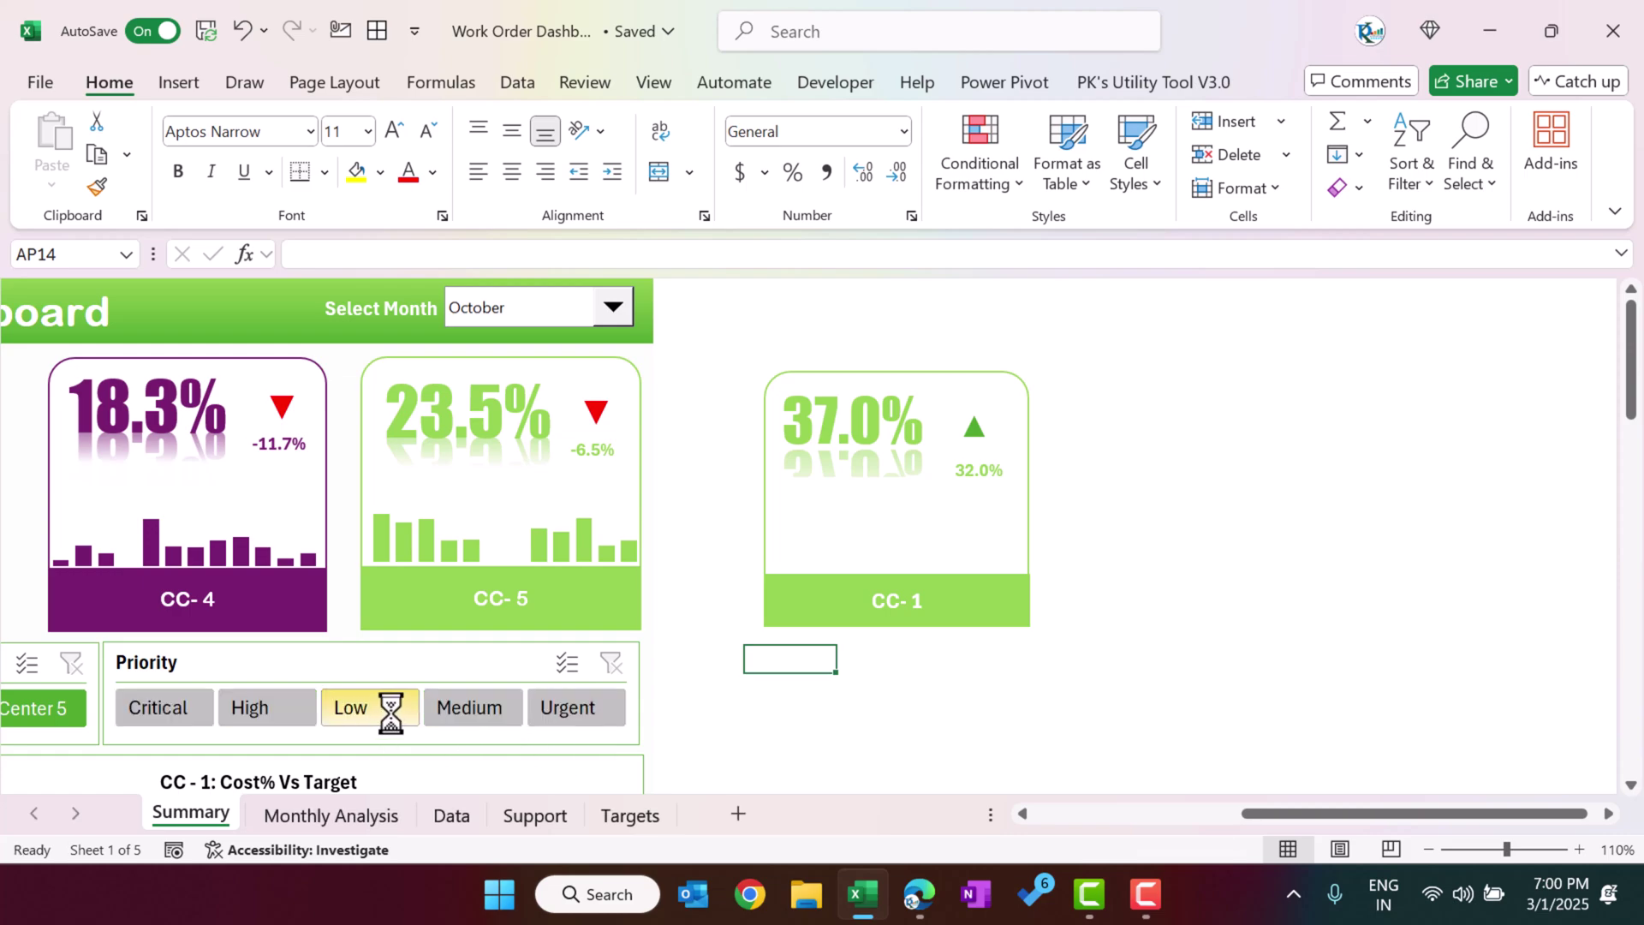
{"action": "left_click", "coordinate": [257, 711]}
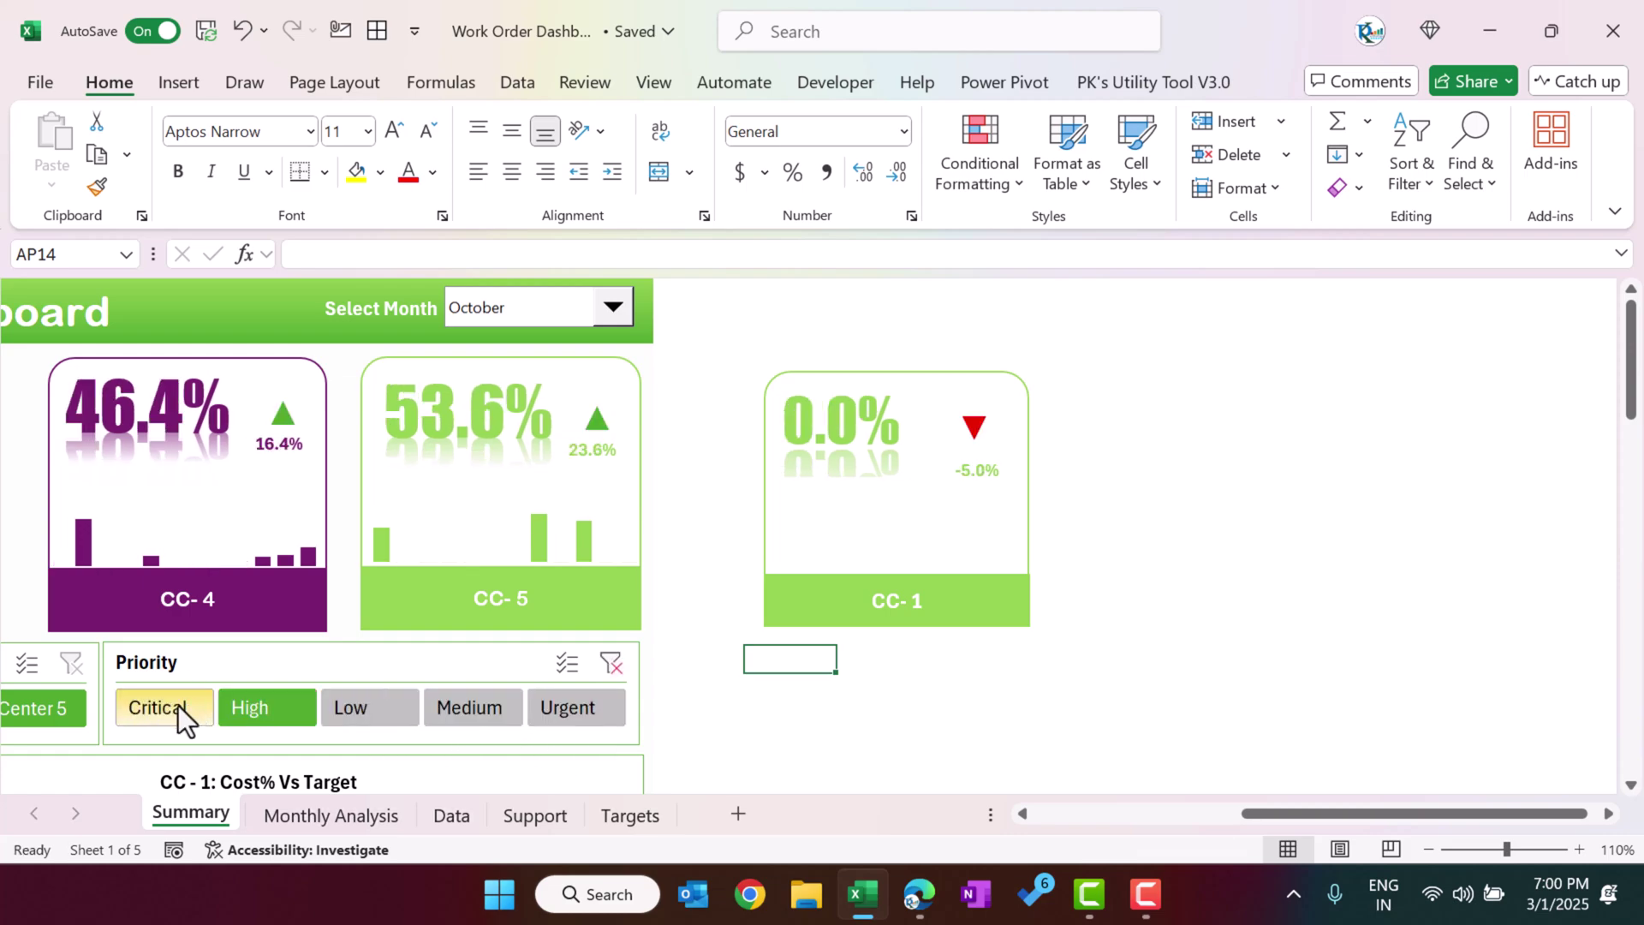
{"action": "left_click", "coordinate": [172, 707]}
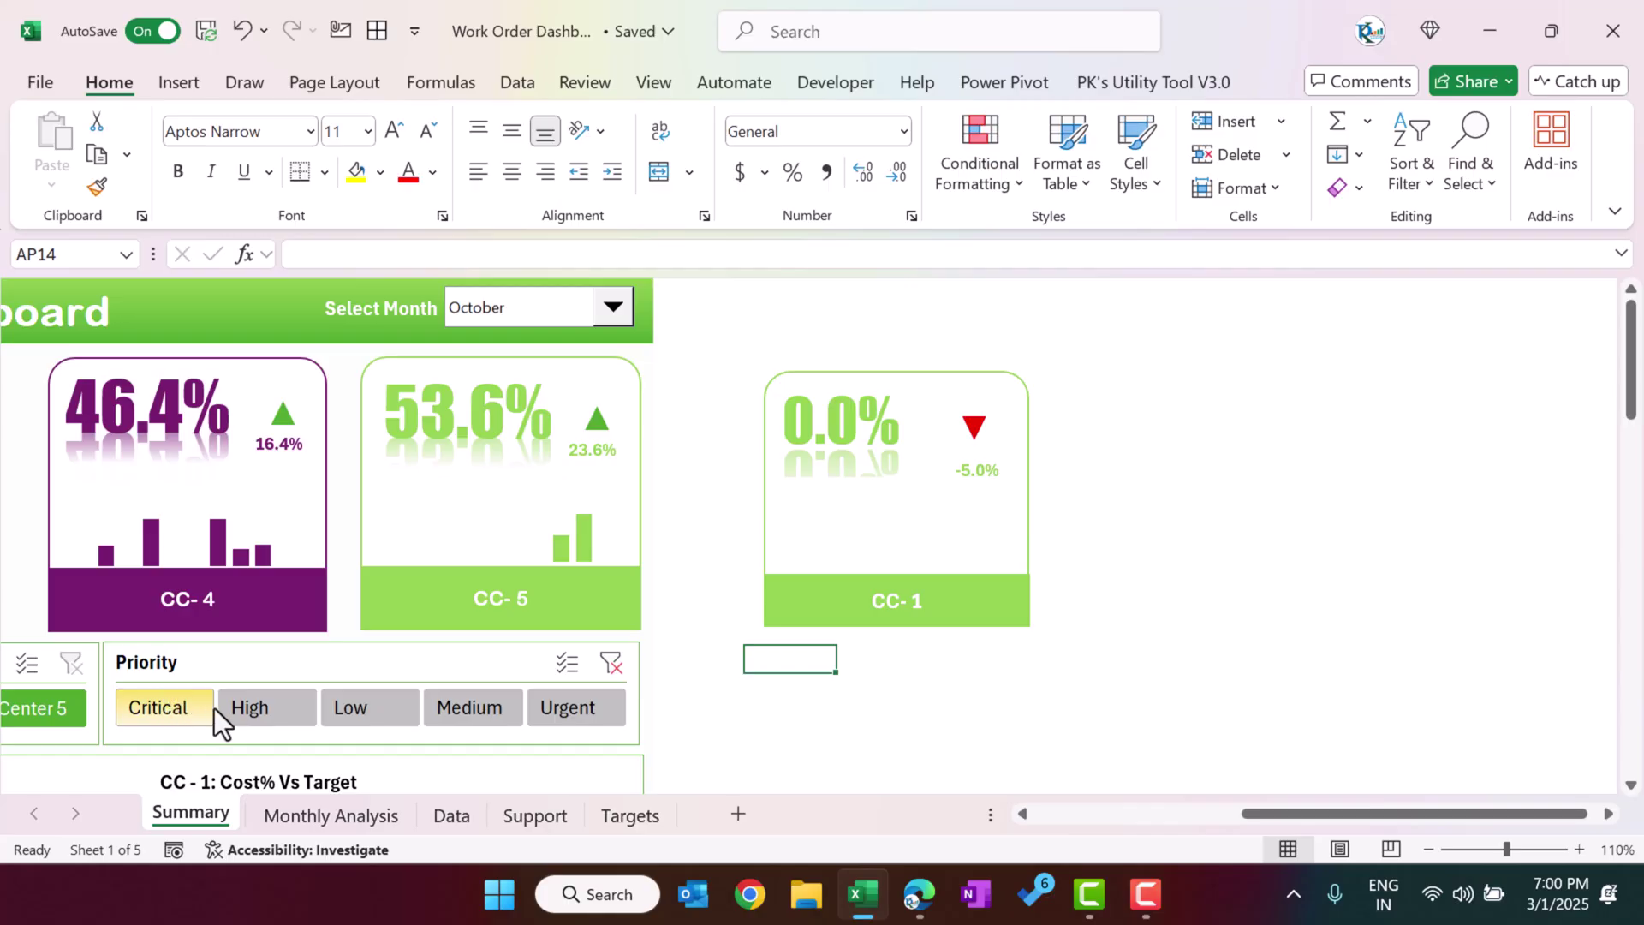
{"action": "left_click", "coordinate": [1192, 634]}
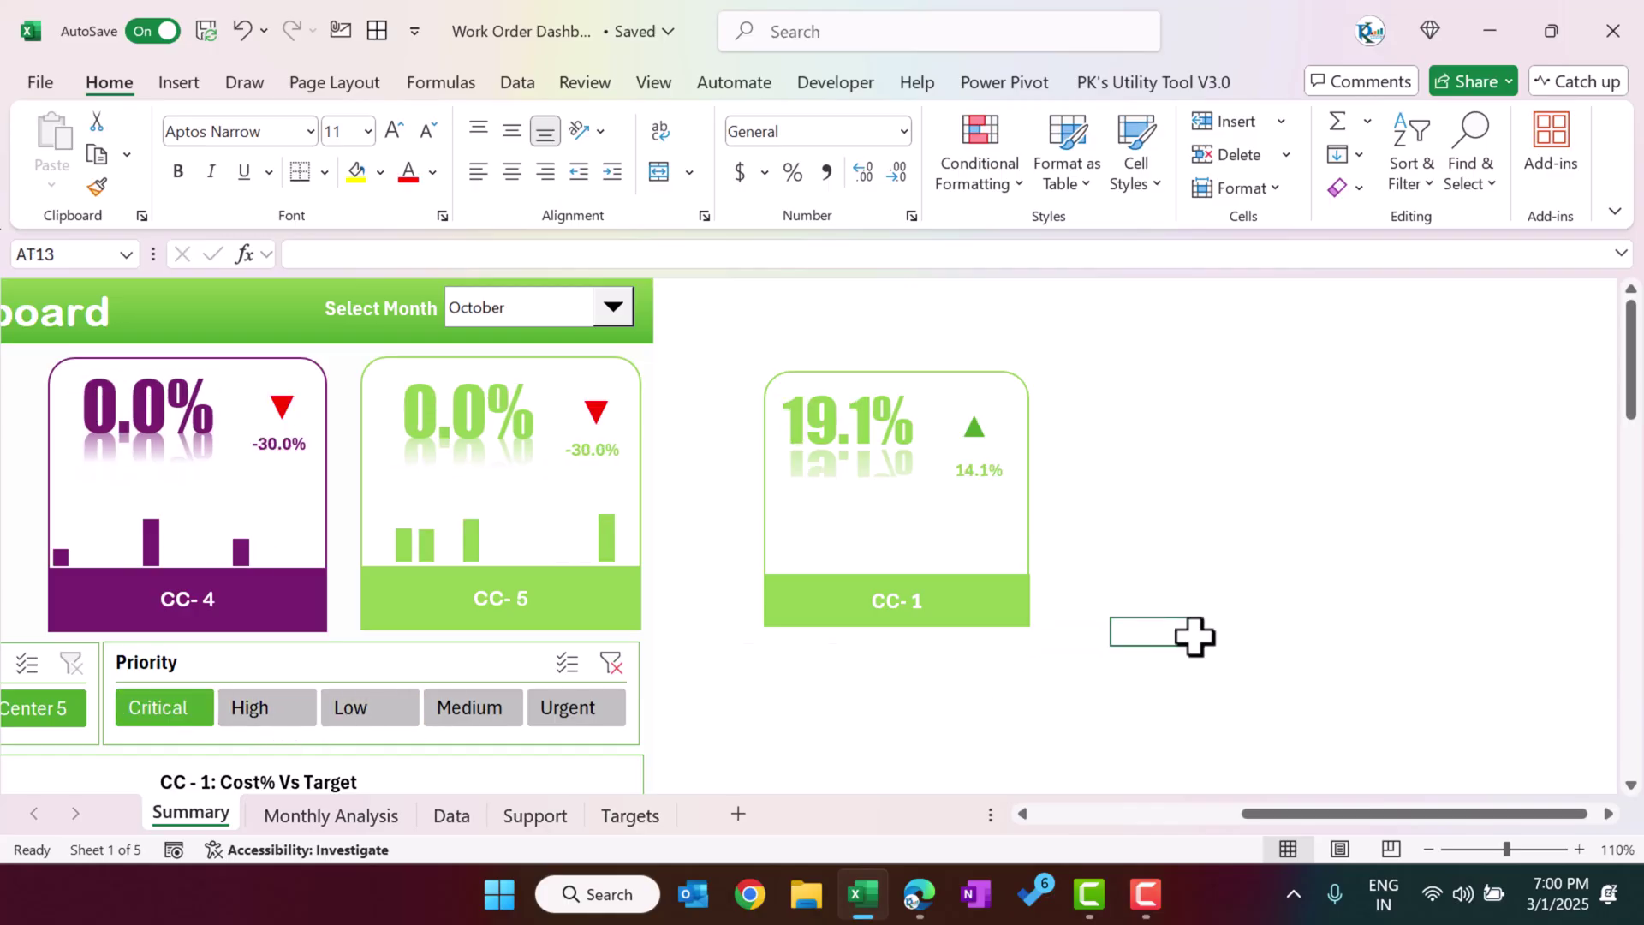
- Clear the Priority slicer, then copy the CC-1 sparkline cell Support!K16
{"action": "left_click", "coordinate": [610, 663]}
{"action": "left_click", "coordinate": [535, 815]}
{"action": "left_click", "coordinate": [851, 650]}
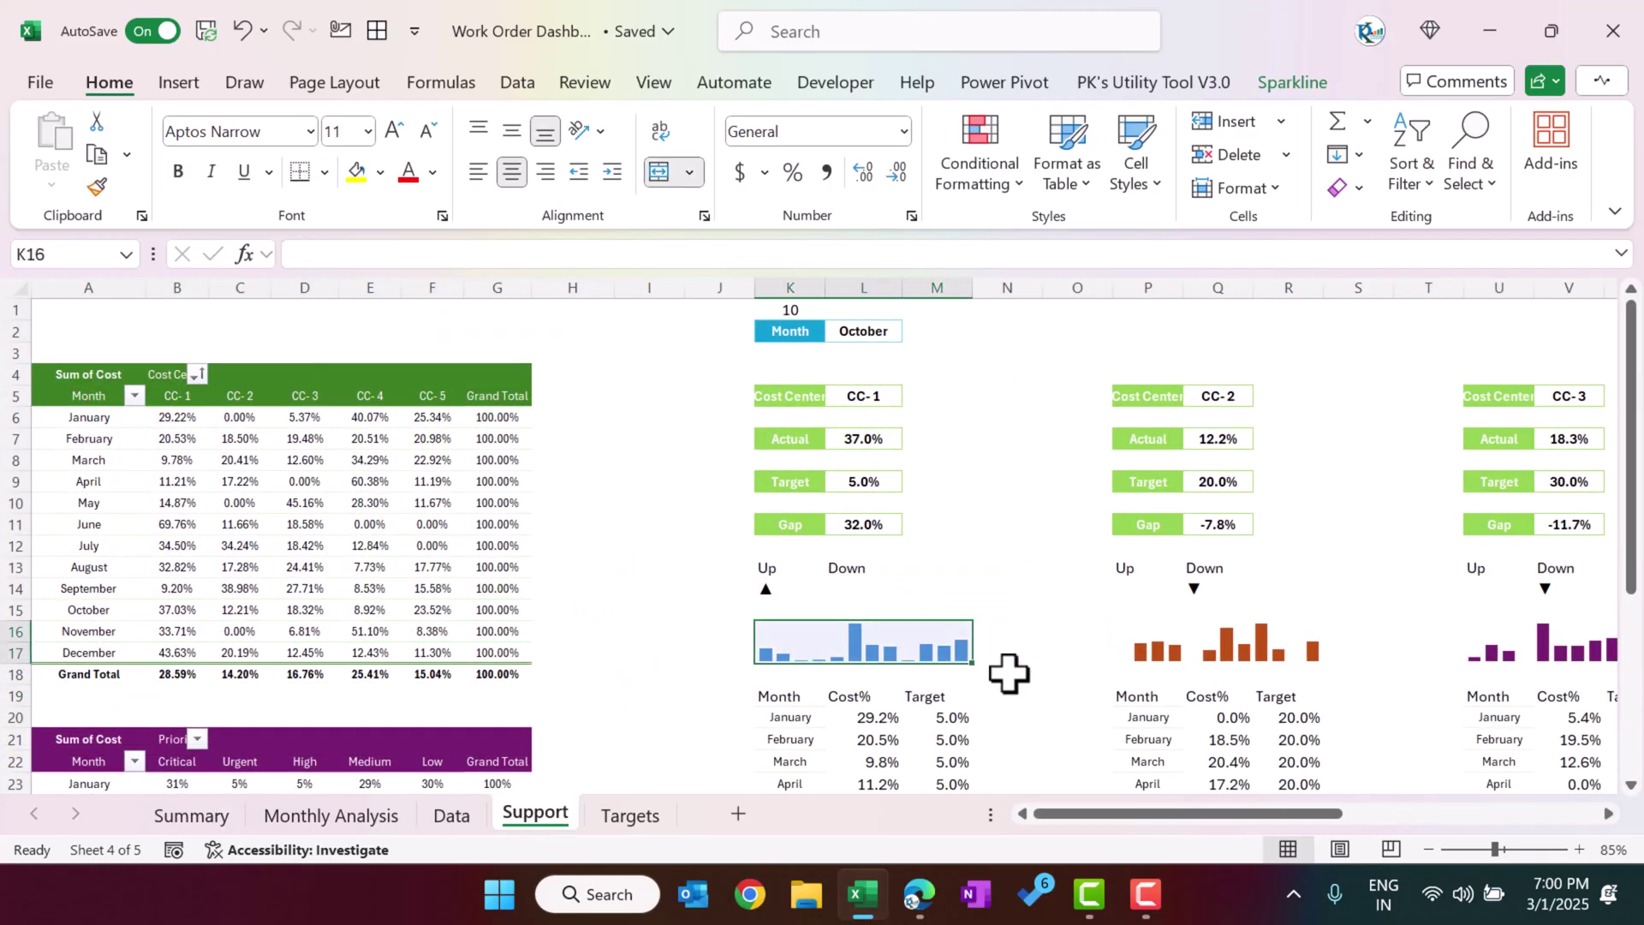
{"action": "key", "text": "ctrl+c"}
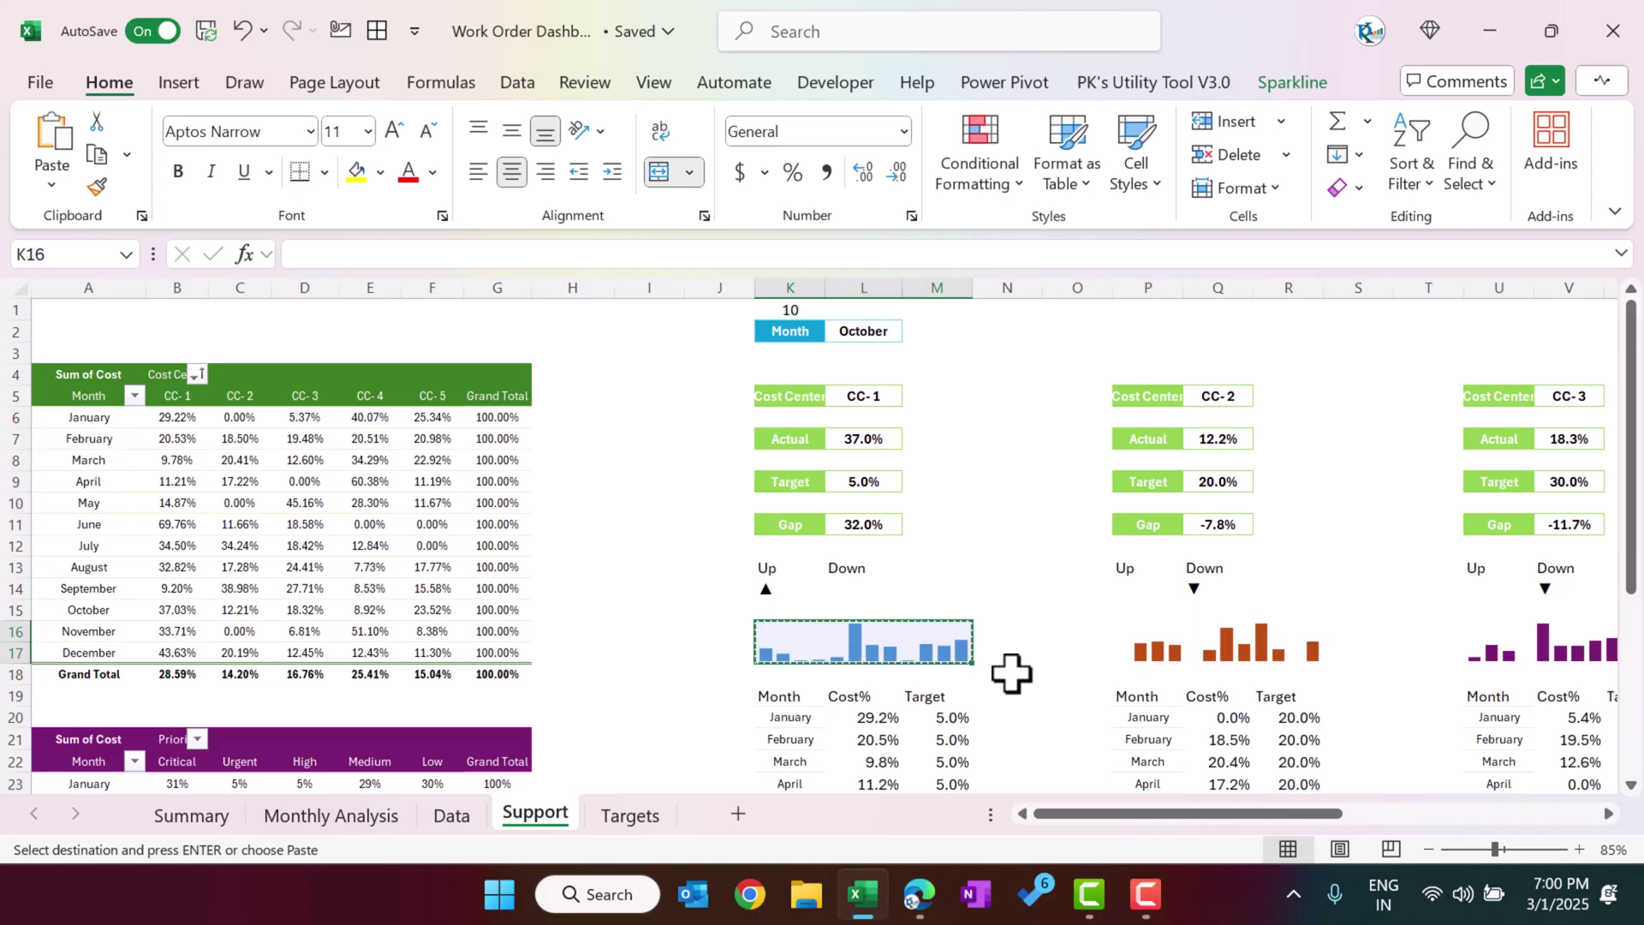
- Paste the sparkline on Summary at AT10 as a linked picture, then move and shrink it into the CC-1 card
{"action": "left_click", "coordinate": [208, 824]}
{"action": "left_click", "coordinate": [1148, 552]}
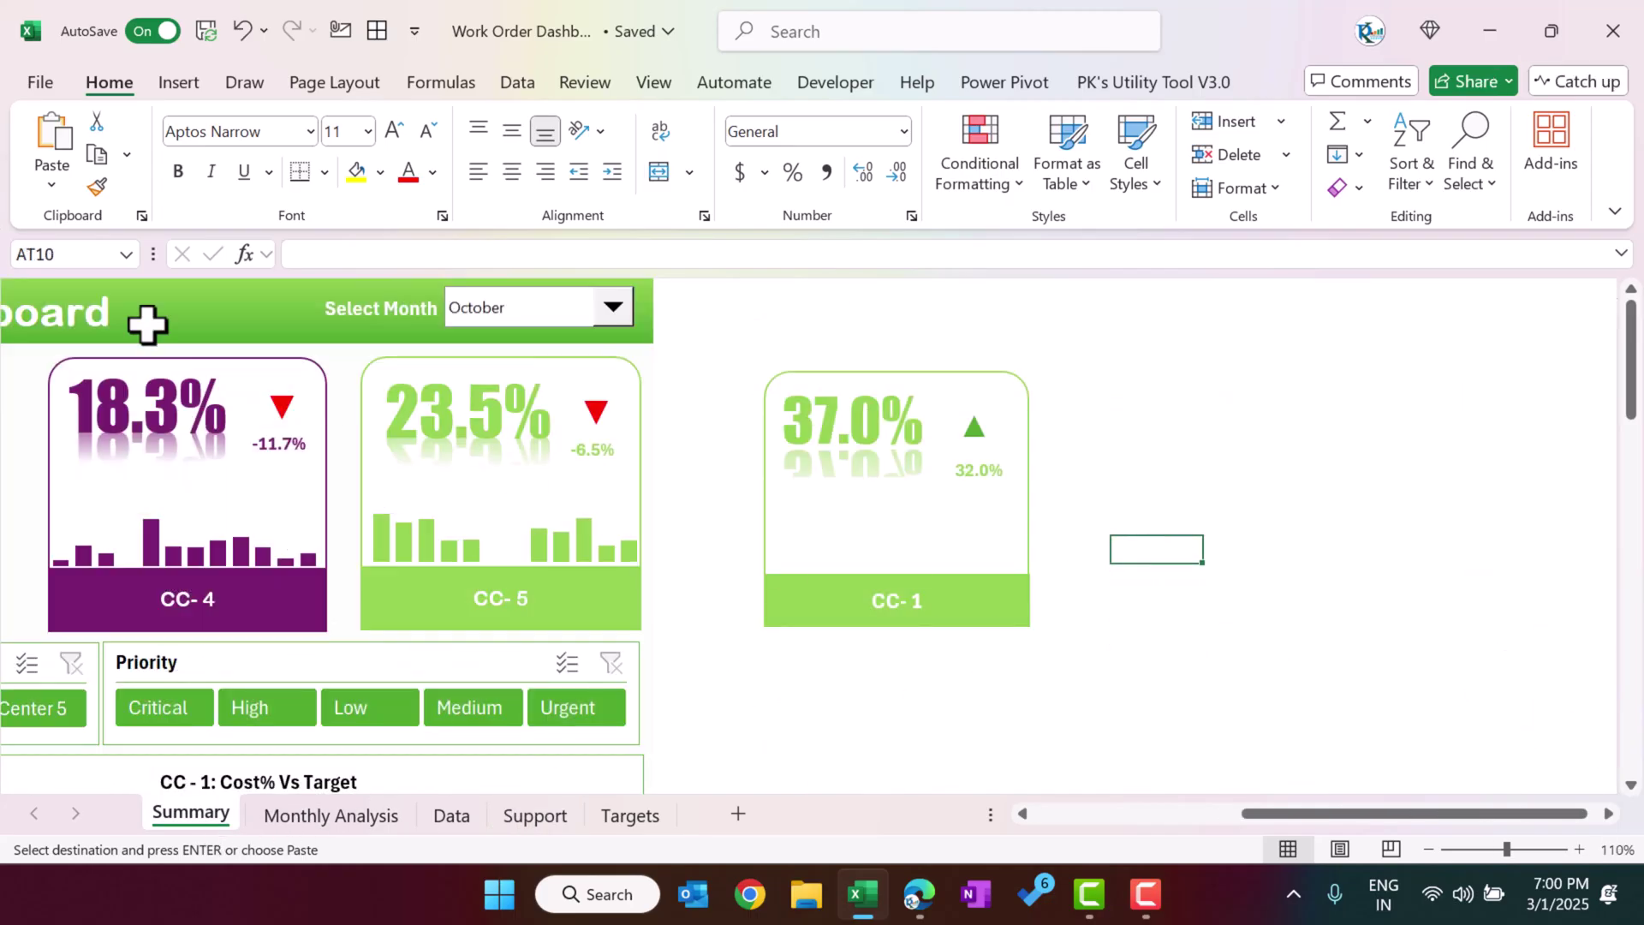
{"action": "left_click", "coordinate": [53, 186]}
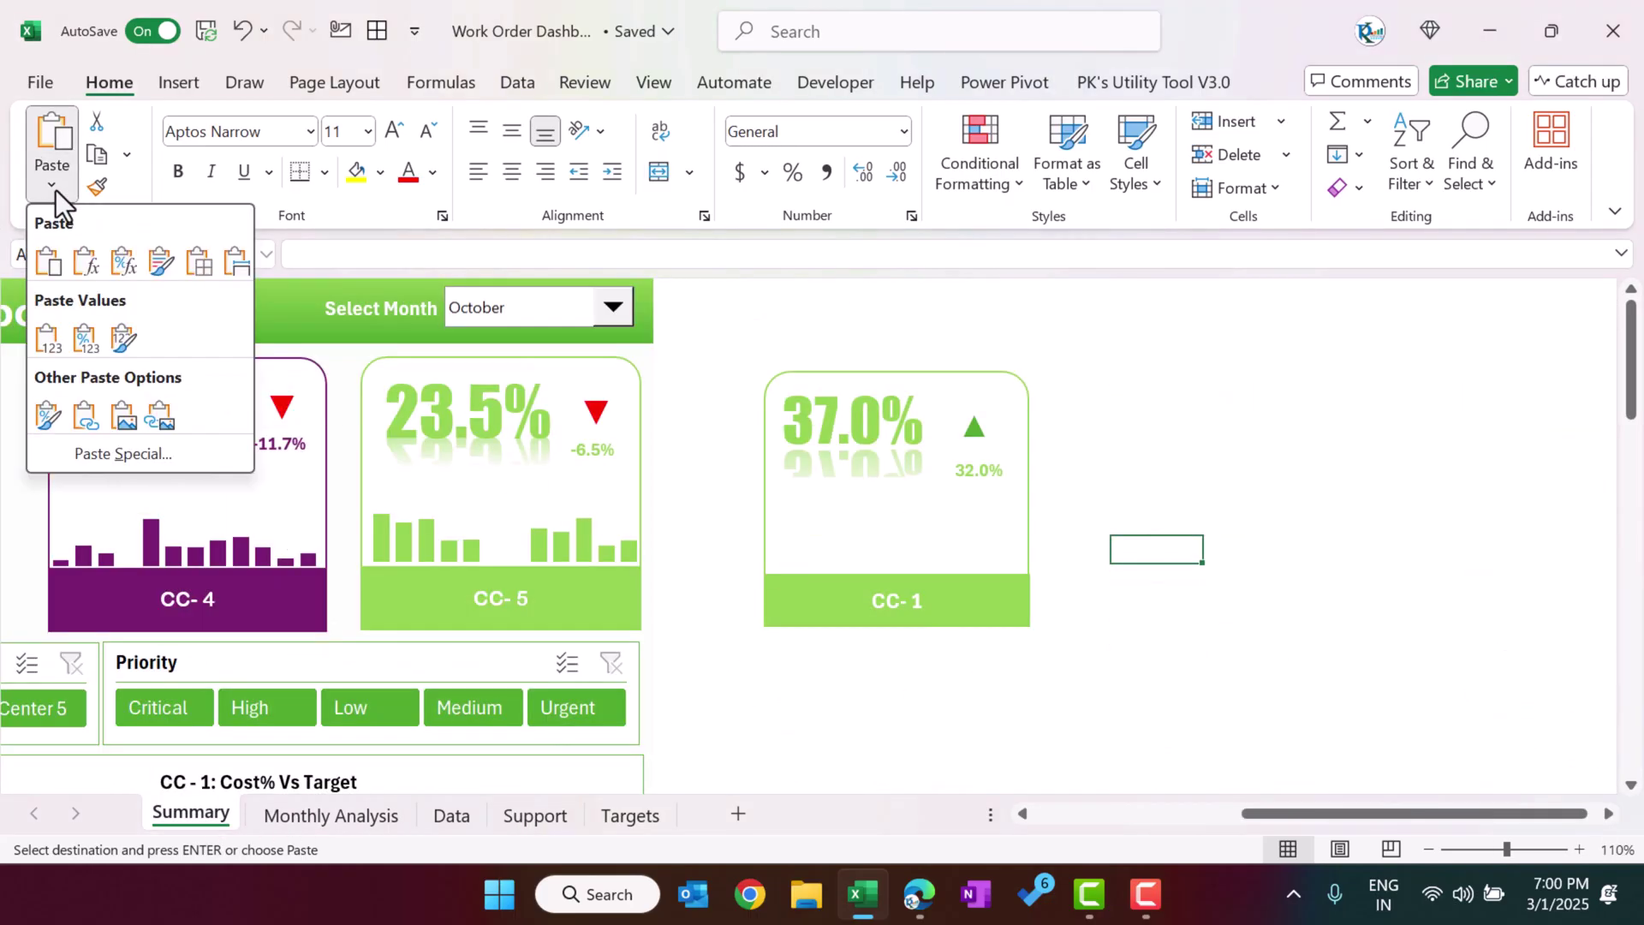
{"action": "left_click", "coordinate": [166, 425]}
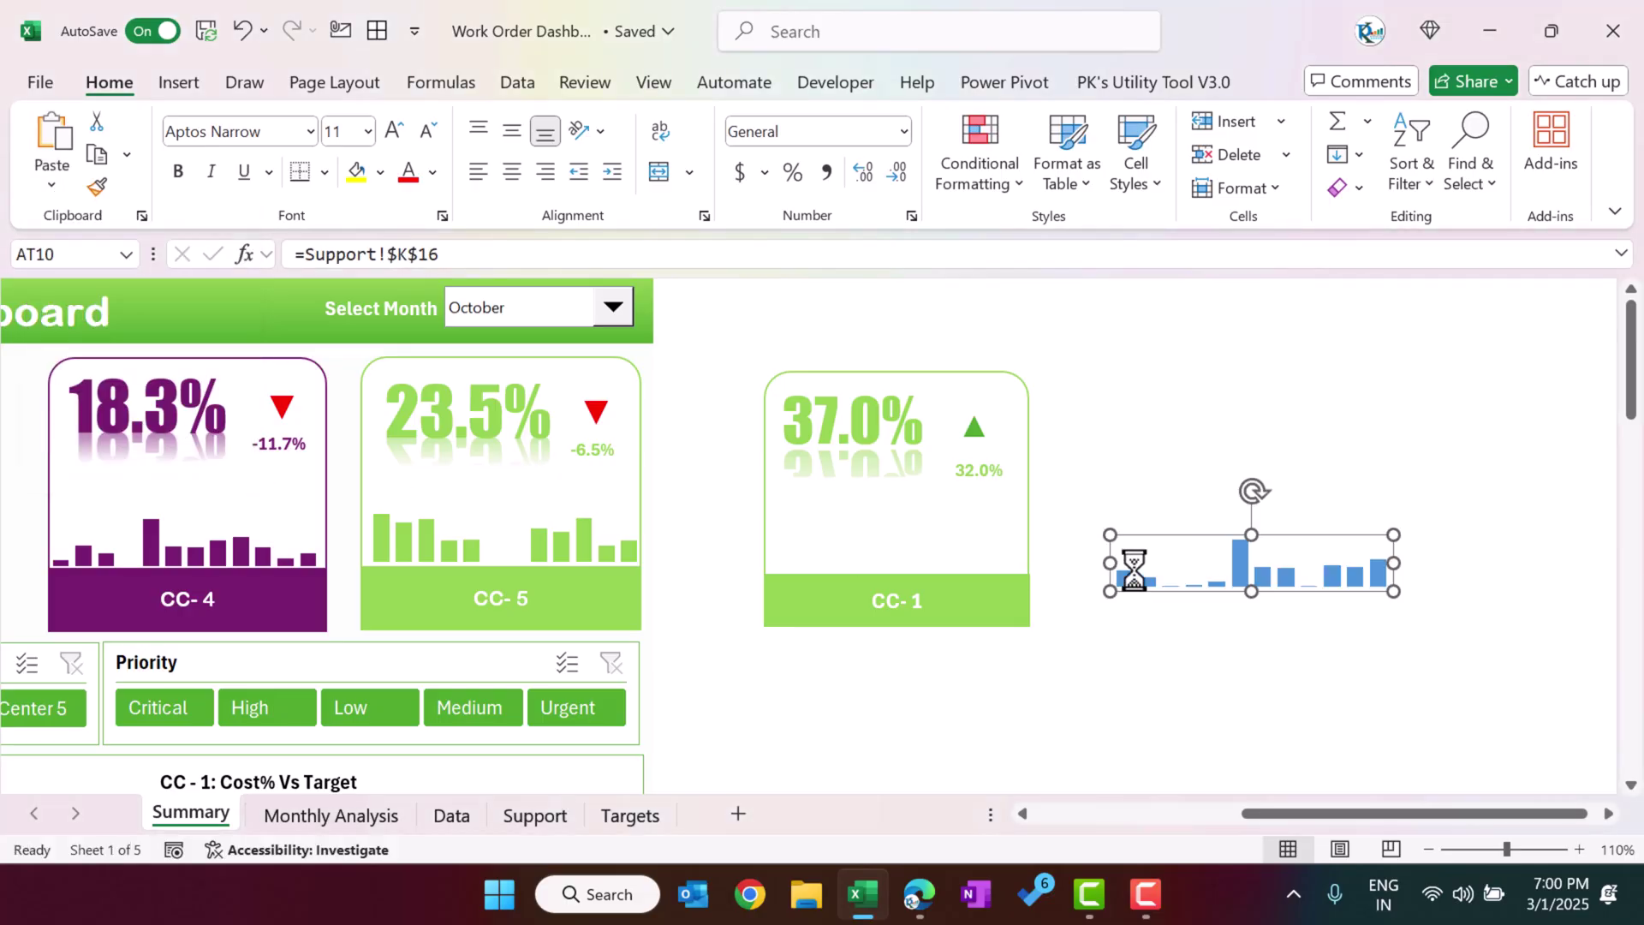
{"action": "left_click_drag", "start_coordinate": [1257, 575], "coordinate": [968, 560]}
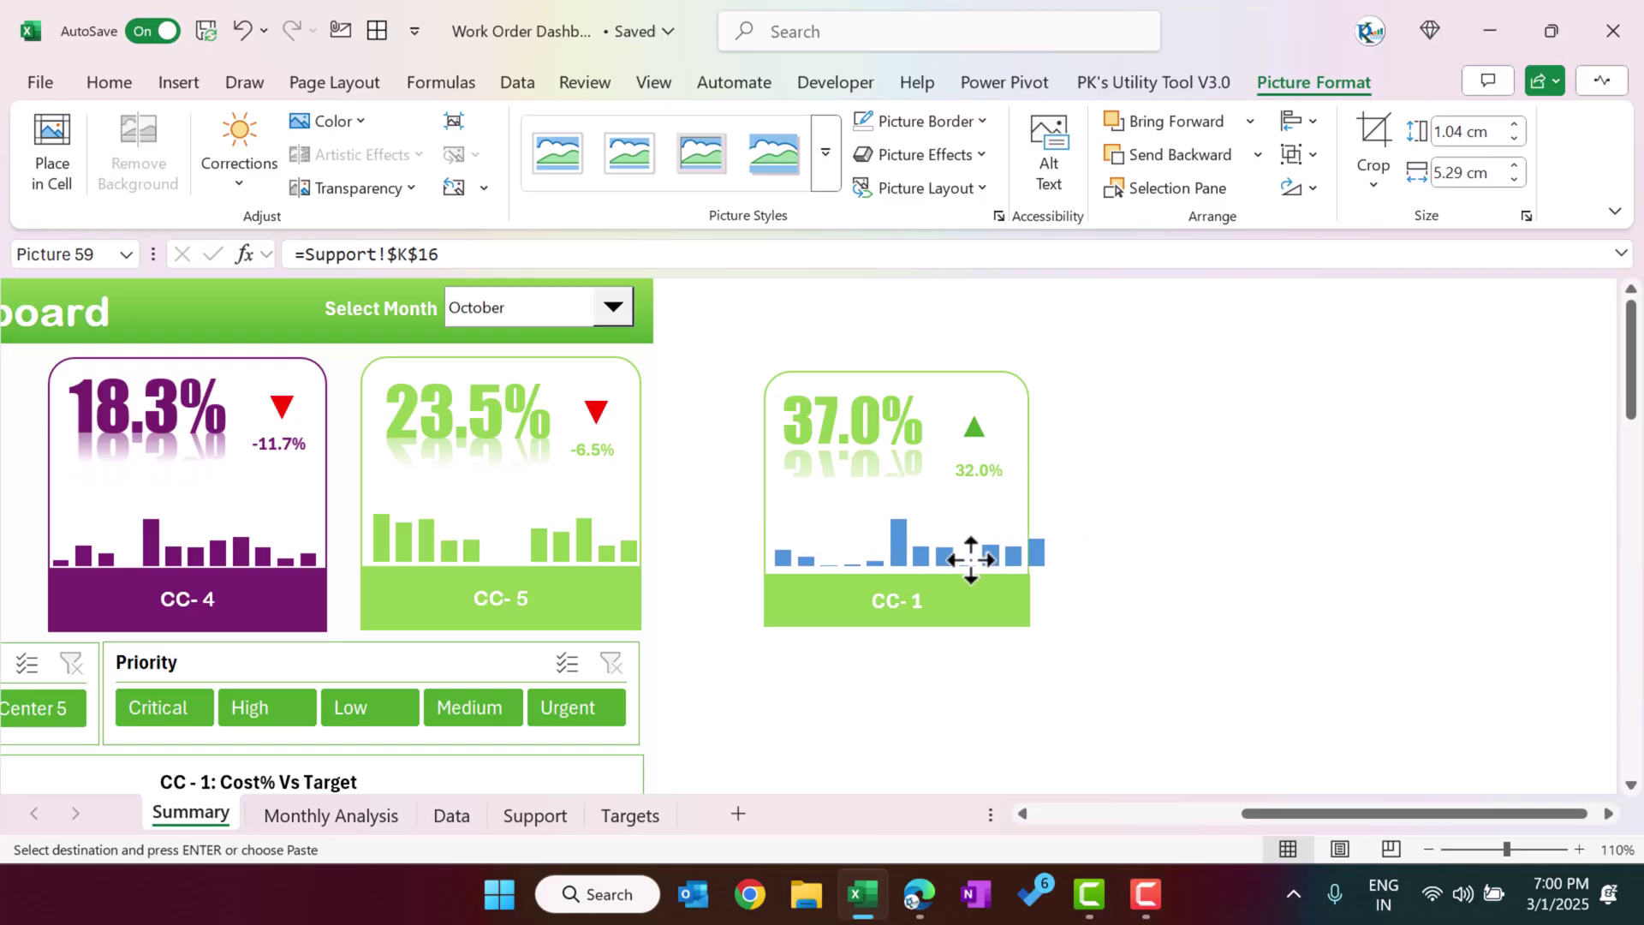
{"action": "mouse_move", "coordinate": [1037, 518]}
{"action": "left_mouse_down"}
{"action": "mouse_move", "coordinate": [1042, 550]}
{"action": "mouse_move", "coordinate": [1028, 548]}
{"action": "left_mouse_up"}
{"action": "left_click", "coordinate": [1113, 550]}
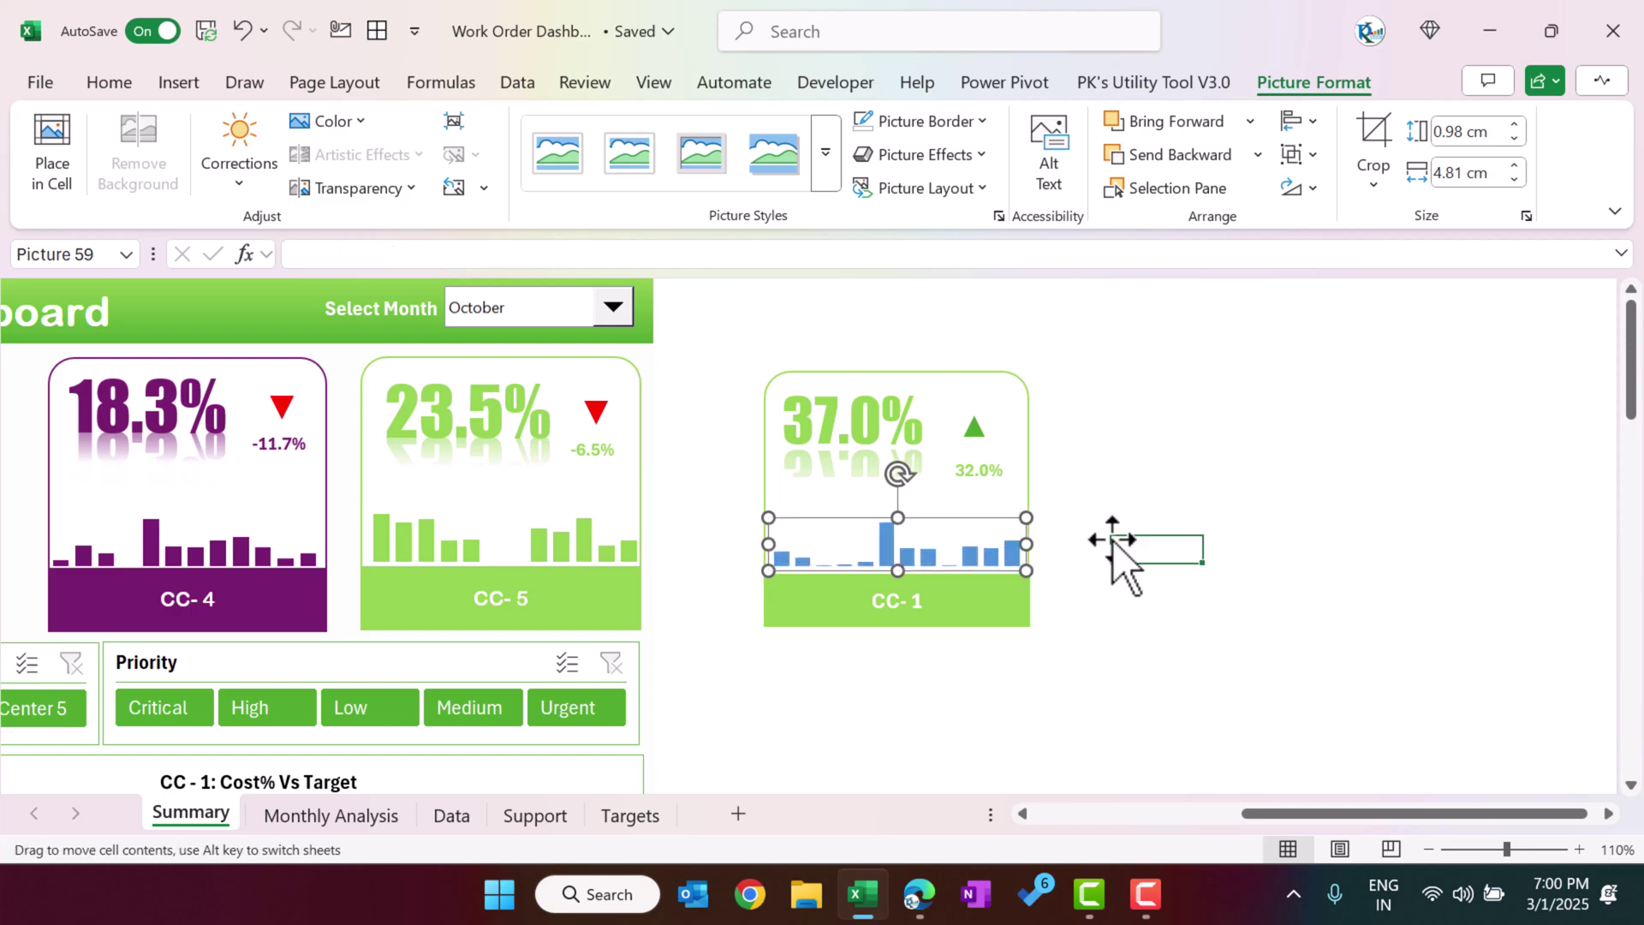
- Switch the Select Month dropdown to March, then to September
{"action": "left_click", "coordinate": [613, 307]}
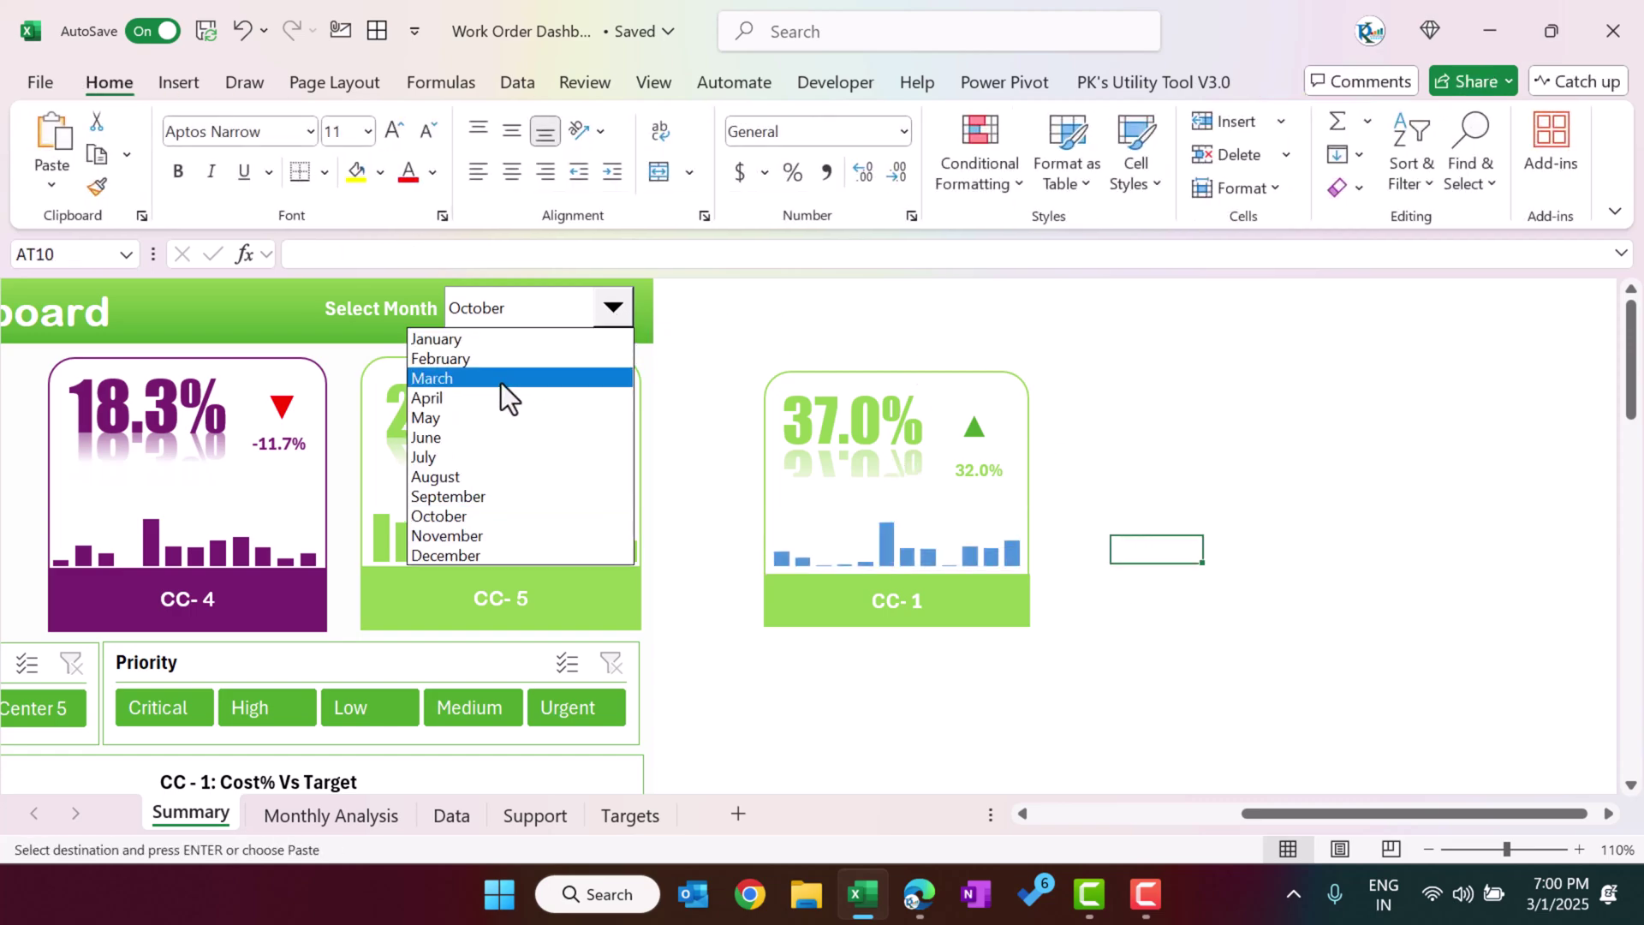
{"action": "left_click", "coordinate": [501, 381]}
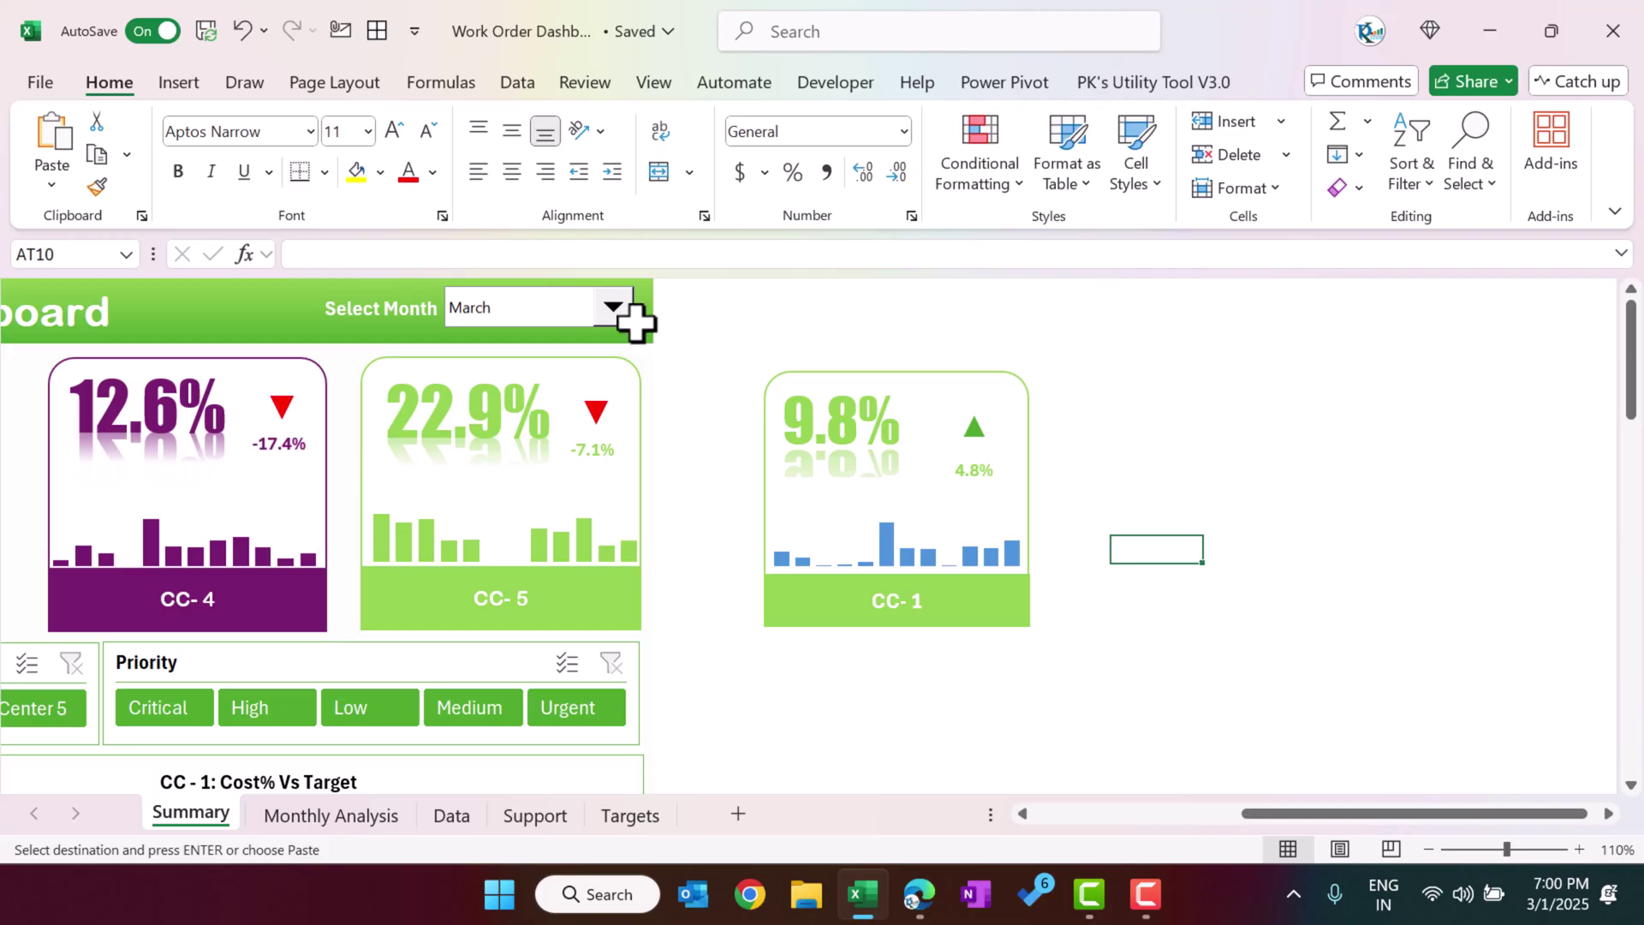
{"action": "left_click", "coordinate": [613, 308]}
{"action": "left_click", "coordinate": [512, 503]}
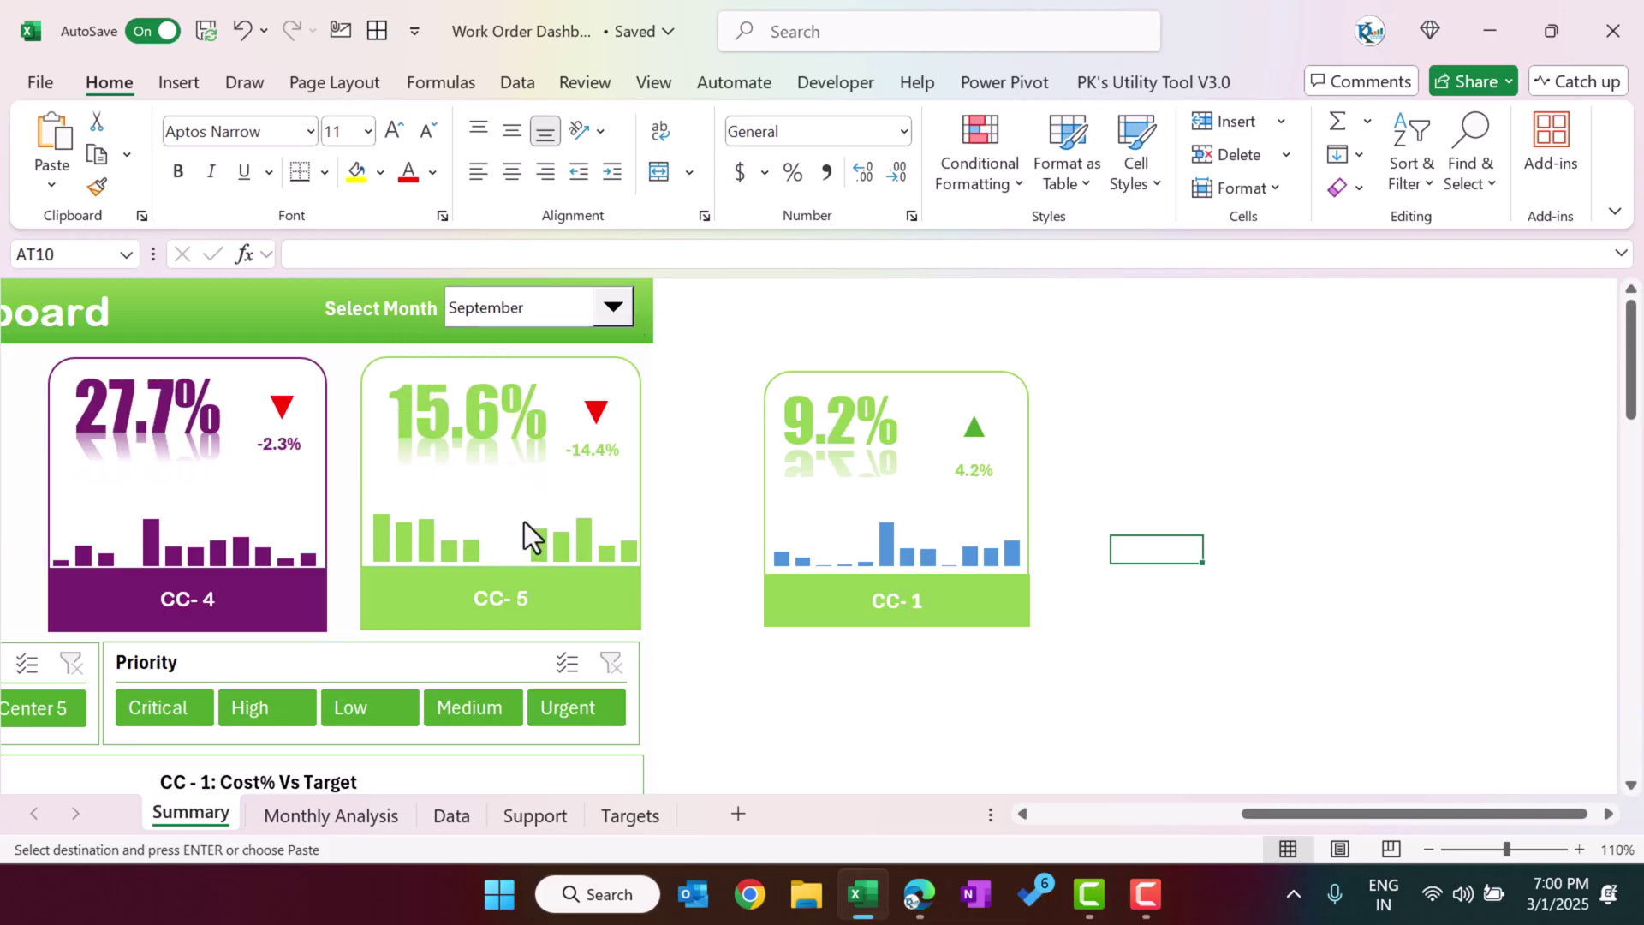
- Try the Medium, Low, High and Critical priority filters, clear the slicer, then scroll to the CC-1 Cost% vs Target chart
{"action": "left_click", "coordinate": [476, 711]}
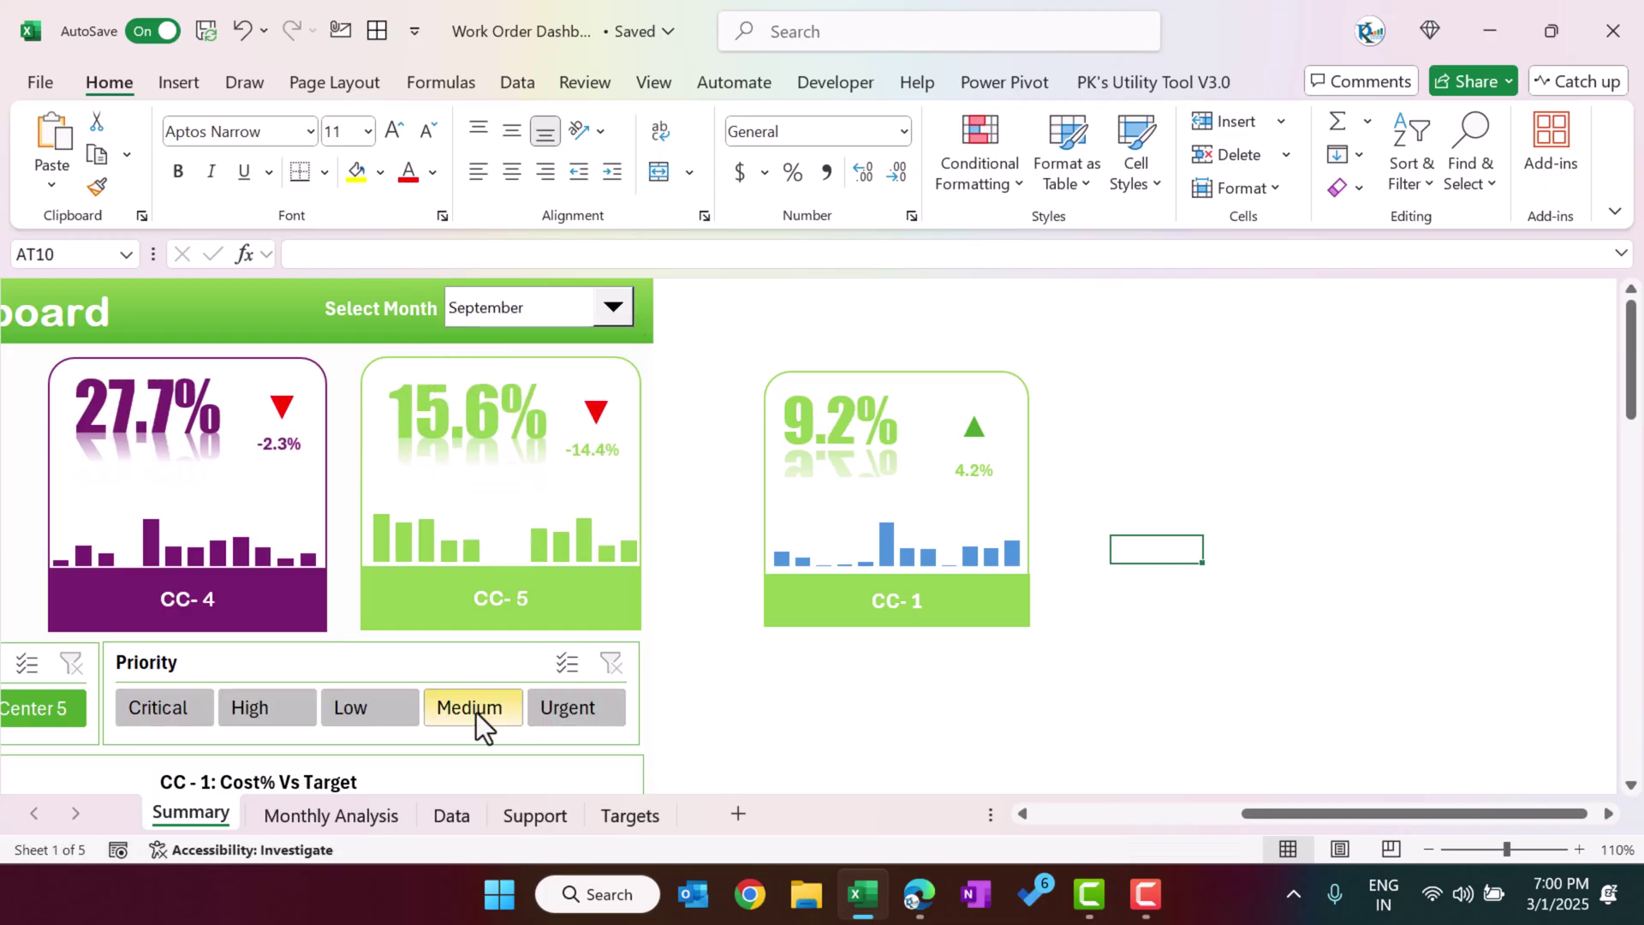
{"action": "left_click", "coordinate": [371, 712]}
{"action": "left_click", "coordinate": [272, 713]}
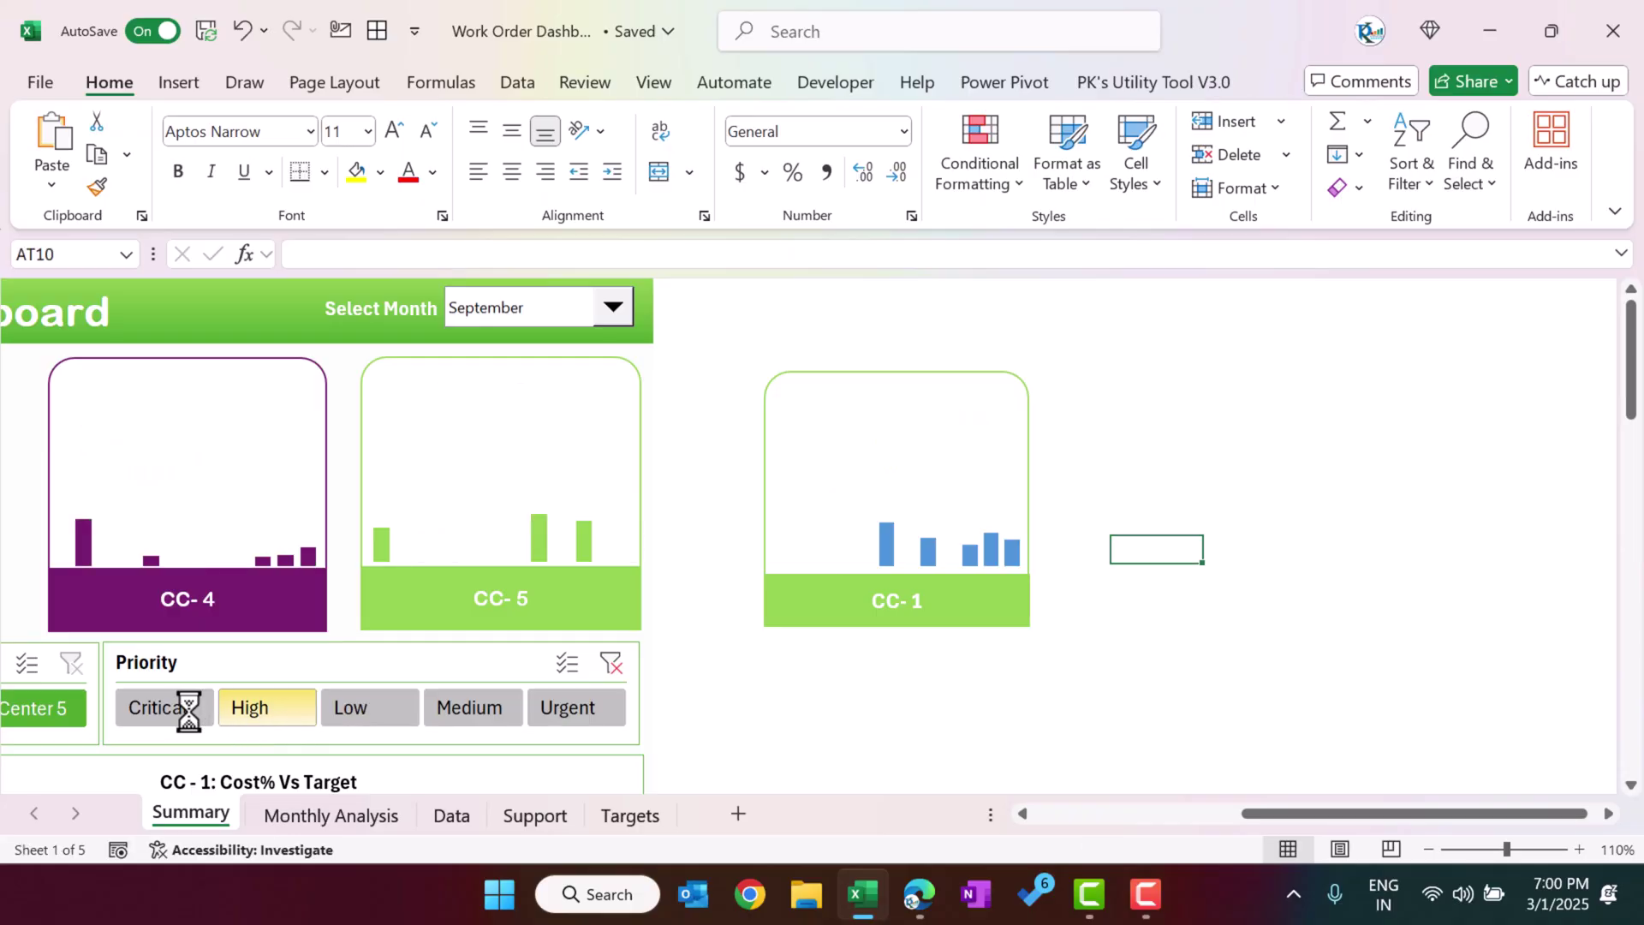
{"action": "left_click", "coordinate": [187, 711]}
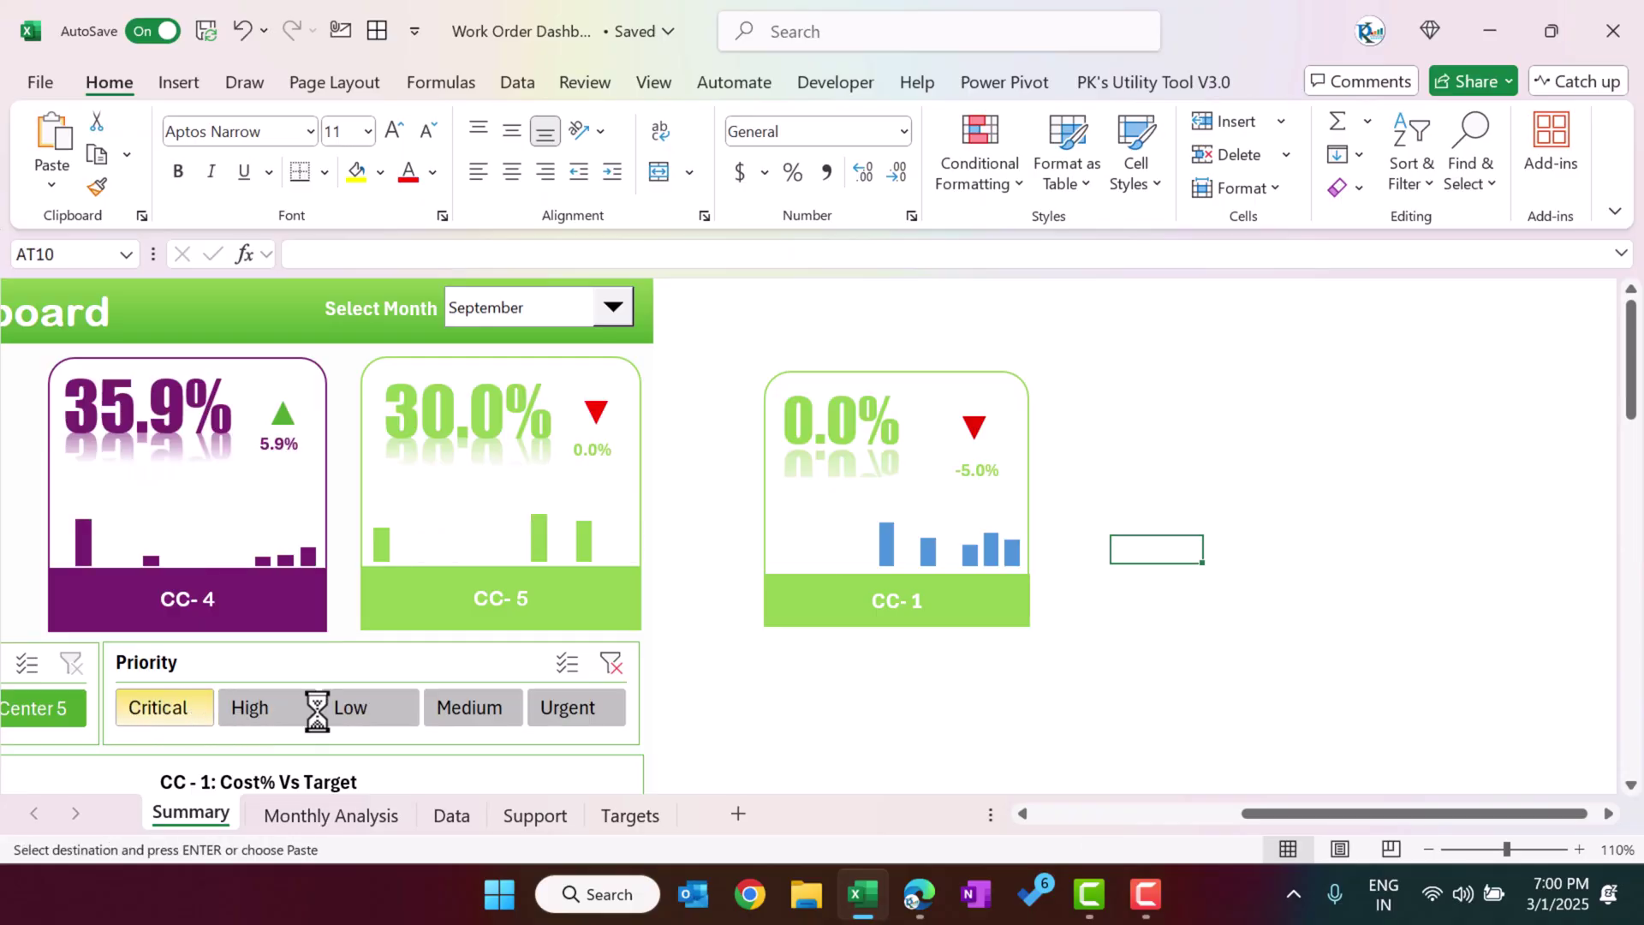
{"action": "left_click", "coordinate": [616, 664]}
{"action": "left_click", "coordinate": [1228, 610]}
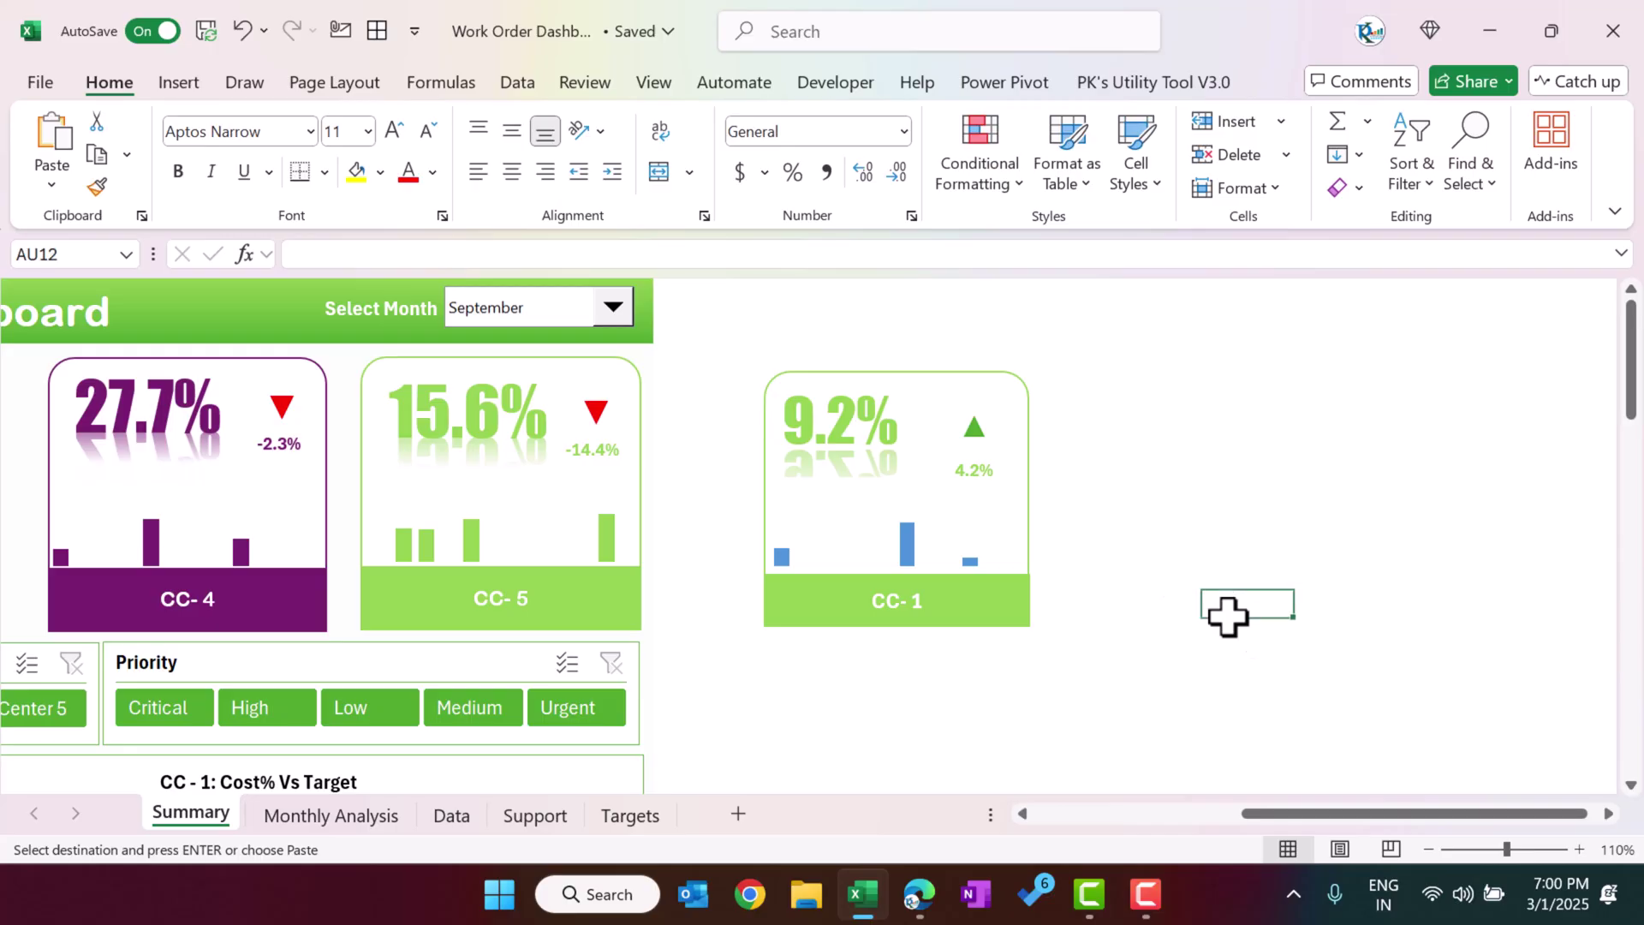
{"action": "left_click", "coordinate": [1110, 623]}
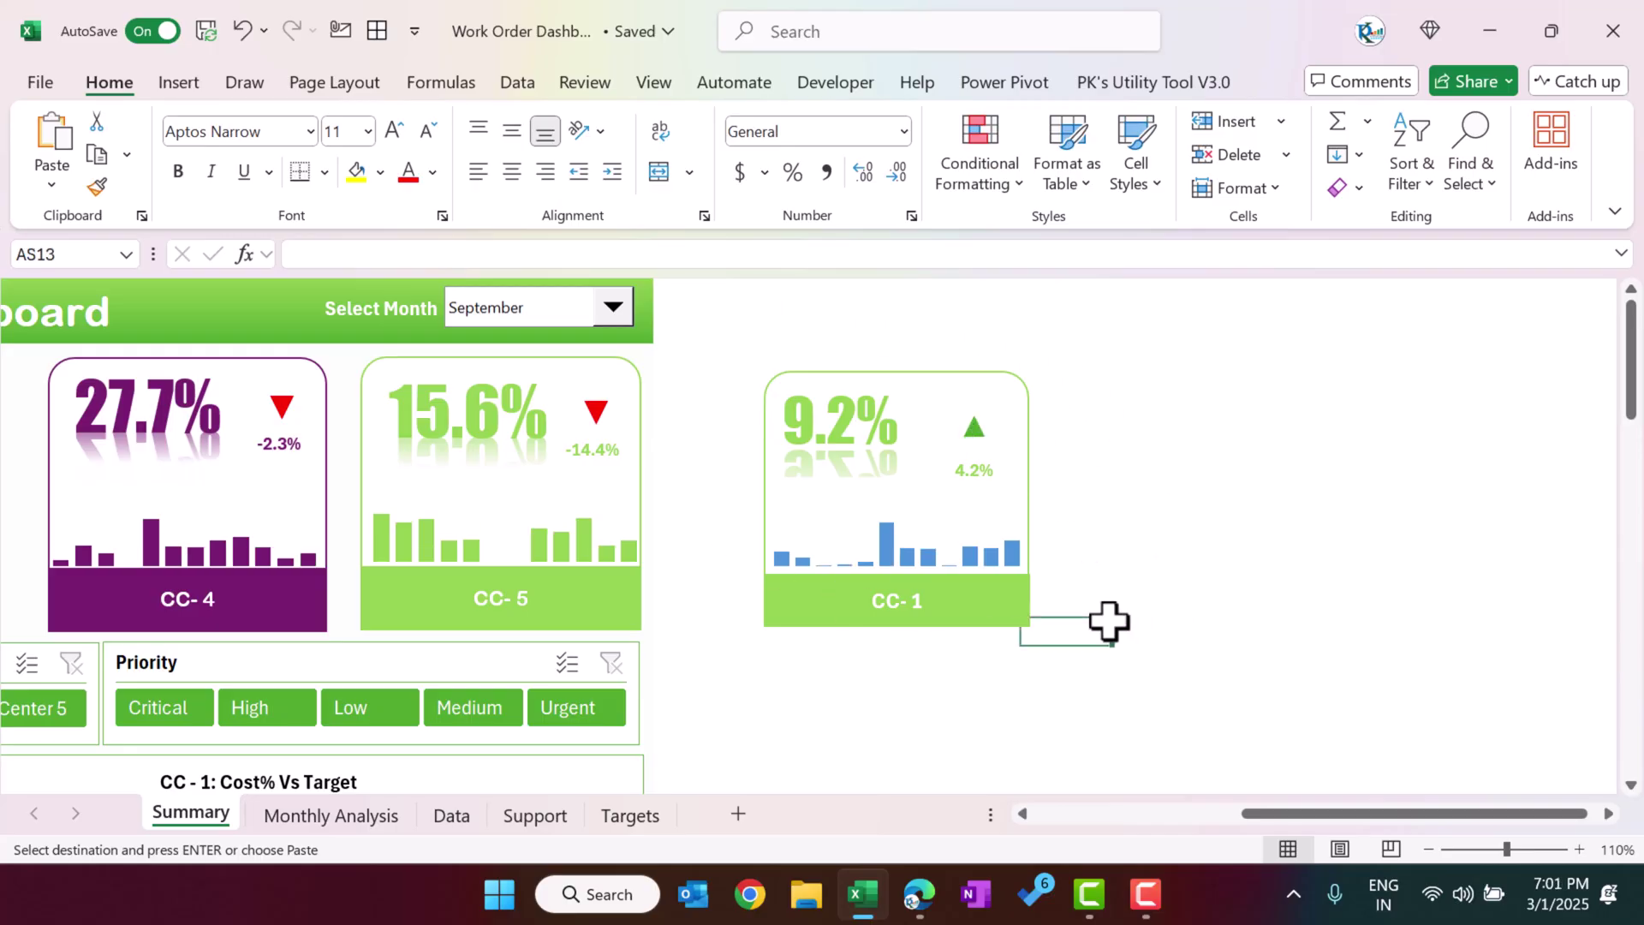
{"action": "scroll", "coordinate": [1095, 638], "scroll_direction": "down", "scroll_amount": 5}
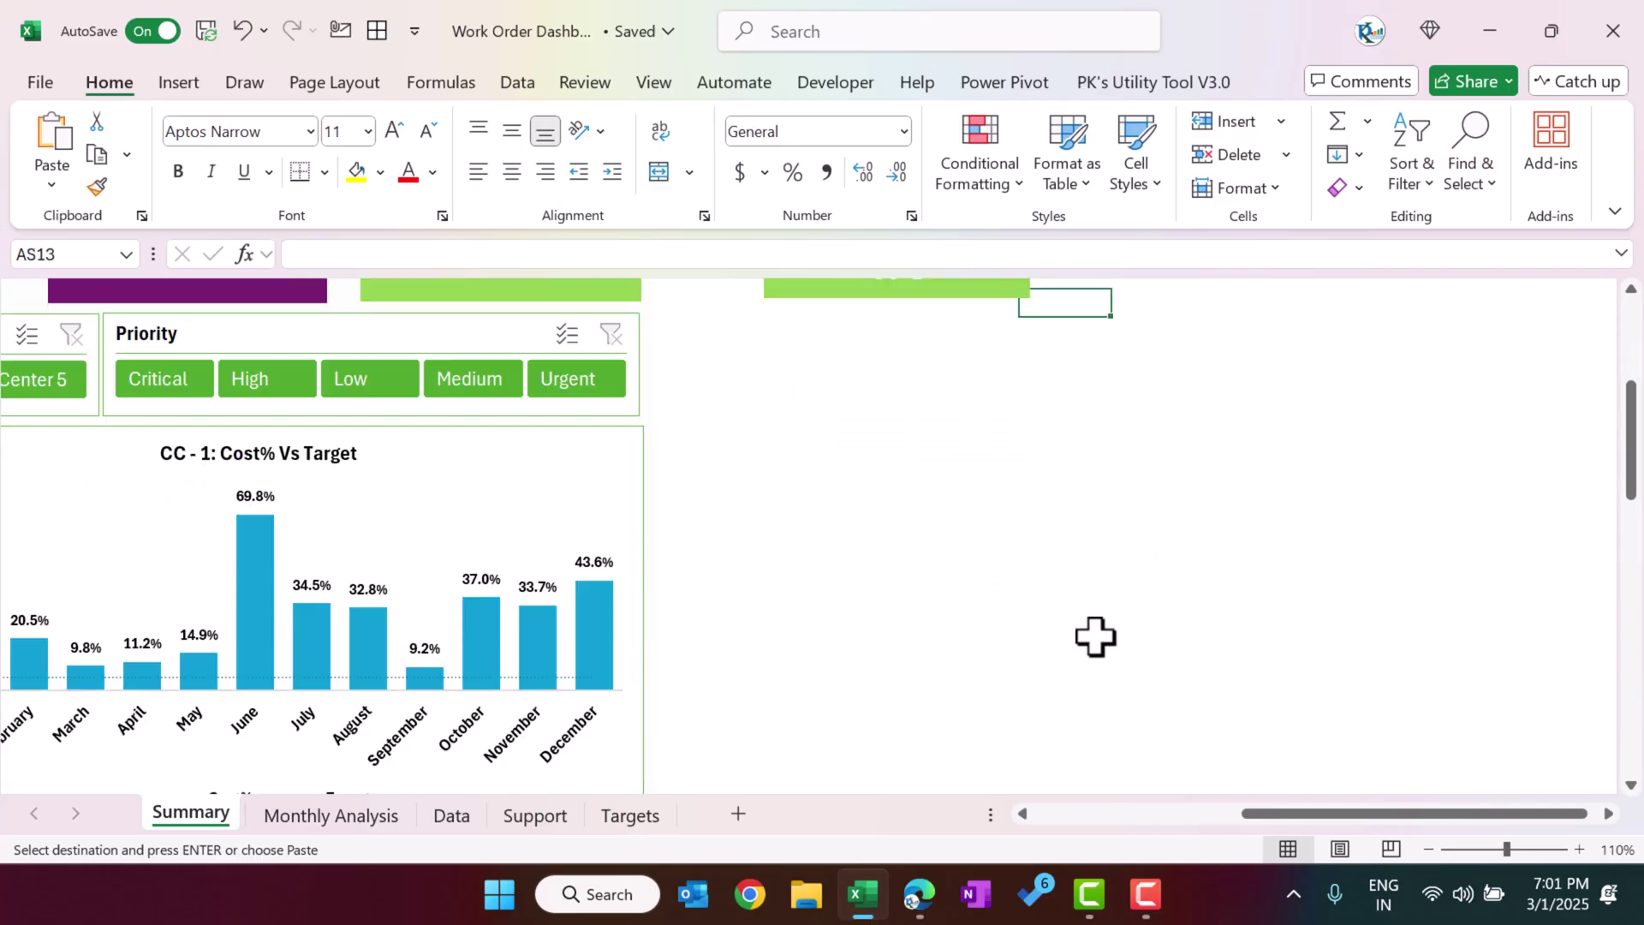
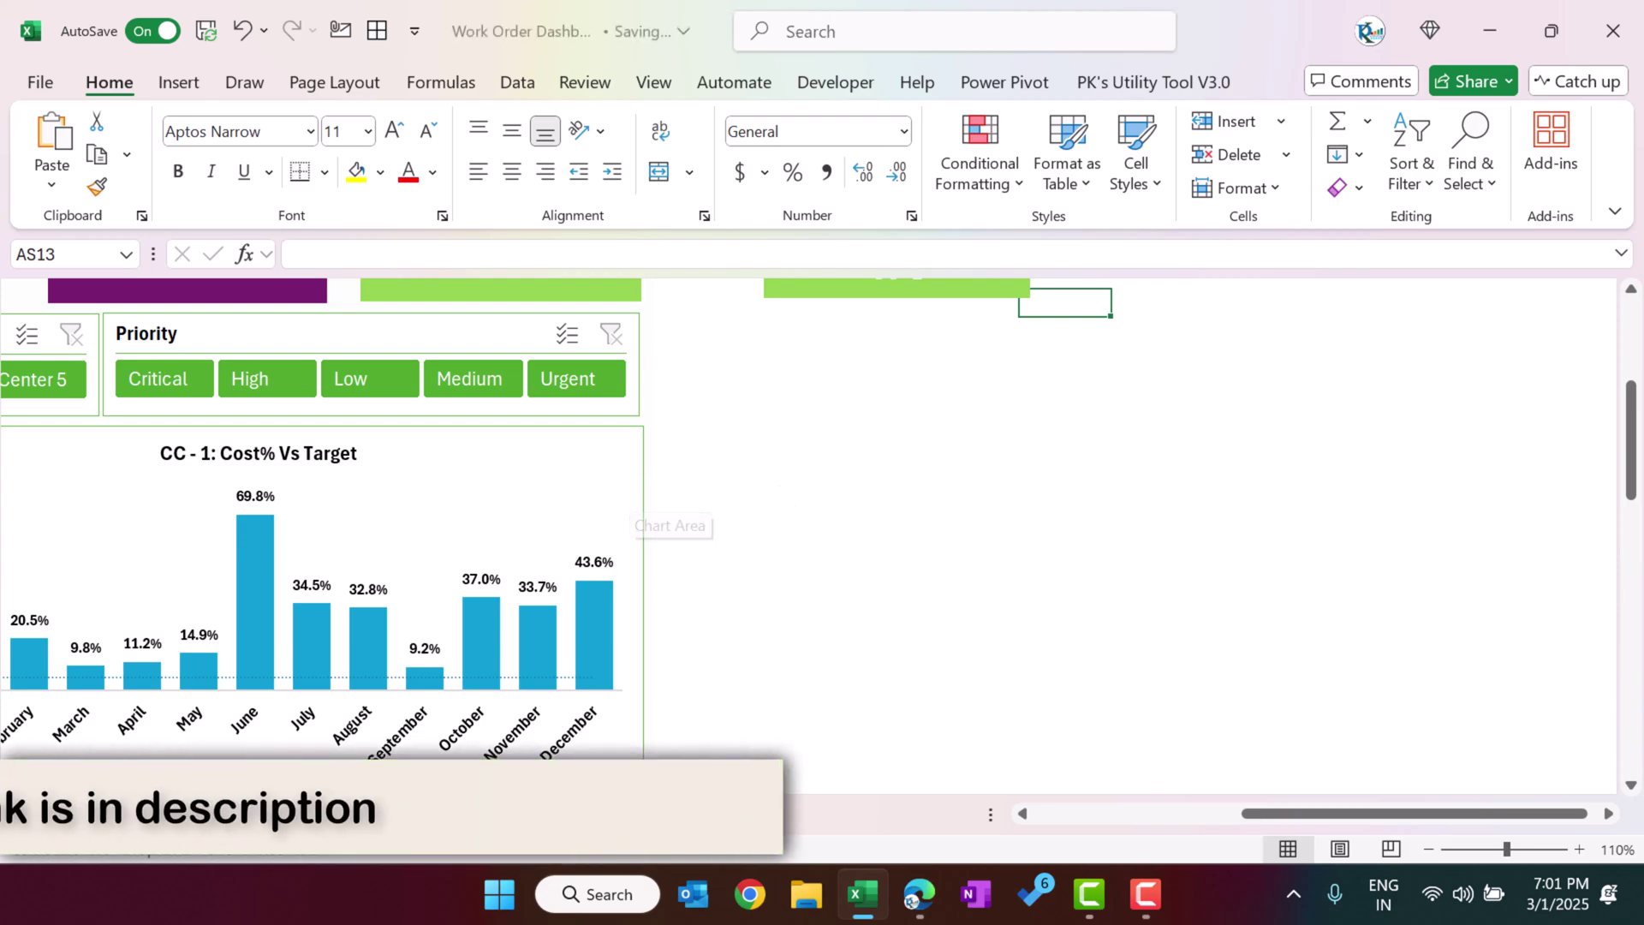
- Chart the CC-1 Month, Cost% and Target table K19:M31 as a Clustered Column - Line combo
{"action": "key", "text": "ctrl+Page_Down"}
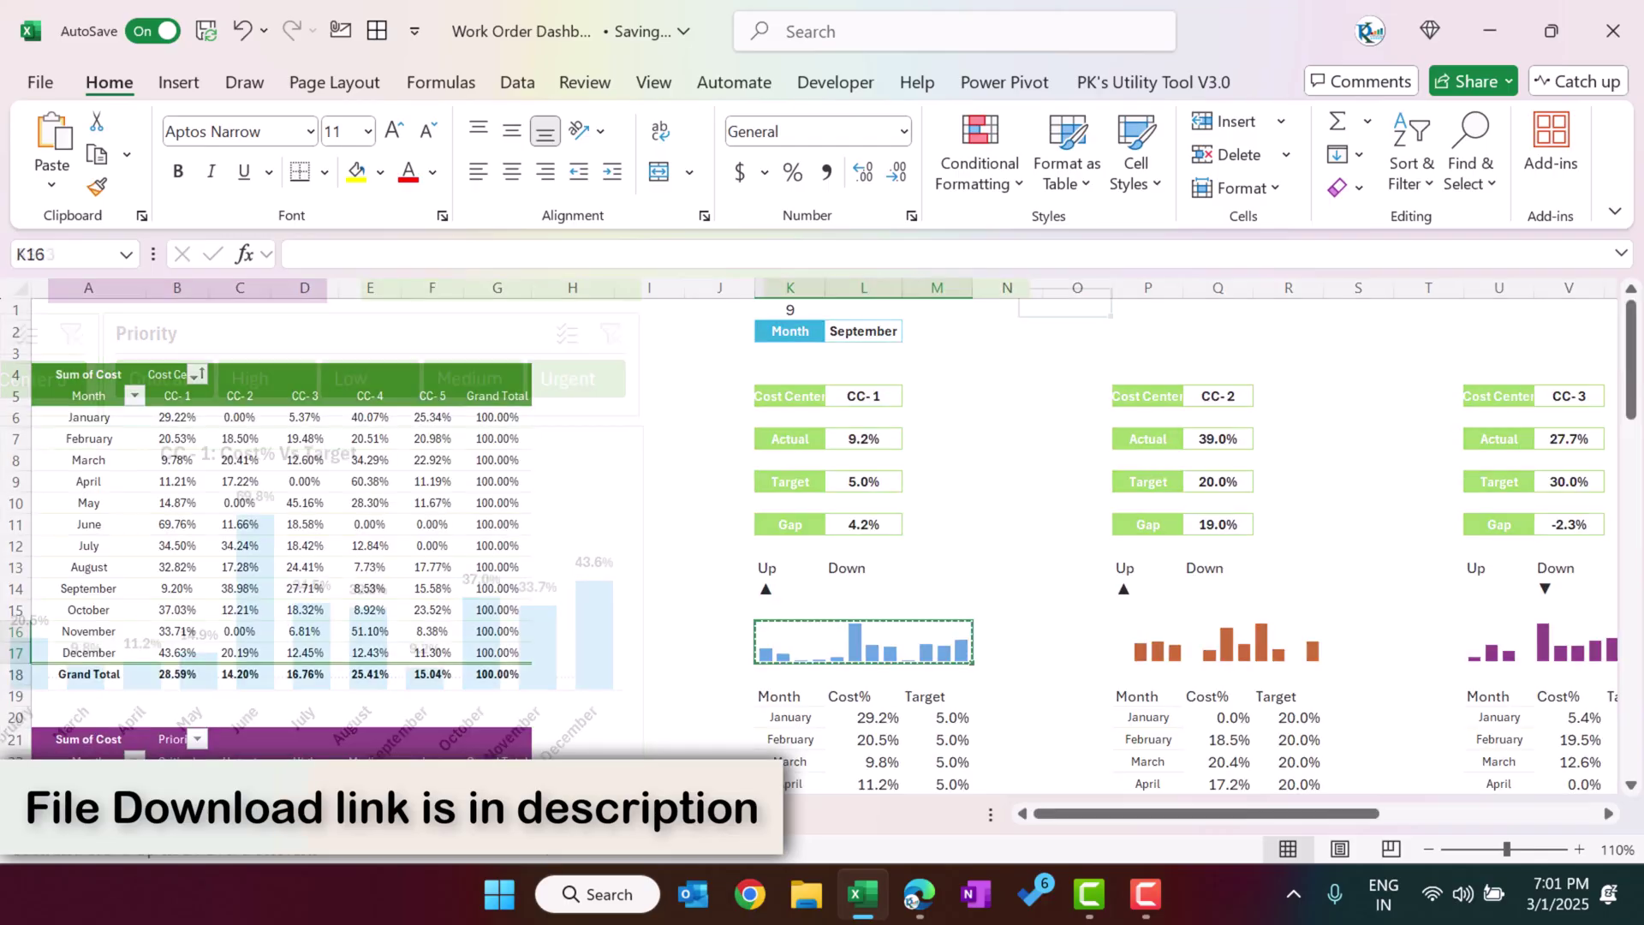
{"action": "left_click", "coordinate": [947, 646]}
{"action": "scroll", "coordinate": [916, 638], "scroll_direction": "down", "scroll_amount": 3}
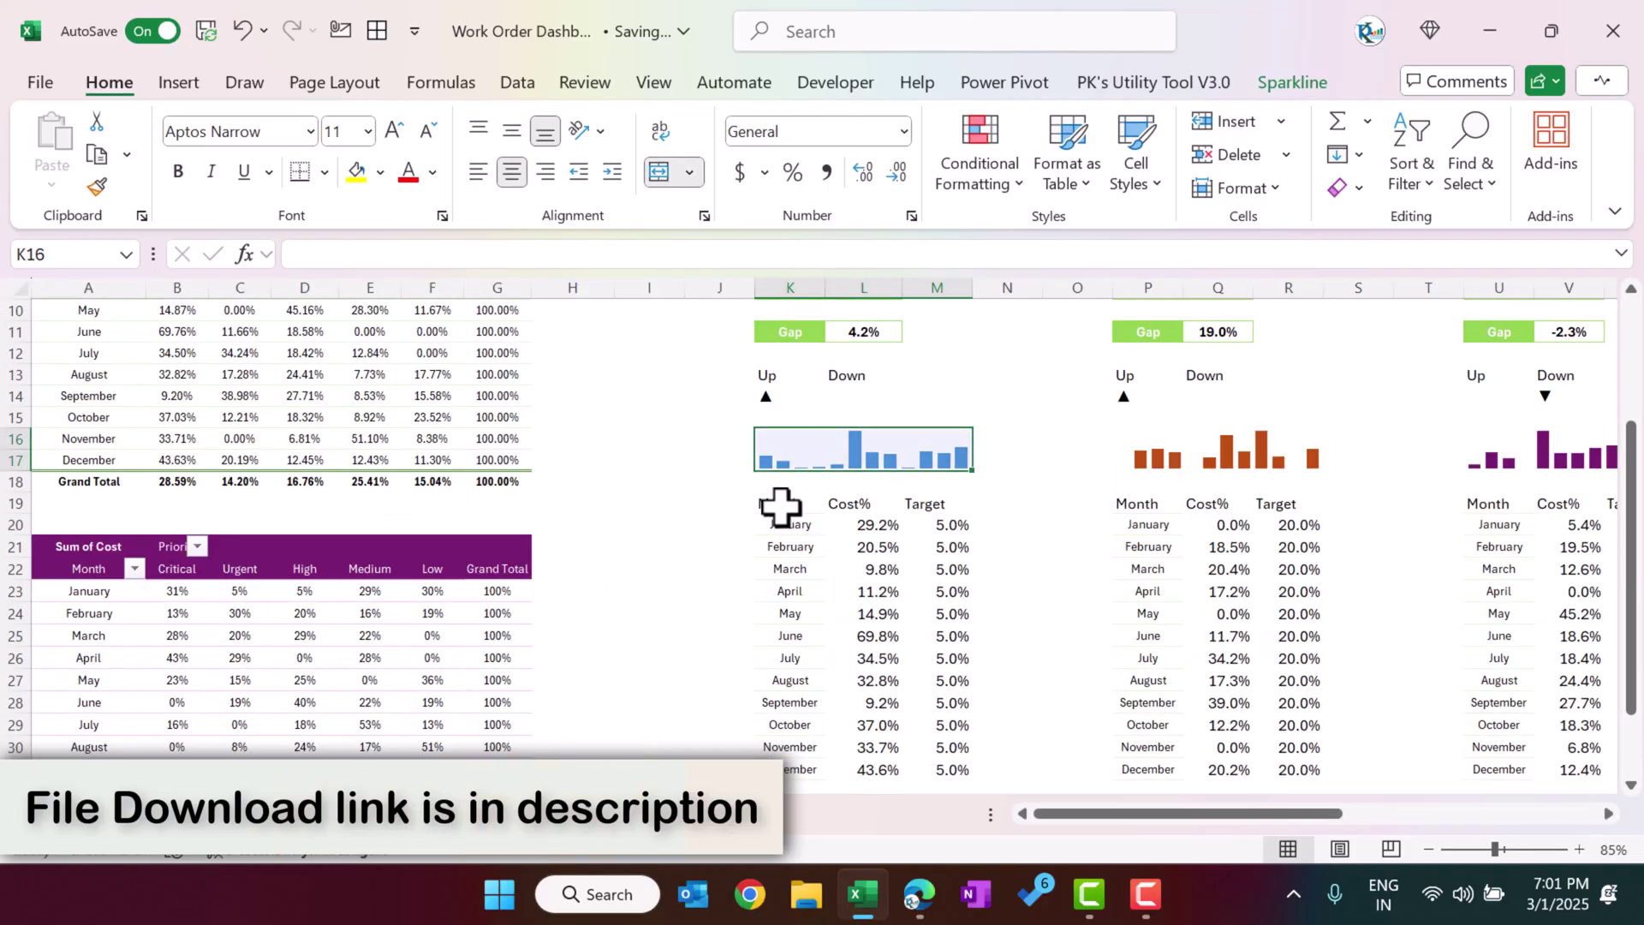
{"action": "left_click_drag", "start_coordinate": [778, 506], "coordinate": [947, 770]}
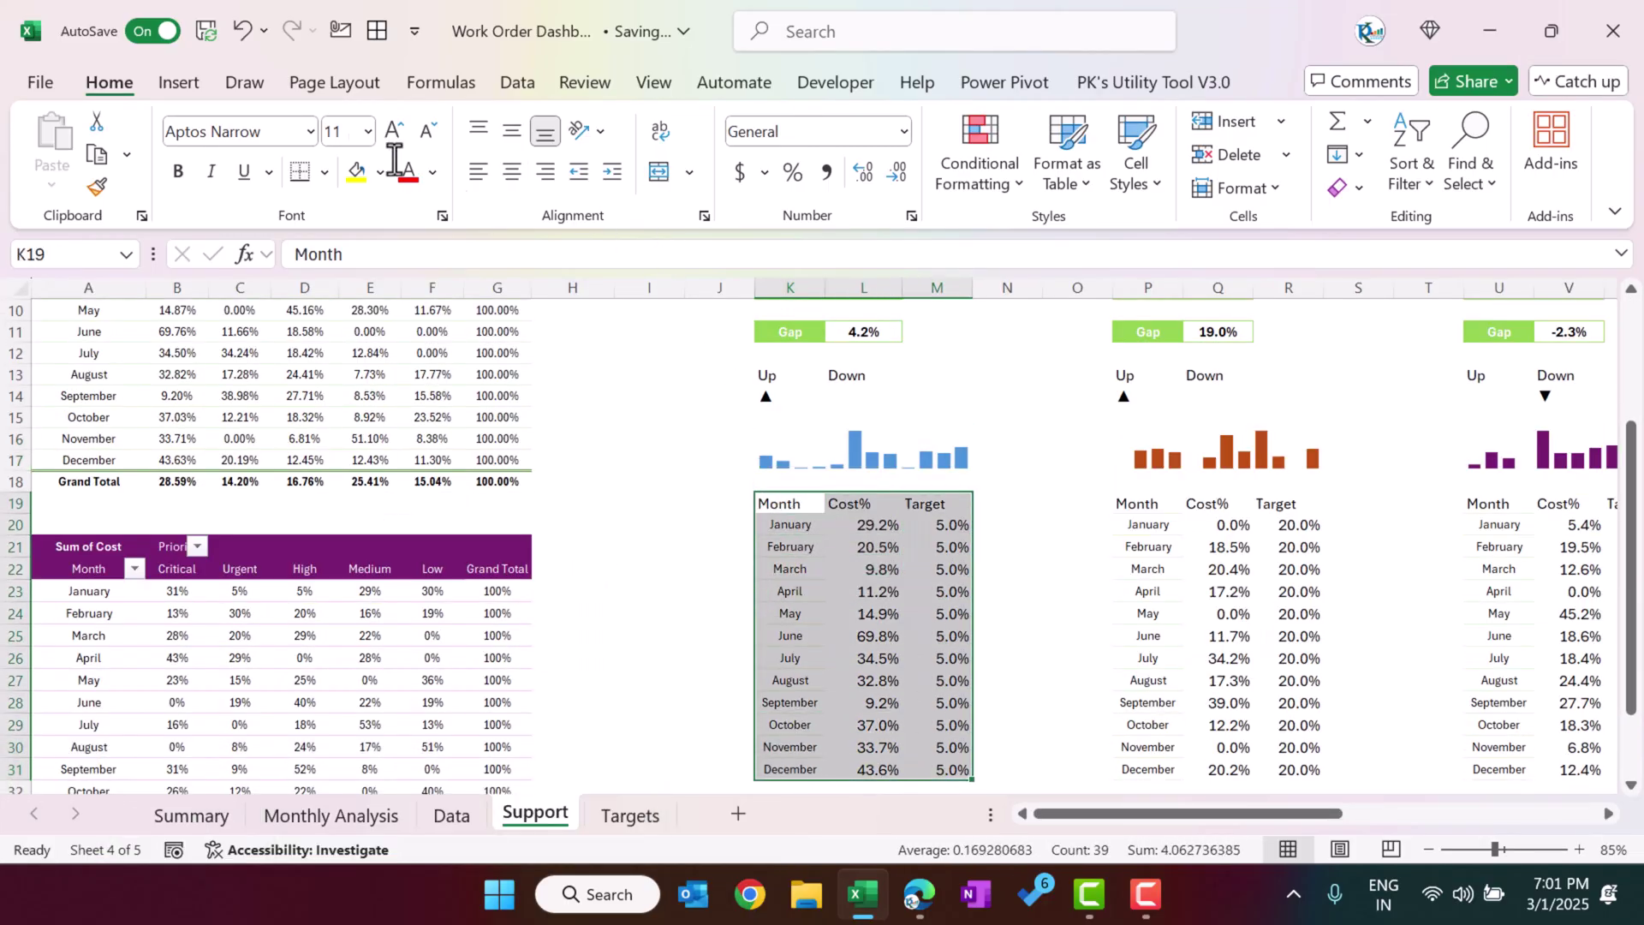
{"action": "left_click", "coordinate": [171, 85]}
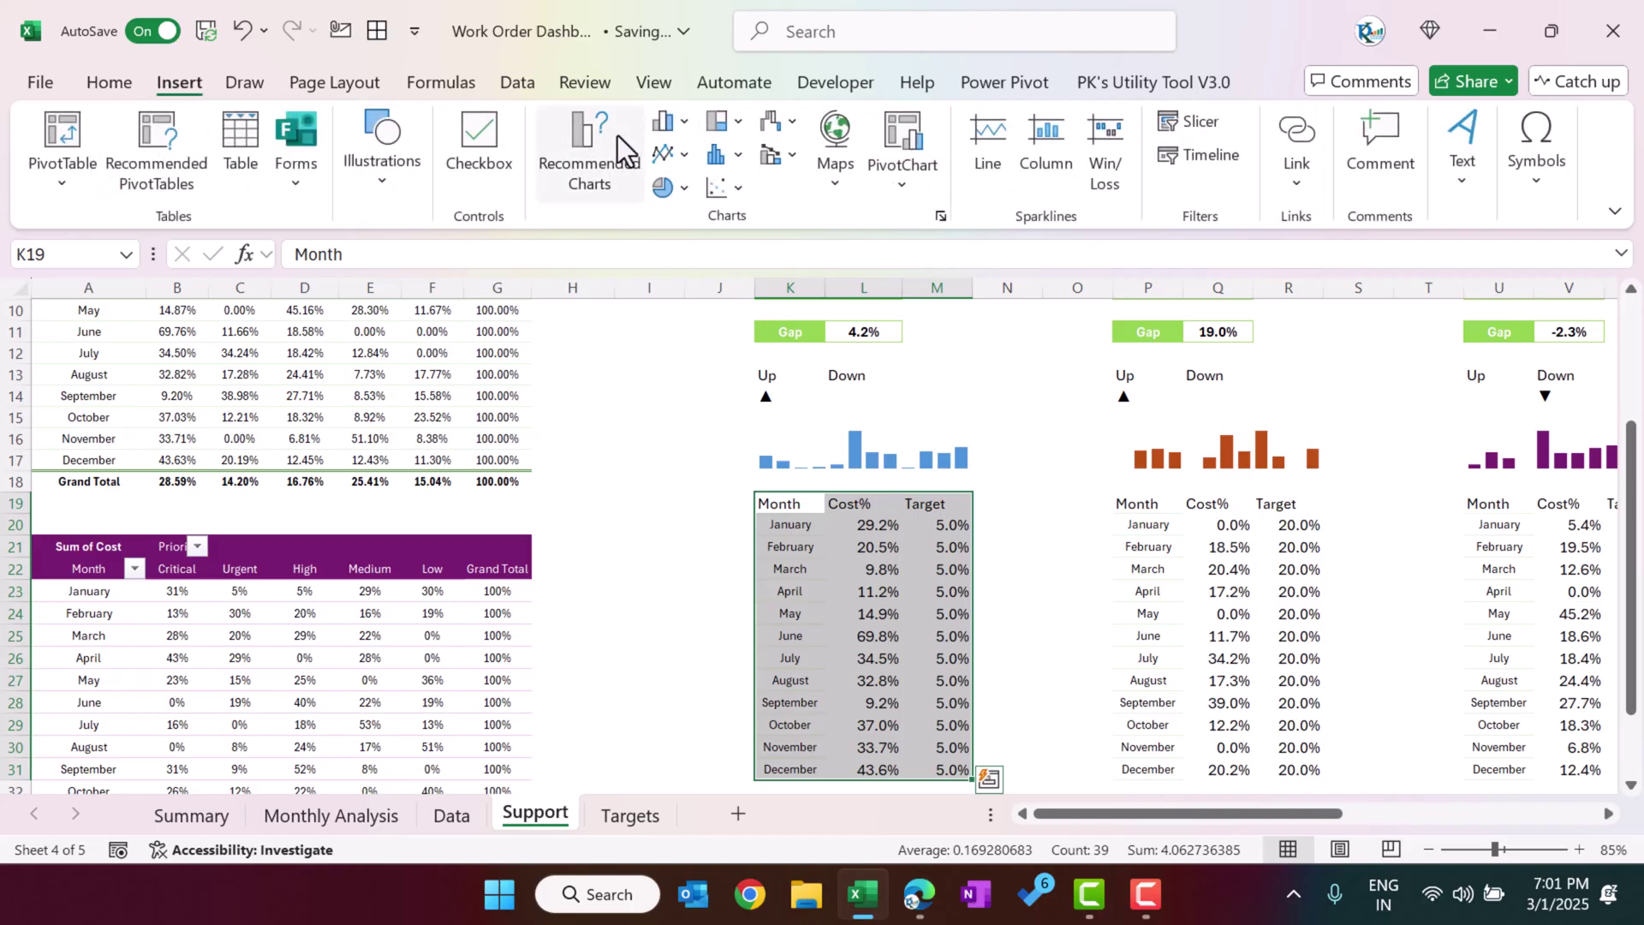
{"action": "left_click", "coordinate": [618, 135]}
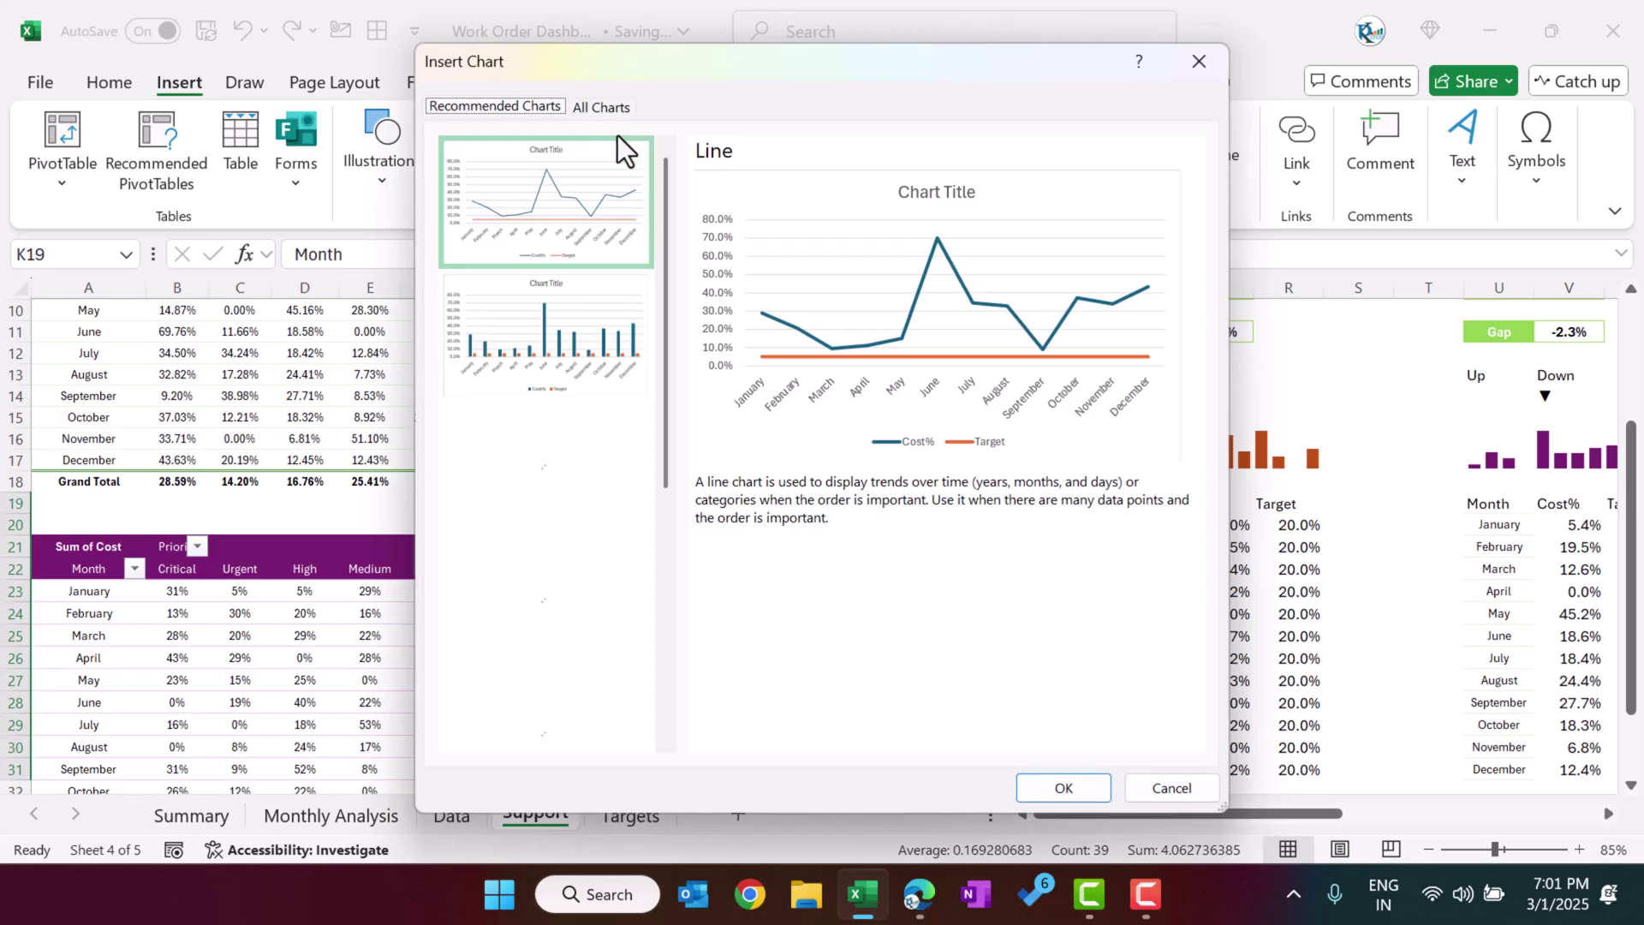
{"action": "left_click", "coordinate": [604, 110]}
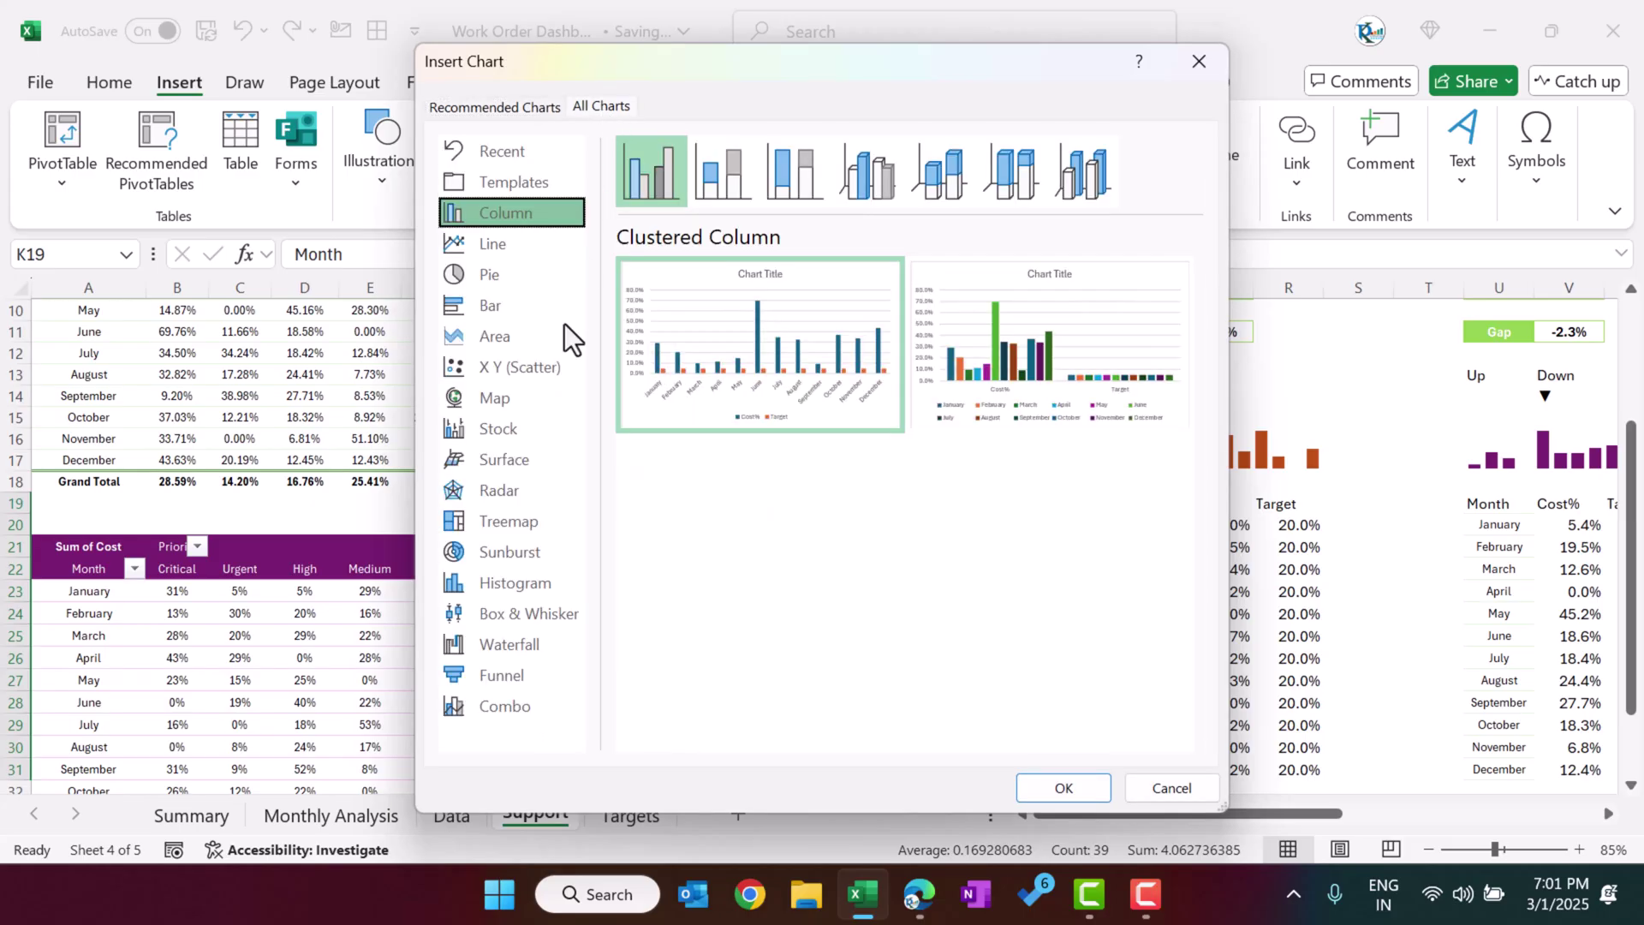
{"action": "left_click", "coordinate": [509, 705]}
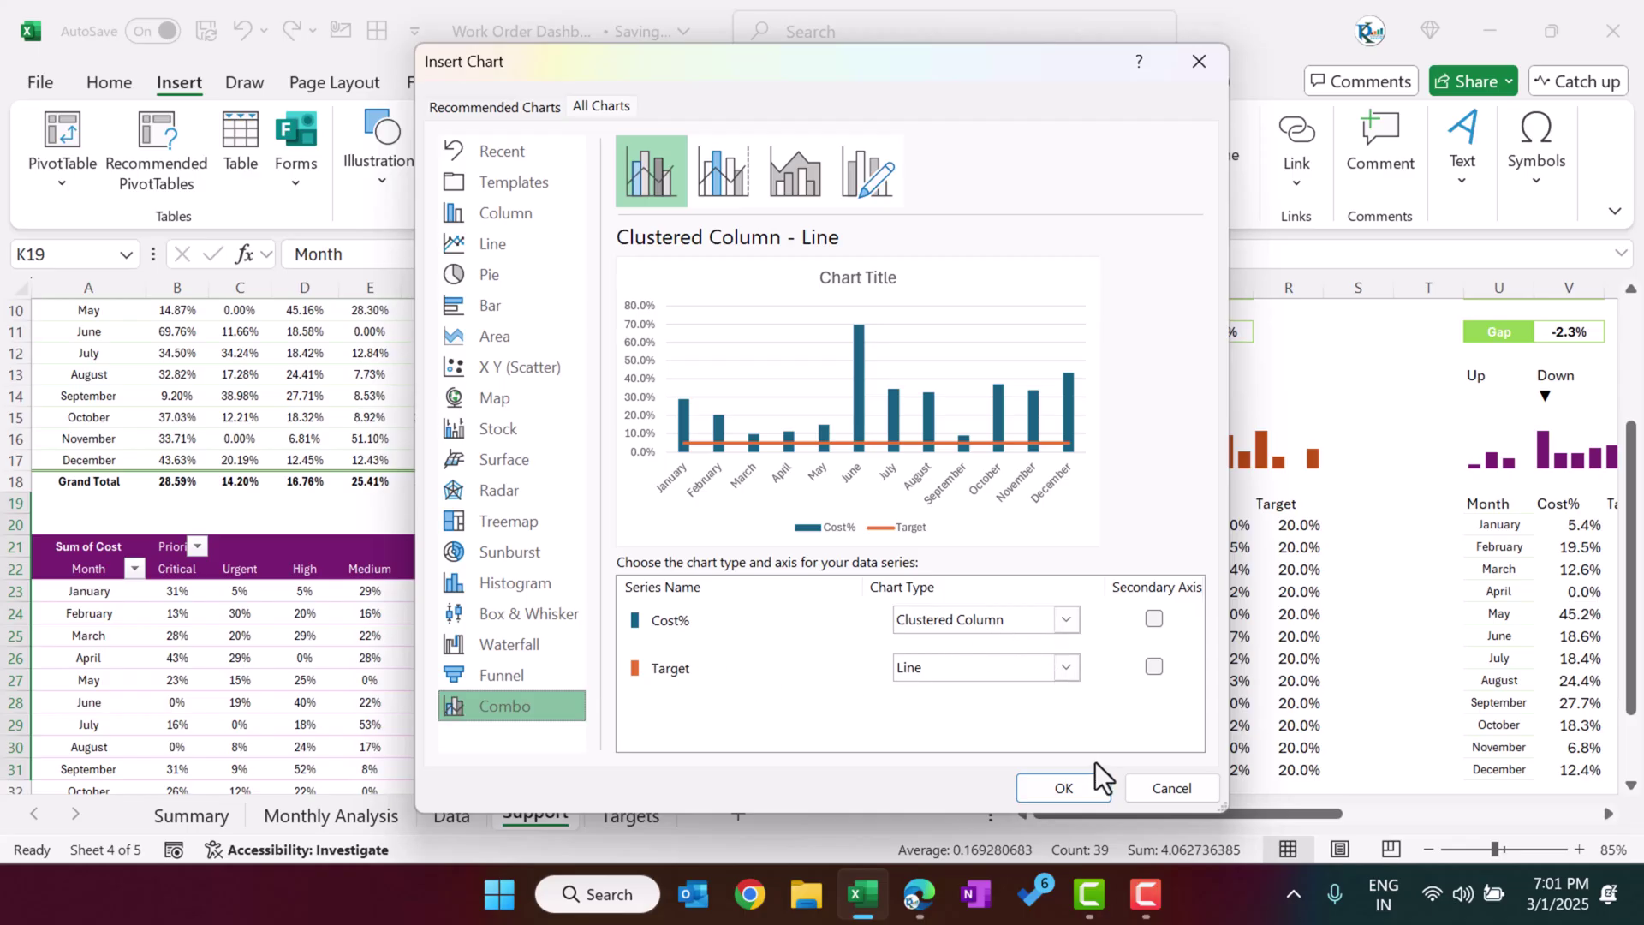
{"action": "left_click", "coordinate": [1072, 786]}
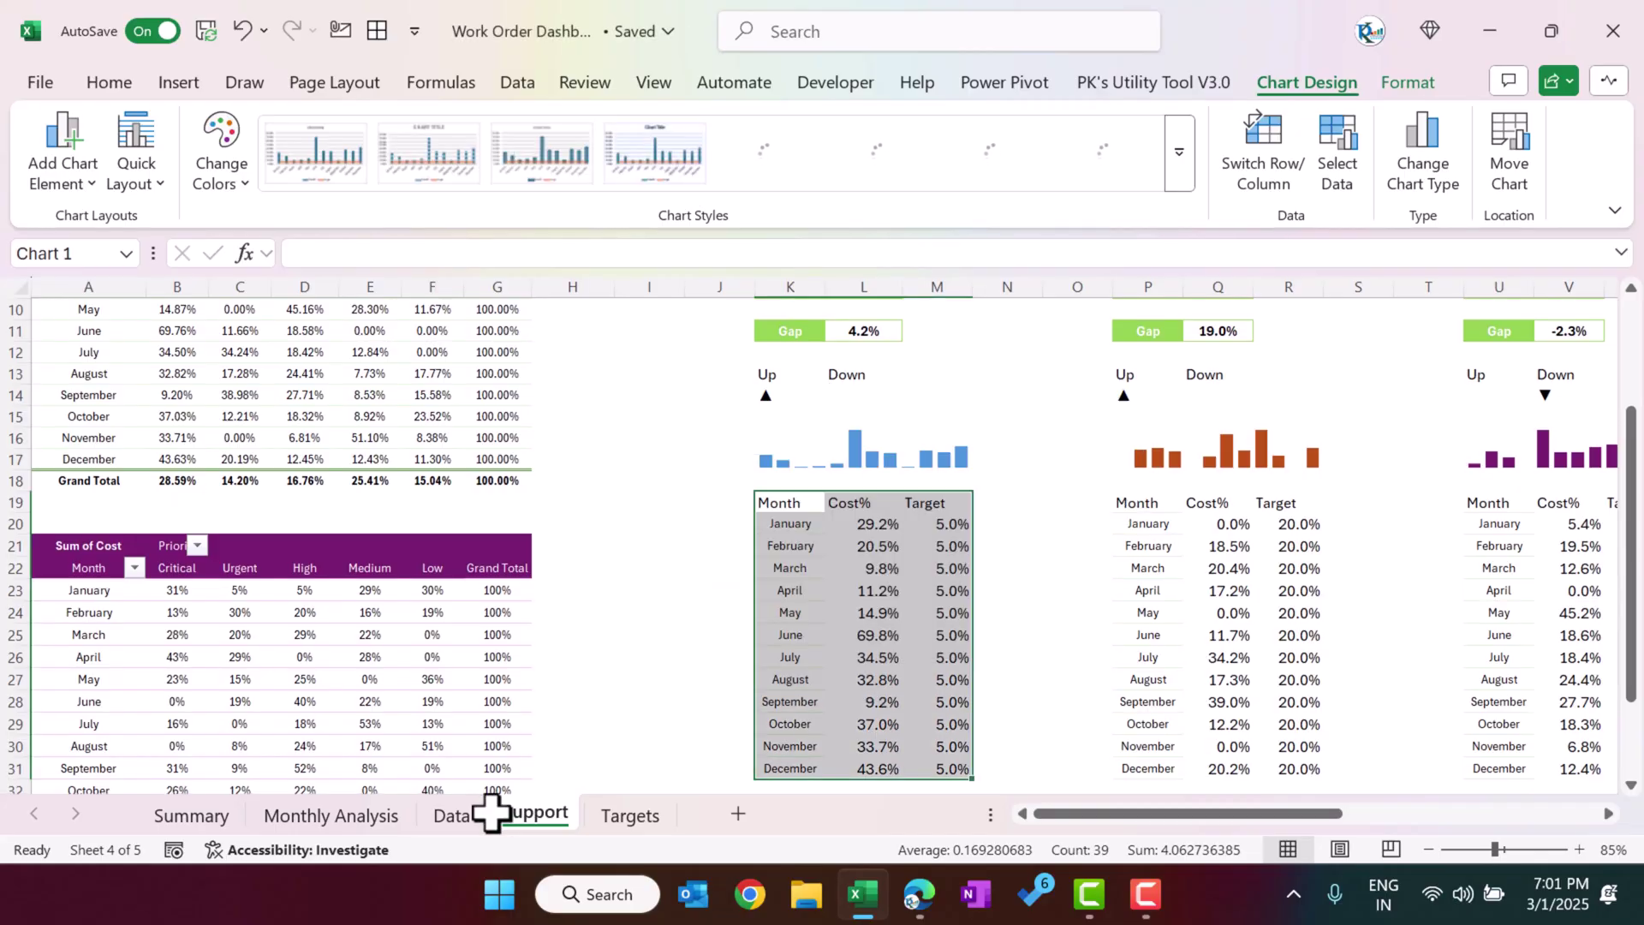
- Paste the chart onto the Summary sheet and set the Cost% columns' gap width to 30%
{"action": "left_click", "coordinate": [190, 814]}
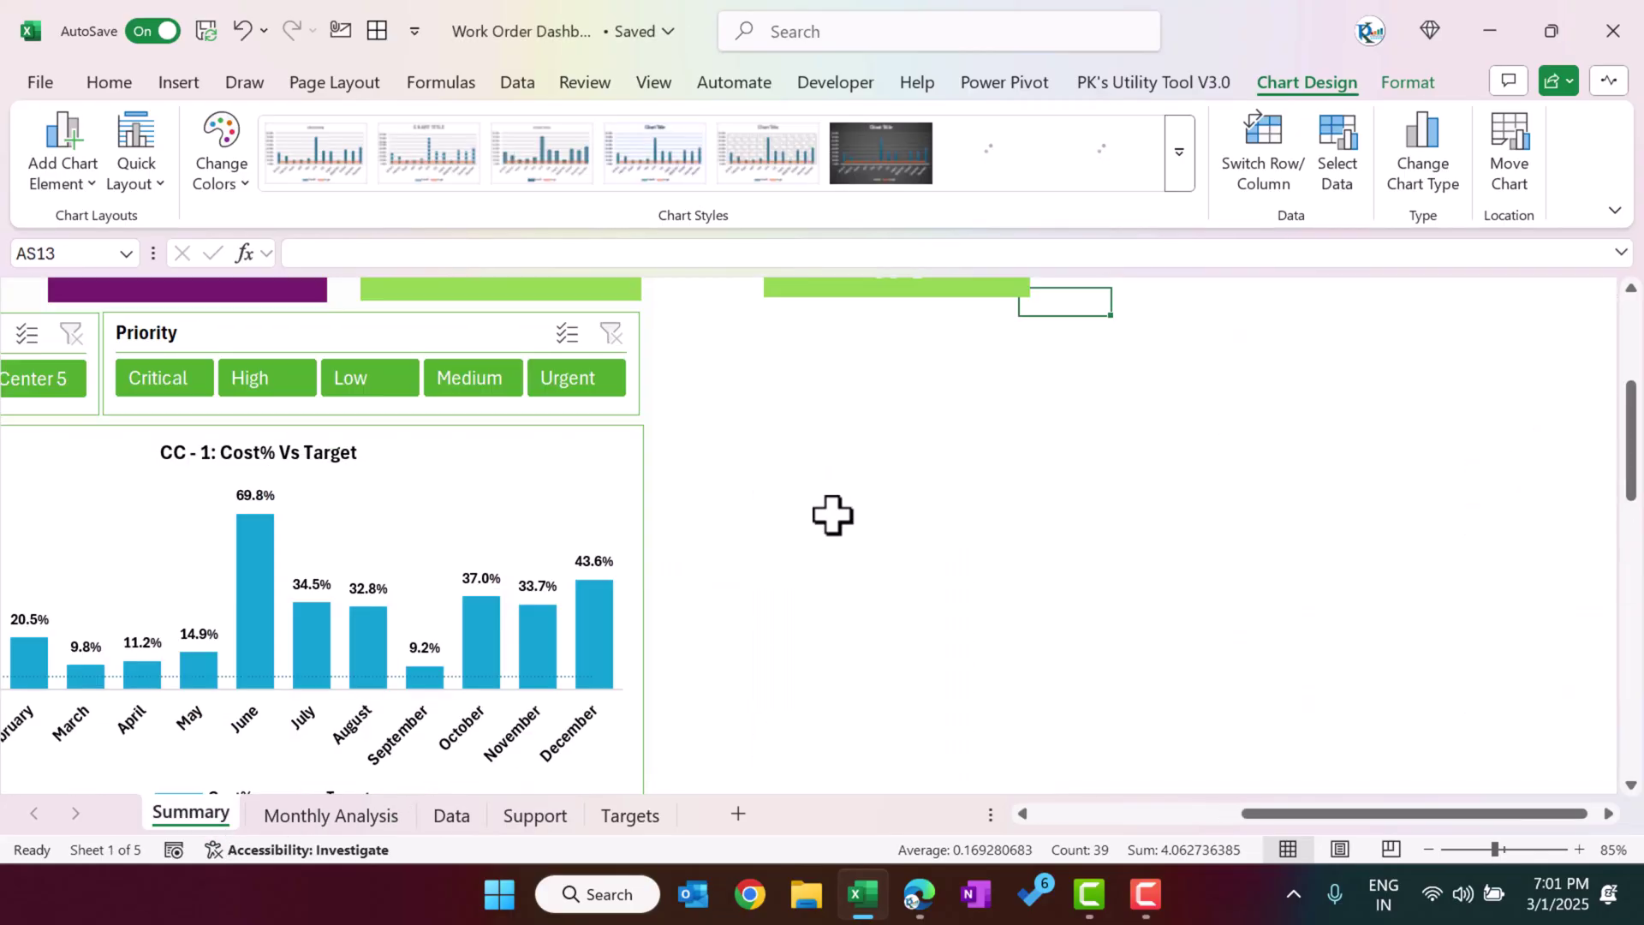
{"action": "left_click", "coordinate": [831, 512]}
{"action": "key", "text": "ctrl+v"}
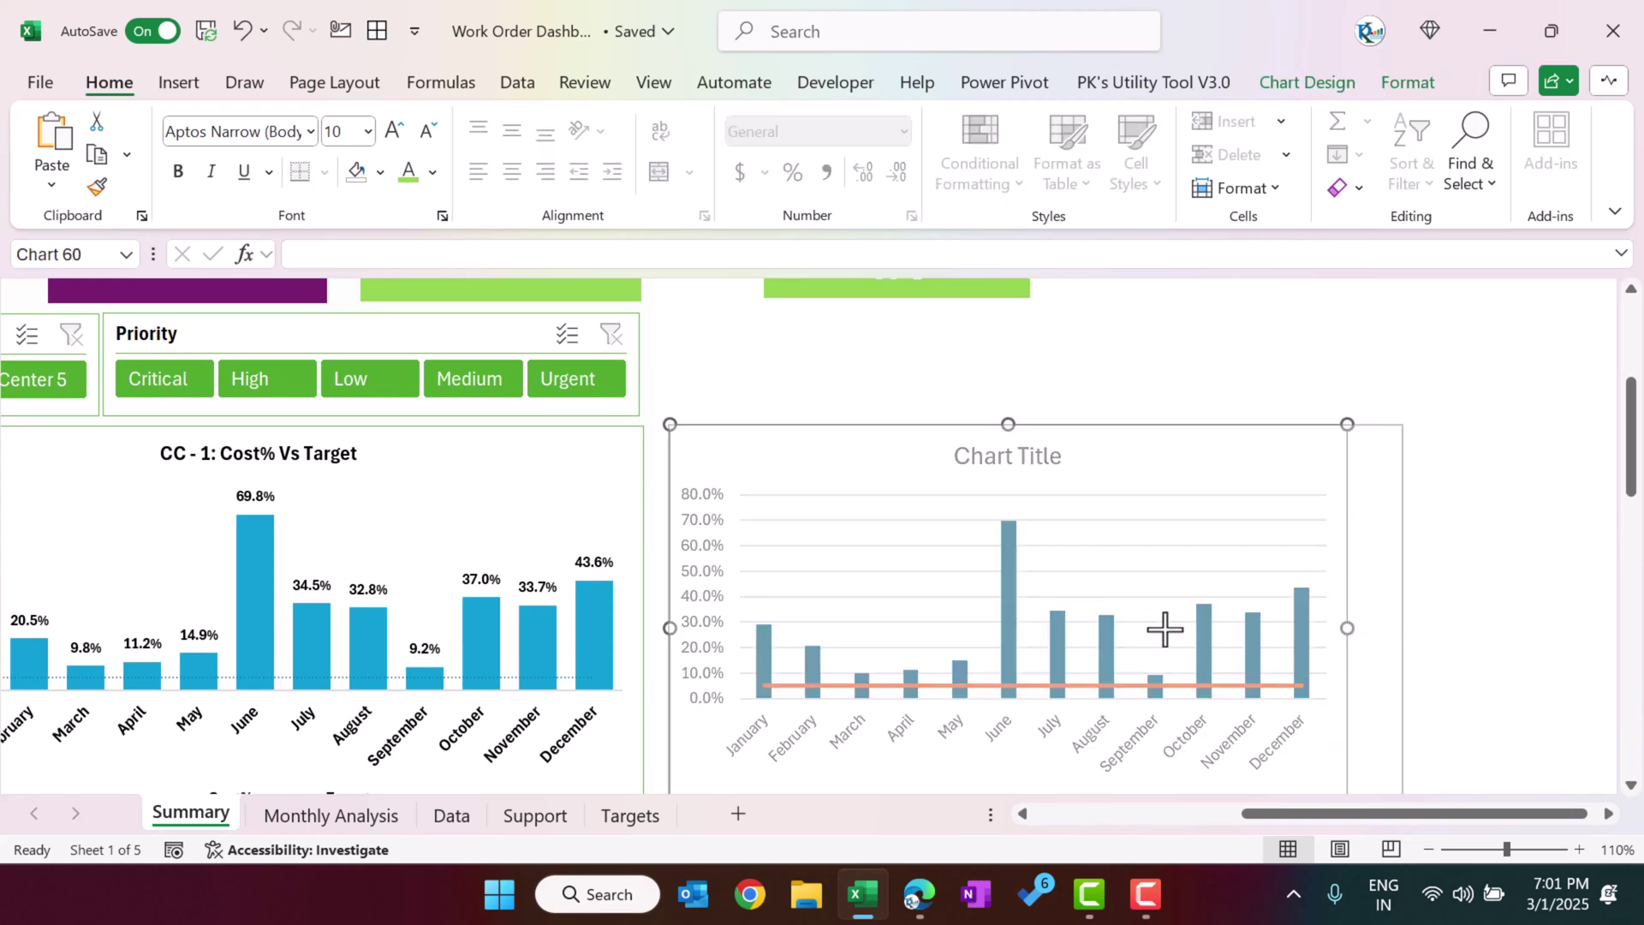
{"action": "left_click", "coordinate": [1034, 604]}
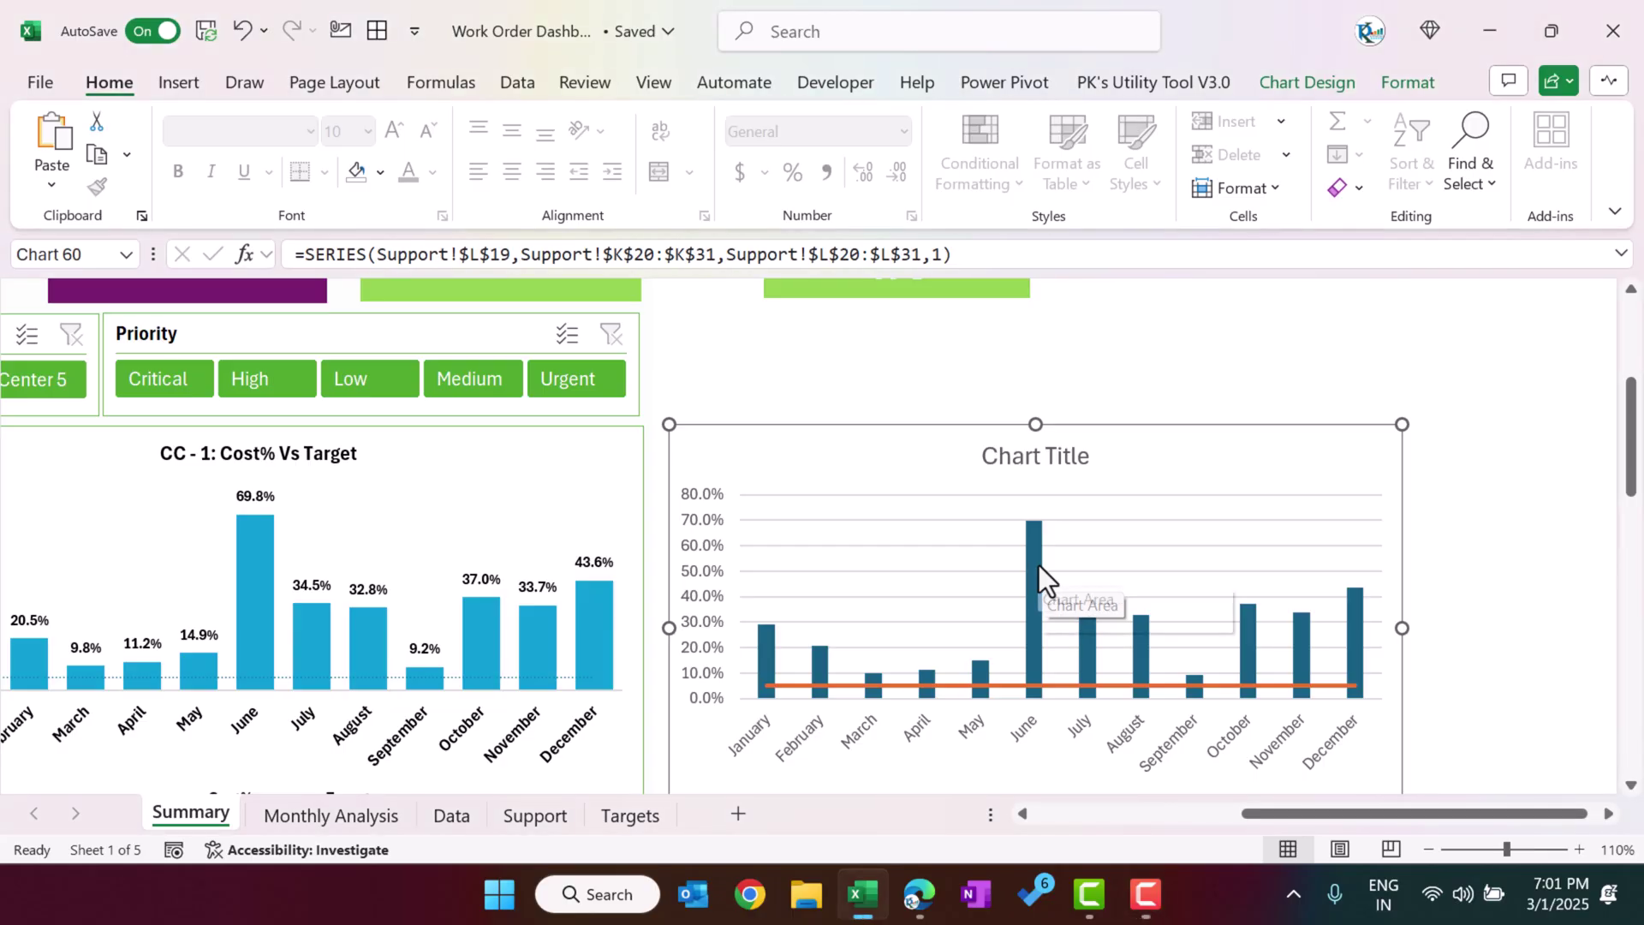
{"action": "right_click", "coordinate": [1038, 565]}
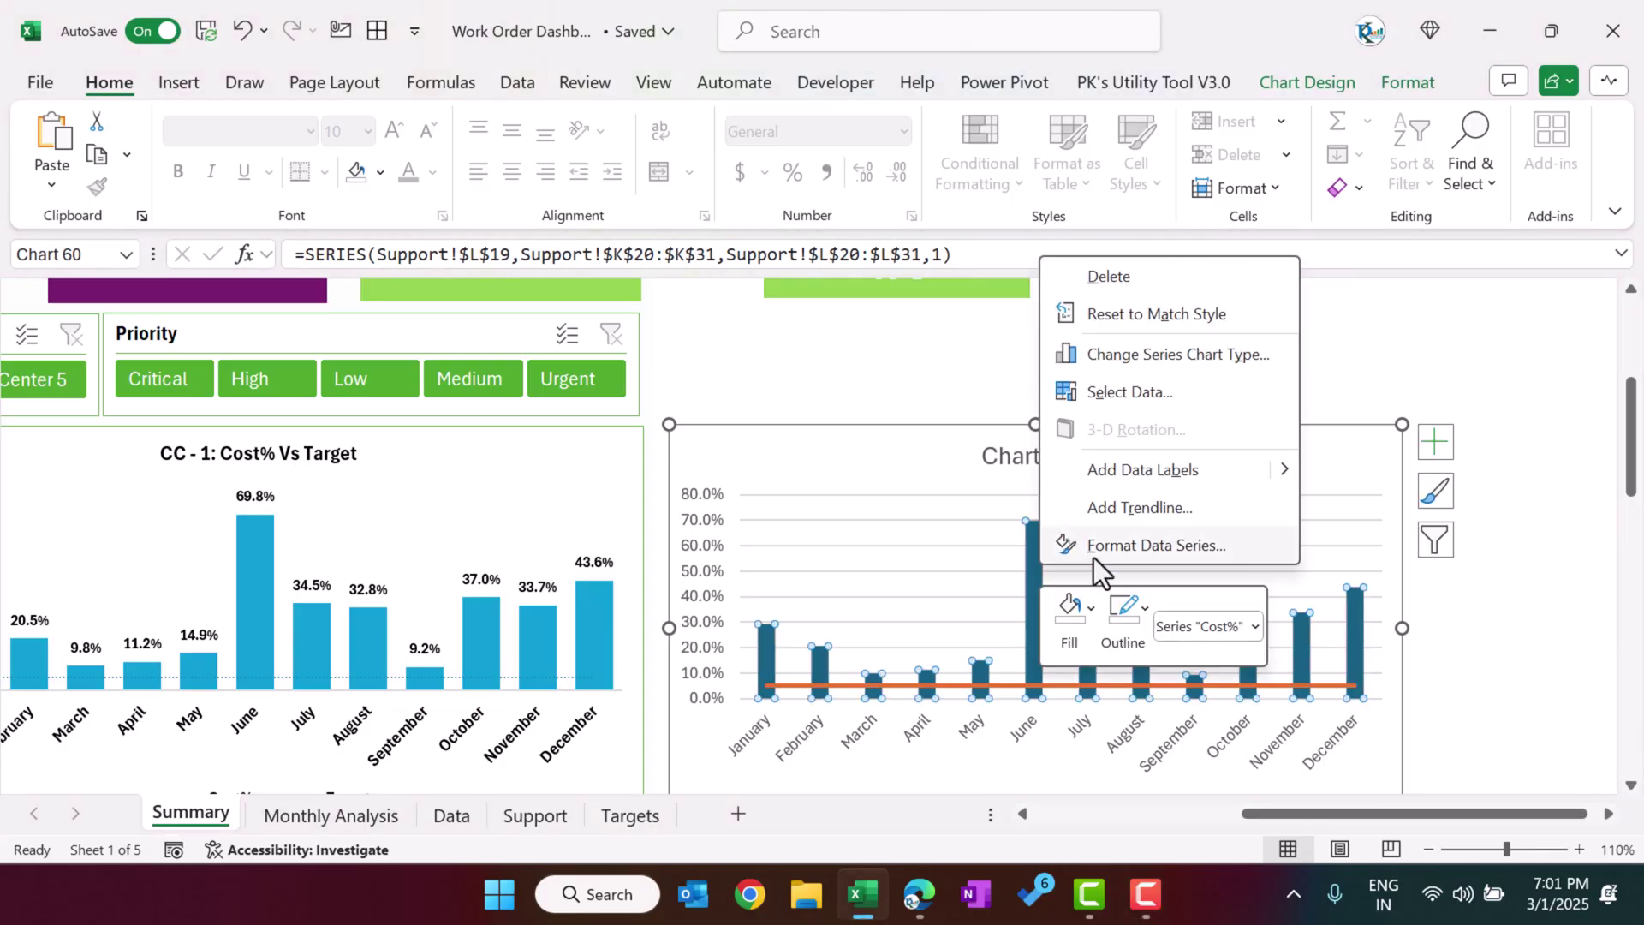
{"action": "key", "text": "Escape"}
{"action": "key", "text": "ctrl+1"}
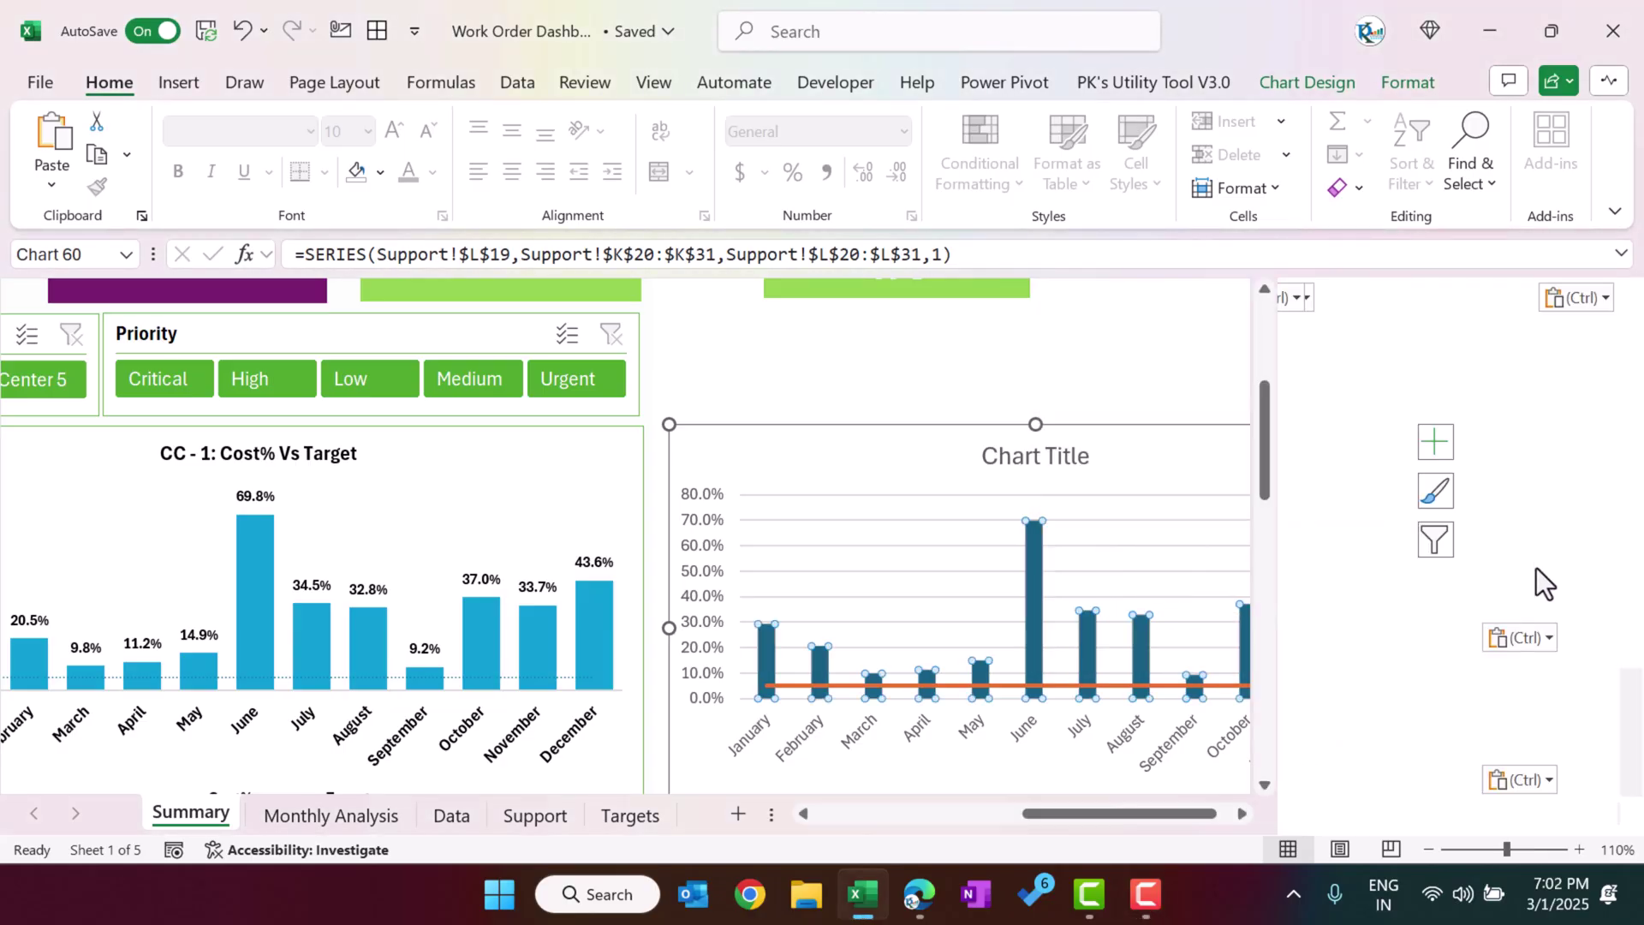
{"action": "left_click_drag", "start_coordinate": [1550, 641], "coordinate": [1401, 629]}
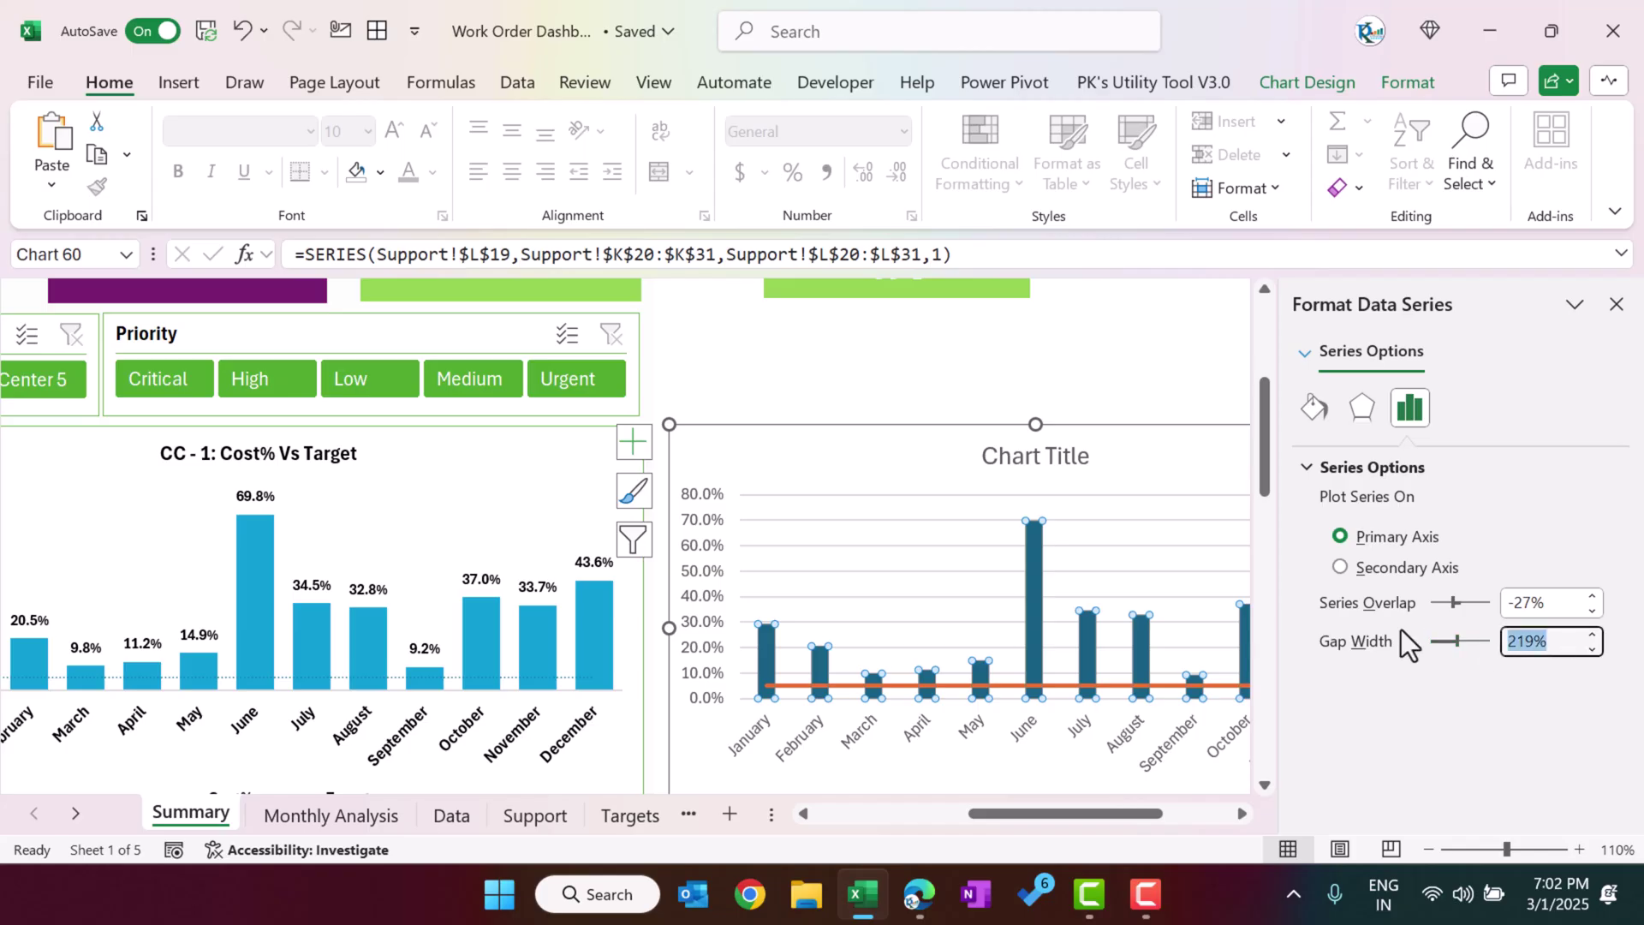
{"action": "key", "text": "BackSpace"}
{"action": "type", "text": "30%"}
{"action": "key", "text": "Return"}
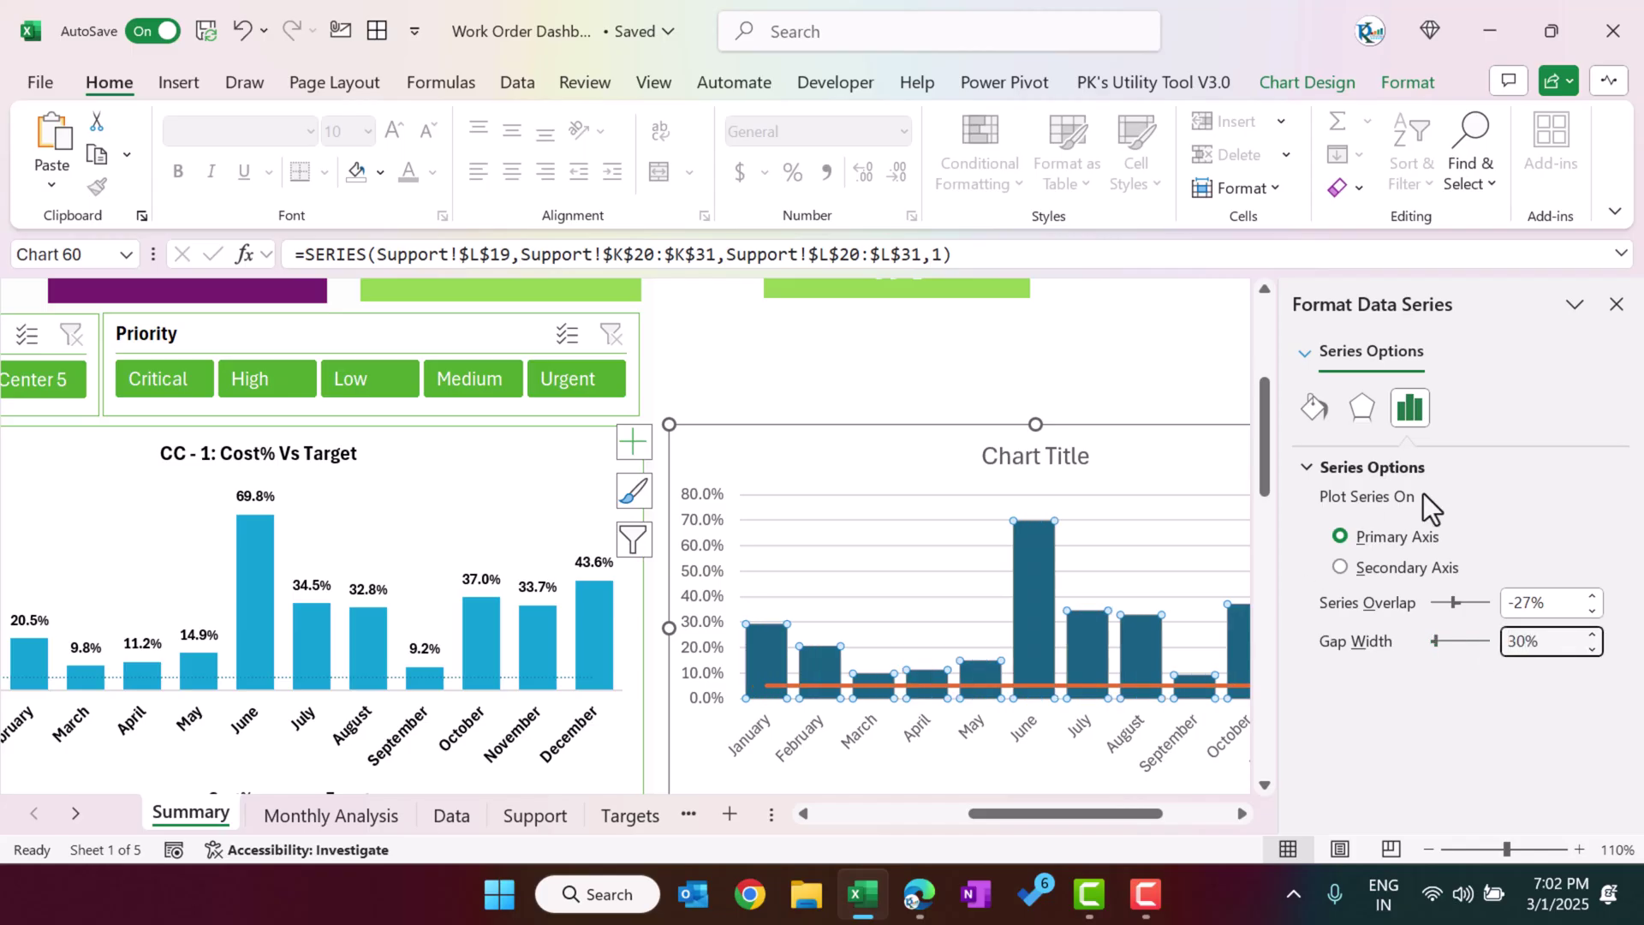
- Give the Cost% columns a light blue solid fill
{"action": "left_click", "coordinate": [1319, 416]}
{"action": "left_click", "coordinate": [1351, 472]}
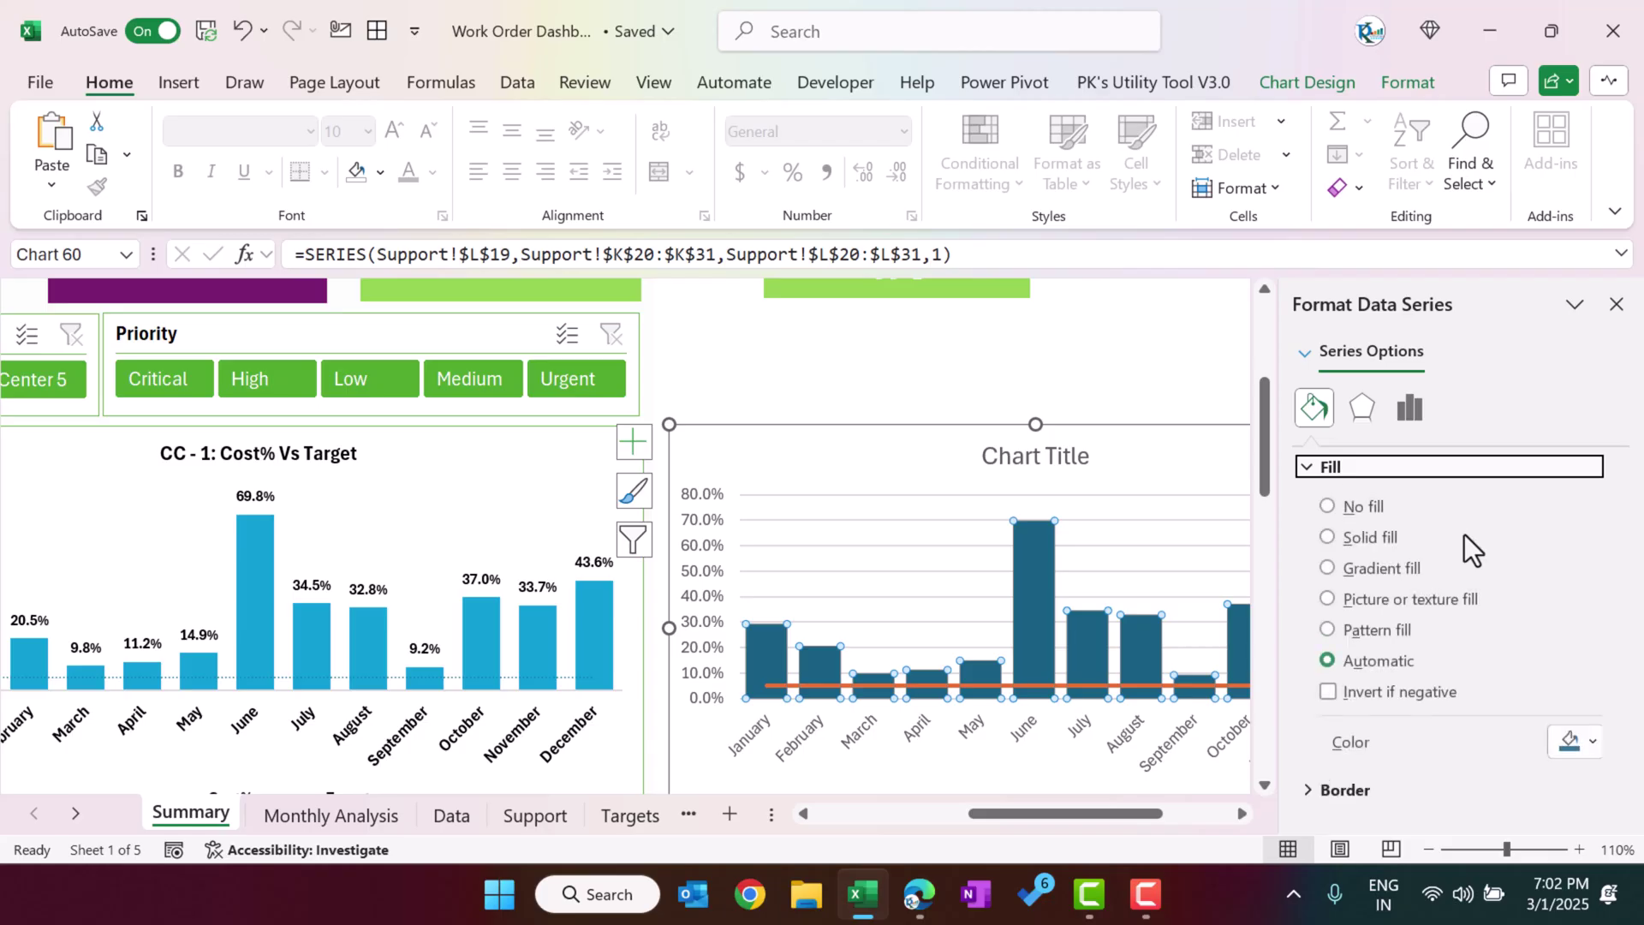
{"action": "left_click", "coordinate": [1402, 544]}
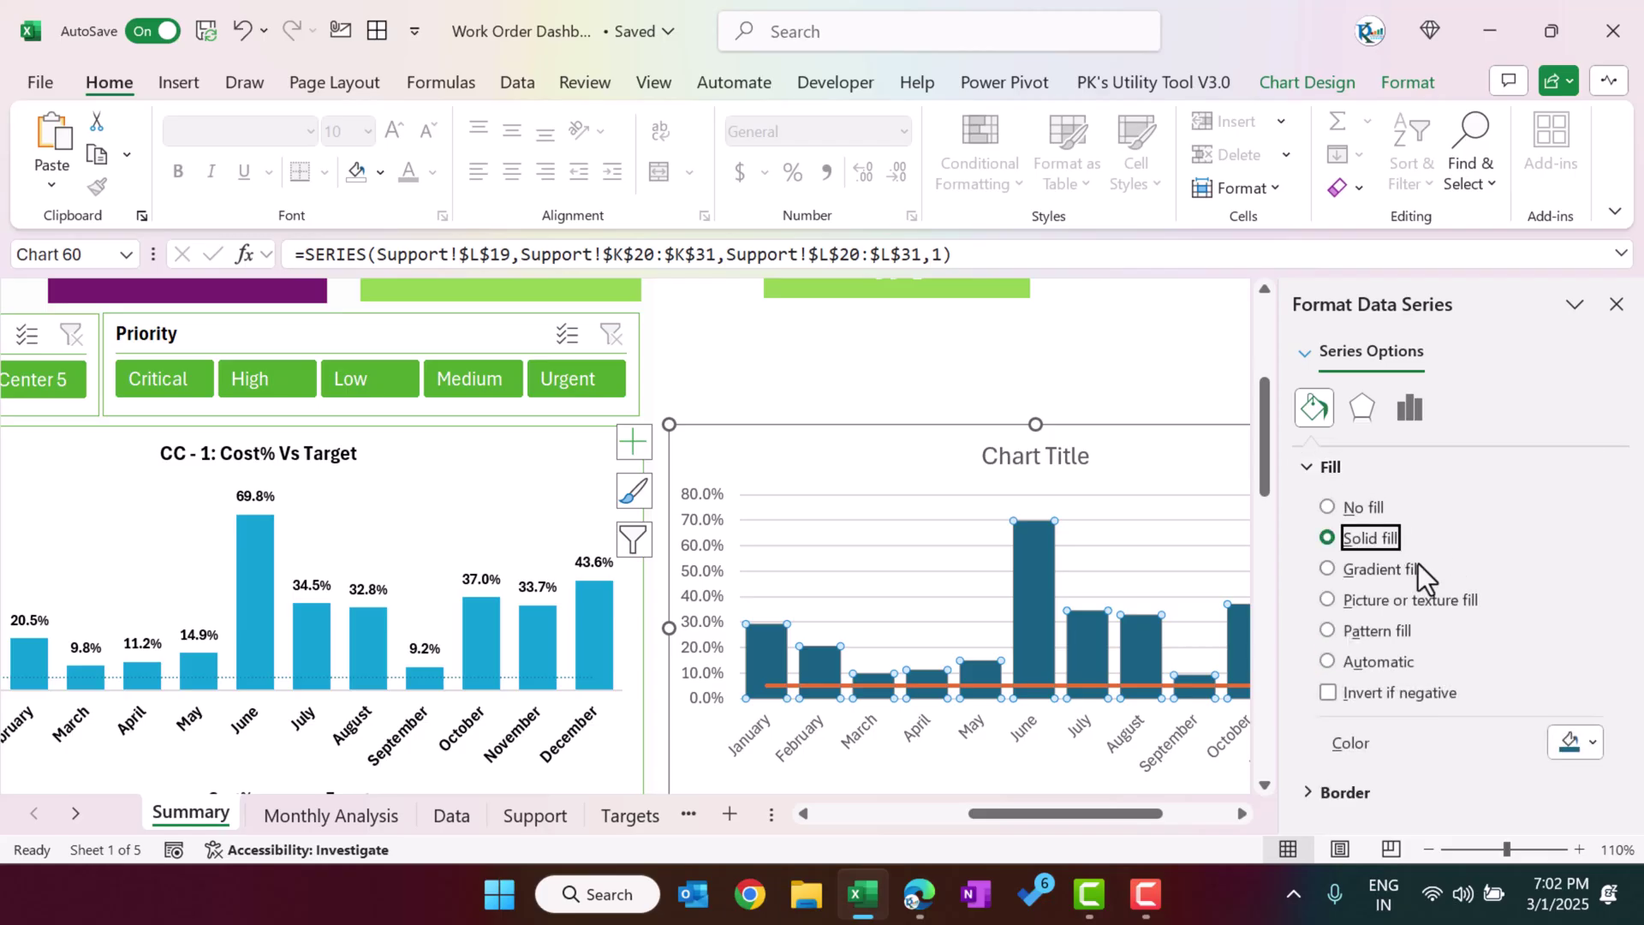
{"action": "left_click", "coordinate": [1584, 741]}
{"action": "key", "text": "Escape"}
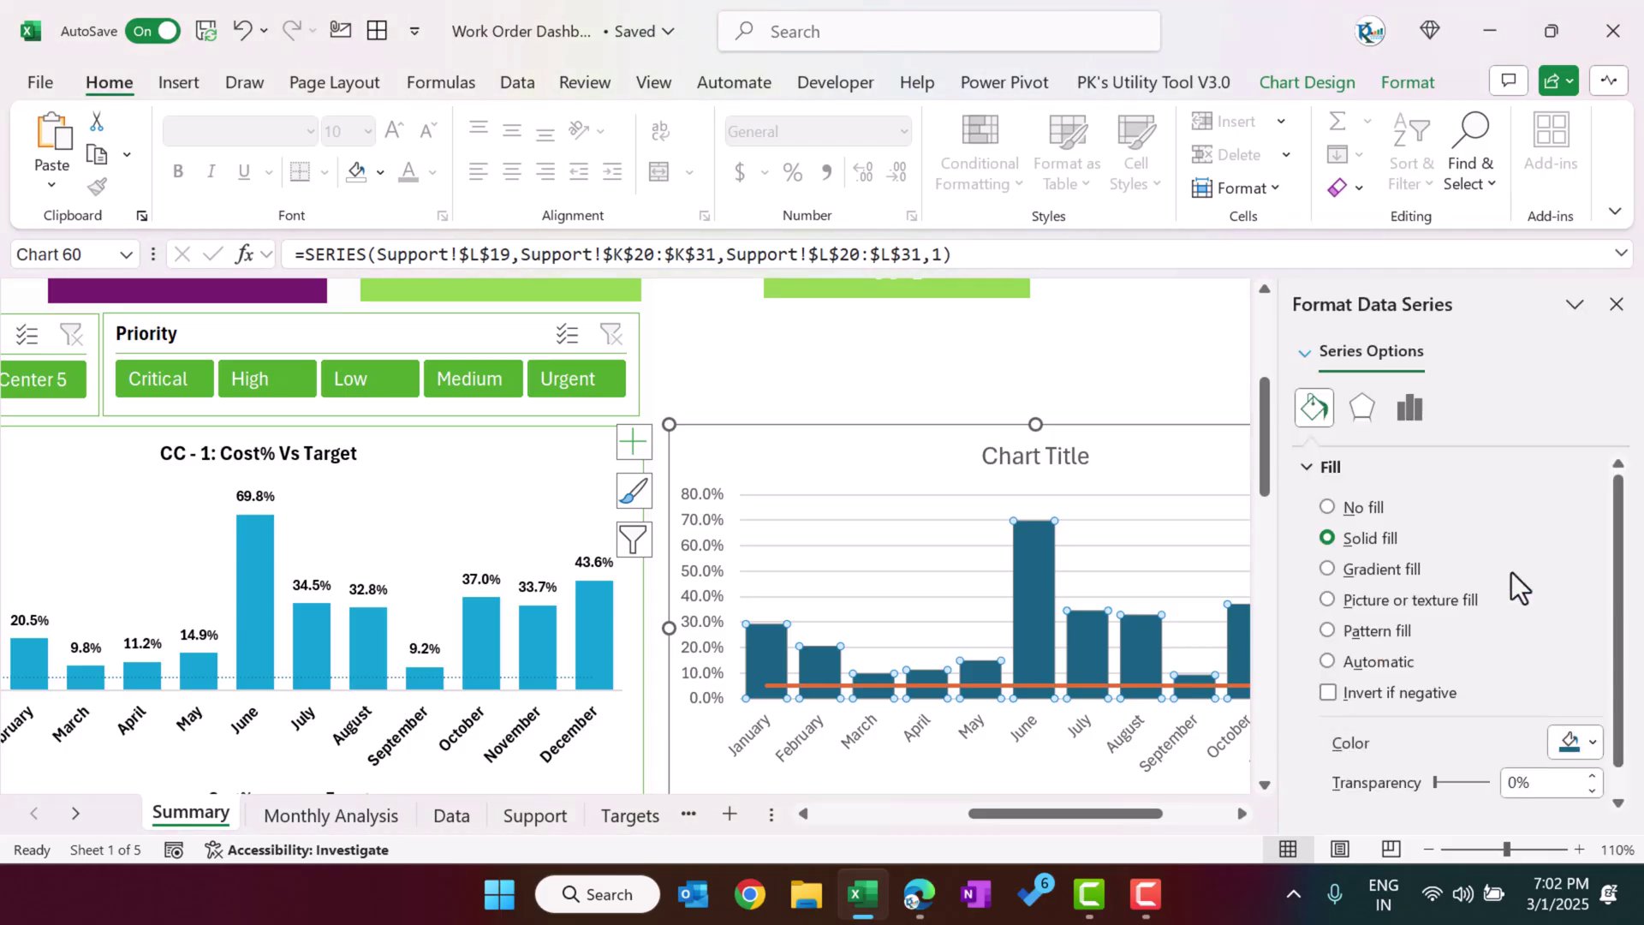
- Make the Target line dark blue, 1.5 pt wide and dotted
{"action": "left_click", "coordinate": [1080, 686]}
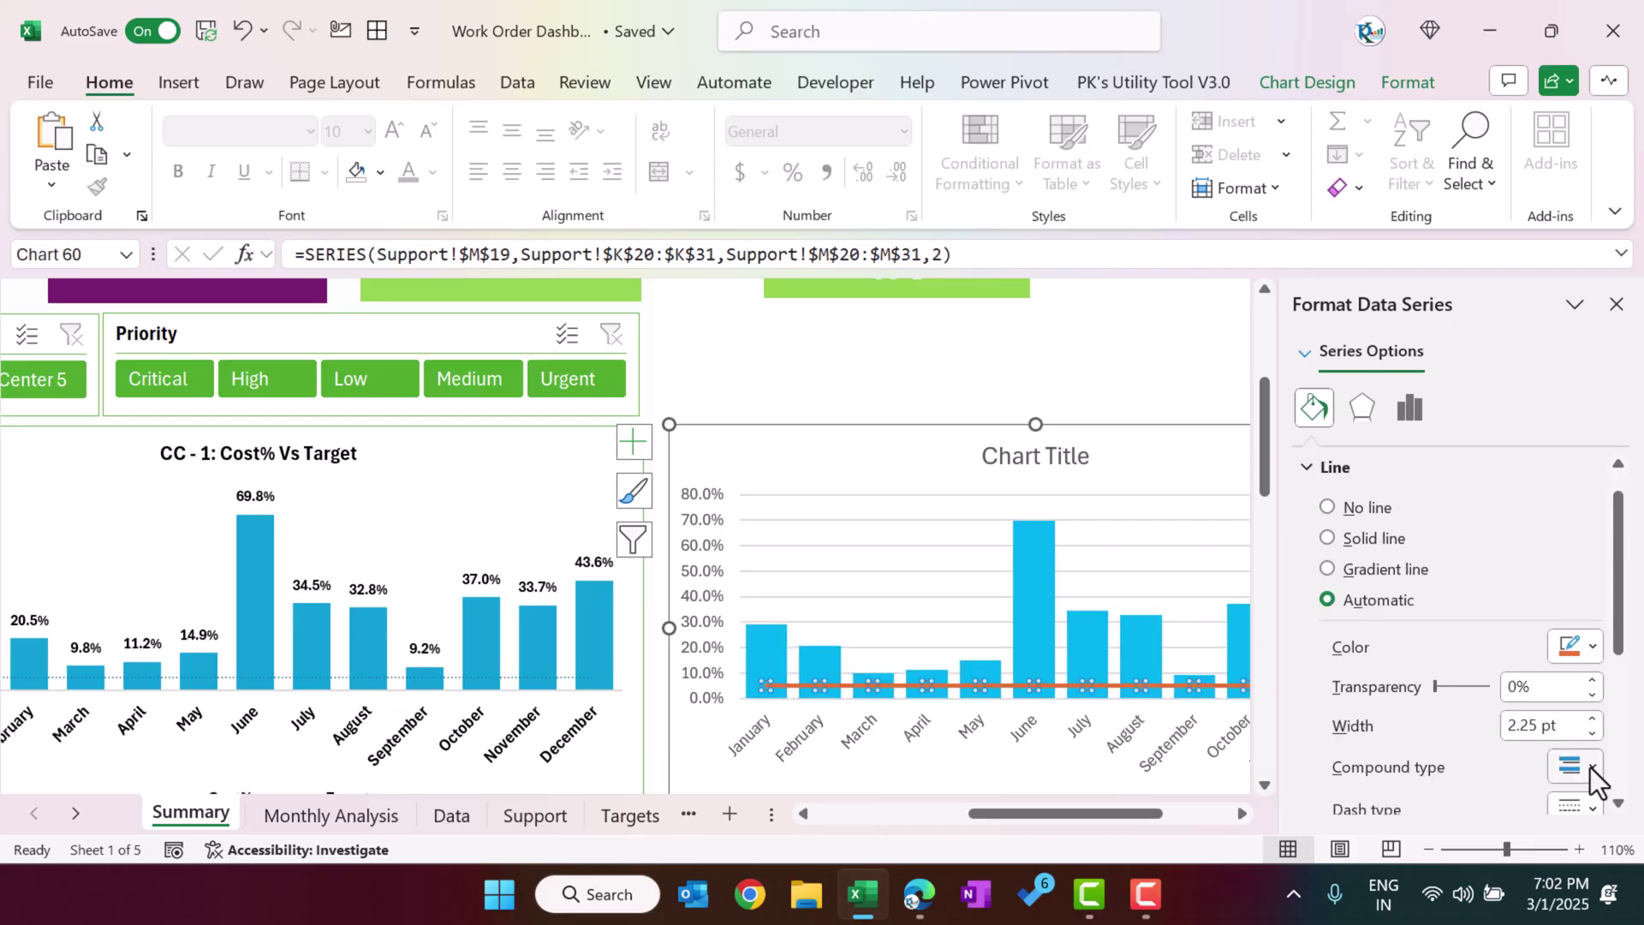
{"action": "left_click", "coordinate": [1593, 647]}
{"action": "left_click", "coordinate": [1549, 479]}
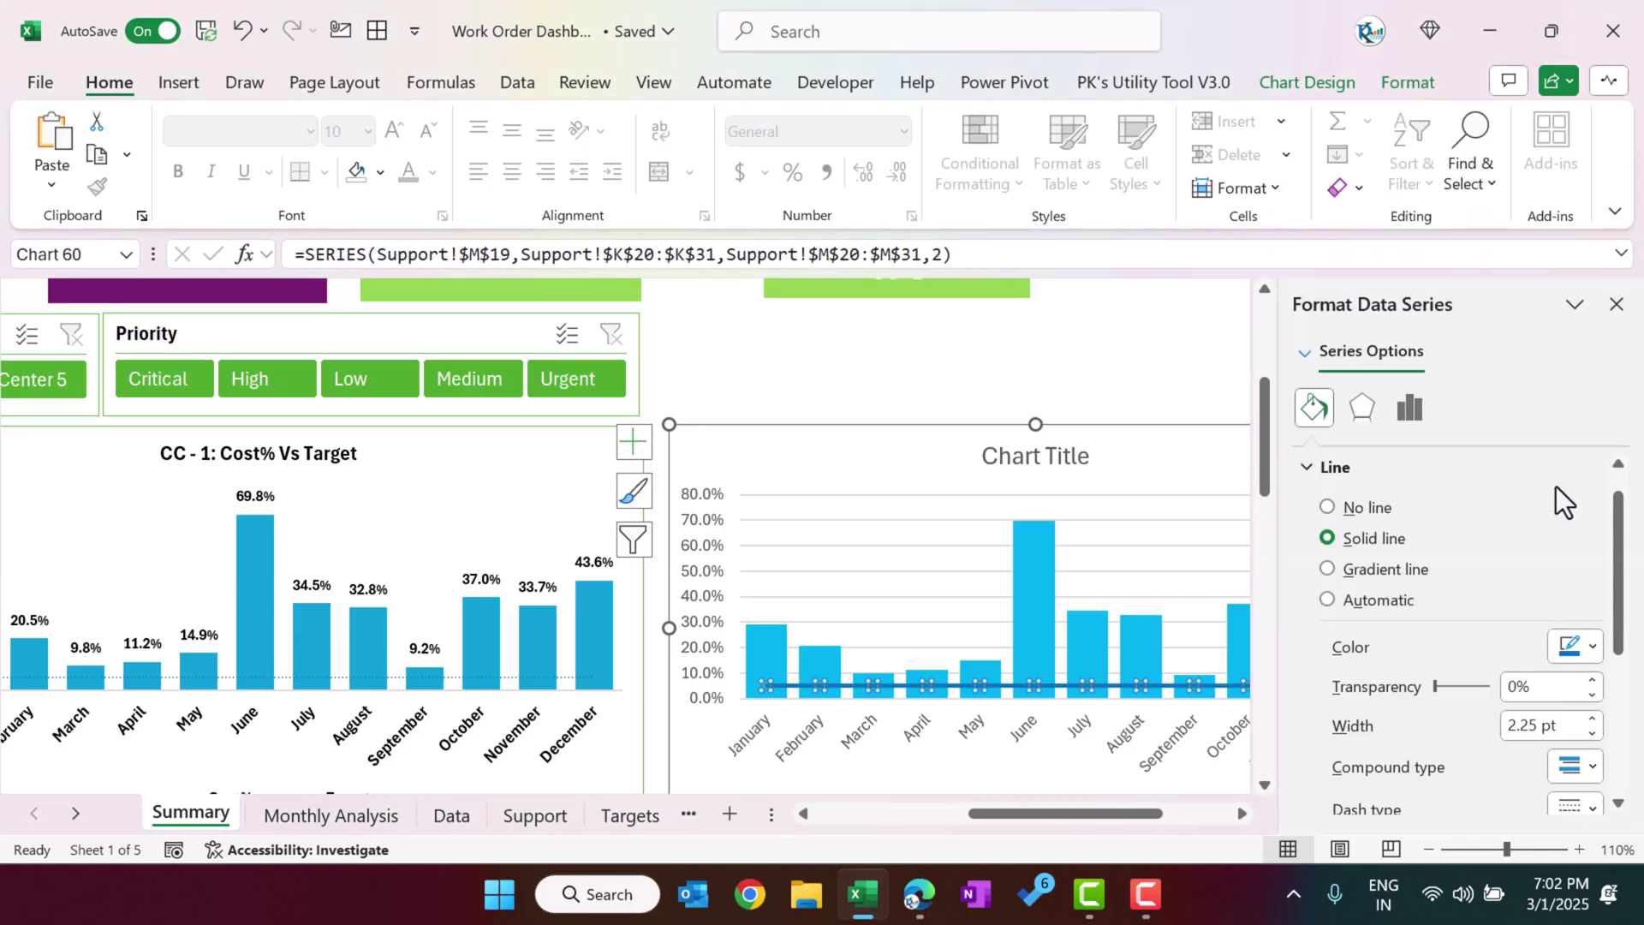
{"action": "left_click", "coordinate": [1592, 732]}
{"action": "left_click", "coordinate": [1592, 733]}
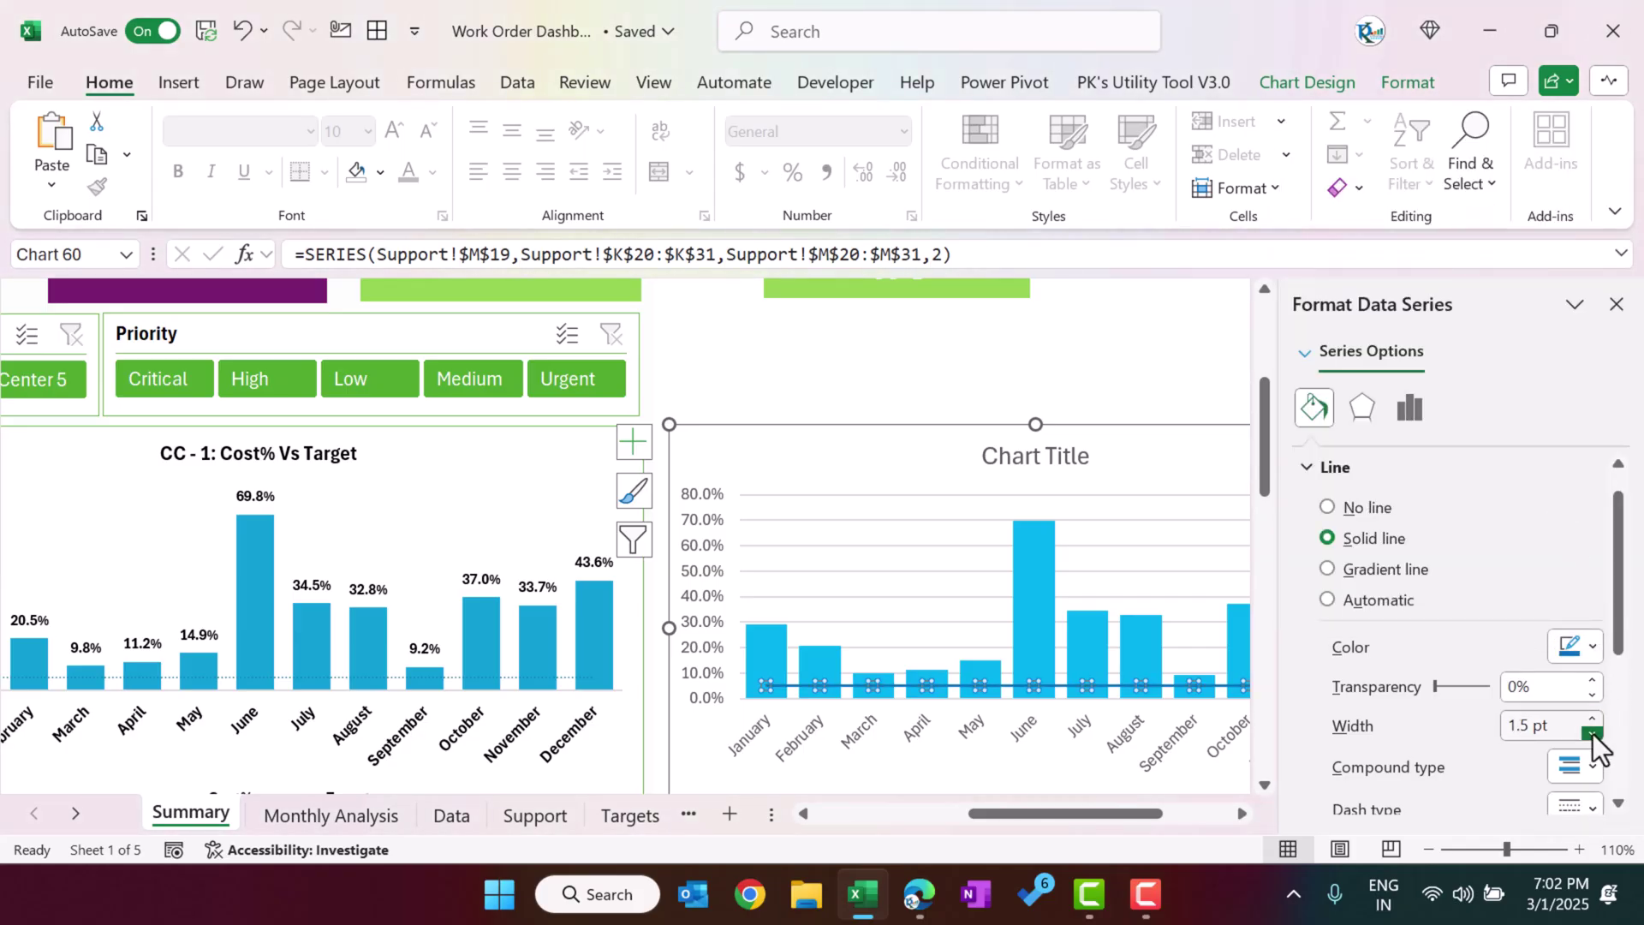
{"action": "scroll", "coordinate": [1626, 629], "scroll_direction": "down", "scroll_amount": 1}
{"action": "scroll", "coordinate": [1627, 629], "scroll_direction": "down", "scroll_amount": 3}
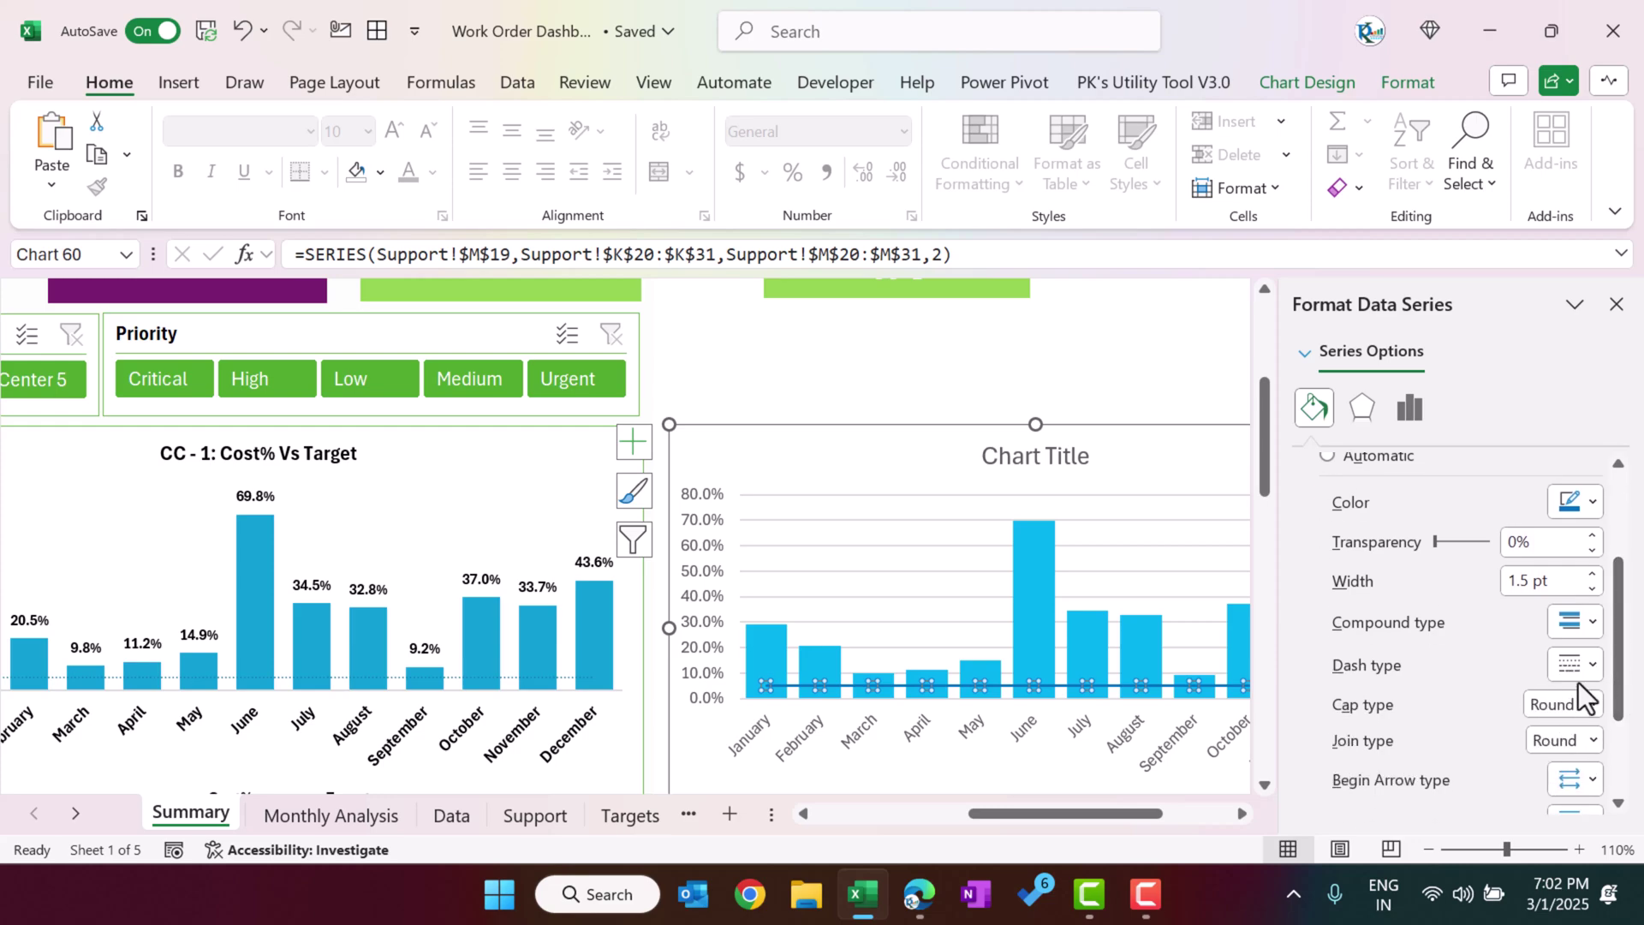
{"action": "left_click", "coordinate": [1575, 666]}
{"action": "left_click", "coordinate": [1566, 508]}
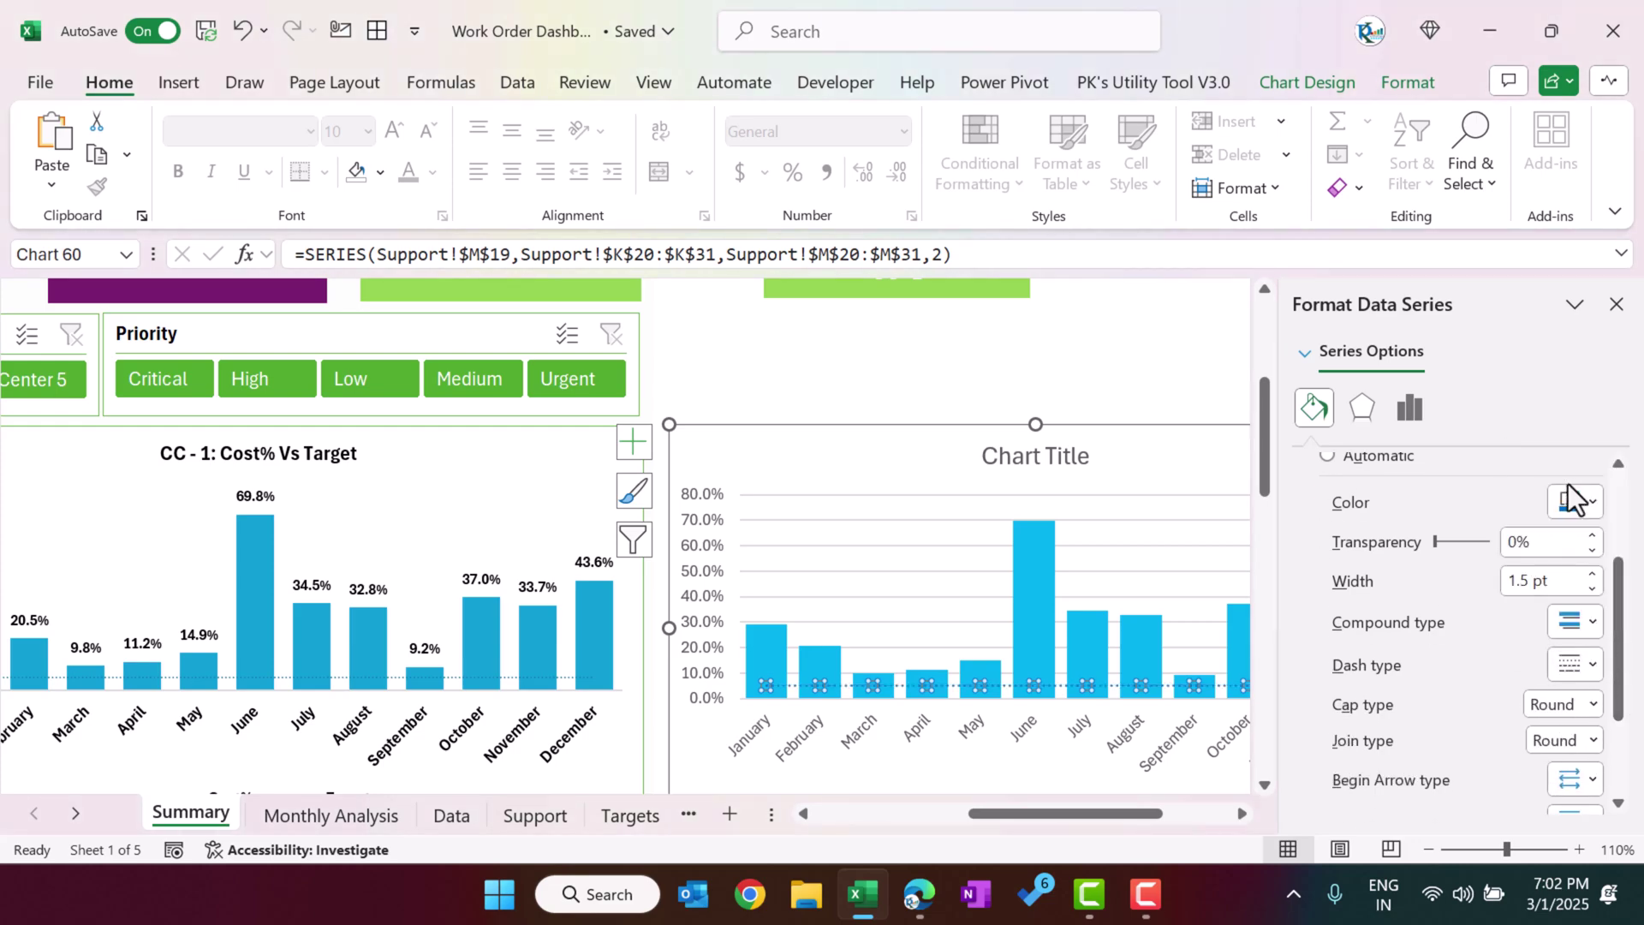
{"action": "left_click", "coordinate": [1617, 304]}
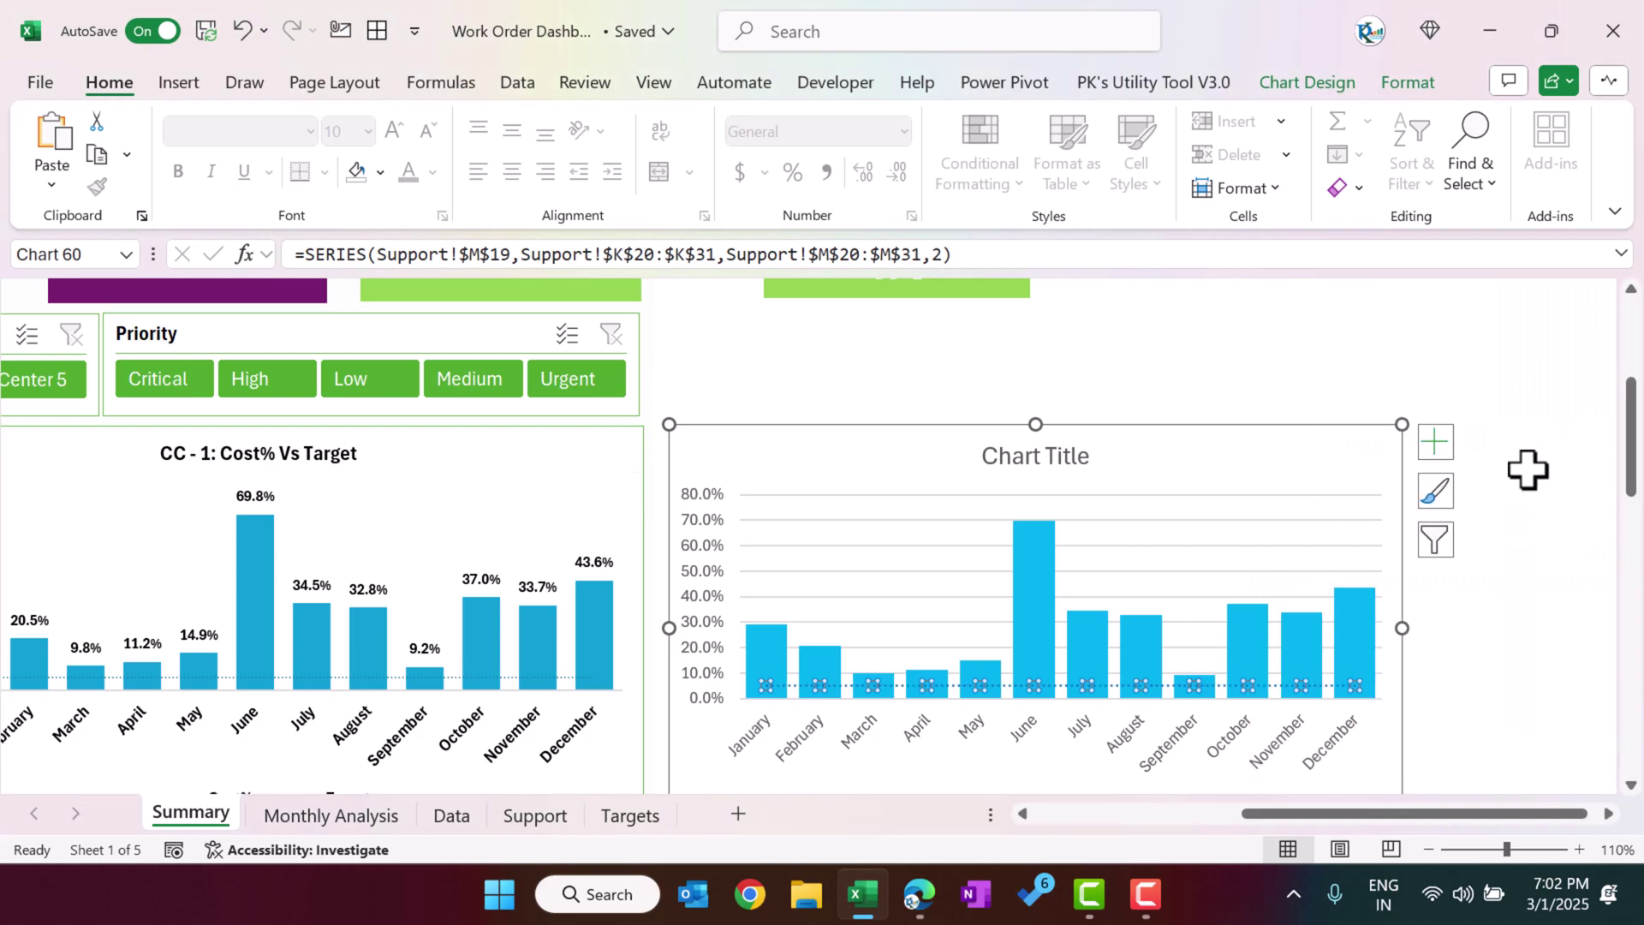
- Delete the duplicate right-hand Cost% vs Target chart
{"action": "left_click", "coordinate": [1435, 441]}
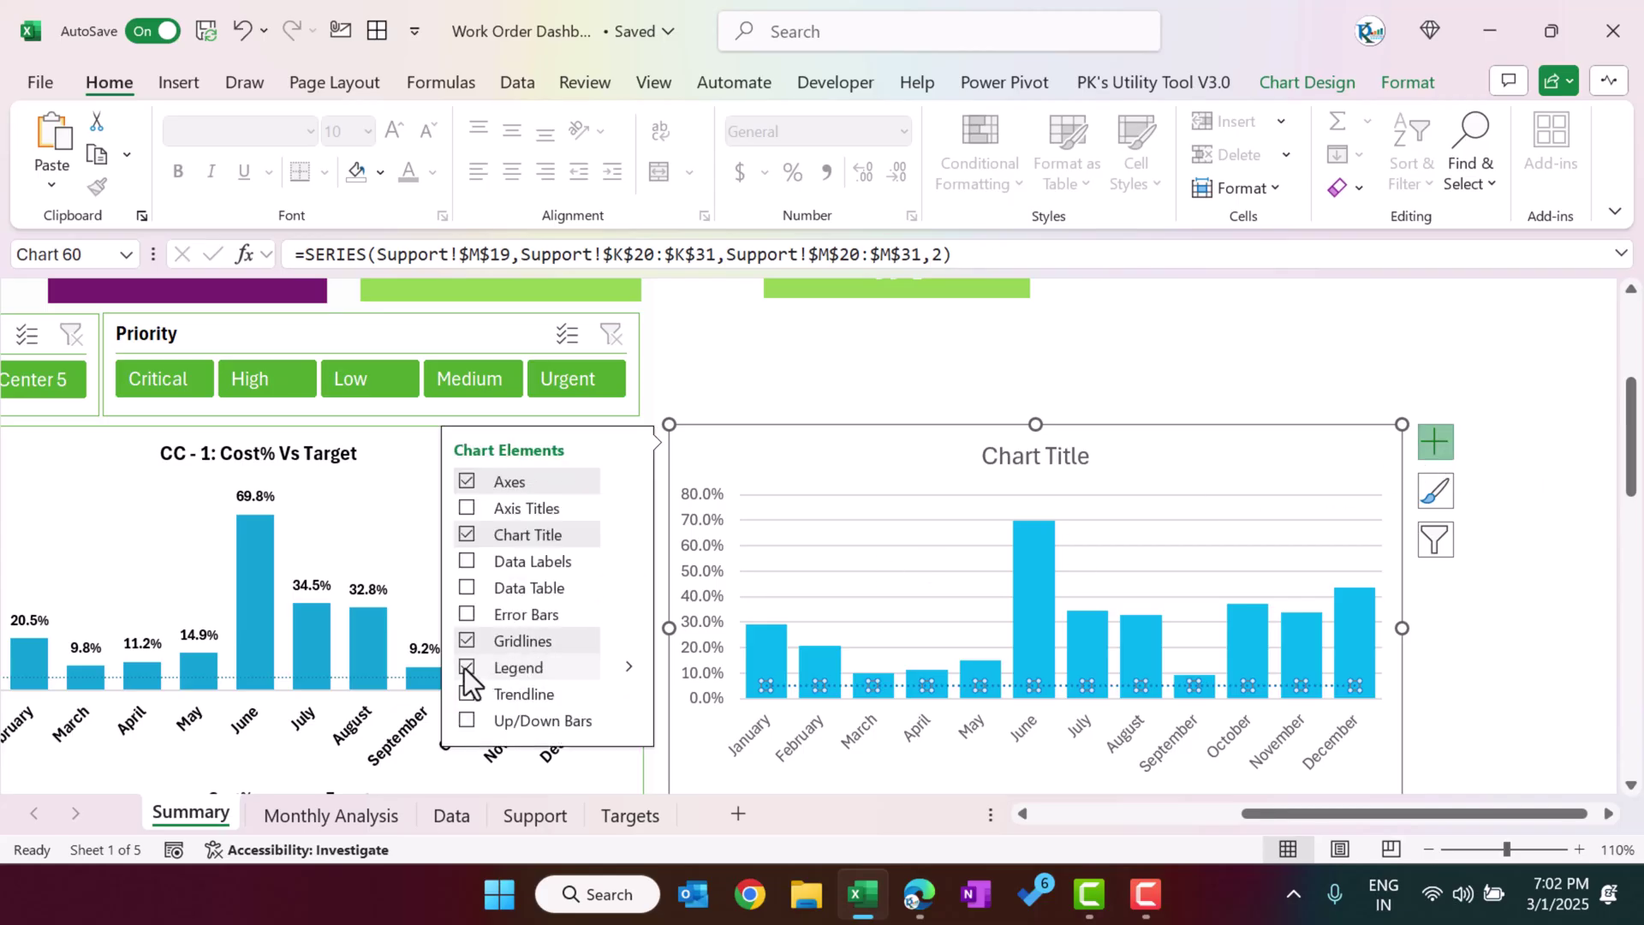
{"action": "scroll", "coordinate": [1189, 712], "scroll_direction": "down", "scroll_amount": 3}
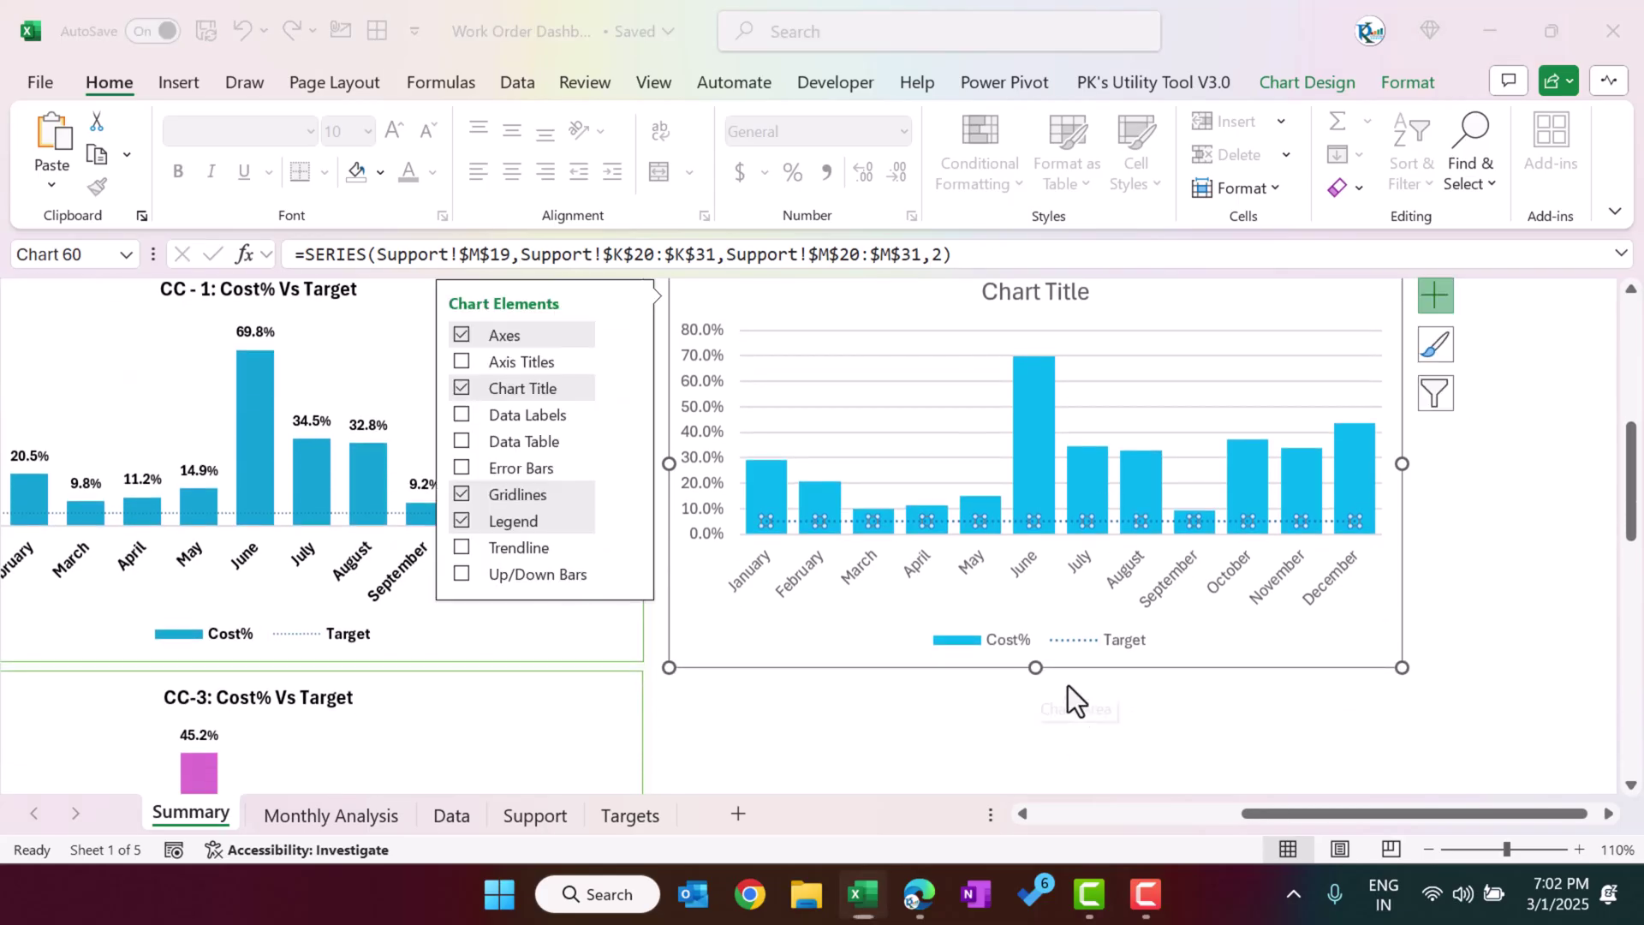
{"action": "left_click", "coordinate": [1461, 555]}
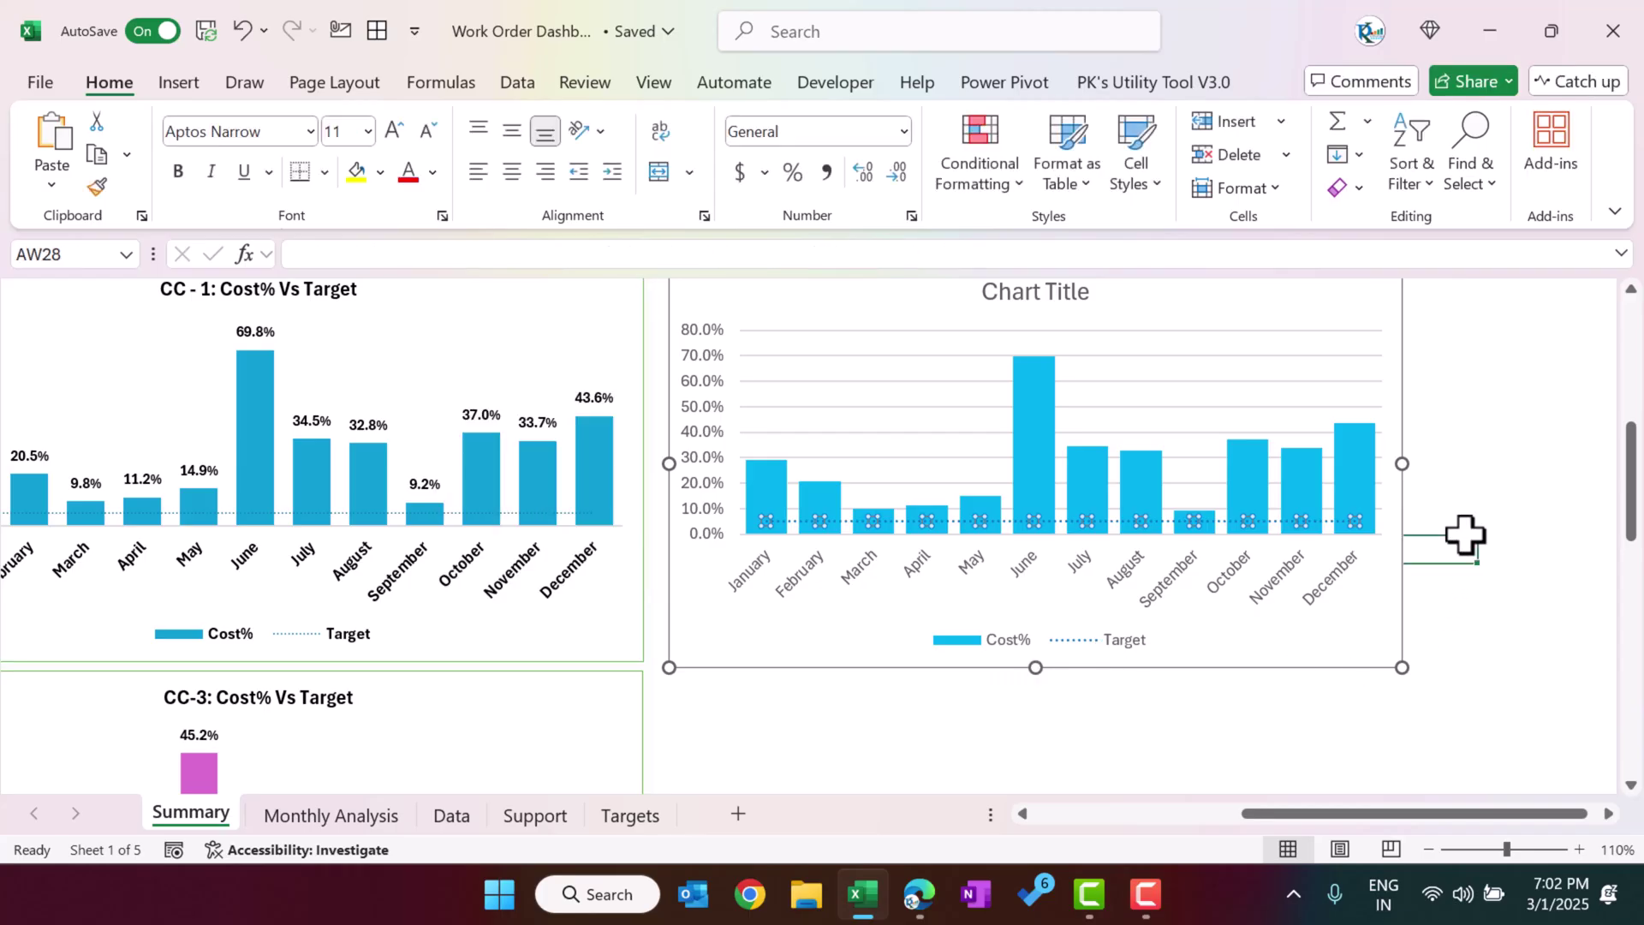
{"action": "scroll", "coordinate": [1270, 625], "scroll_direction": "up", "scroll_amount": 2}
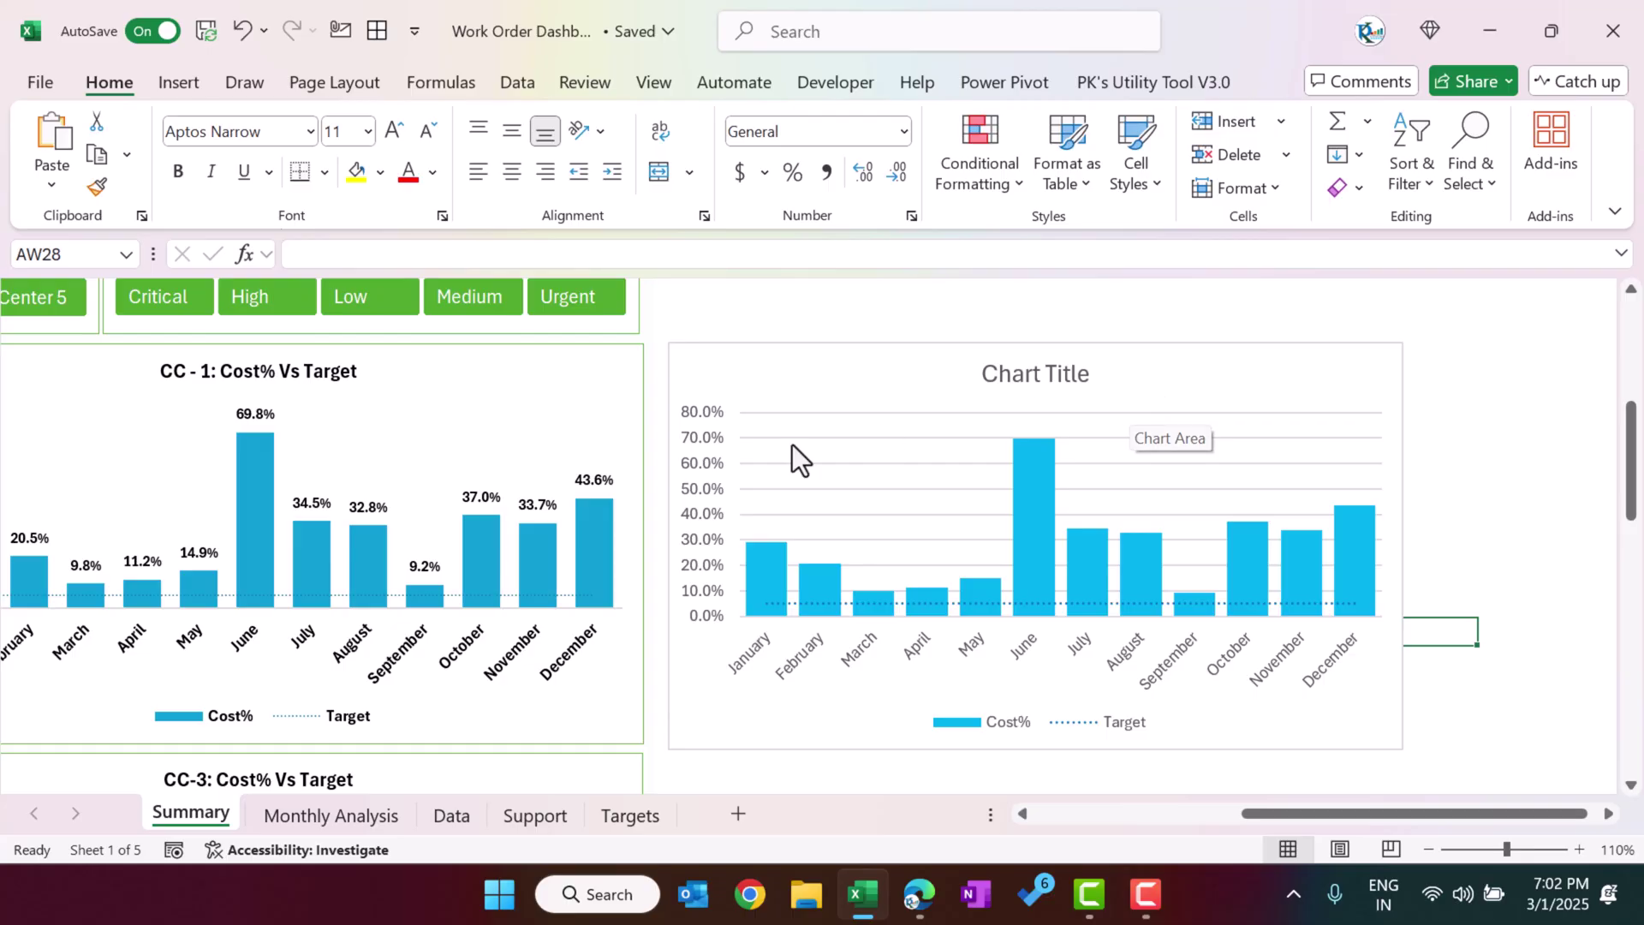
{"action": "left_click", "coordinate": [826, 347]}
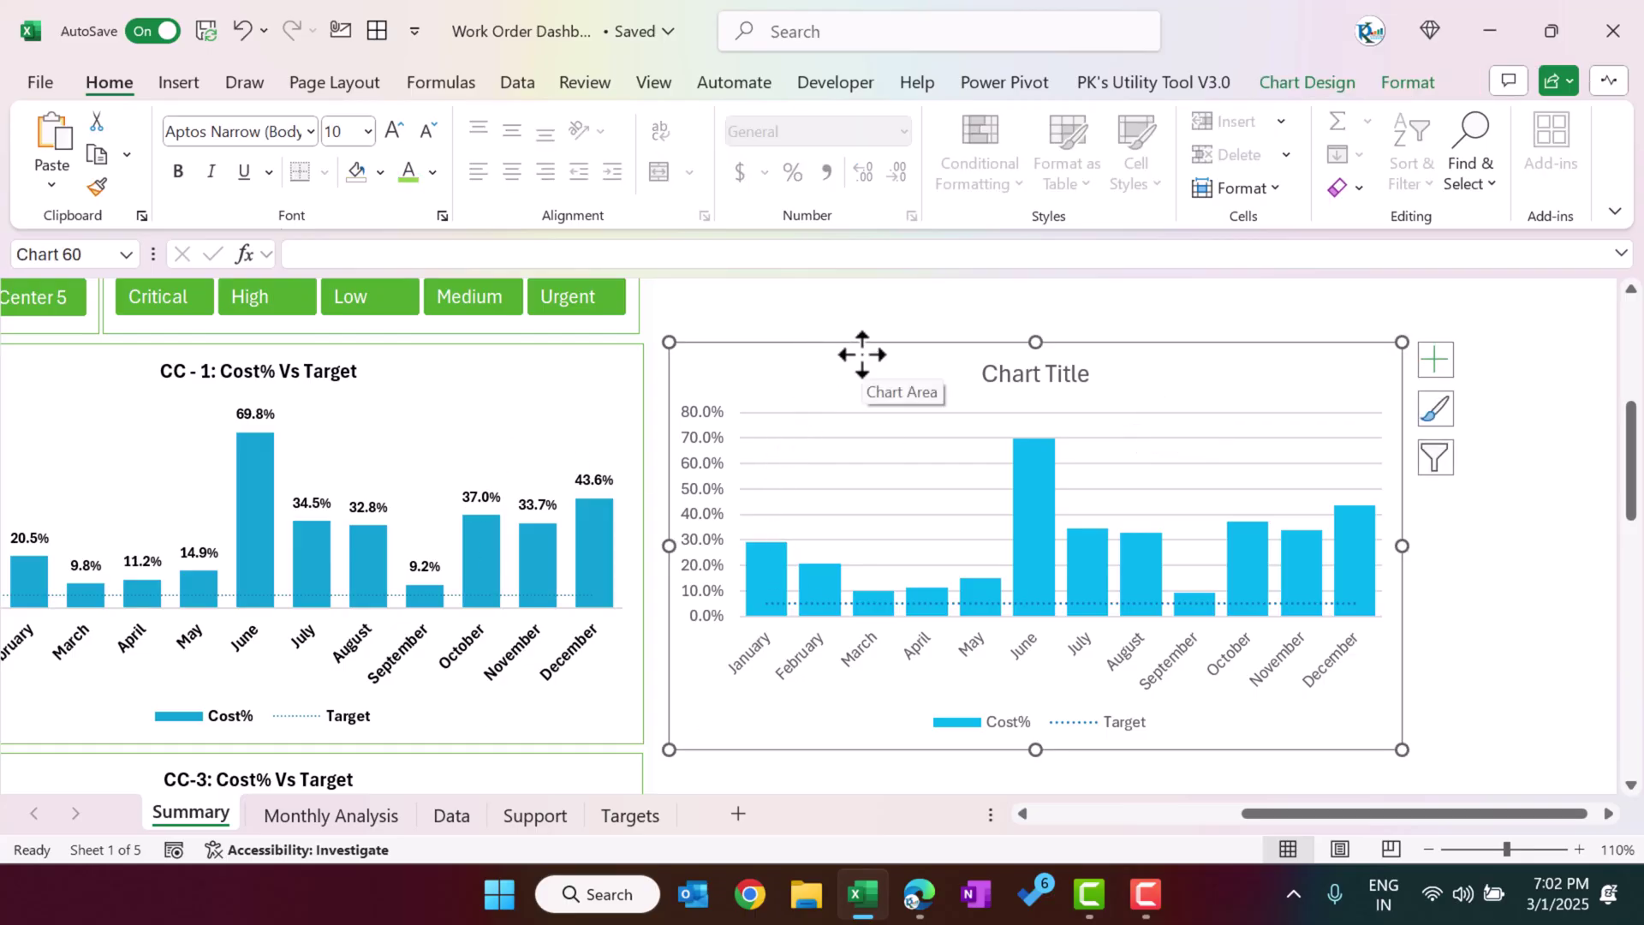
{"action": "key", "text": "Delete"}
- Remove the CC-1 label, 9.2% value and 4.2% gap from the KPI card, then move to Monthly Analysis
{"action": "scroll", "coordinate": [877, 400], "scroll_direction": "up", "scroll_amount": 6}
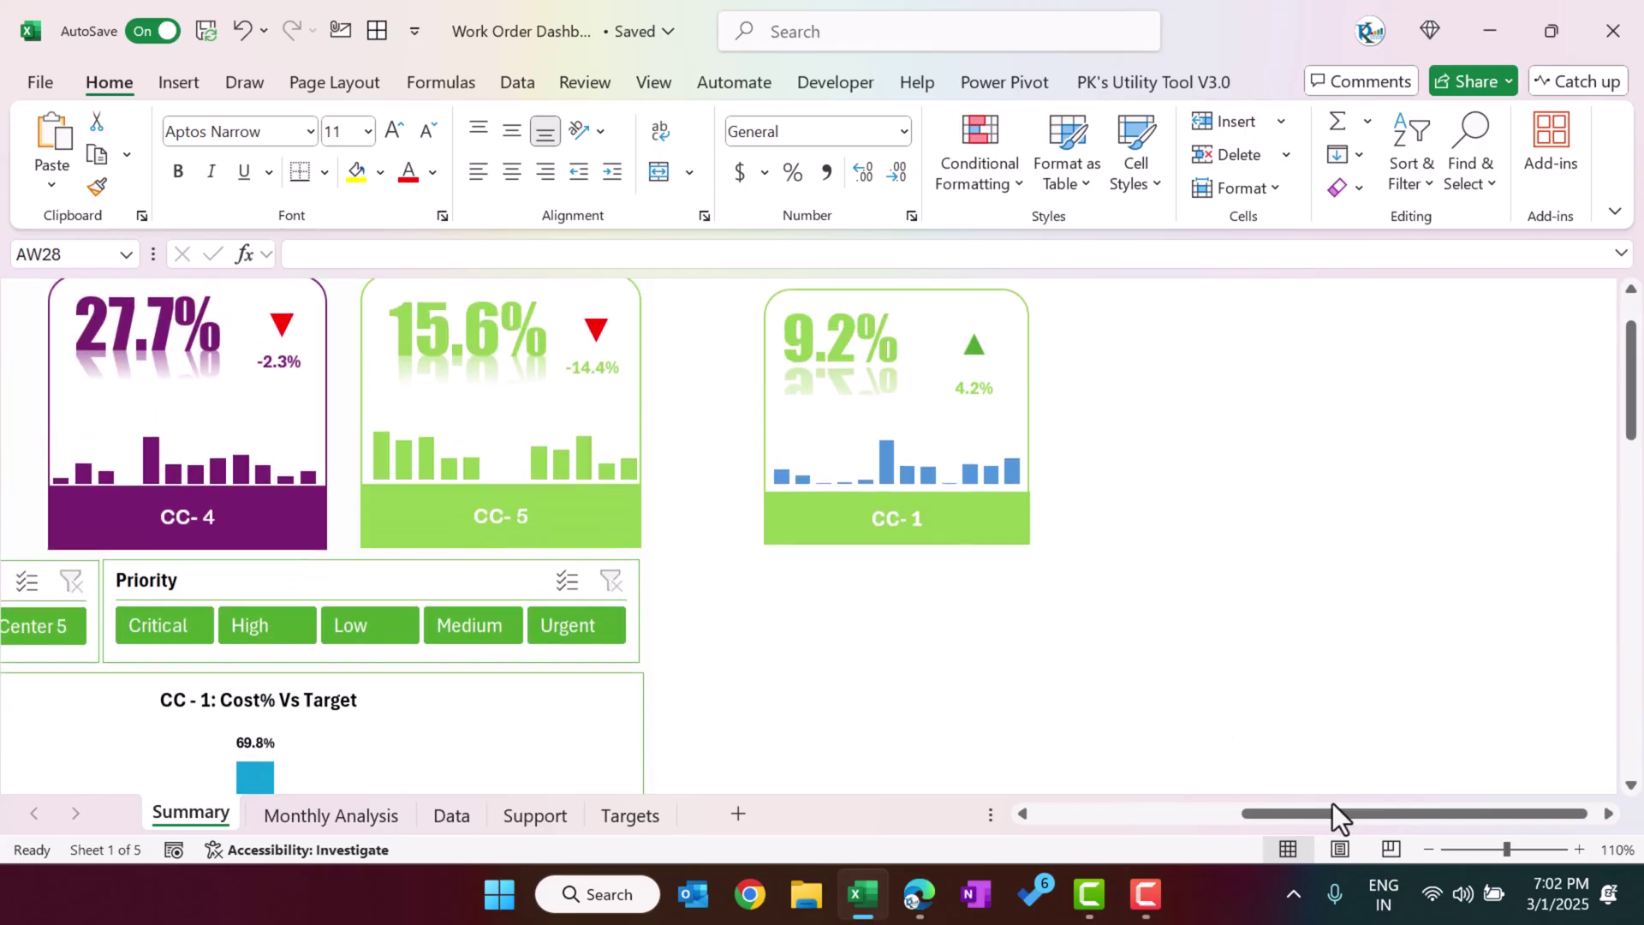
{"action": "left_click_drag", "start_coordinate": [1332, 805], "coordinate": [1330, 814]}
{"action": "left_click", "coordinate": [1017, 540]}
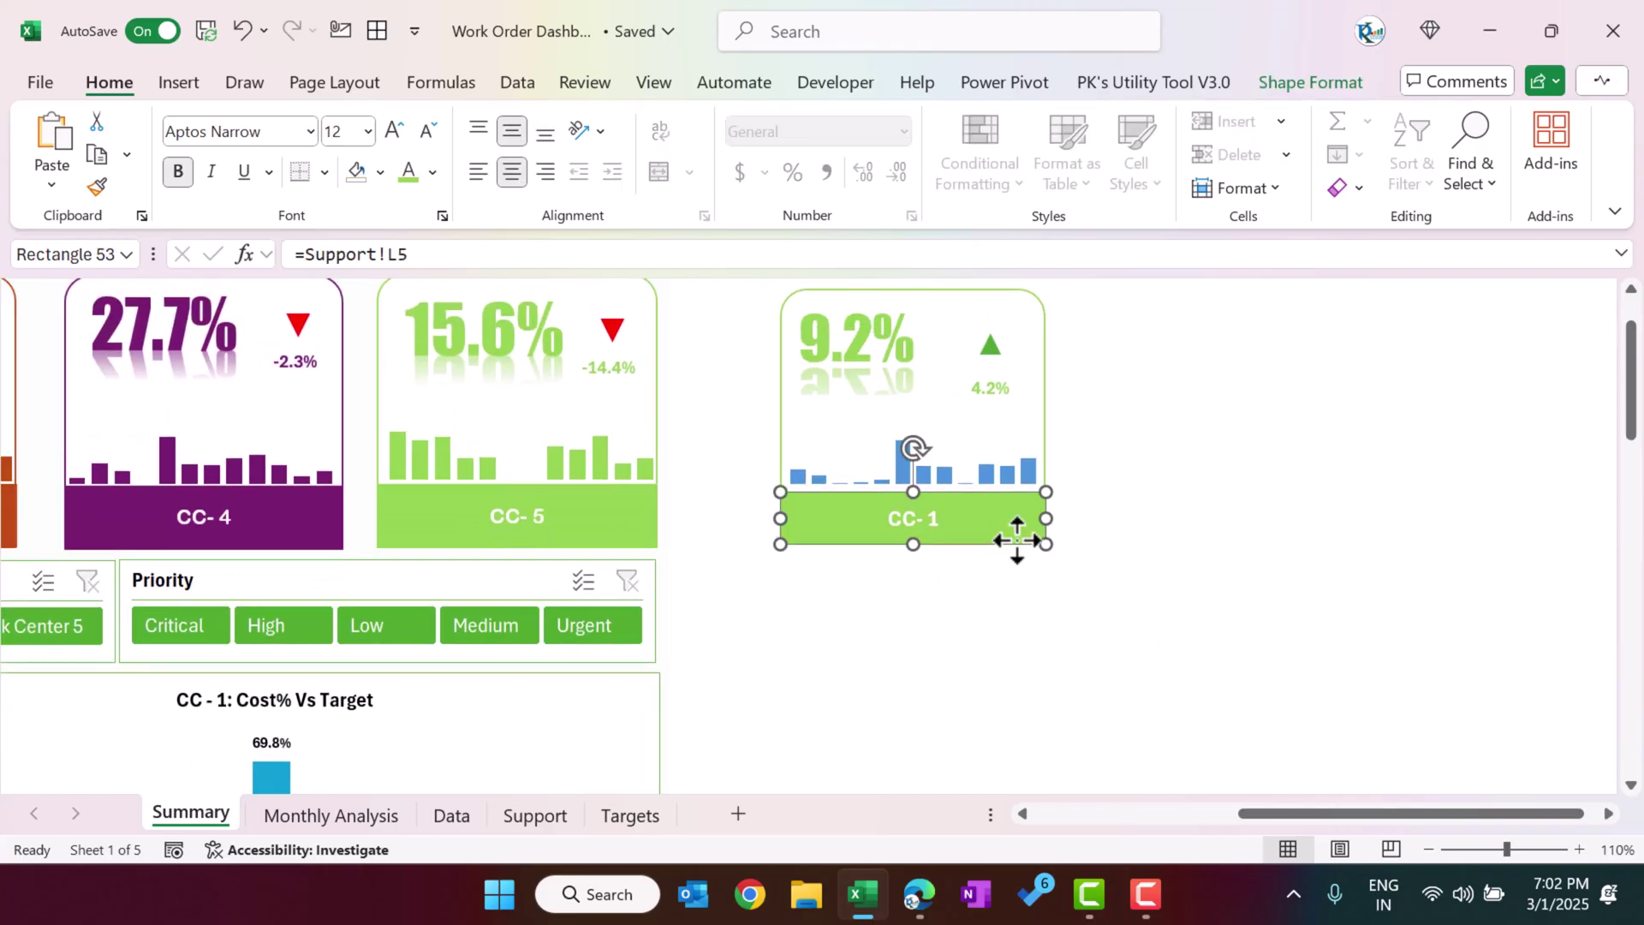
{"action": "key", "text": "Delete"}
{"action": "left_click", "coordinate": [849, 295]}
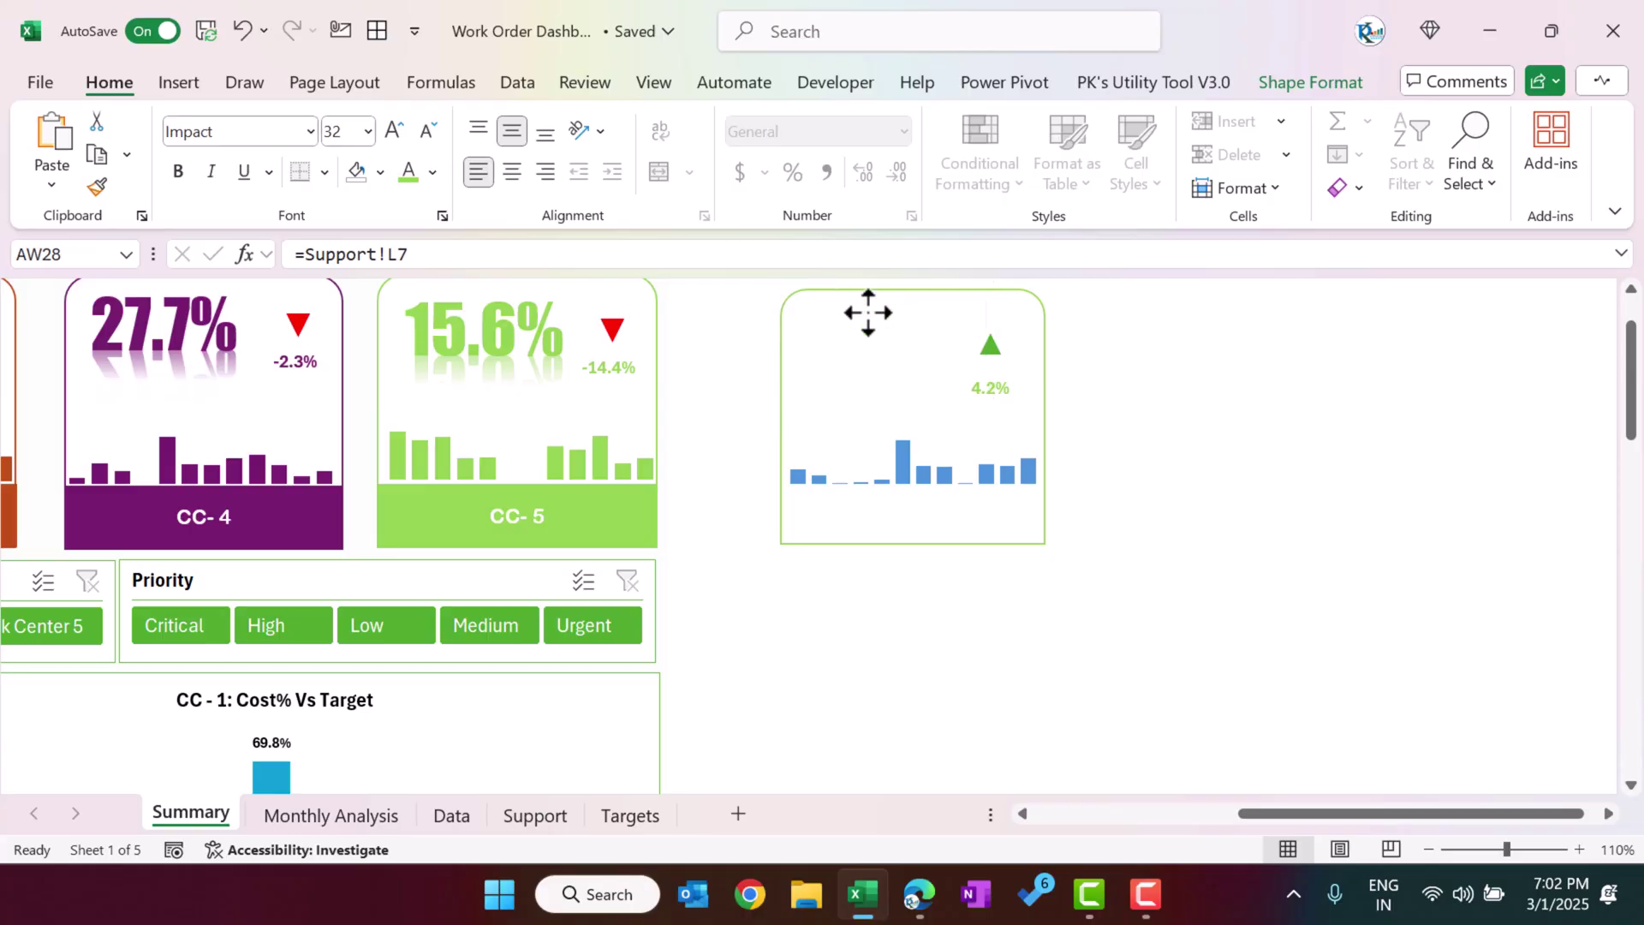
{"action": "key", "text": "Delete"}
{"action": "left_click", "coordinate": [1000, 381]}
{"action": "key", "text": "Delete"}
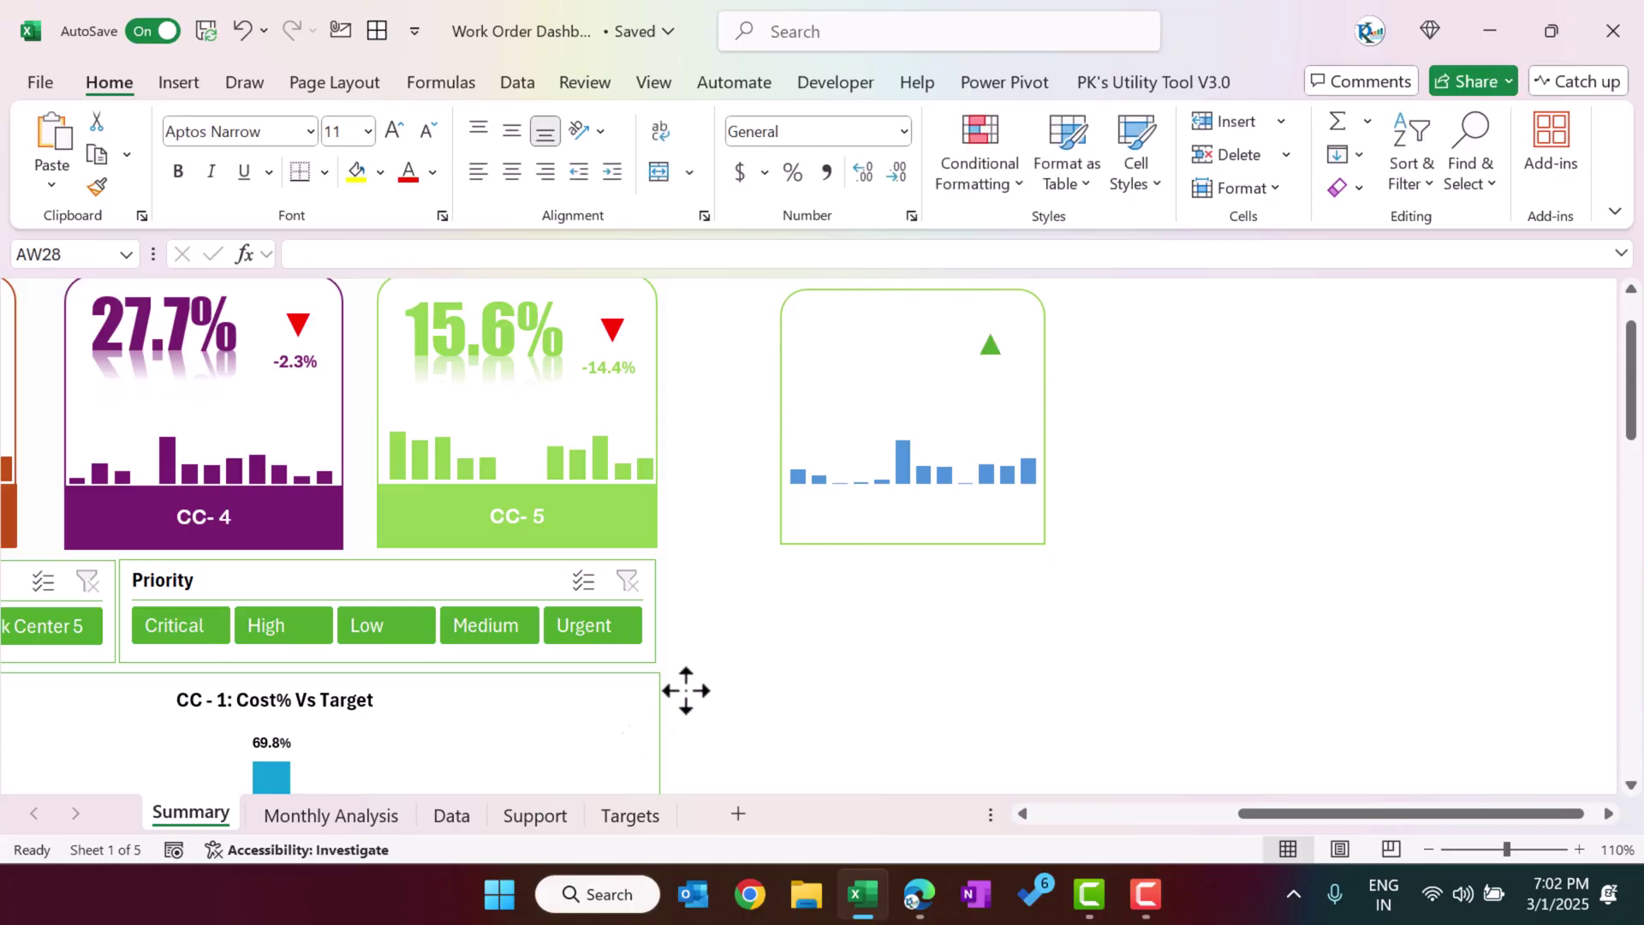
{"action": "key", "text": "ctrl+Page_Down"}
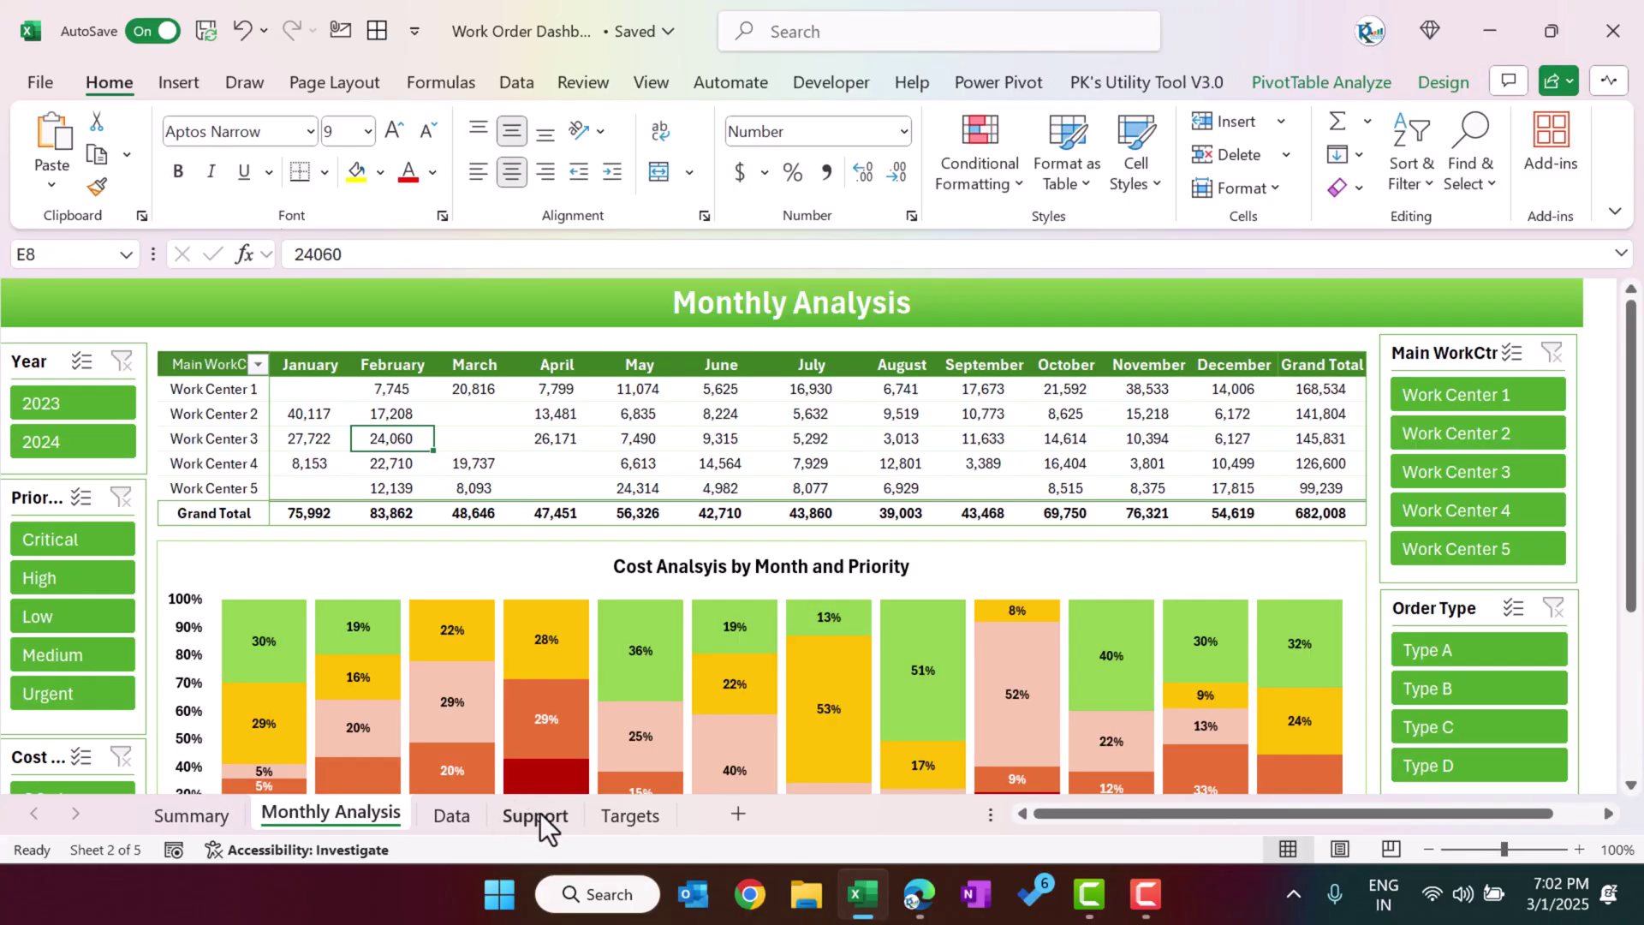
- Add Year, Month and Priority slicers to the Support cost pivot table, then delete them
{"action": "left_click", "coordinate": [535, 815]}
{"action": "left_click", "coordinate": [352, 392]}
{"action": "scroll", "coordinate": [367, 414], "scroll_direction": "up", "scroll_amount": 3}
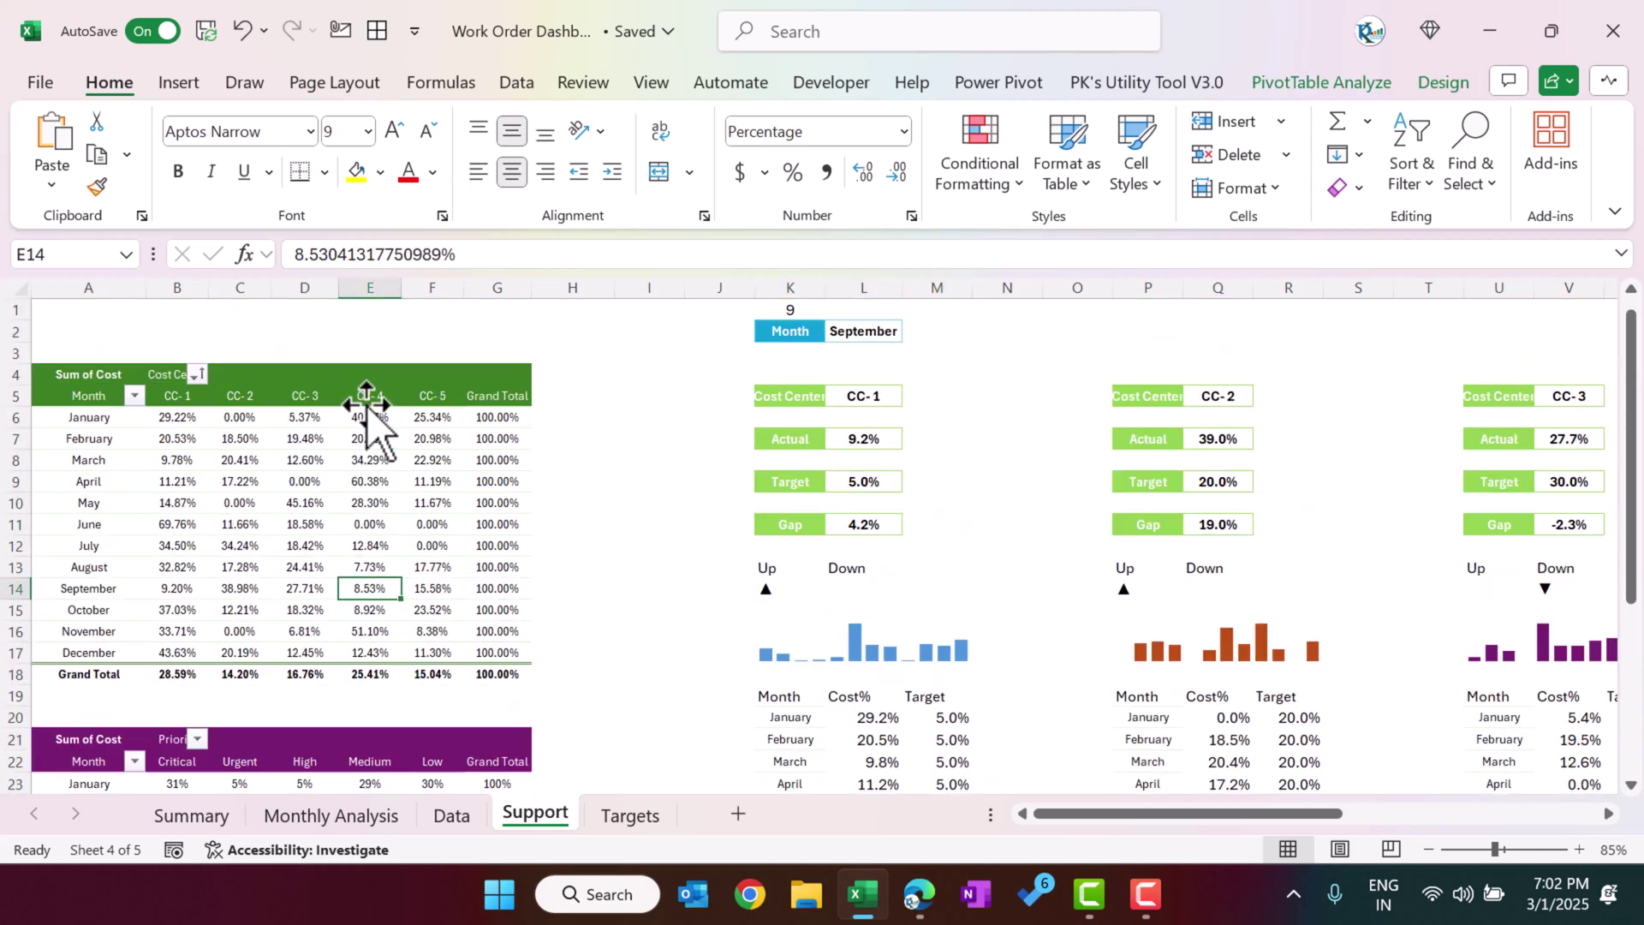
{"action": "left_click", "coordinate": [188, 85]}
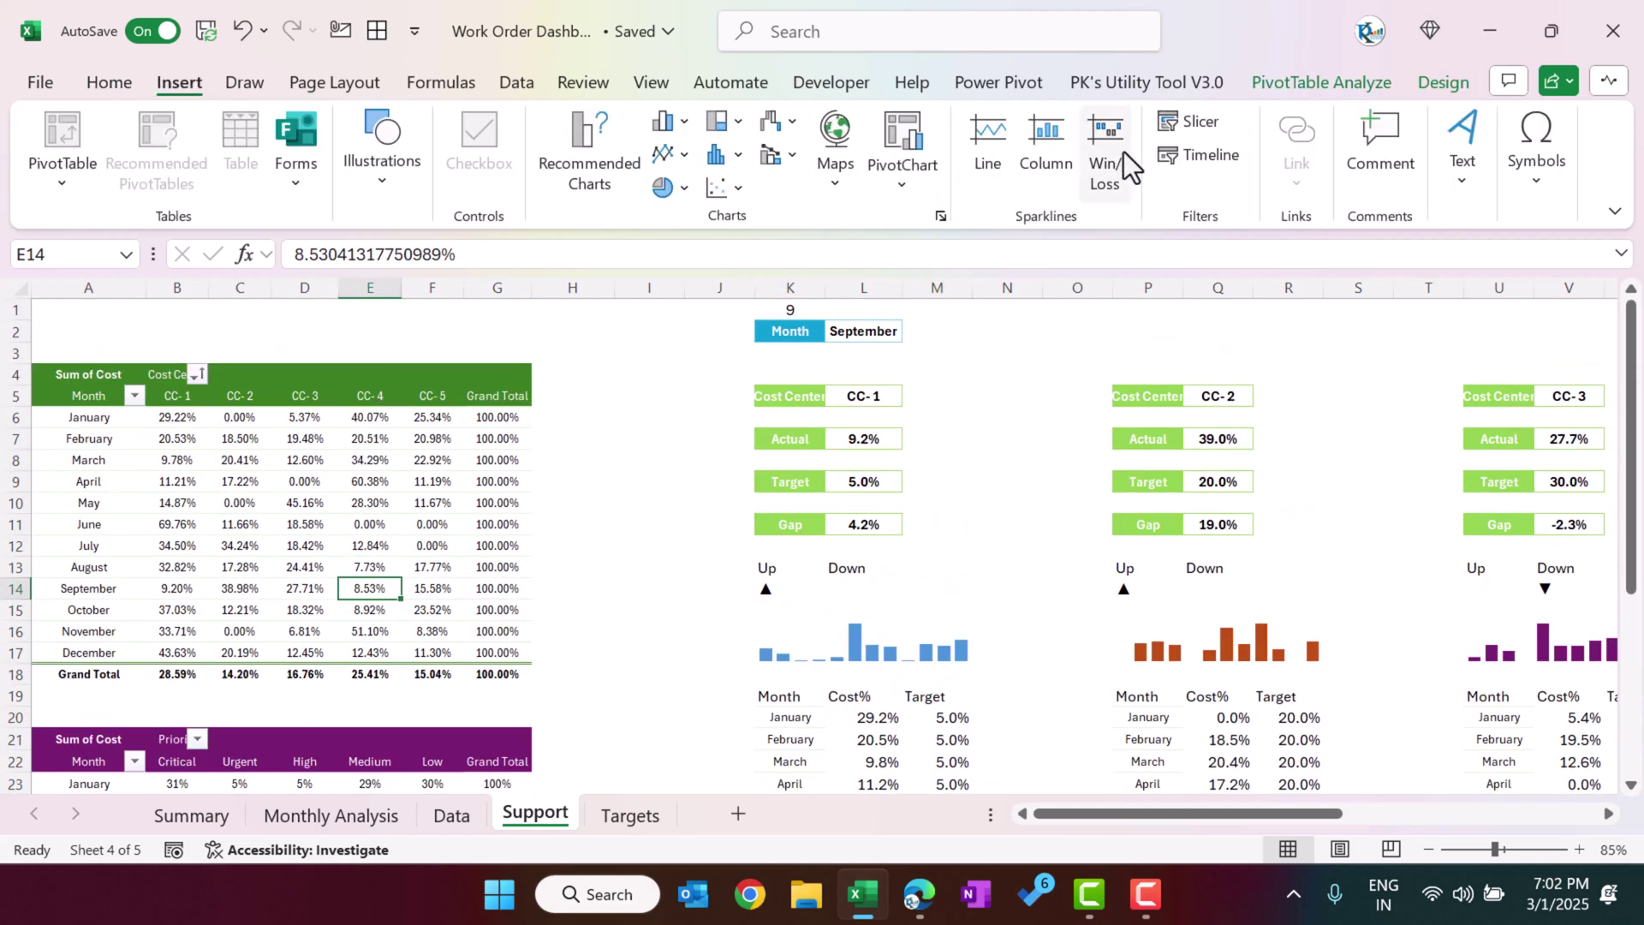
{"action": "left_click", "coordinate": [1184, 121]}
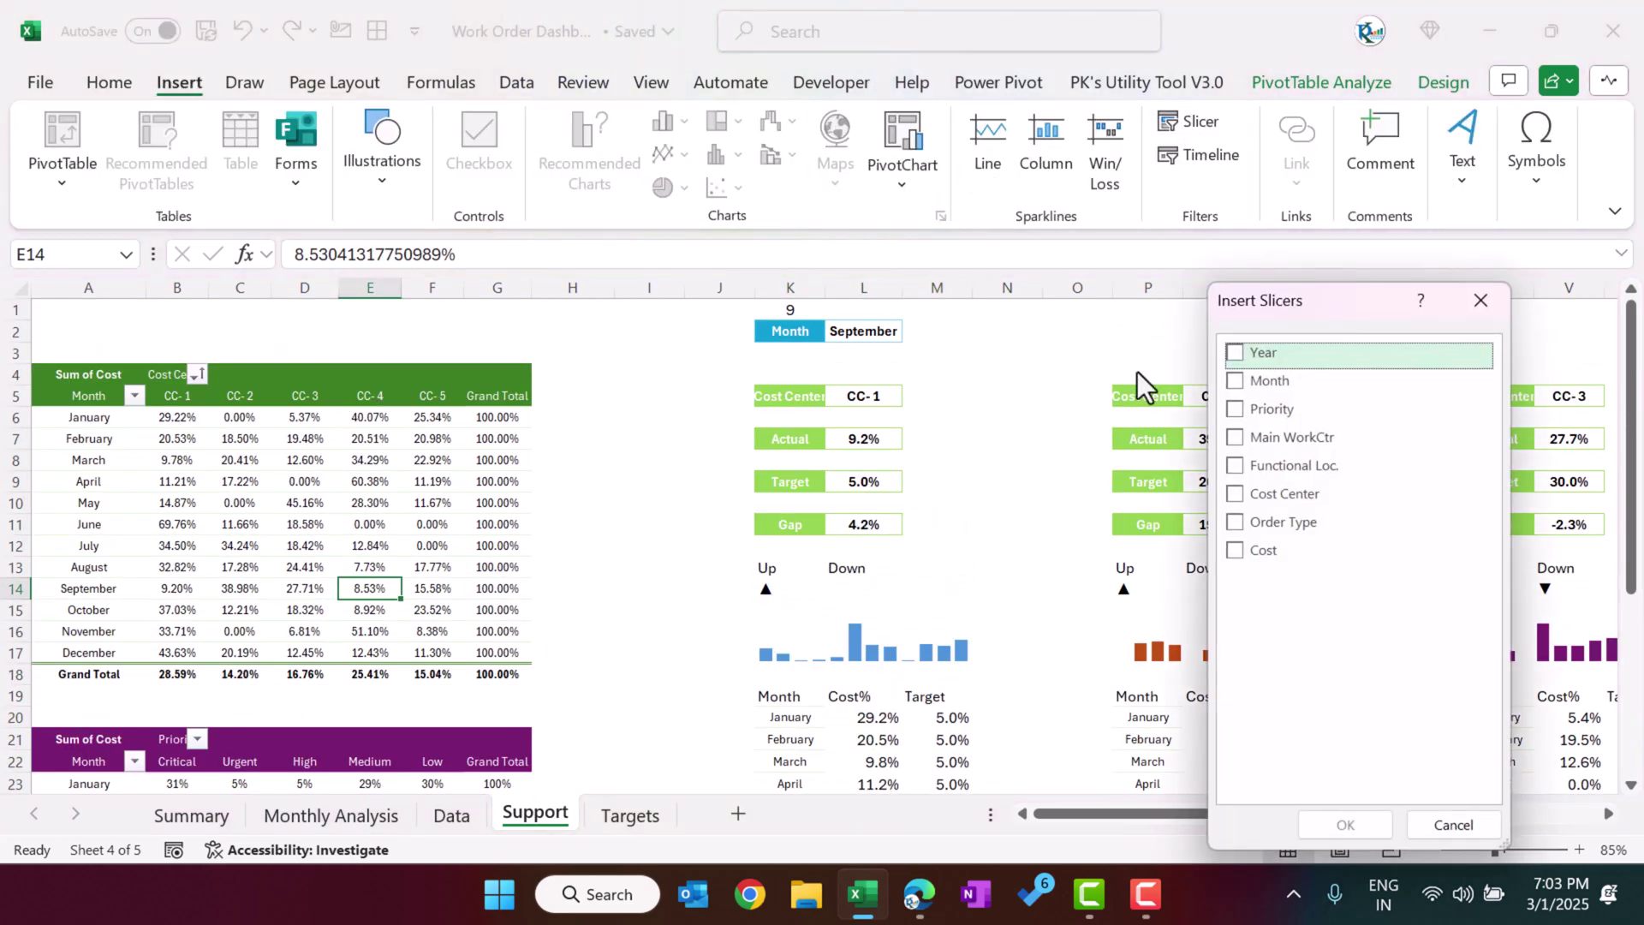
{"action": "left_click", "coordinate": [1236, 380]}
{"action": "left_click", "coordinate": [1236, 354]}
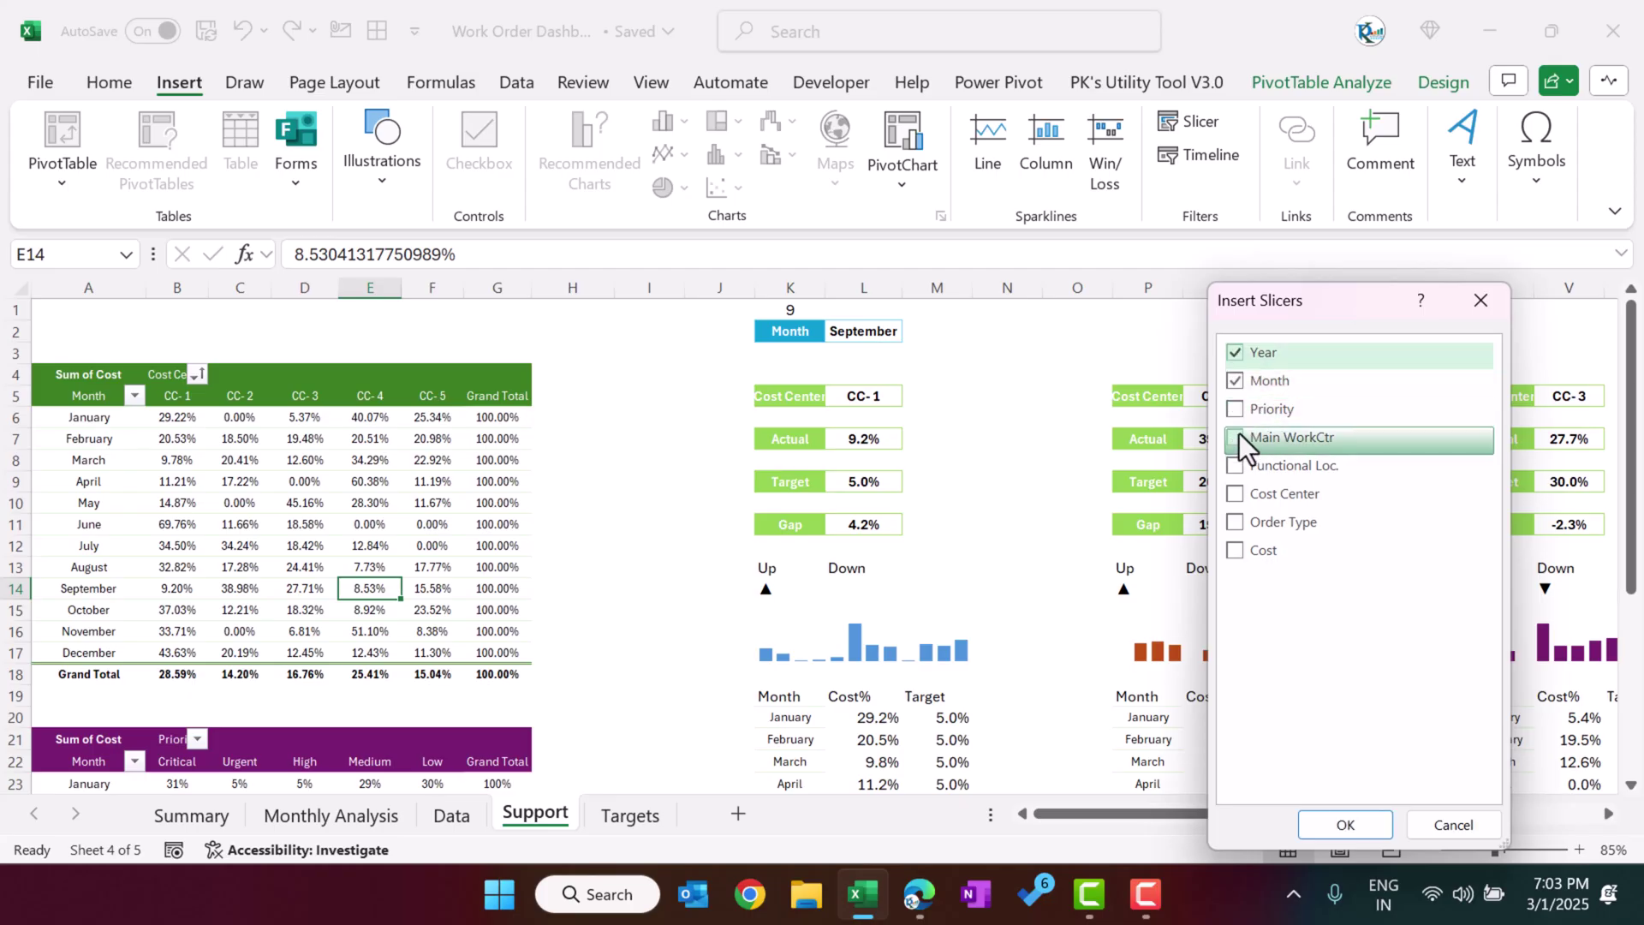
{"action": "left_click", "coordinate": [1235, 410]}
{"action": "left_click", "coordinate": [1344, 825]}
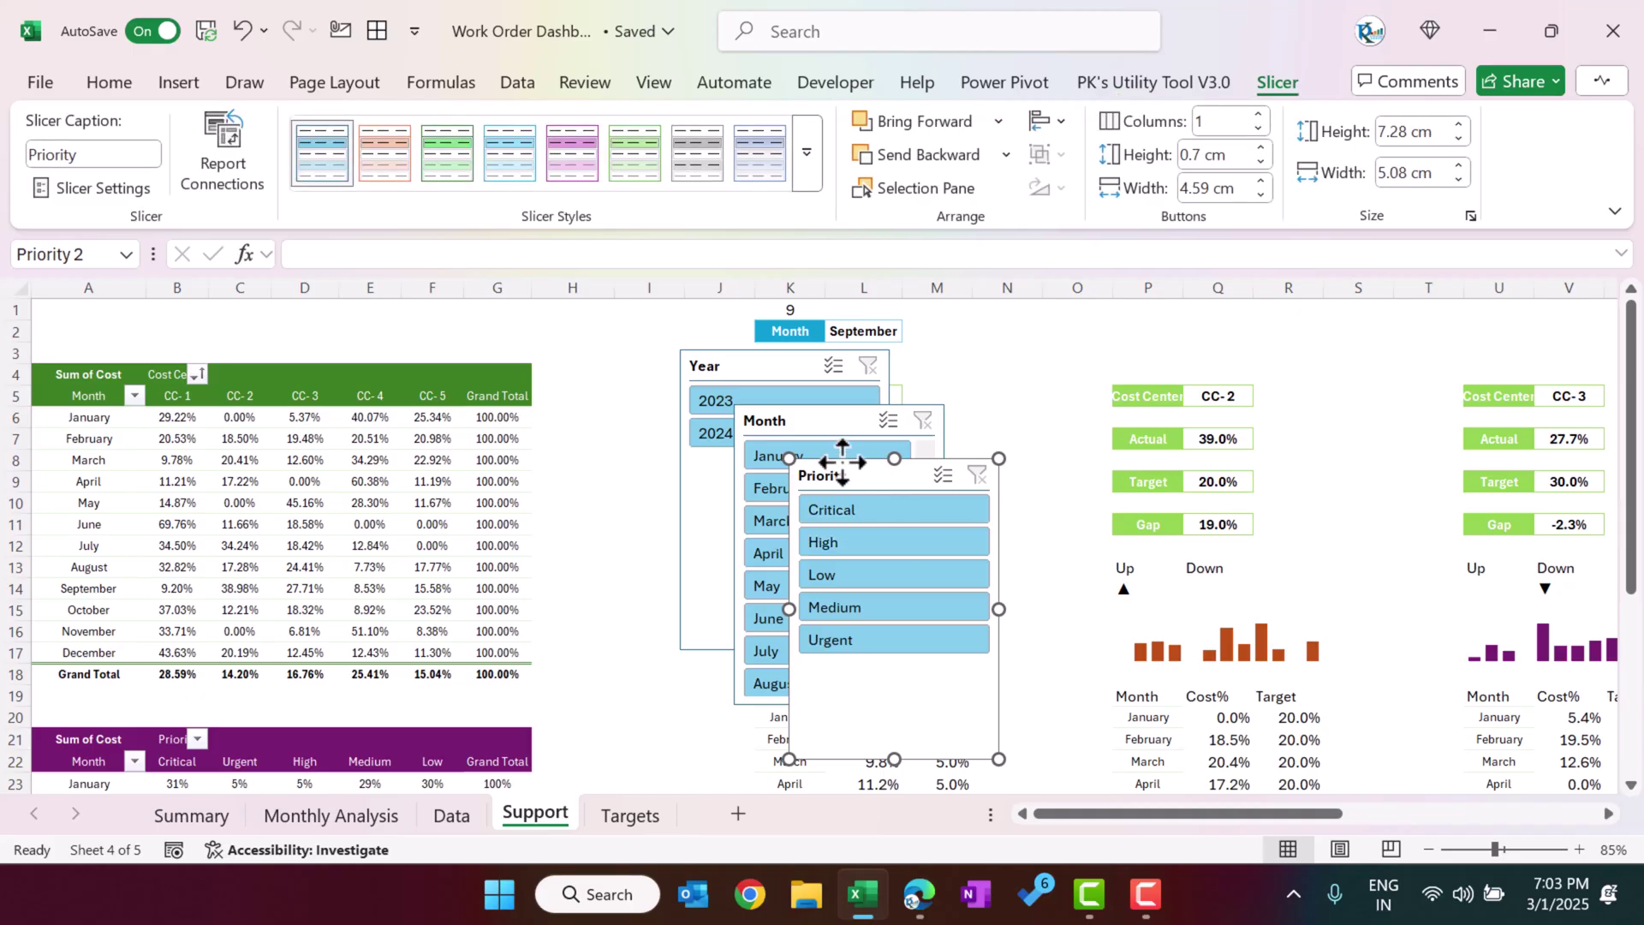
{"action": "left_click", "coordinate": [841, 418], "text": "ctrl"}
{"action": "left_click", "coordinate": [772, 376], "text": "ctrl"}
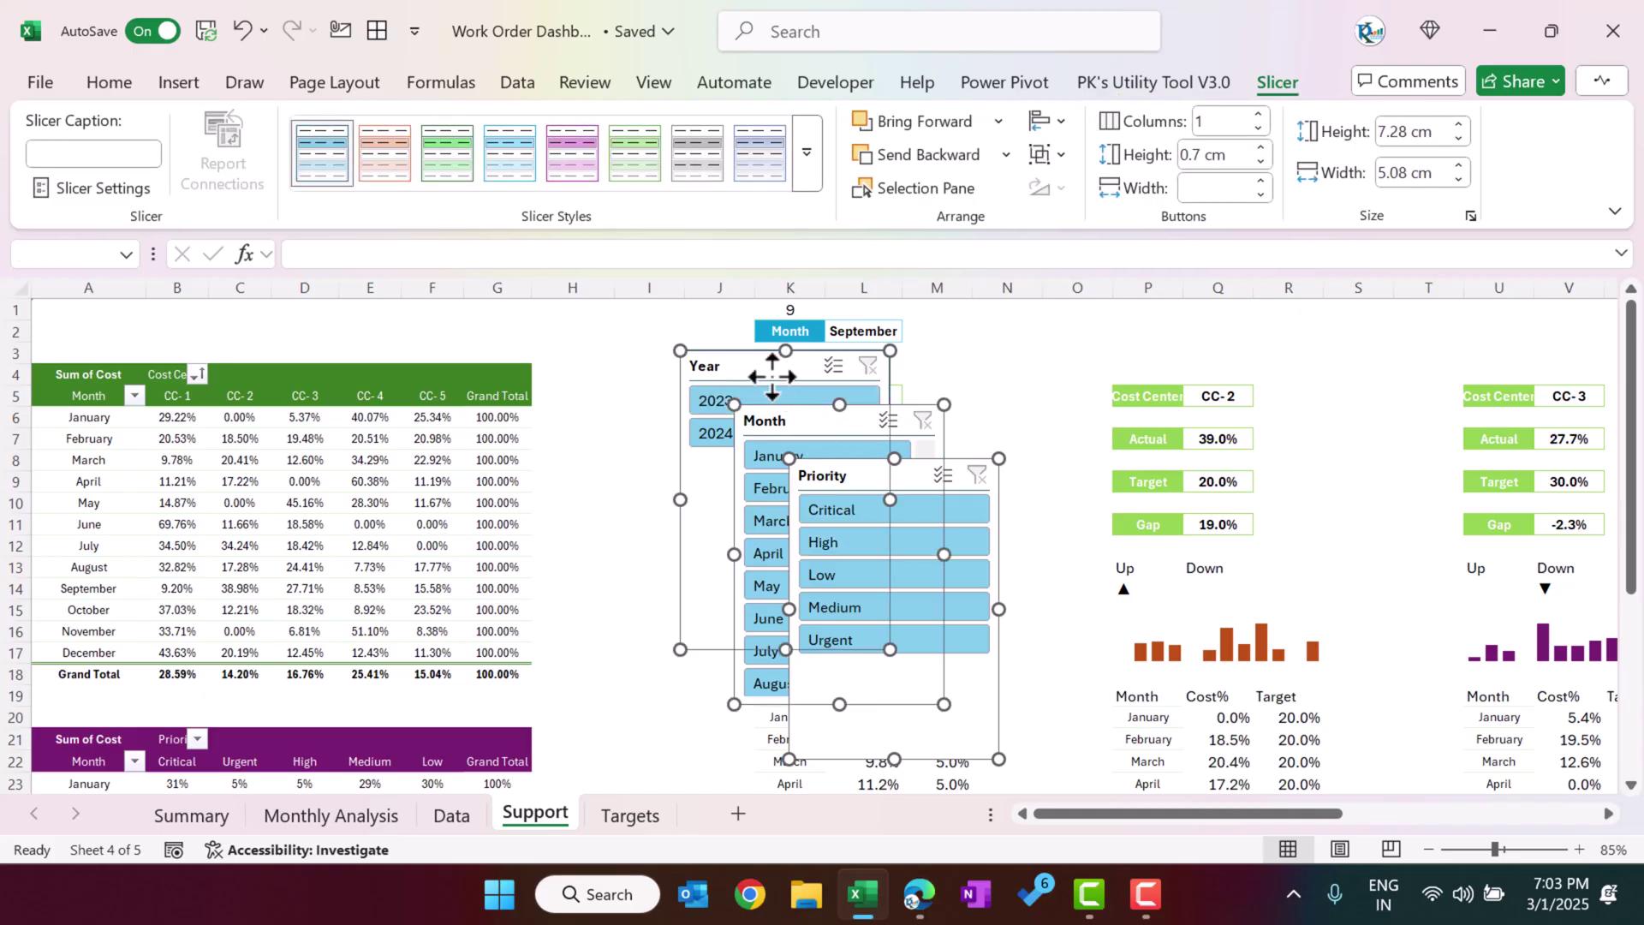
{"action": "key", "text": "Delete"}
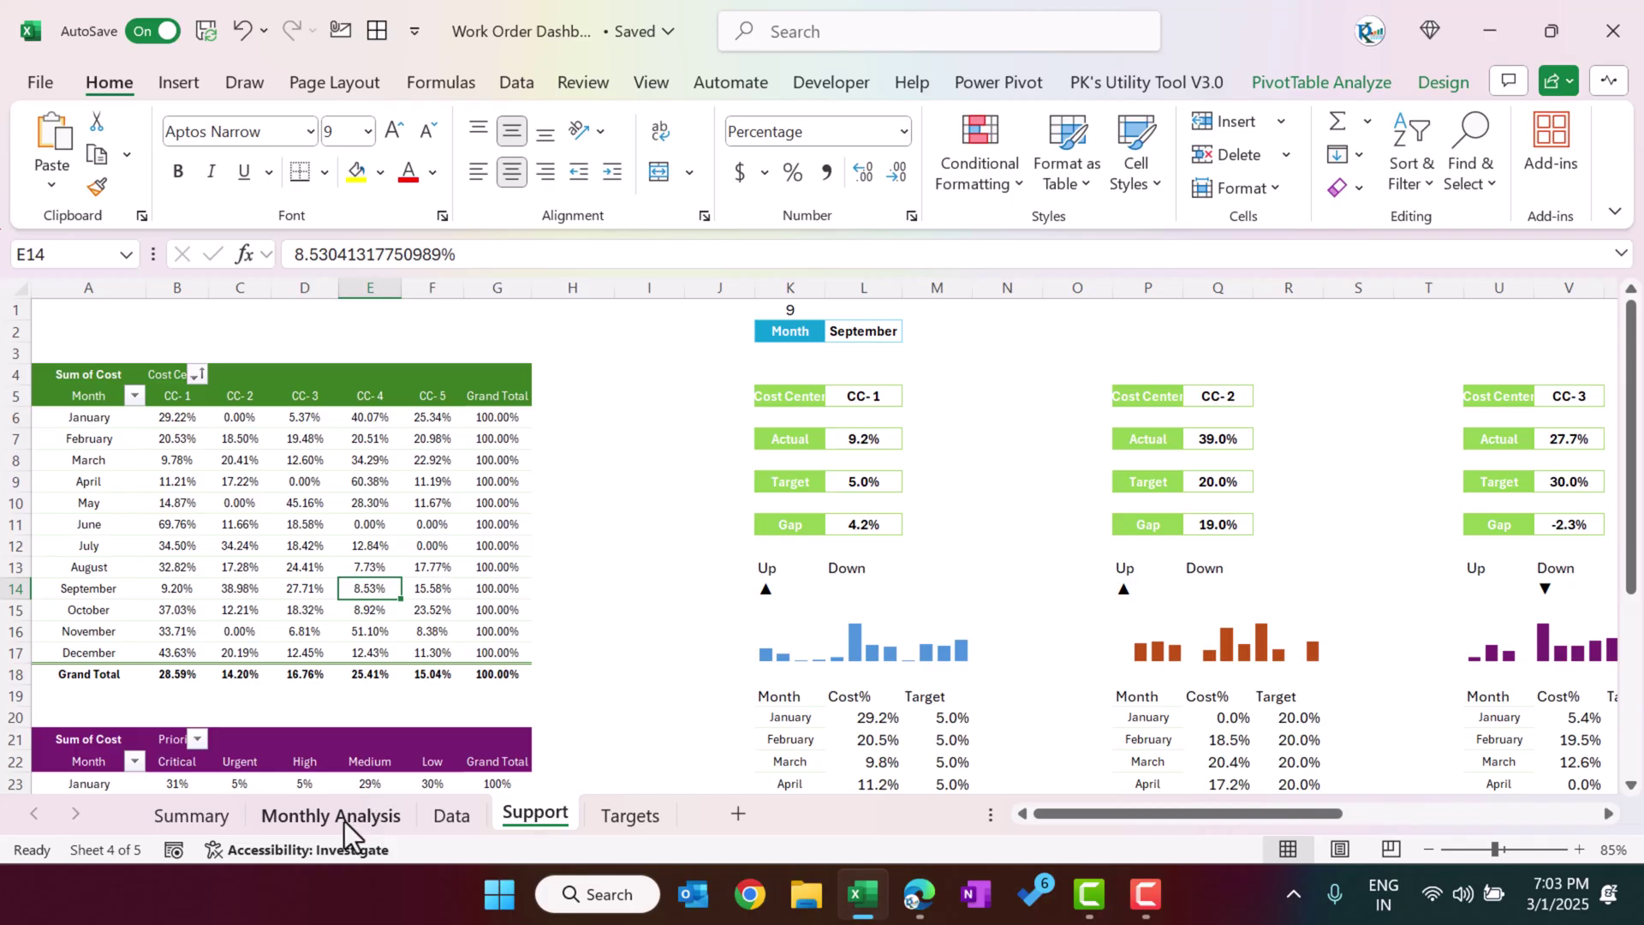
- Review the Monthly Analysis pivot field list and Cost Analysis by Month and Priority chart, then return to Support
{"action": "left_click", "coordinate": [346, 817]}
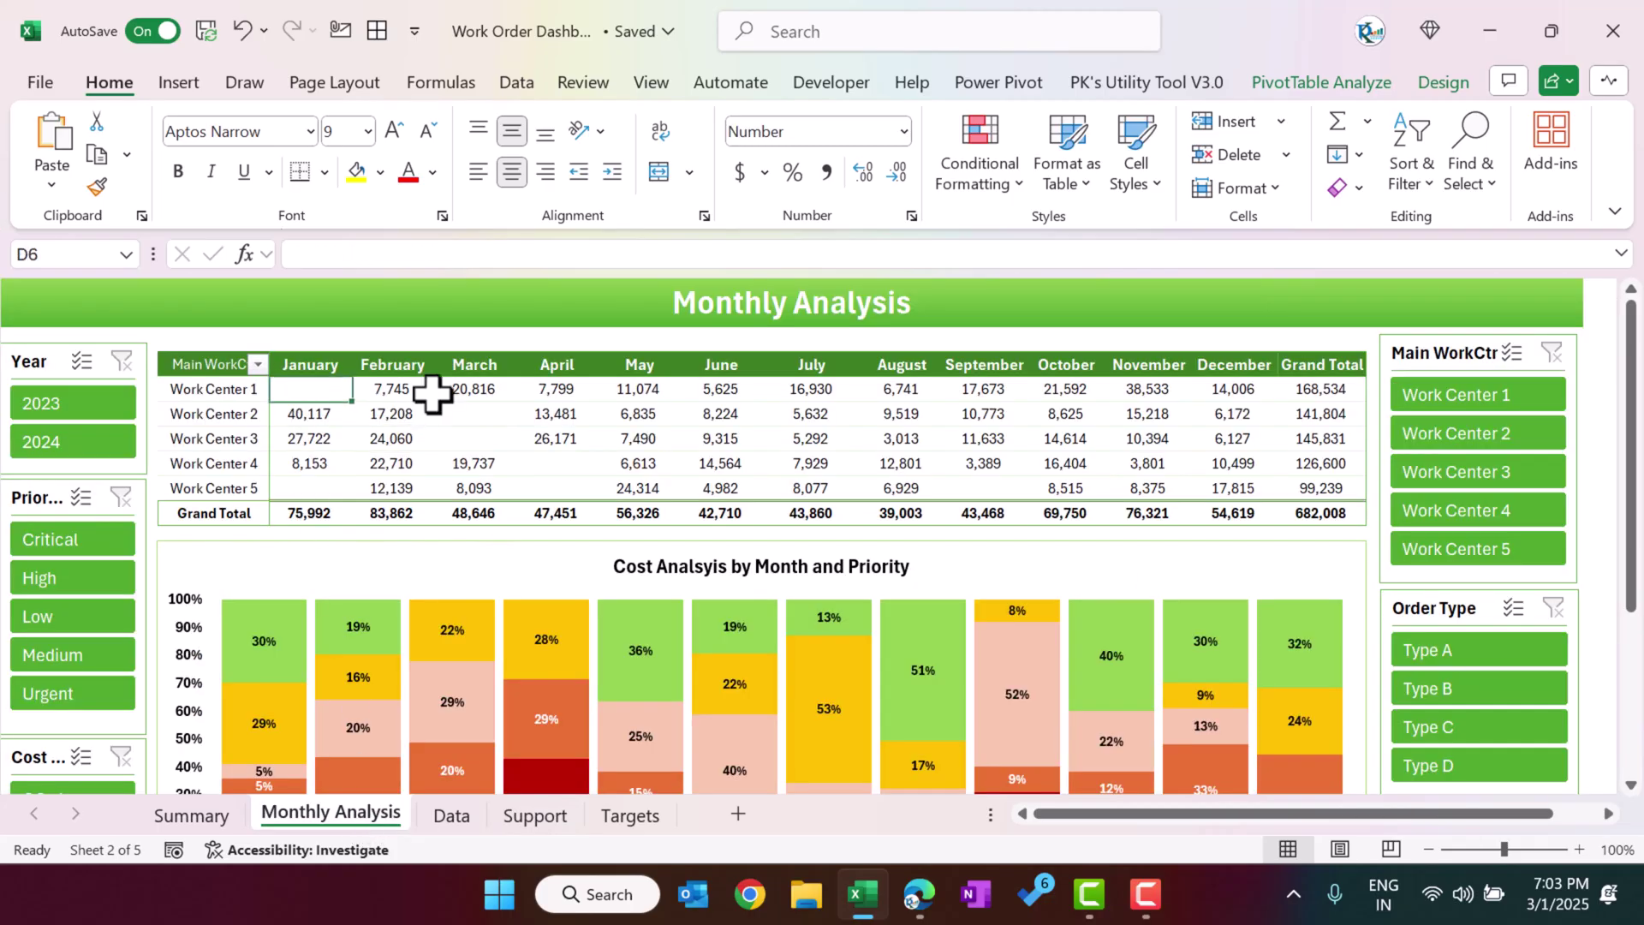
{"action": "right_click", "coordinate": [558, 387]}
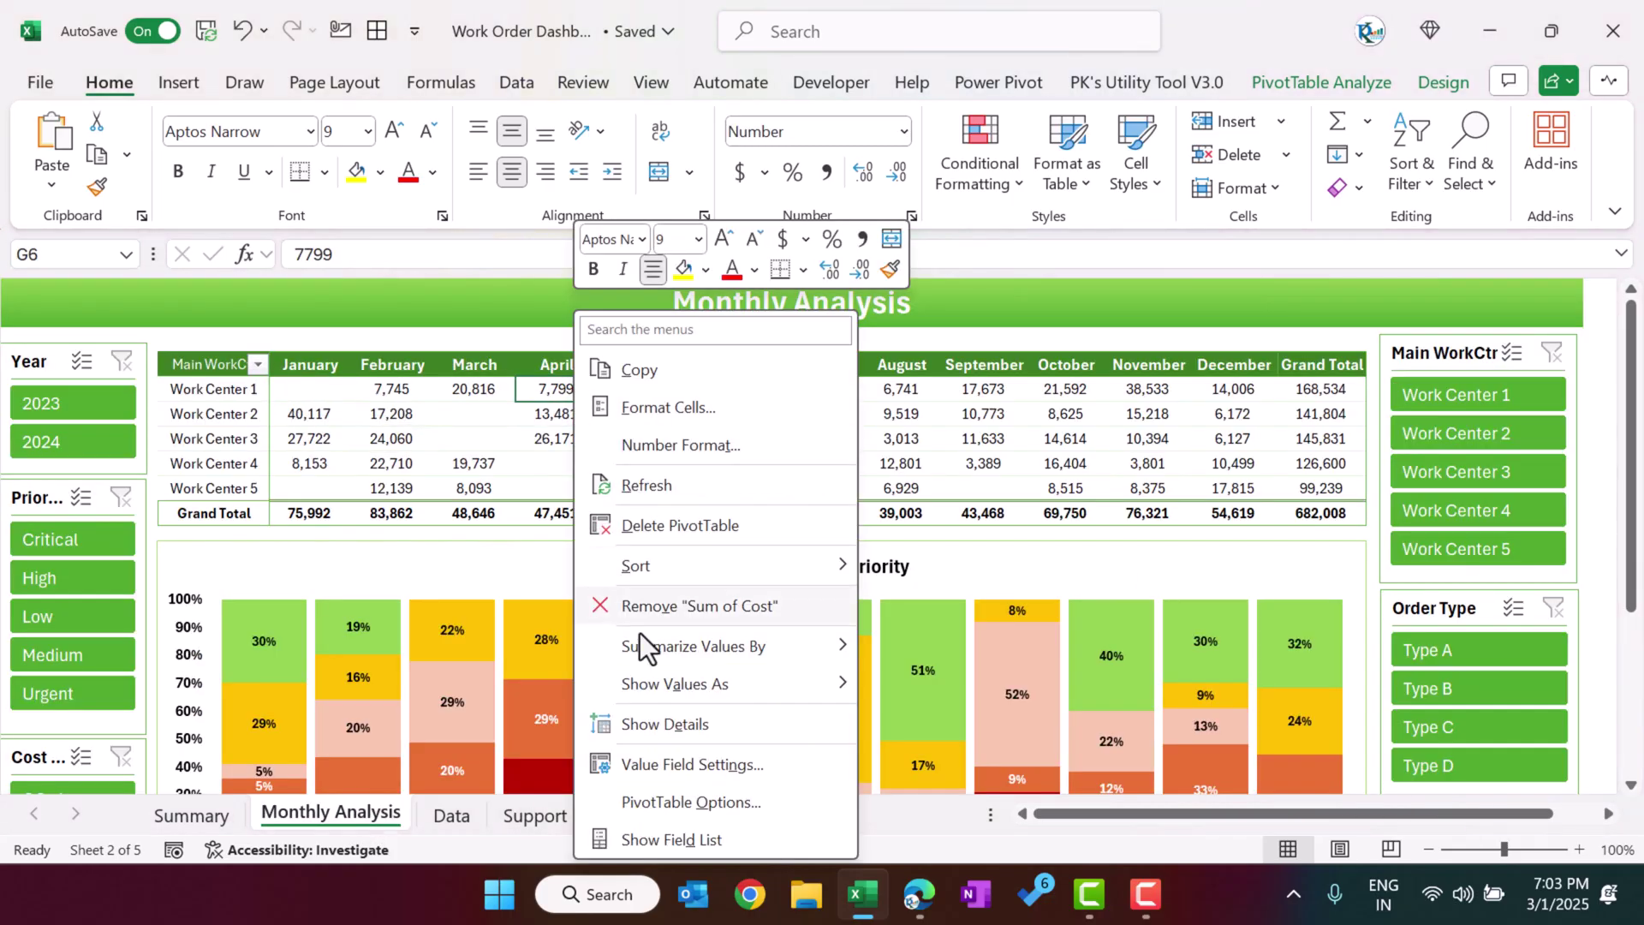
{"action": "left_click", "coordinate": [685, 827]}
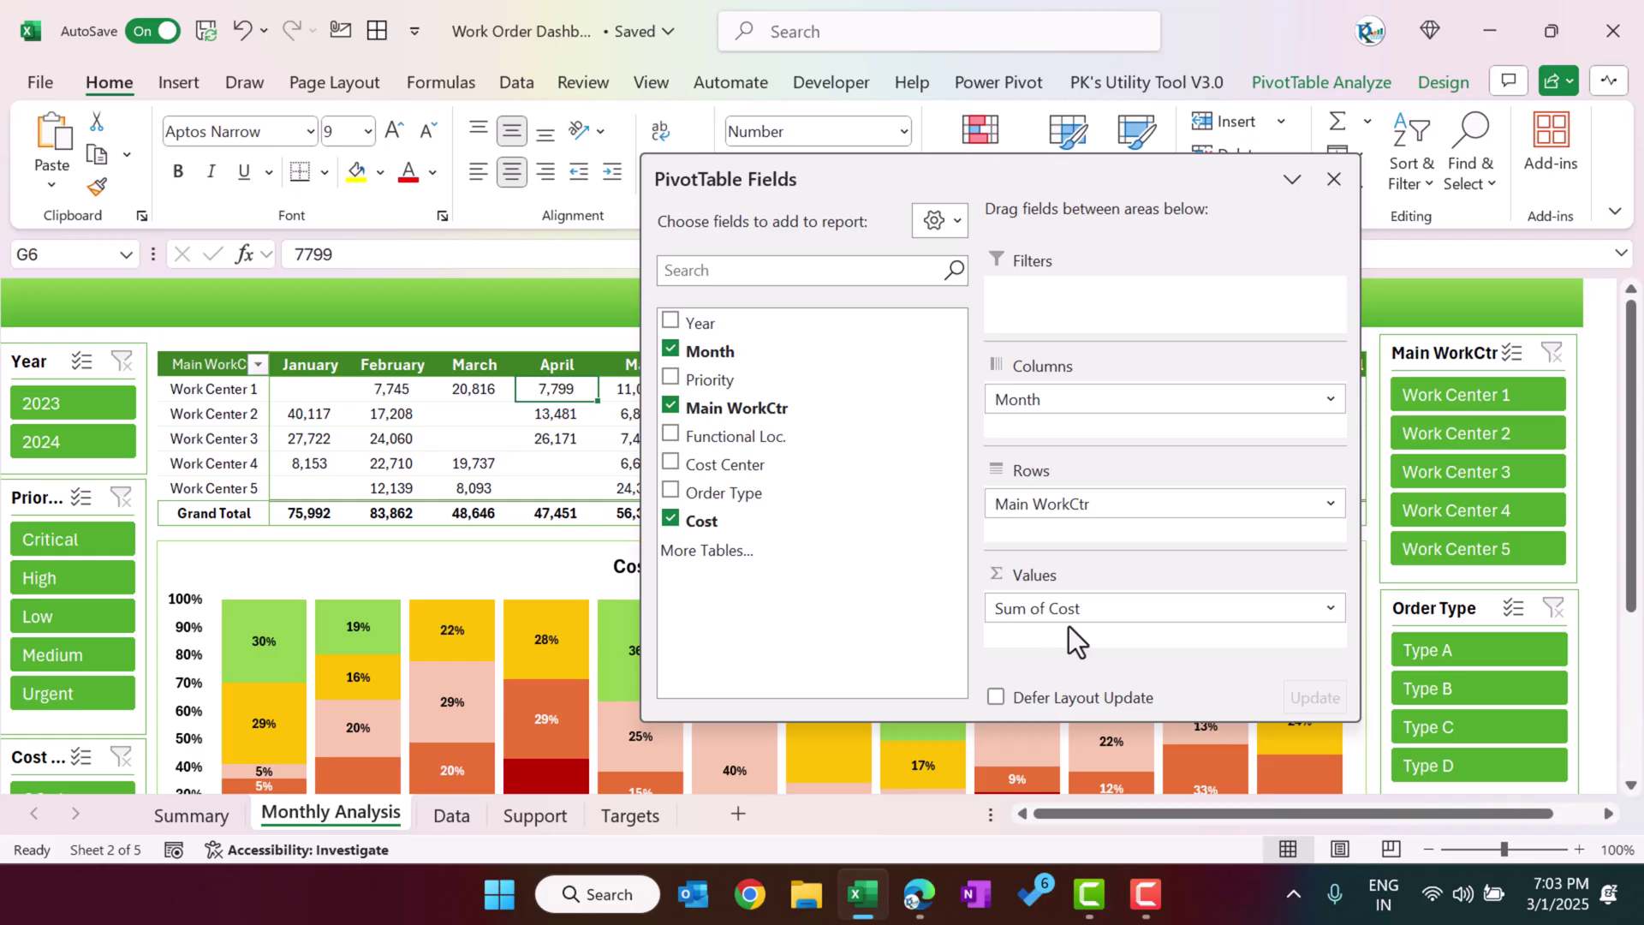
{"action": "left_click", "coordinate": [1334, 179]}
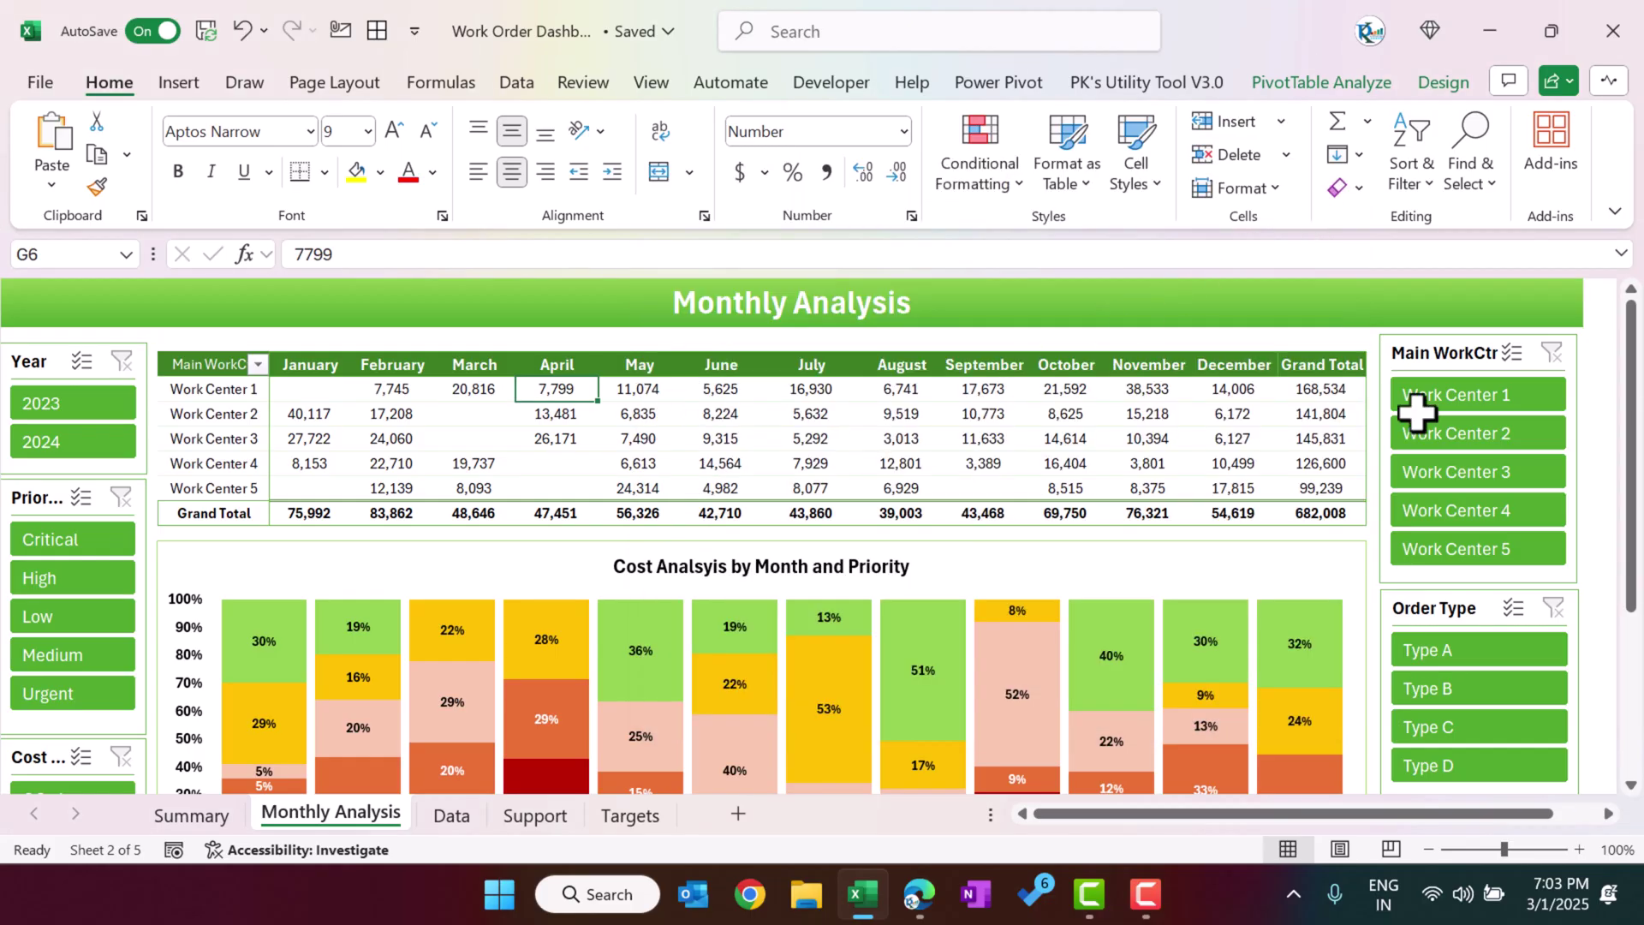
{"action": "scroll", "coordinate": [856, 514], "scroll_direction": "down", "scroll_amount": 2}
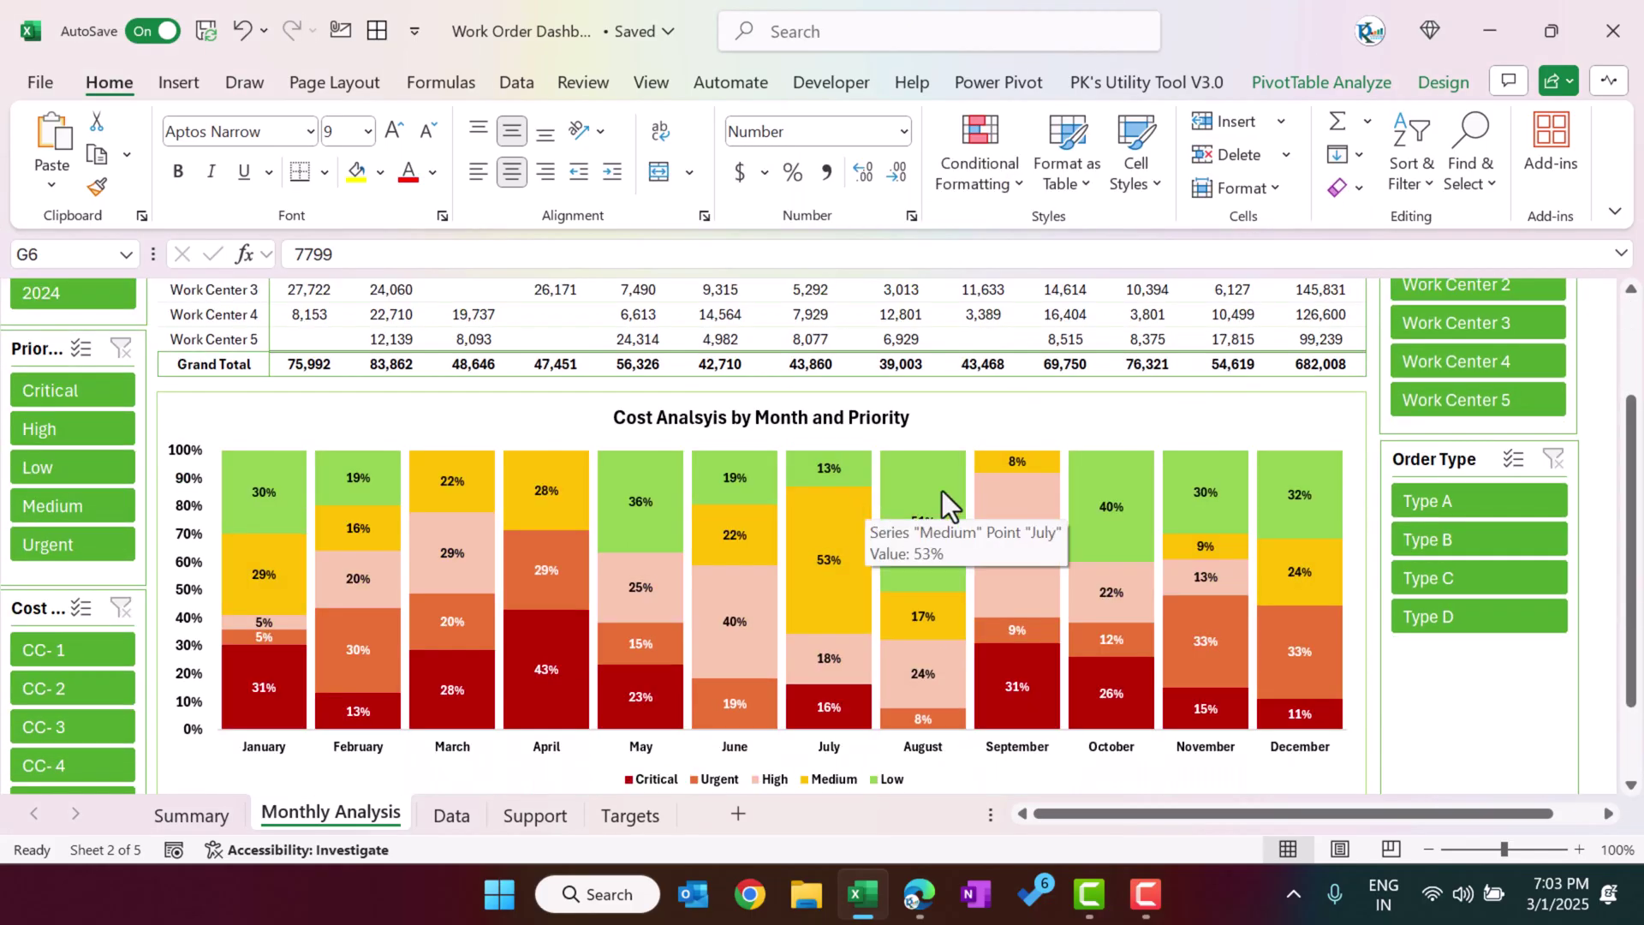
{"action": "left_click", "coordinate": [933, 406]}
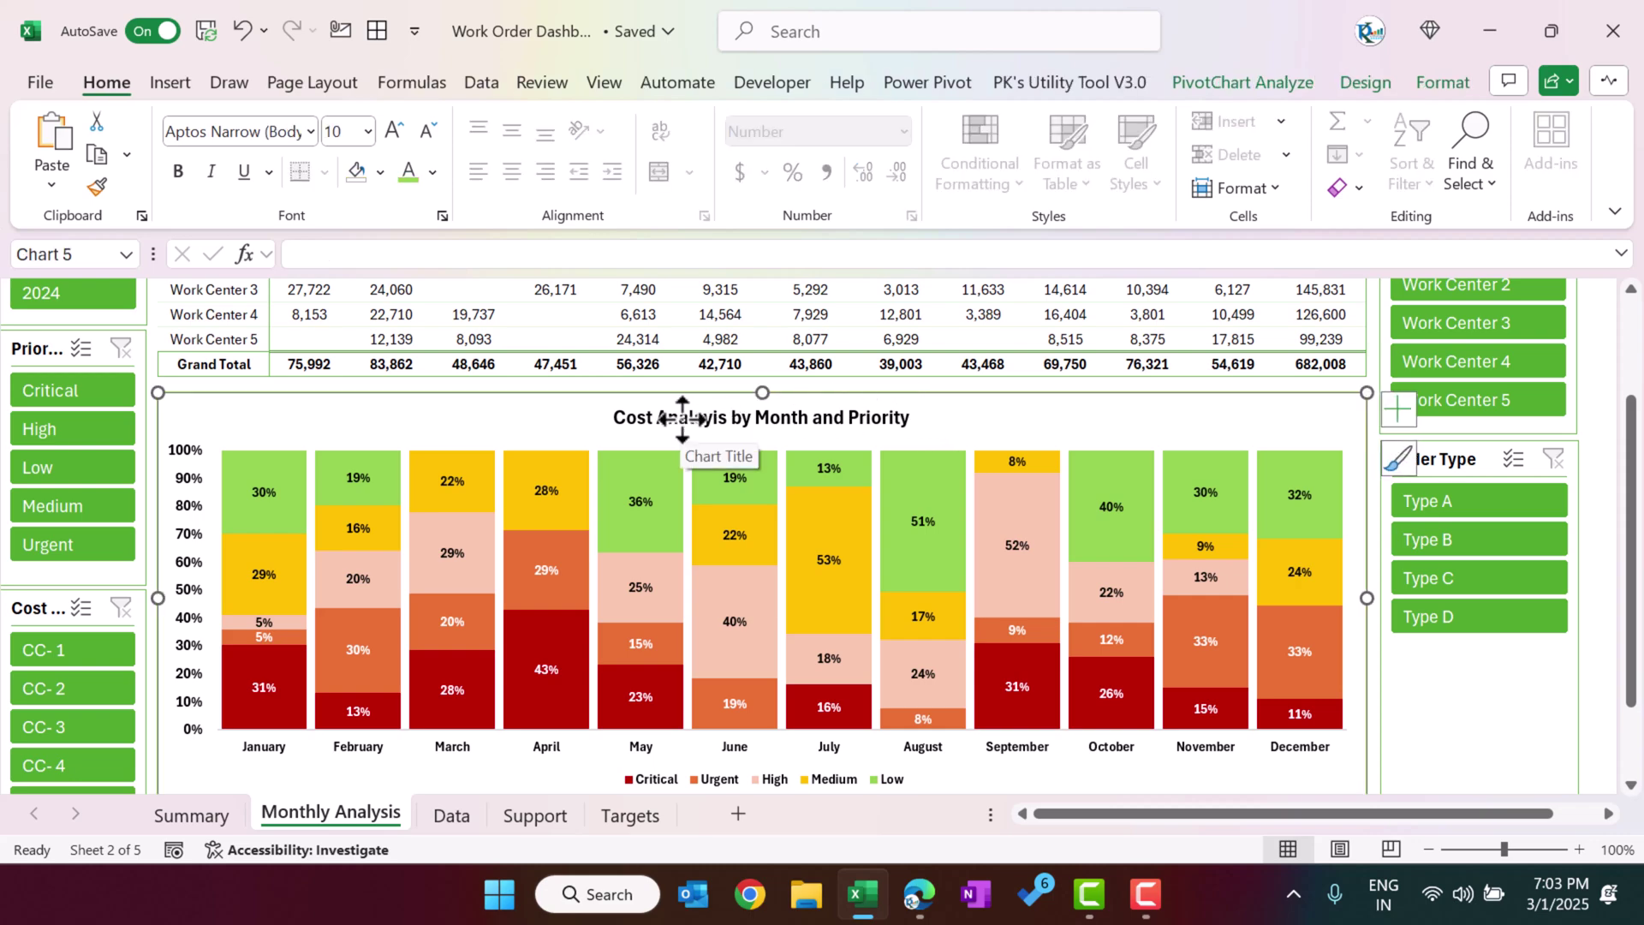
{"action": "left_click", "coordinate": [526, 818]}
{"action": "left_click", "coordinate": [527, 817]}
{"action": "scroll", "coordinate": [268, 612], "scroll_direction": "down", "scroll_amount": 4}
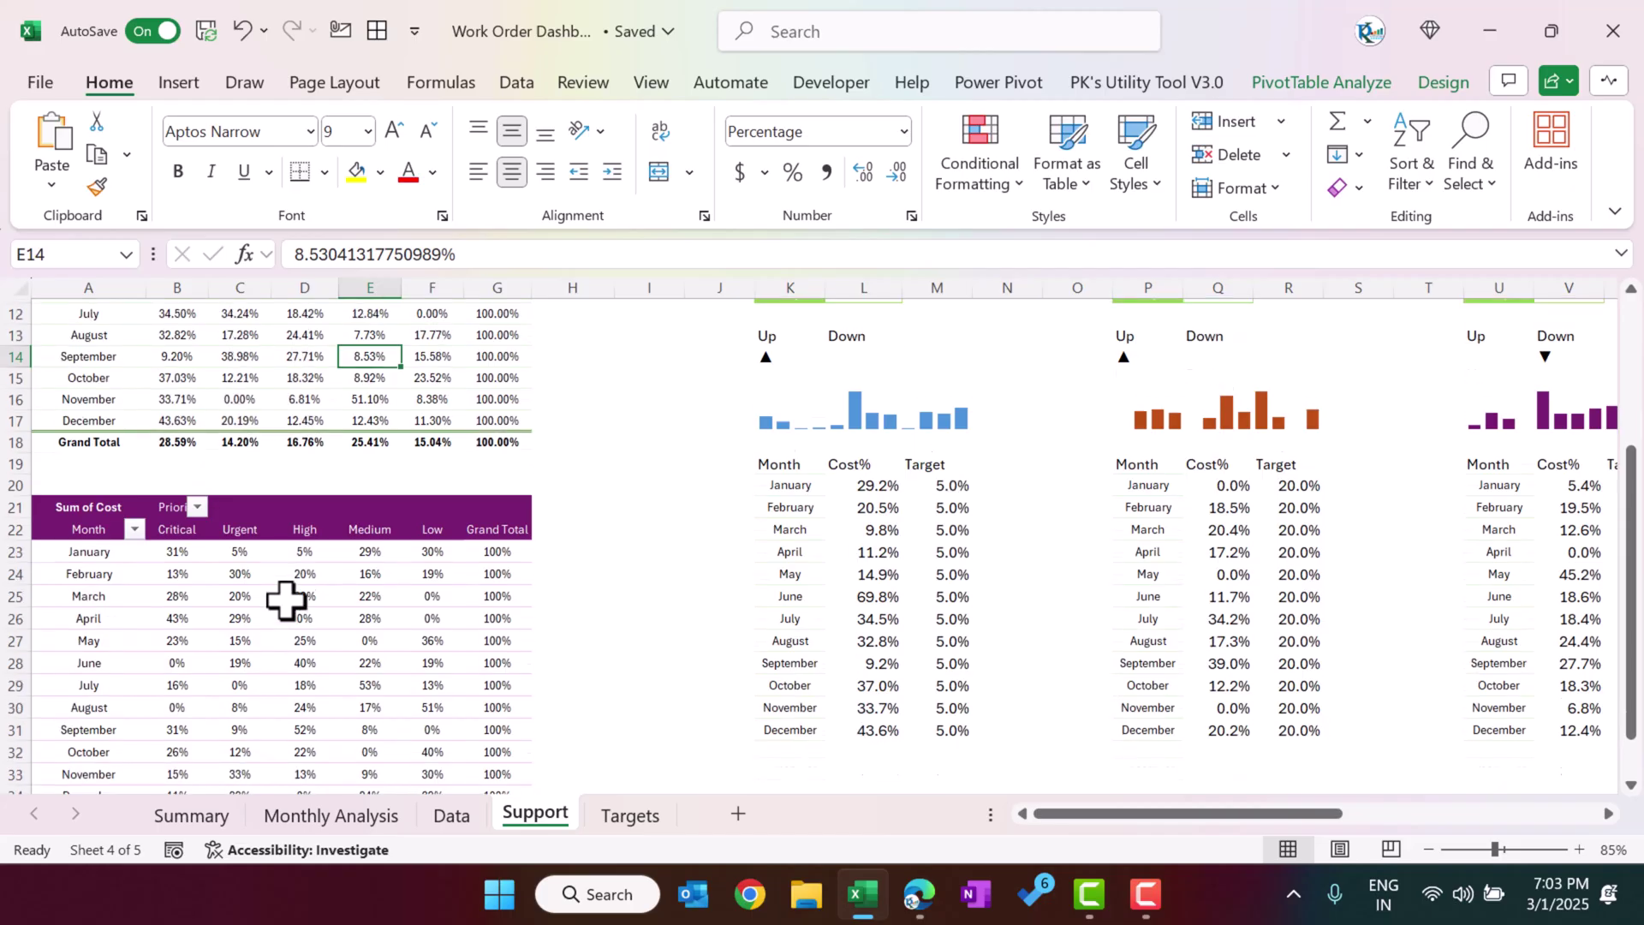
- Insert a 100% stacked column chart of the cost-by-priority table and hide all its field buttons
{"action": "scroll", "coordinate": [286, 599], "scroll_direction": "down", "scroll_amount": 1}
{"action": "left_click", "coordinate": [279, 521]}
{"action": "left_click", "coordinate": [179, 83]}
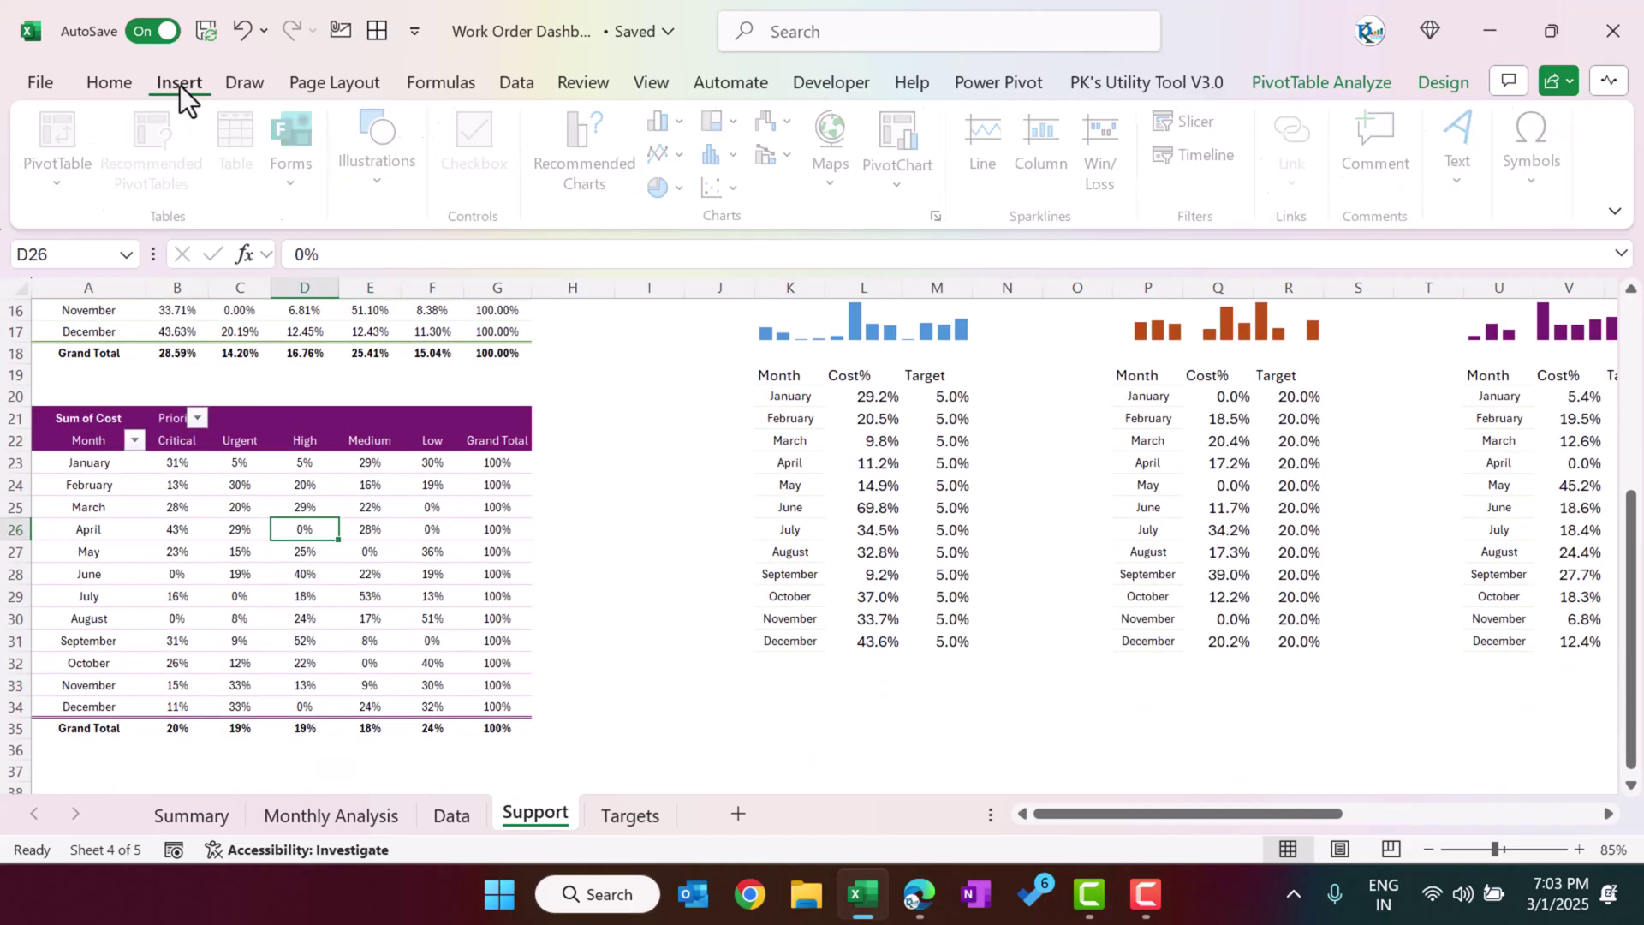
{"action": "left_click", "coordinate": [685, 123]}
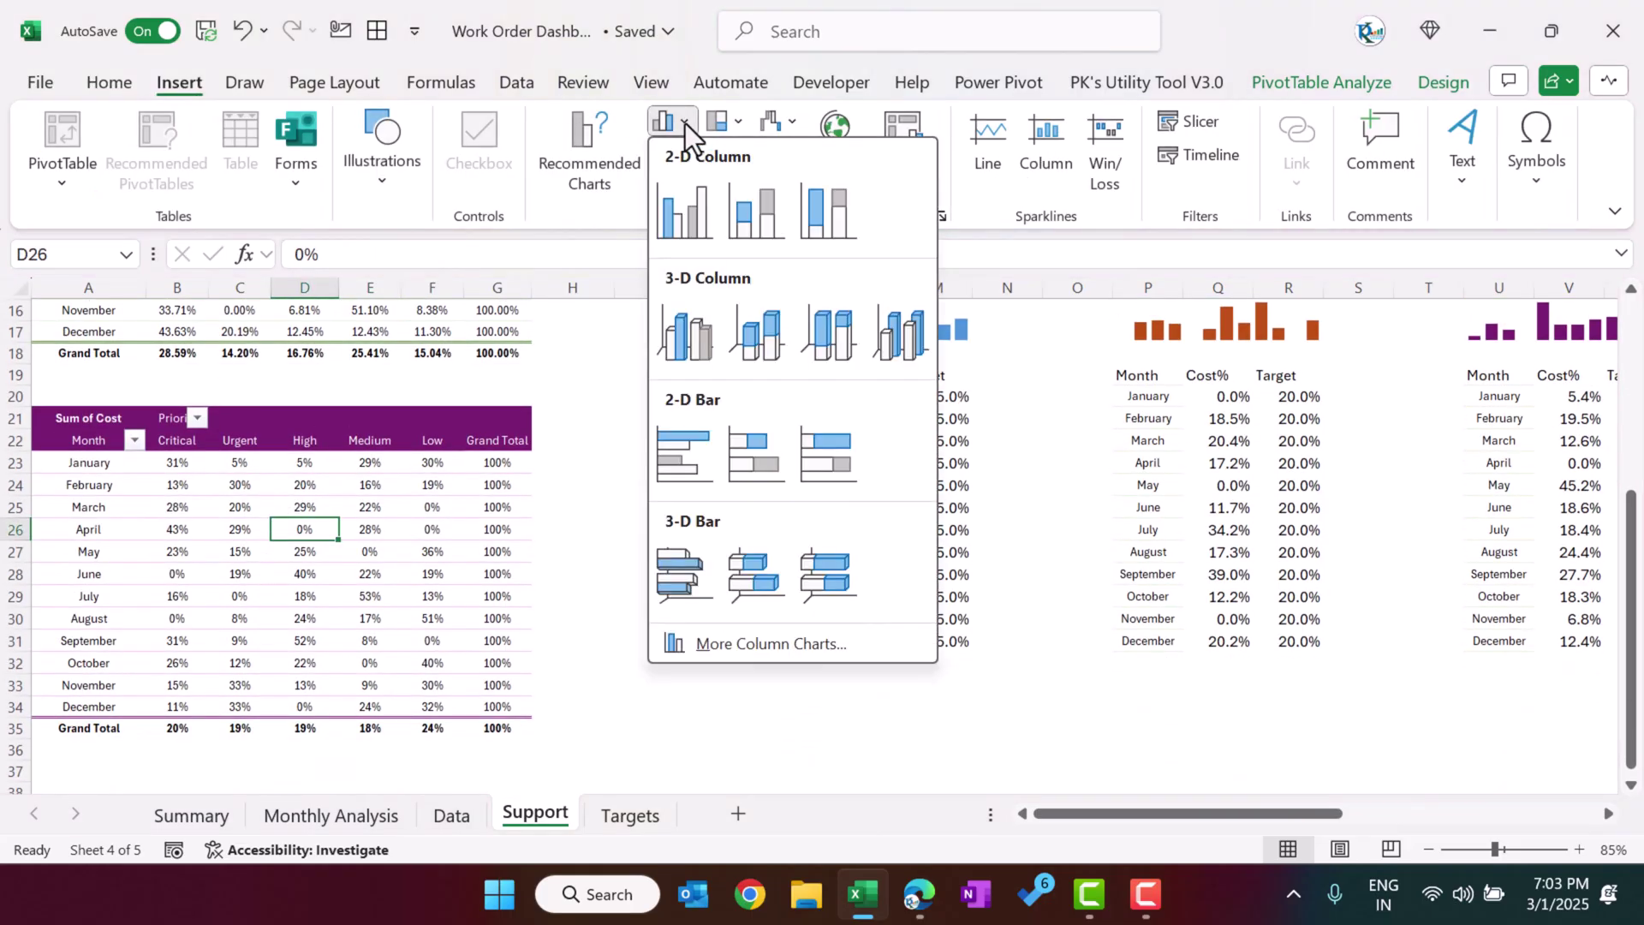
{"action": "left_click", "coordinate": [830, 208]}
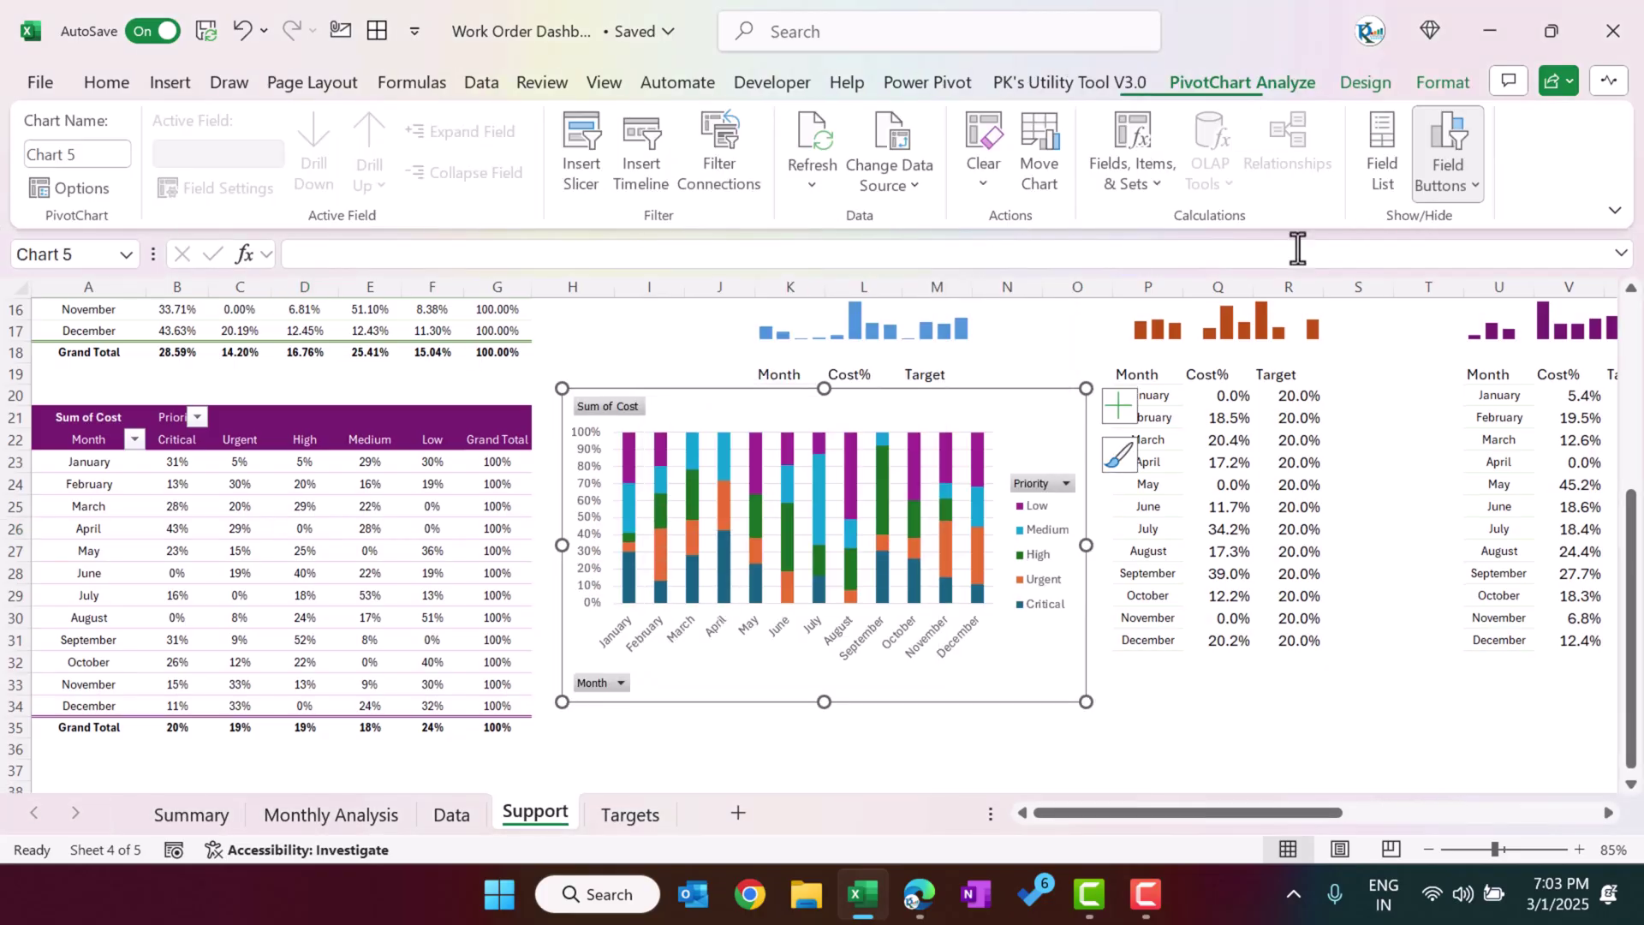
{"action": "left_click", "coordinate": [1471, 185]}
{"action": "left_click", "coordinate": [1366, 418]}
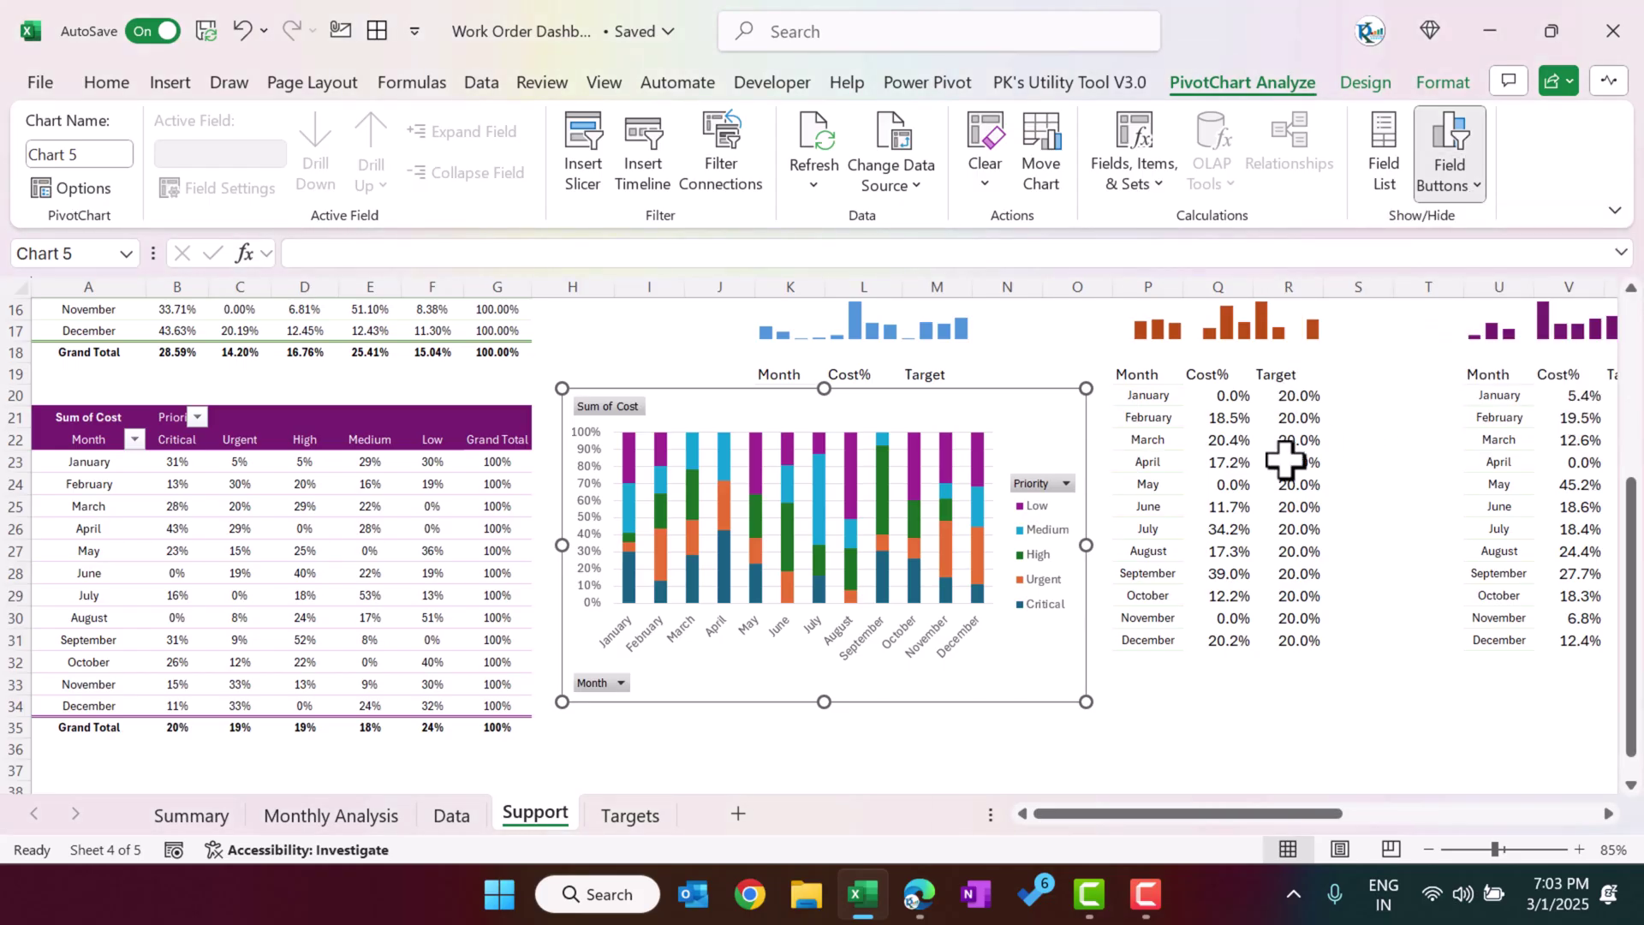
- Move the priority chart's legend to the bottom and set the series gap width to 20%
{"action": "double_click", "coordinate": [1052, 531]}
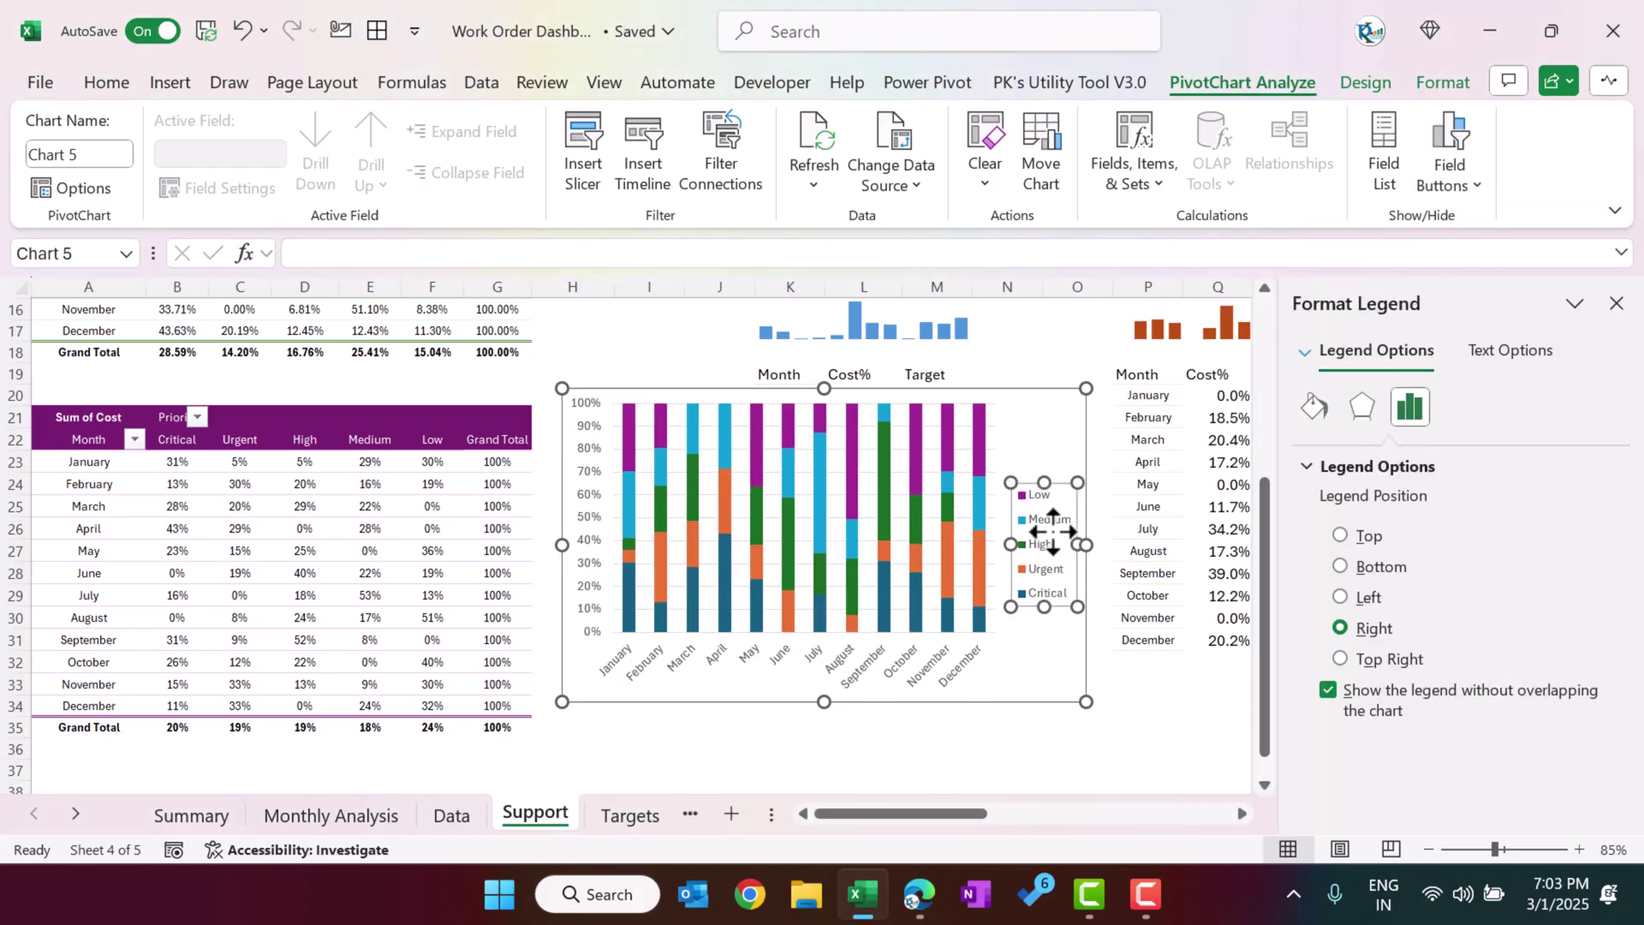
{"action": "left_click", "coordinate": [1375, 569]}
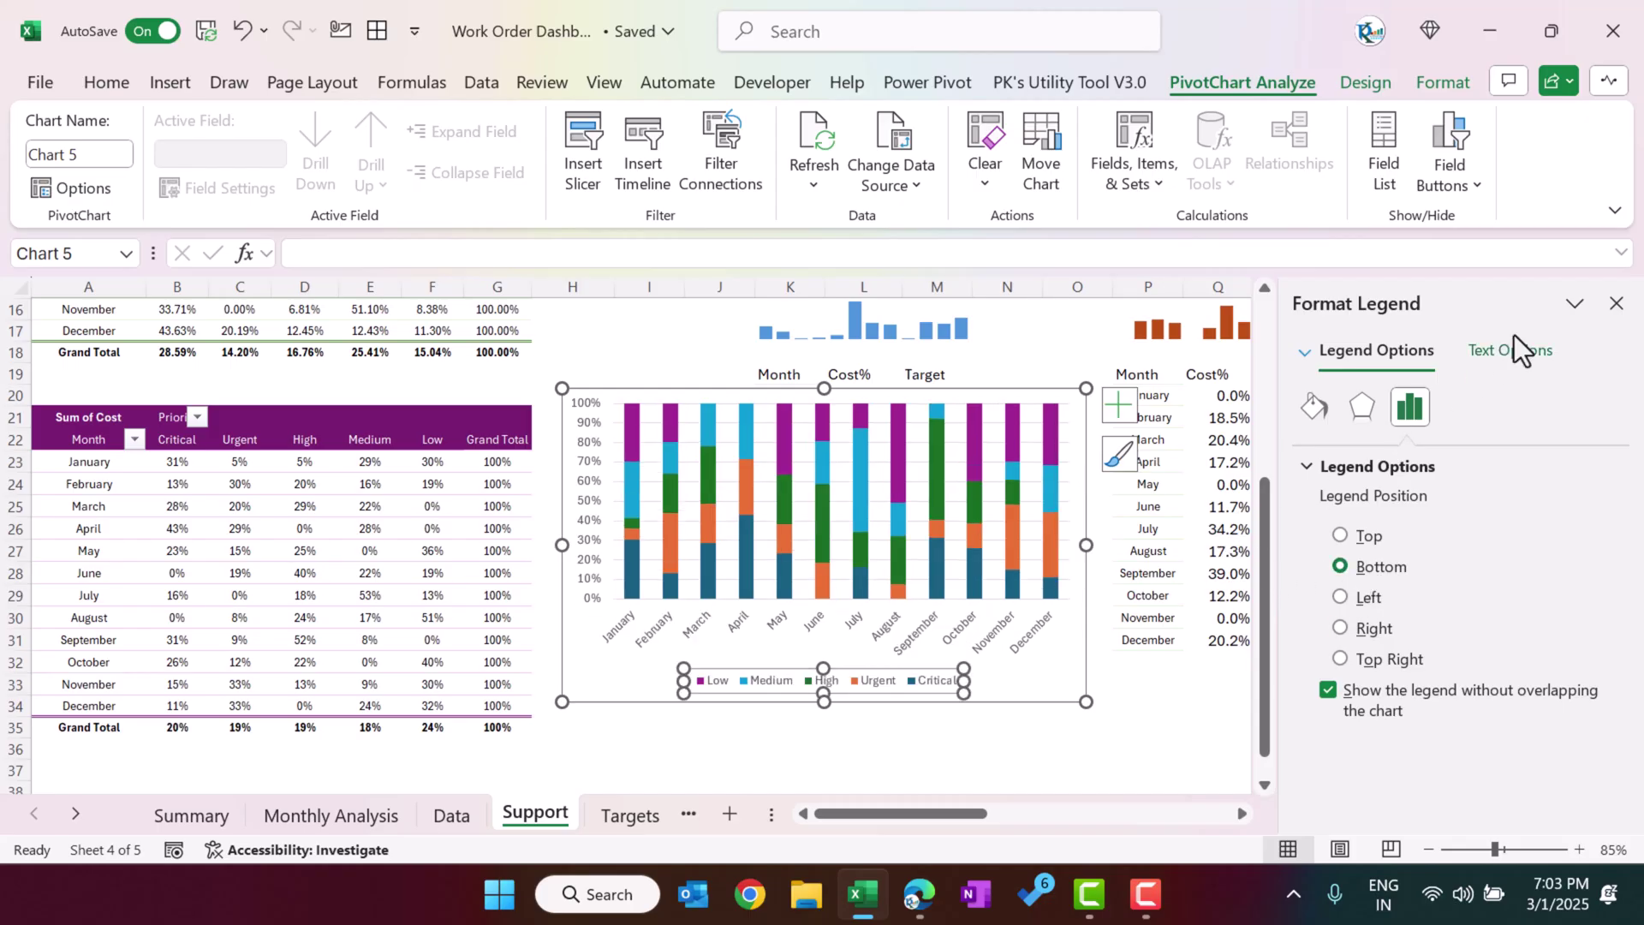
{"action": "right_click", "coordinate": [940, 469]}
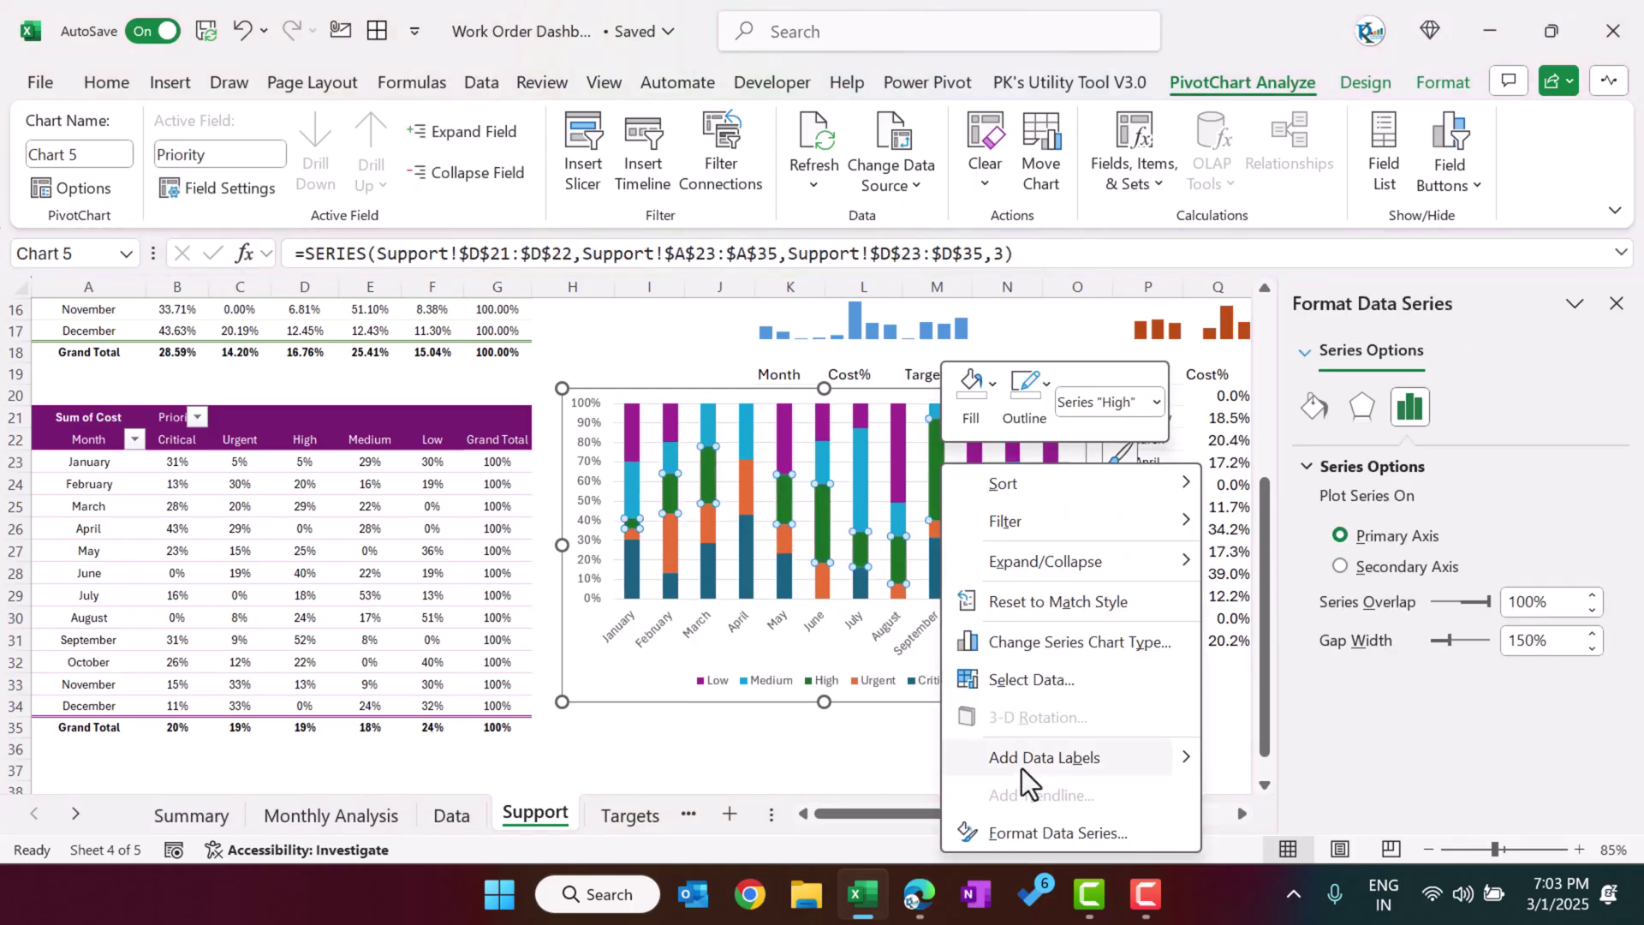
{"action": "left_click", "coordinate": [1013, 832]}
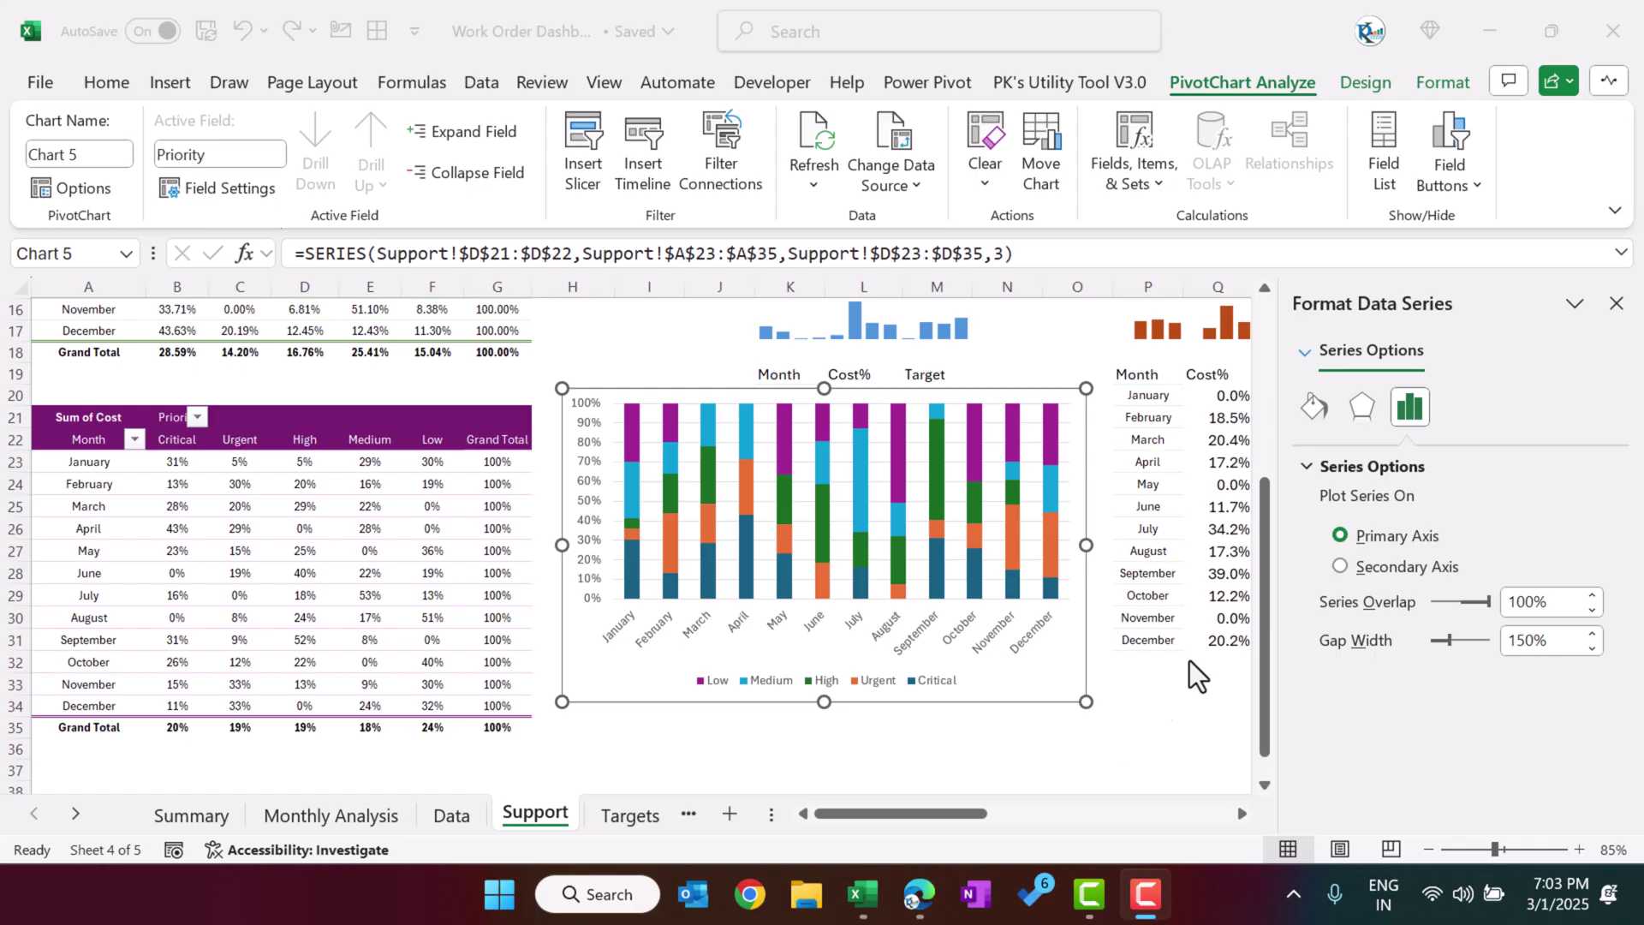
{"action": "left_click", "coordinate": [1553, 643]}
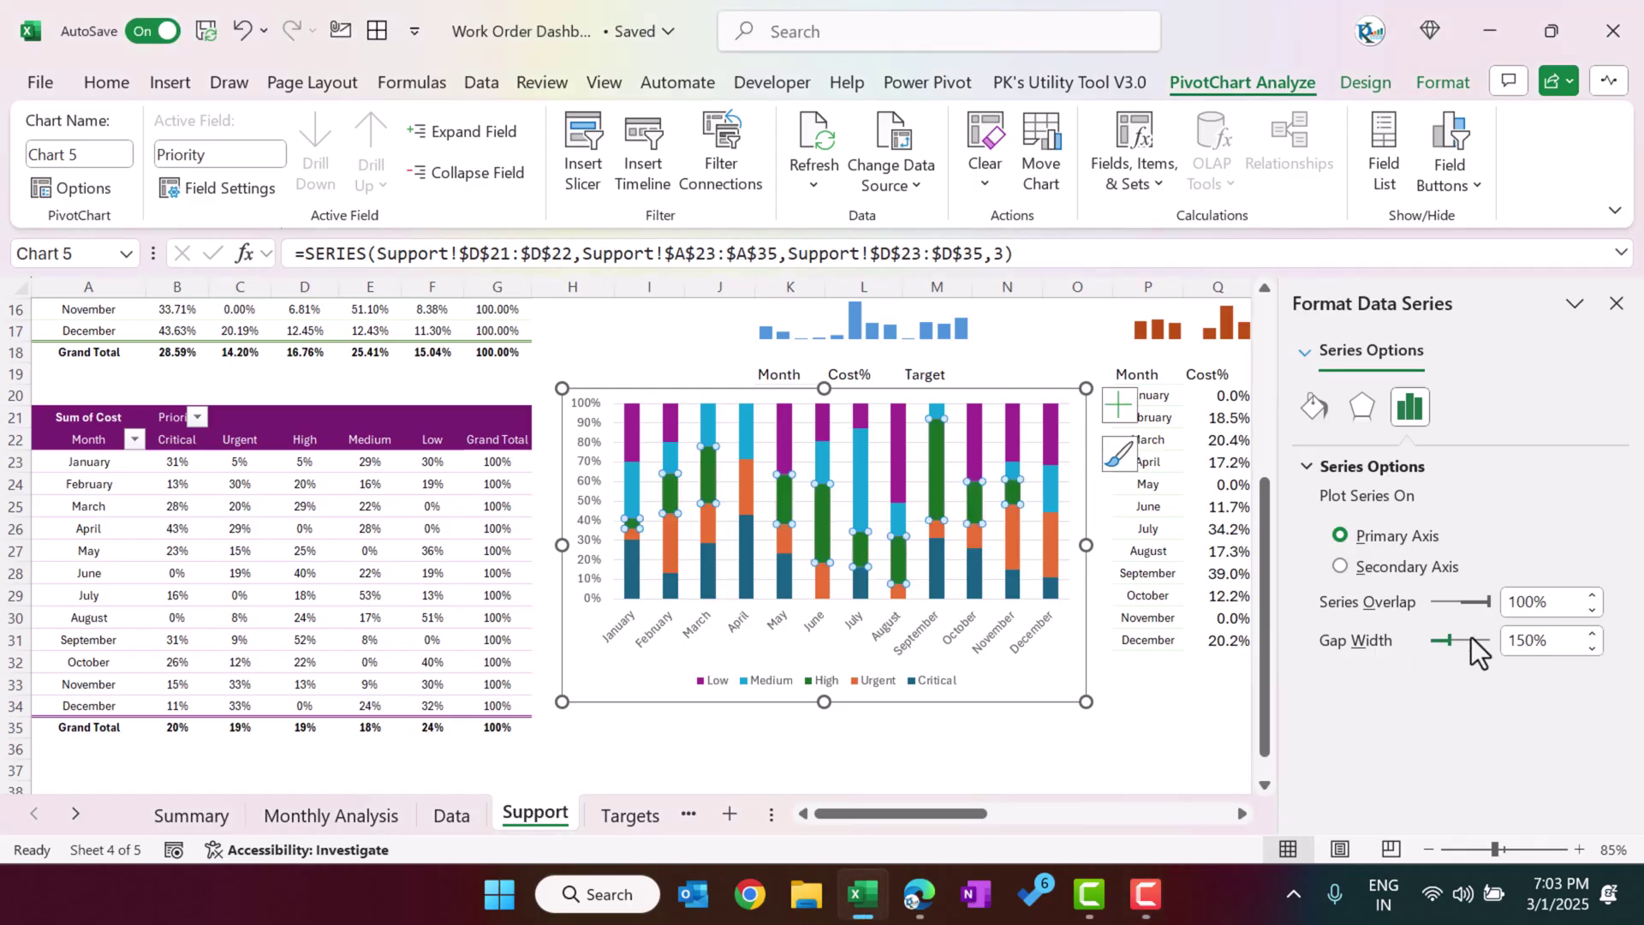
{"action": "left_click", "coordinate": [1540, 635]}
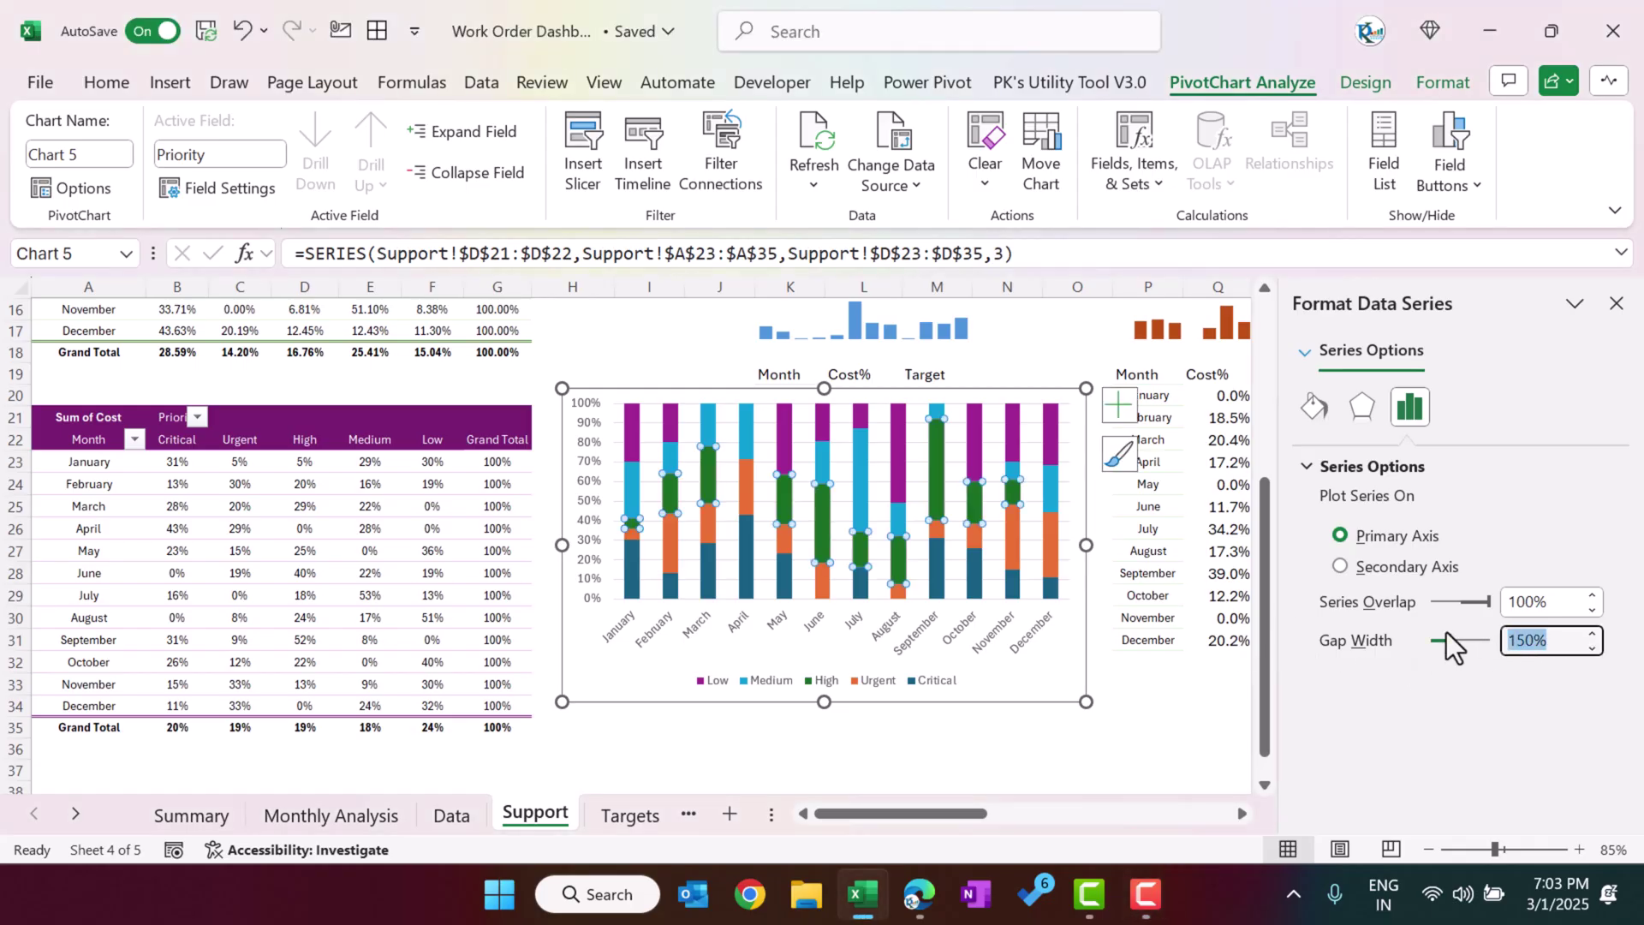
{"action": "type", "text": "20"}
{"action": "key", "text": "Return"}
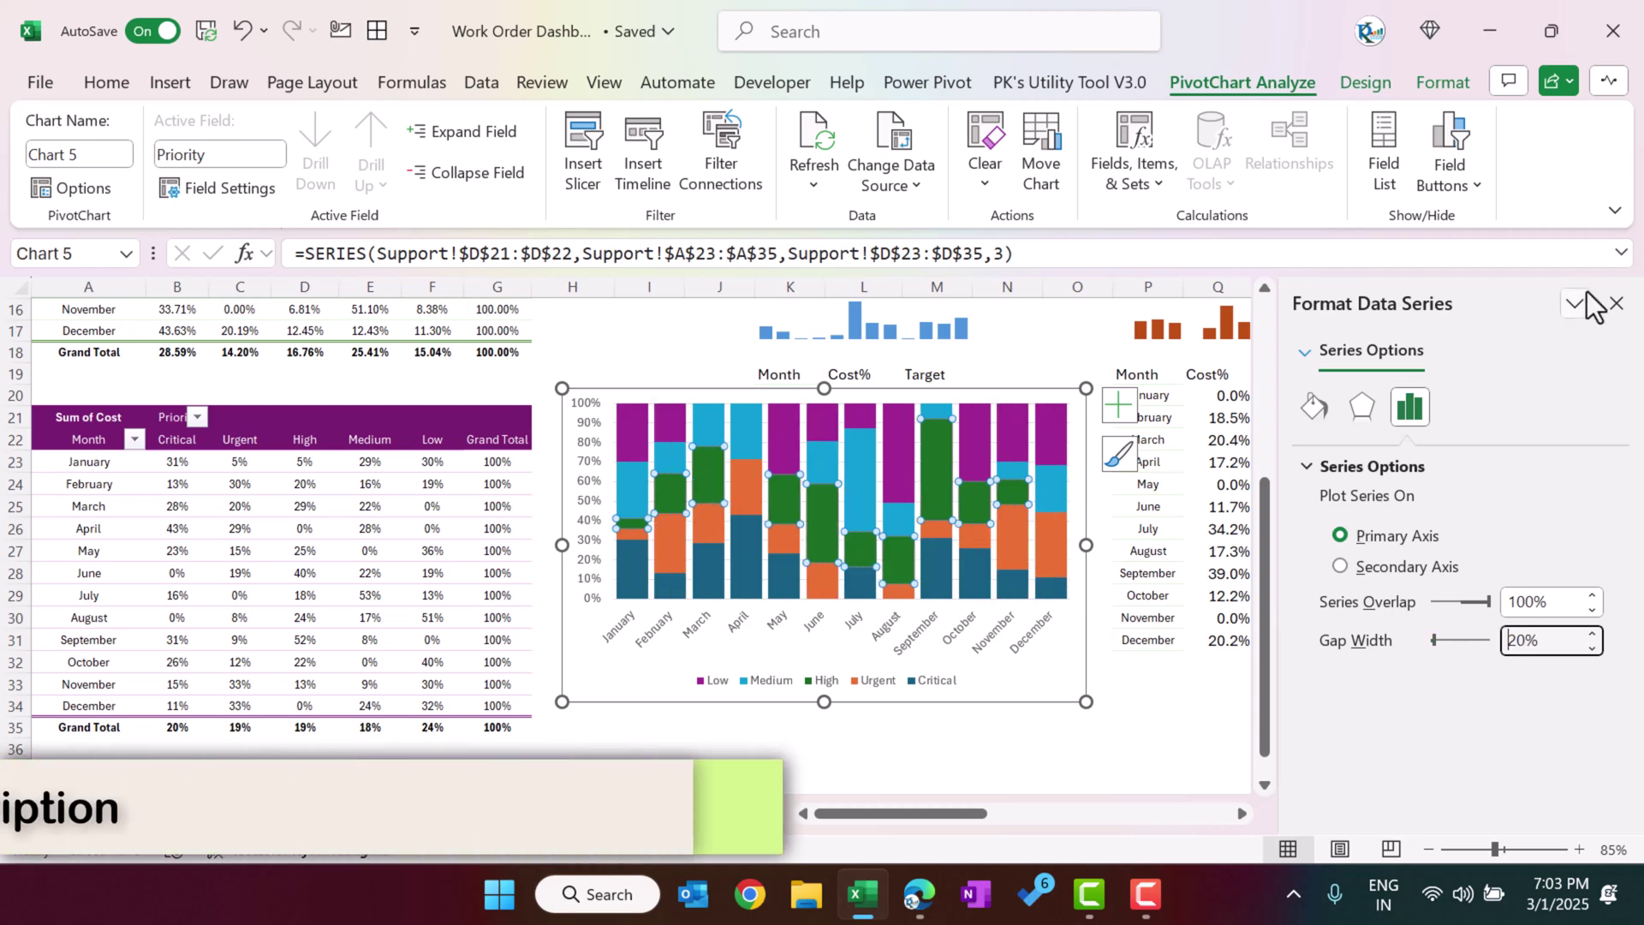
- Add a chart title to the priority stacked chart
{"action": "left_click", "coordinate": [1058, 685]}
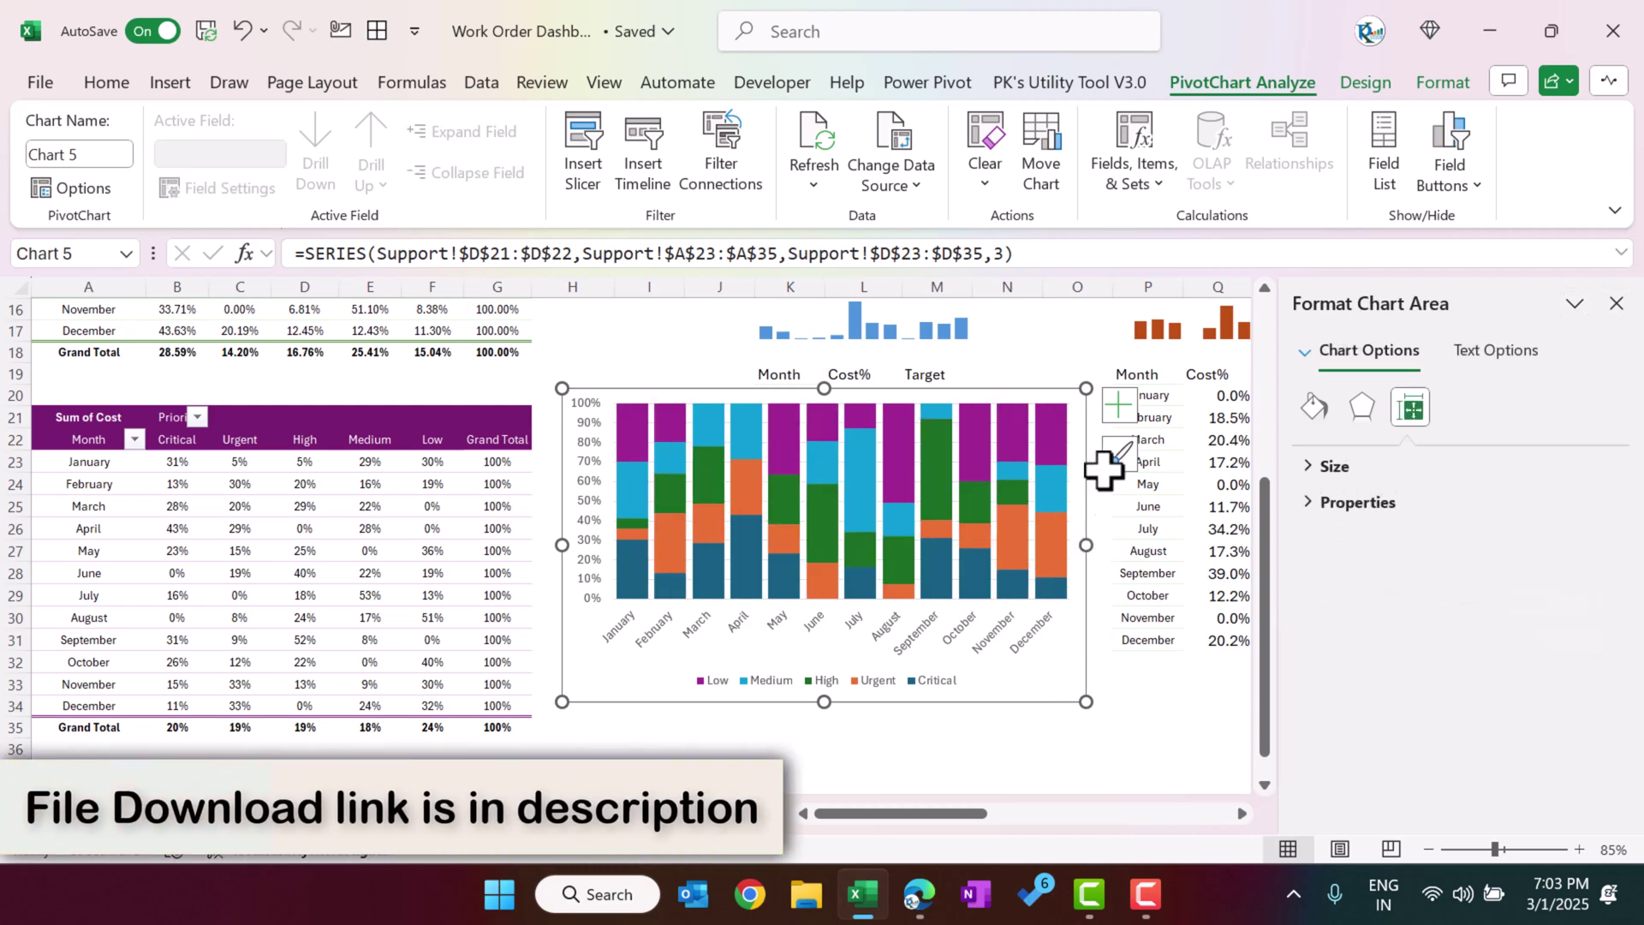
{"action": "left_click", "coordinate": [1118, 414]}
{"action": "left_click", "coordinate": [1173, 497]}
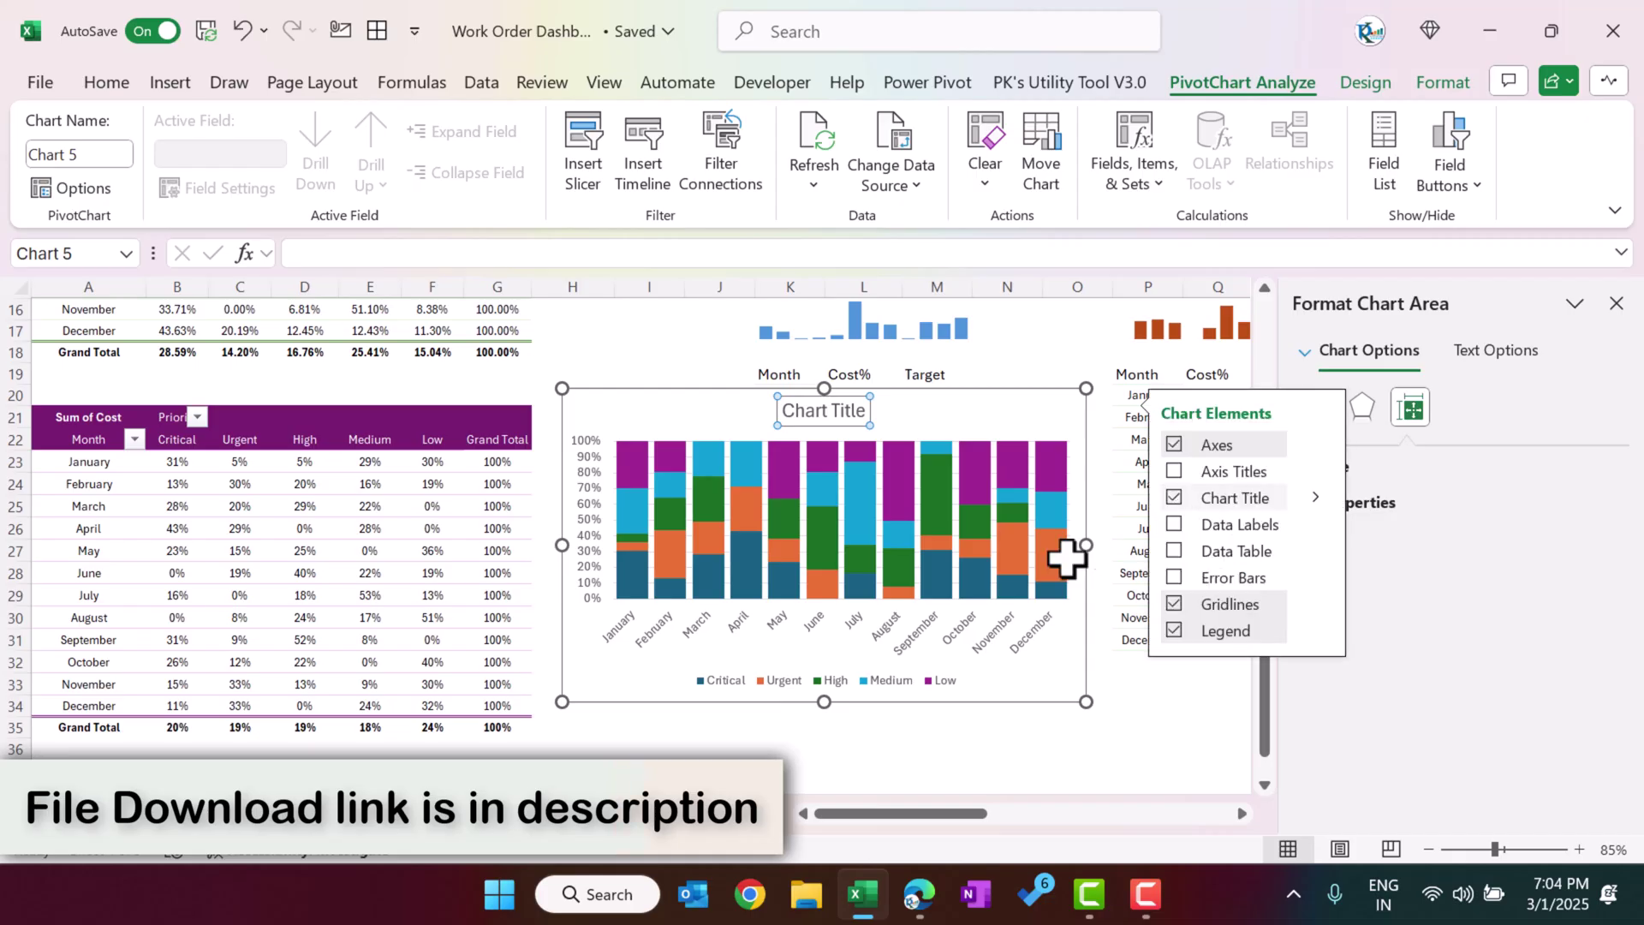
{"action": "left_click", "coordinate": [630, 574]}
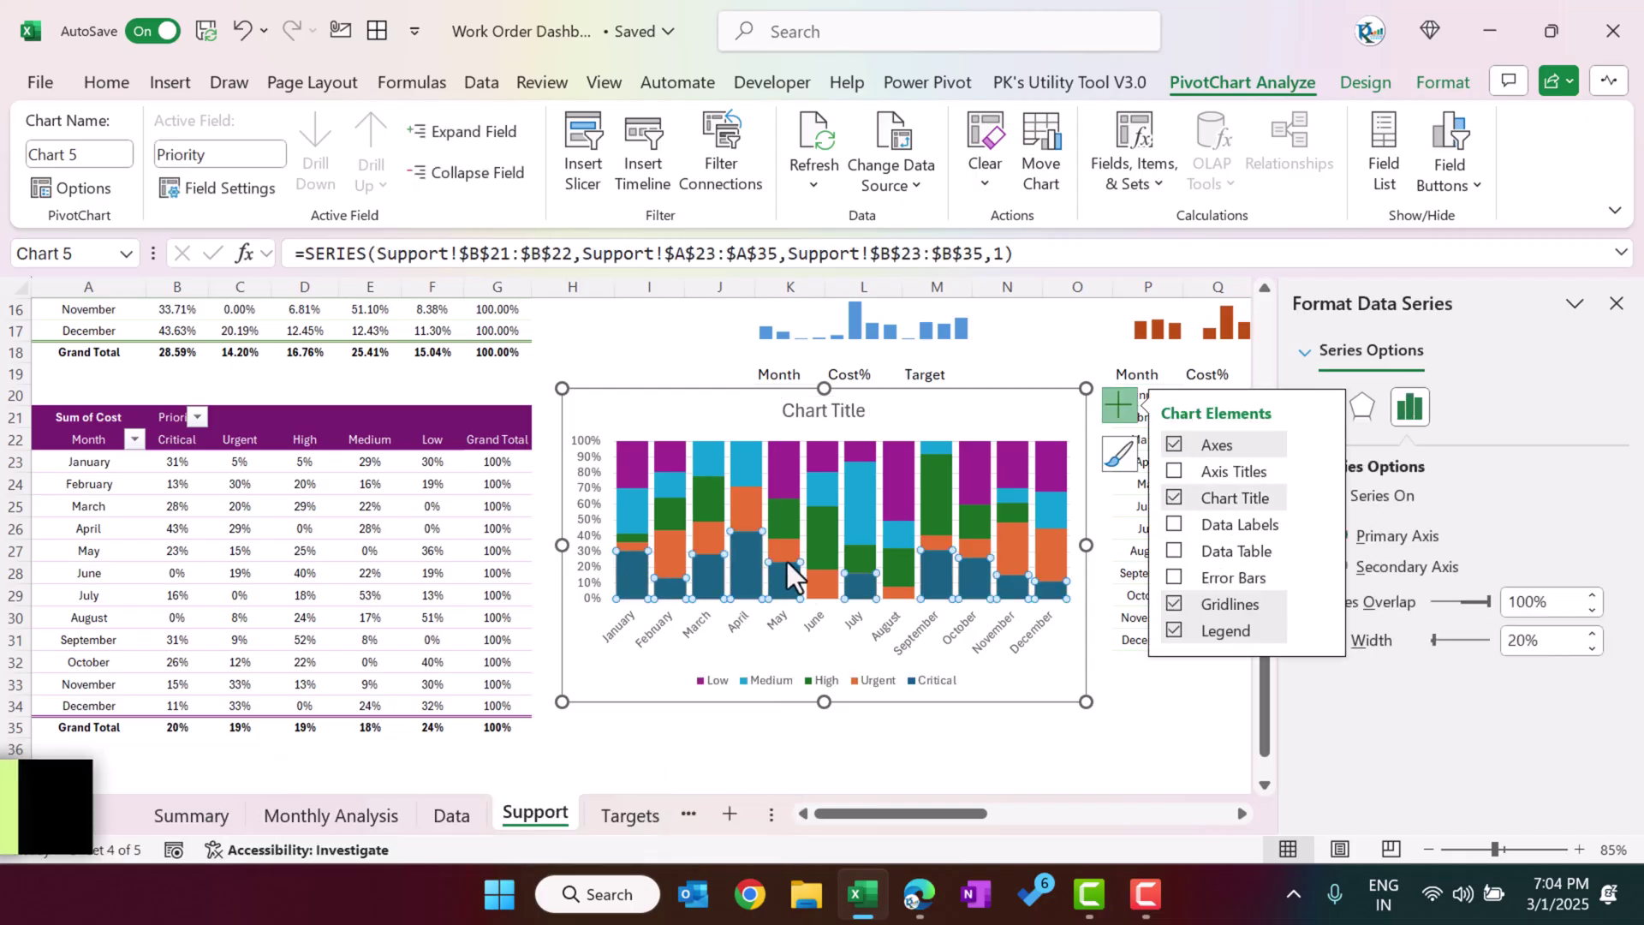
- Fill the Critical series gold and the Medium series light green
{"action": "left_click", "coordinate": [107, 83]}
{"action": "left_click", "coordinate": [380, 171]}
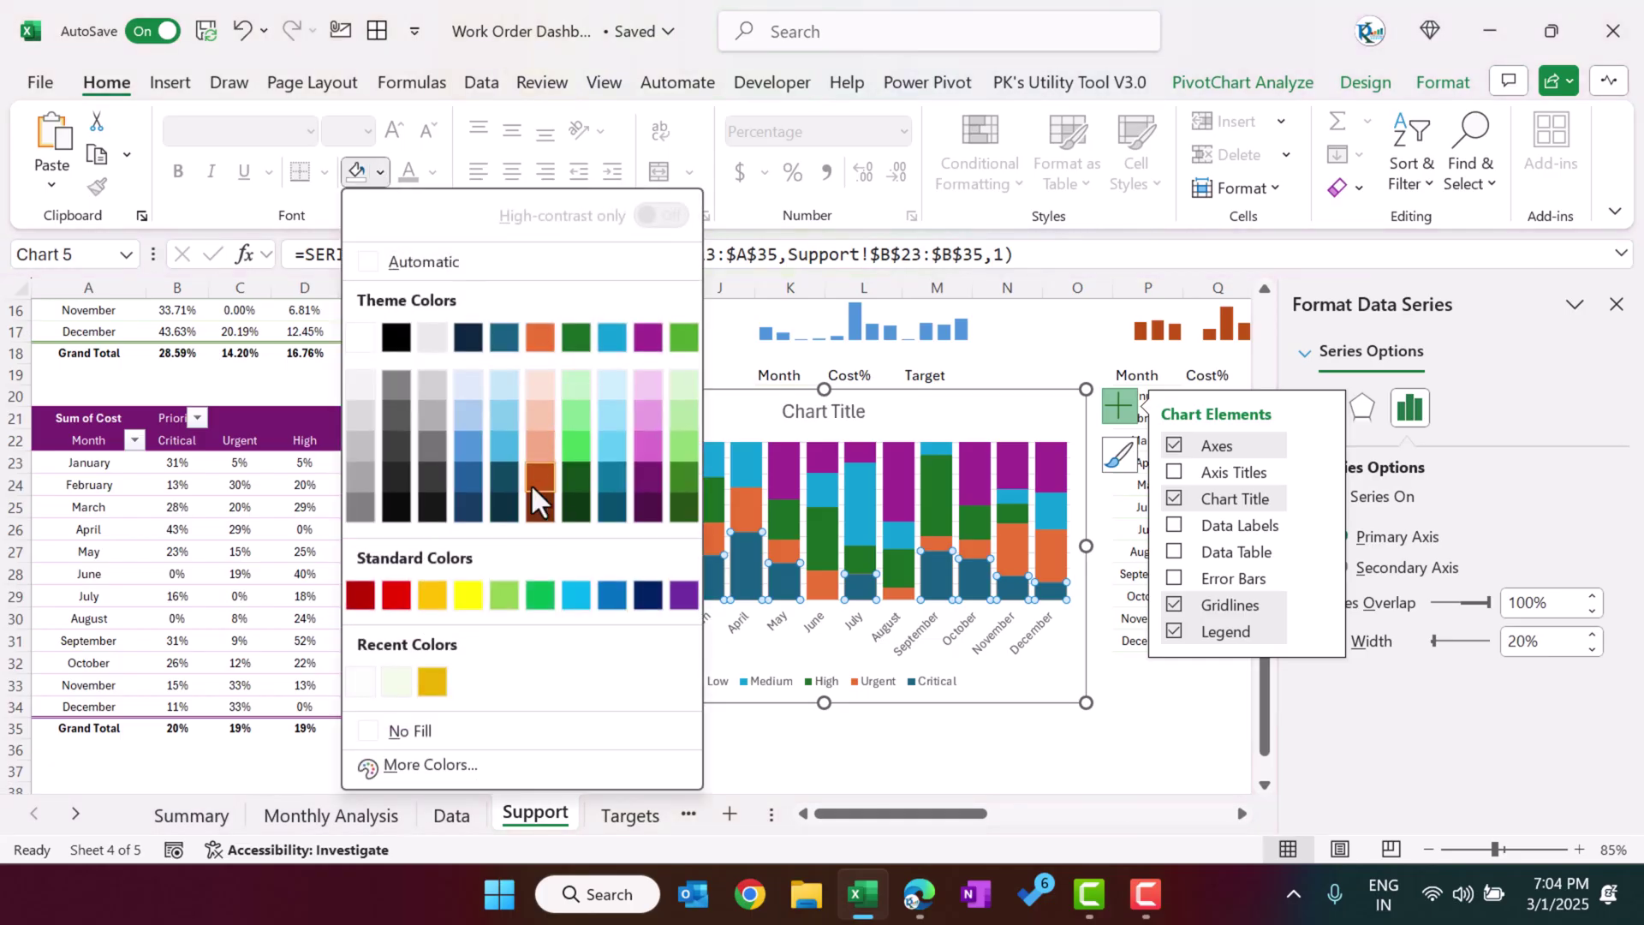
{"action": "left_click", "coordinate": [433, 595]}
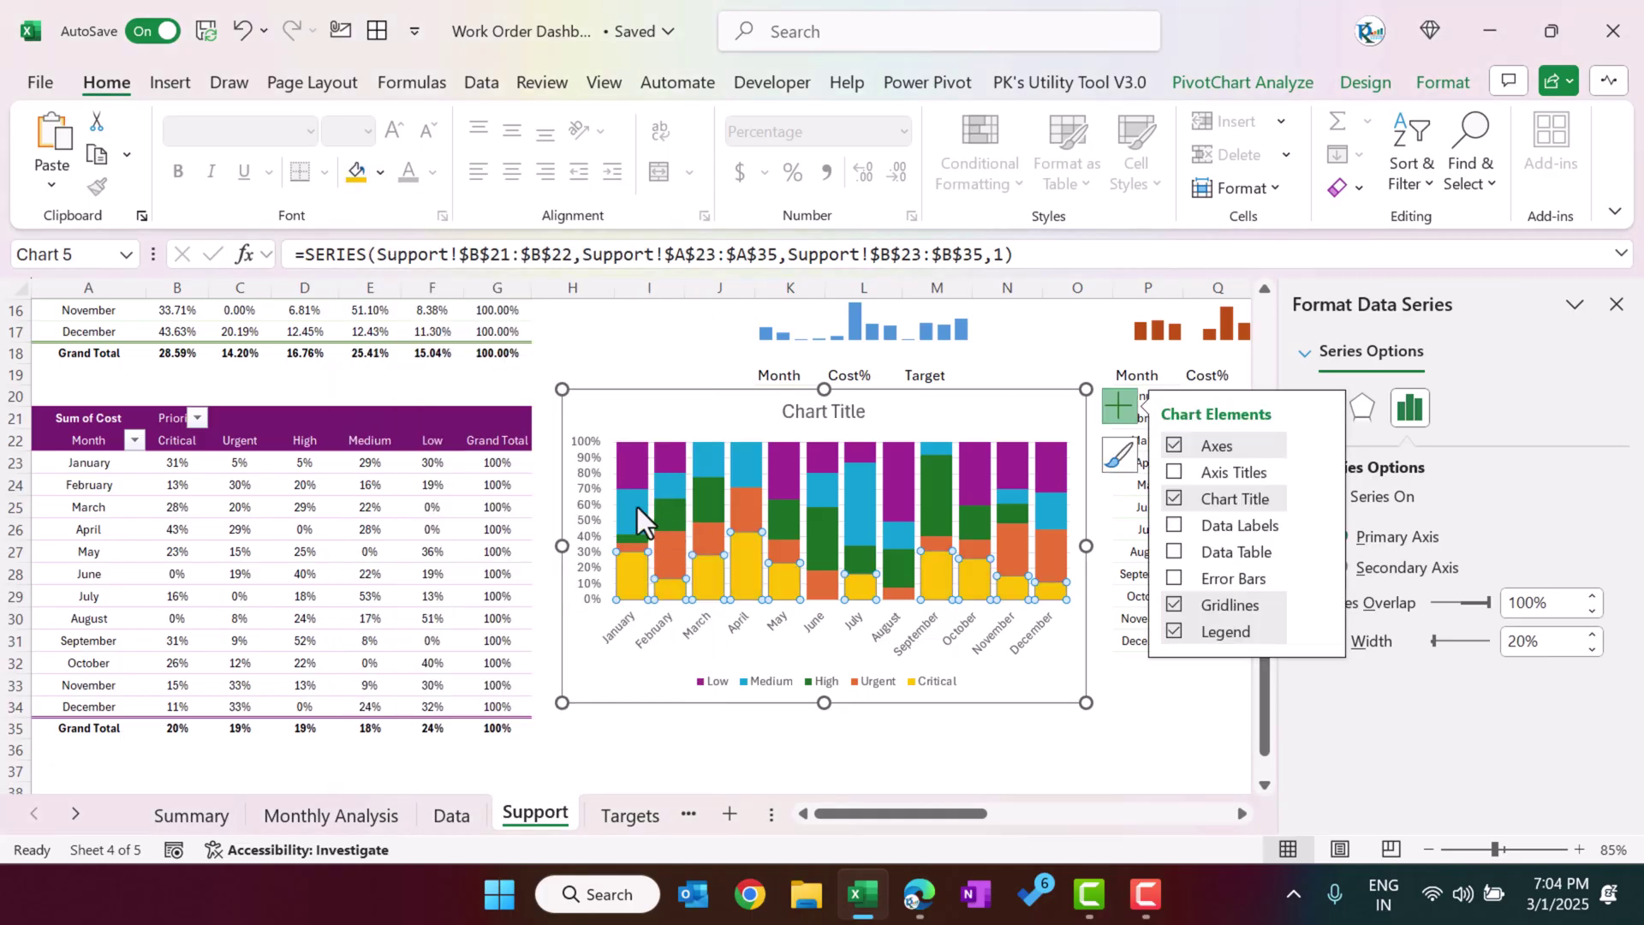
{"action": "left_click", "coordinate": [380, 171]}
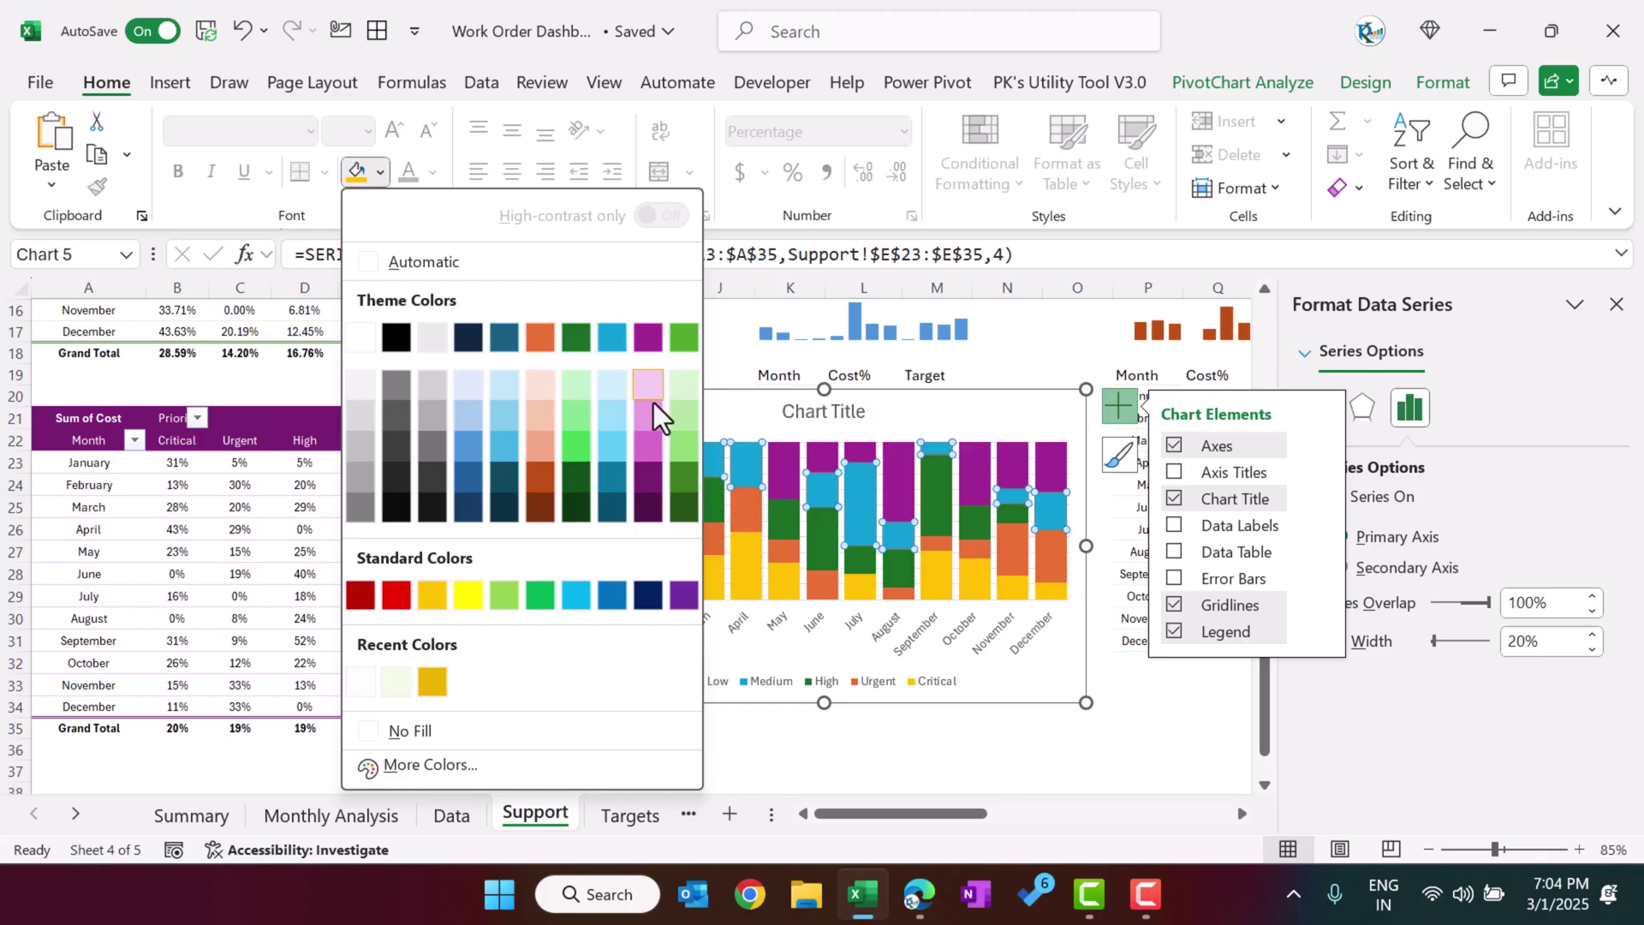
{"action": "left_click", "coordinate": [687, 428]}
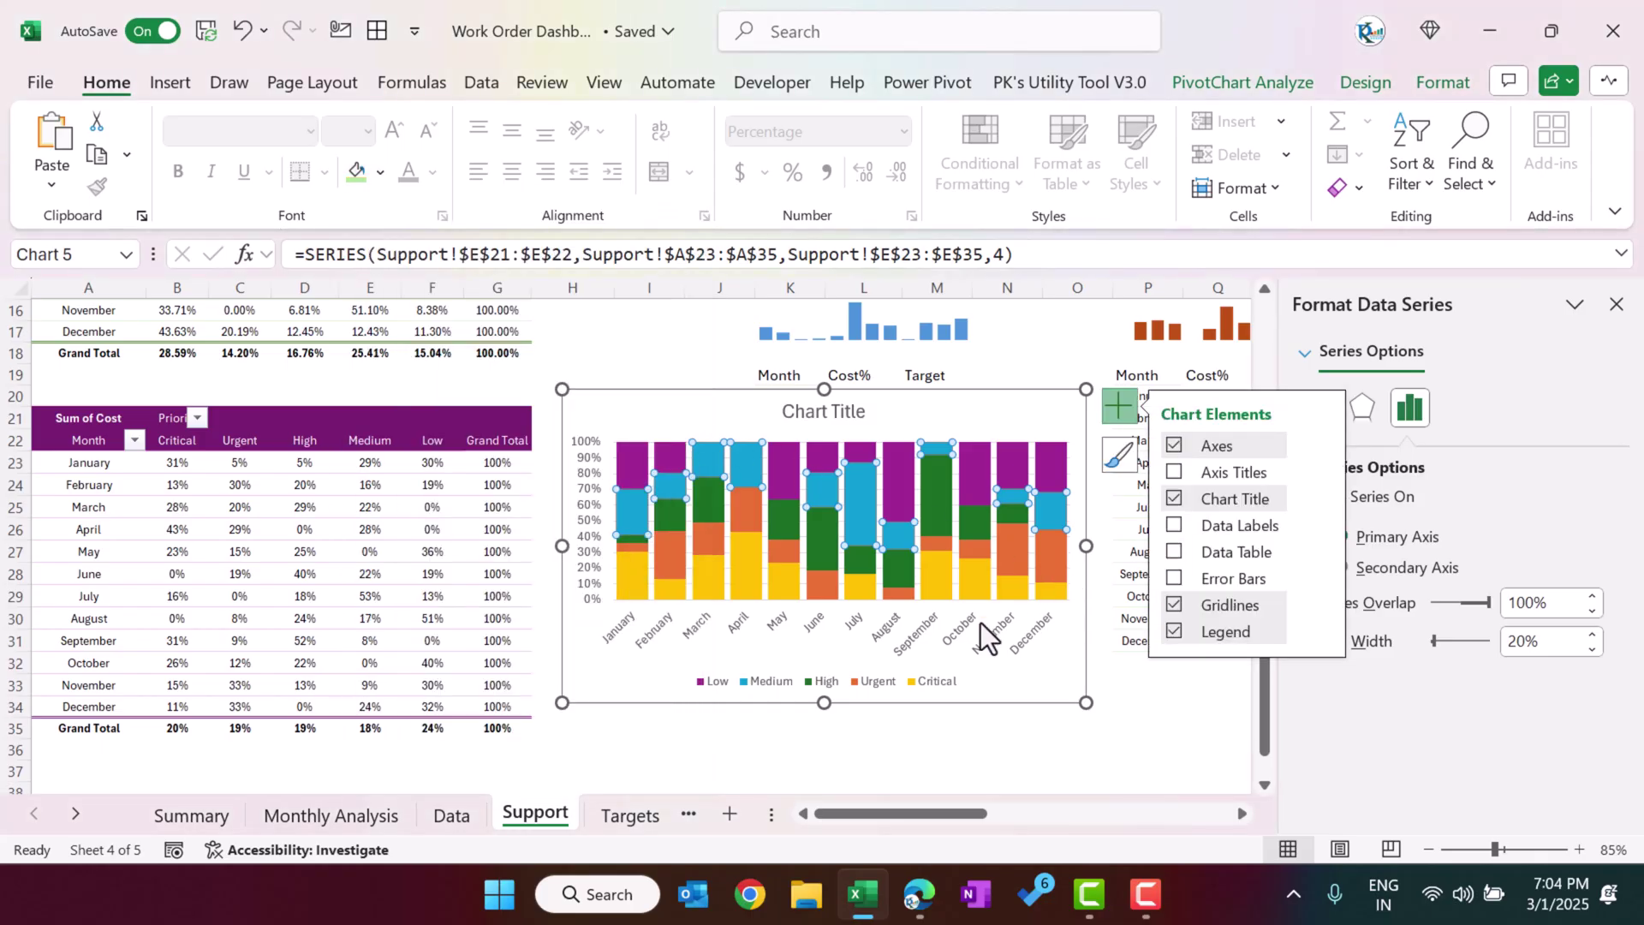
- Add percentage data labels to the bars, then take the chart off Support and open Monthly Analysis
{"action": "left_click", "coordinate": [1010, 698]}
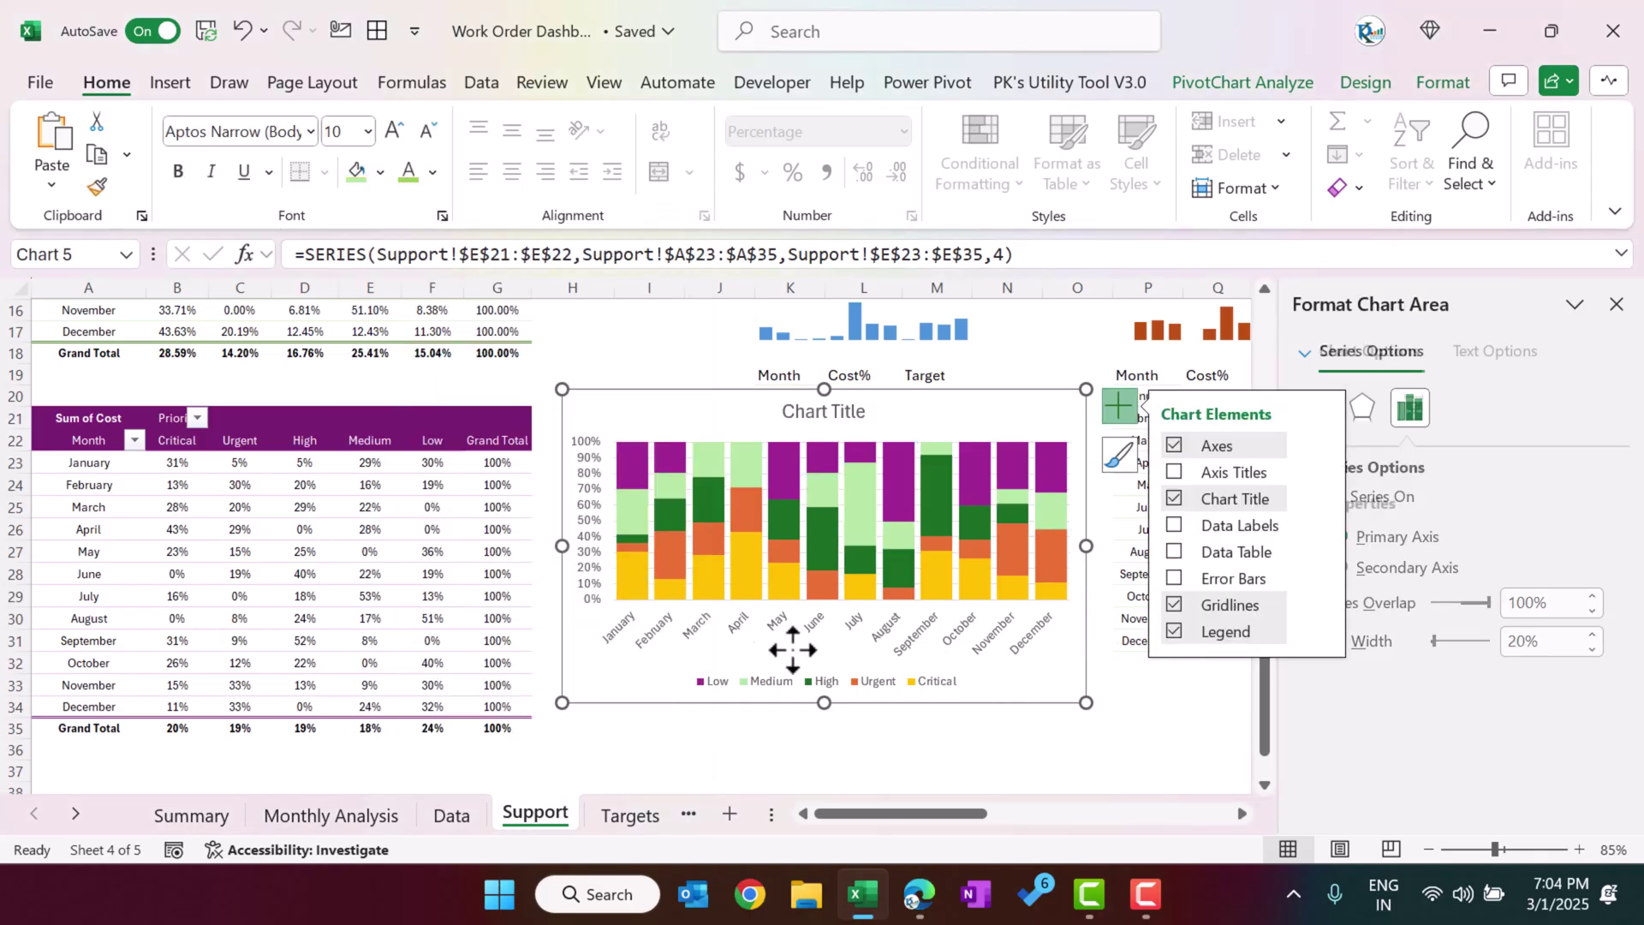
{"action": "left_click", "coordinate": [330, 815]}
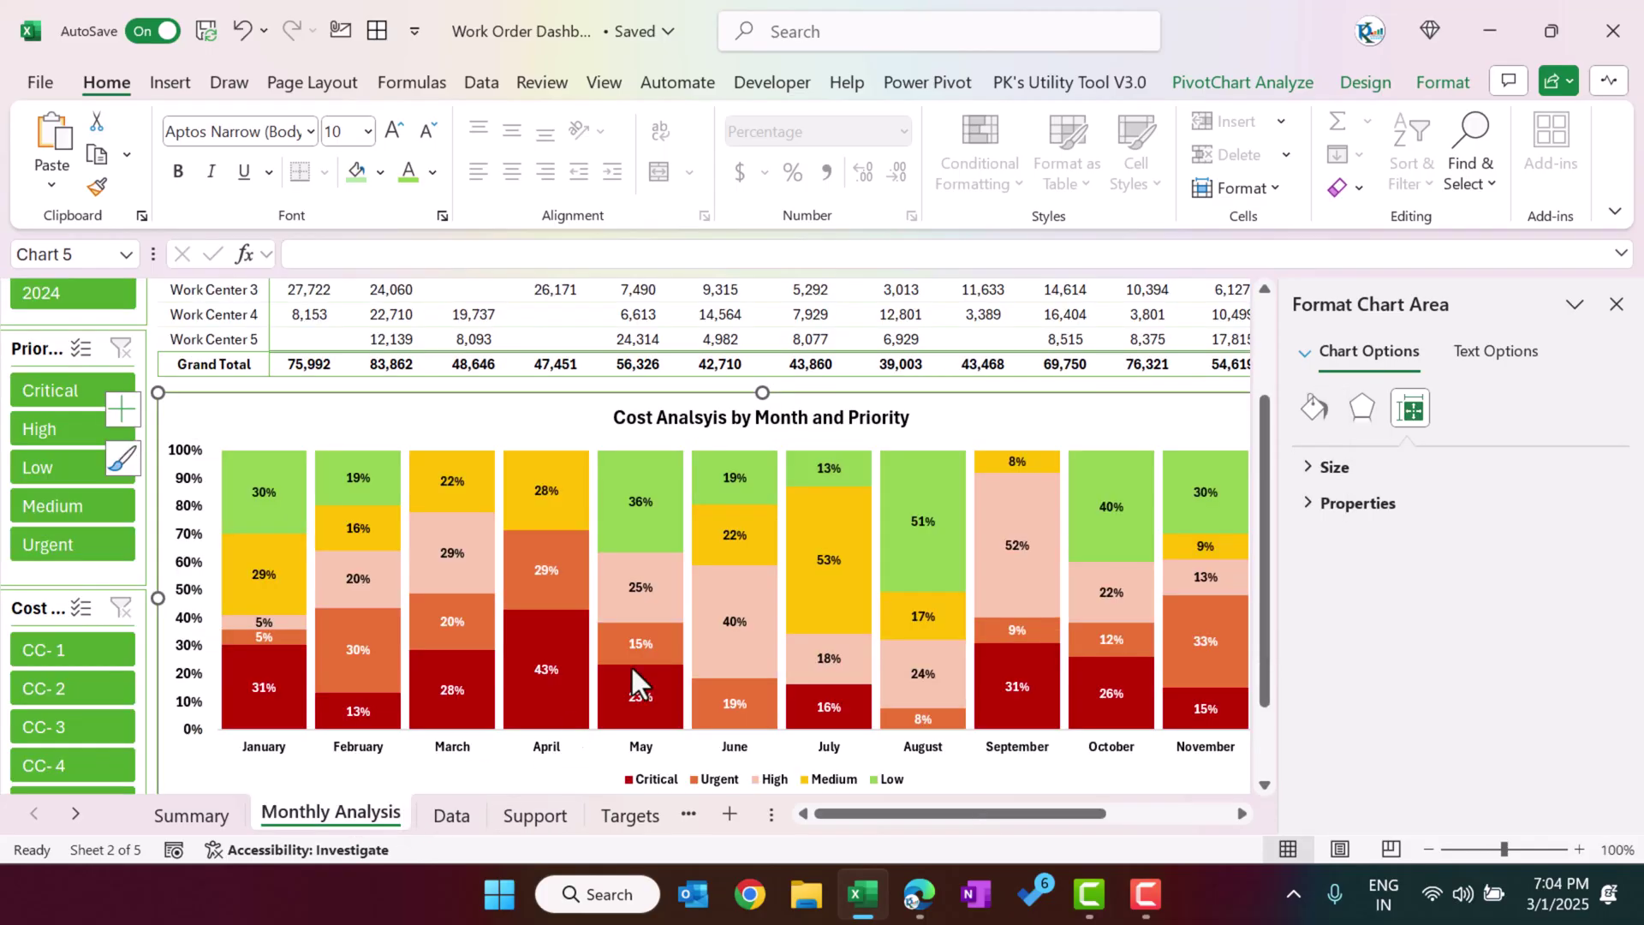
{"action": "left_click", "coordinate": [467, 809]}
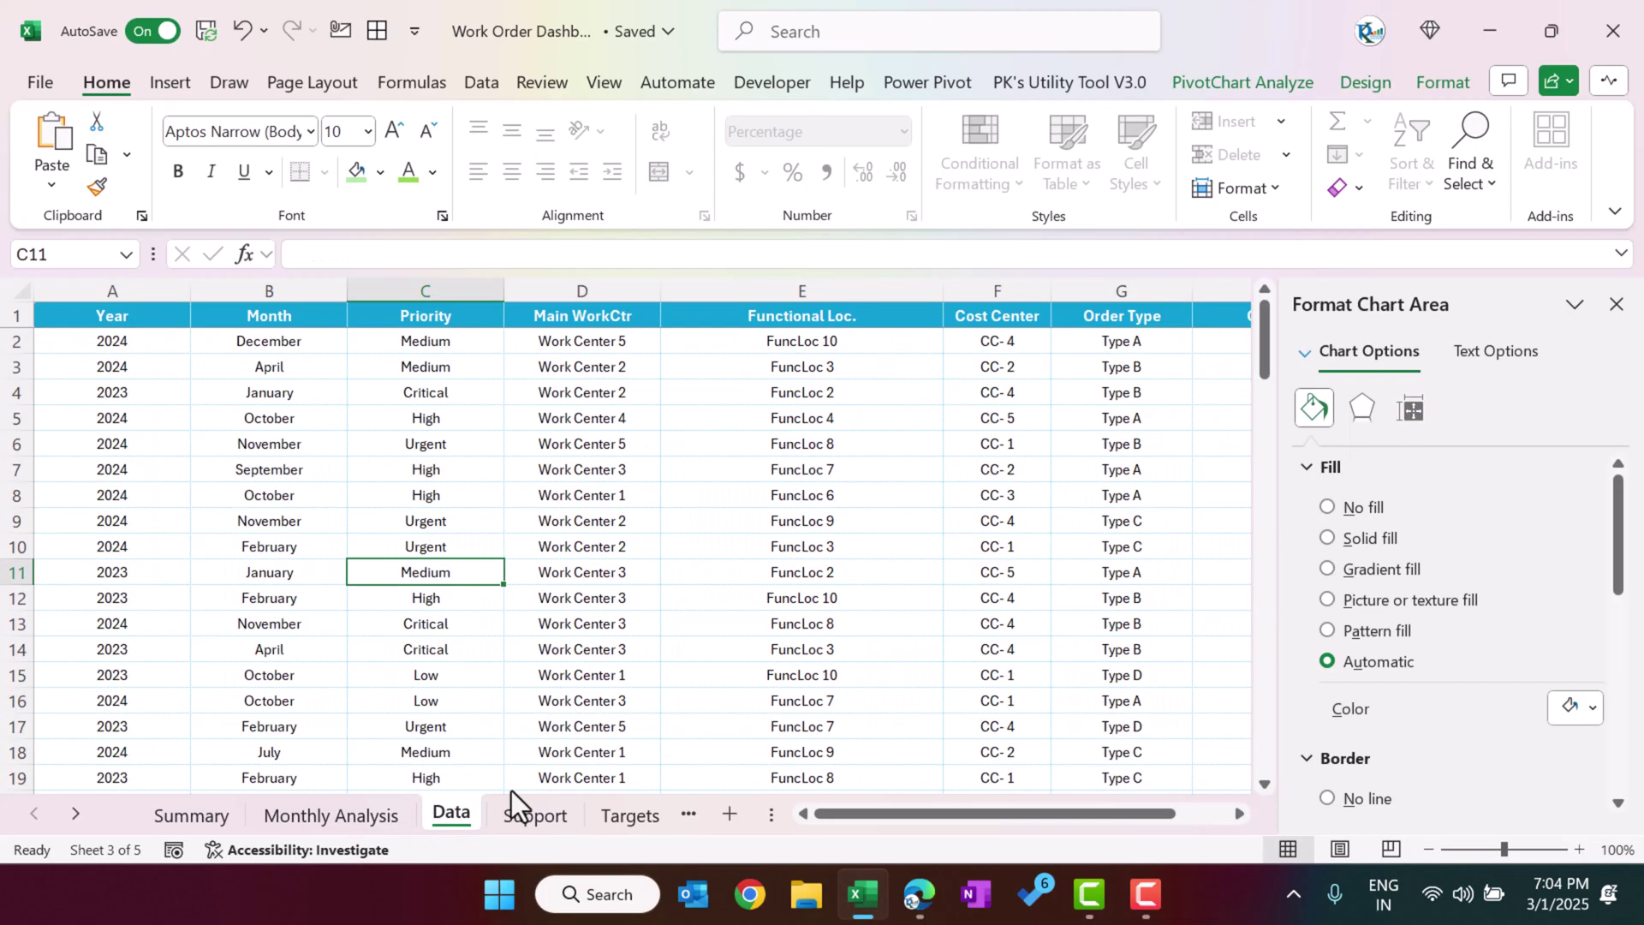
{"action": "left_click", "coordinate": [540, 816]}
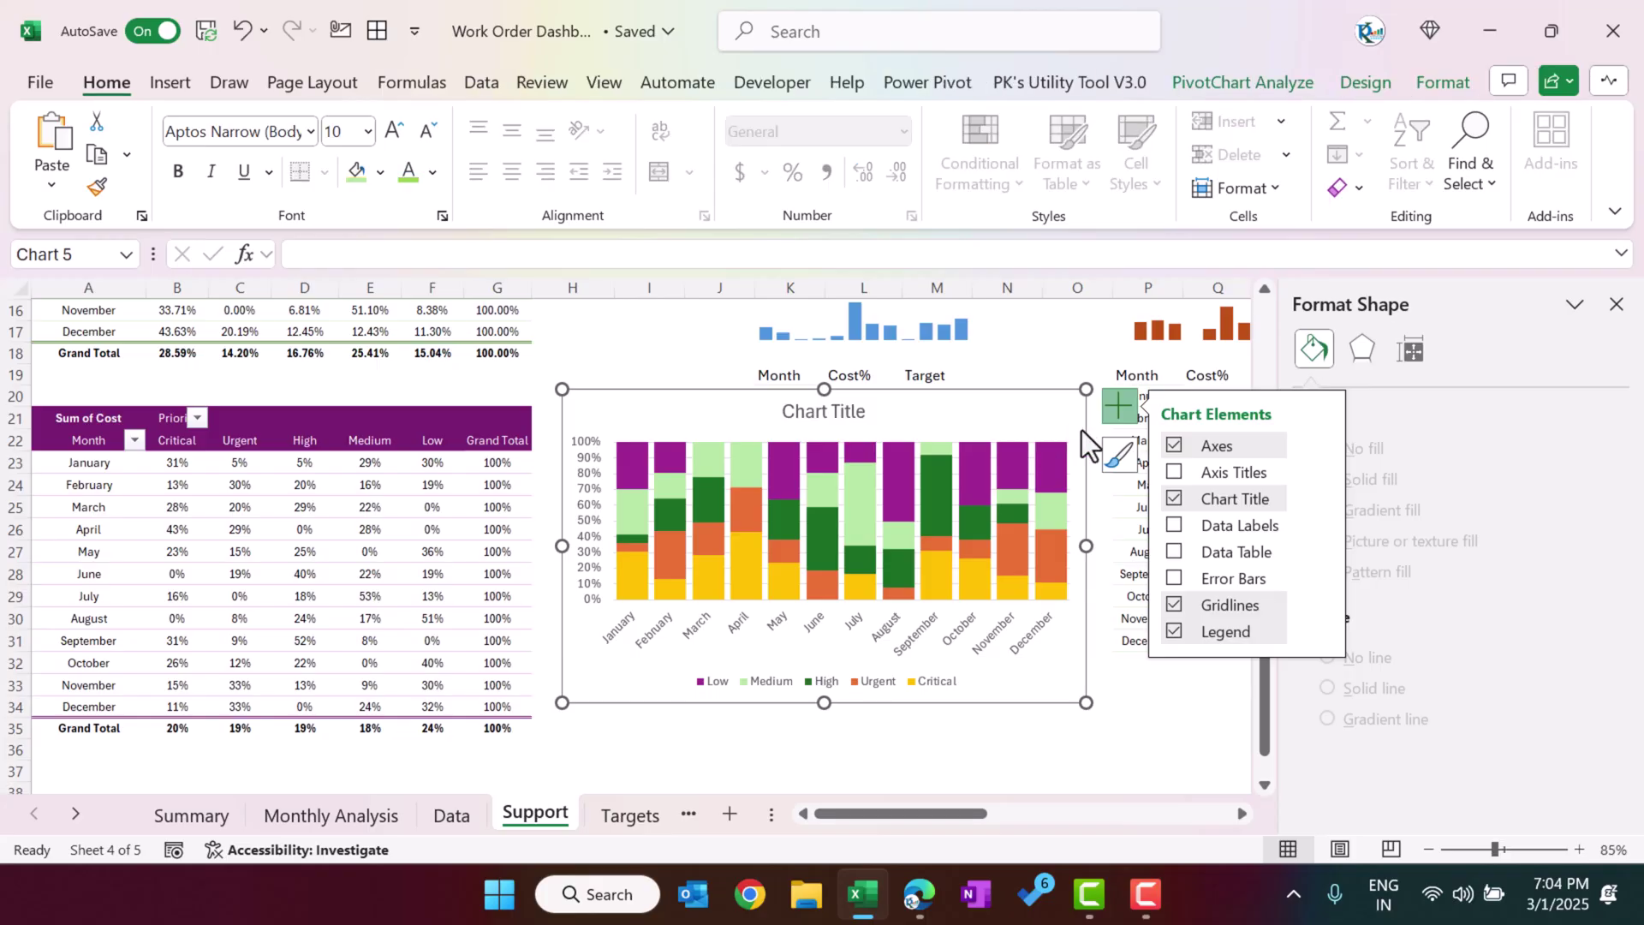
{"action": "key", "text": "Escape"}
{"action": "left_click", "coordinate": [1175, 525]}
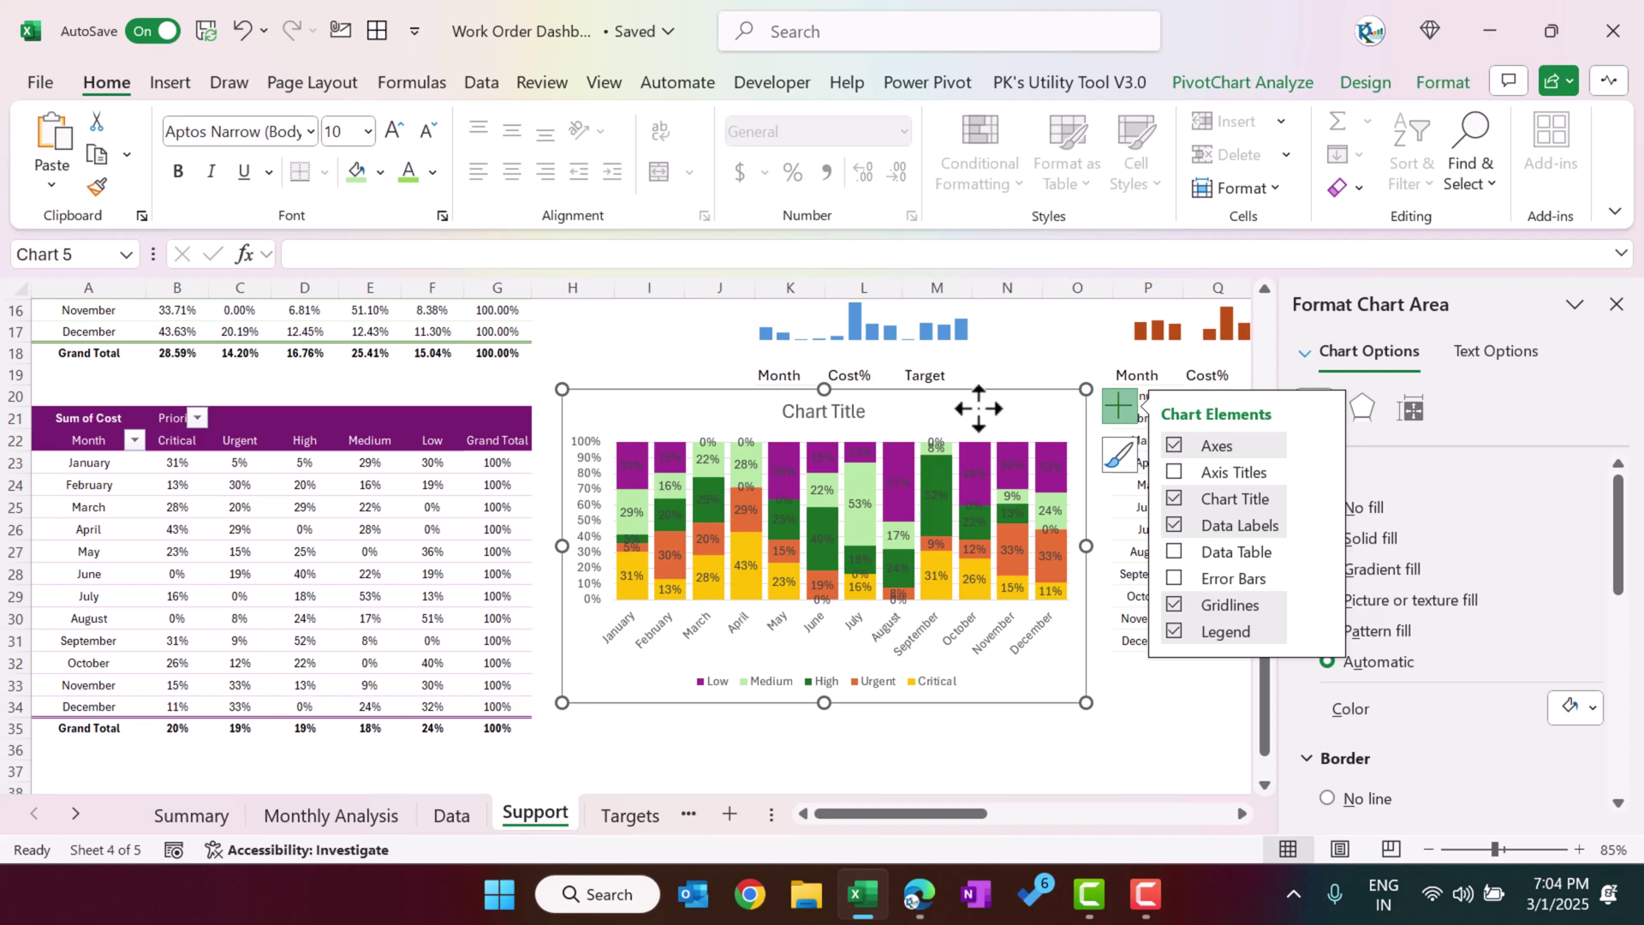
{"action": "key", "text": "Delete"}
{"action": "left_click", "coordinate": [449, 820]}
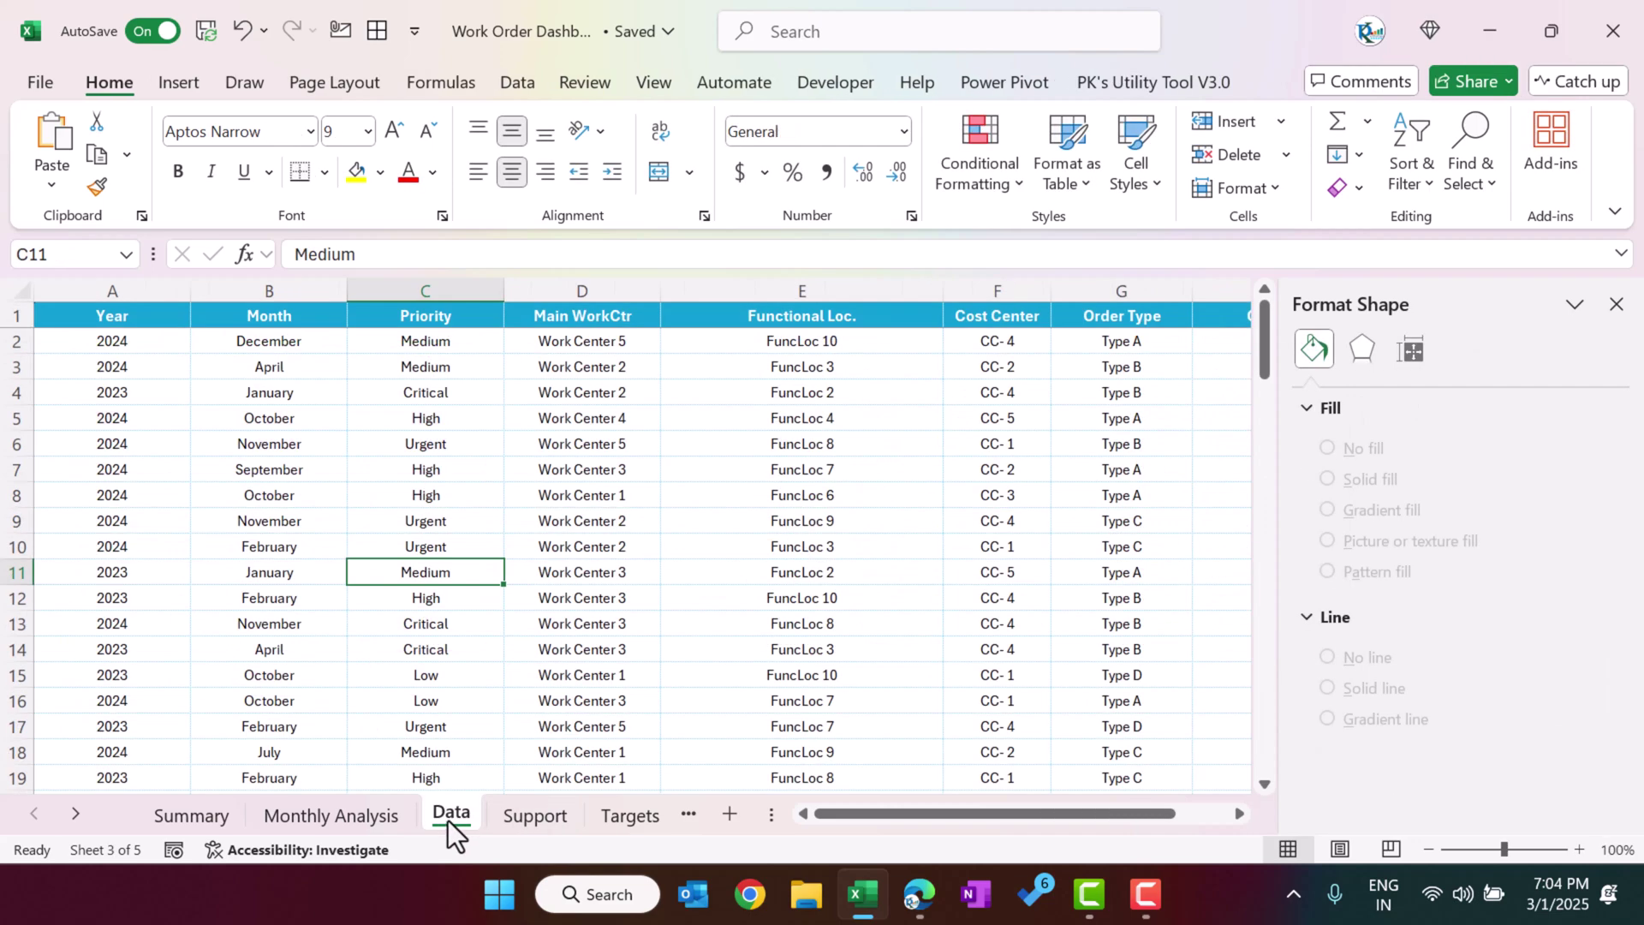
{"action": "left_click", "coordinate": [374, 820]}
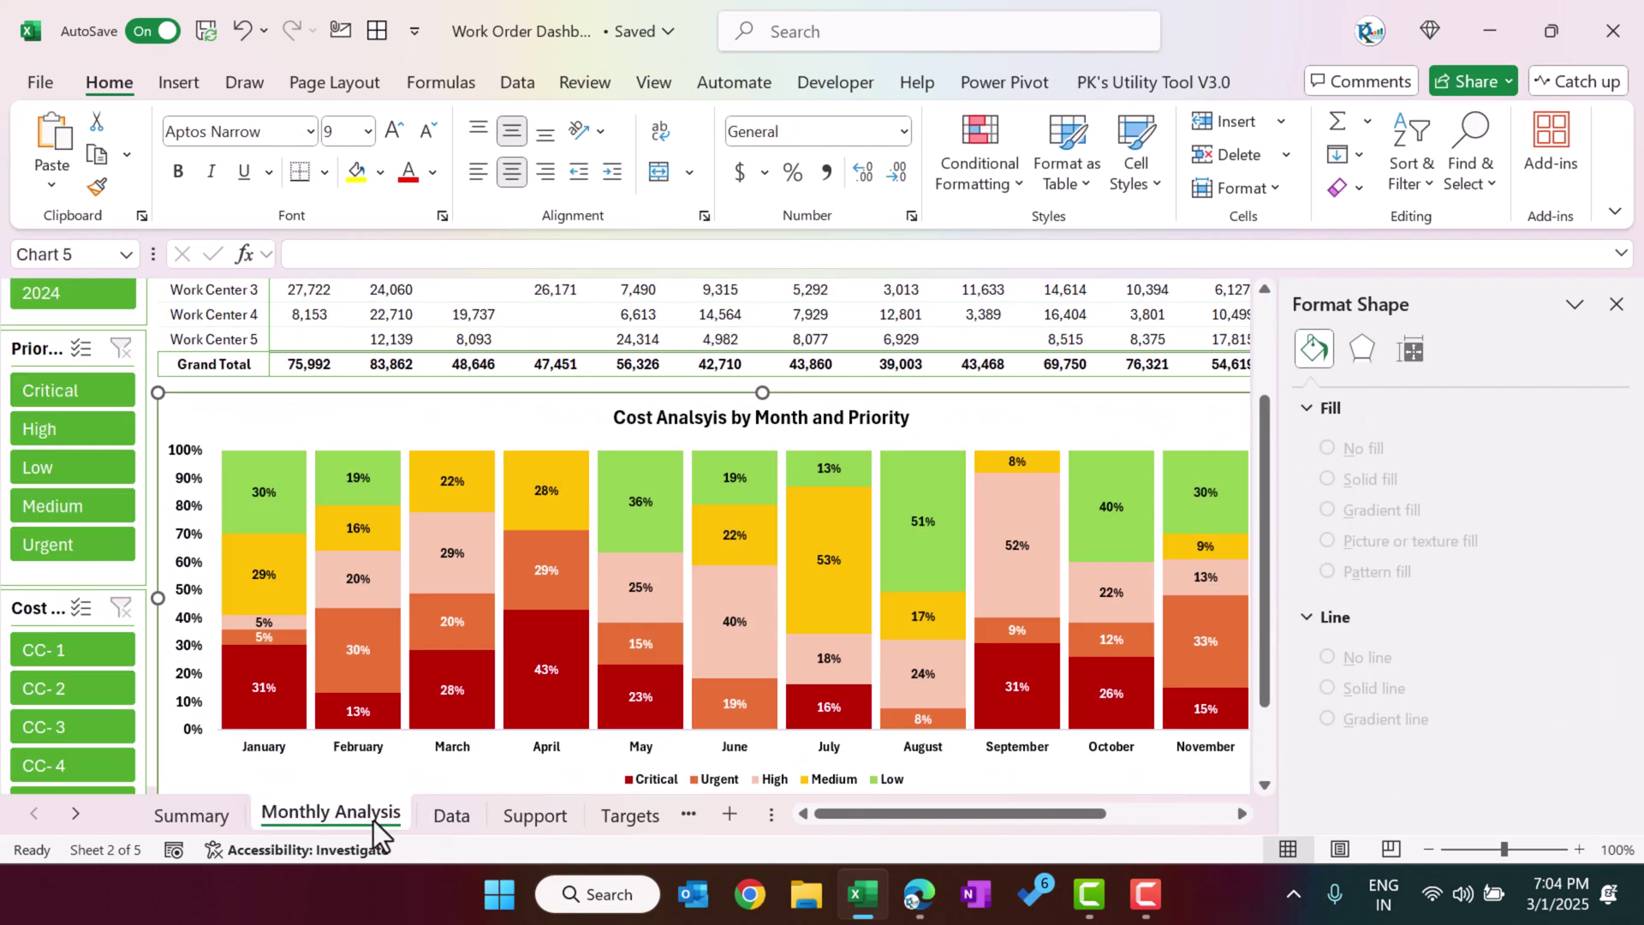
- Close the Format Chart Area pane and display the Summary dashboard with its CC-4 and CC-5 cards
{"action": "left_click", "coordinate": [1616, 304]}
{"action": "scroll", "coordinate": [1267, 650], "scroll_direction": "down", "scroll_amount": 3}
{"action": "left_click", "coordinate": [1140, 678]}
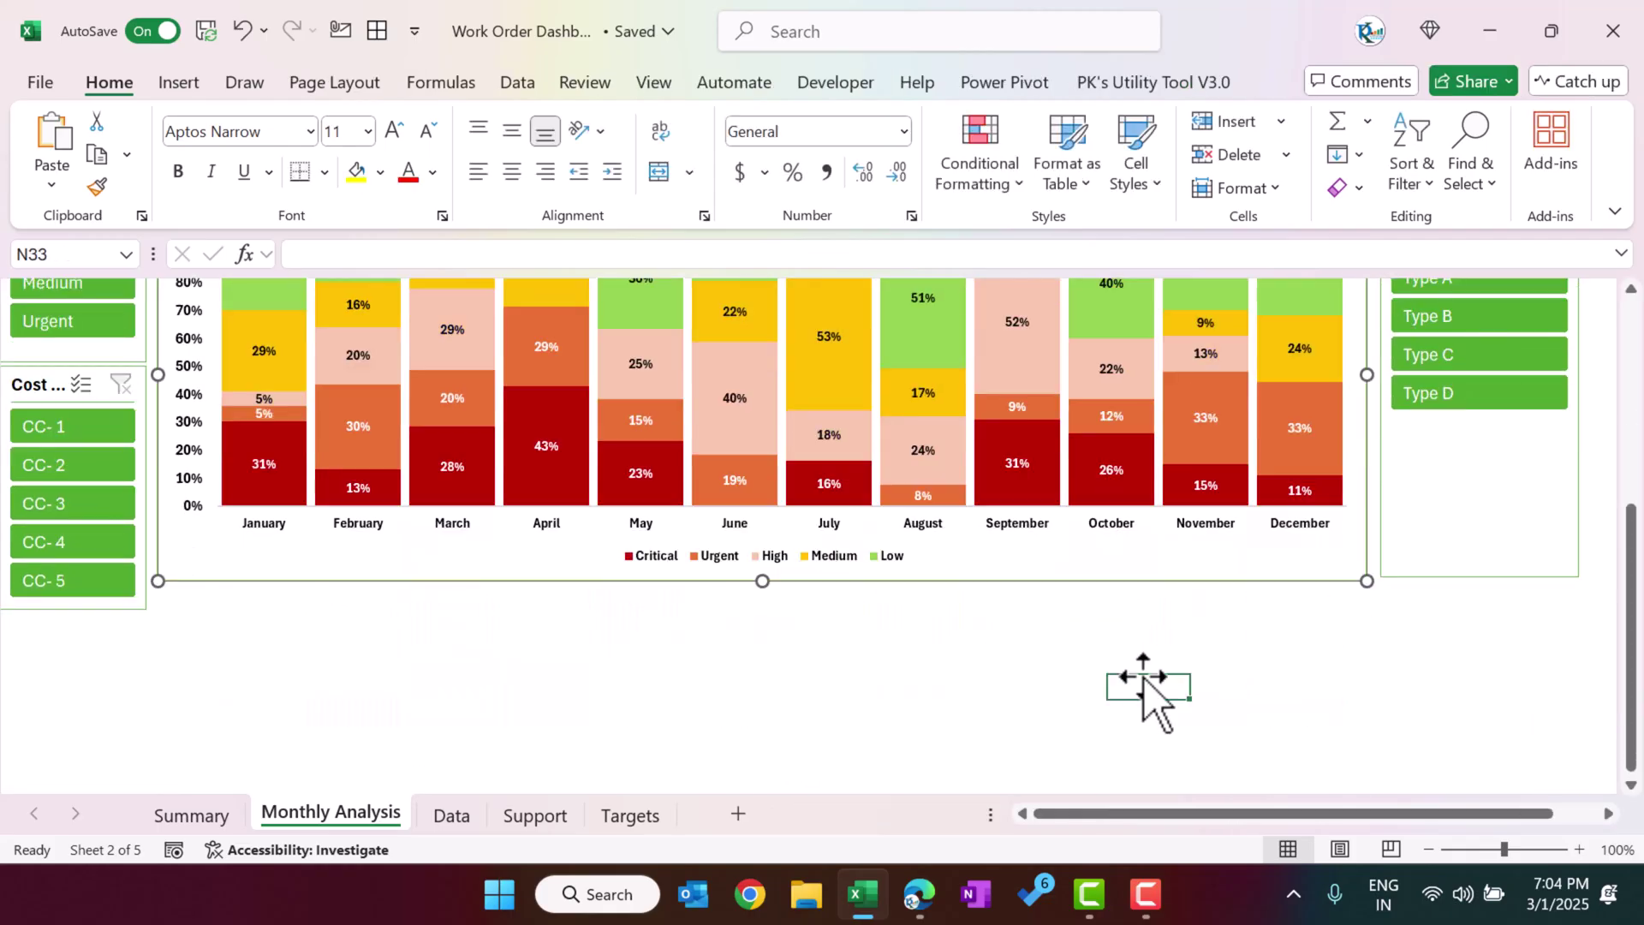
{"action": "scroll", "coordinate": [1142, 676], "scroll_direction": "up", "scroll_amount": 5}
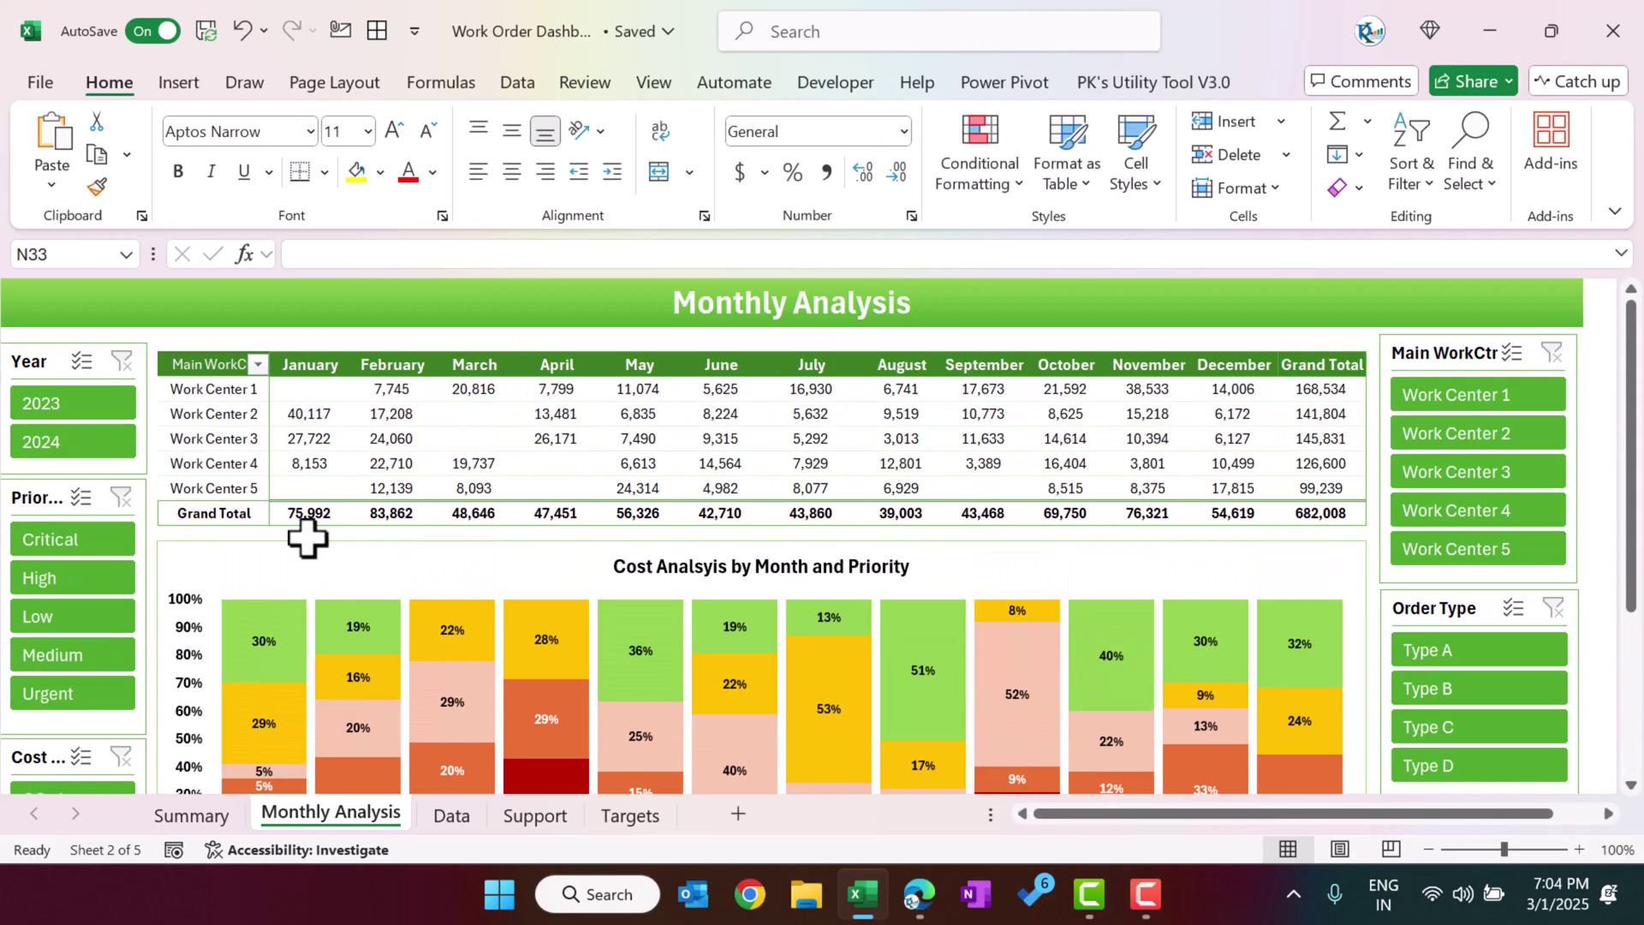
{"action": "left_click", "coordinate": [190, 815]}
{"action": "scroll", "coordinate": [653, 484], "scroll_direction": "up", "scroll_amount": 2}
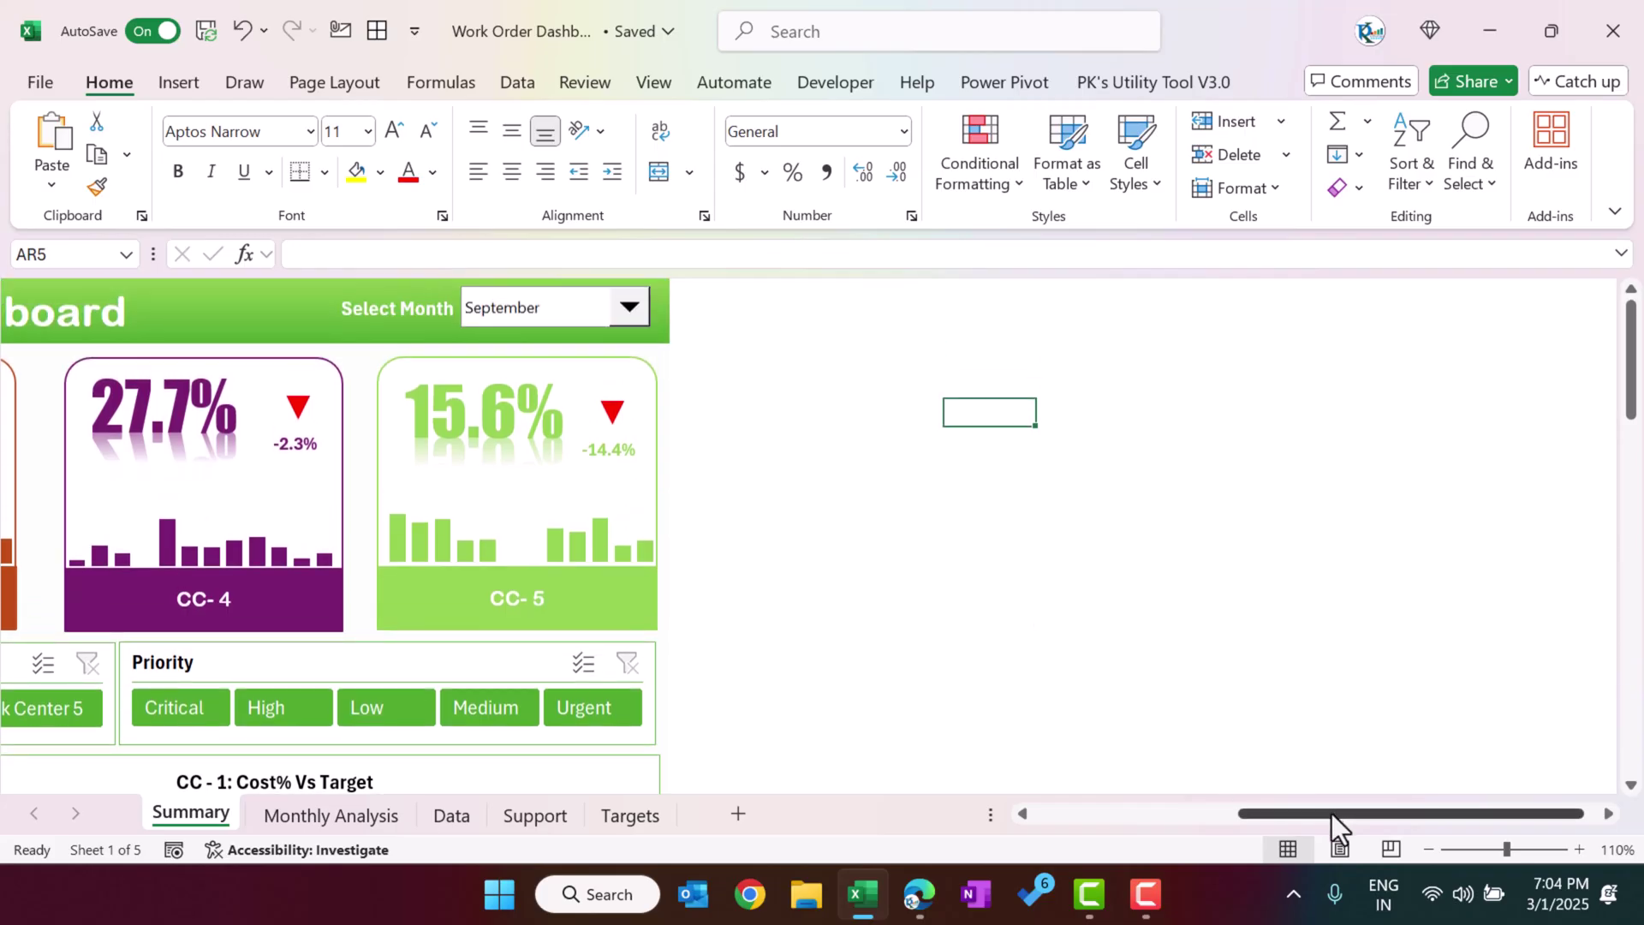
{"action": "left_click_drag", "start_coordinate": [1333, 813], "coordinate": [1058, 814]}
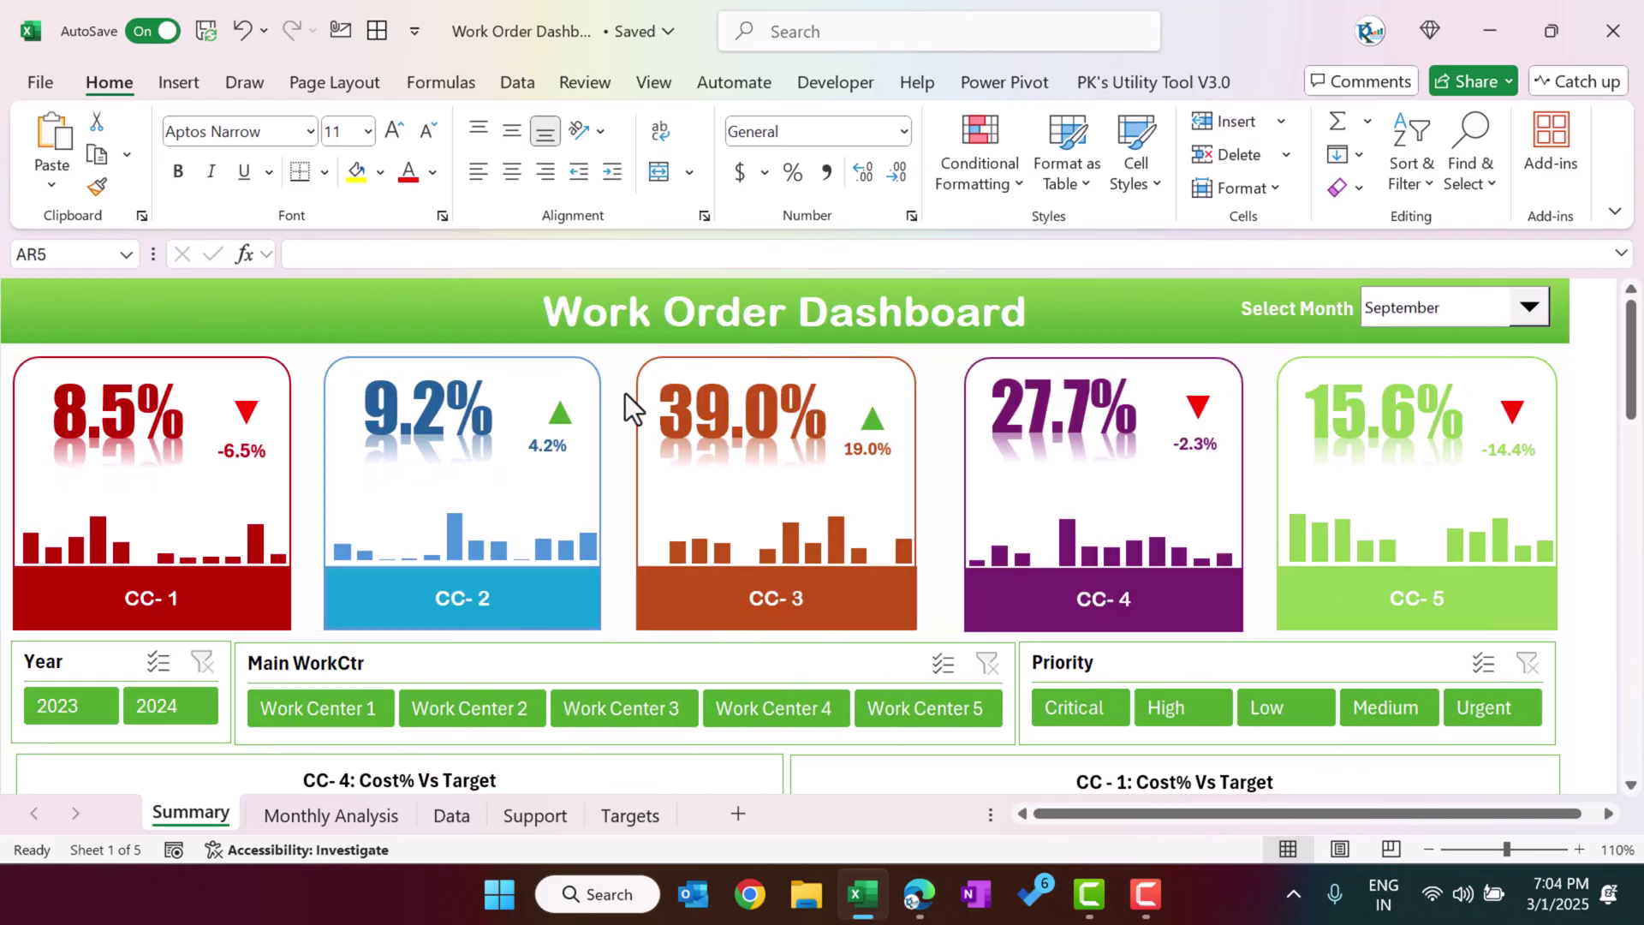